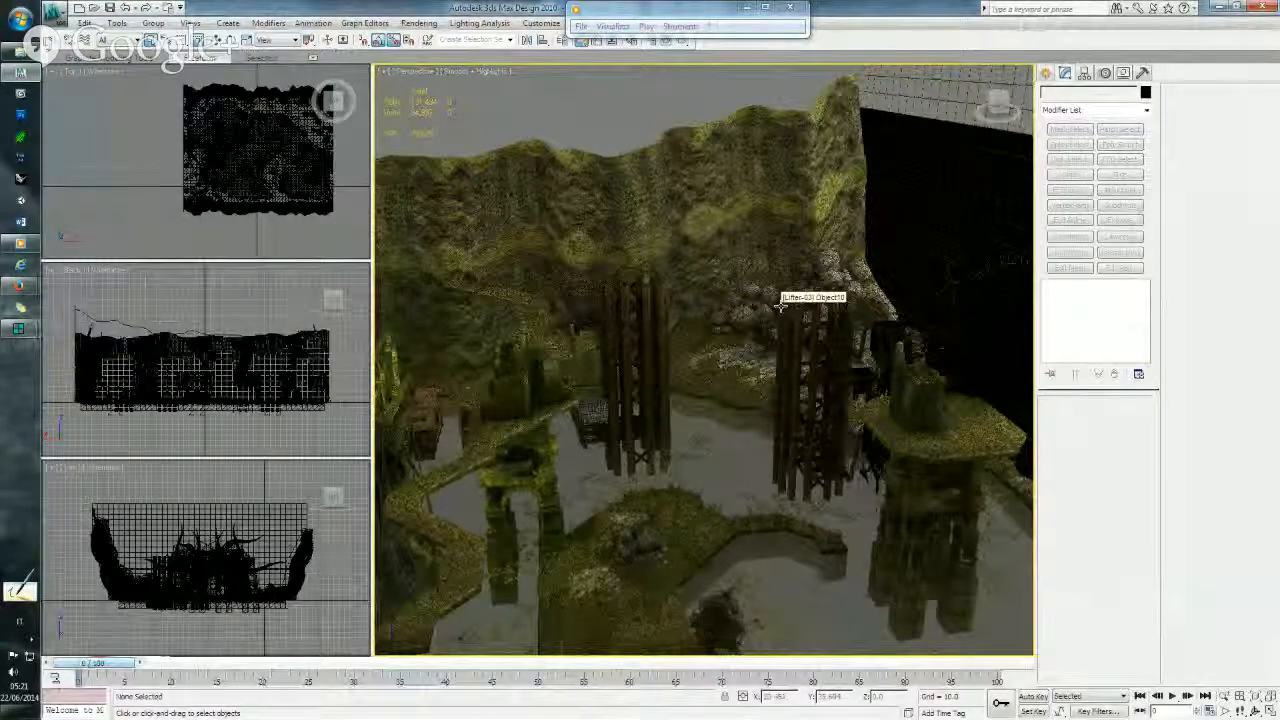
pyautogui.moveTo(752, 282); pyautogui.dragTo(768, 262, button='middle')
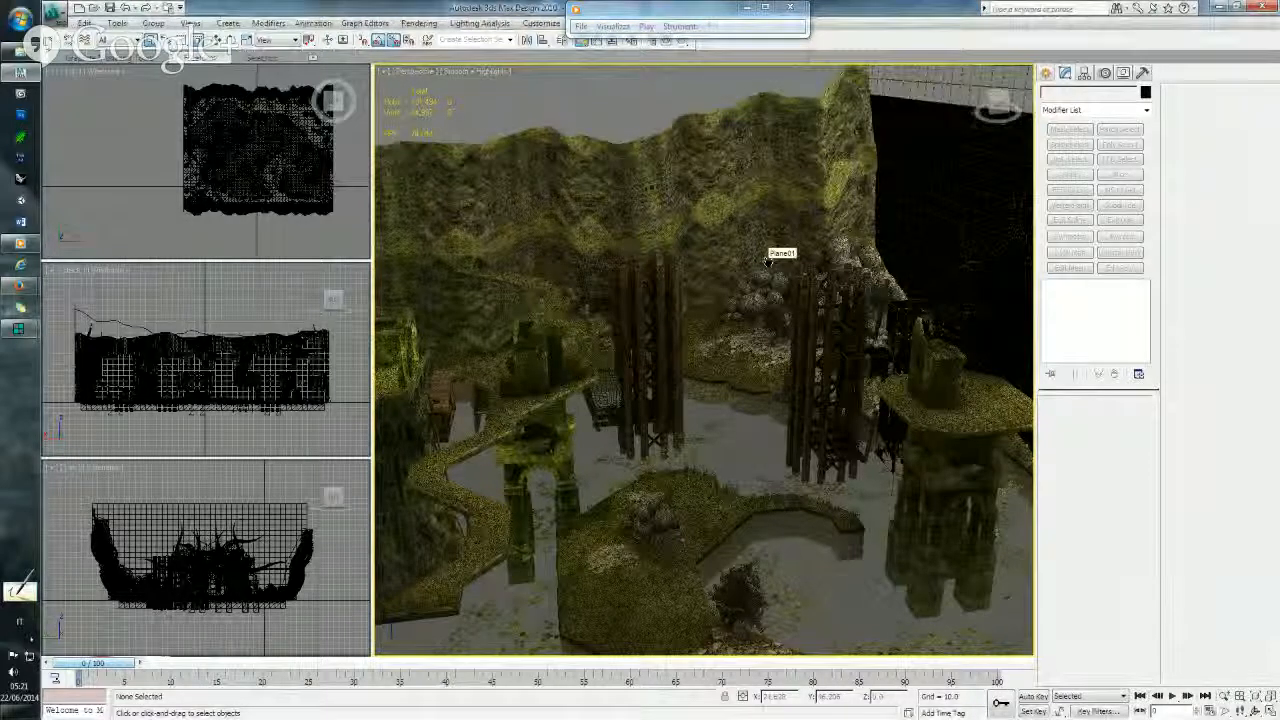
pyautogui.keyDown('alt'); pyautogui.moveTo(768, 258); pyautogui.dragTo(773, 325, button='middle'); pyautogui.keyUp('alt')
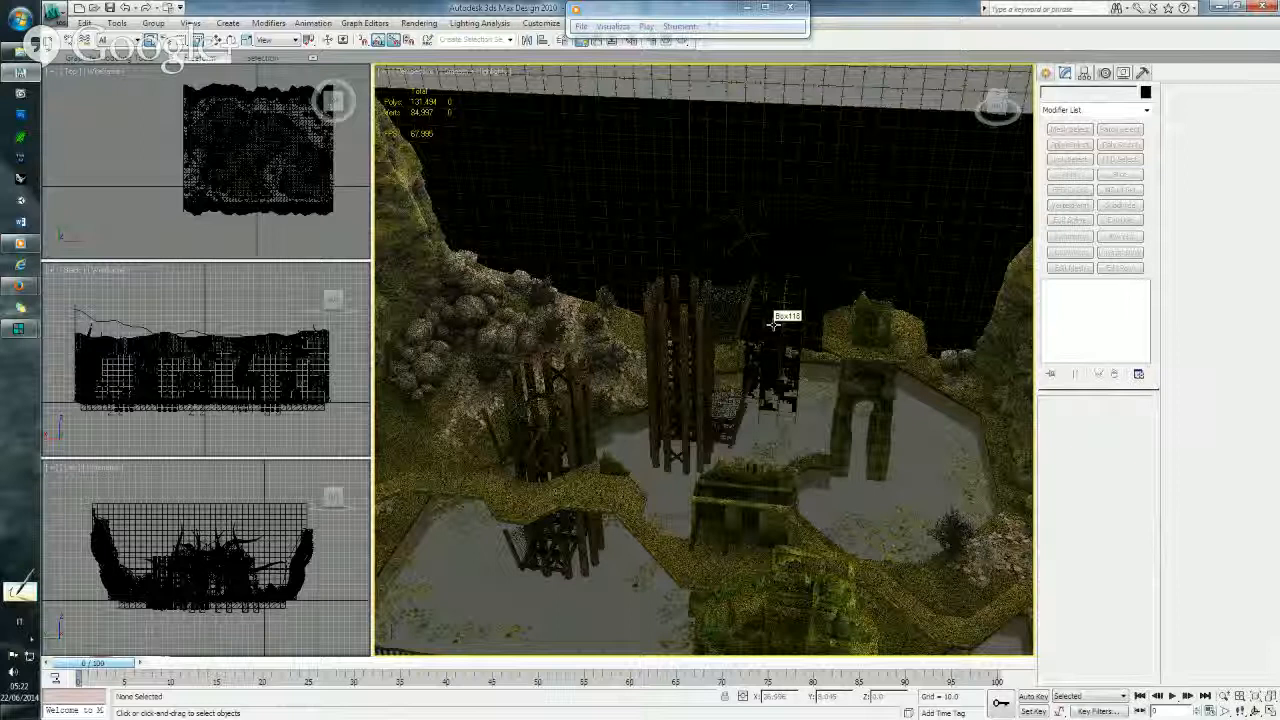
# - Raise the recording level of the default USB microphone to about 58 in the Windows sound settings
pyautogui.click(31, 641)
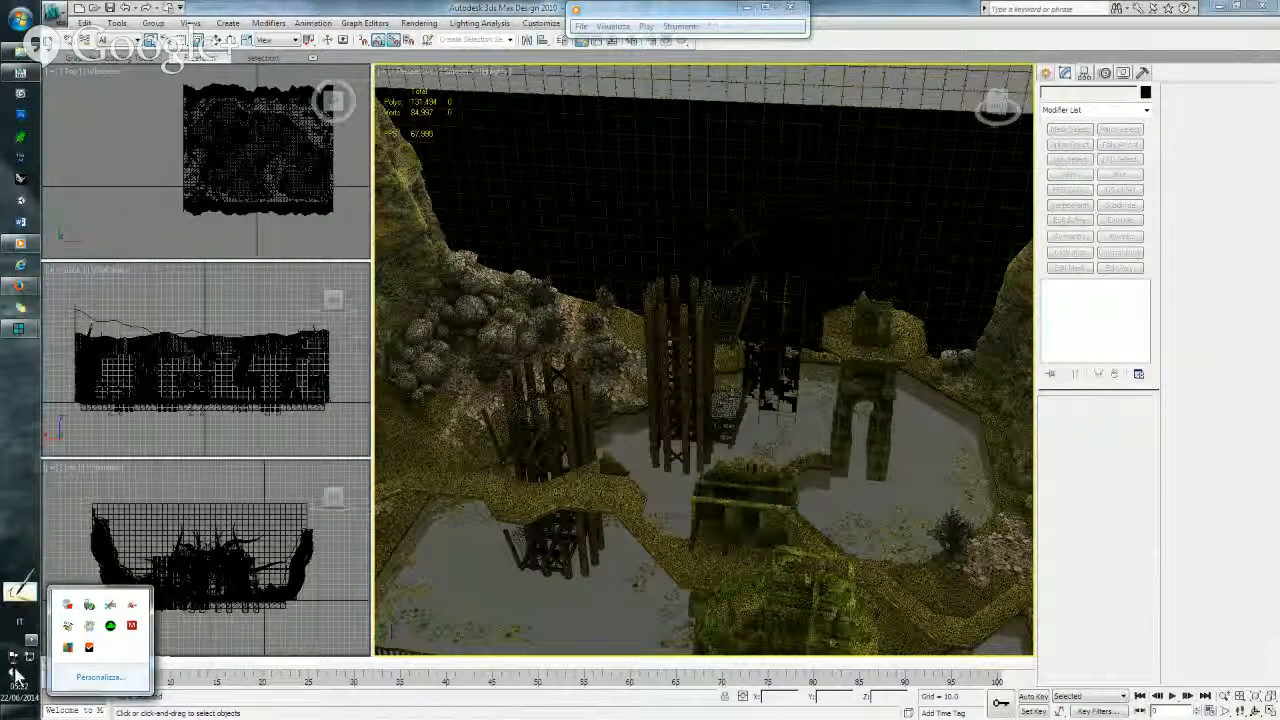
pyautogui.rightClick(14, 668)
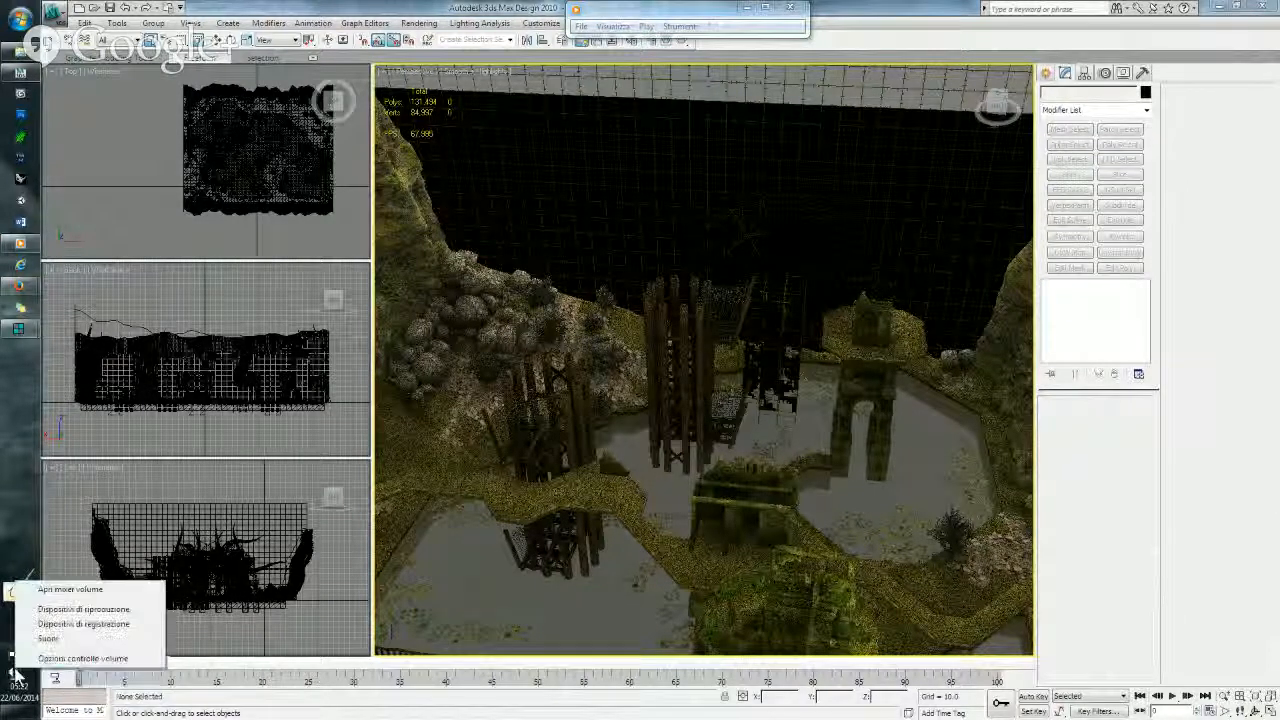
pyautogui.click(60, 624)
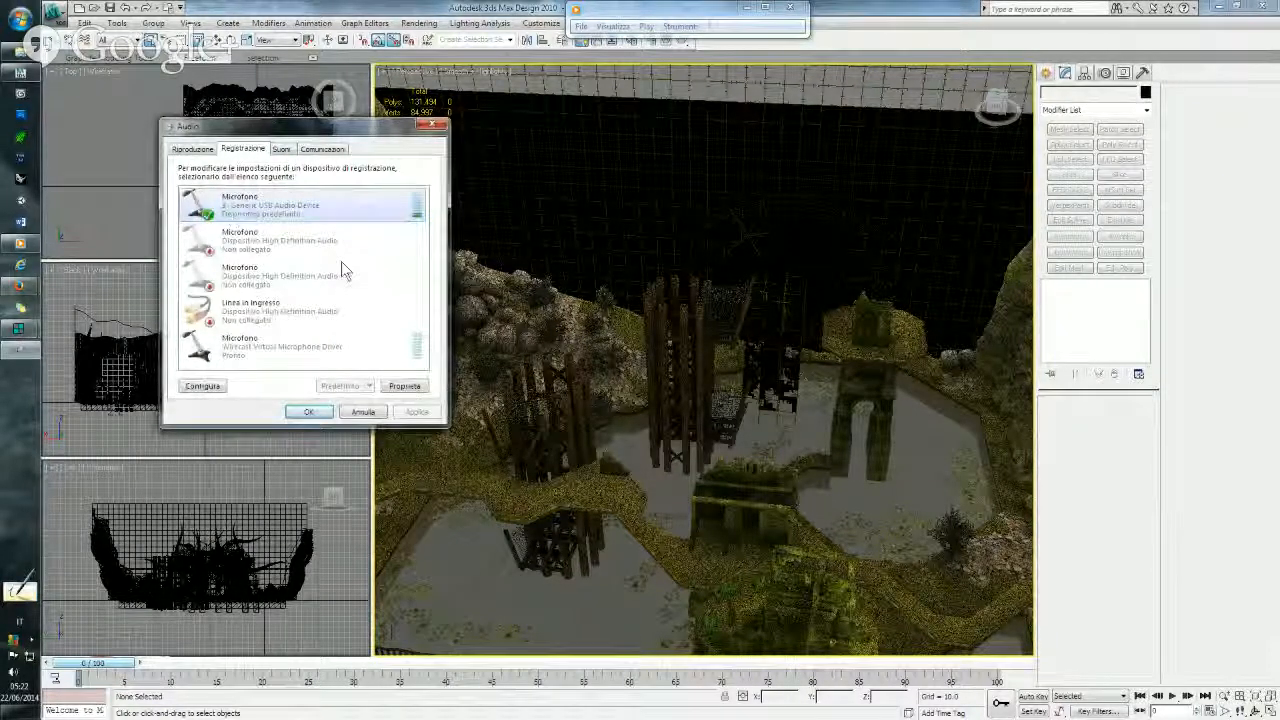
pyautogui.click(405, 388)
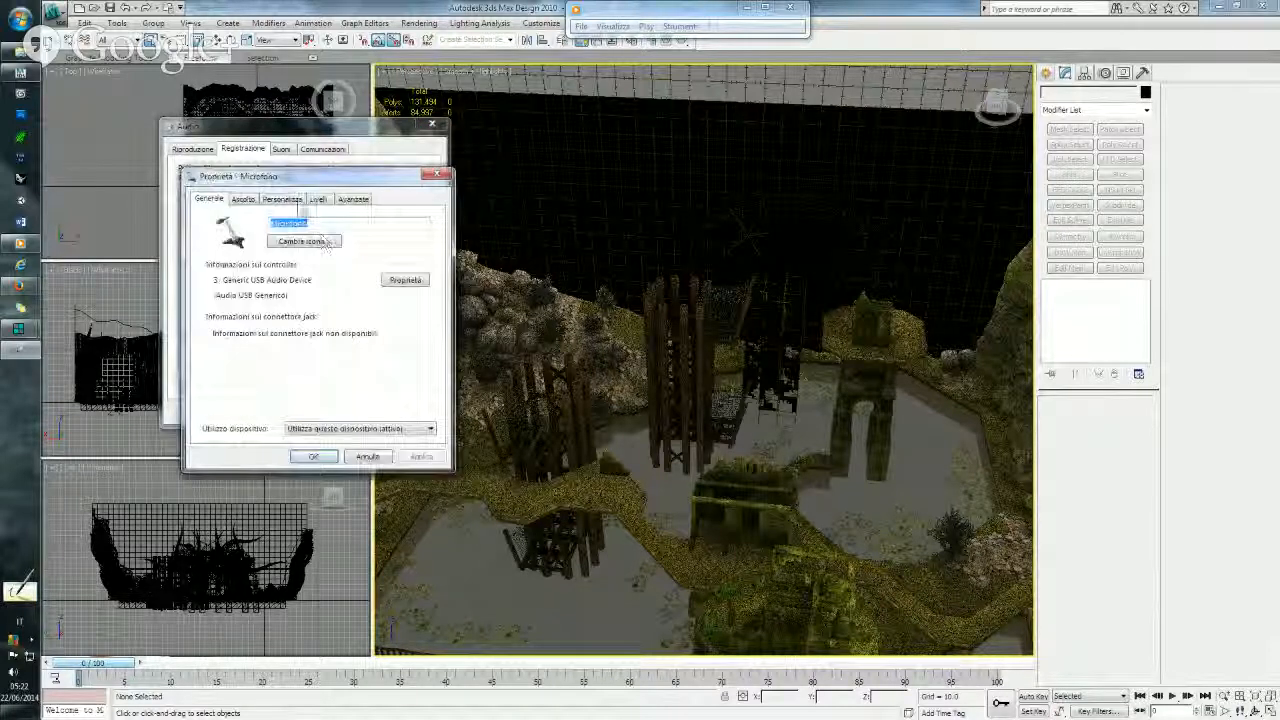
pyautogui.click(318, 198)
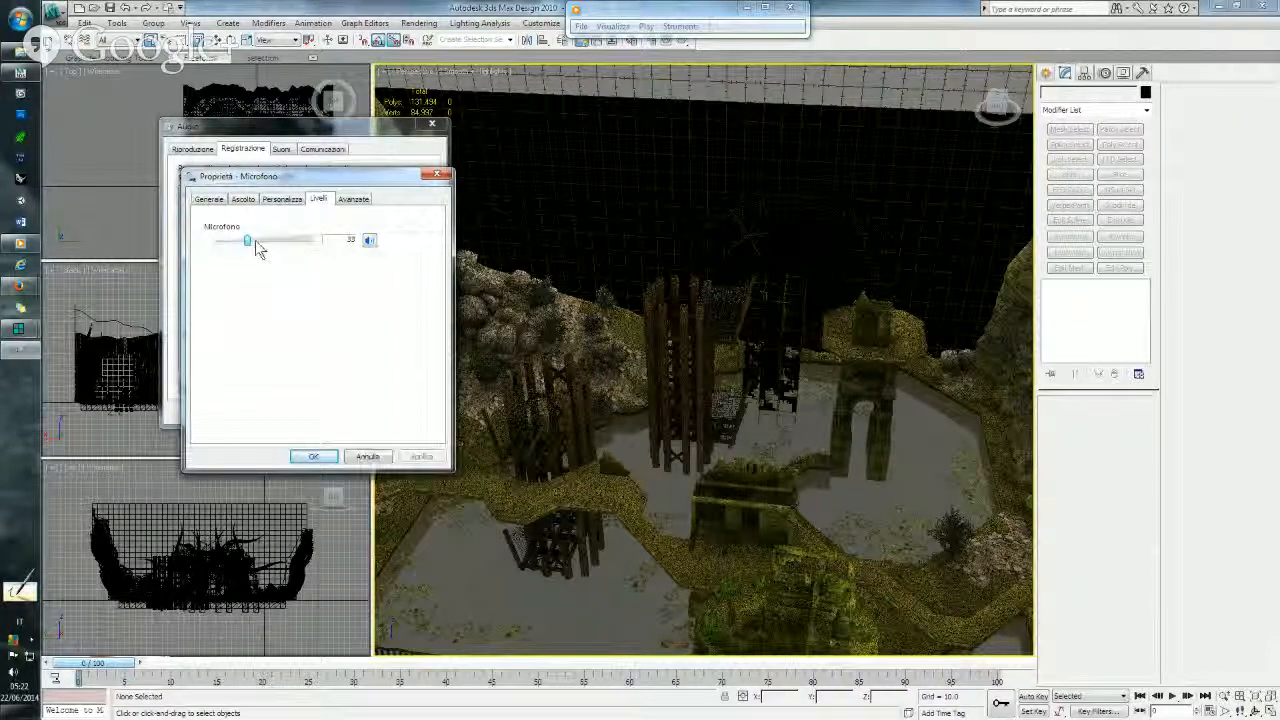
pyautogui.moveTo(252, 246); pyautogui.dragTo(272, 246)
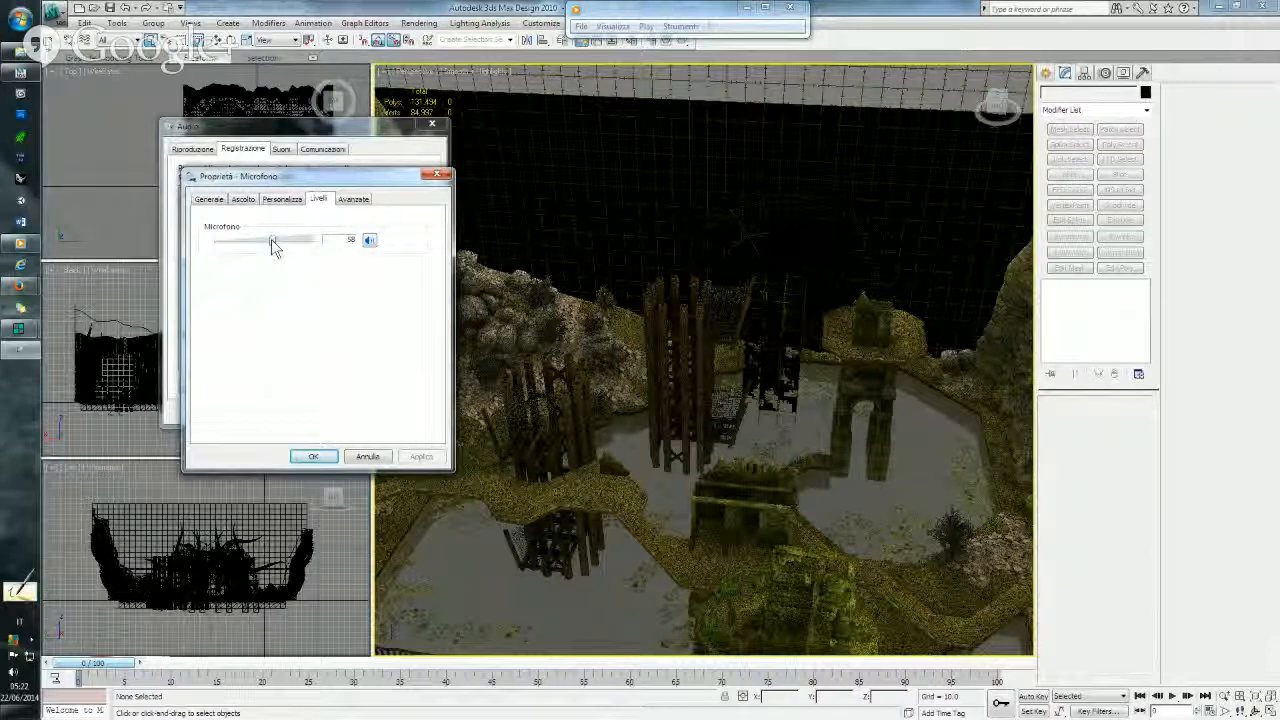
pyautogui.click(313, 456)
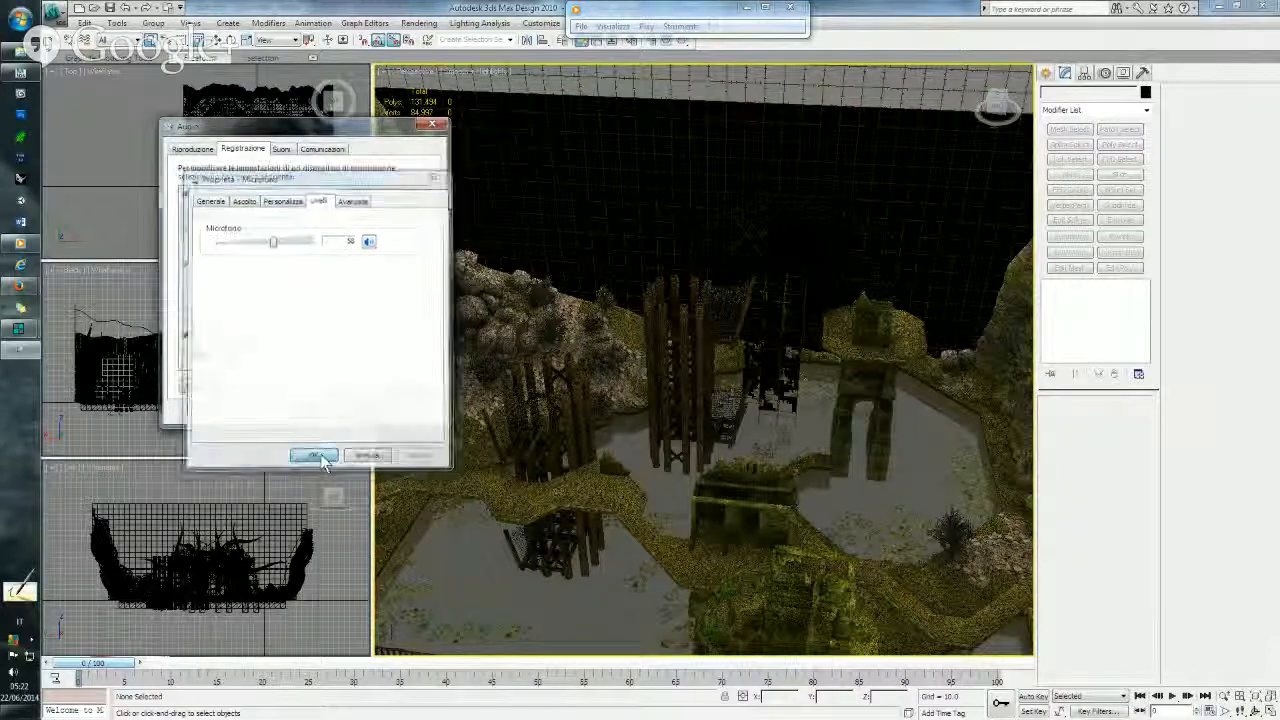
pyautogui.click(310, 412)
pyautogui.keyDown('alt'); pyautogui.moveTo(585, 360); pyautogui.dragTo(555, 347, button='middle'); pyautogui.keyUp('alt')
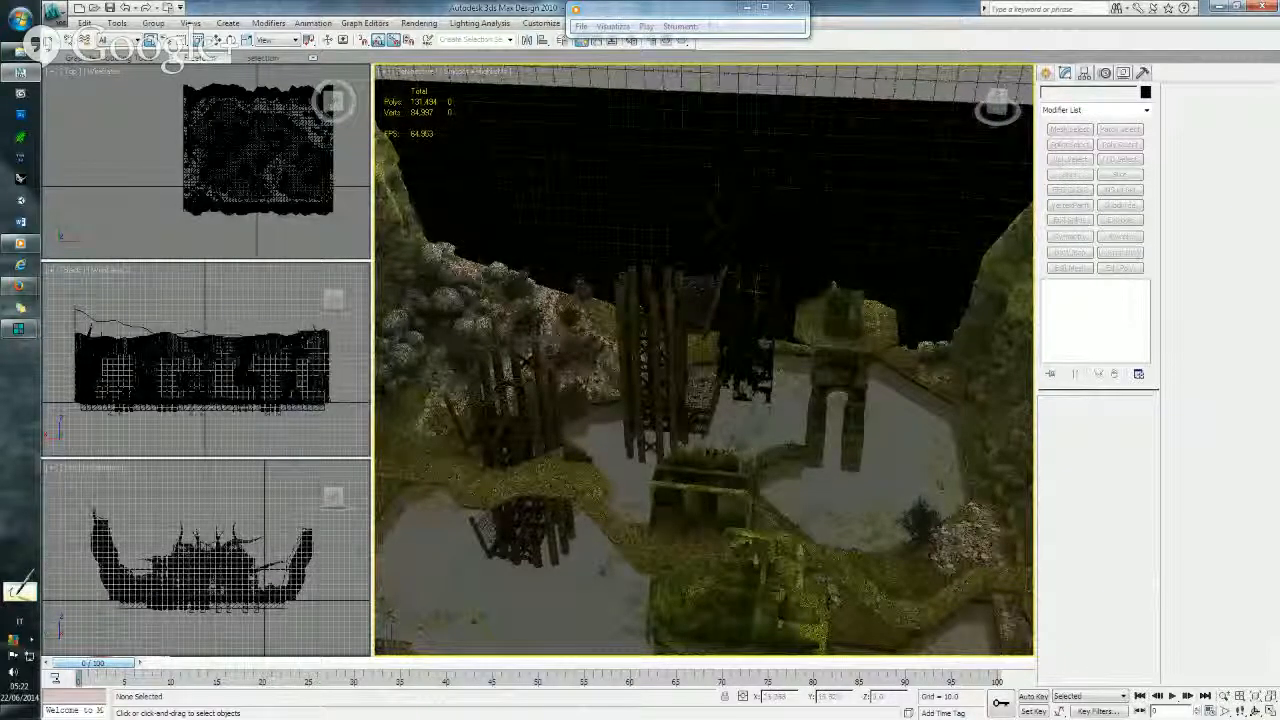
pyautogui.keyDown('alt'); pyautogui.moveTo(746, 366); pyautogui.dragTo(522, 345, button='middle'); pyautogui.keyUp('alt')
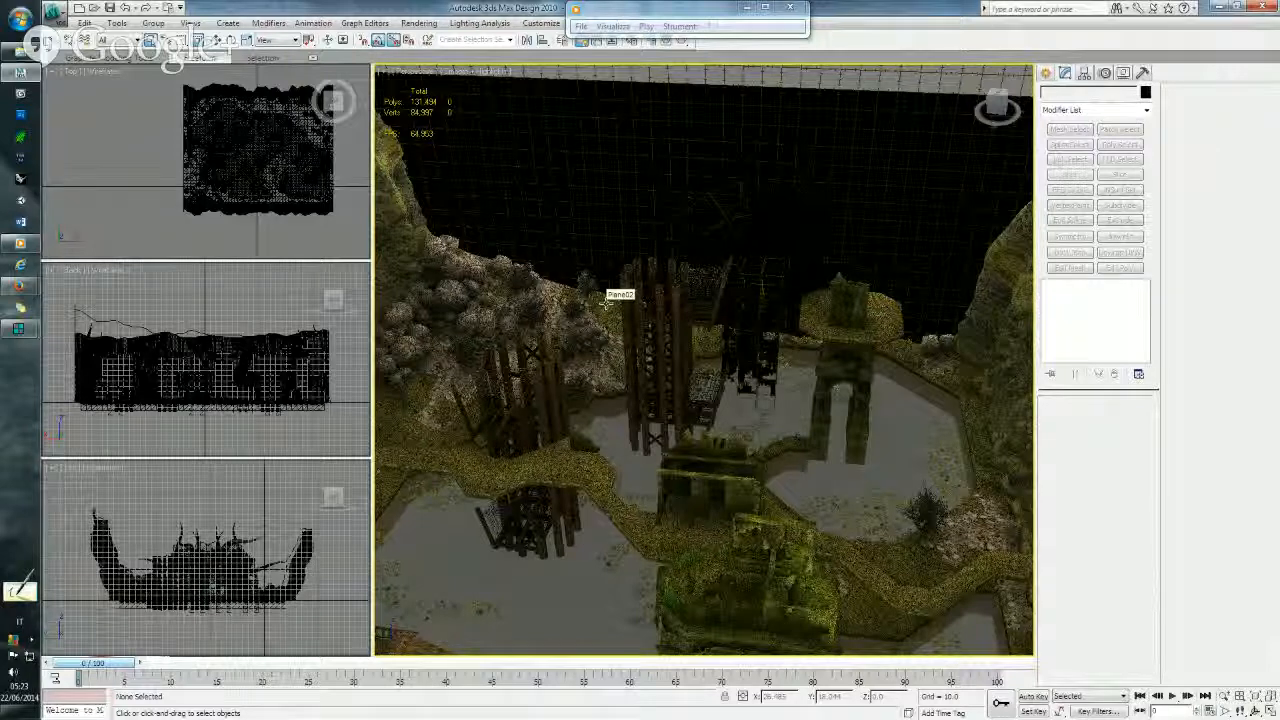
pyautogui.moveTo(567, 251); pyautogui.dragTo(697, 263, button='middle')
pyautogui.scroll(-3, 605, 308)
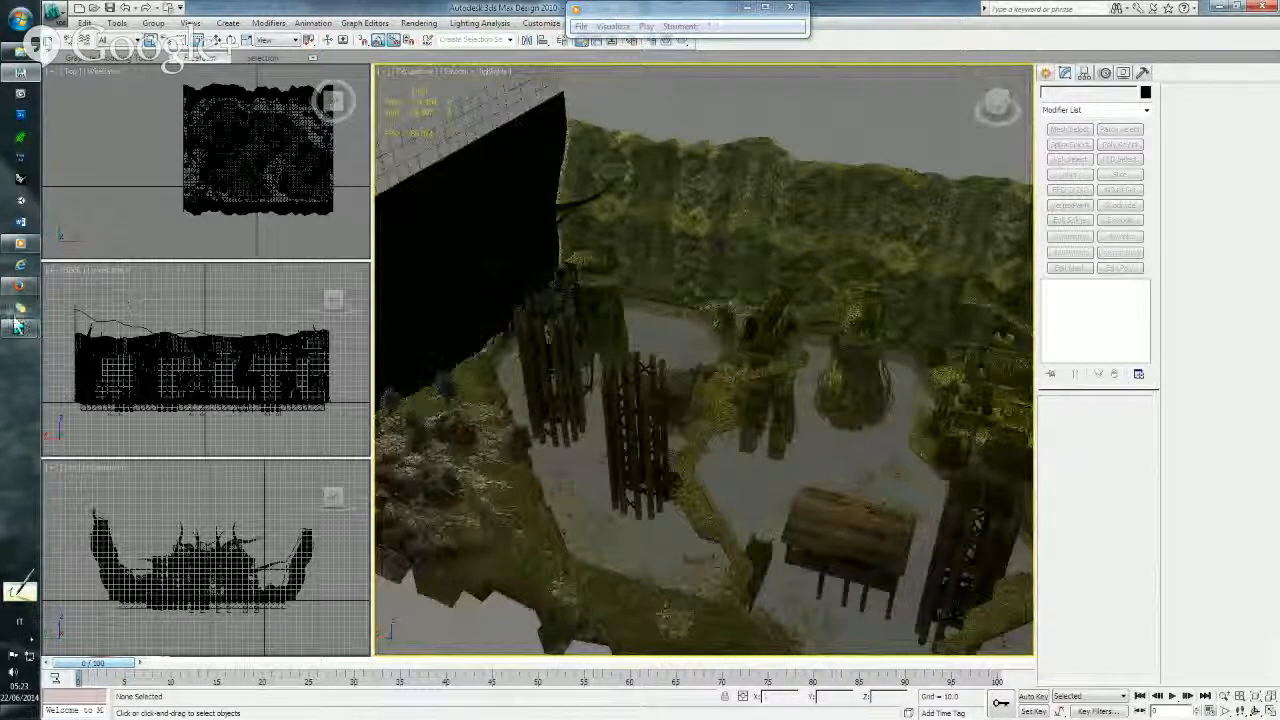
# - Close the Menu and Keyboard Shortcuts window and bring NG Room Edit to the front with its empty room shown
pyautogui.moveTo(18, 332)
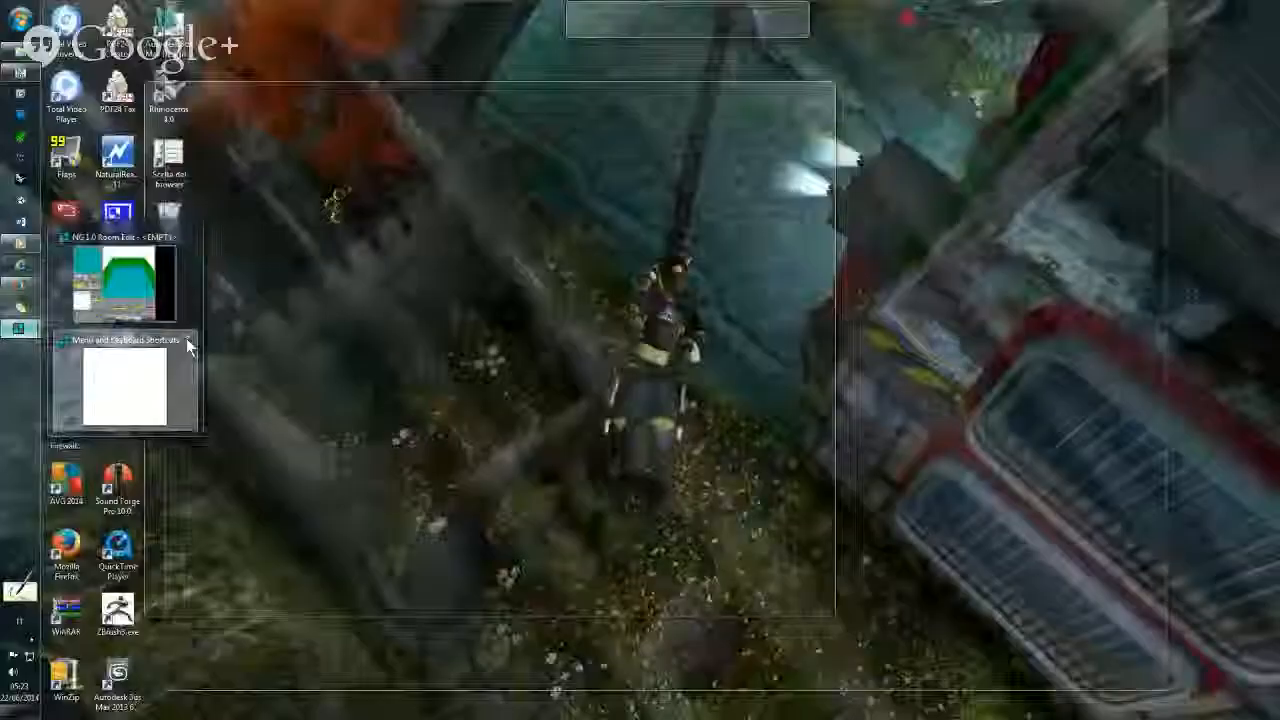
pyautogui.click(188, 339)
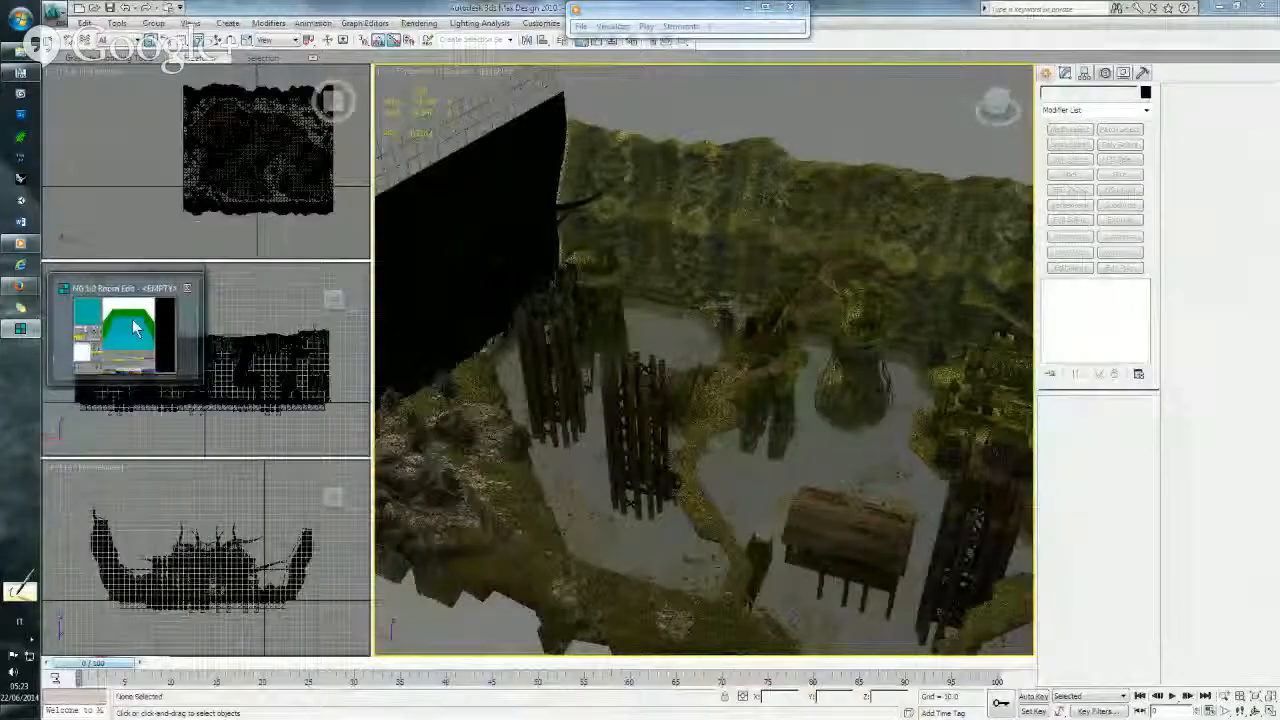
pyautogui.moveTo(130, 335)
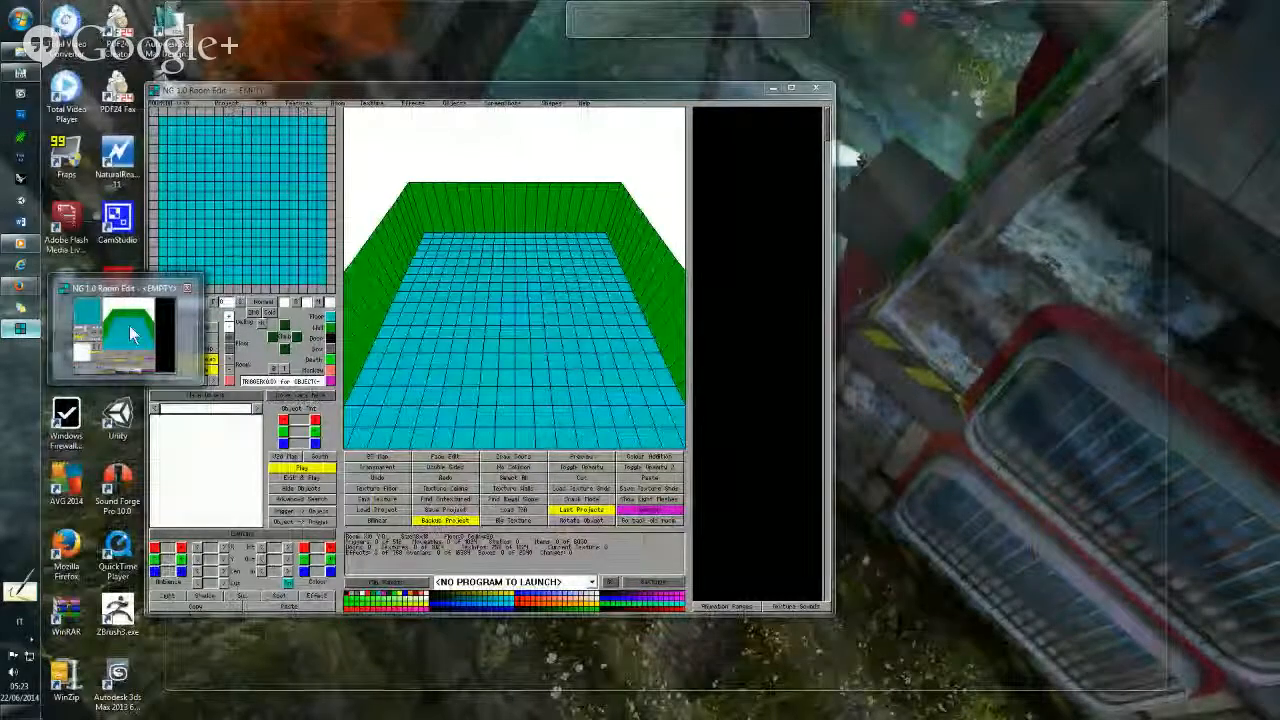
pyautogui.click(130, 330)
pyautogui.moveTo(466, 297)
pyautogui.mouseDown(button='middle')
pyautogui.moveTo(515, 278)
pyautogui.moveTo(474, 280)
pyautogui.mouseUp(button='middle')
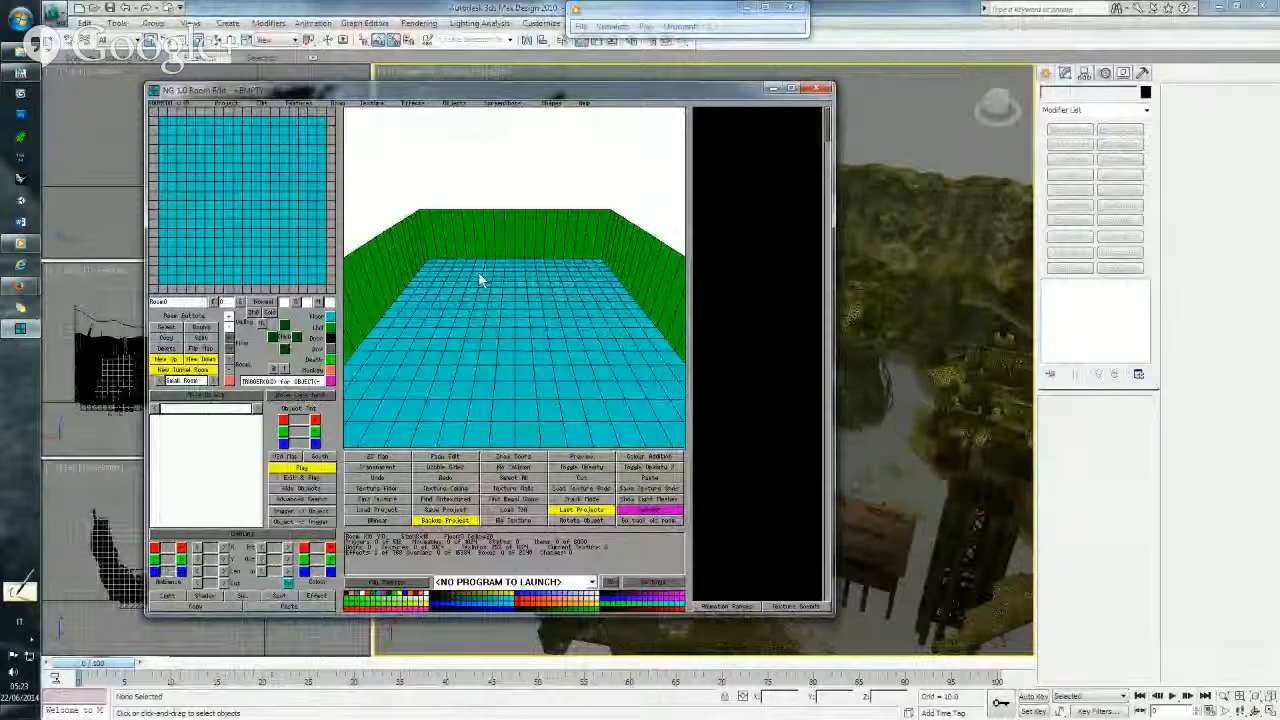
# - Return to 3ds Max and view the swamp level from the side at ground level
pyautogui.click(350, 72)
pyautogui.keyDown('alt'); pyautogui.moveTo(598, 360); pyautogui.dragTo(578, 312, button='middle'); pyautogui.keyUp('alt')
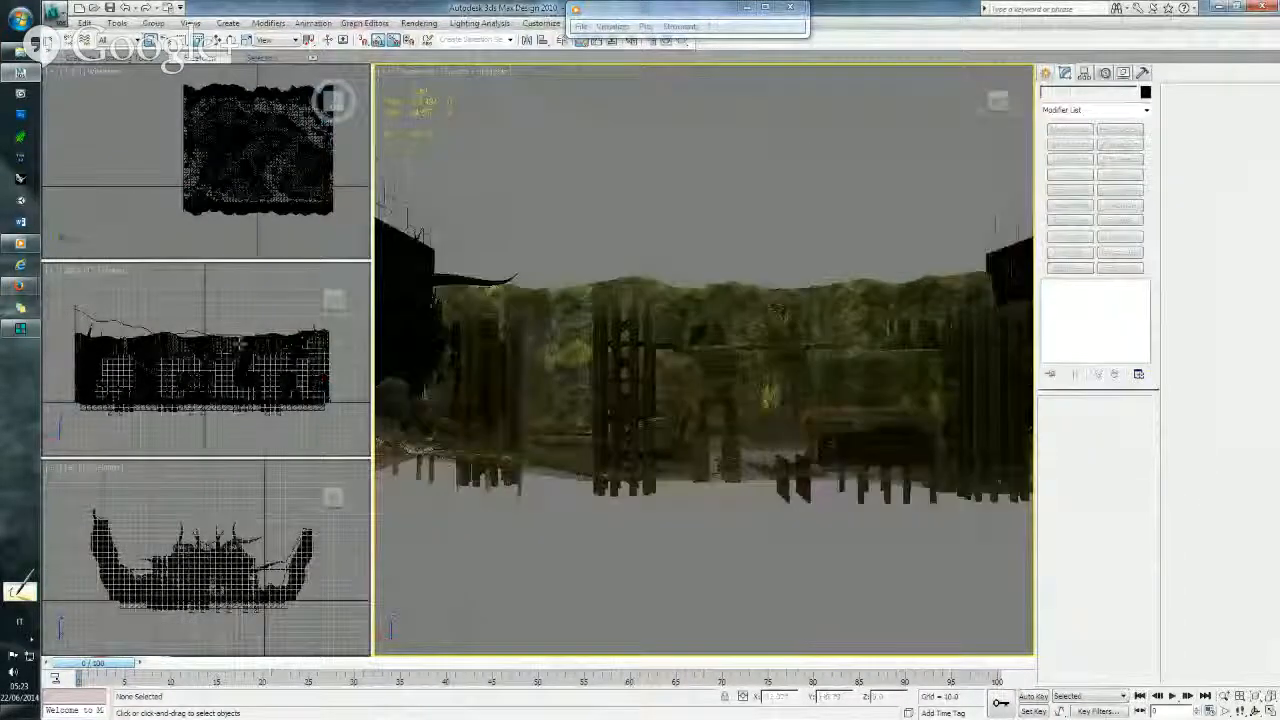
# - Switch to NG Room Edit and select every floor square of the empty room
pyautogui.click(22, 330)
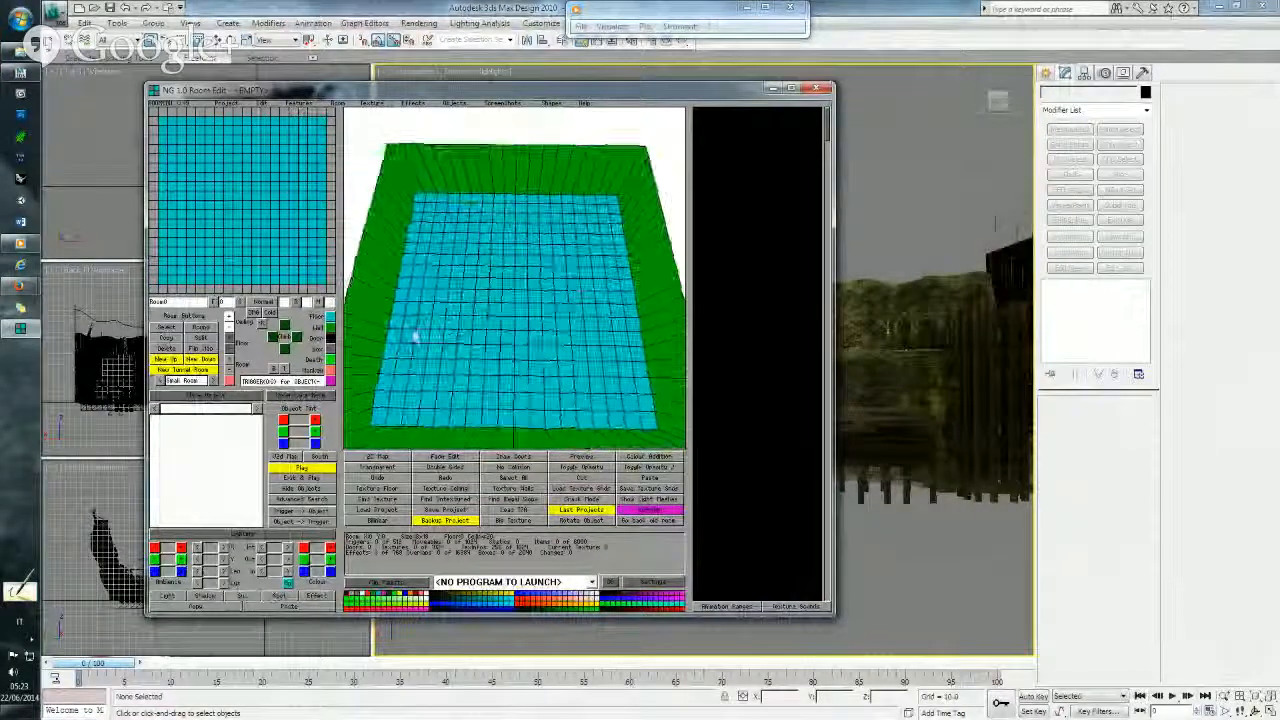
pyautogui.press('Up')
pyautogui.press('Up')
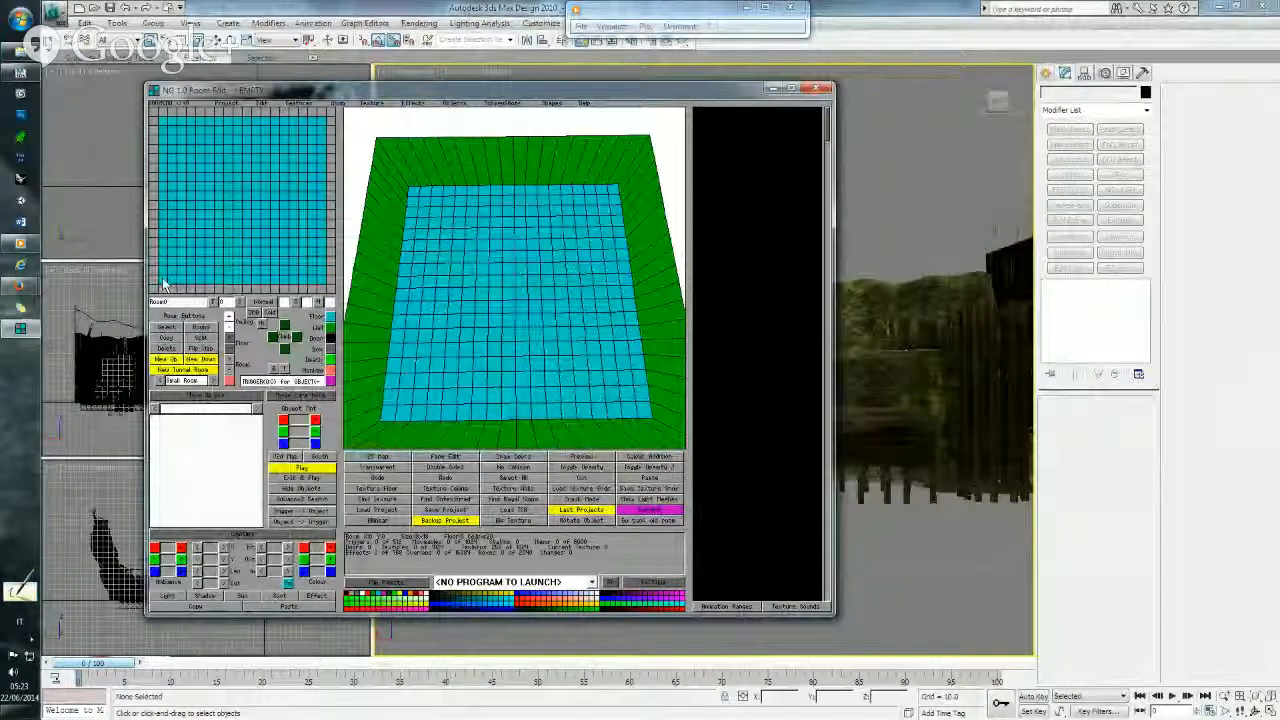
pyautogui.moveTo(164, 284); pyautogui.dragTo(325, 127)
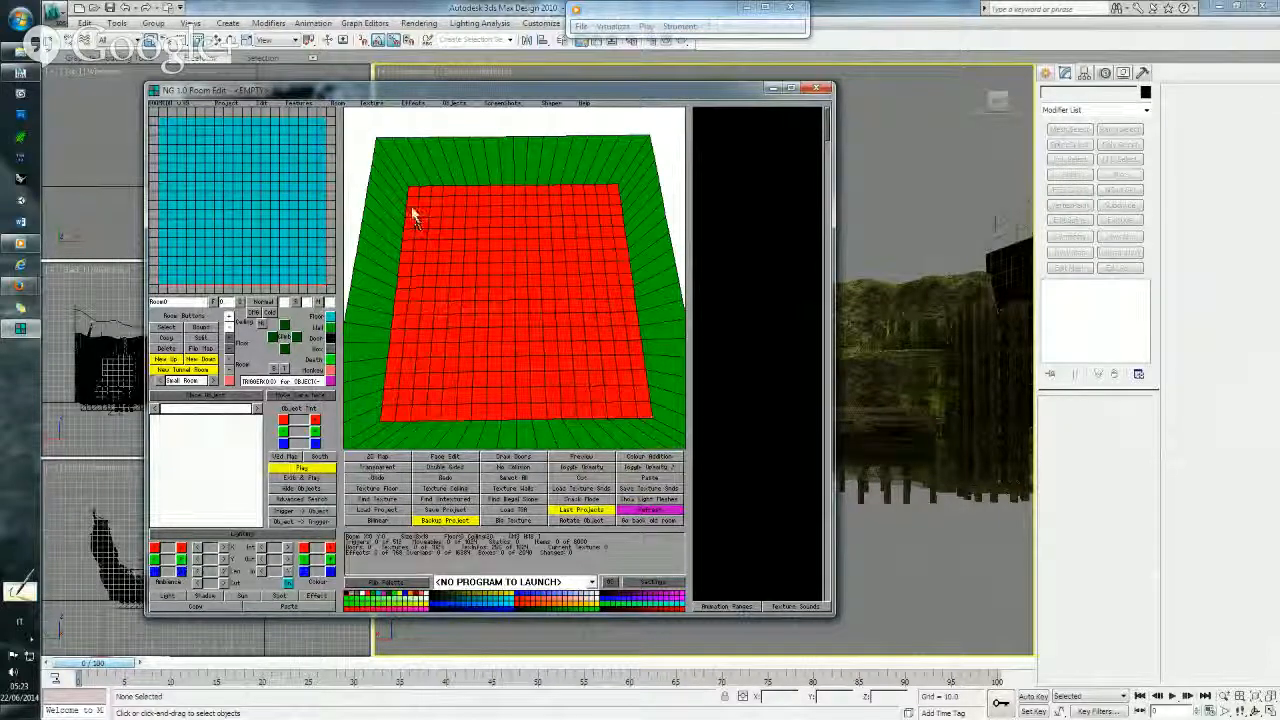
pyautogui.moveTo(416, 203); pyautogui.dragTo(614, 192)
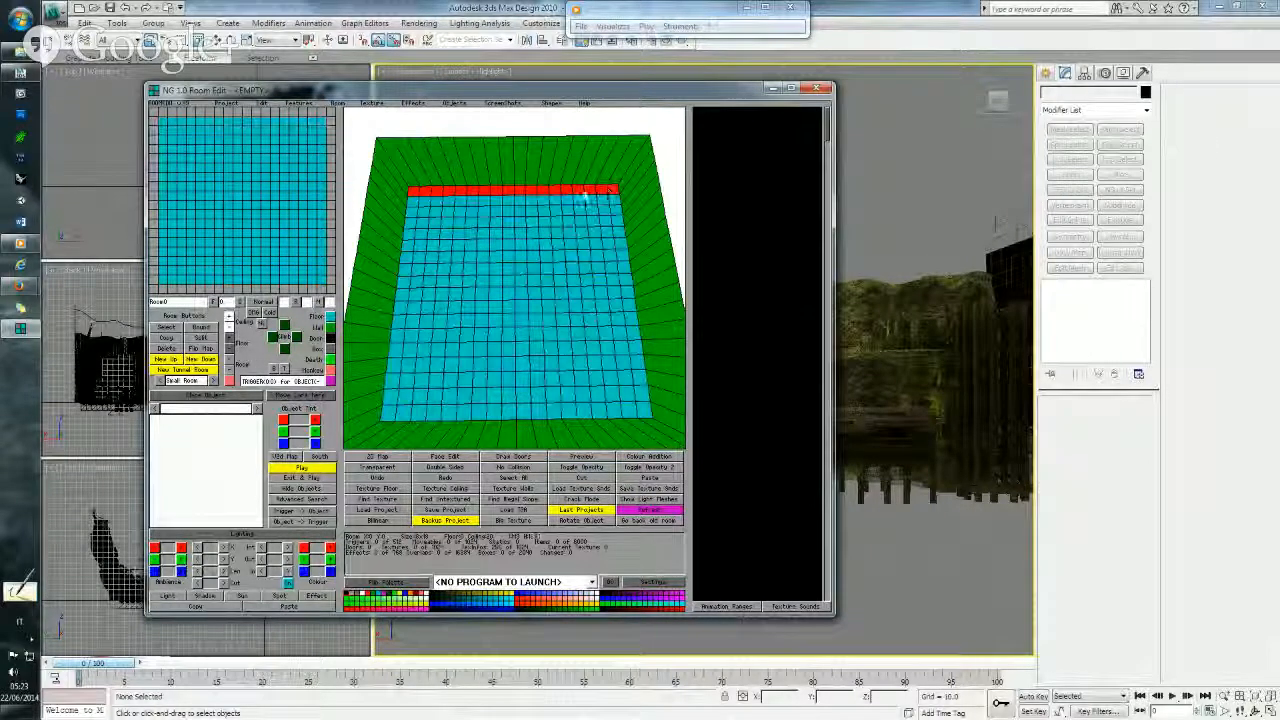
pyautogui.moveTo(418, 198); pyautogui.dragTo(642, 418)
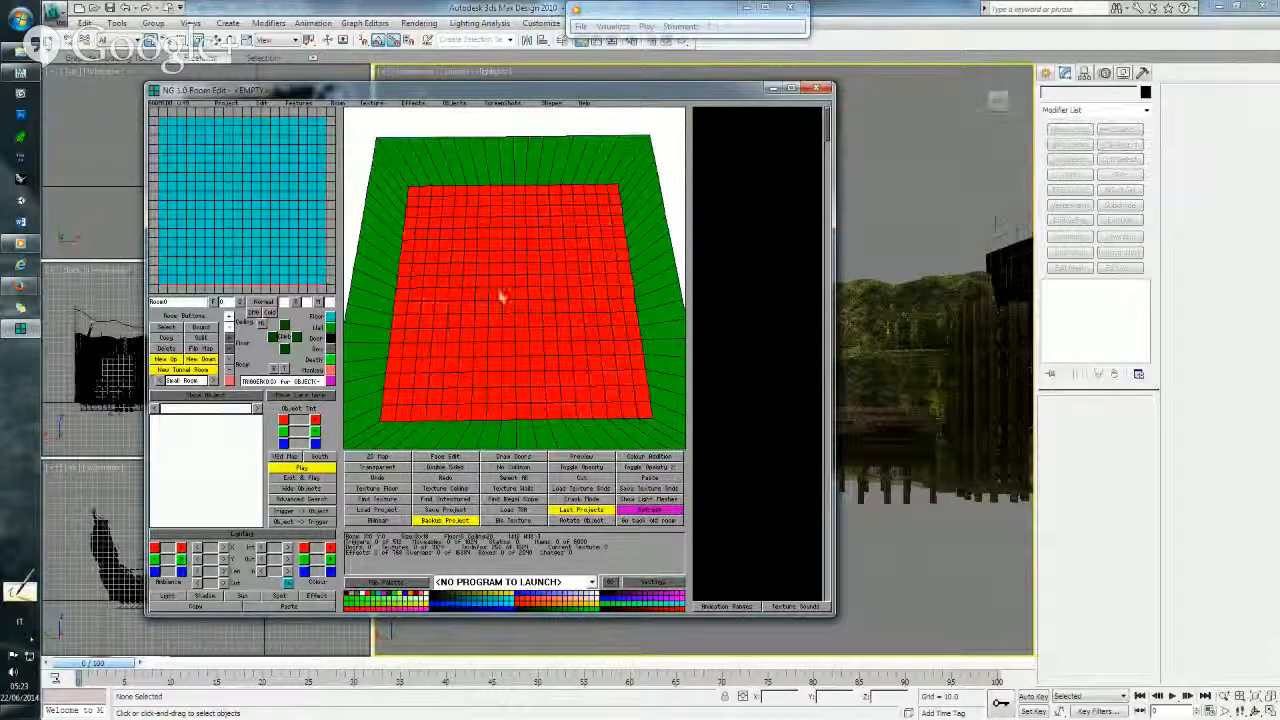
# - Switch to 3ds Max, frame the whole level in the Top viewport and maximize that viewport
pyautogui.click(443, 8)
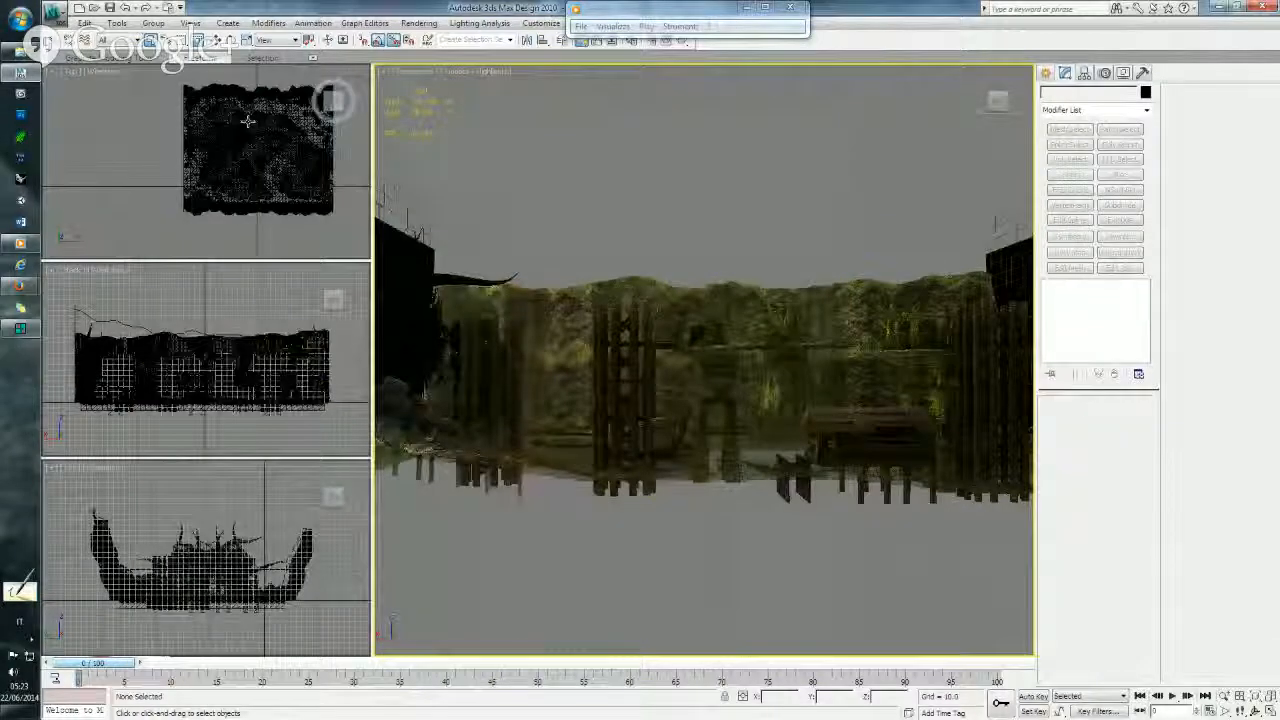
pyautogui.moveTo(234, 128); pyautogui.dragTo(238, 138, button='middle')
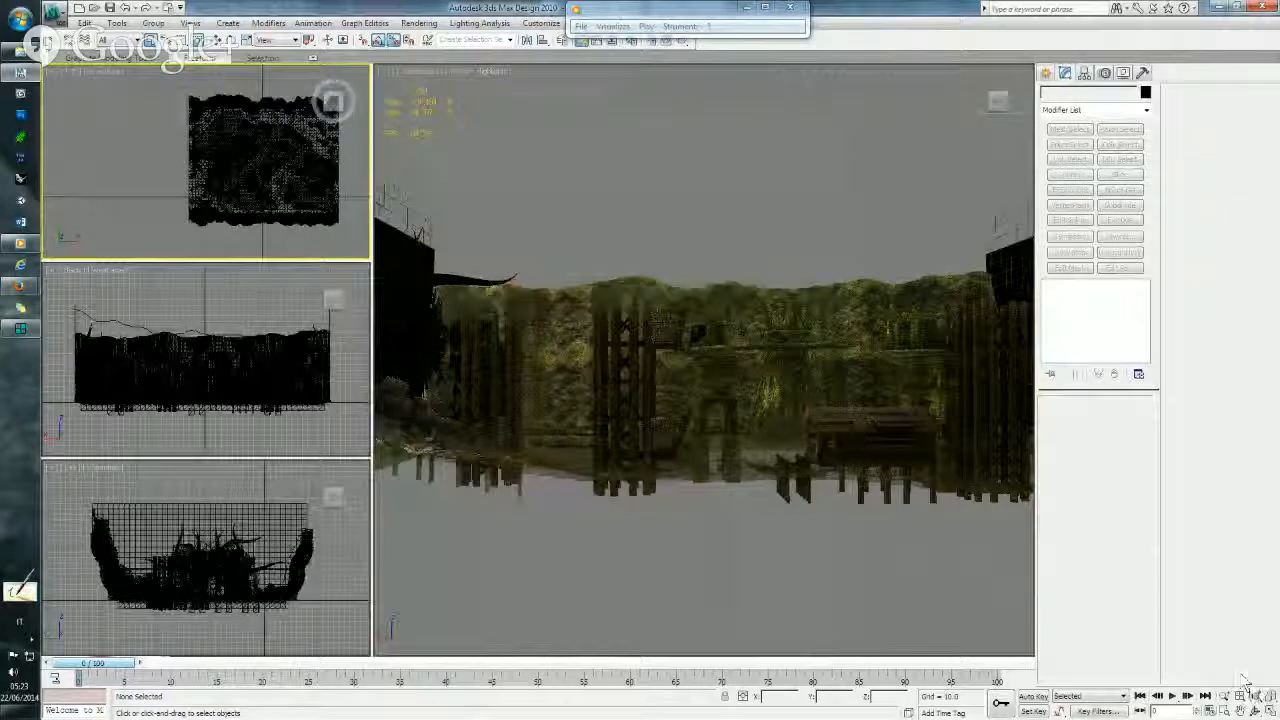
pyautogui.click(1258, 697)
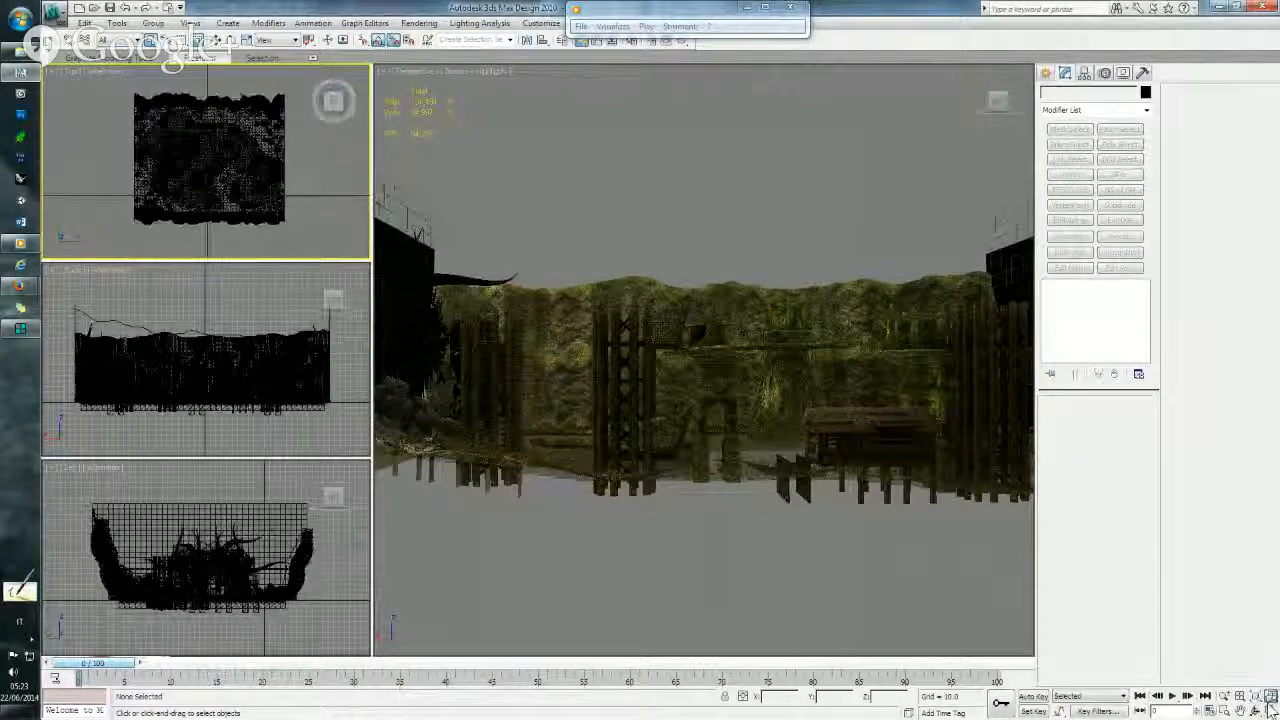
pyautogui.click(1271, 711)
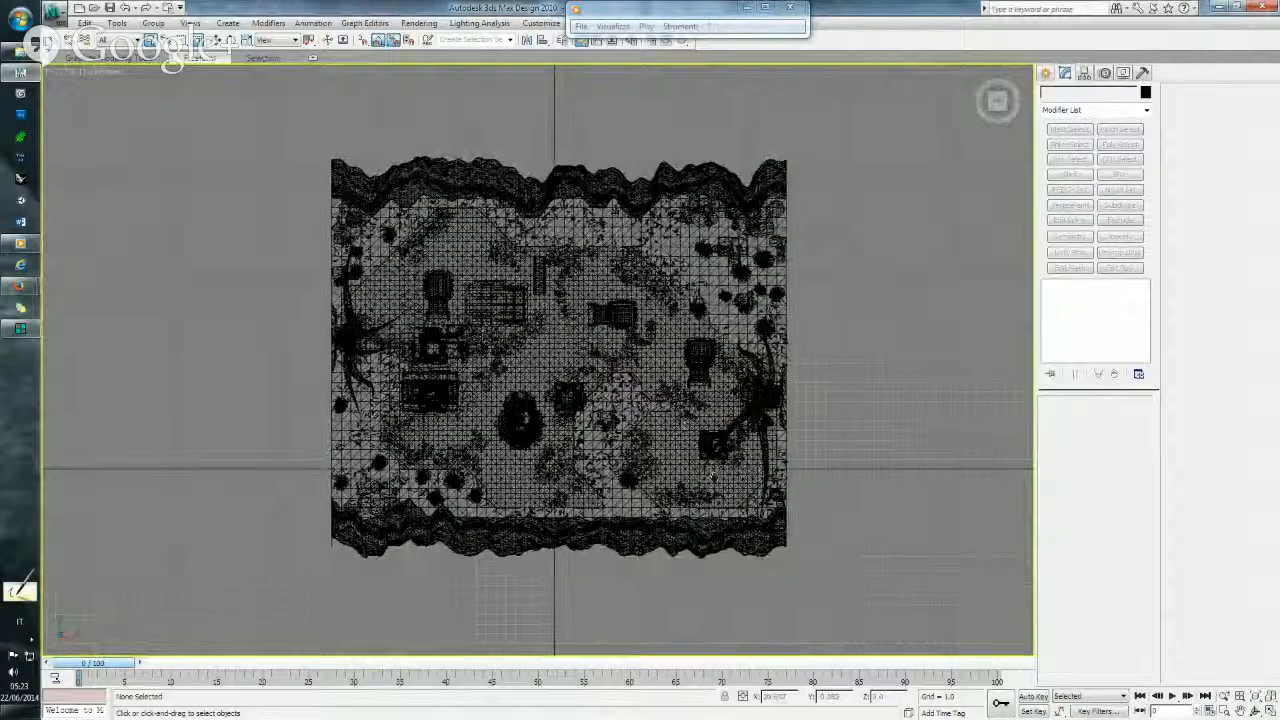
pyautogui.moveTo(289, 573); pyautogui.dragTo(904, 125)
pyautogui.click(906, 185)
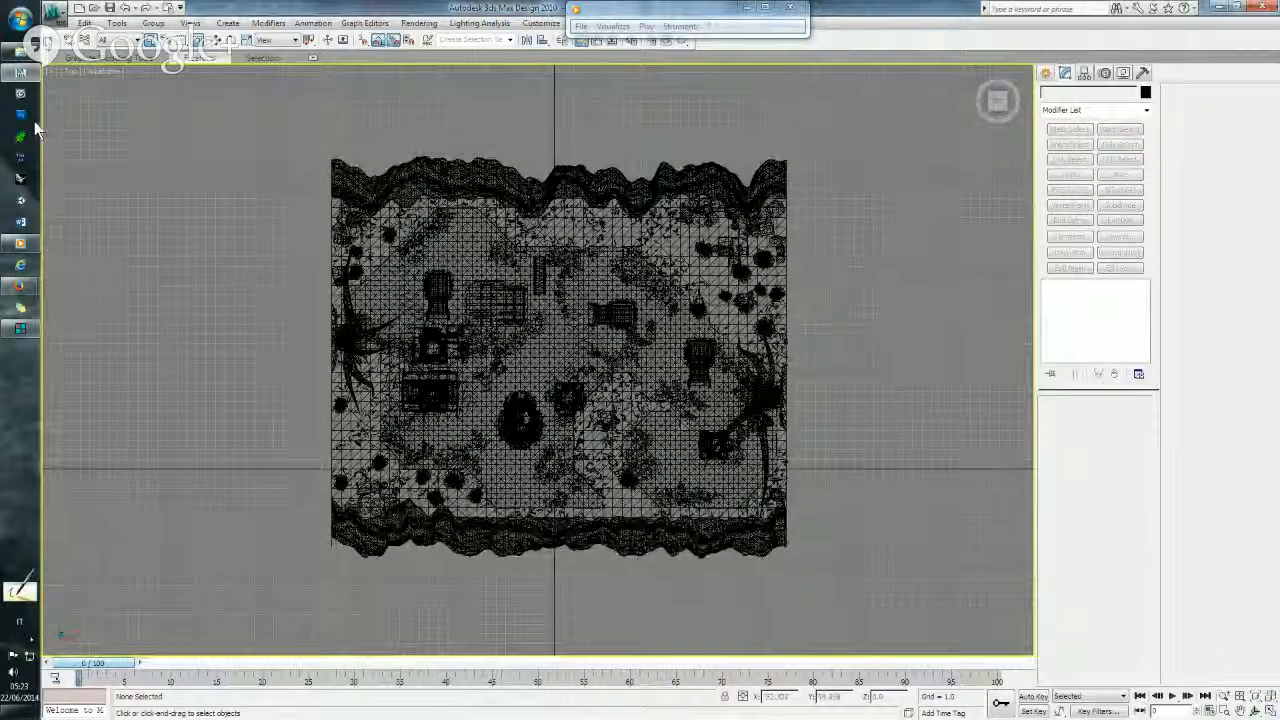
# - Open the Windows Calculator and enter 8192
pyautogui.click(20, 18)
pyautogui.click(80, 52)
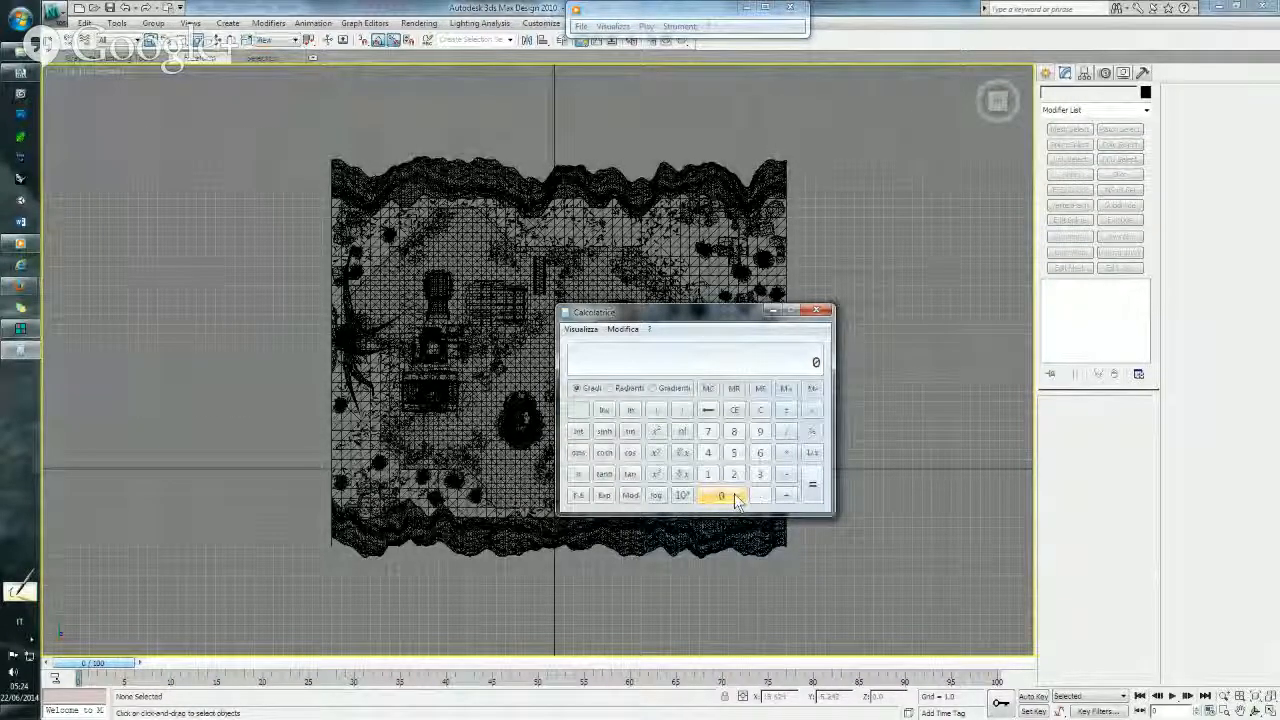
pyautogui.click(708, 474)
pyautogui.click(760, 431)
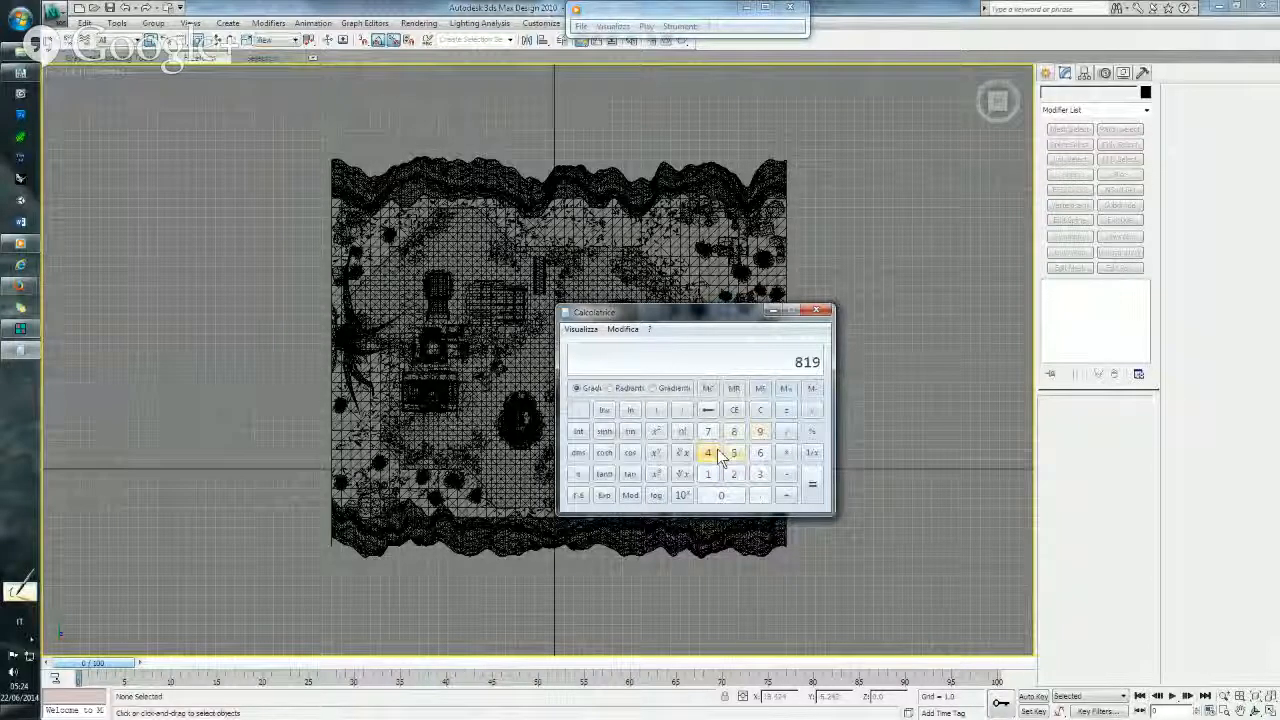
pyautogui.click(734, 474)
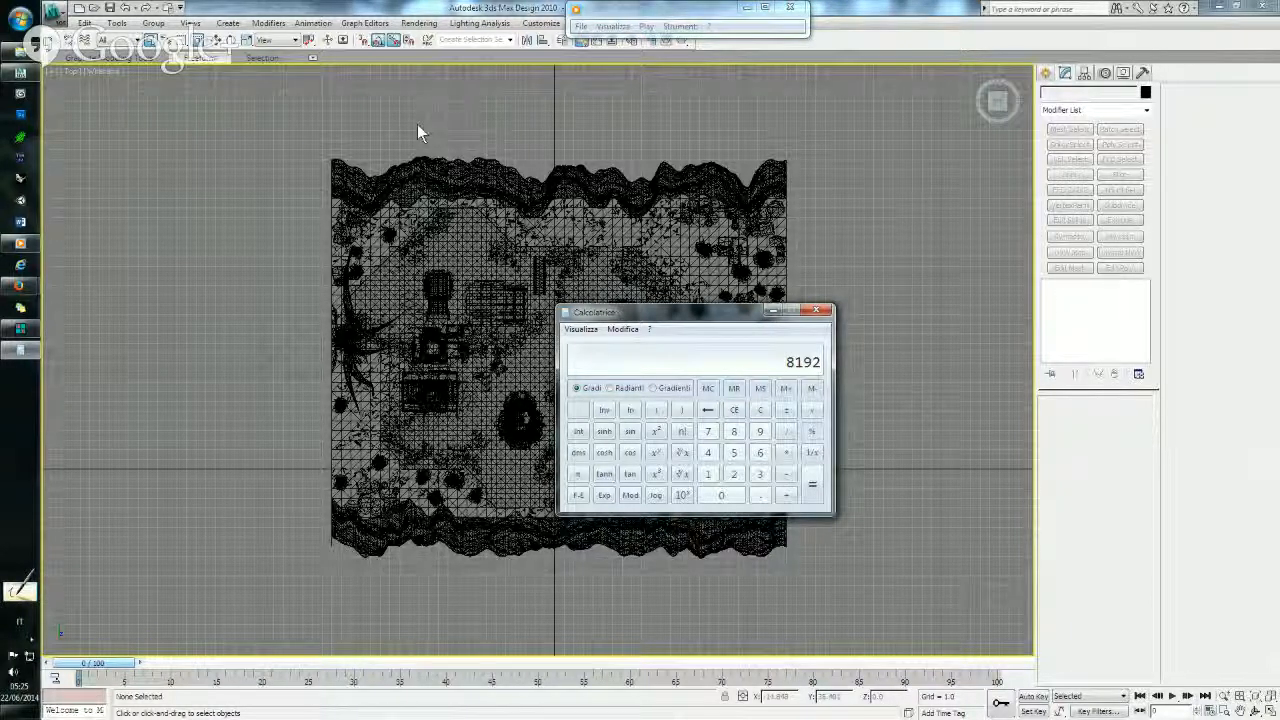
# - Select all the level's objects in the Top viewport and replace the Calculator entry with 7800
pyautogui.moveTo(292, 122); pyautogui.dragTo(877, 591)
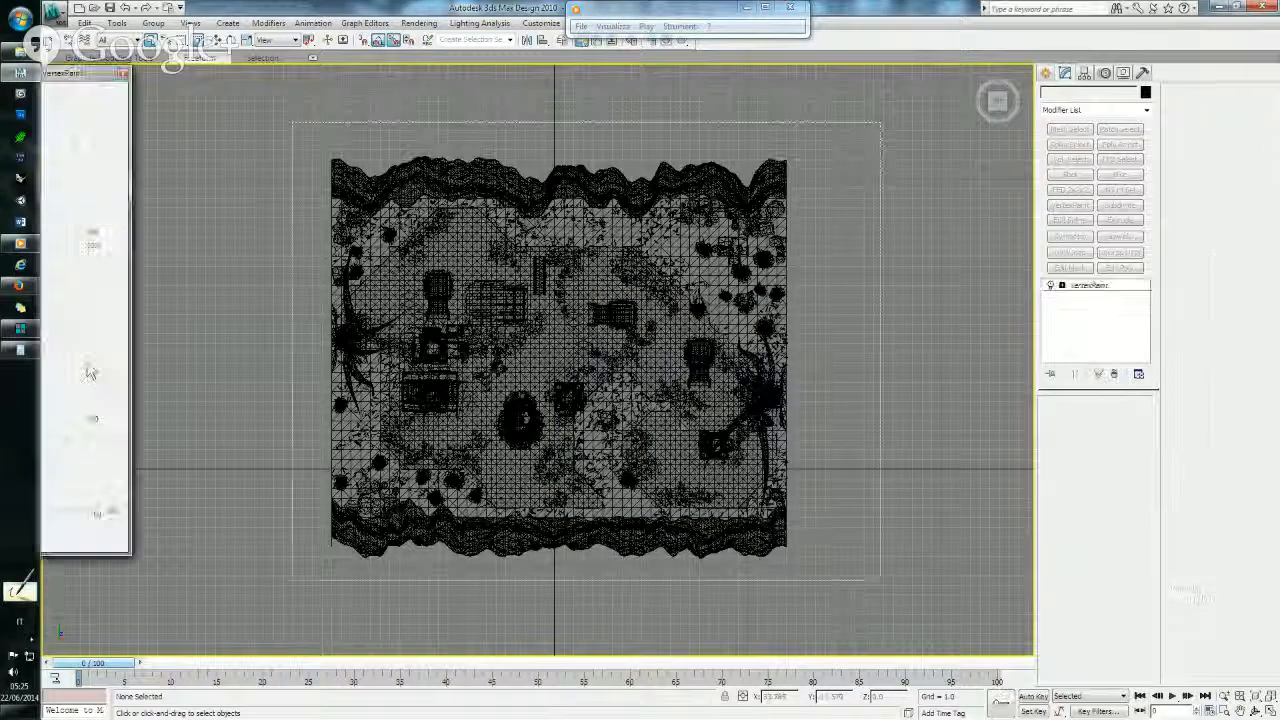
pyautogui.click(20, 349)
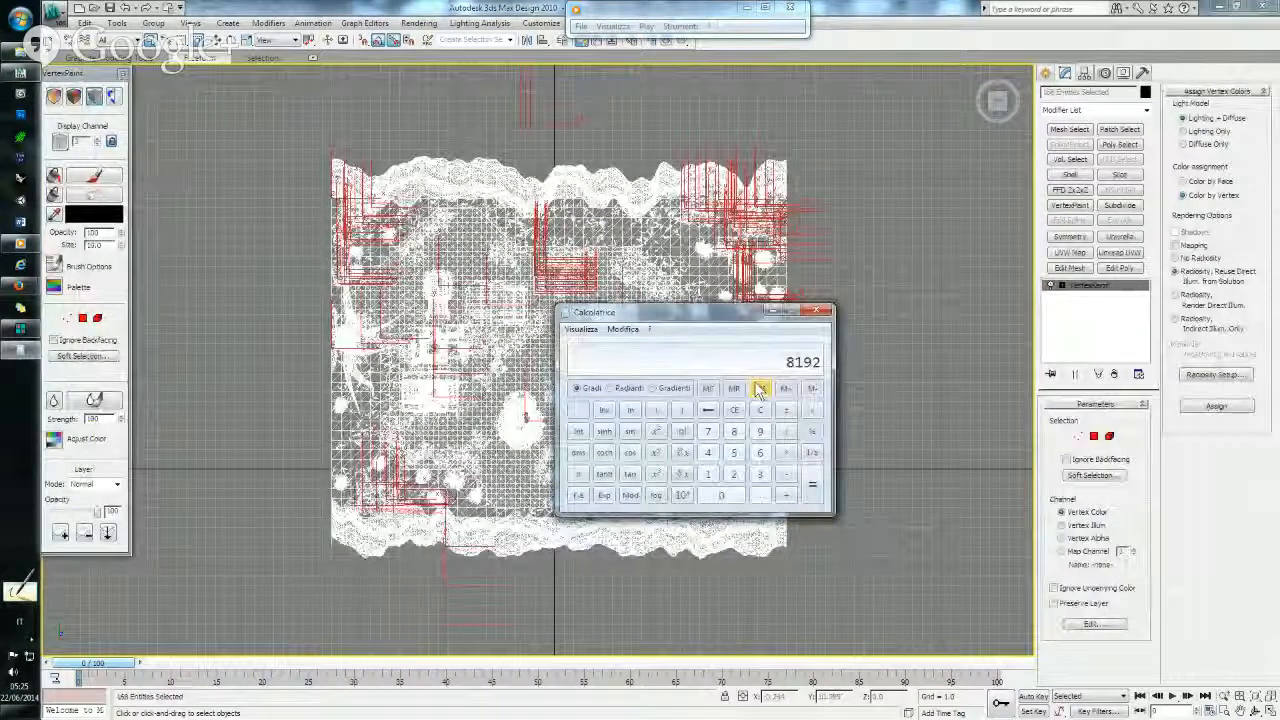
pyautogui.click(707, 431)
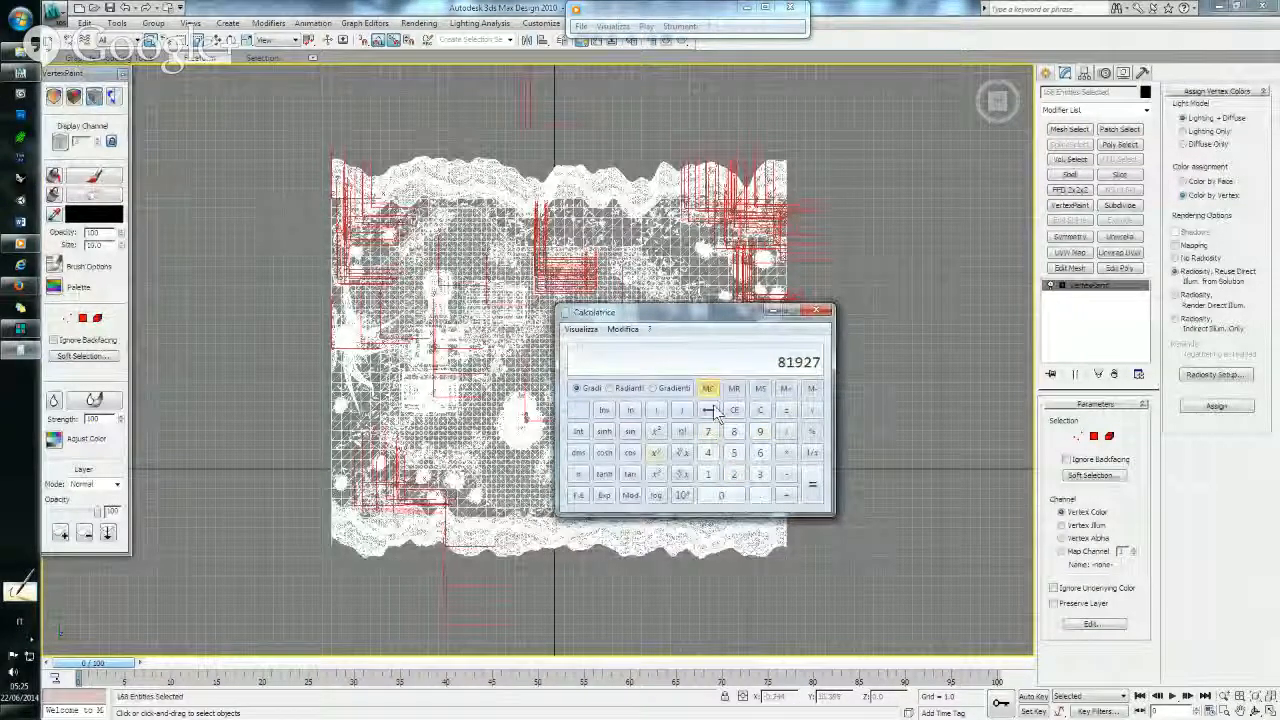
pyautogui.click(735, 410)
pyautogui.click(707, 431)
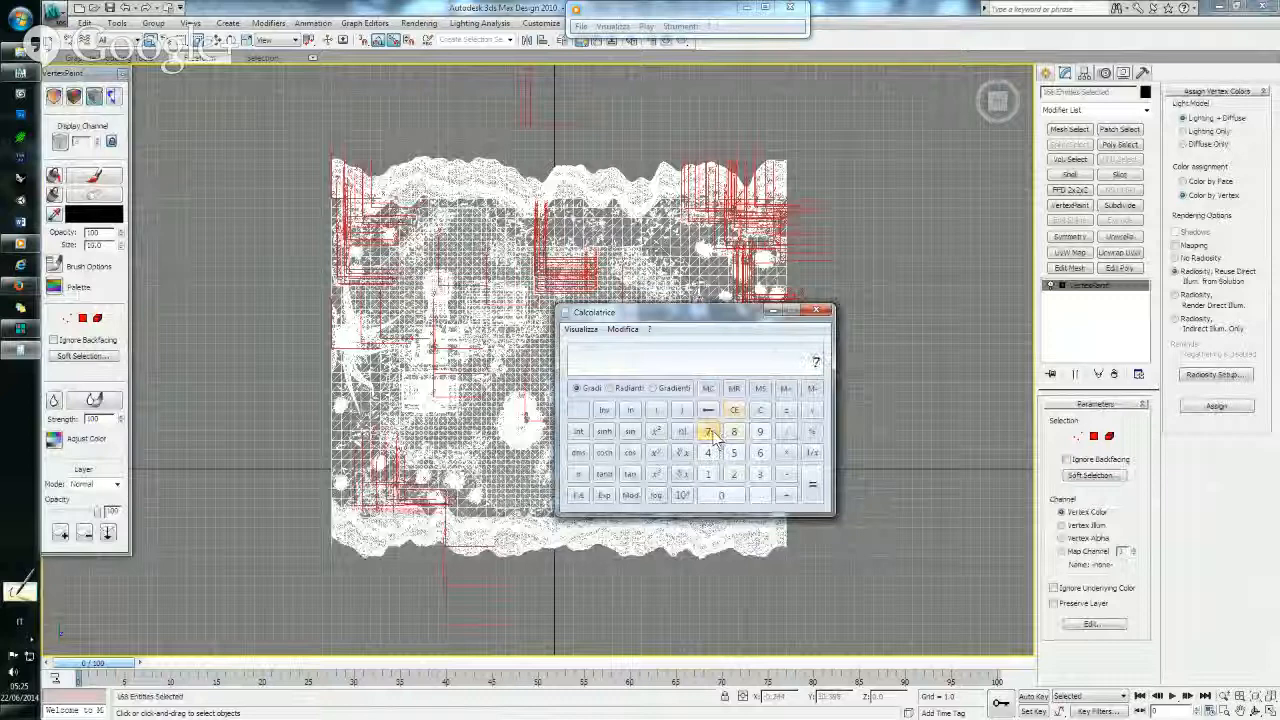
pyautogui.click(733, 432)
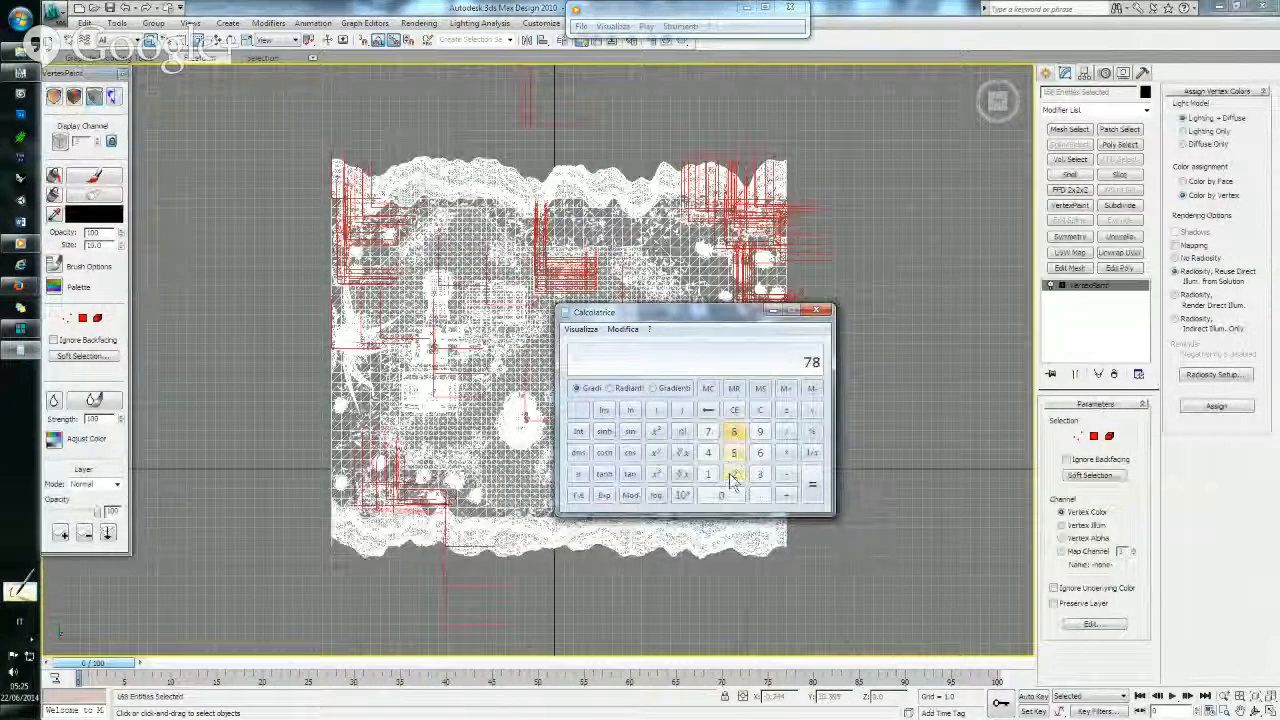
pyautogui.click(728, 495)
pyautogui.click(724, 495)
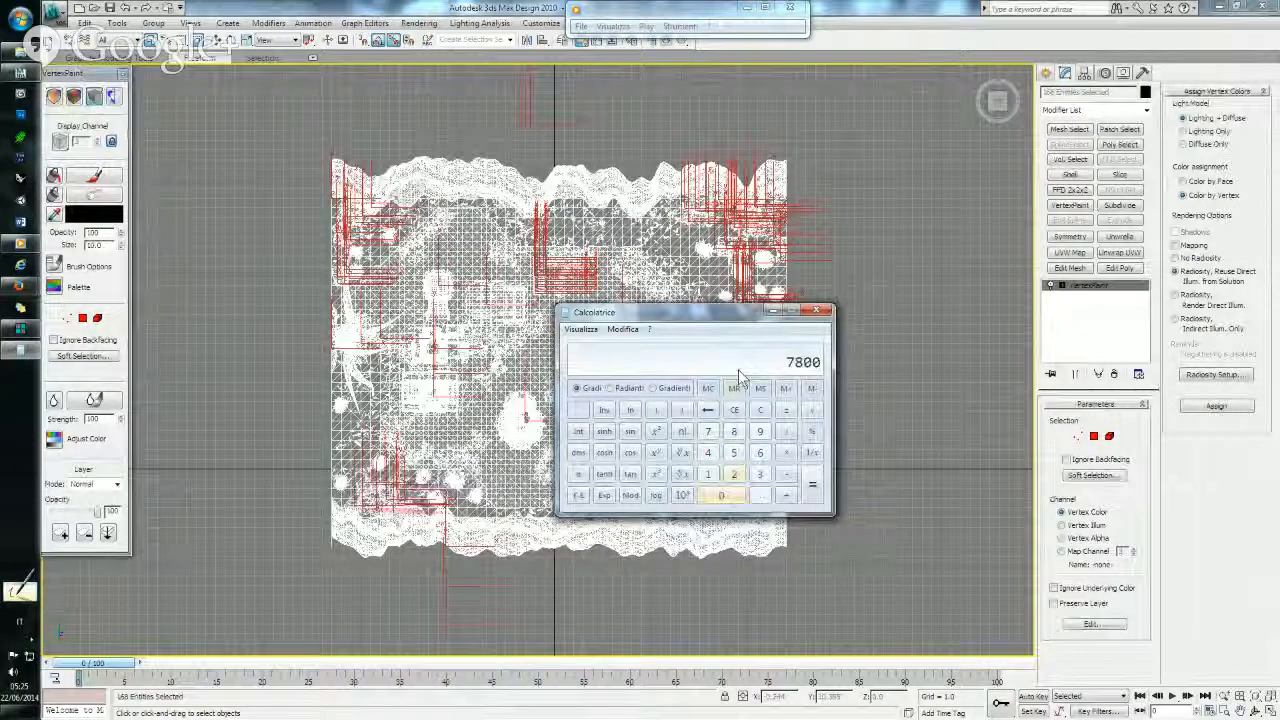
# - Clear the Calculator and enter 6500
pyautogui.press('BackSpace')
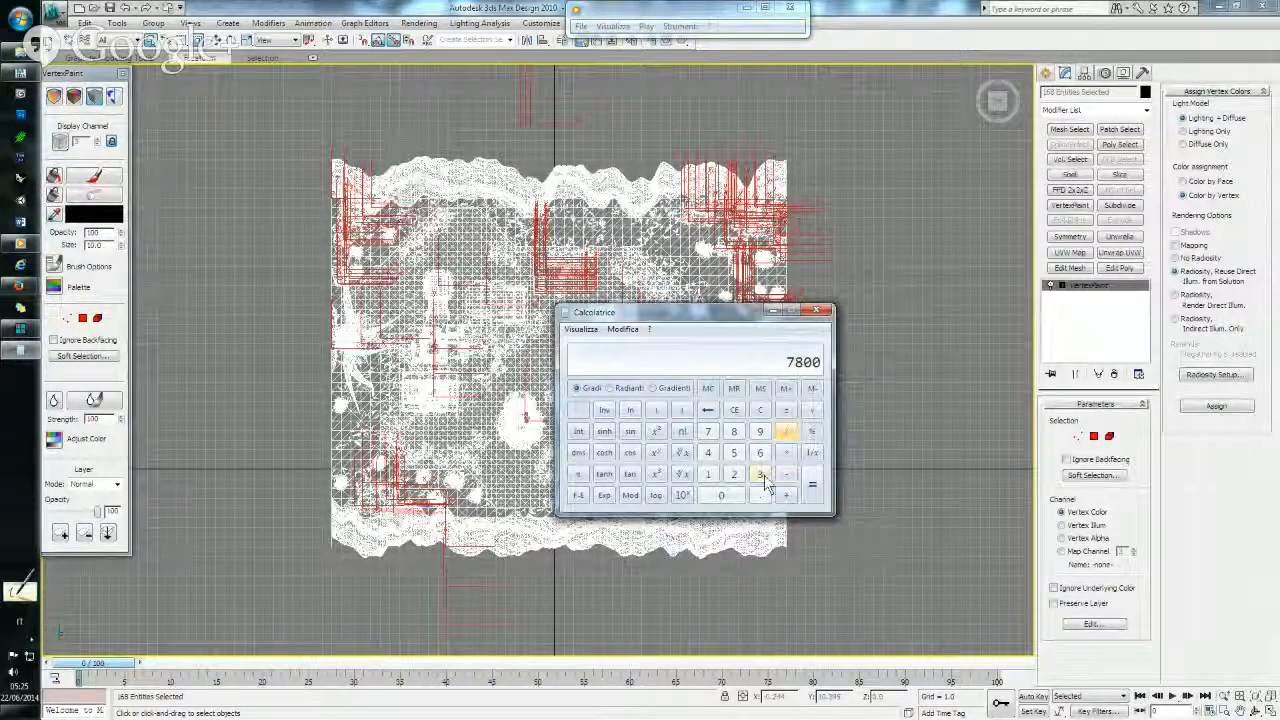
pyautogui.click(759, 410)
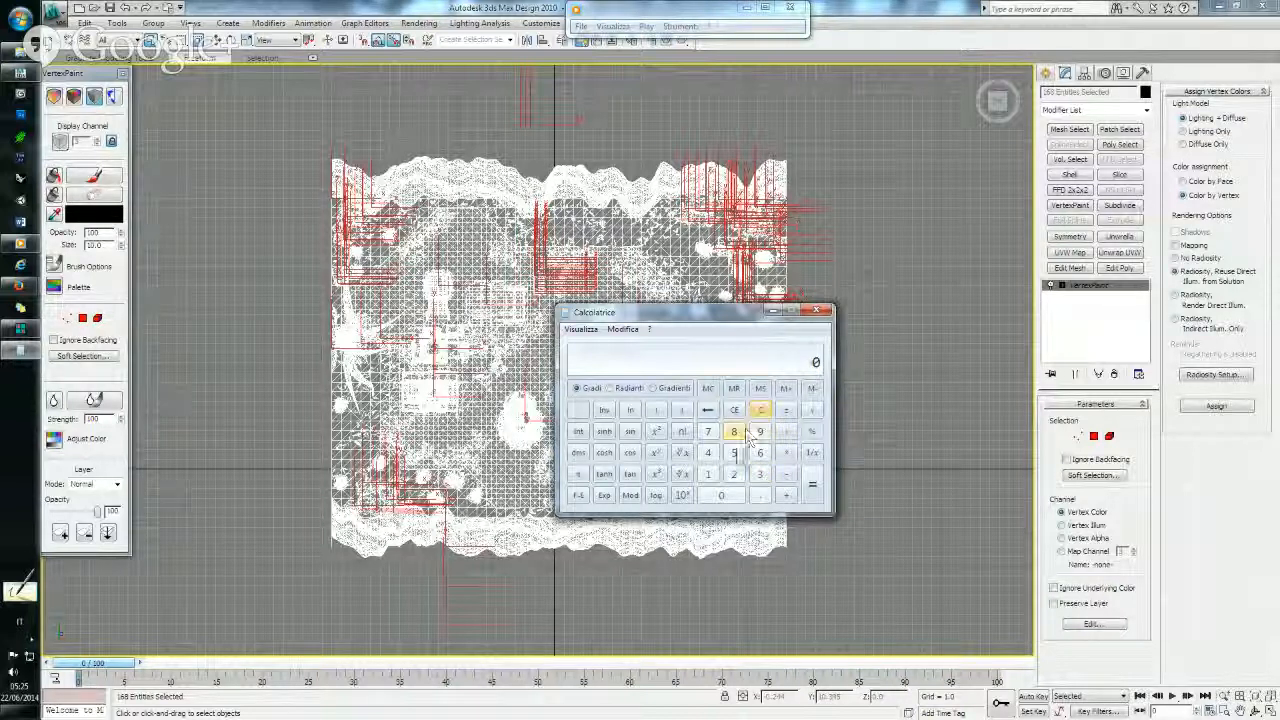
pyautogui.click(735, 454)
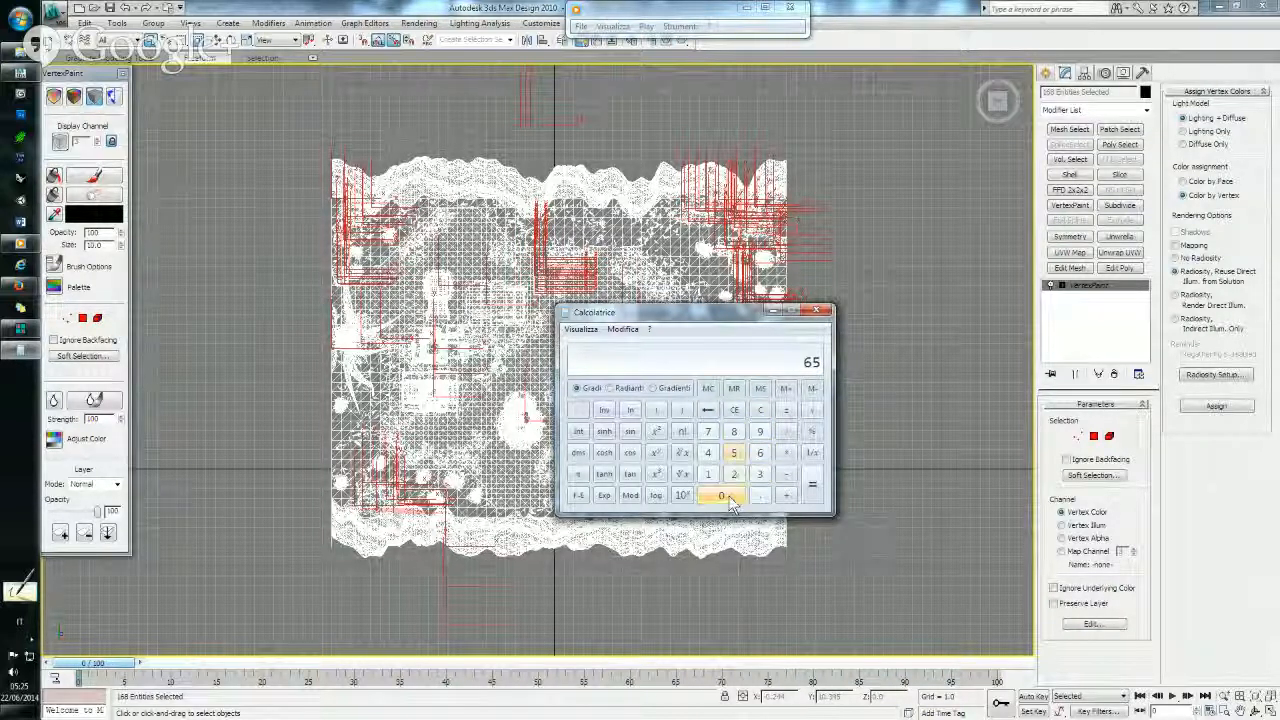
pyautogui.click(724, 497)
pyautogui.click(724, 497)
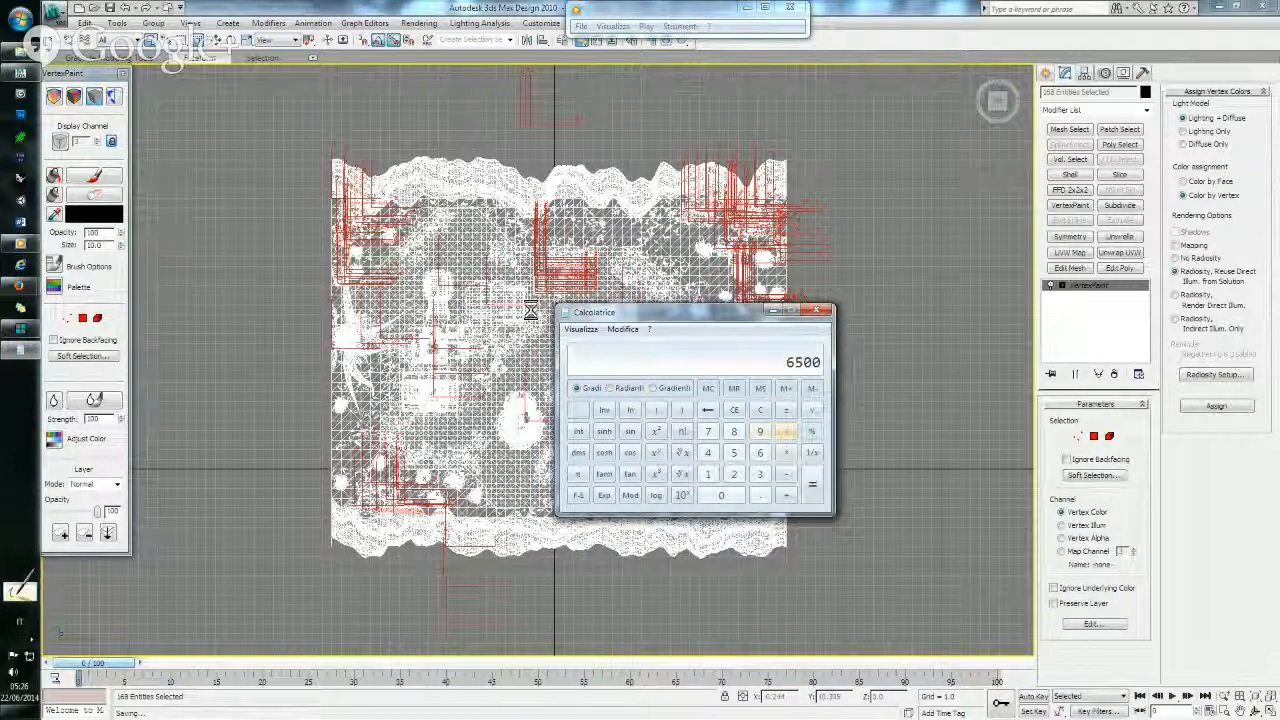
# - Deselect the level's objects, restore the four-viewport layout and view the level from the side in Perspective
pyautogui.click(218, 170)
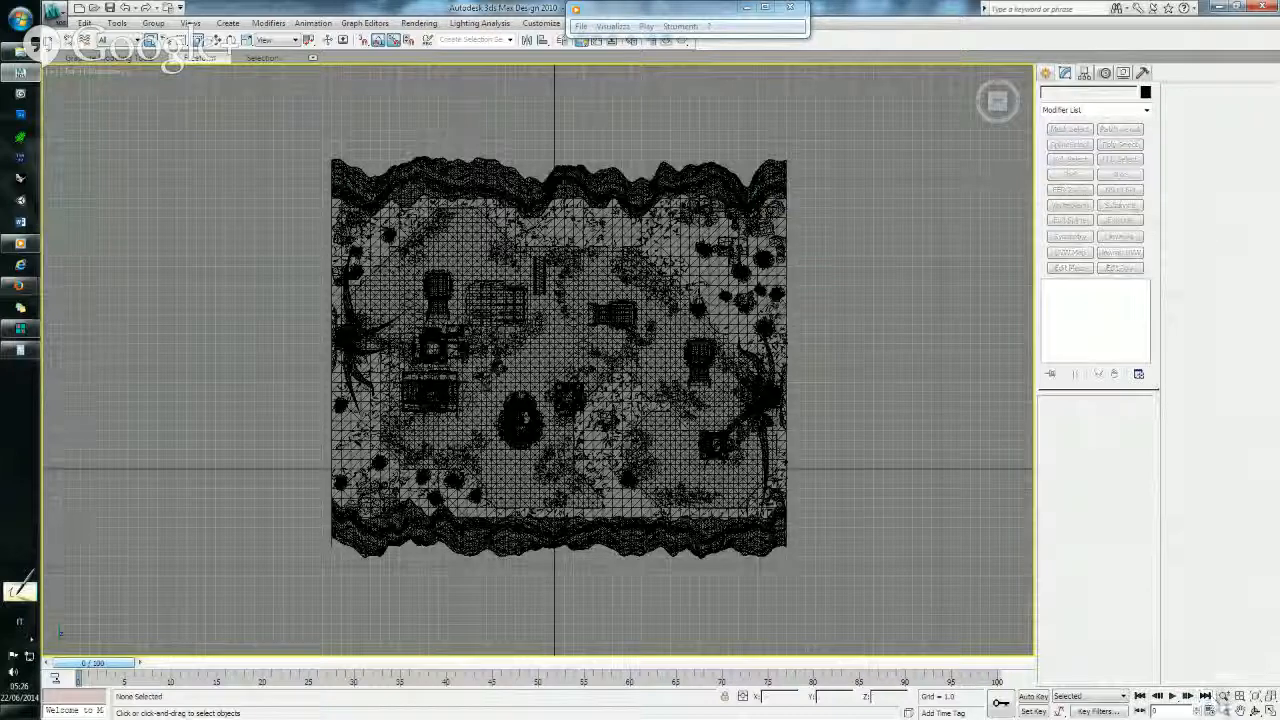
pyautogui.click(1270, 710)
pyautogui.click(630, 294)
pyautogui.moveTo(630, 295); pyautogui.dragTo(626, 314, button='middle')
pyautogui.scroll(4, 626, 314)
pyautogui.moveTo(446, 171); pyautogui.dragTo(436, 135, button='middle')
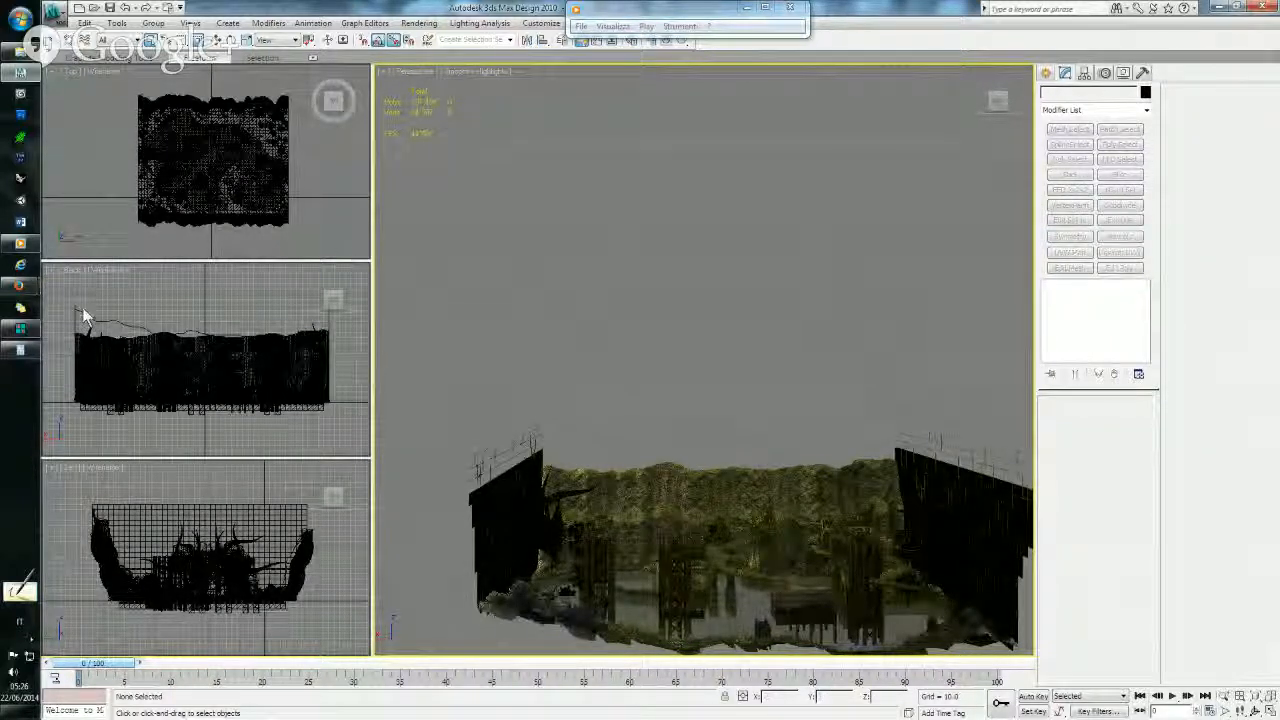
# - Bring the Calculator back, divide 85000 by 6500, and close the Calculator
pyautogui.click(15, 355)
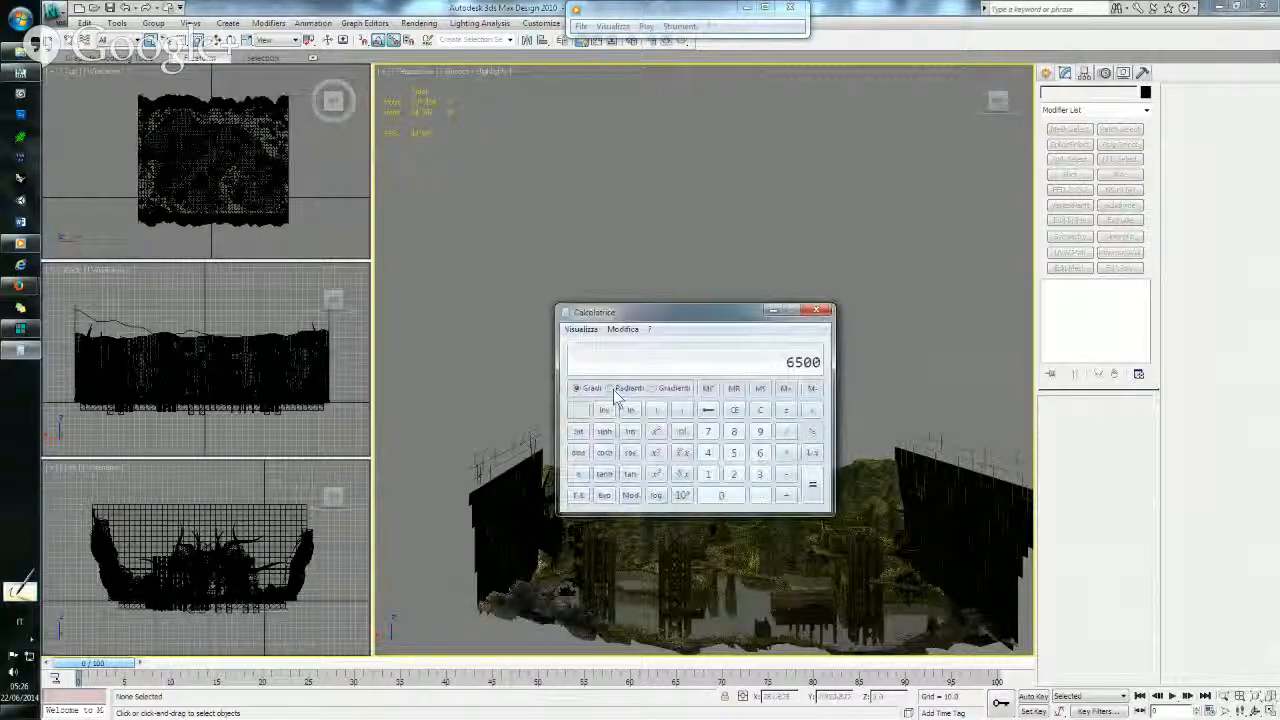
pyautogui.click(735, 412)
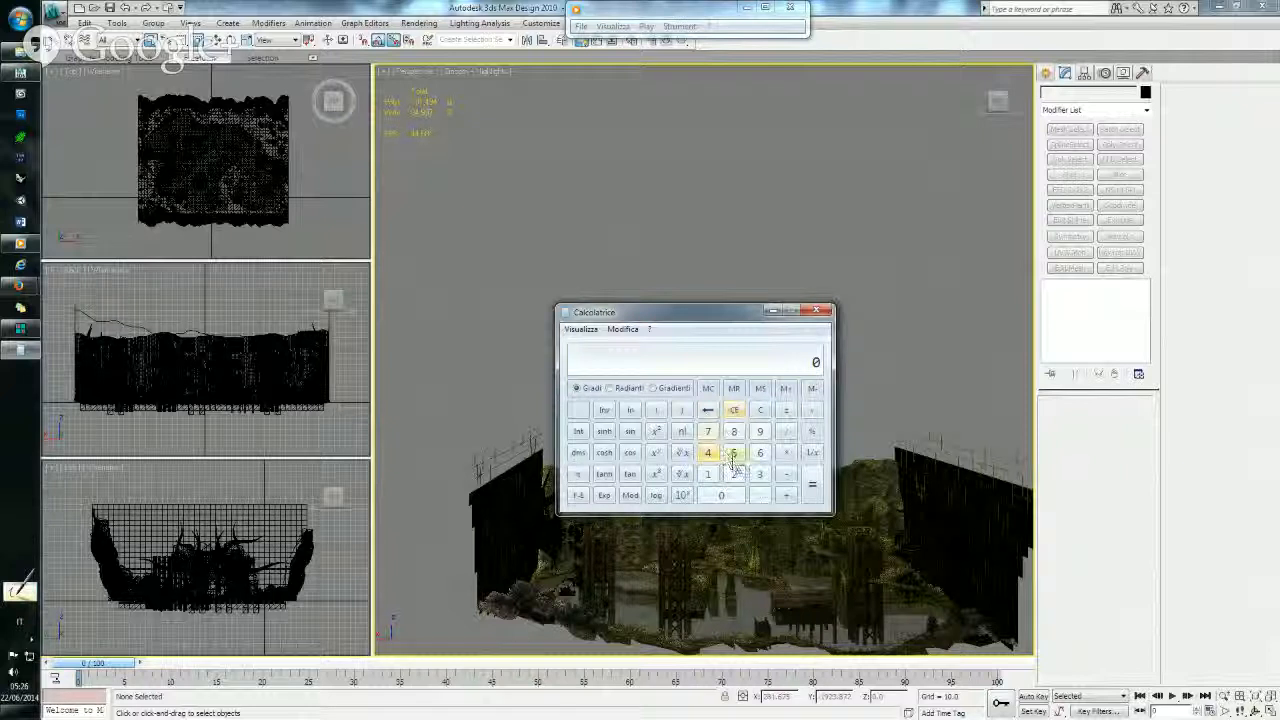
pyautogui.click(735, 455)
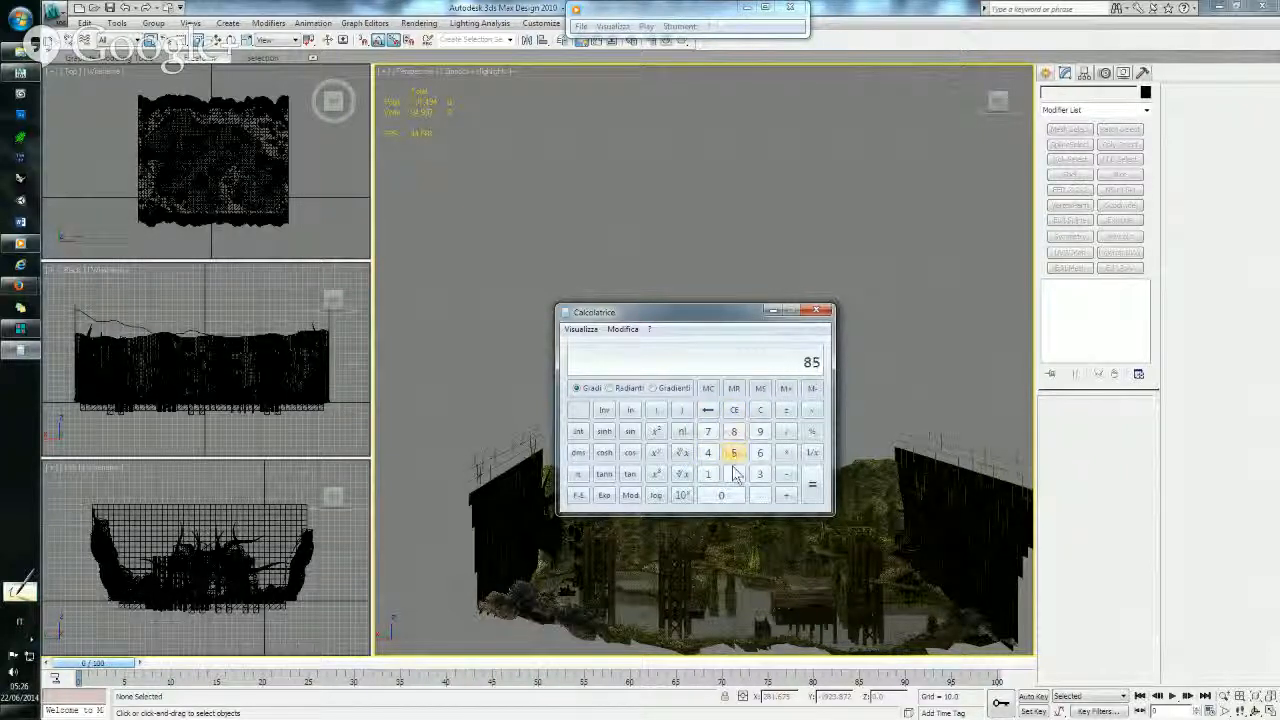
pyautogui.doubleClick(735, 497)
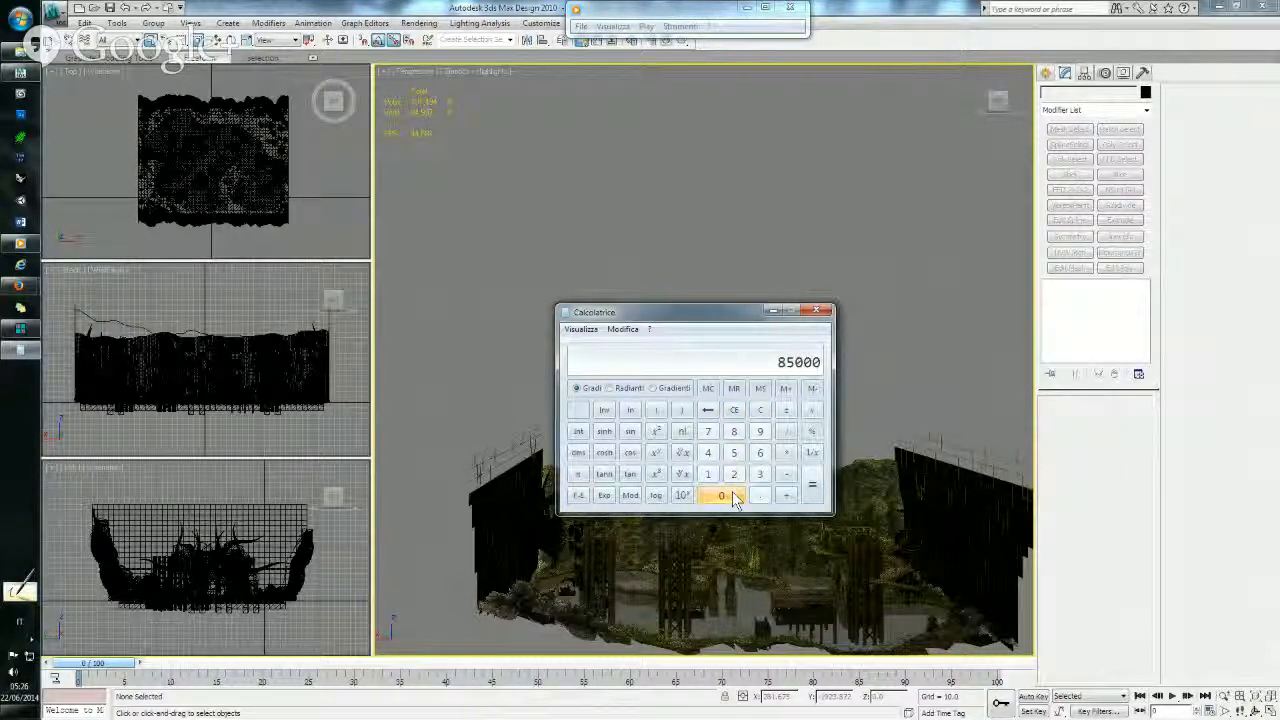
pyautogui.click(786, 432)
pyautogui.click(763, 457)
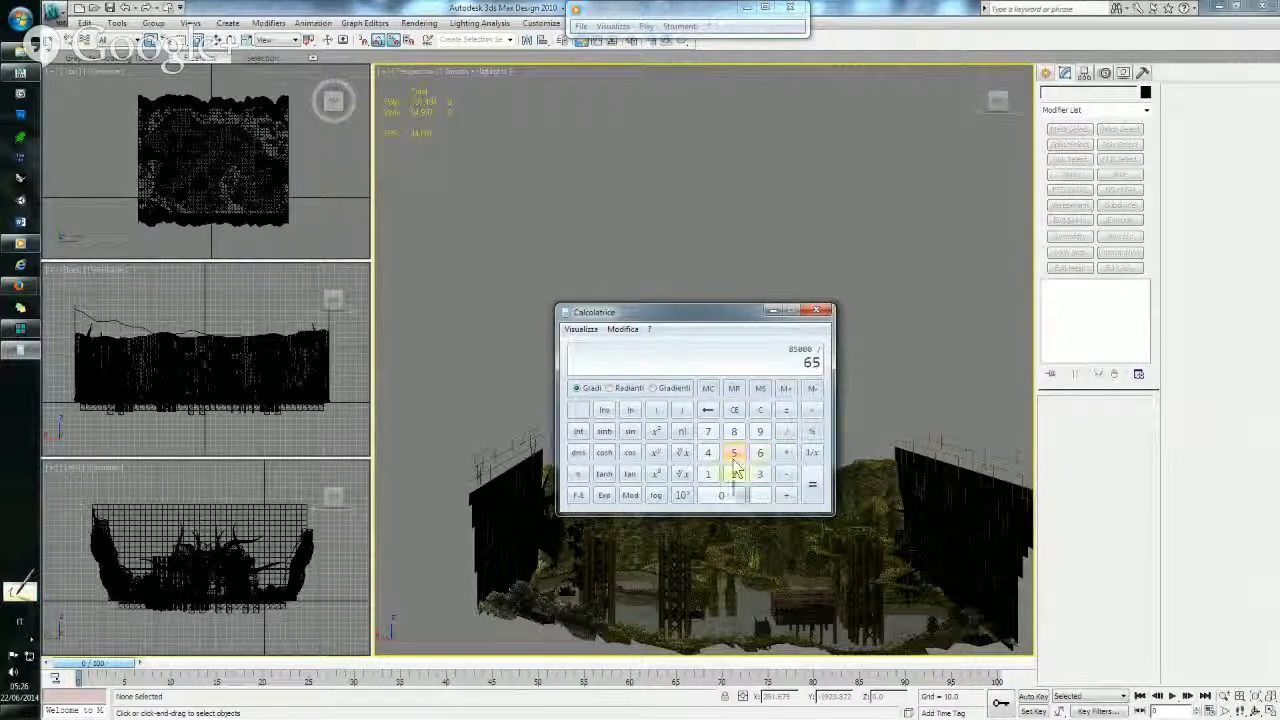
pyautogui.click(728, 494)
pyautogui.click(728, 494)
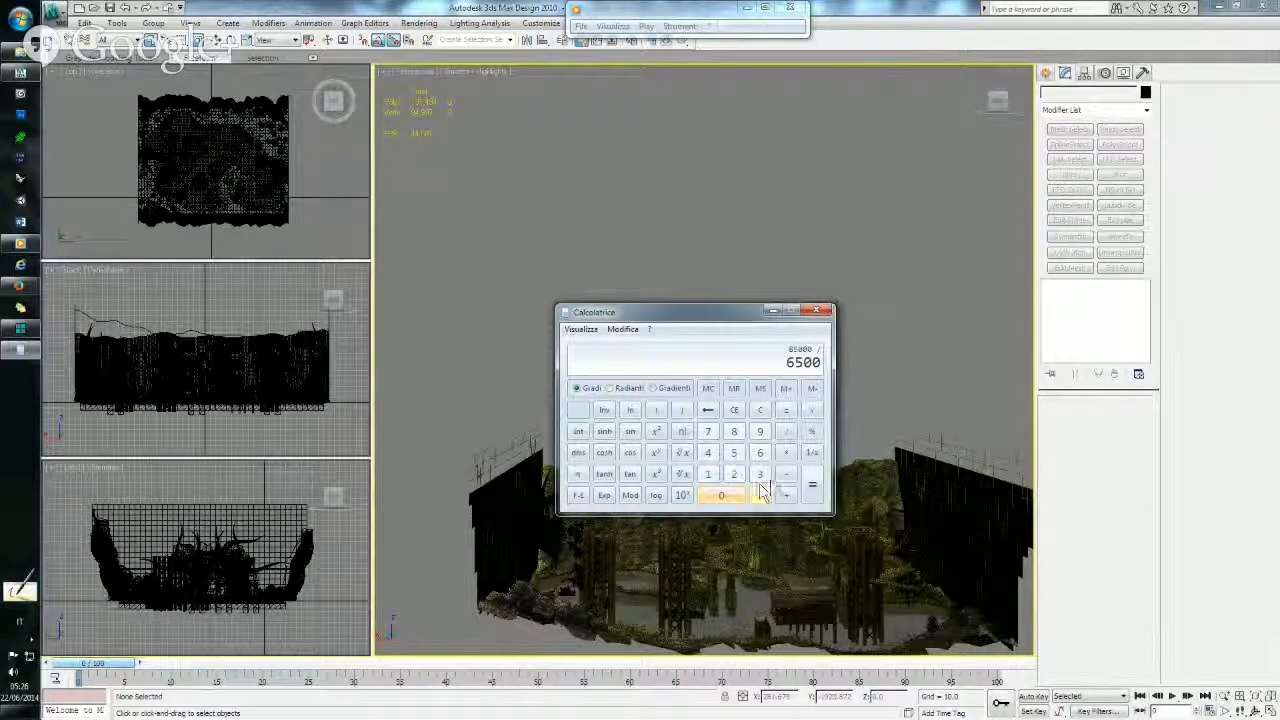
pyautogui.click(813, 485)
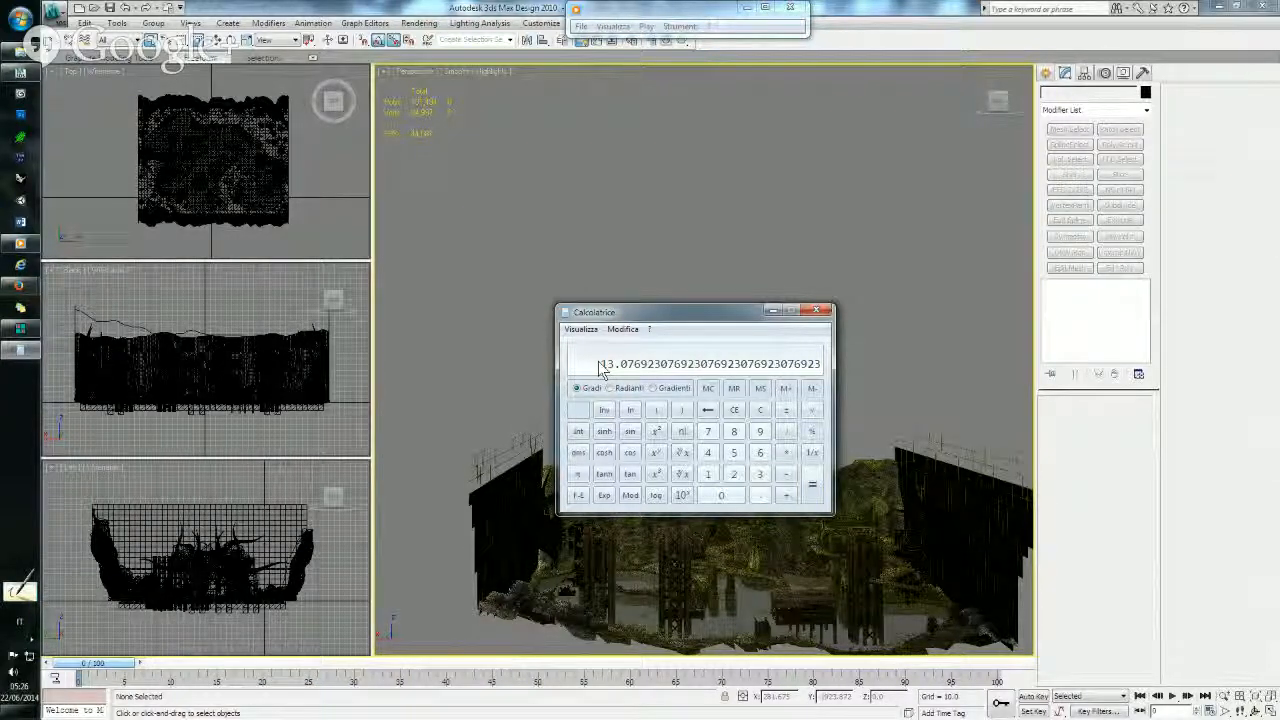
pyautogui.click(822, 311)
# - Select the Torre-Muschio-01 group in the Back viewport, then clear the selection in Perspective
pyautogui.moveTo(788, 350); pyautogui.dragTo(740, 258, button='middle')
pyautogui.scroll(-3, 740, 258)
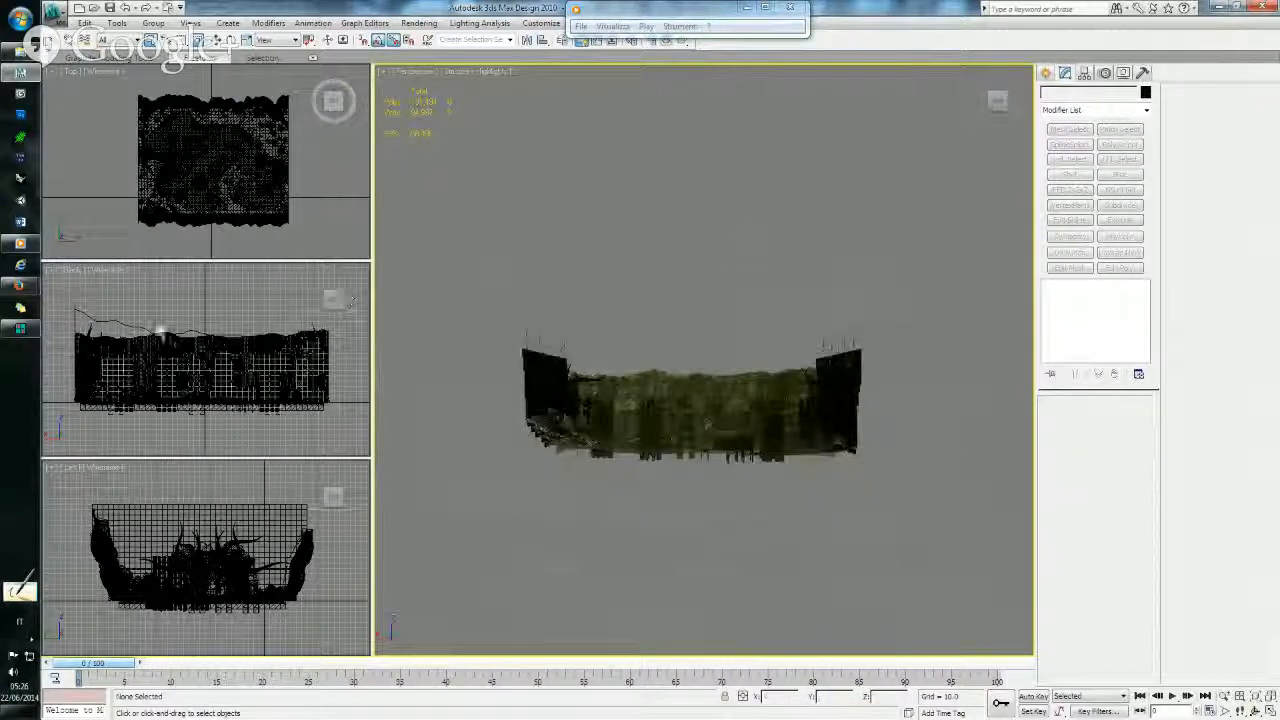
pyautogui.click(160, 333)
pyautogui.moveTo(60, 301); pyautogui.dragTo(116, 333)
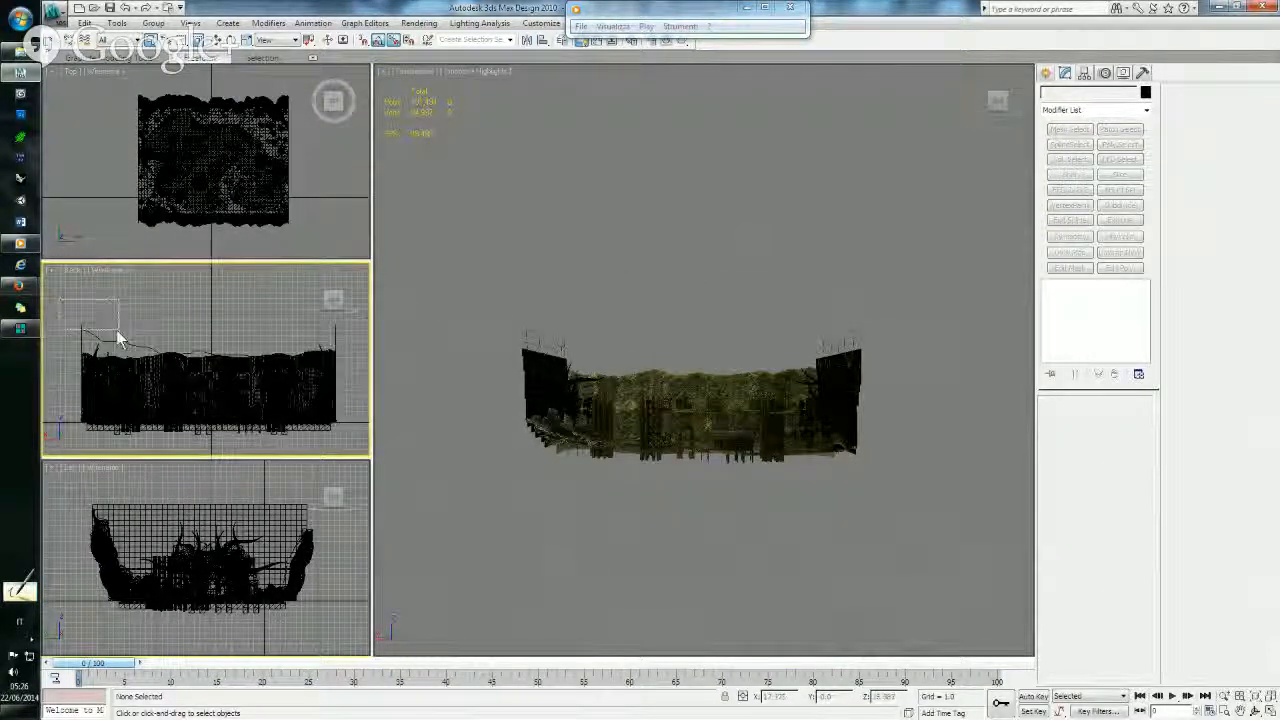
pyautogui.moveTo(218, 368); pyautogui.dragTo(381, 380)
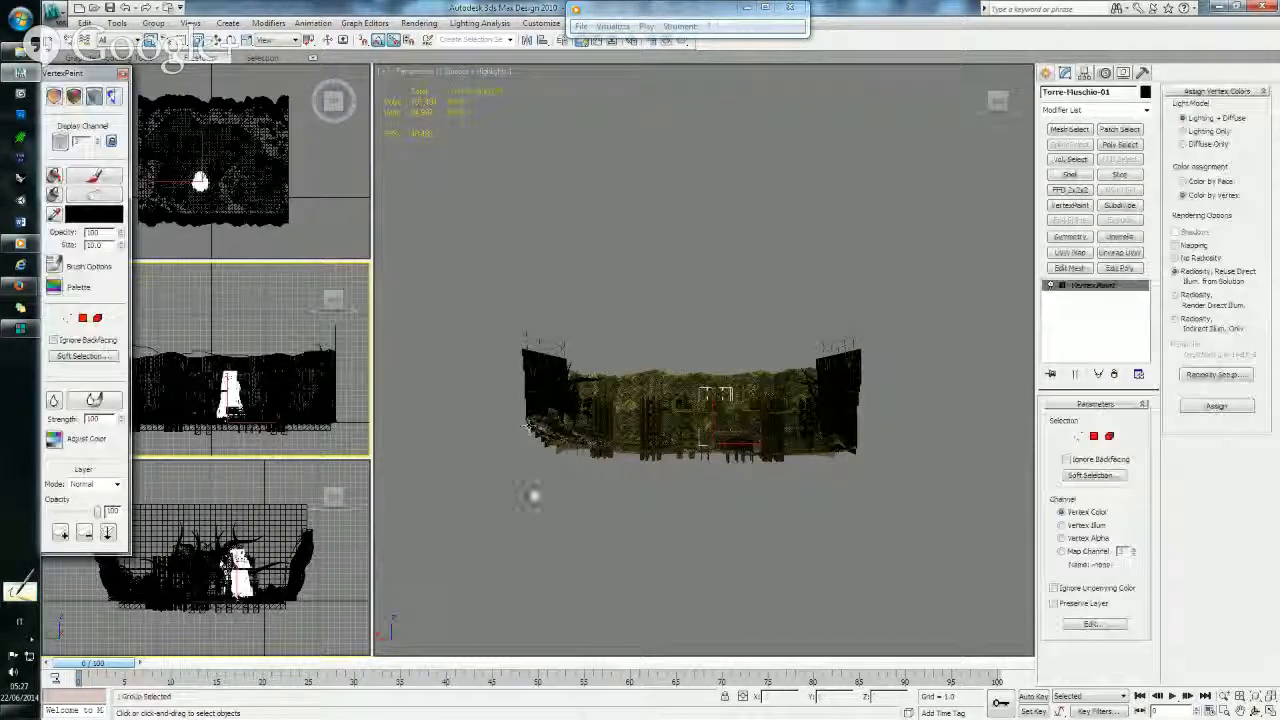
pyautogui.click(574, 486)
# - Select the objects standing in the lower part of the level with a selection region in the Back viewport
pyautogui.keyDown('alt'); pyautogui.moveTo(628, 440); pyautogui.dragTo(628, 466, button='middle'); pyautogui.keyUp('alt')
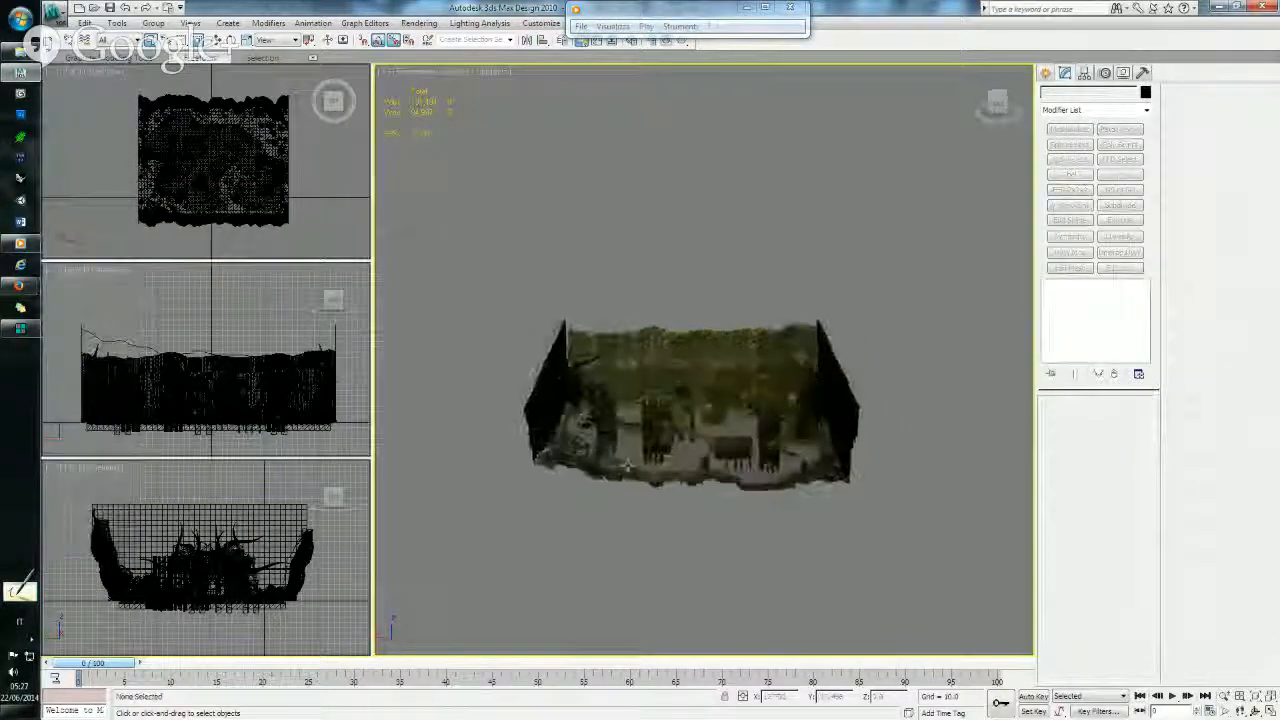
pyautogui.scroll(4, 640, 450)
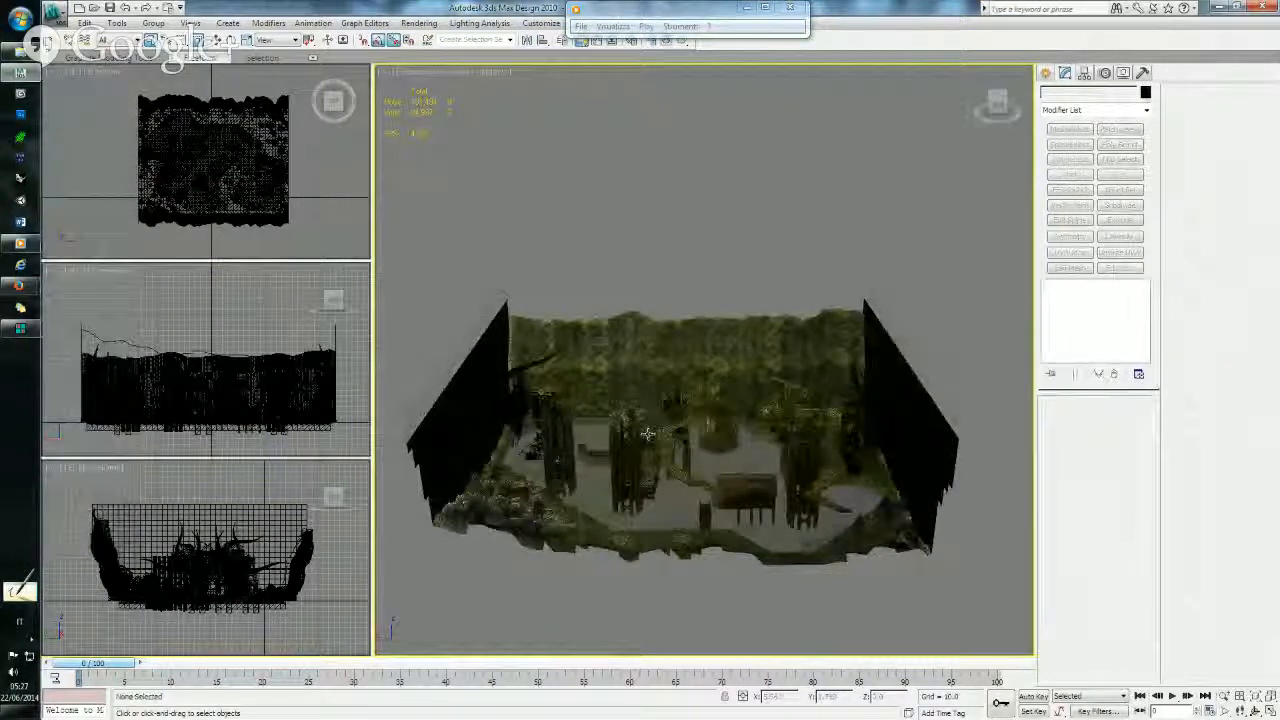
pyautogui.click(290, 437)
pyautogui.moveTo(288, 430); pyautogui.dragTo(376, 413)
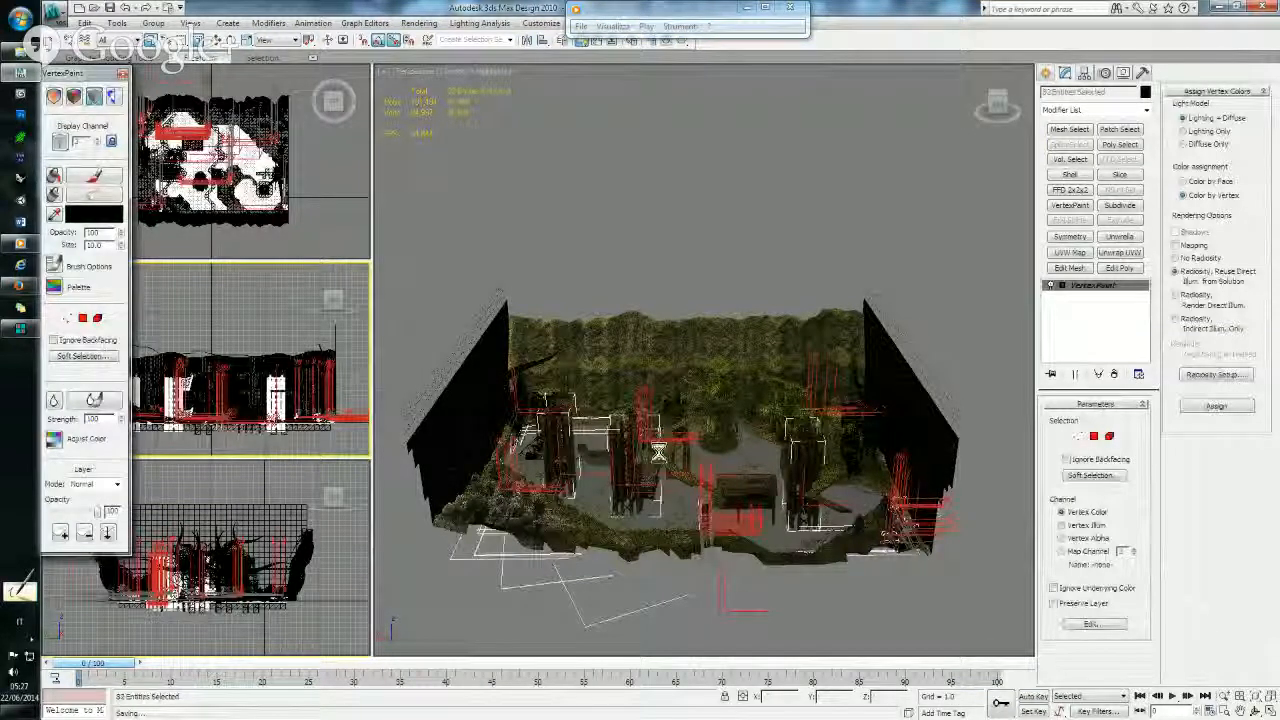
# - Select the plants_01 object on the mossy ground up close in Perspective and display edged faces
pyautogui.keyDown('alt'); pyautogui.moveTo(658, 452); pyautogui.dragTo(661, 455, button='middle'); pyautogui.keyUp('alt')
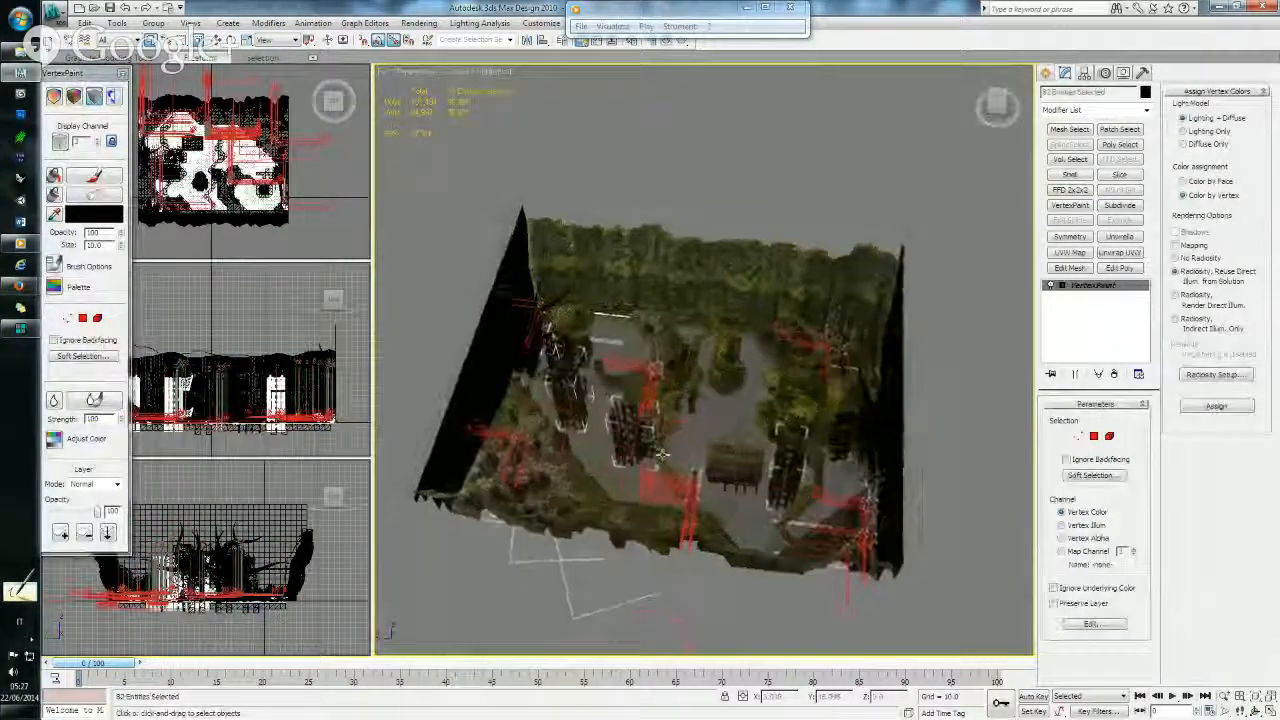
pyautogui.scroll(10, 660, 455)
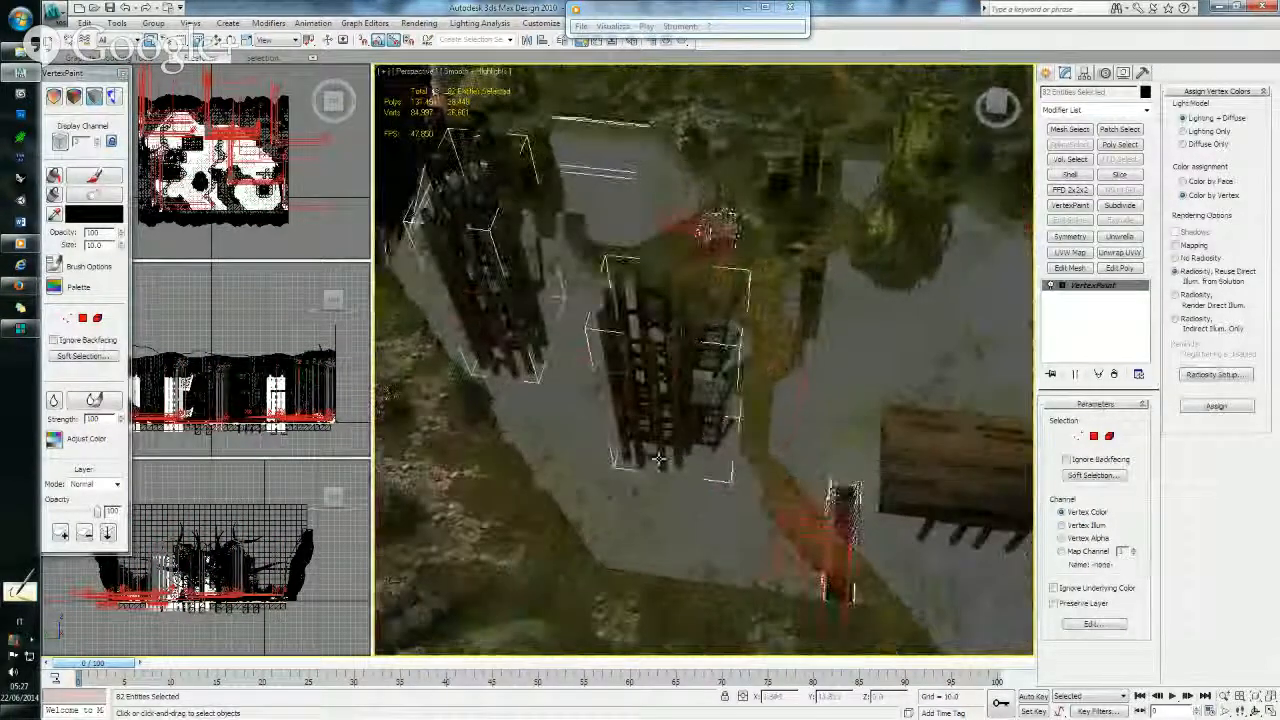
pyautogui.scroll(6, 659, 459)
pyautogui.keyDown('alt'); pyautogui.moveTo(641, 500); pyautogui.dragTo(658, 428, button='middle'); pyautogui.keyUp('alt')
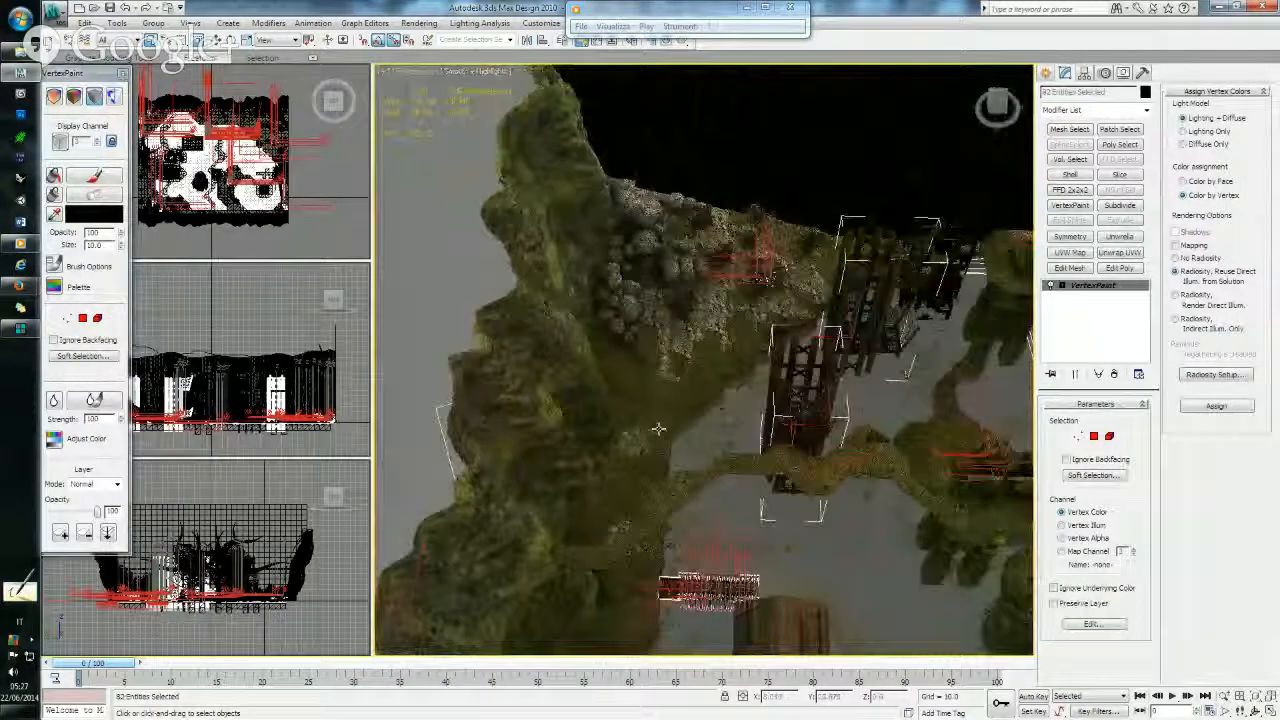
pyautogui.scroll(10, 662, 426)
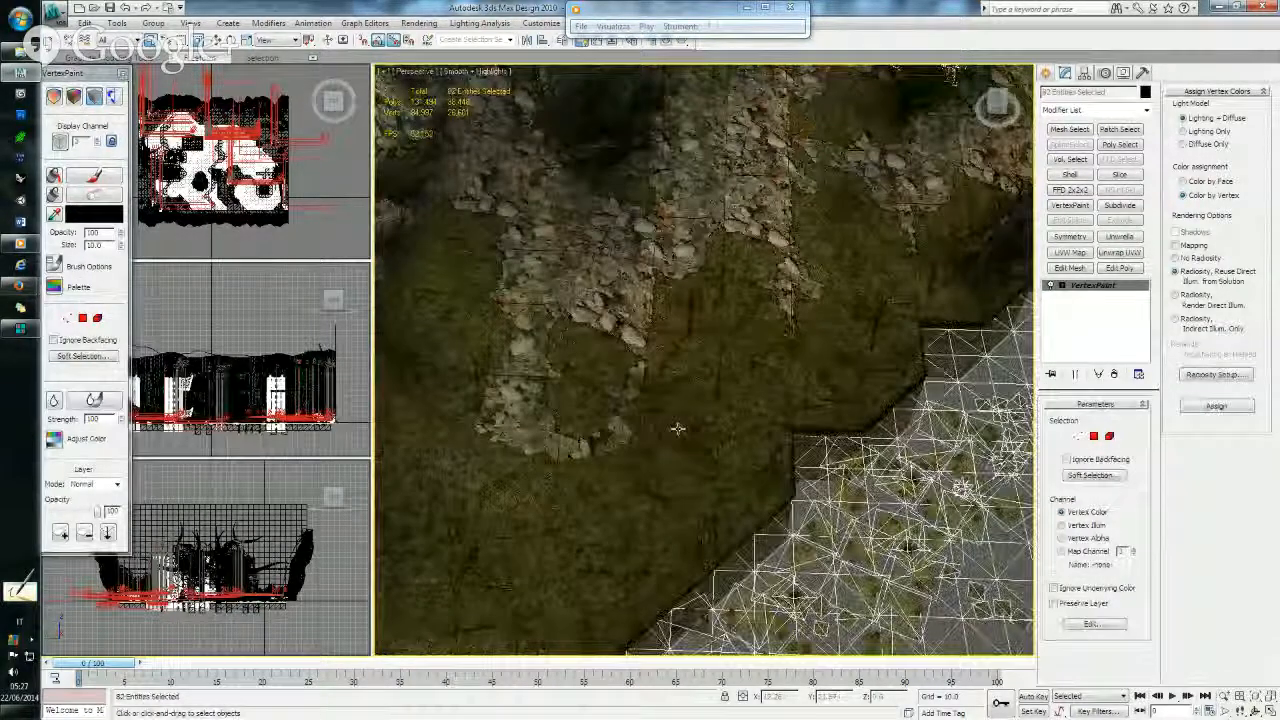
pyautogui.click(686, 443)
pyautogui.press('F4')
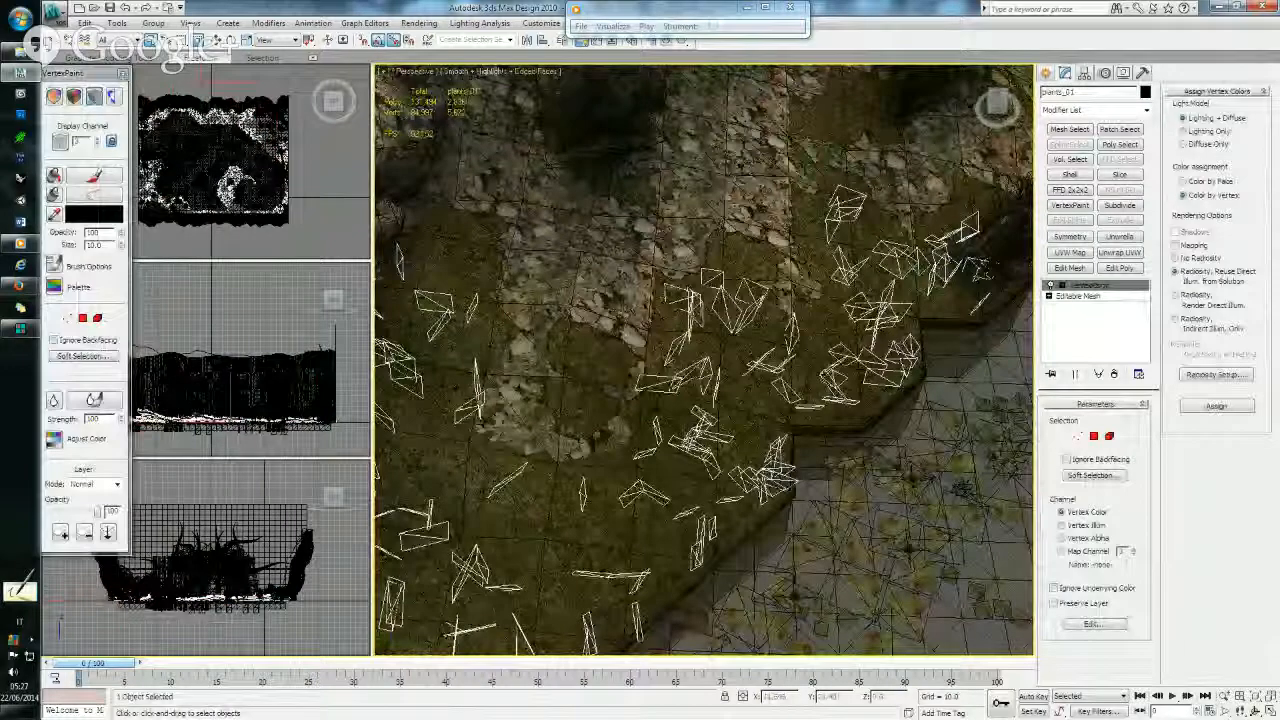
# - Inspect the towers and terrain in Perspective, clear the plants_01 selection and select the mossy path Mesh02
pyautogui.keyDown('alt'); pyautogui.moveTo(640, 532); pyautogui.dragTo(602, 458, button='middle'); pyautogui.keyUp('alt')
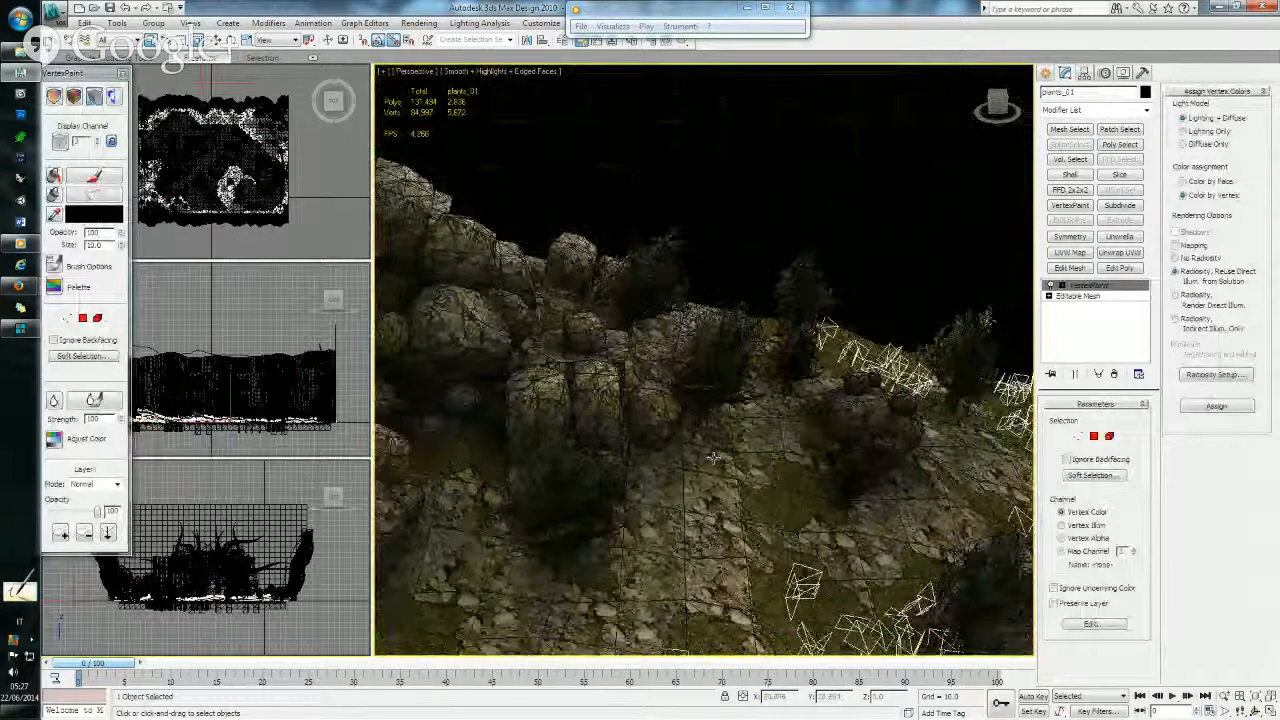
pyautogui.keyDown('alt'); pyautogui.moveTo(690, 433); pyautogui.dragTo(640, 437, button='middle'); pyautogui.keyUp('alt')
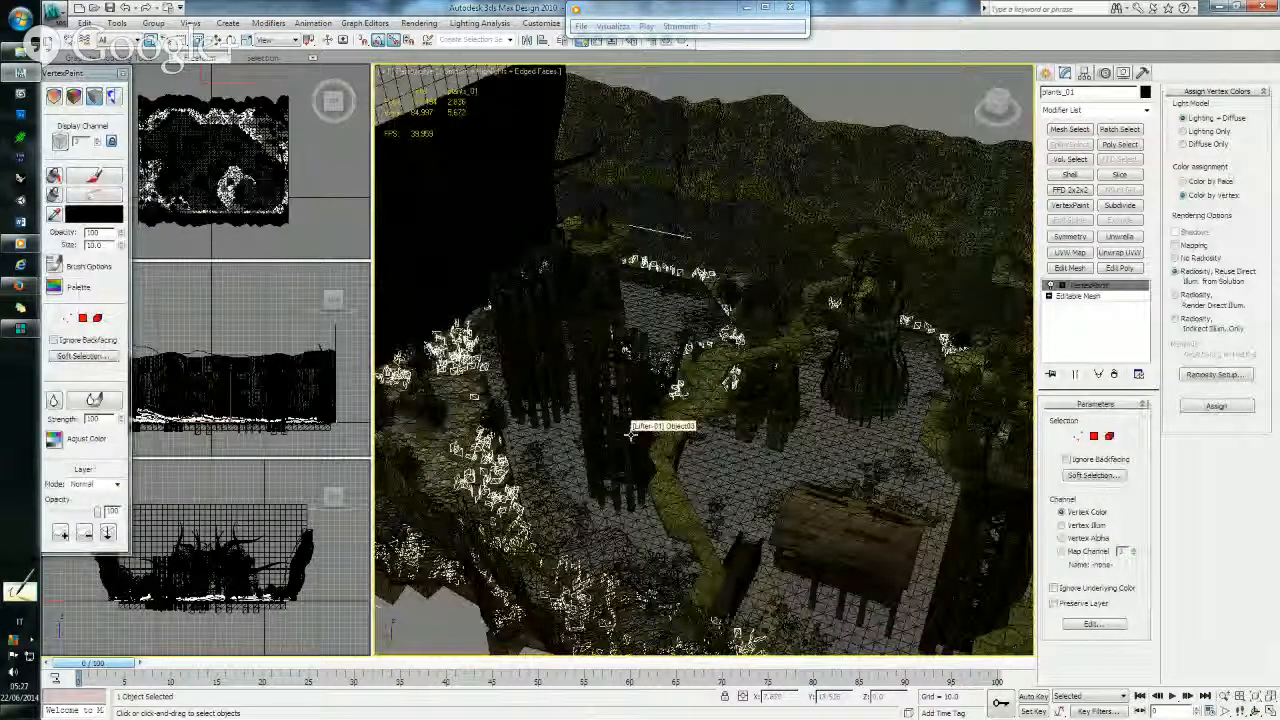
pyautogui.rightClick(225, 316)
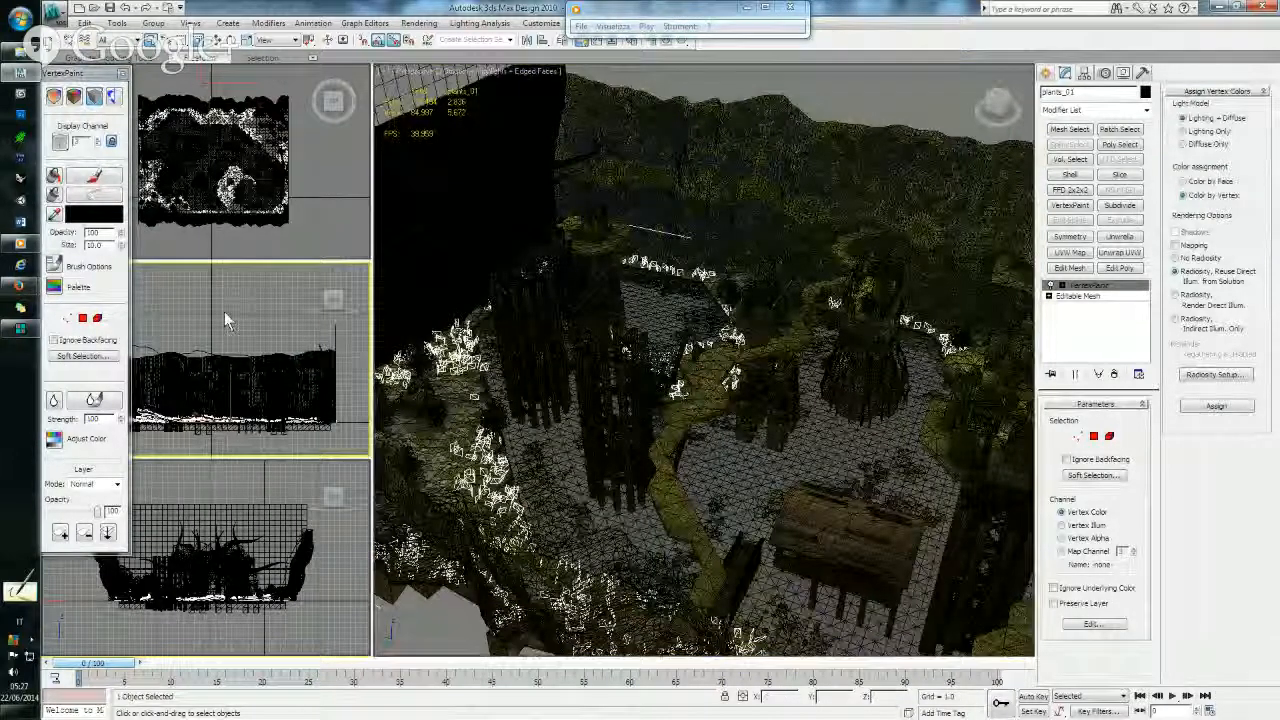
pyautogui.click(224, 318)
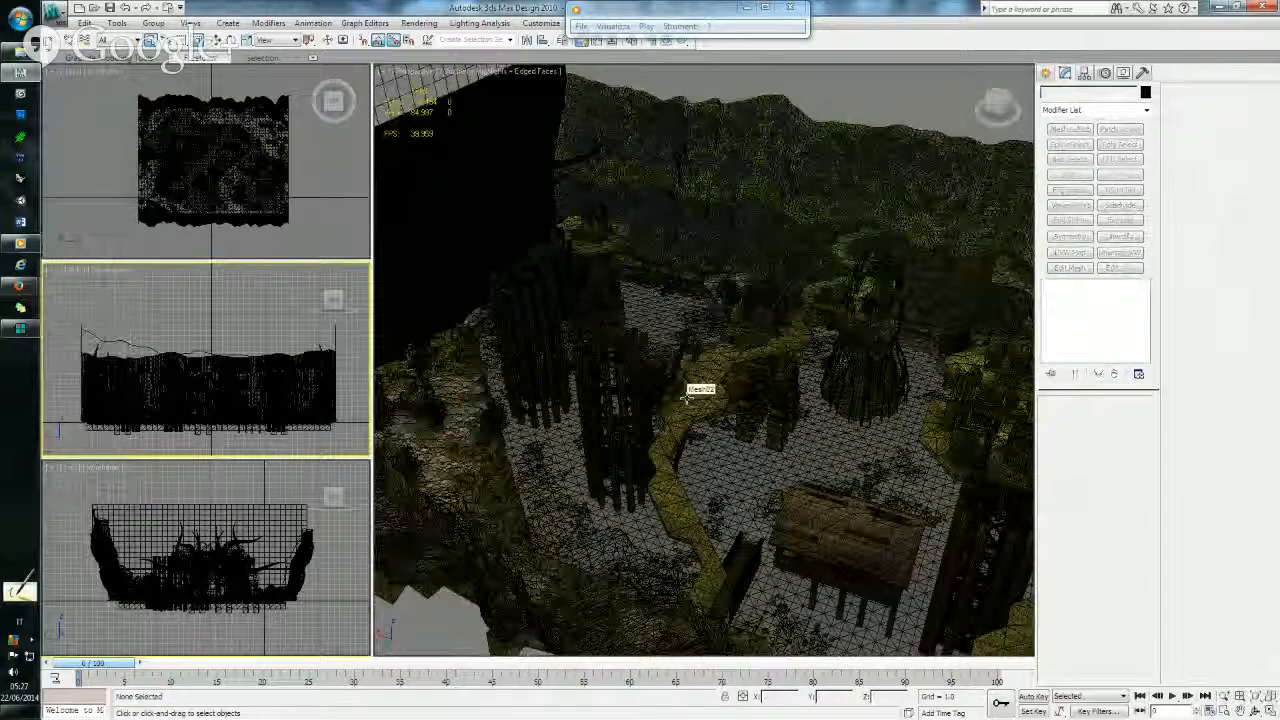
pyautogui.moveTo(686, 397)
pyautogui.keyDown('alt'); pyautogui.mouseDown(button='middle')
pyautogui.moveTo(704, 372)
pyautogui.moveTo(713, 399)
pyautogui.moveTo(646, 331)
pyautogui.moveTo(697, 351)
pyautogui.moveTo(704, 380)
pyautogui.mouseUp(button='middle'); pyautogui.keyUp('alt')
pyautogui.click(710, 424)
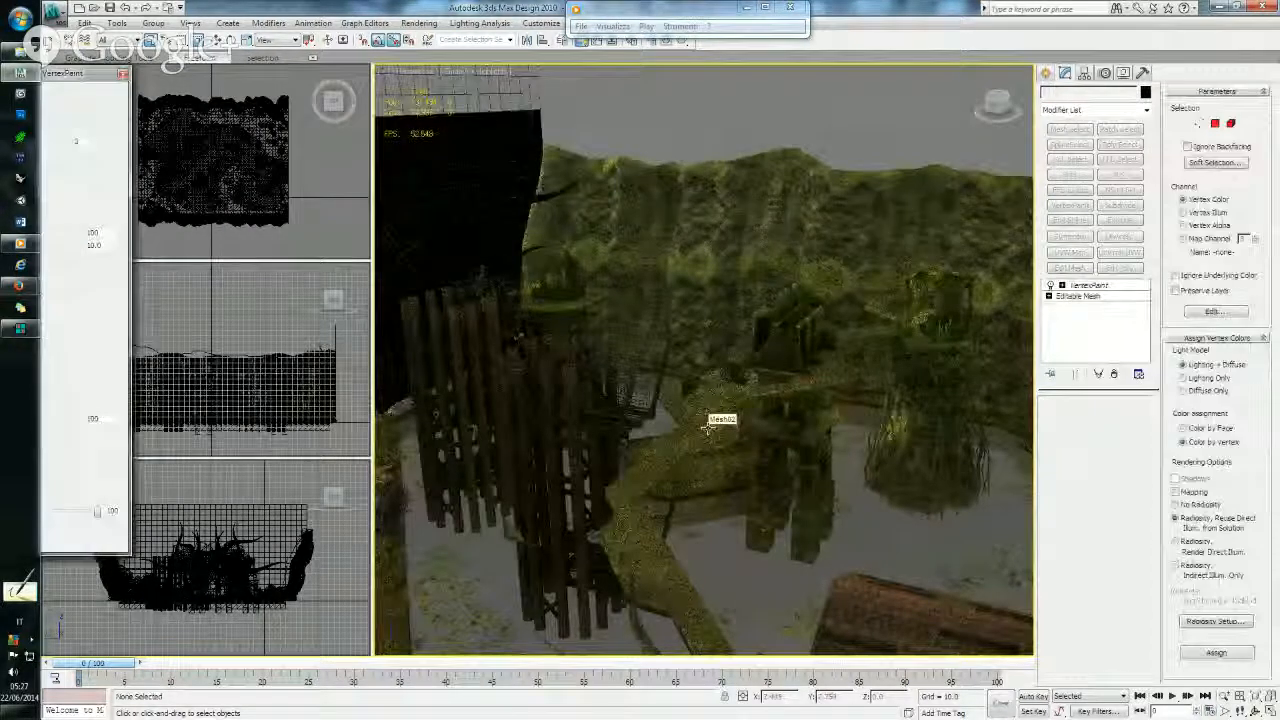
# - Examine the triangulation of the mossy path Mesh02 with edged faces displayed, and clear the selection
pyautogui.moveTo(708, 428); pyautogui.dragTo(695, 361, button='middle')
pyautogui.scroll(3, 695, 361)
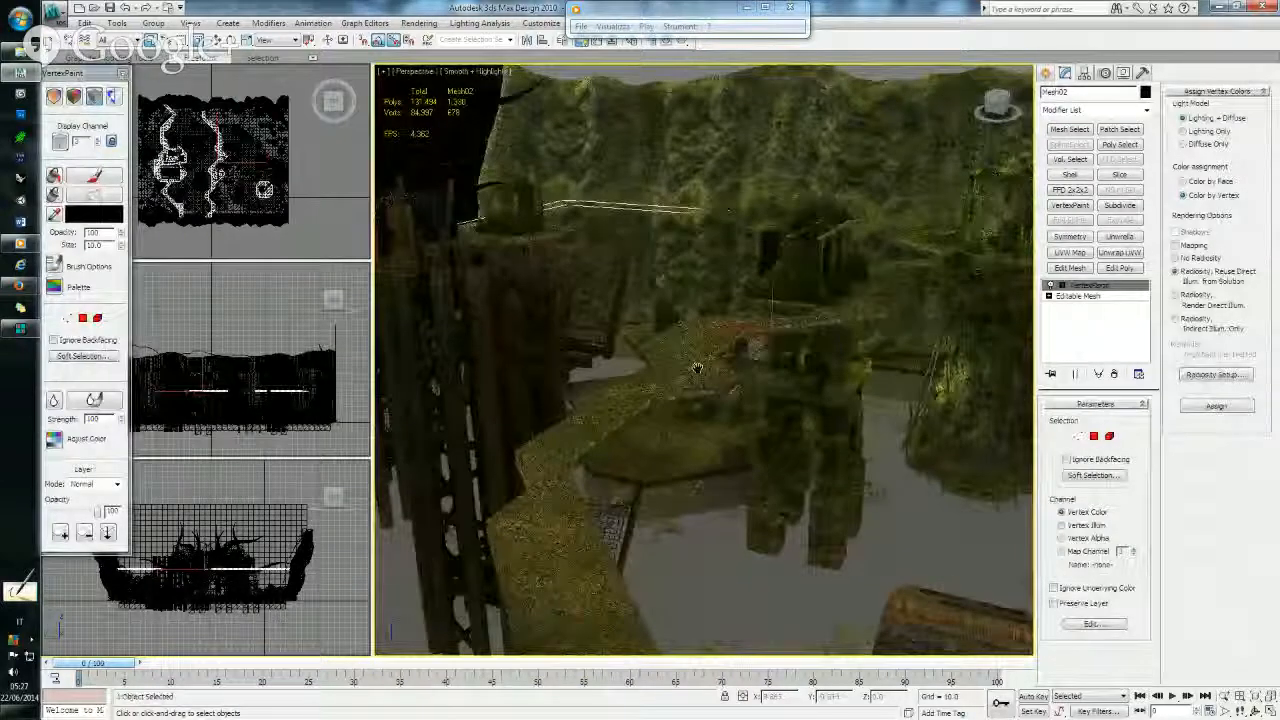
pyautogui.press('F4')
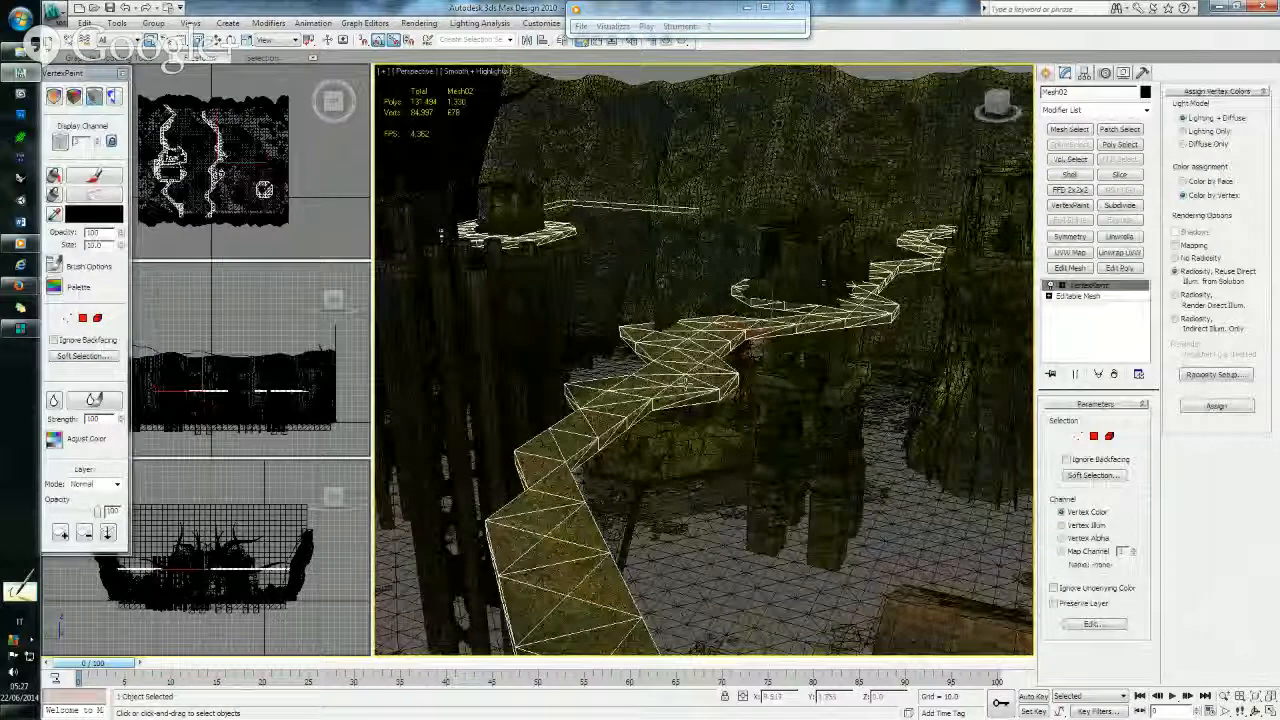
pyautogui.scroll(-3, 692, 440)
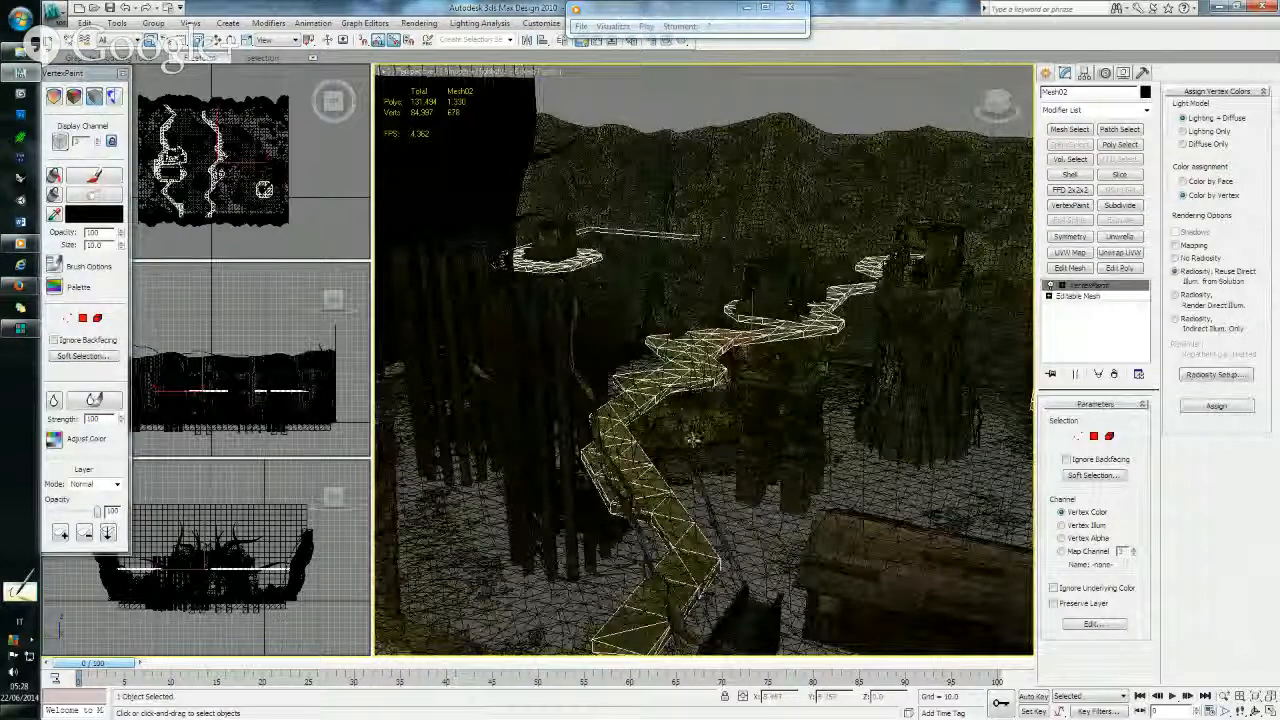
pyautogui.keyDown('alt'); pyautogui.moveTo(692, 440); pyautogui.dragTo(676, 406, button='middle'); pyautogui.keyUp('alt')
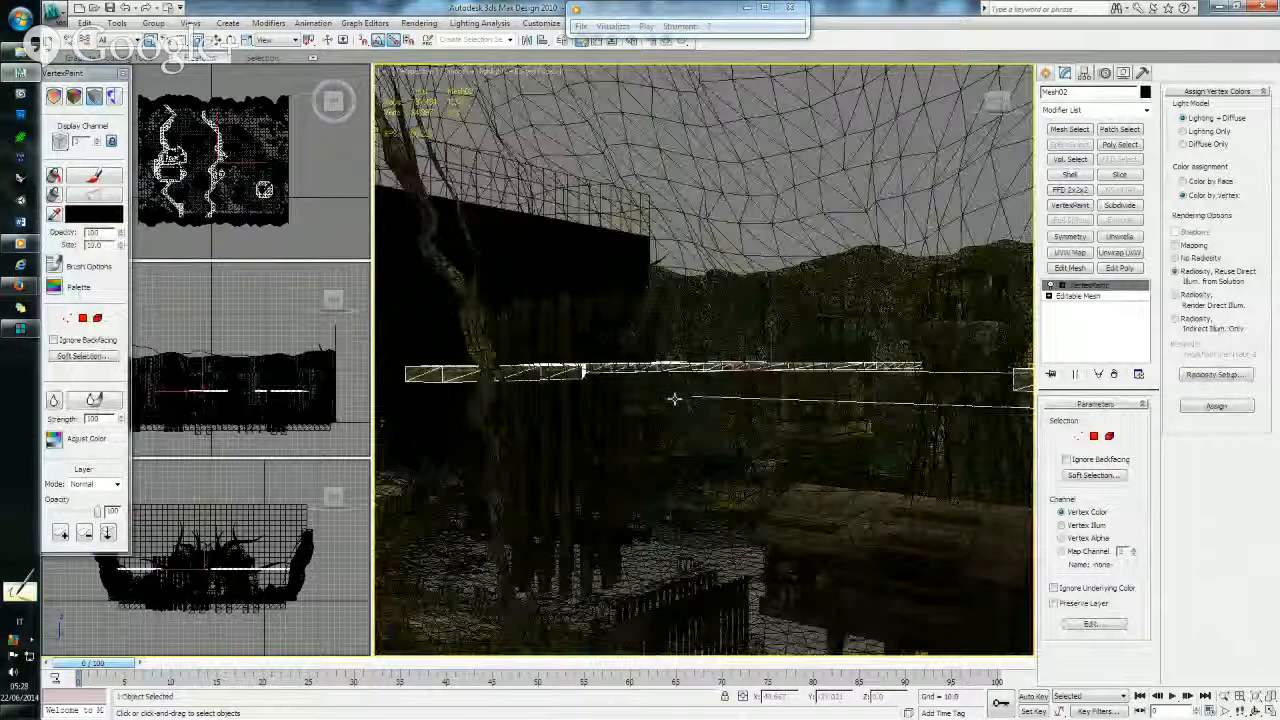
pyautogui.click(235, 300)
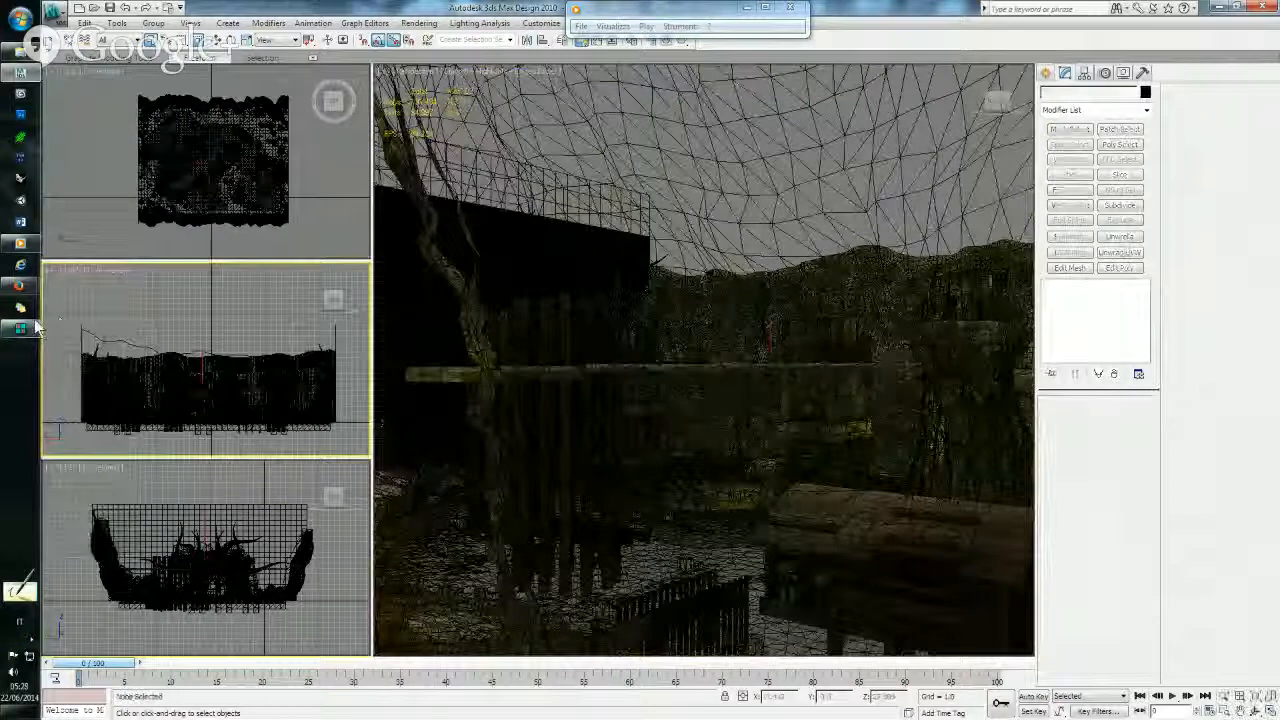
pyautogui.moveTo(586, 362)
pyautogui.keyDown('alt'); pyautogui.mouseDown(button='middle')
pyautogui.moveTo(595, 367)
pyautogui.moveTo(571, 349)
pyautogui.mouseUp(button='middle'); pyautogui.keyUp('alt')
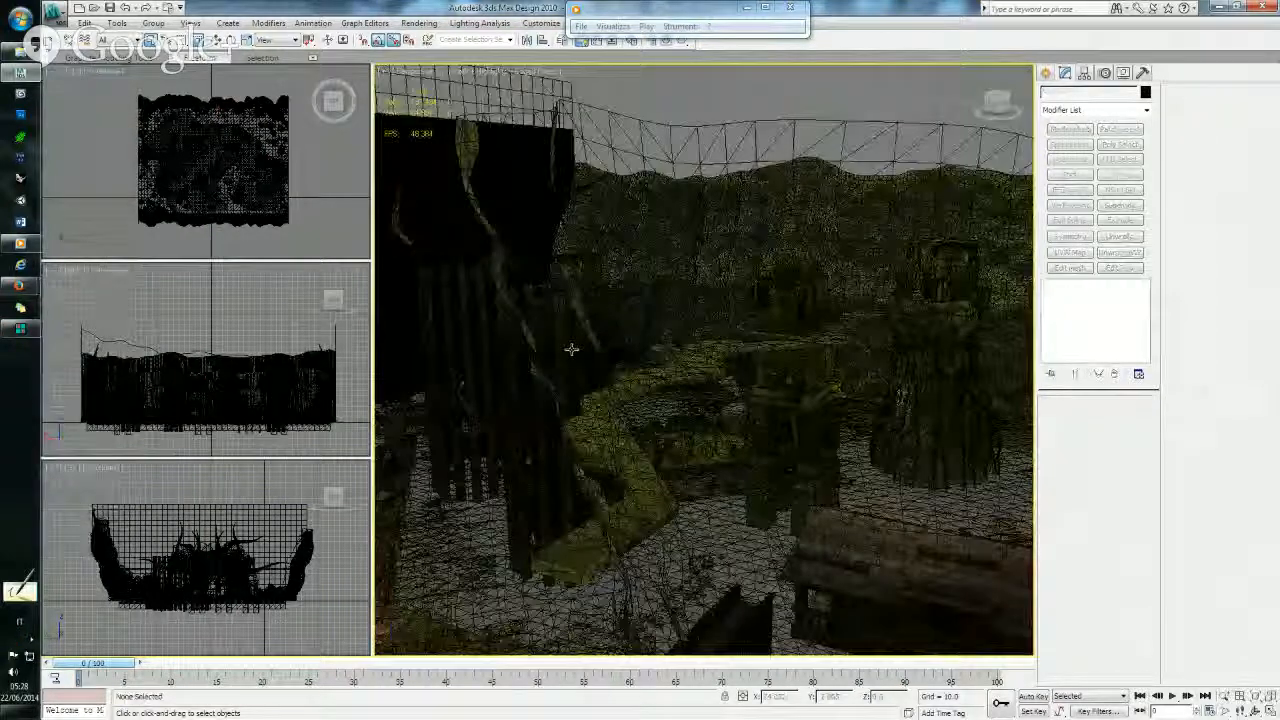
# - Switch to NG Room Edit, display the 2D map and select Room1 from the room list
pyautogui.click(22, 330)
pyautogui.moveTo(509, 297); pyautogui.dragTo(499, 270, button='right')
pyautogui.click(513, 177)
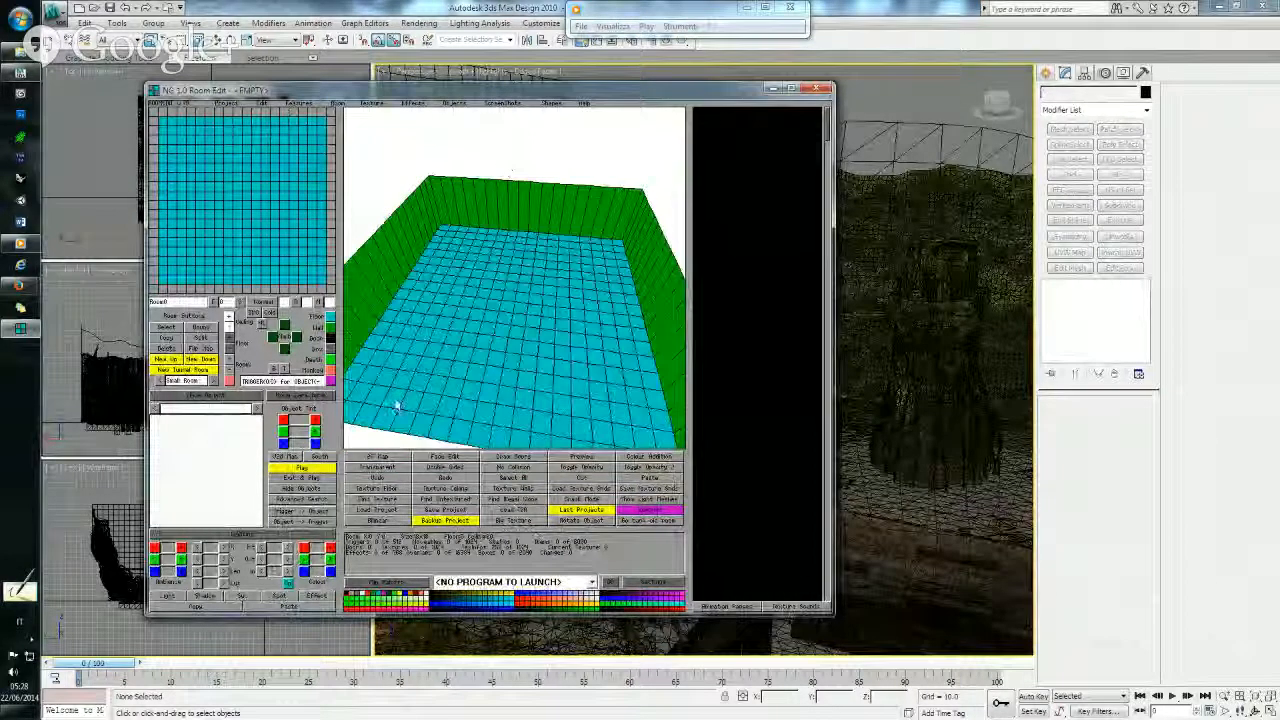
pyautogui.click(378, 457)
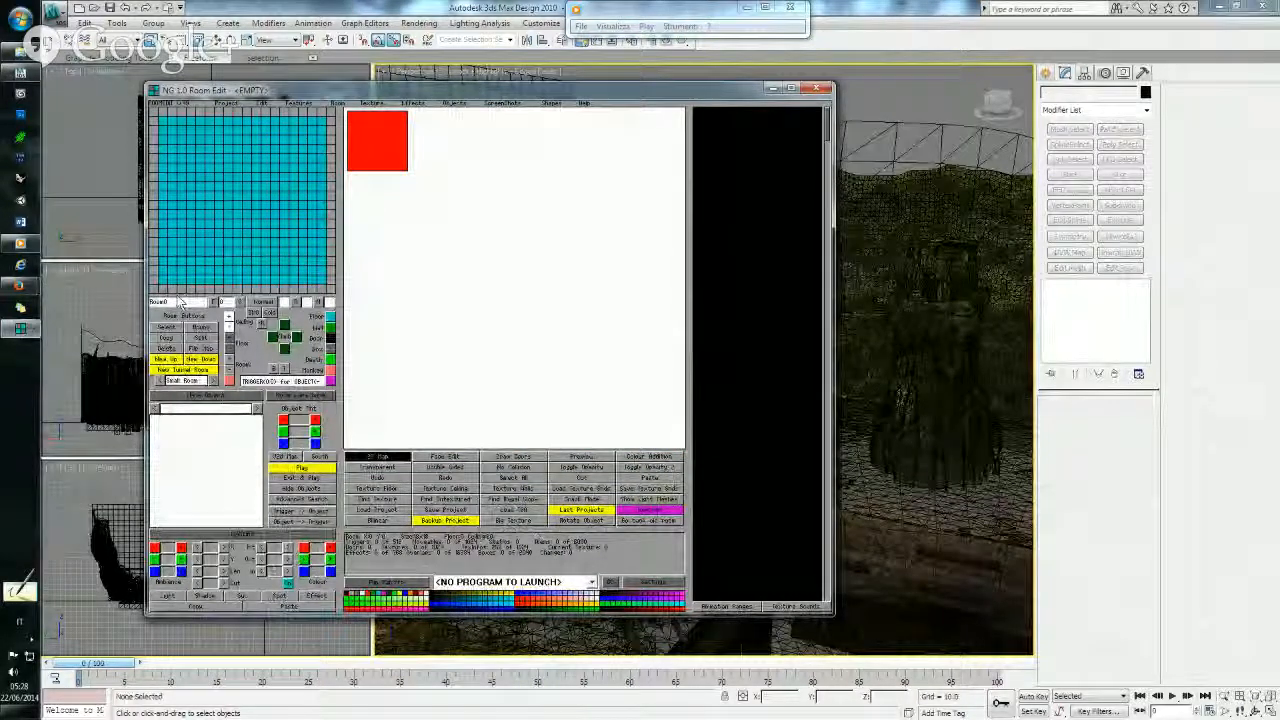
pyautogui.click(178, 327)
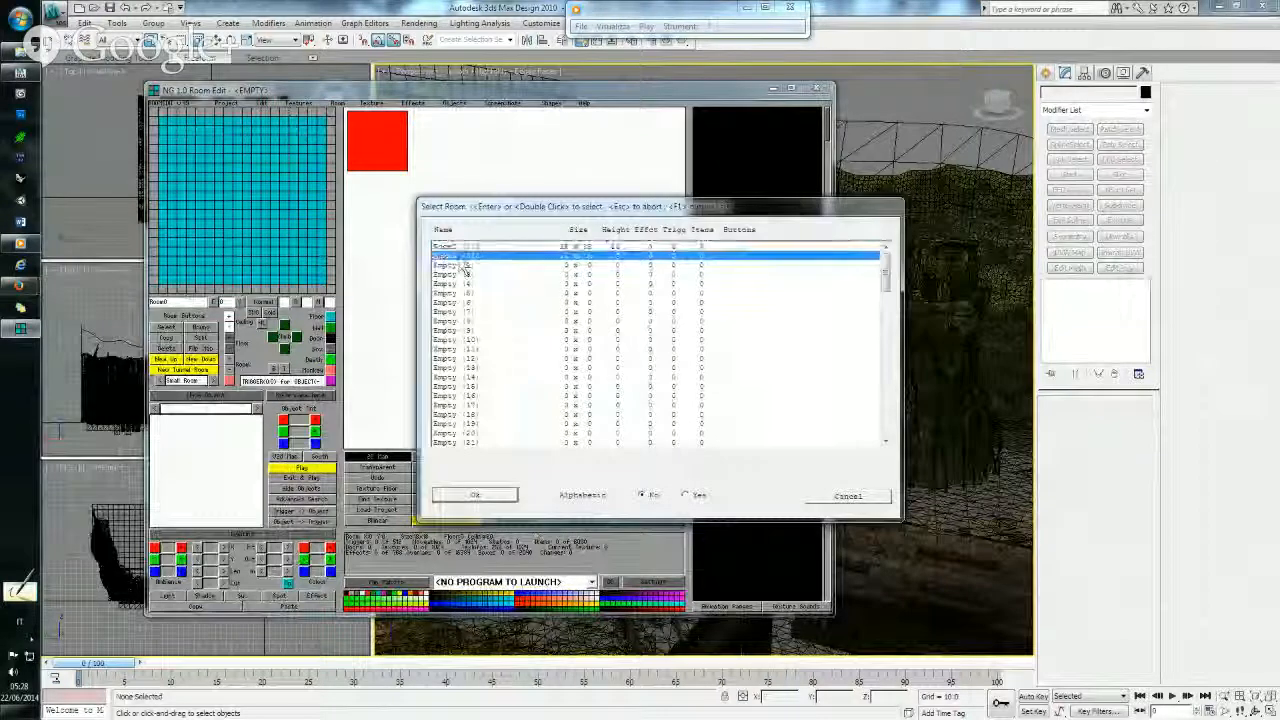
pyautogui.click(492, 493)
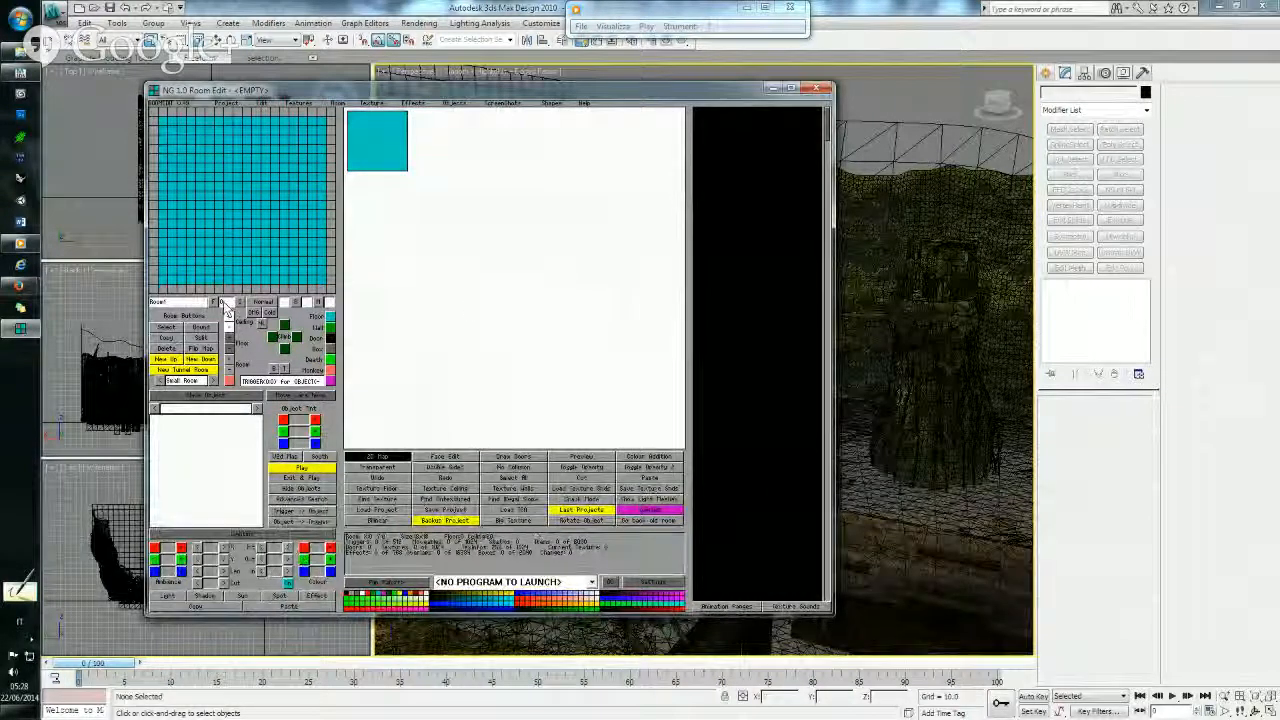
# - Open a large door area between Room0 and Room1 and draw both connected rooms in the 3D view
pyautogui.click(378, 133)
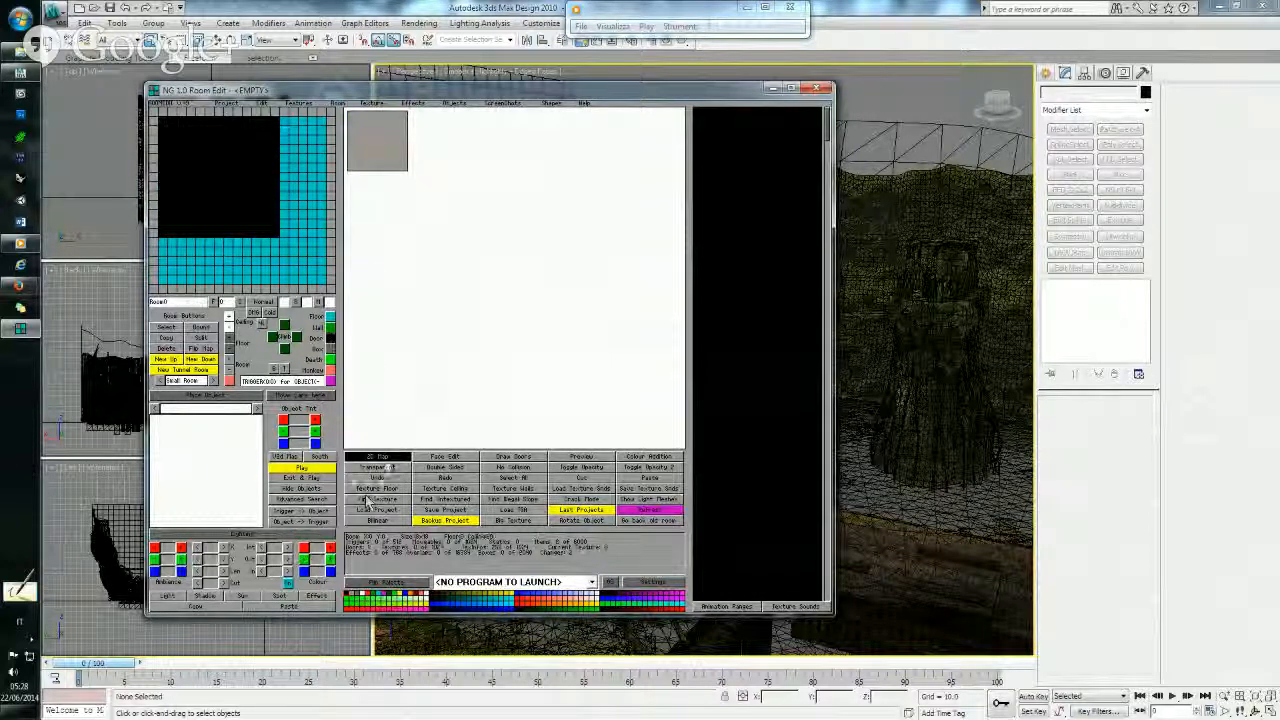
pyautogui.click(387, 458)
pyautogui.moveTo(447, 367)
pyautogui.mouseDown(button='middle')
pyautogui.moveTo(500, 322)
pyautogui.moveTo(562, 336)
pyautogui.mouseUp(button='middle')
pyautogui.click(537, 457)
pyautogui.moveTo(545, 397); pyautogui.dragTo(370, 328, button='middle')
# - Select the door area on Room0's map and inspect the connected rooms from several angles
pyautogui.click(255, 198)
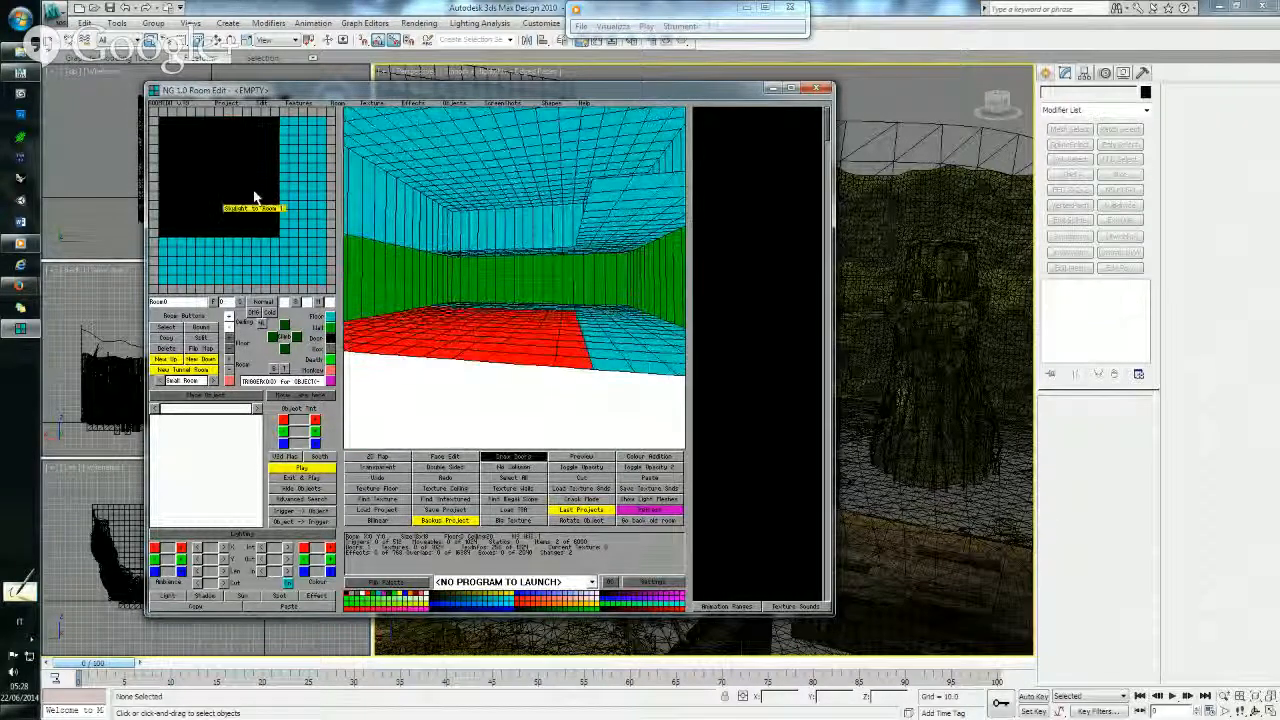
pyautogui.moveTo(531, 232)
pyautogui.mouseDown(button='middle')
pyautogui.moveTo(543, 271)
pyautogui.moveTo(543, 249)
pyautogui.moveTo(522, 240)
pyautogui.mouseUp(button='middle')
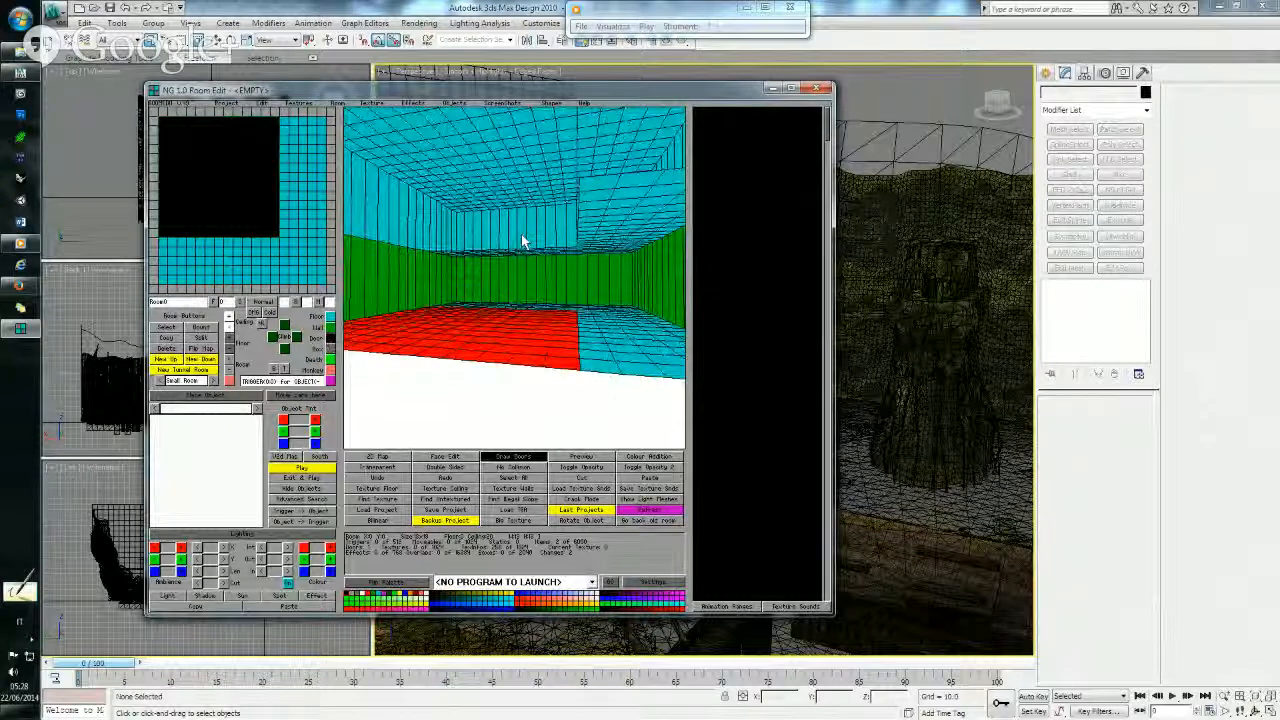
pyautogui.moveTo(521, 240); pyautogui.dragTo(480, 260, button='middle')
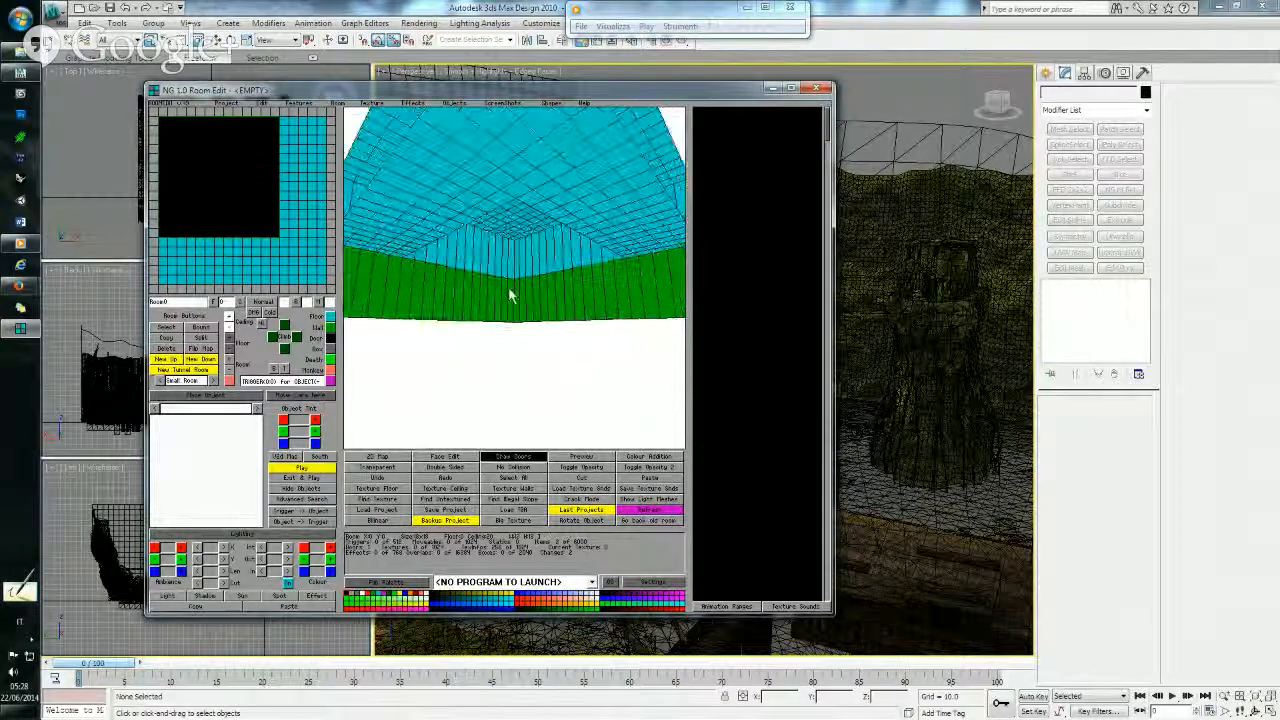
pyautogui.moveTo(624, 300); pyautogui.dragTo(562, 284, button='right')
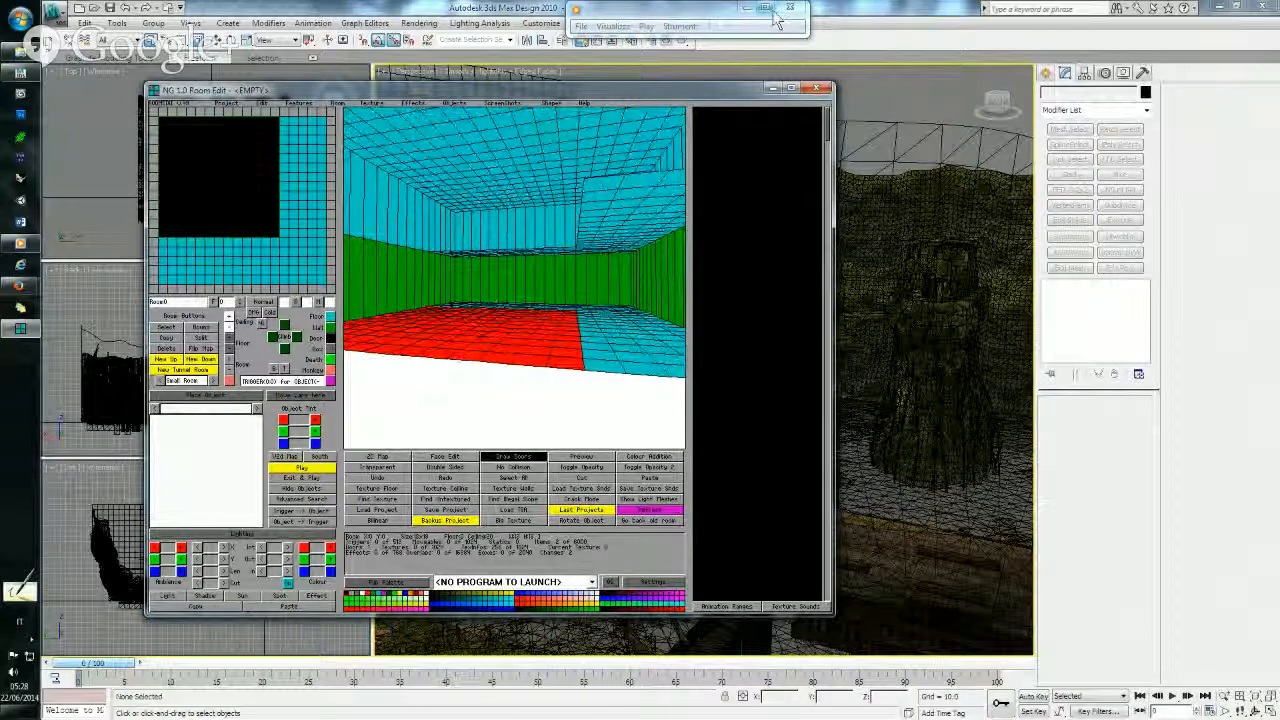
# - Return to 3ds Max and select the mossy path Mesh02 with edged faces displayed in Perspective
pyautogui.click(824, 5)
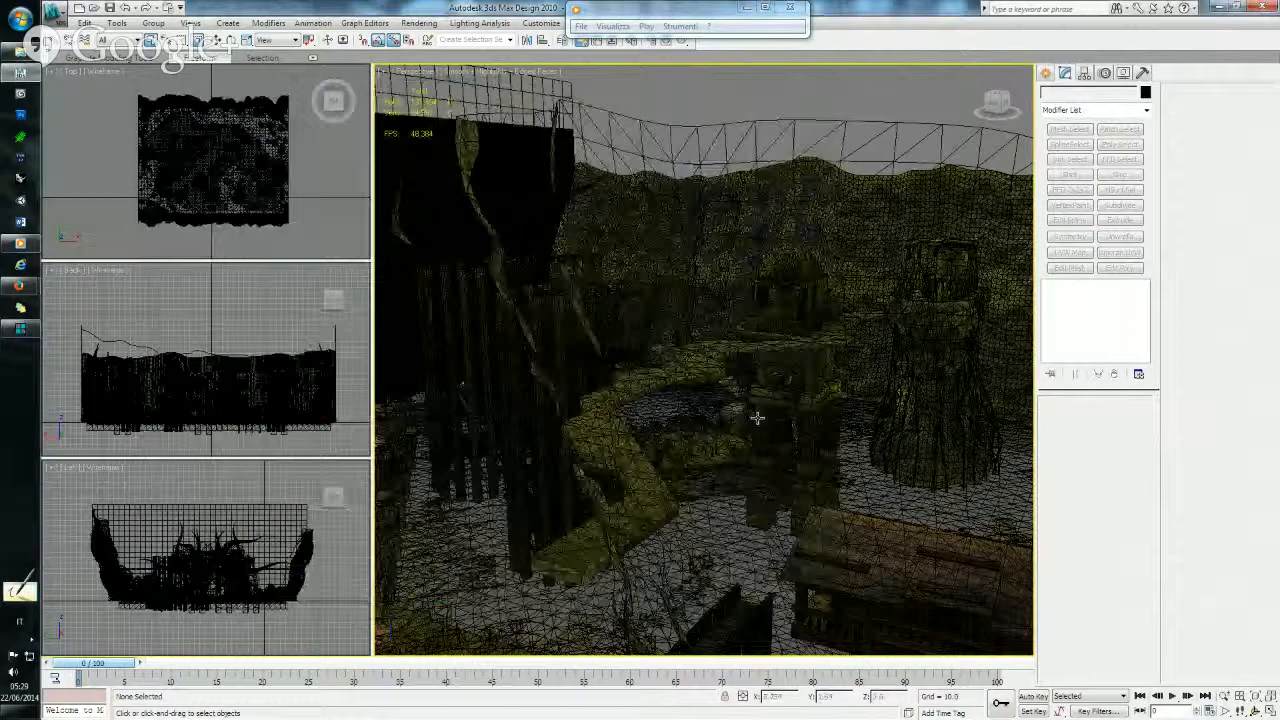
pyautogui.scroll(-8, 757, 418)
pyautogui.moveTo(746, 394)
pyautogui.mouseDown(button='middle')
pyautogui.moveTo(691, 403)
pyautogui.moveTo(766, 395)
pyautogui.moveTo(703, 417)
pyautogui.moveTo(738, 410)
pyautogui.moveTo(723, 397)
pyautogui.moveTo(785, 403)
pyautogui.moveTo(693, 445)
pyautogui.mouseUp(button='middle')
pyautogui.scroll(3, 733, 397)
pyautogui.press('F4')
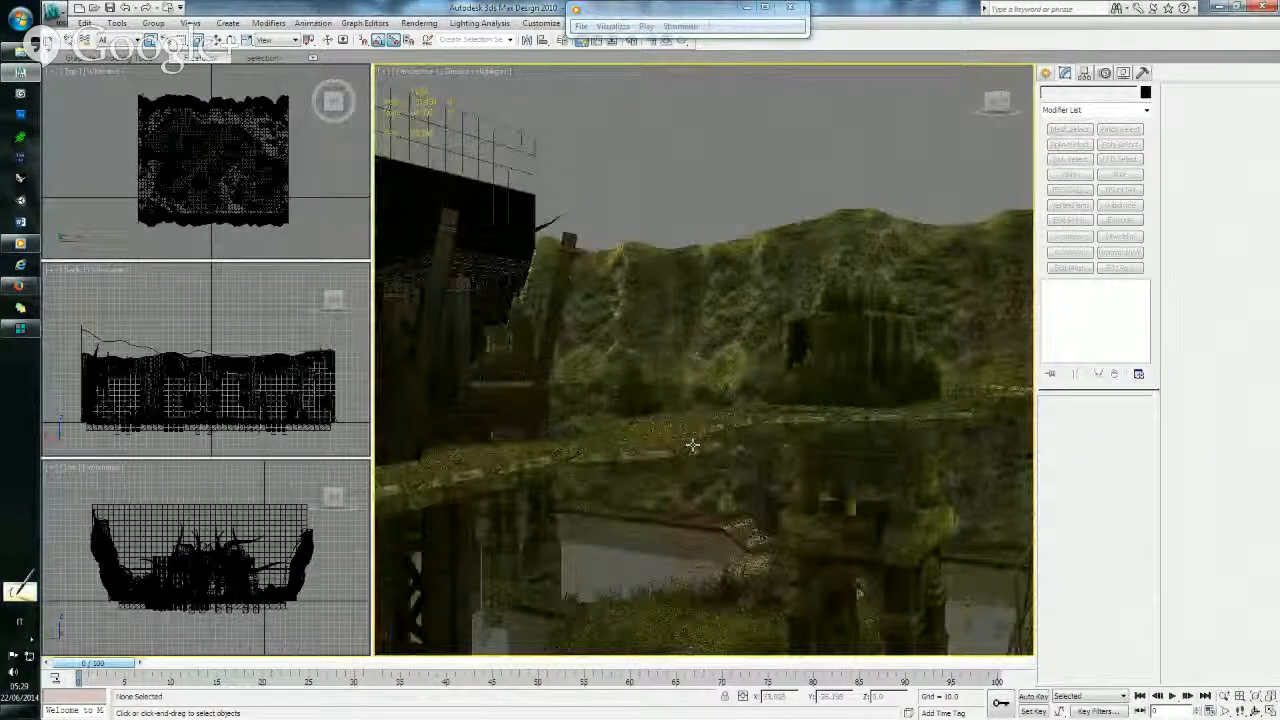
pyautogui.press('F4')
pyautogui.click(688, 455)
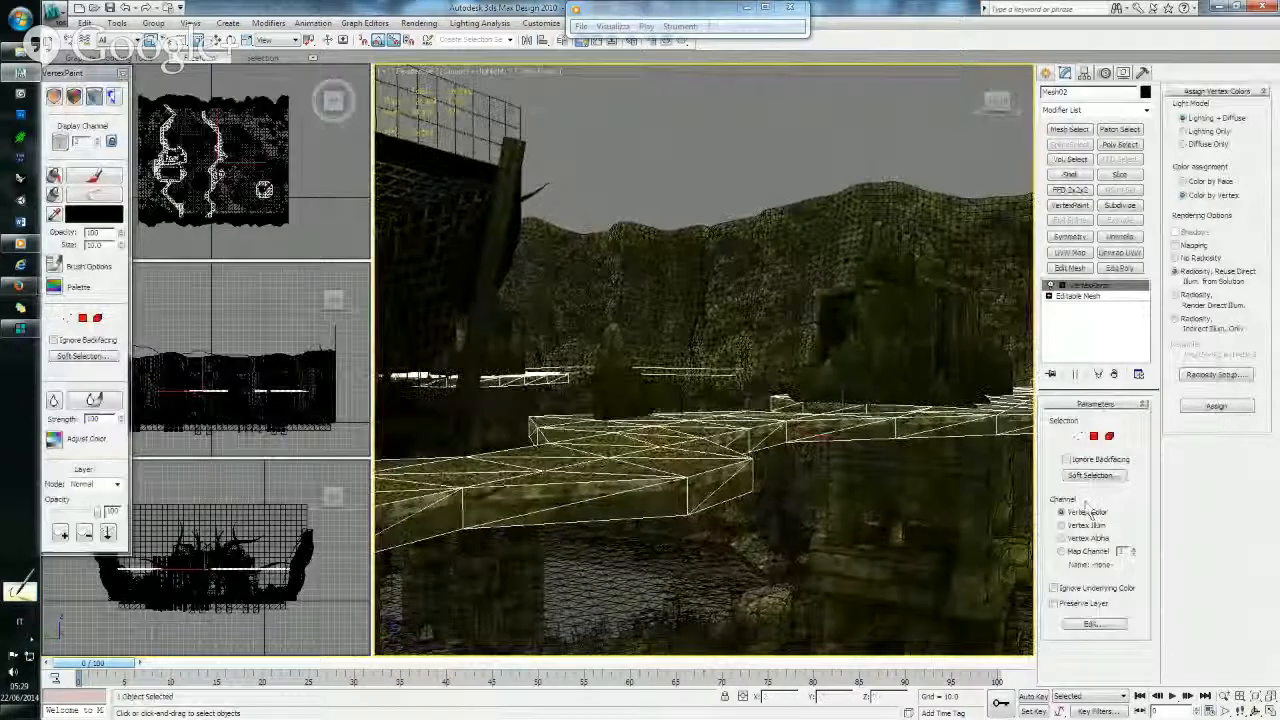
# - Add an Edit Mesh modifier to Mesh02 and select the lower corner vertex on the path's near edge
pyautogui.click(1069, 268)
pyautogui.click(1062, 422)
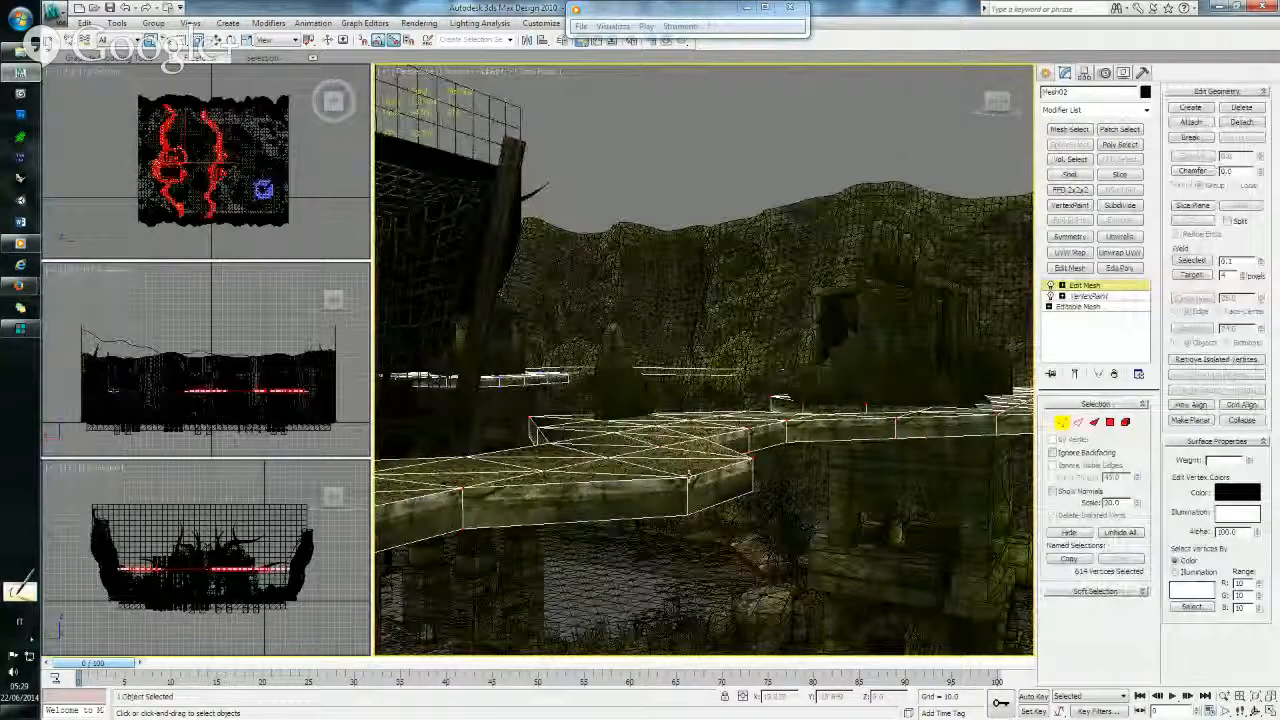
pyautogui.click(688, 477)
pyautogui.click(688, 518)
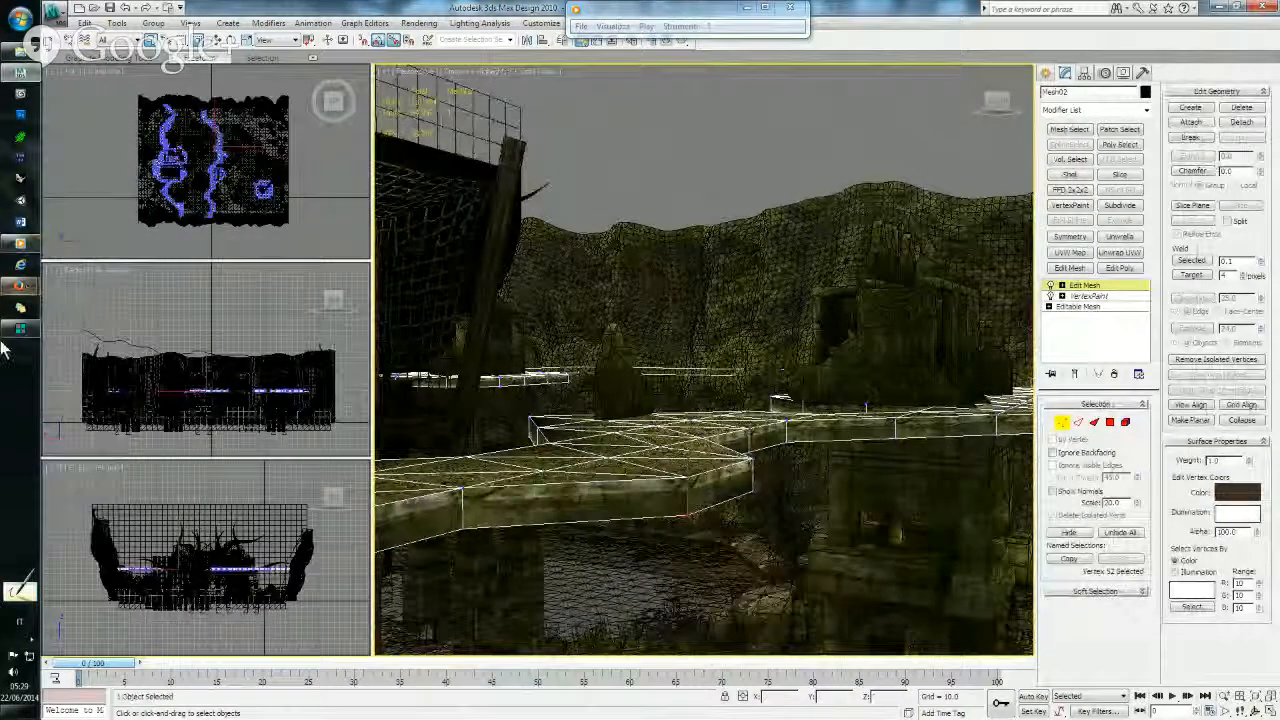
# - Switch to NG Room Edit and inspect Room1's floor around the opening, selecting a floor block beside it
pyautogui.click(20, 286)
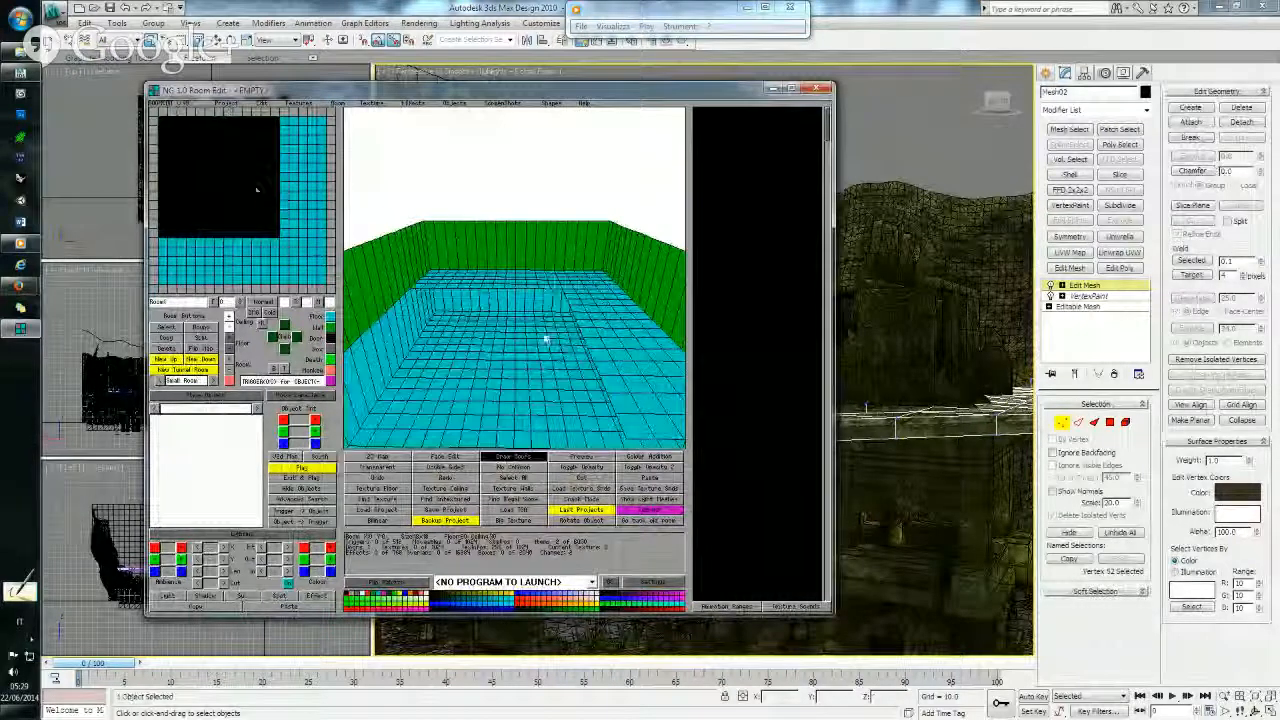
pyautogui.press('Left')
pyautogui.press('Up')
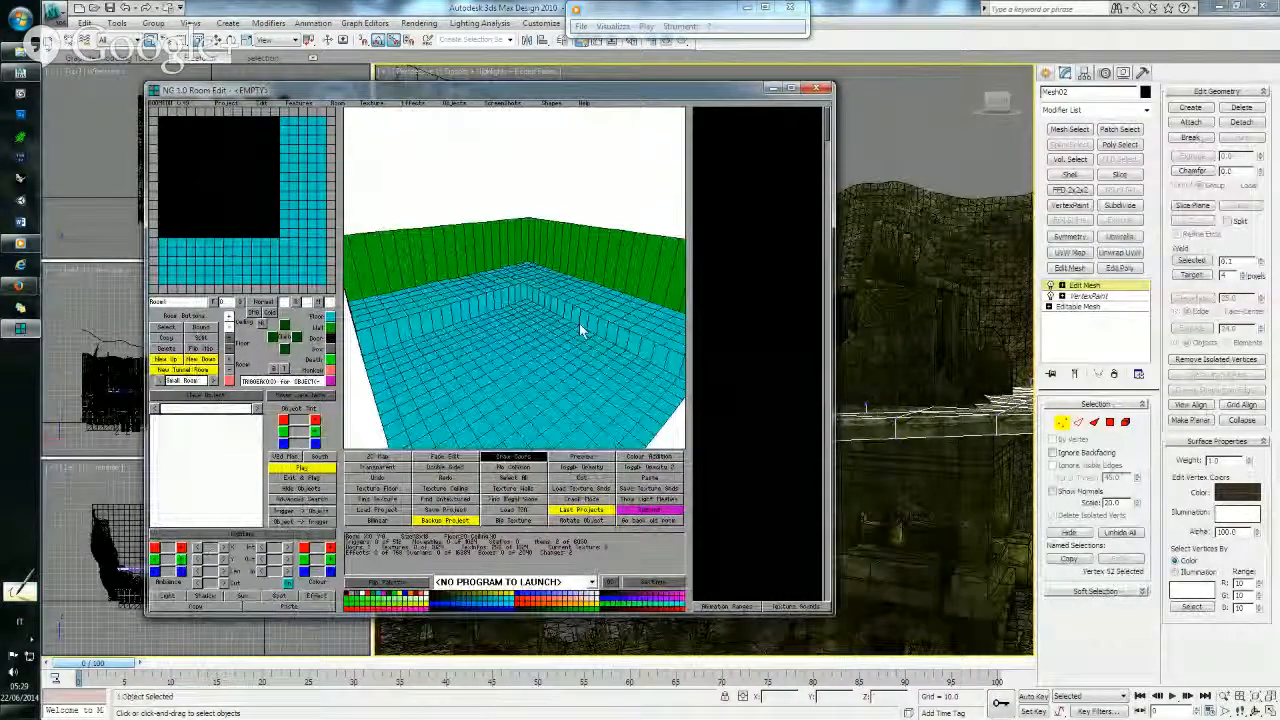
pyautogui.press('Left')
pyautogui.press('pageup')
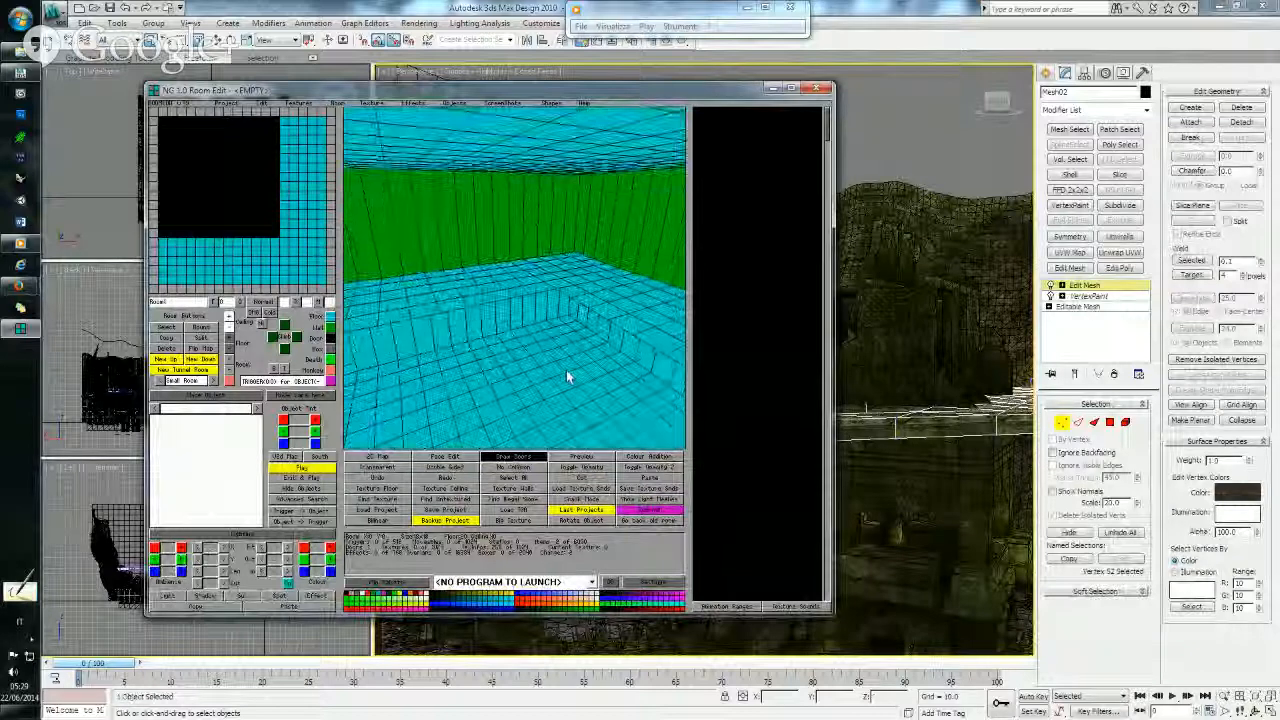
pyautogui.press('Left')
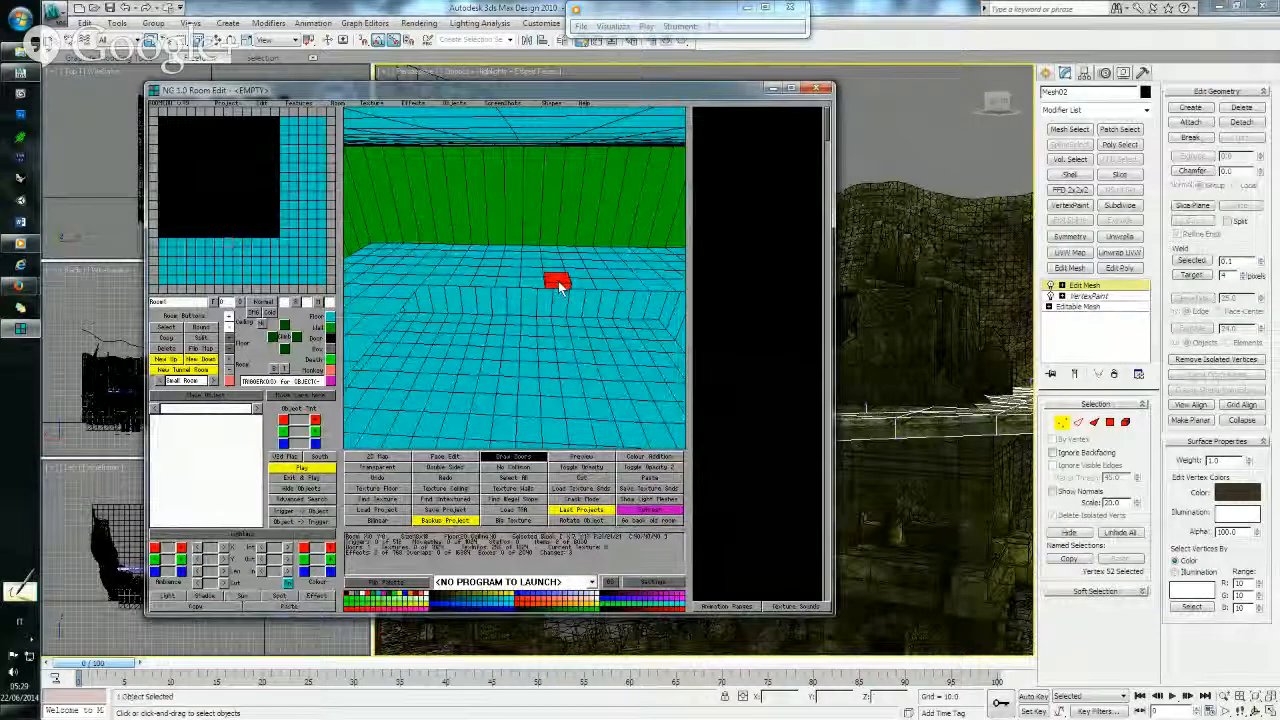
# - Go through the door area to Room0 and examine its ceiling, selecting a block beside the opening
pyautogui.click(227, 190)
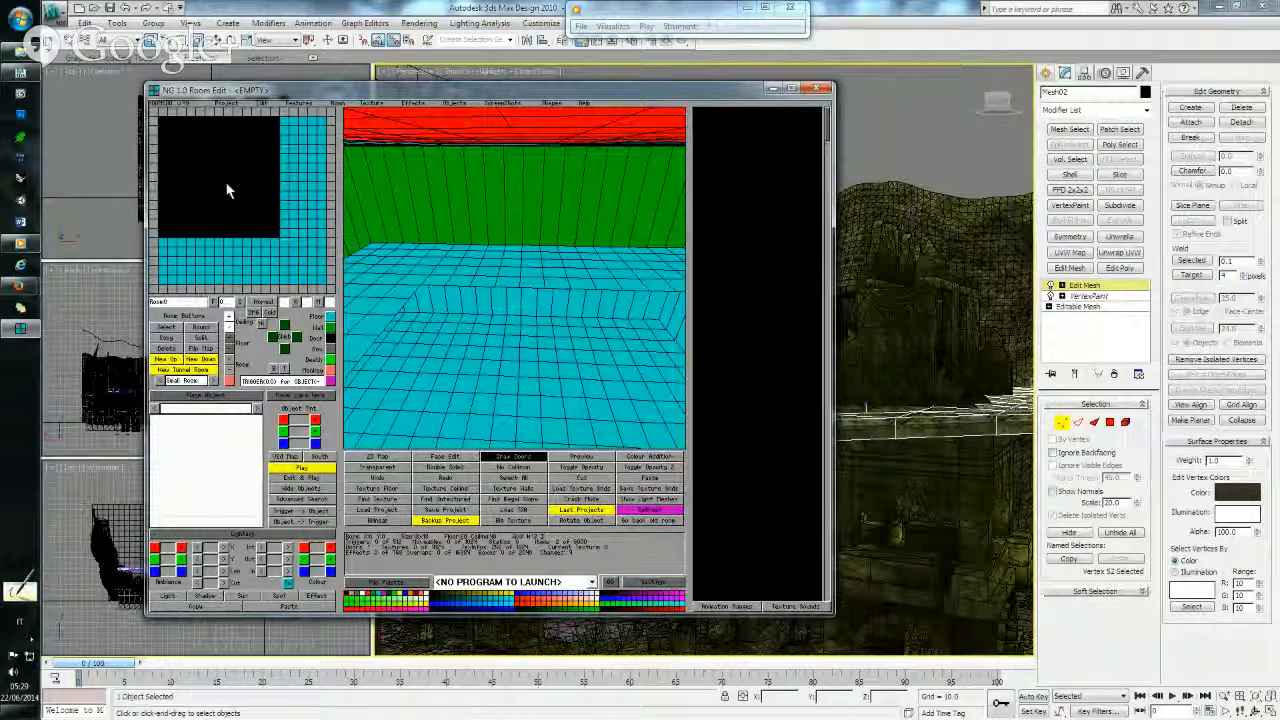
pyautogui.click(227, 190)
pyautogui.moveTo(491, 317); pyautogui.dragTo(523, 298, button='right')
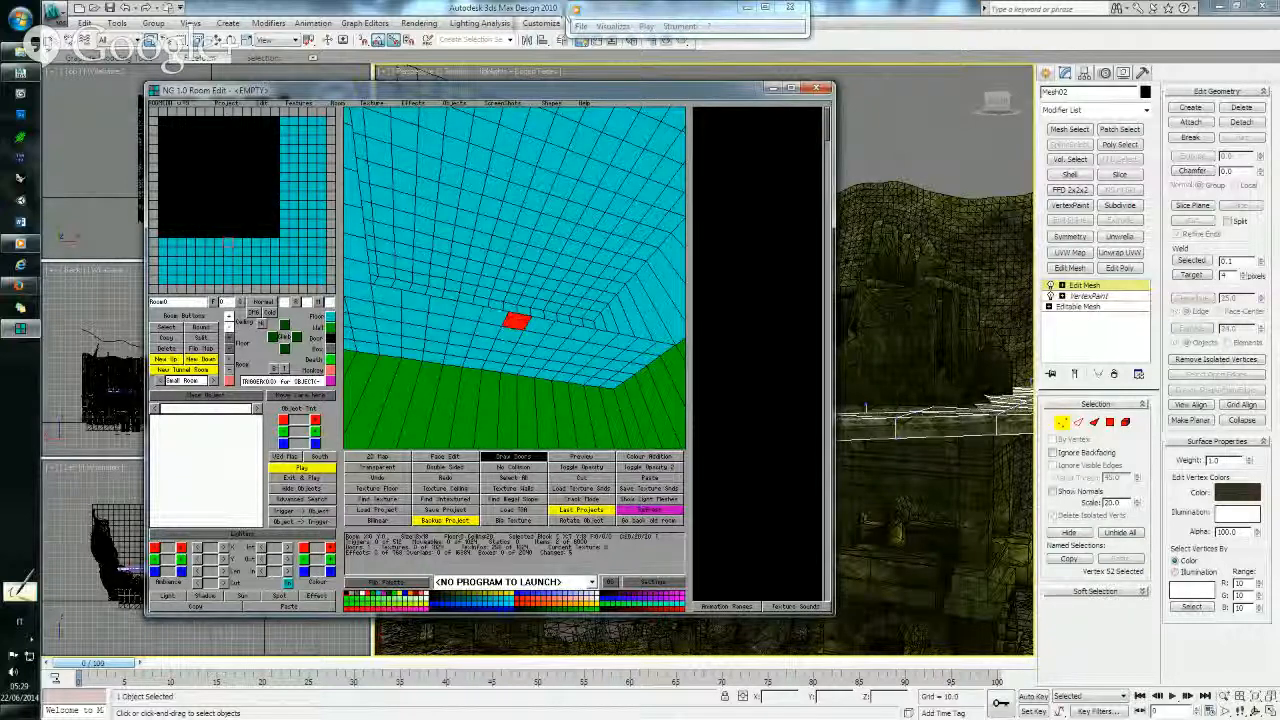
# - Return to 3ds Max and examine the vertices along the side edge of the path Mesh02, clearing the vertex selection
pyautogui.click(488, 9)
pyautogui.keyDown('alt'); pyautogui.moveTo(723, 541); pyautogui.dragTo(626, 494, button='middle'); pyautogui.keyUp('alt')
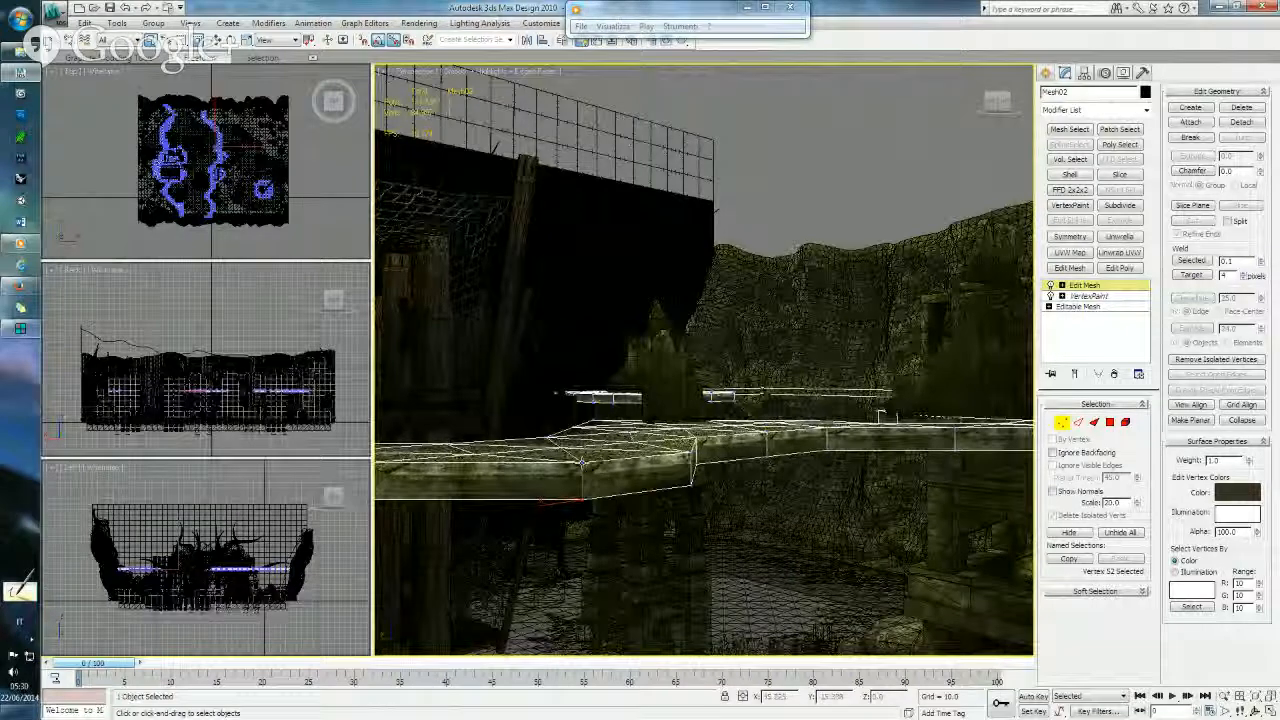
pyautogui.click(648, 480)
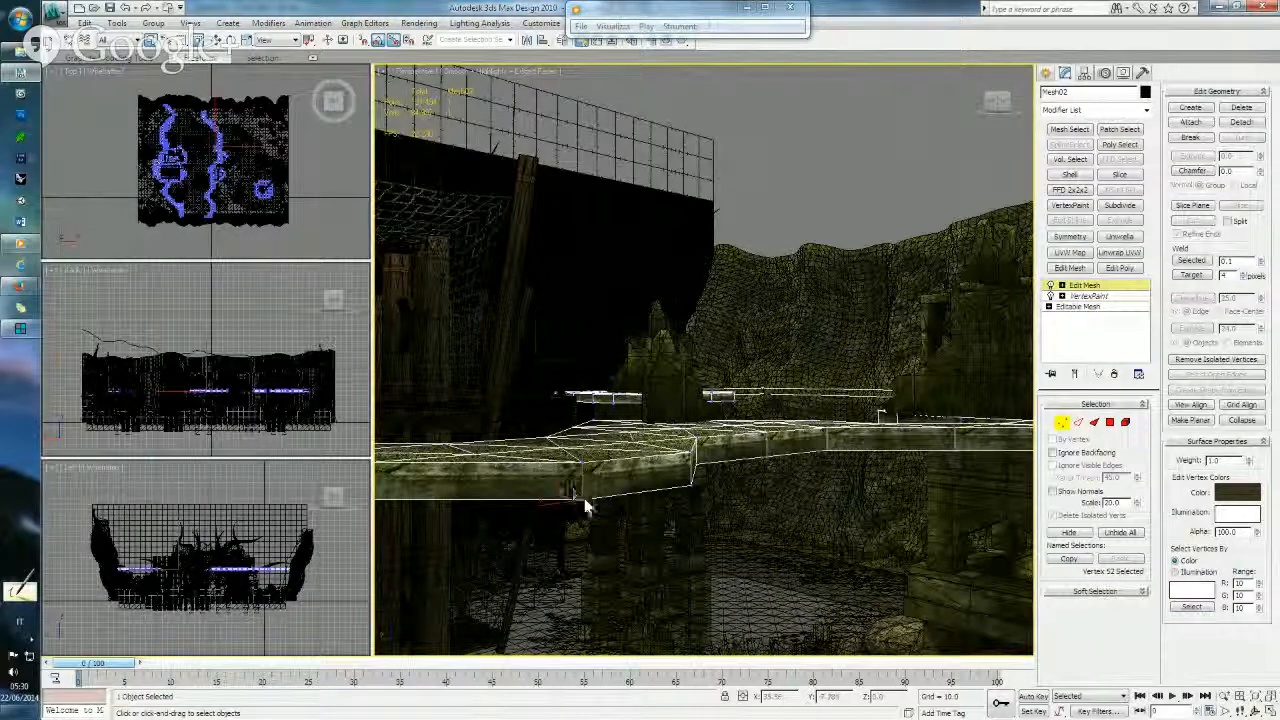
pyautogui.moveTo(608, 524); pyautogui.dragTo(607, 522)
pyautogui.click(622, 488)
# - Leave vertex editing and delete the Edit Mesh modifier from Mesh02
pyautogui.scroll(-3, 622, 488)
pyautogui.keyDown('alt'); pyautogui.moveTo(678, 466); pyautogui.dragTo(753, 440, button='middle'); pyautogui.keyUp('alt')
pyautogui.click(1063, 423)
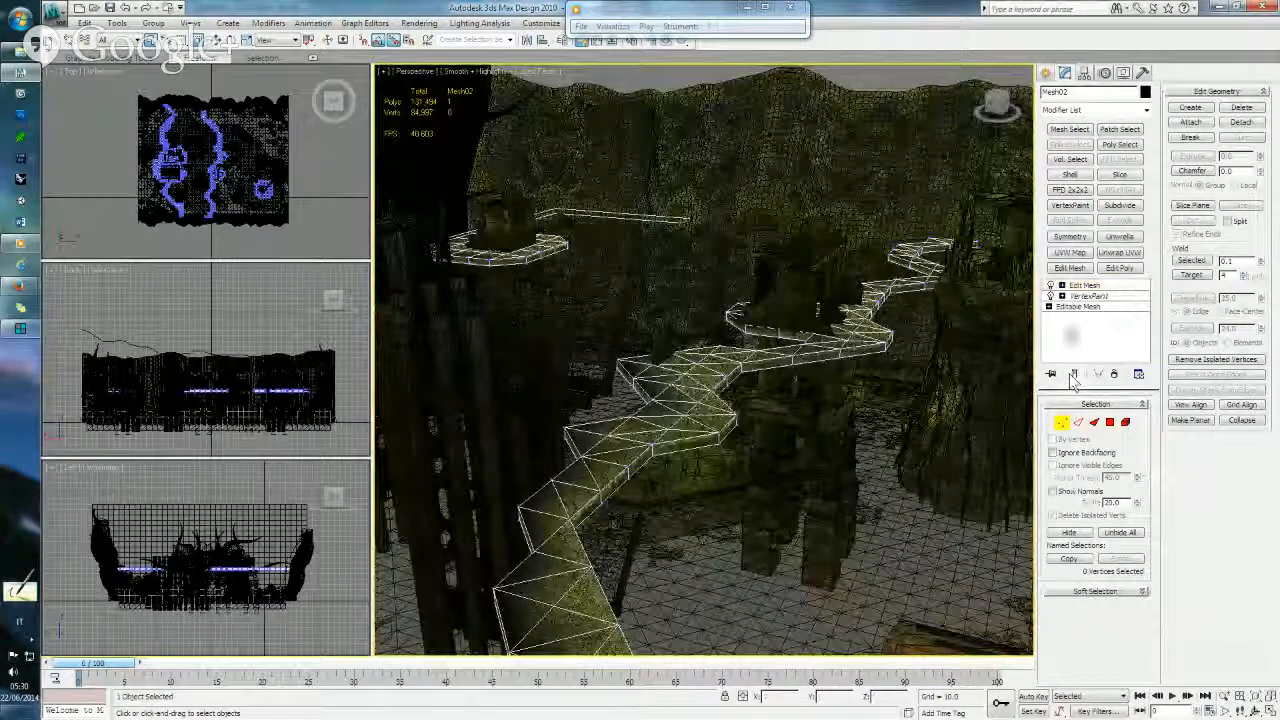
pyautogui.rightClick(1076, 287)
pyautogui.click(1108, 309)
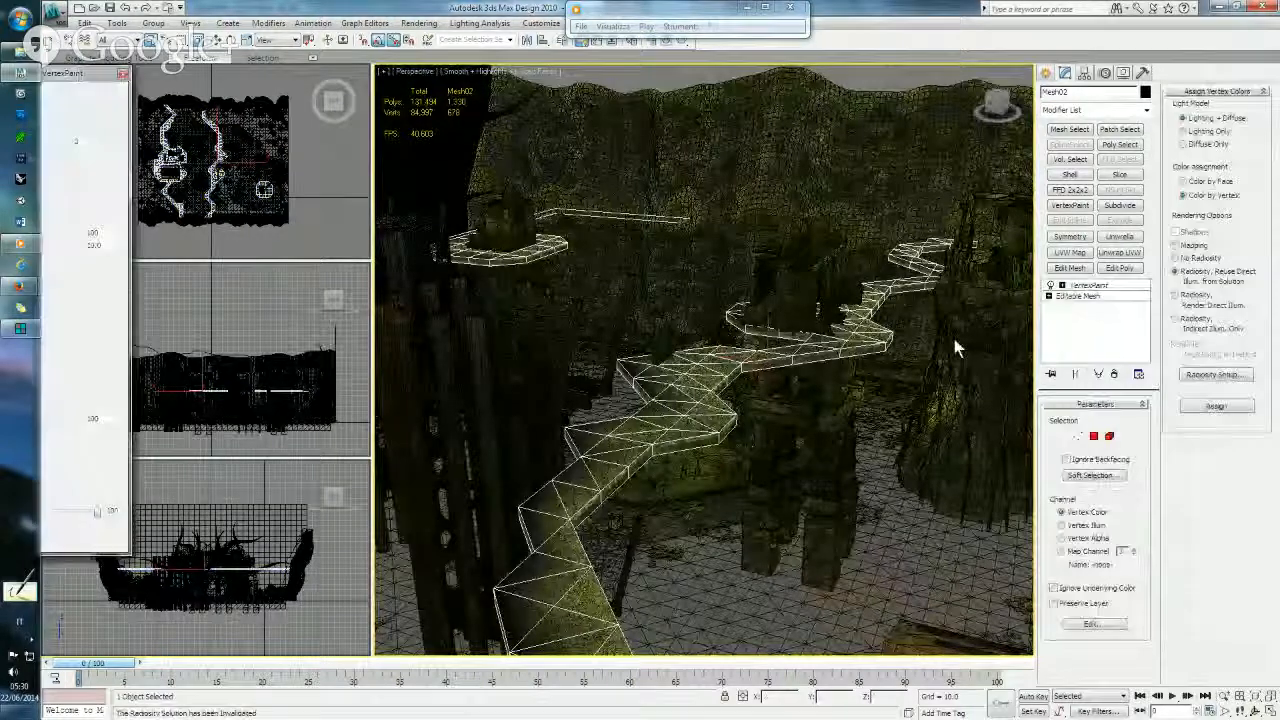
# - Clear the selection and reselect Mesh02 where the path passes the wooden posts
pyautogui.keyDown('alt'); pyautogui.moveTo(755, 444); pyautogui.dragTo(685, 432, button='middle'); pyautogui.keyUp('alt')
pyautogui.click(919, 153)
pyautogui.click(672, 449)
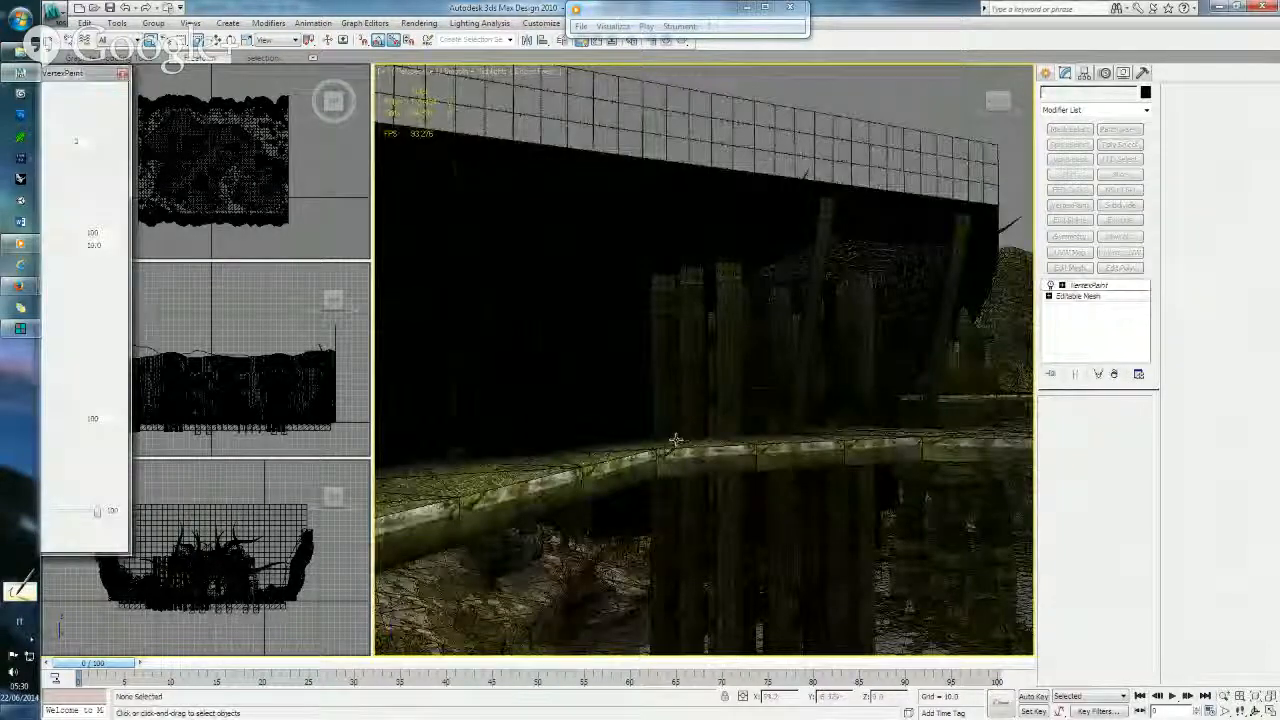
# - Add an Edit Mesh modifier to Mesh02 and examine the coordinates of a vertex on the path's edge by the wooden posts
pyautogui.click(1069, 268)
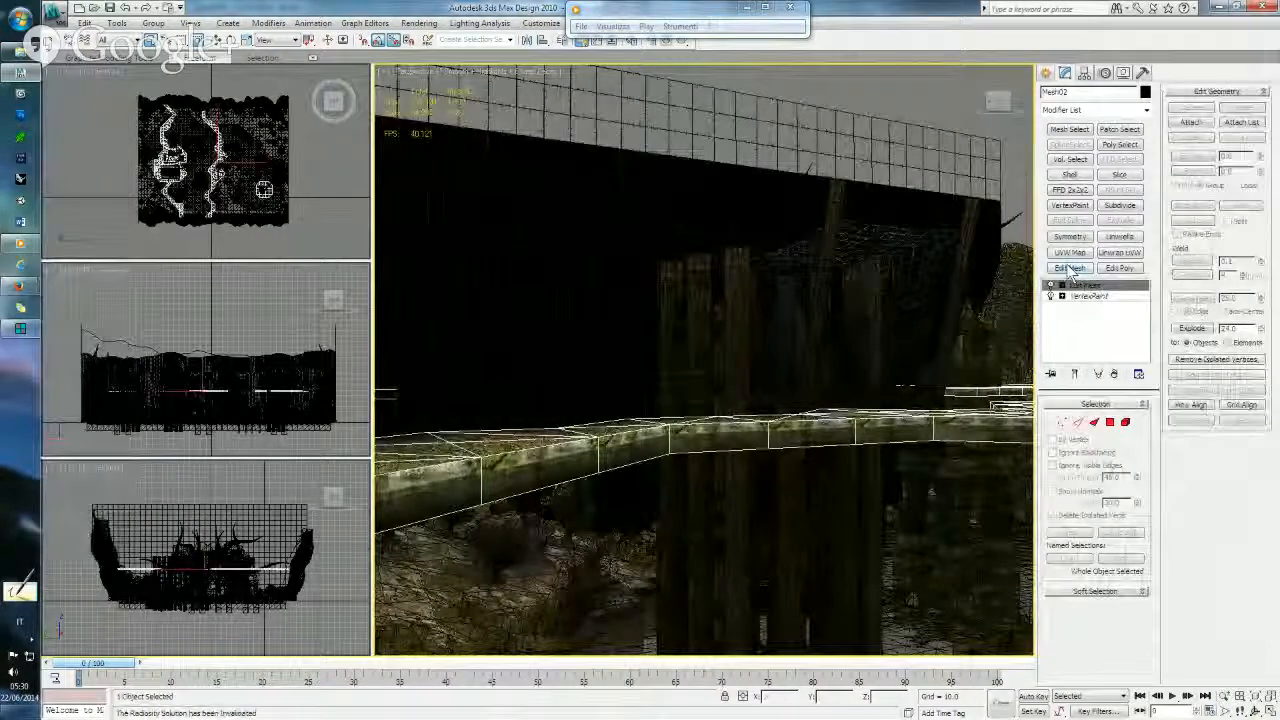
pyautogui.click(673, 437)
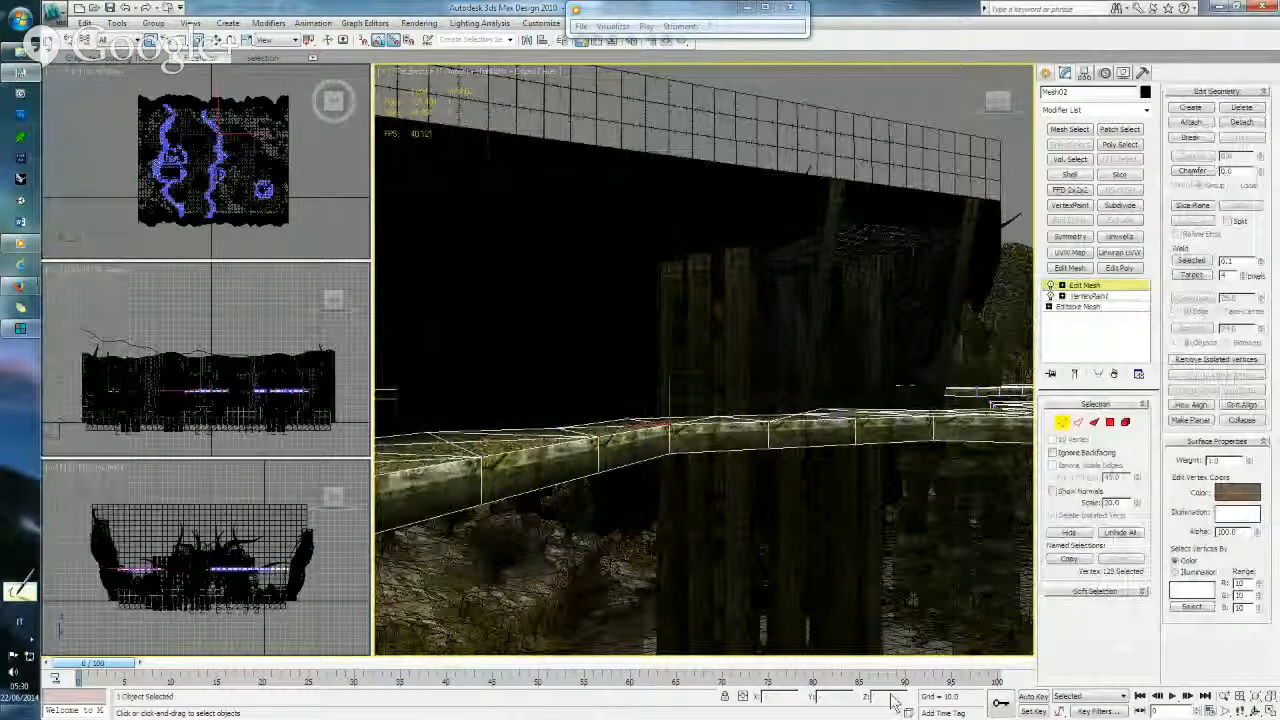
pyautogui.press('w')
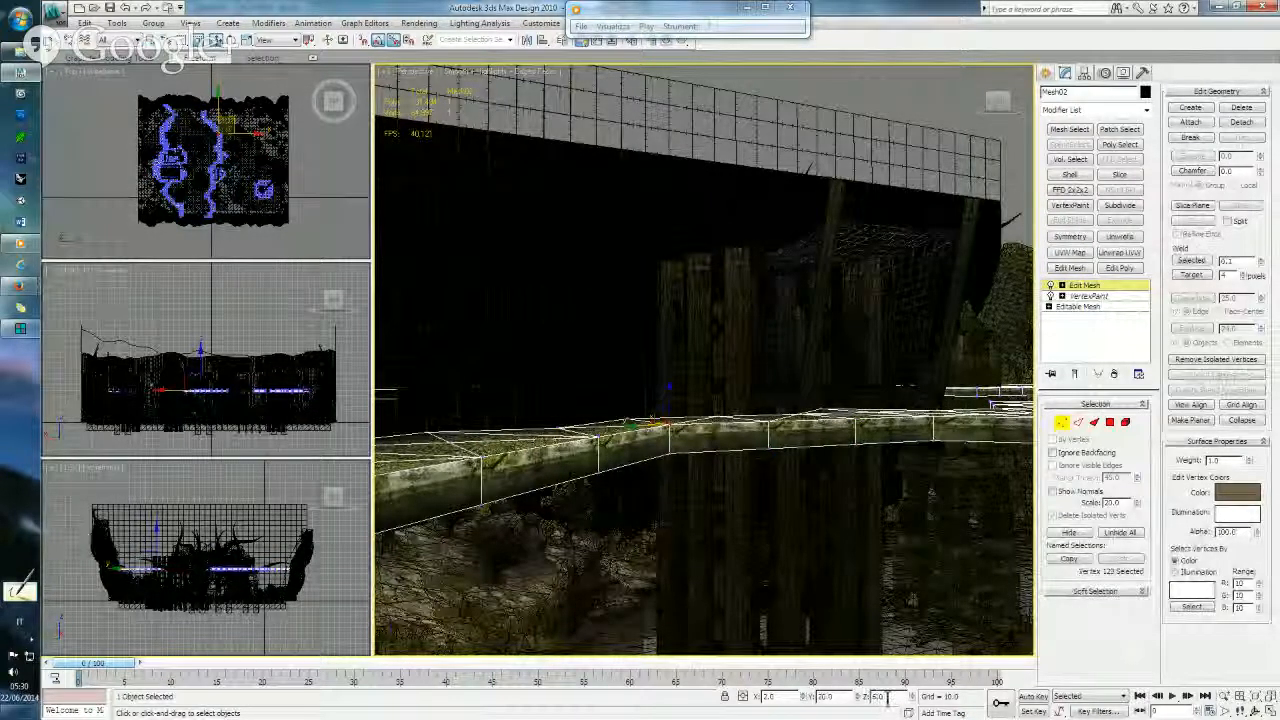
pyautogui.doubleClick(877, 696)
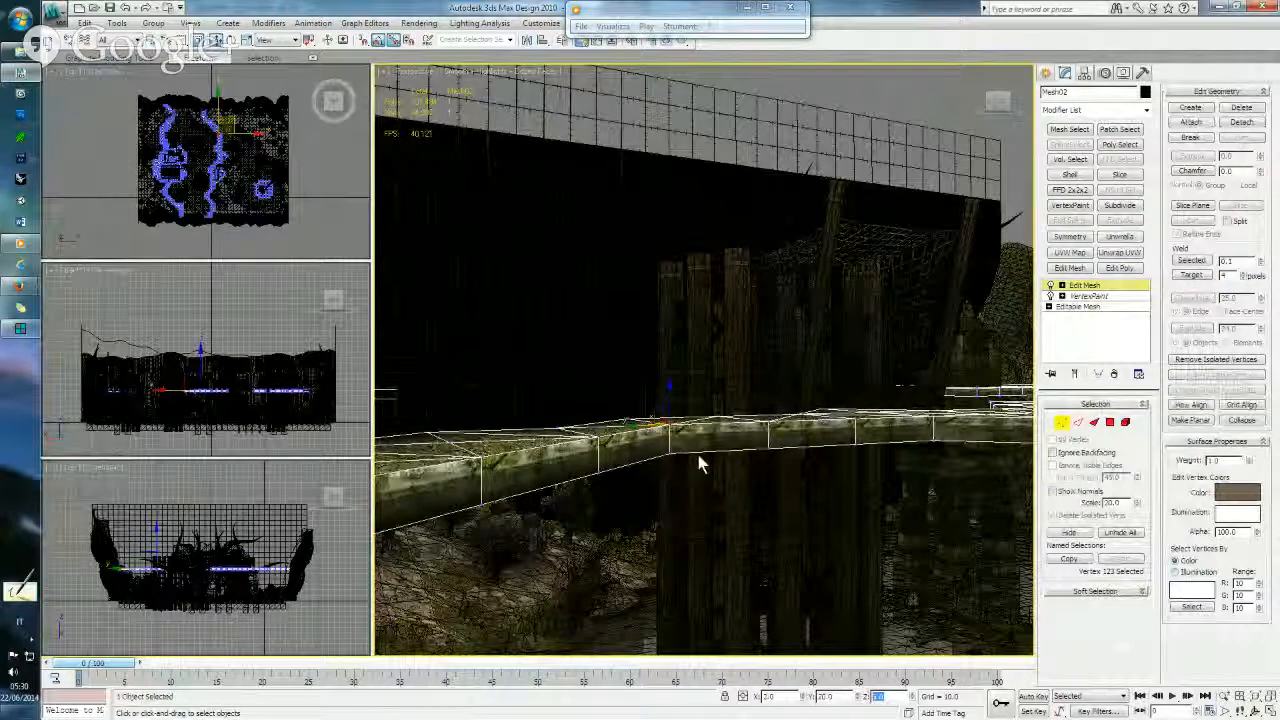
pyautogui.moveTo(676, 450); pyautogui.dragTo(710, 498, button='middle')
pyautogui.click(710, 498)
pyautogui.click(1061, 424)
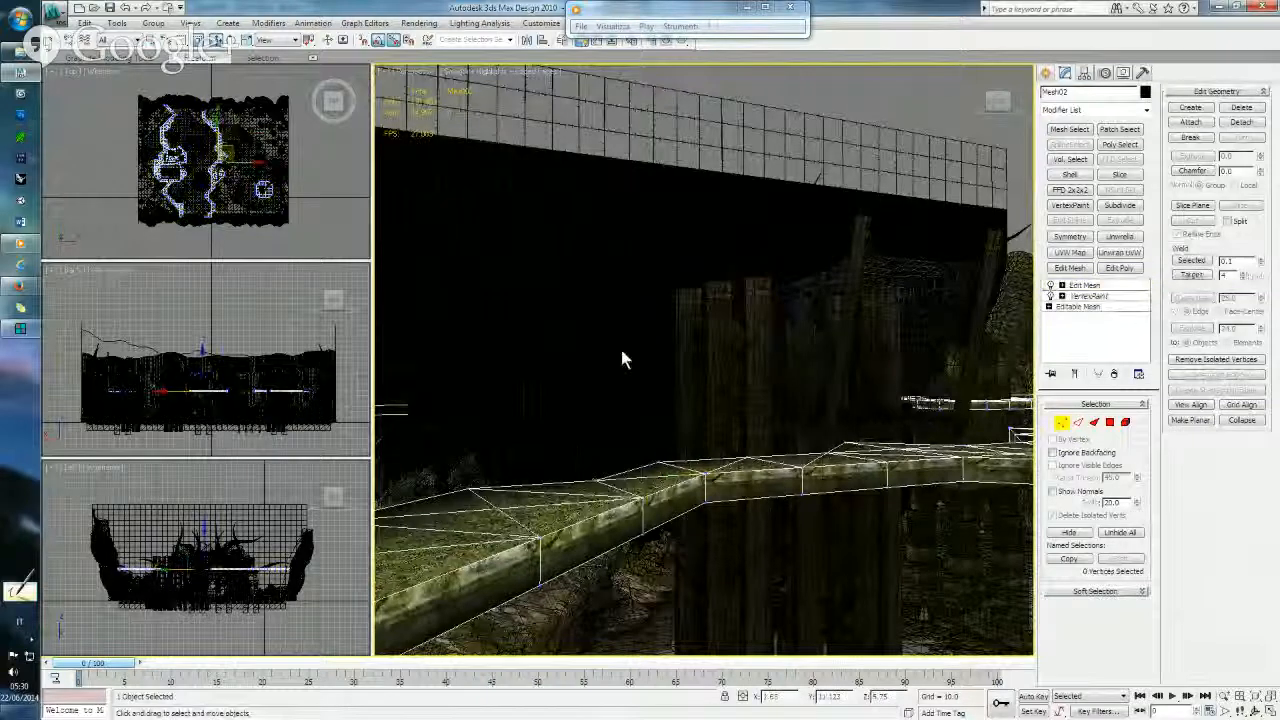
# - Select the gridded wall Line02, add an Edit Mesh modifier to it and start vertex editing
pyautogui.click(552, 380)
pyautogui.moveTo(543, 397); pyautogui.dragTo(816, 410, button='middle')
pyautogui.click(1077, 438)
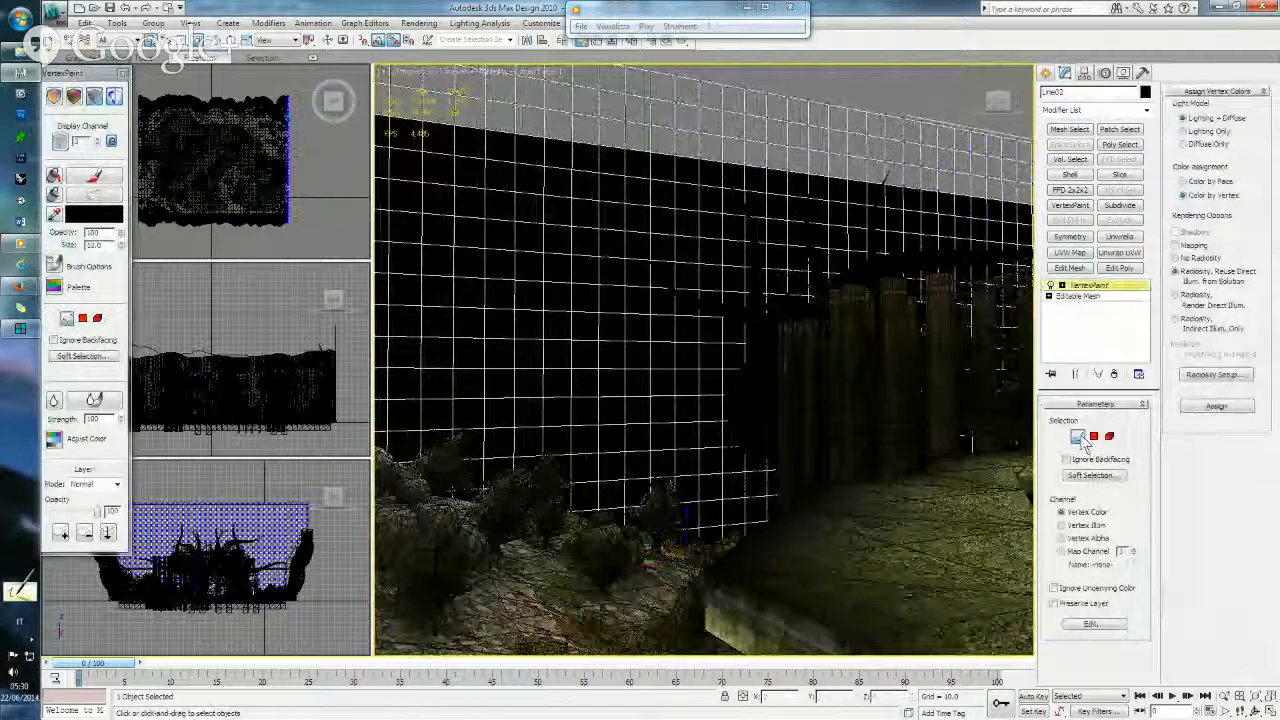
pyautogui.click(1069, 268)
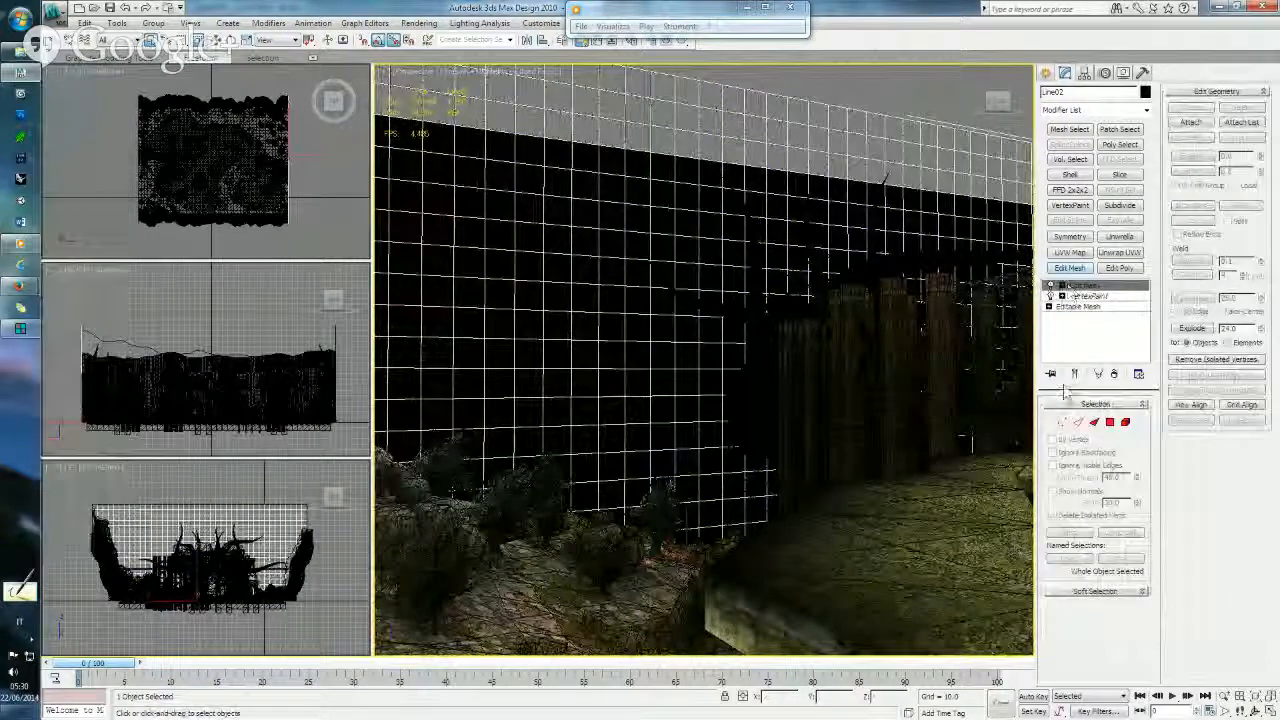
pyautogui.click(1061, 421)
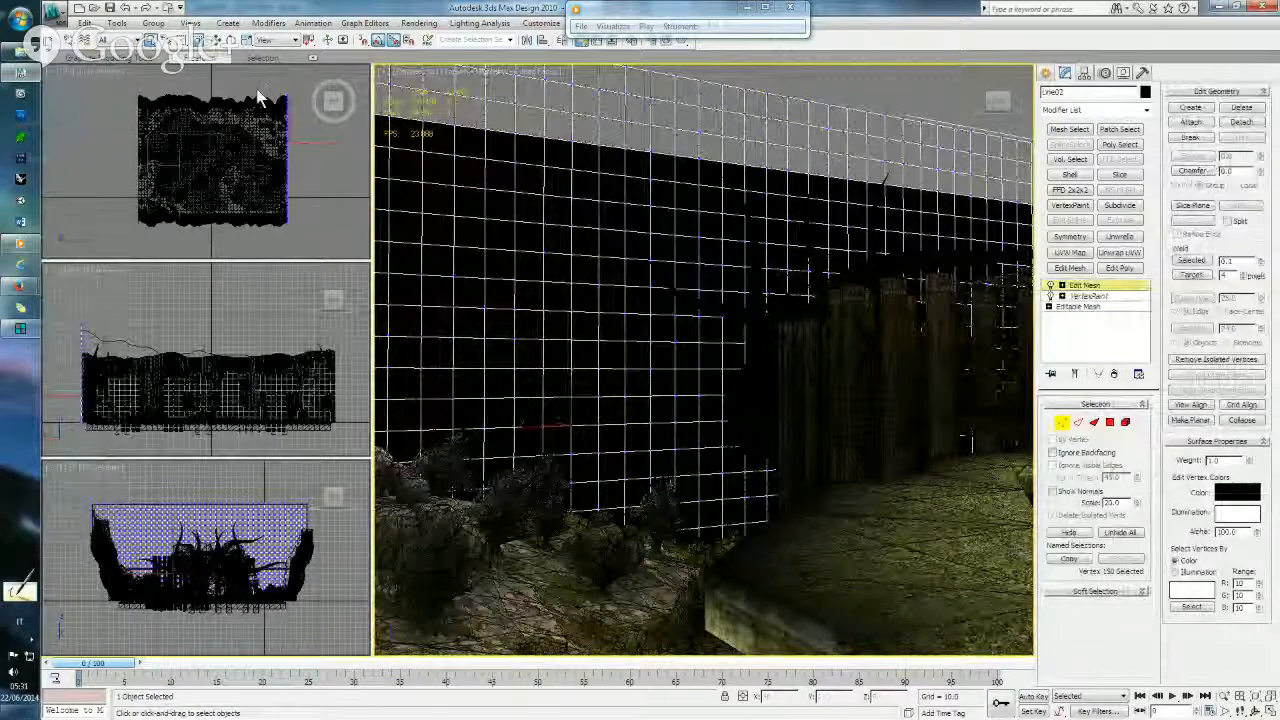
# - Pick grid vertices on the wall Line02 behind the bushes and set their Z coordinate to 6
pyautogui.click(212, 42)
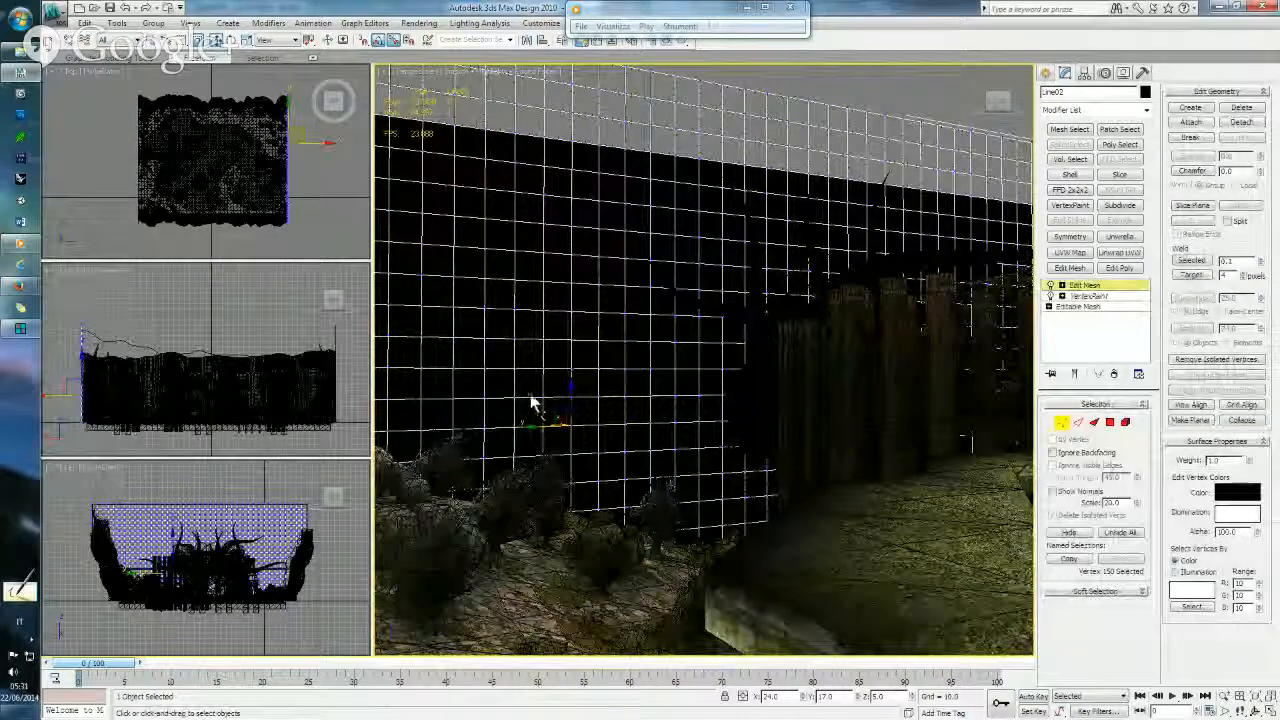
pyautogui.moveTo(552, 389); pyautogui.dragTo(556, 402)
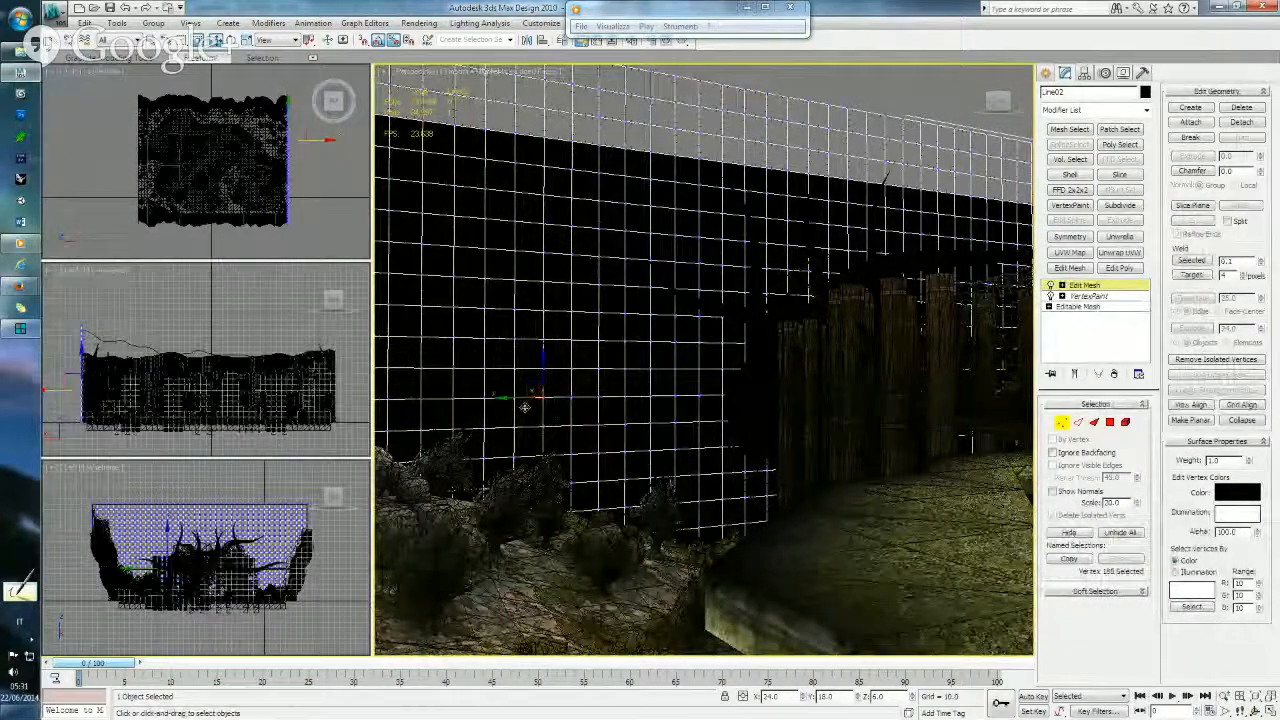
pyautogui.moveTo(526, 404); pyautogui.dragTo(594, 376, button='middle')
pyautogui.moveTo(553, 396); pyautogui.dragTo(632, 390)
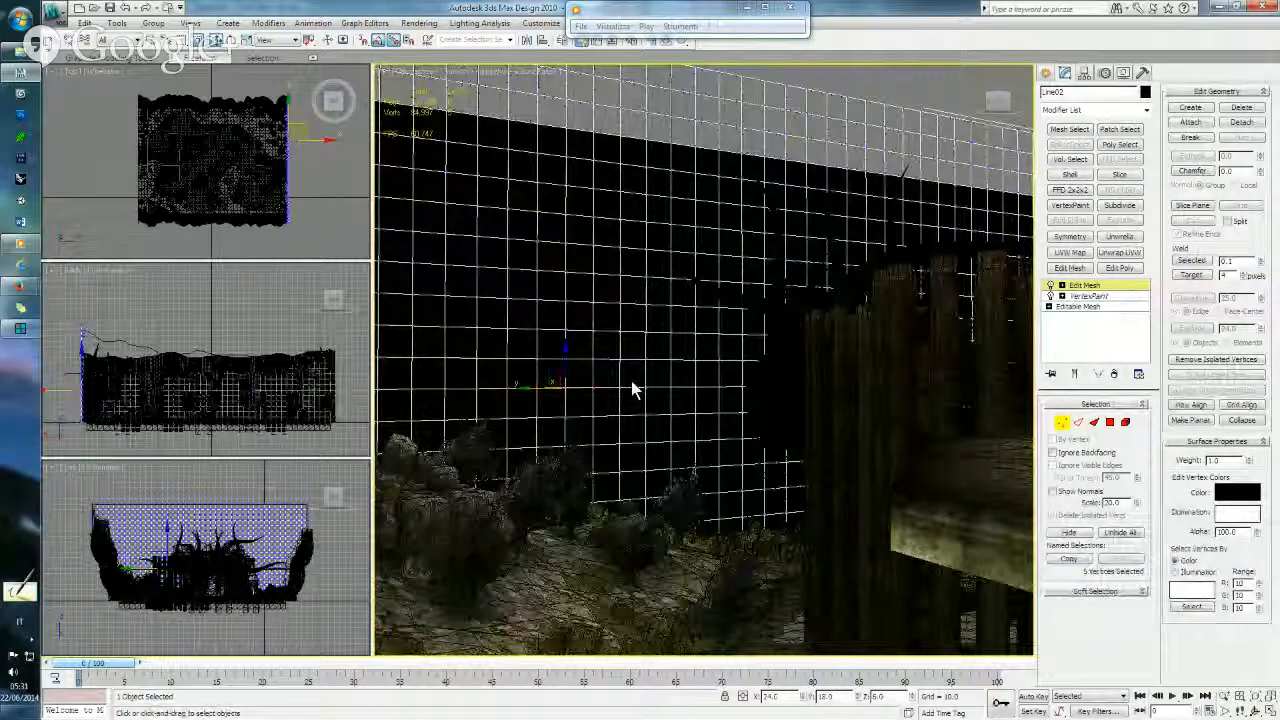
pyautogui.scroll(-3, 632, 390)
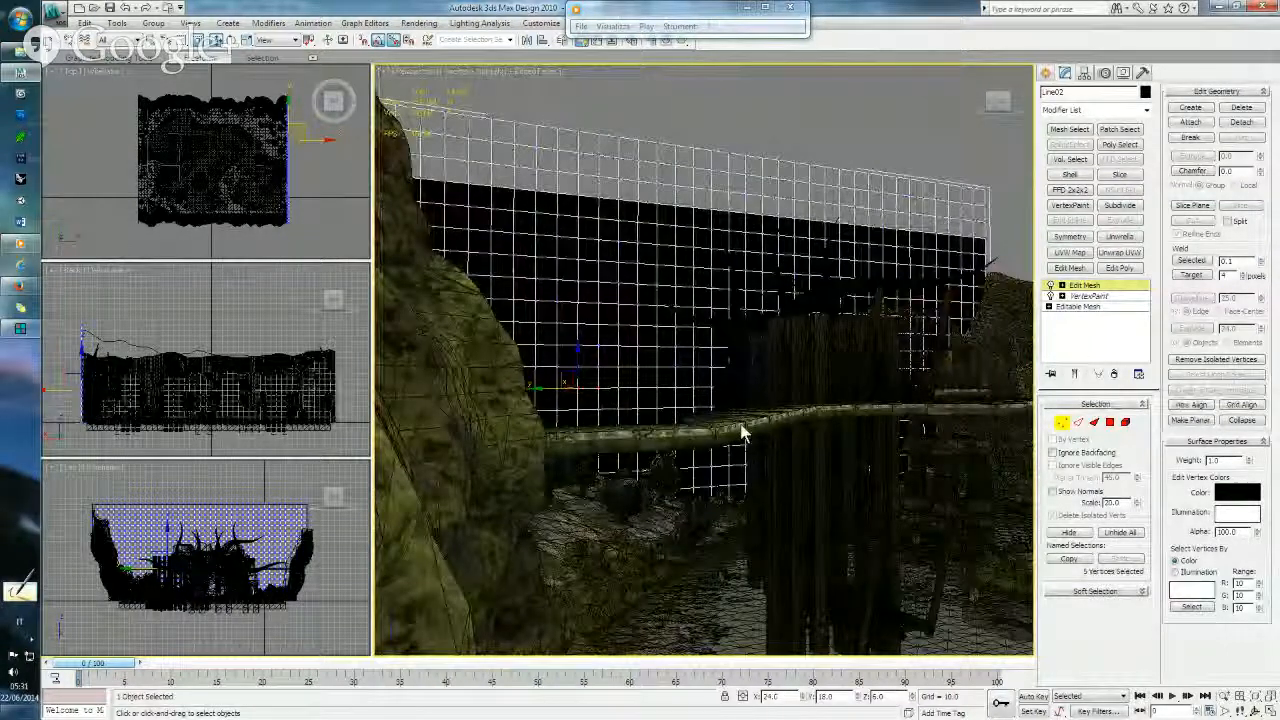
pyautogui.moveTo(889, 697); pyautogui.dragTo(866, 697)
pyautogui.write('6')
pyautogui.press('Return')
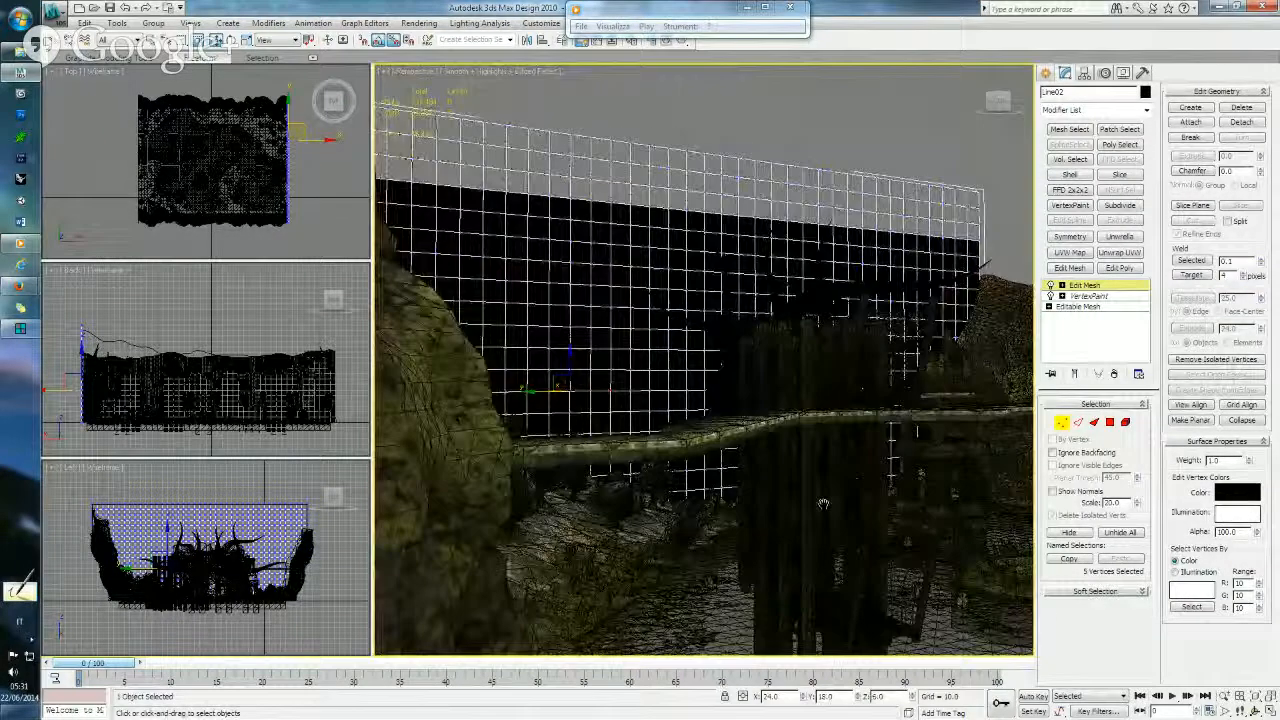
pyautogui.scroll(3, 977, 488)
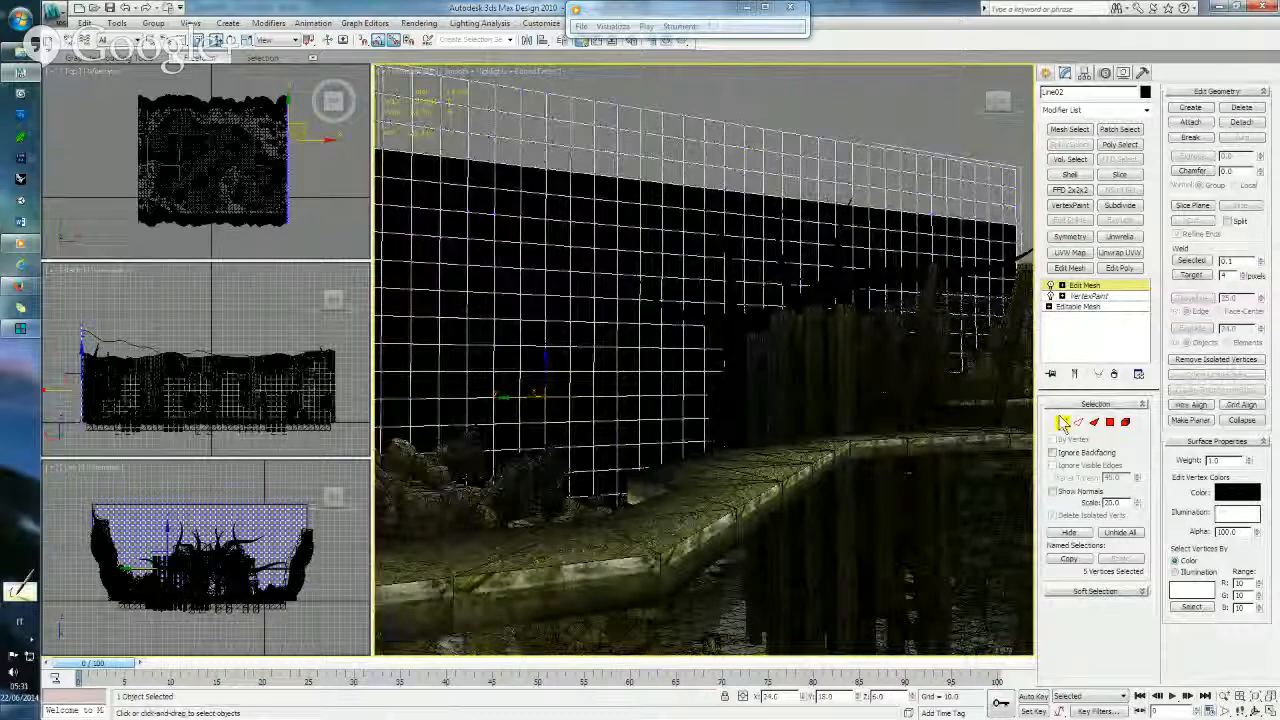
# - Reselect the path Mesh02 and examine the coordinates of a vertex on its outer edge
pyautogui.click(764, 487)
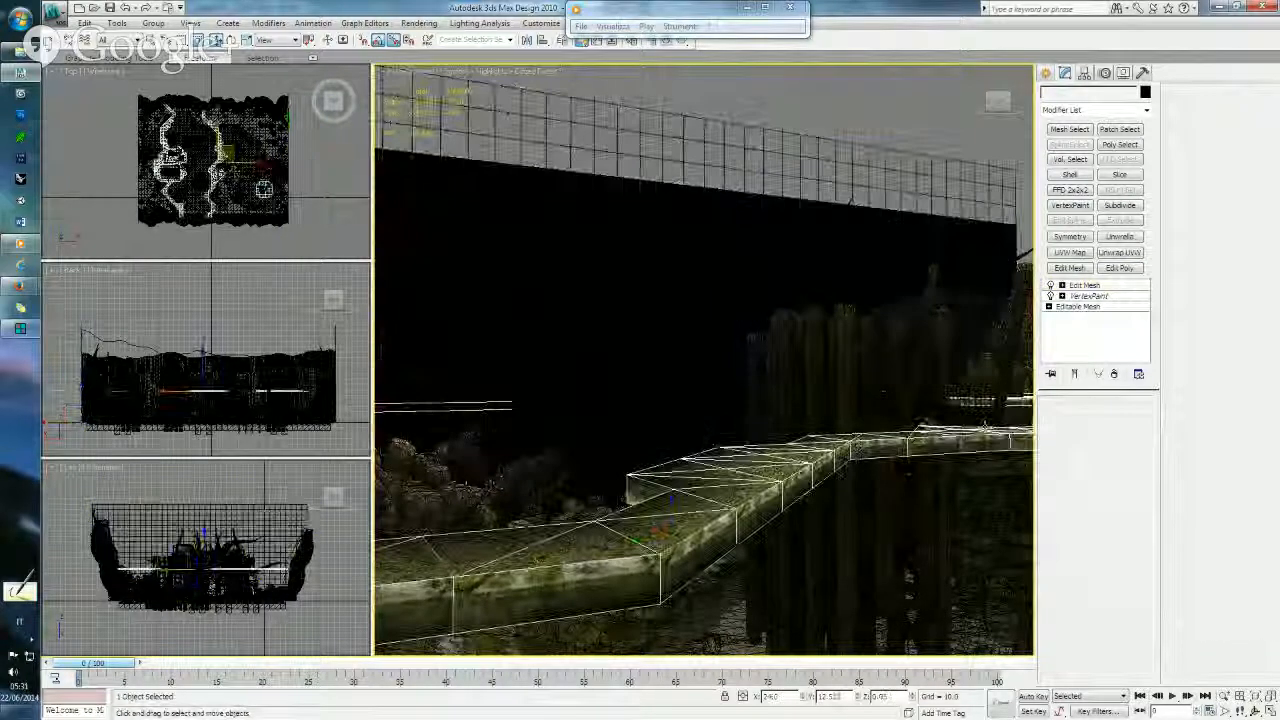
pyautogui.click(1064, 423)
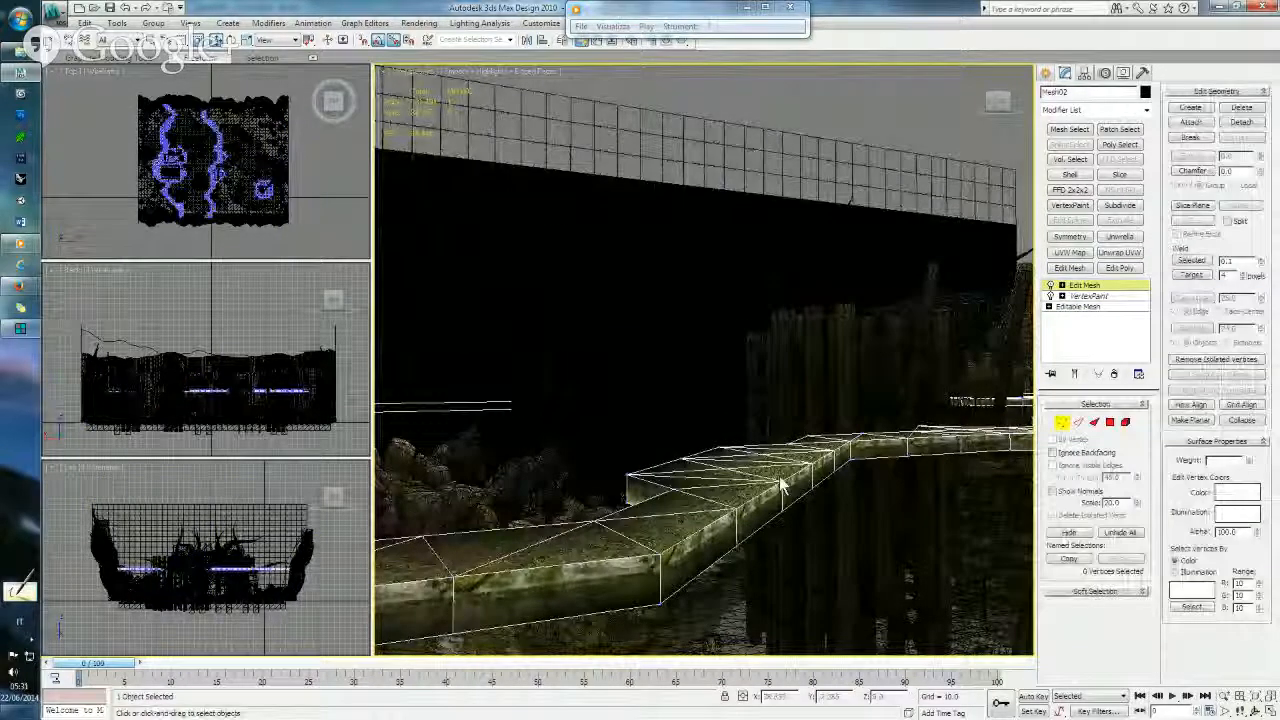
pyautogui.hotkey('ctrl', 'a')
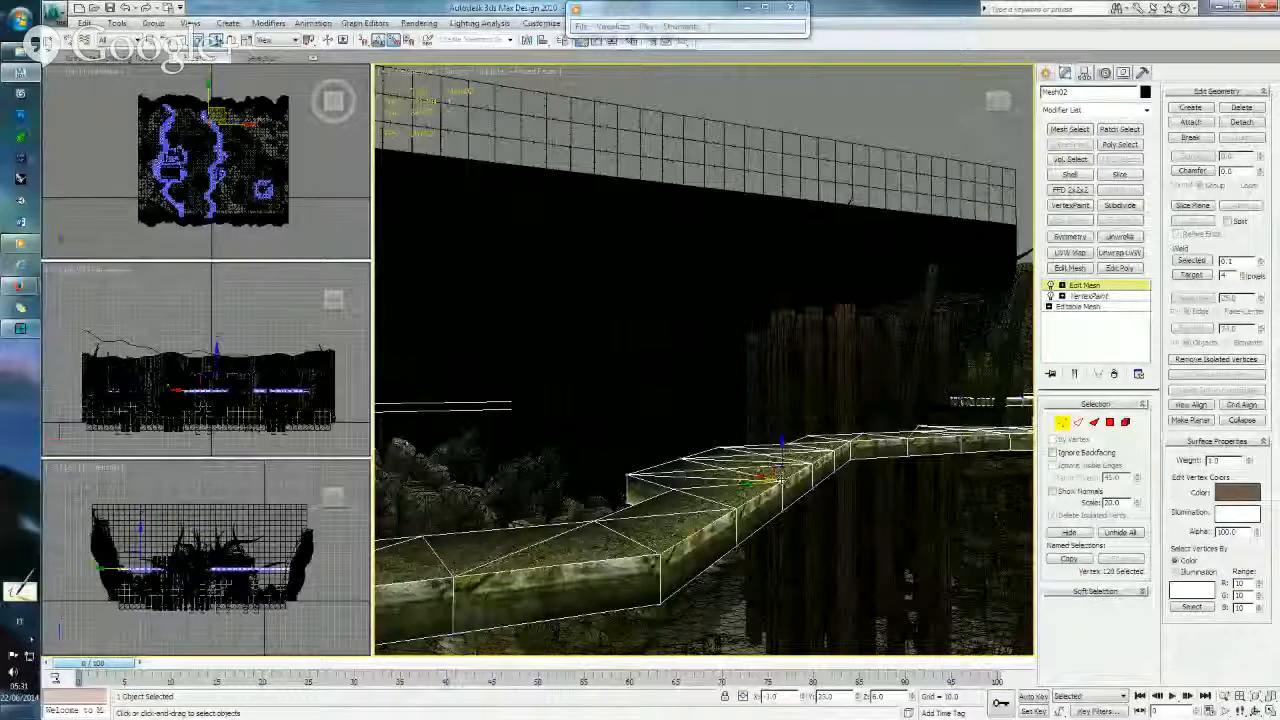
pyautogui.moveTo(664, 474); pyautogui.dragTo(1014, 400, button='middle')
pyautogui.scroll(5, 767, 454)
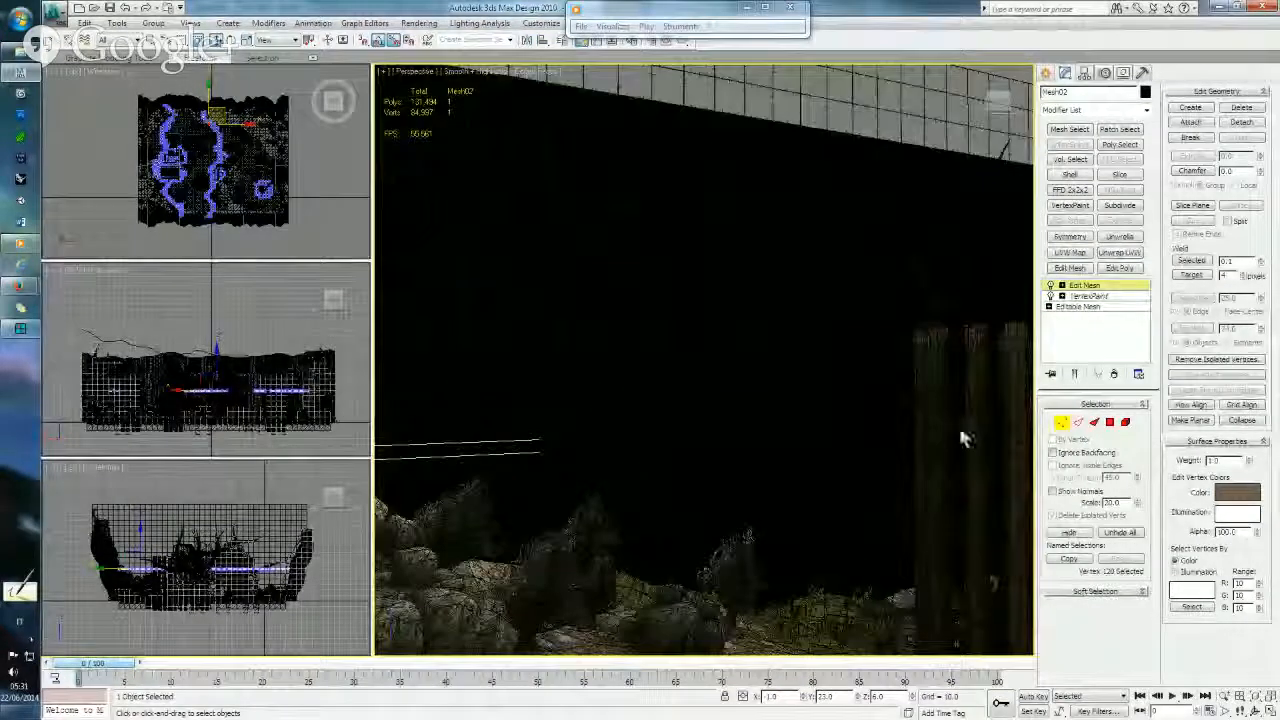
# - Compare the path's edge vertex with the background wall in a side-on view and clear the vertex selection
pyautogui.click(1062, 423)
pyautogui.moveTo(616, 460); pyautogui.dragTo(726, 468, button='middle')
pyautogui.scroll(-5, 602, 456)
pyautogui.hotkey('ctrl', 's')
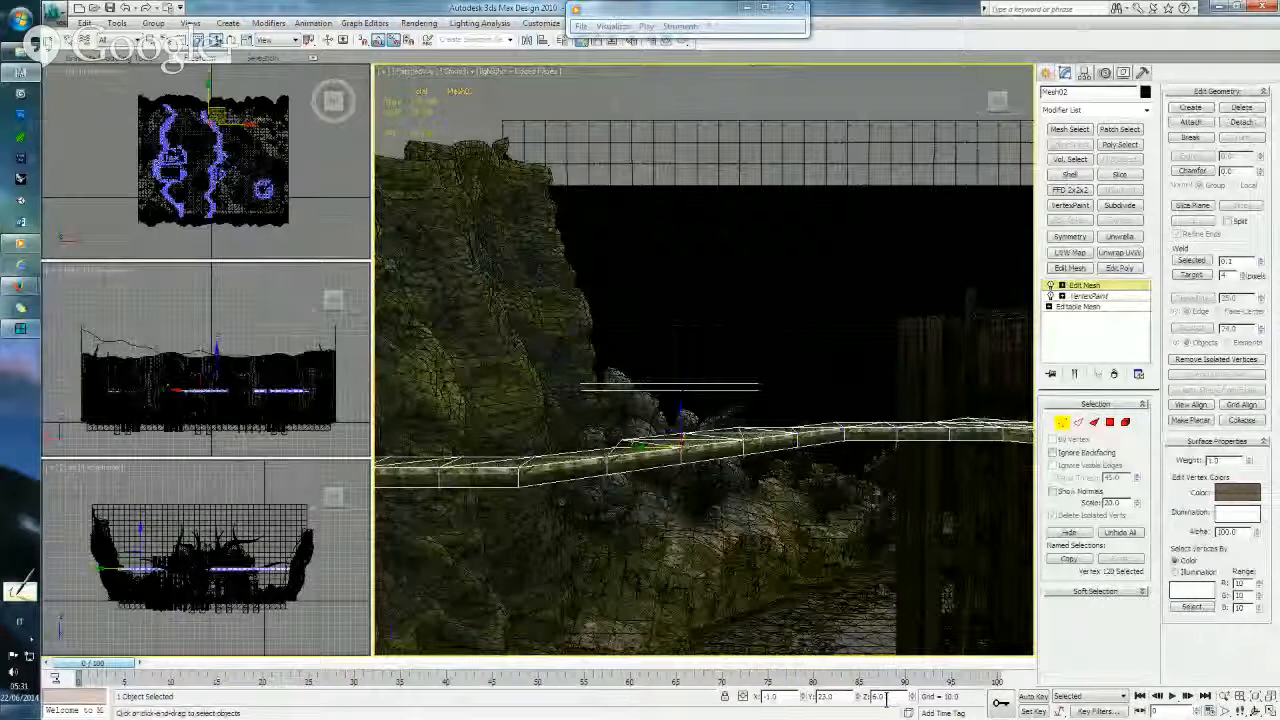
pyautogui.click(749, 456)
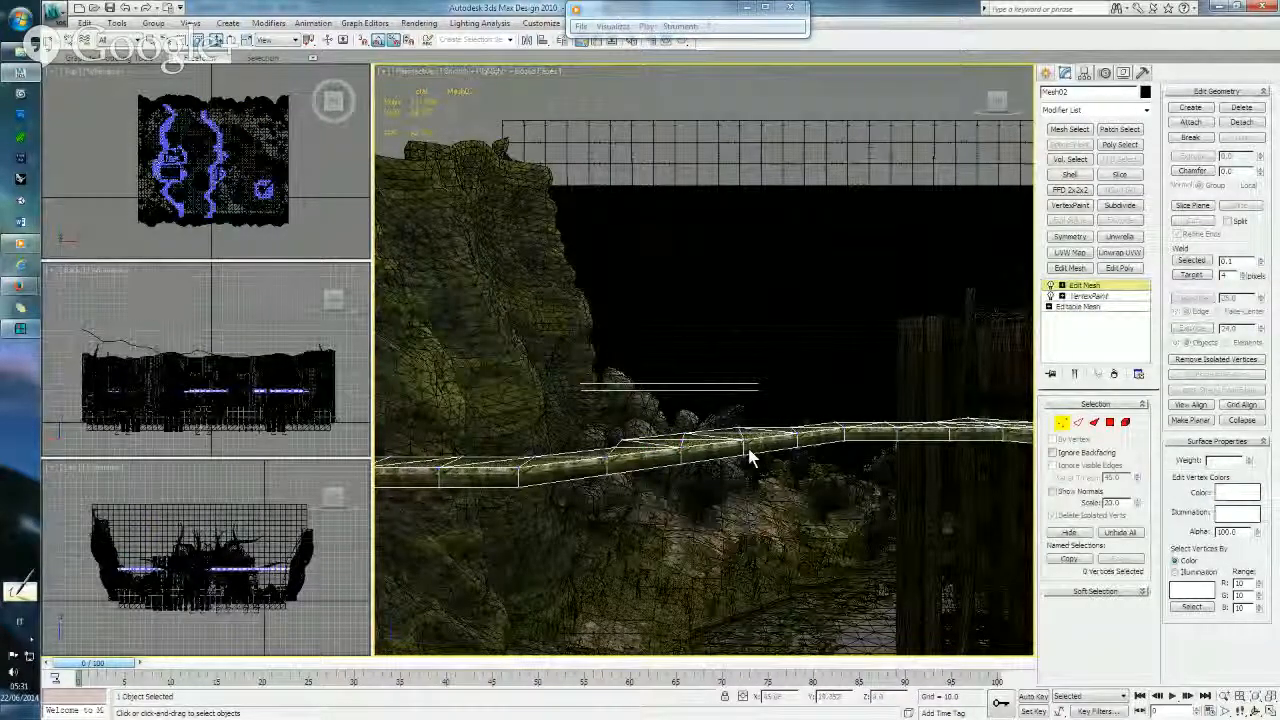
# - Return to the wall Line02, examine its grid vertices behind the rocks and leave vertex editing
pyautogui.scroll(3, 752, 400)
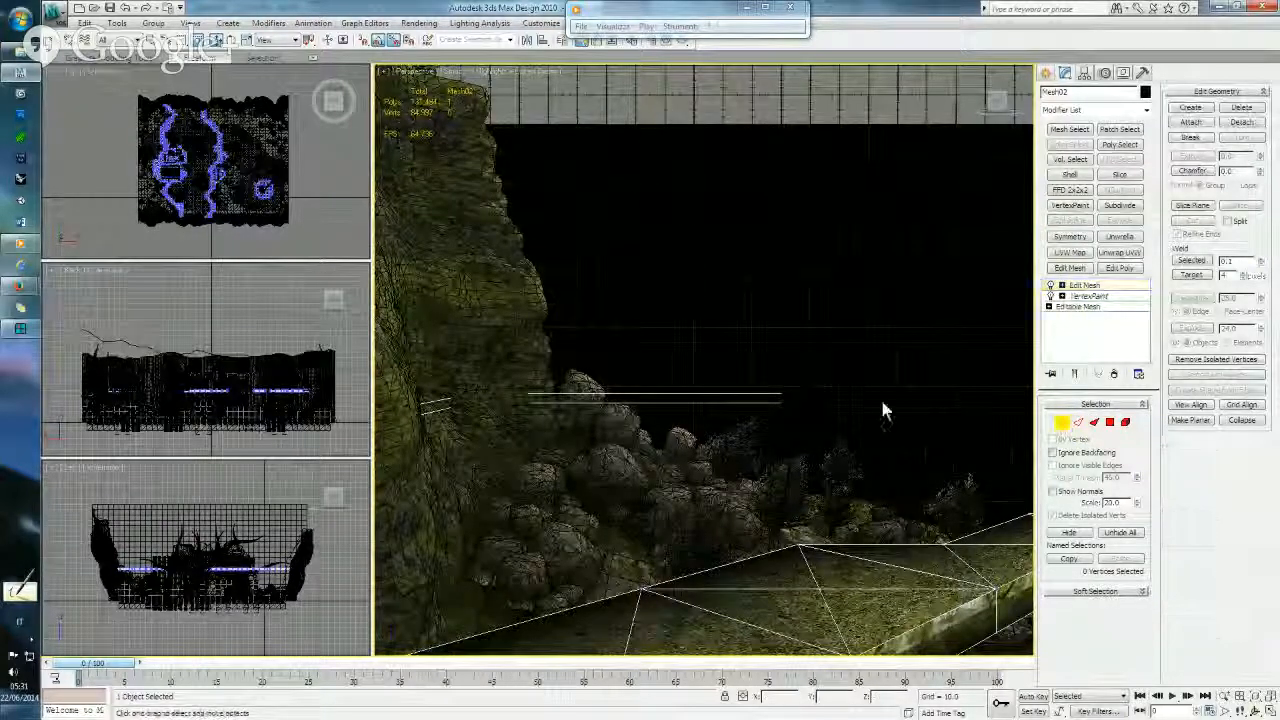
pyautogui.scroll(4, 851, 400)
pyautogui.click(1063, 422)
pyautogui.click(1063, 422)
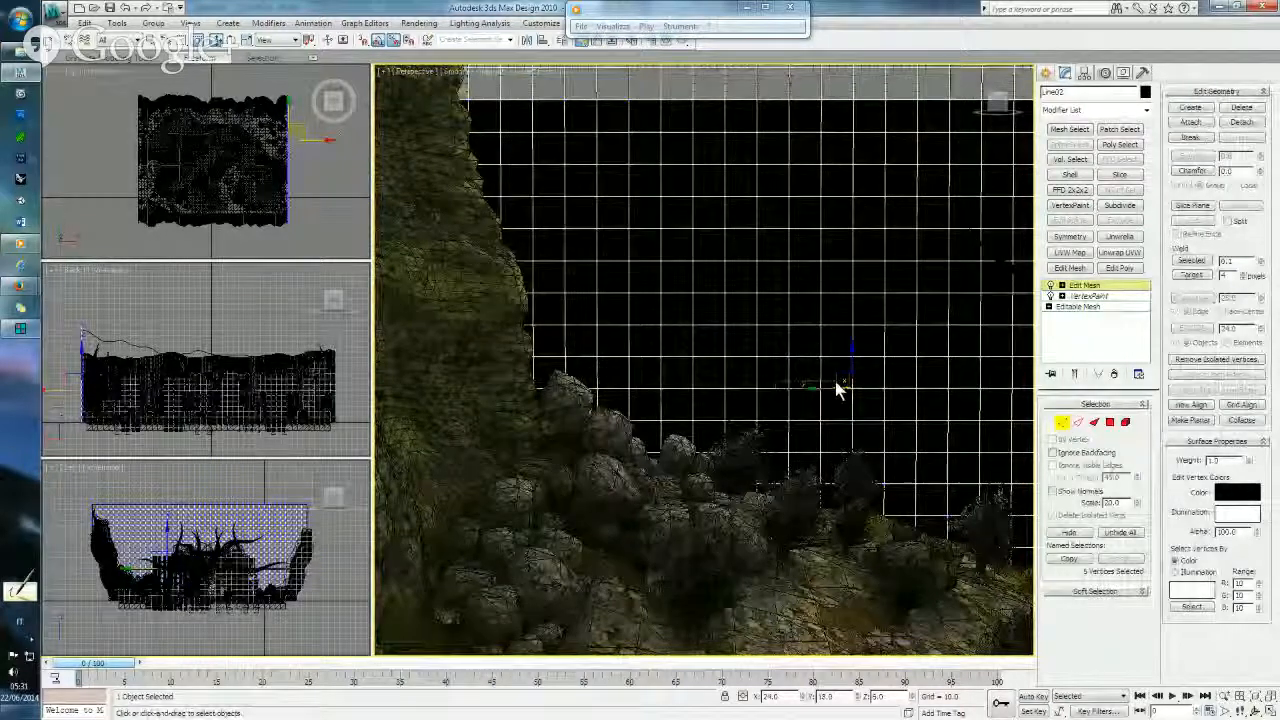
pyautogui.click(805, 391)
pyautogui.press('7')
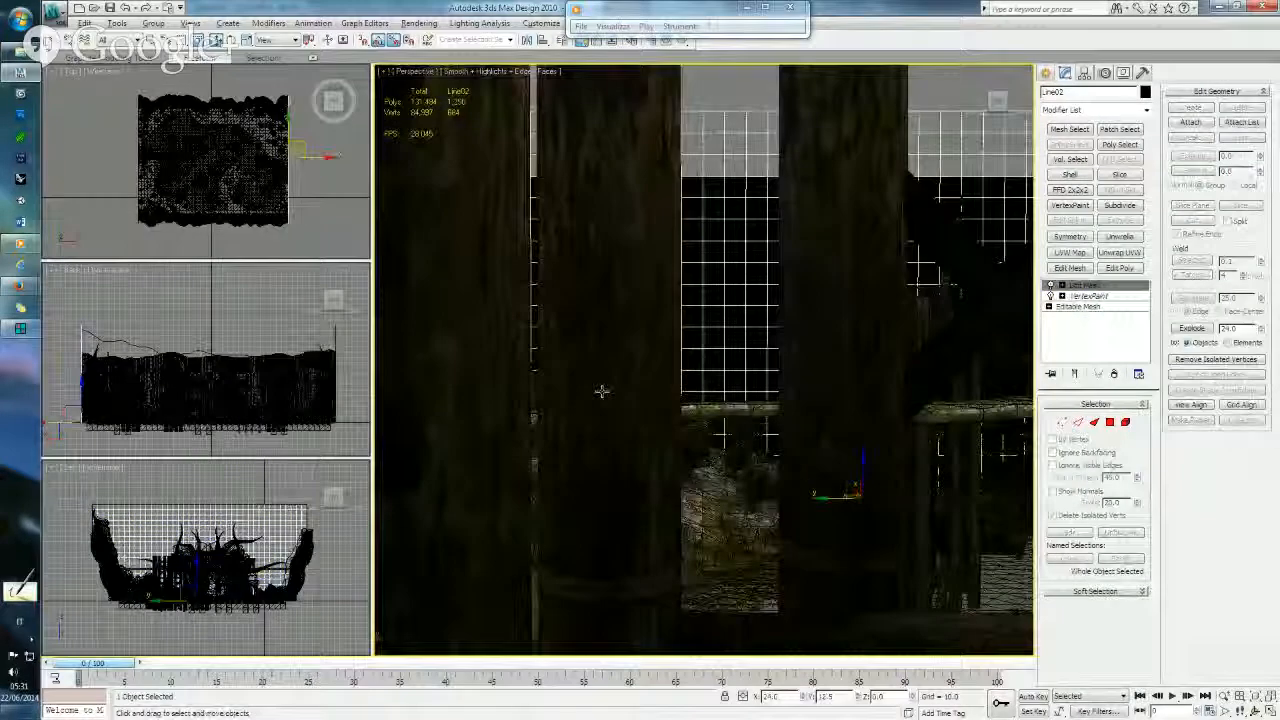
# - Clear the object selection and view the whole swamp level from above
pyautogui.keyDown('alt'); pyautogui.moveTo(602, 391); pyautogui.dragTo(656, 418, button='middle'); pyautogui.keyUp('alt')
pyautogui.click(486, 128)
pyautogui.keyDown('alt'); pyautogui.moveTo(606, 312); pyautogui.dragTo(840, 304, button='middle'); pyautogui.keyUp('alt')
pyautogui.rightClick(965, 134)
pyautogui.click(964, 134)
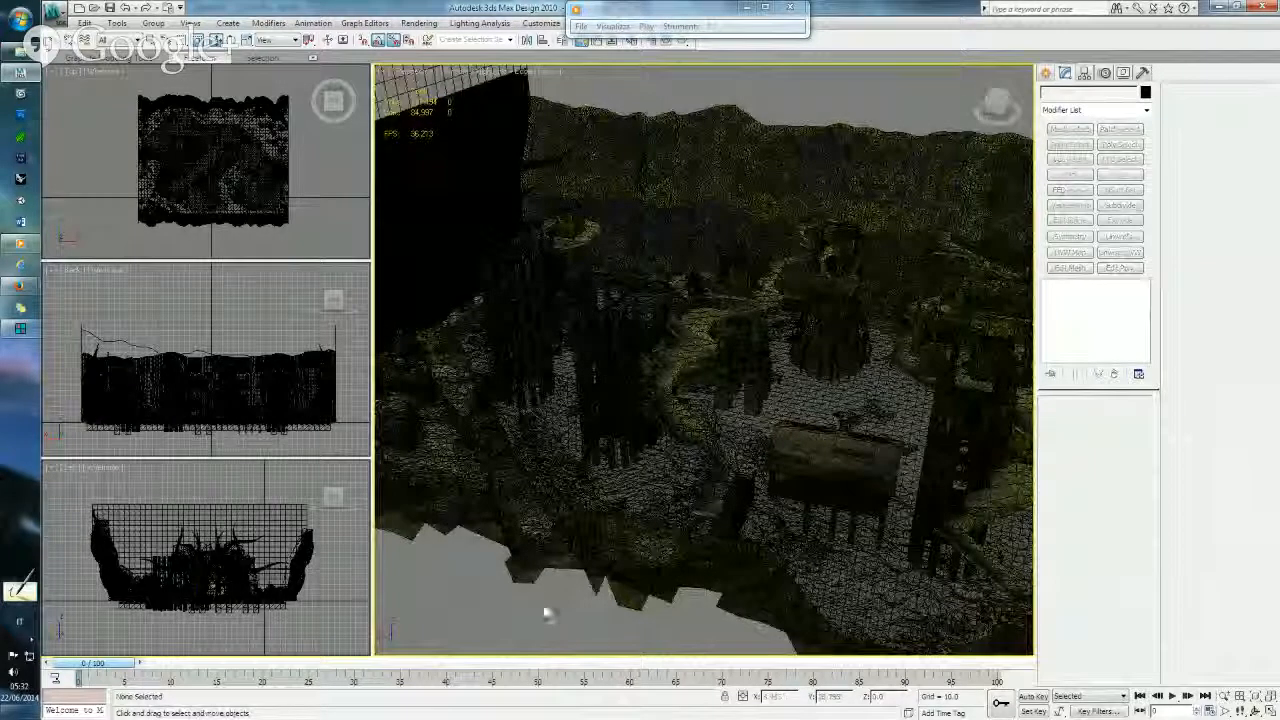
# - Examine the level from overhead, compare it with the square-grid room in NG Room Edit and return to 3ds Max
pyautogui.click(1045, 73)
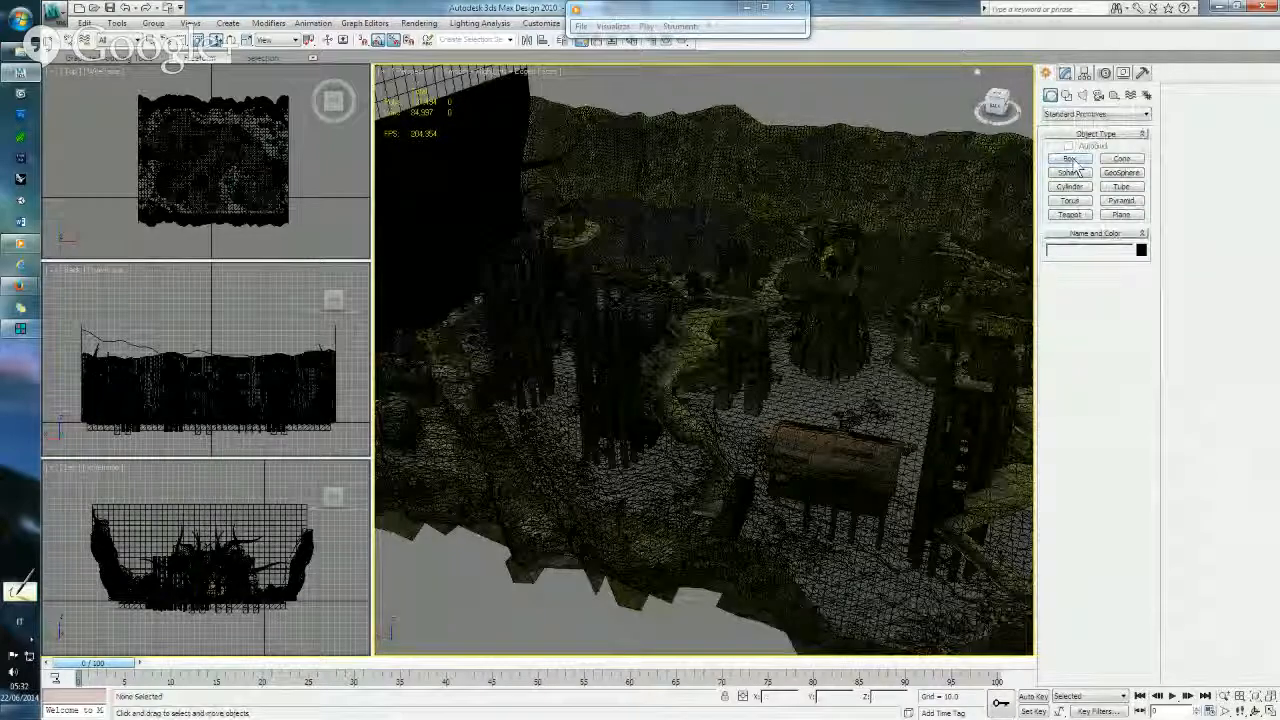
pyautogui.keyDown('alt'); pyautogui.moveTo(686, 188); pyautogui.dragTo(706, 212, button='middle'); pyautogui.keyUp('alt')
pyautogui.scroll(-5, 708, 238)
pyautogui.scroll(4, 708, 238)
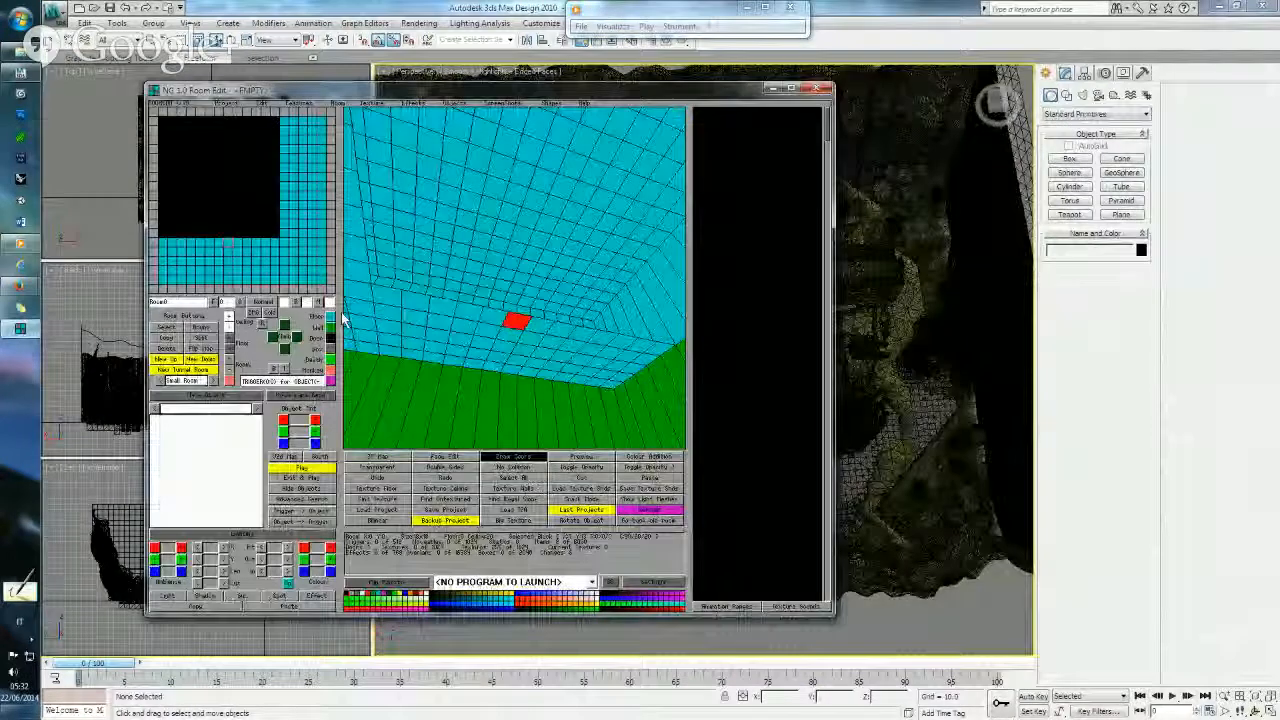
pyautogui.moveTo(553, 237); pyautogui.dragTo(470, 237, button='right')
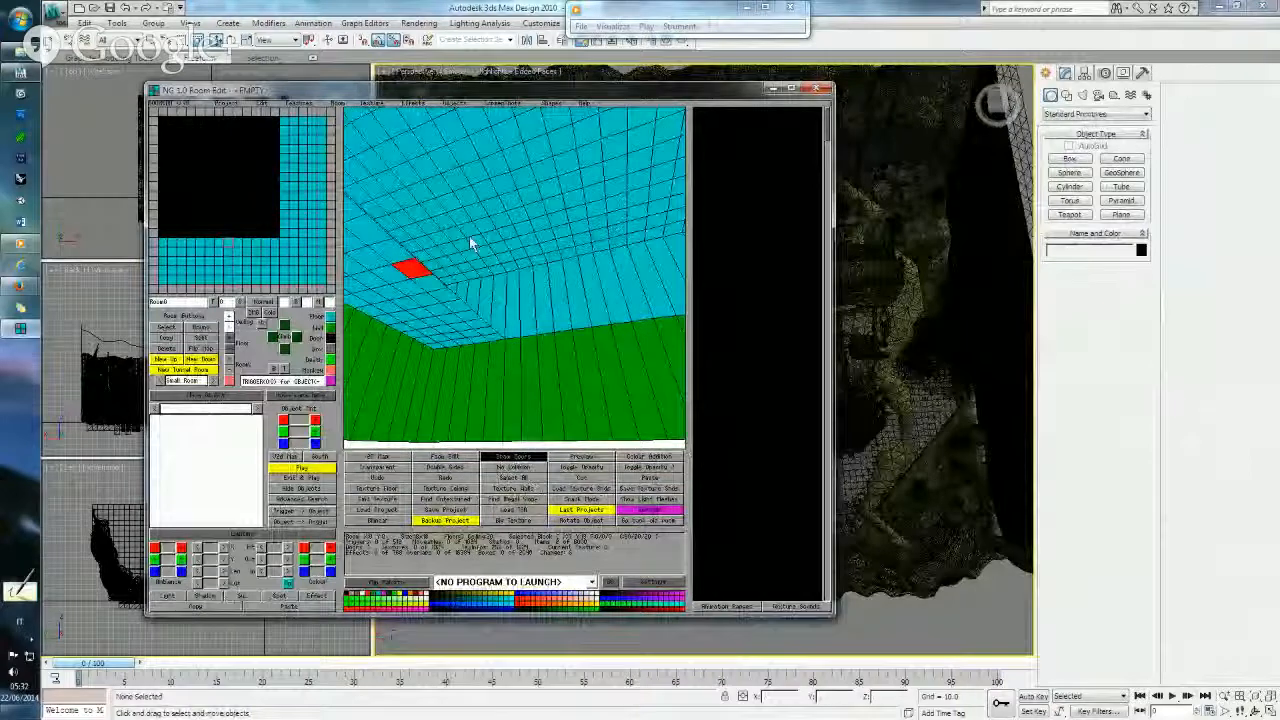
pyautogui.click(520, 10)
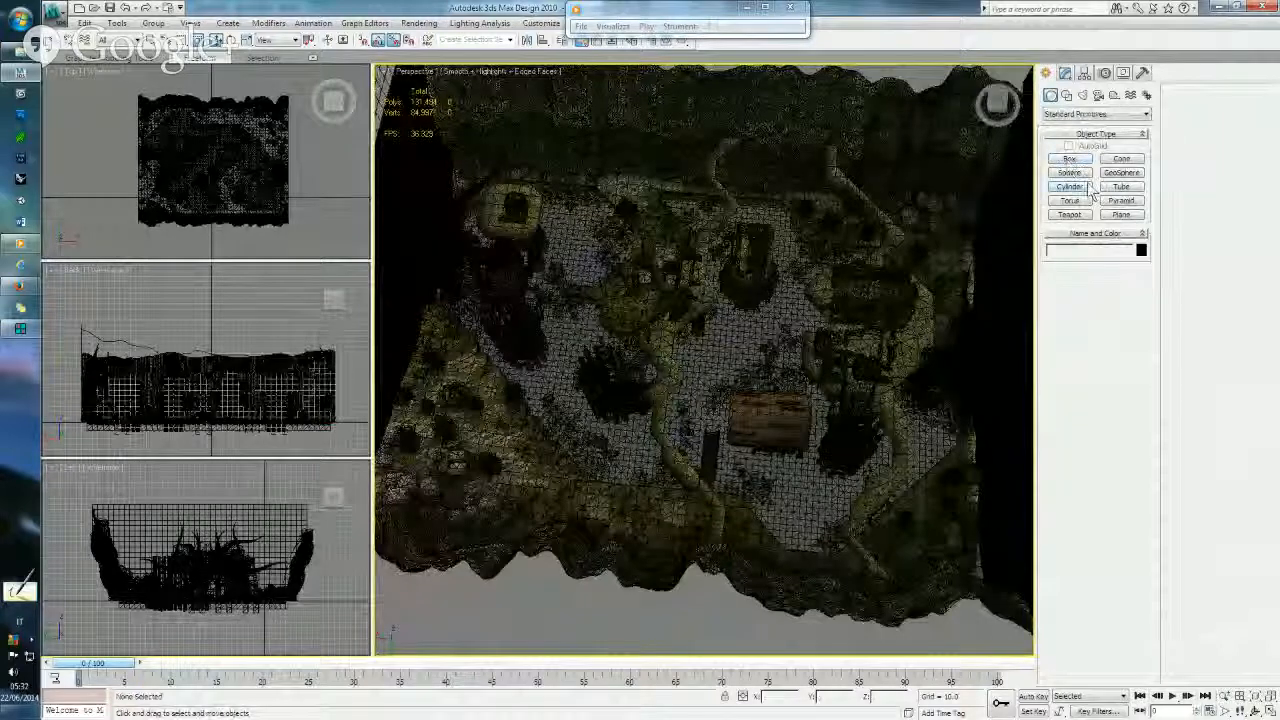
# - Draw a plane about 61.5 wide and 46 long covering the whole level in the top view, undoing the first attempt
pyautogui.click(1121, 214)
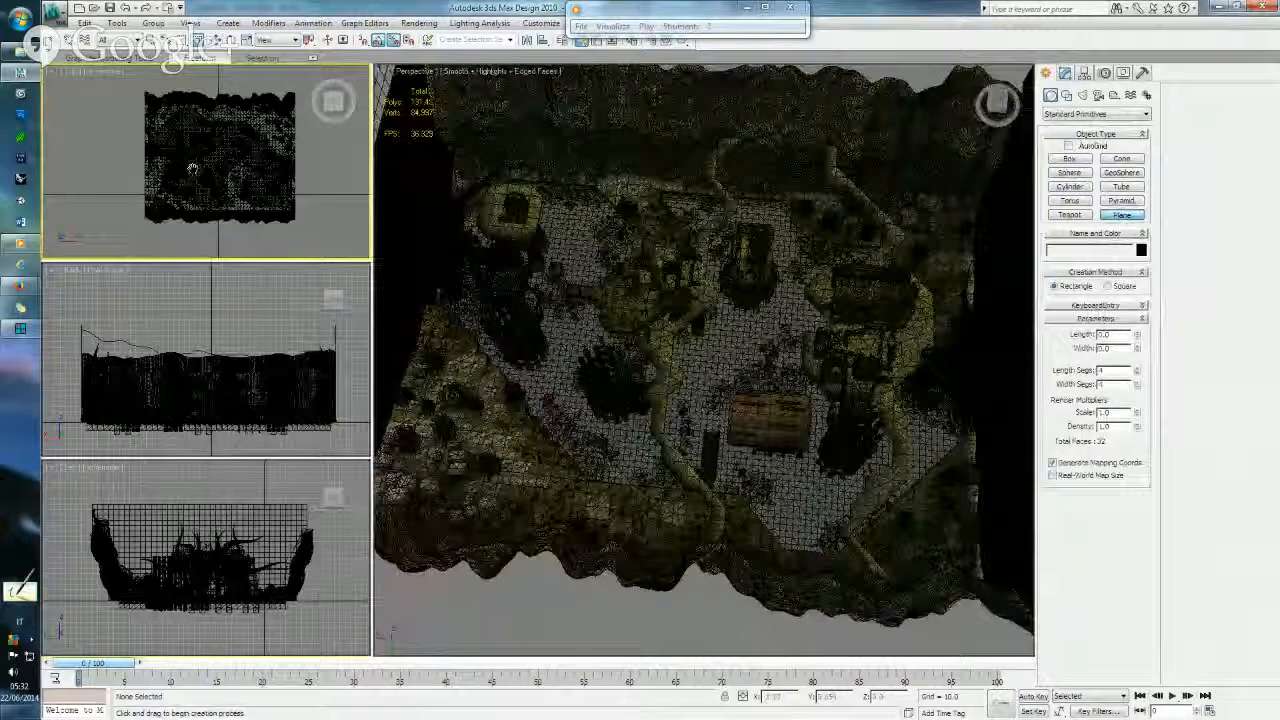
pyautogui.moveTo(119, 221); pyautogui.dragTo(316, 76)
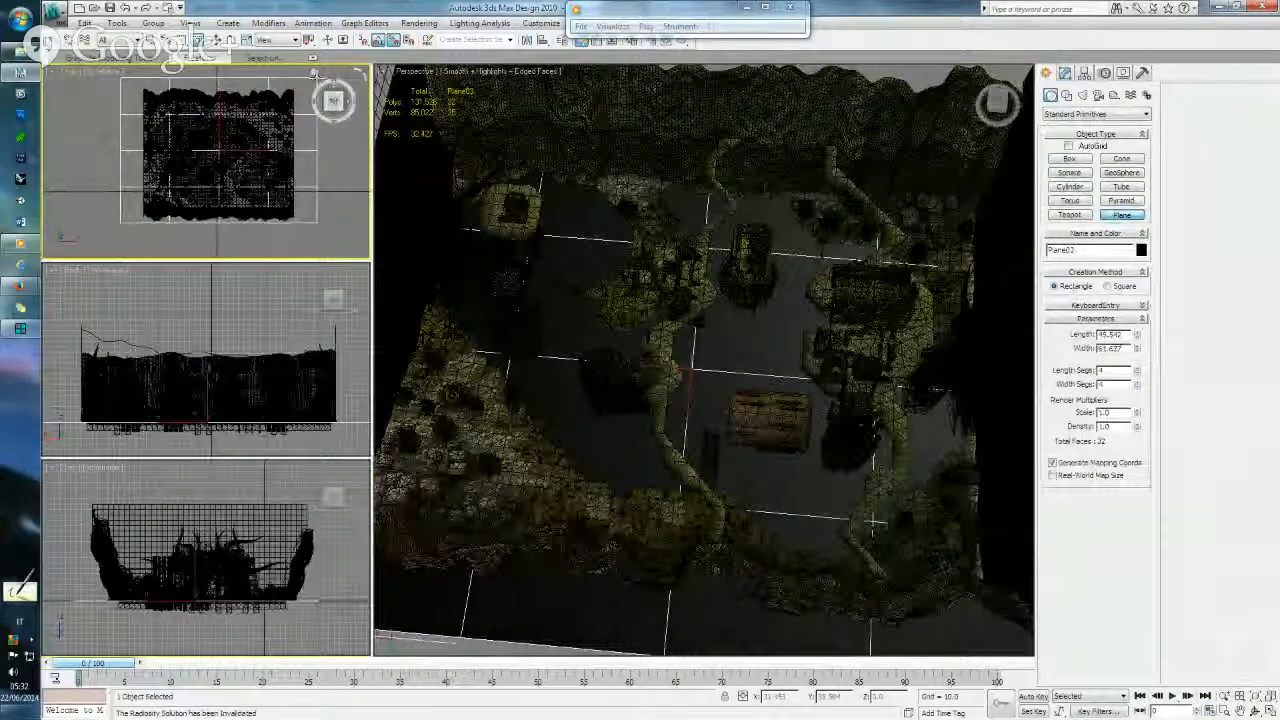
pyautogui.hotkey('ctrl', 'z')
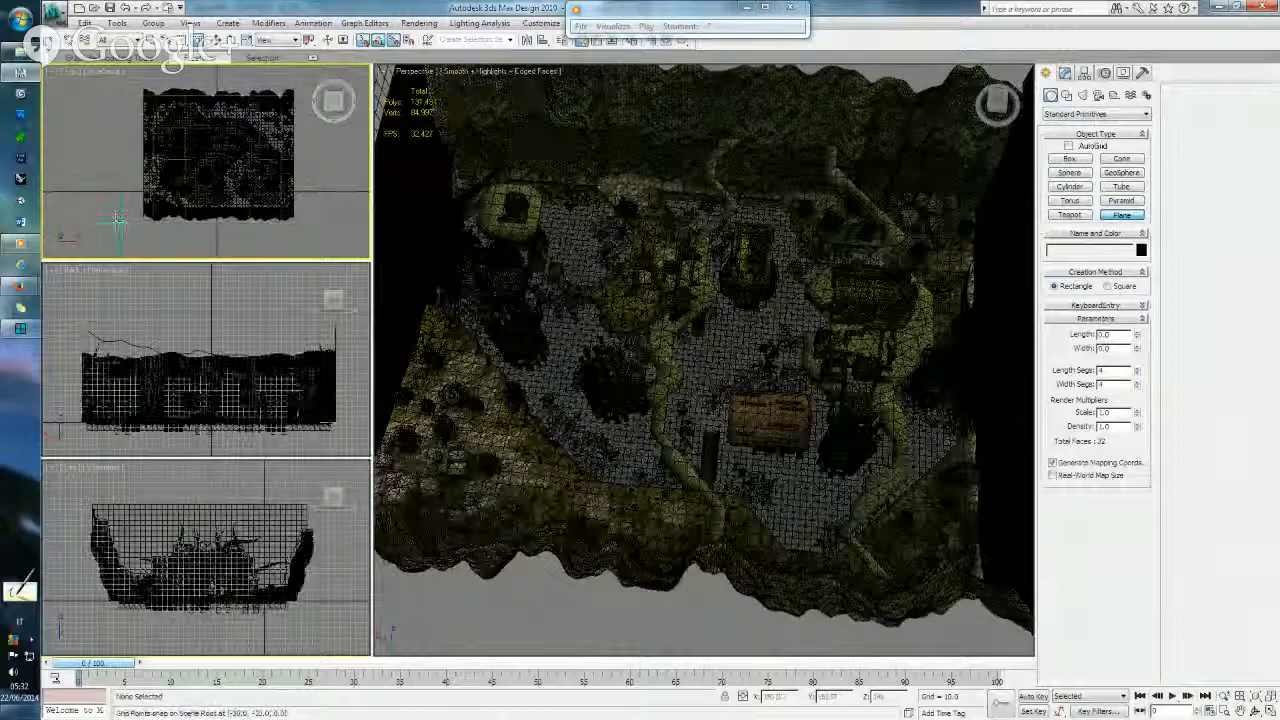
pyautogui.moveTo(140, 215); pyautogui.dragTo(317, 75)
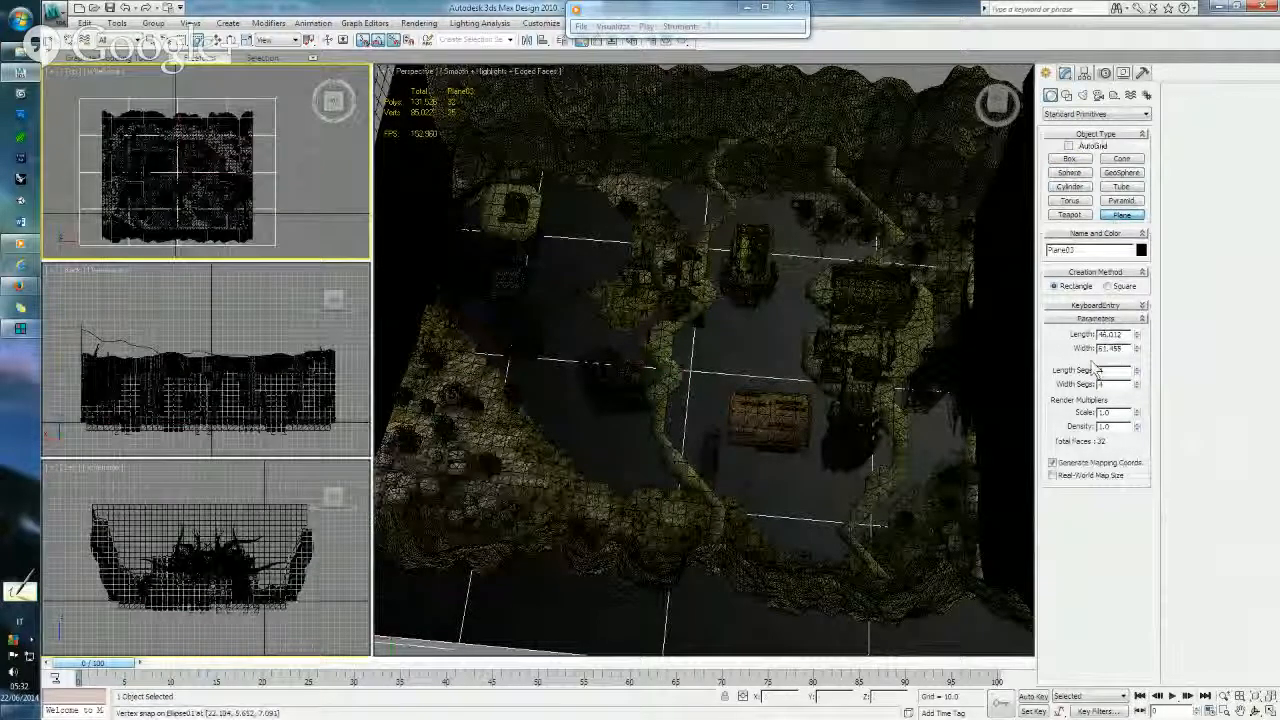
# - Set the plane's length to 45 and its width to 60
pyautogui.write('48')
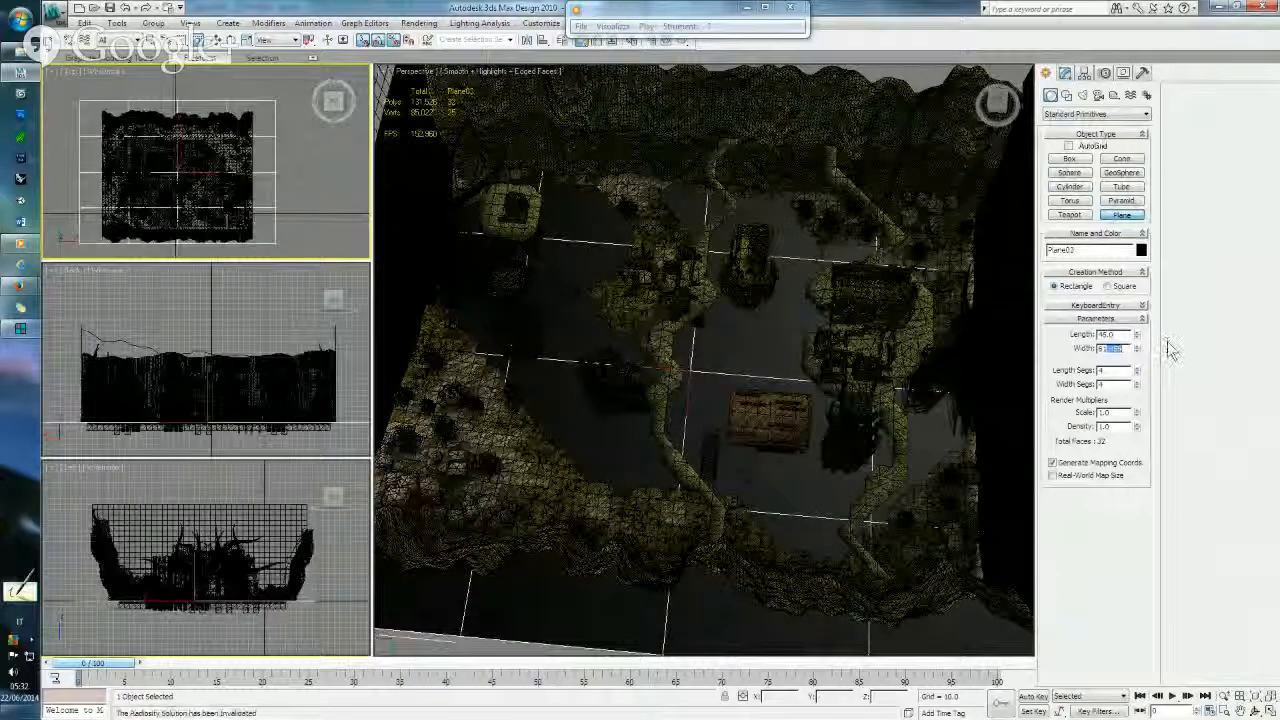
pyautogui.press('BackSpace')
pyautogui.press('Return')
pyautogui.moveTo(585, 326); pyautogui.dragTo(594, 324, button='middle')
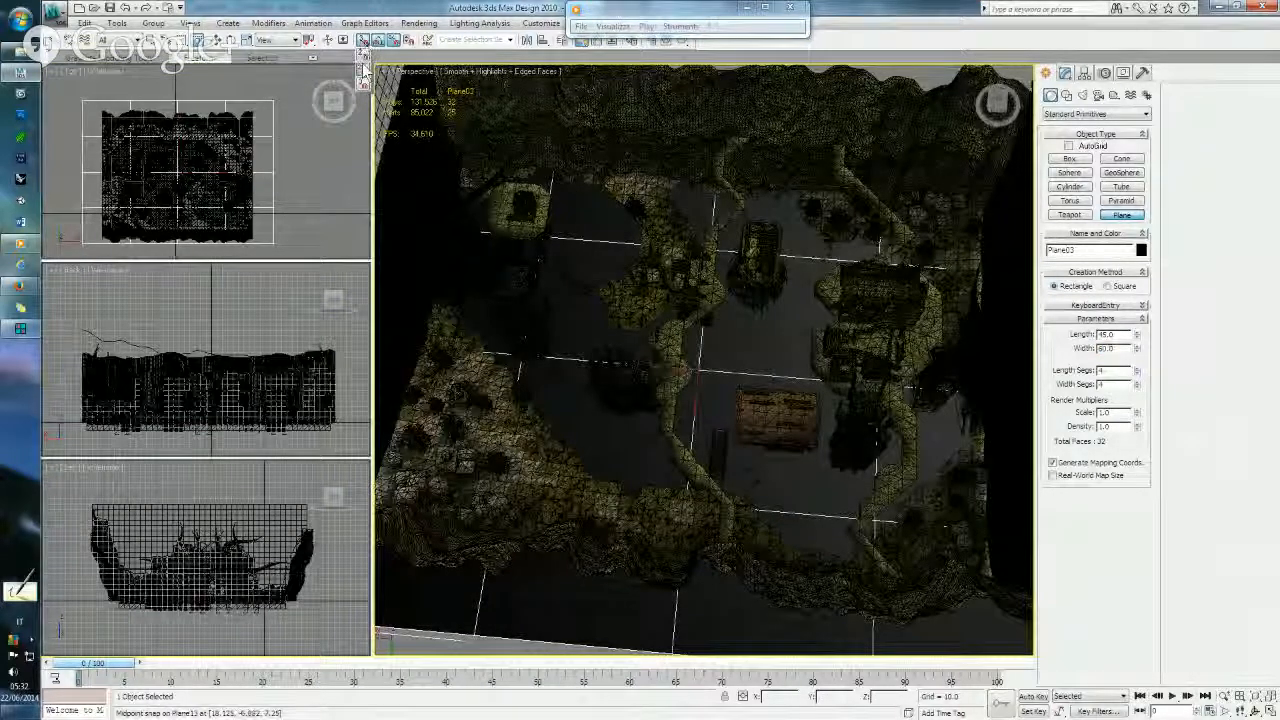
pyautogui.moveTo(87, 197); pyautogui.dragTo(197, 147, button='middle')
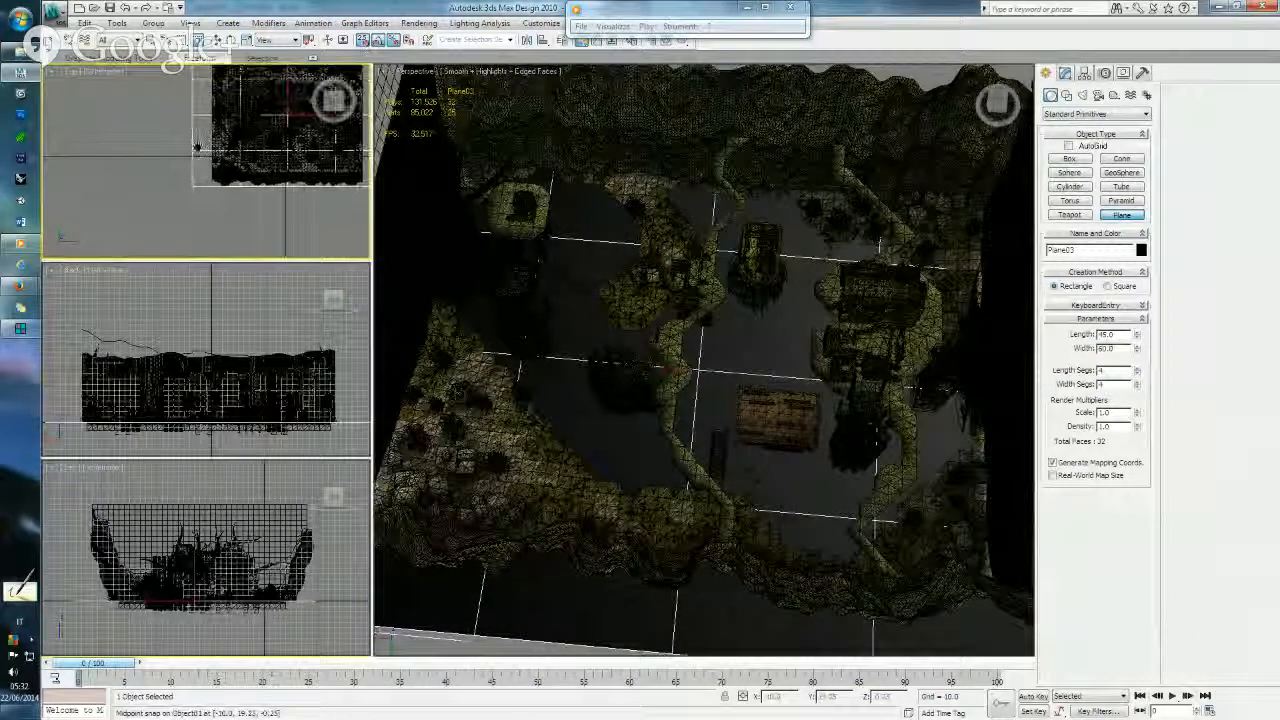
# - Finish creating the plane over the level and reduce its length and width segments to 1
pyautogui.moveTo(104, 180); pyautogui.dragTo(229, 186, button='middle')
pyautogui.rightClick(233, 213)
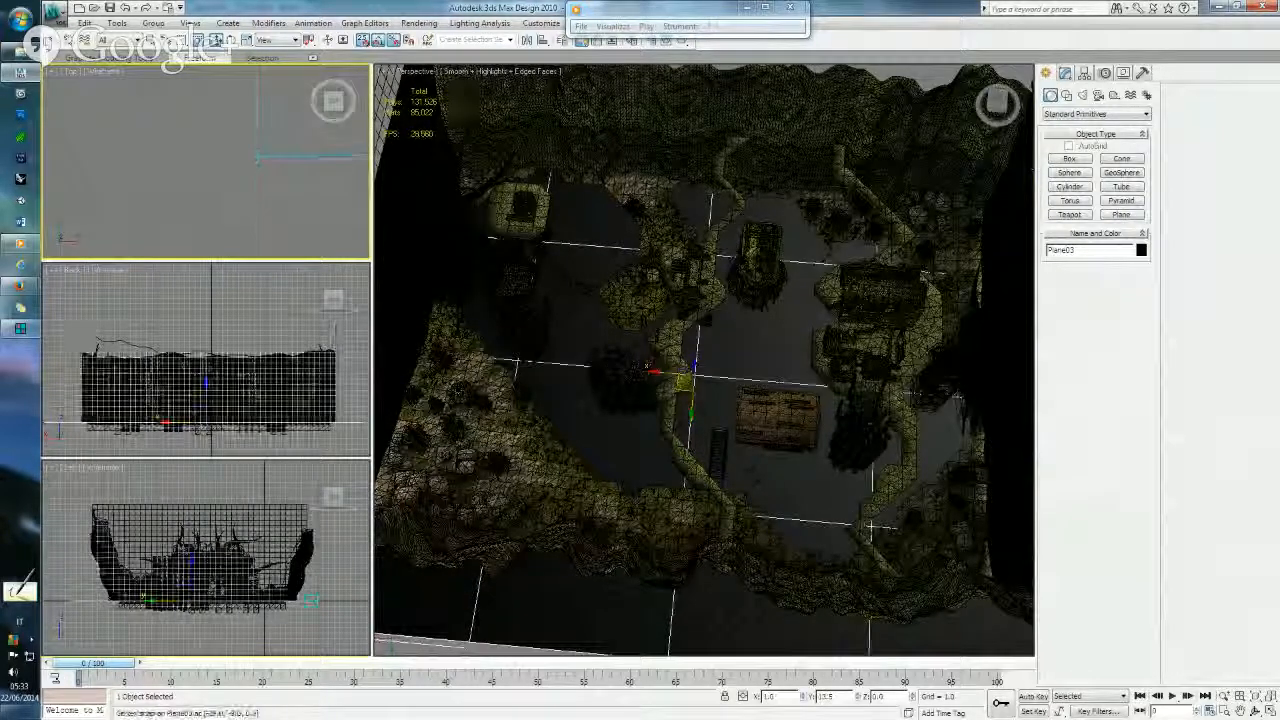
pyautogui.moveTo(292, 127); pyautogui.dragTo(163, 187, button='middle')
pyautogui.scroll(-2, 163, 187)
pyautogui.moveTo(306, 98); pyautogui.dragTo(246, 149, button='middle')
pyautogui.scroll(-2, 238, 147)
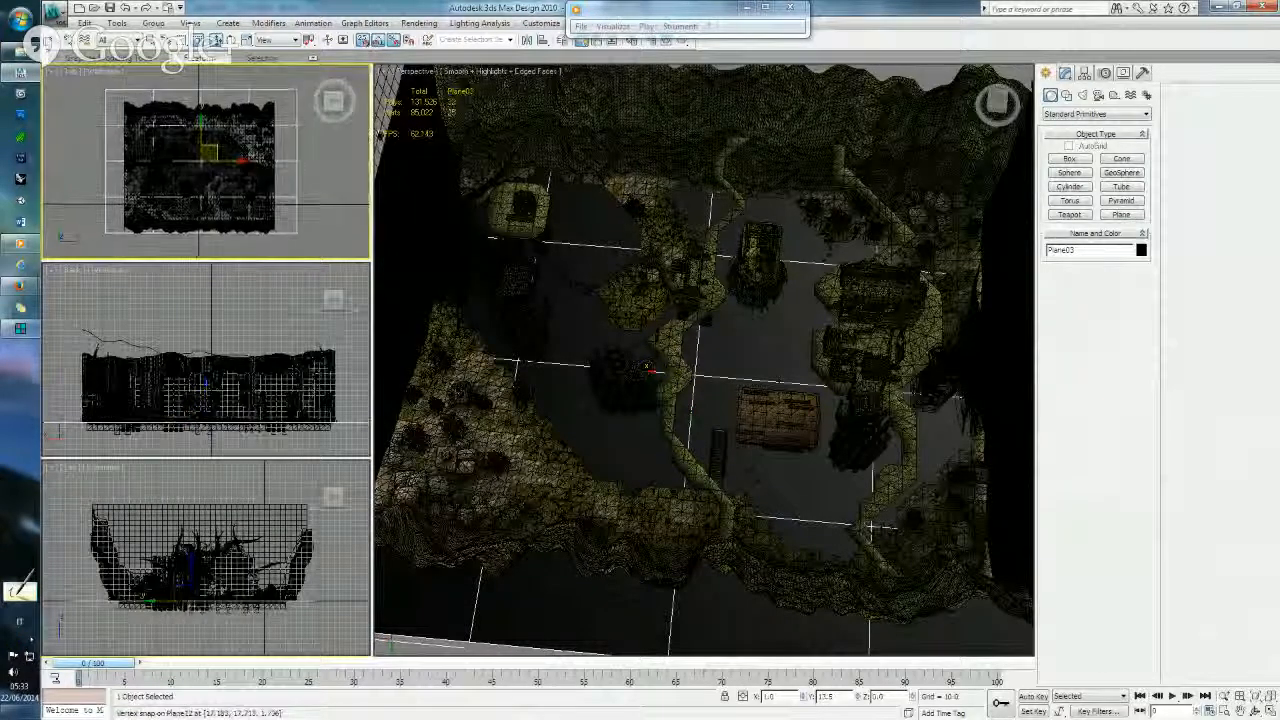
pyautogui.click(1066, 75)
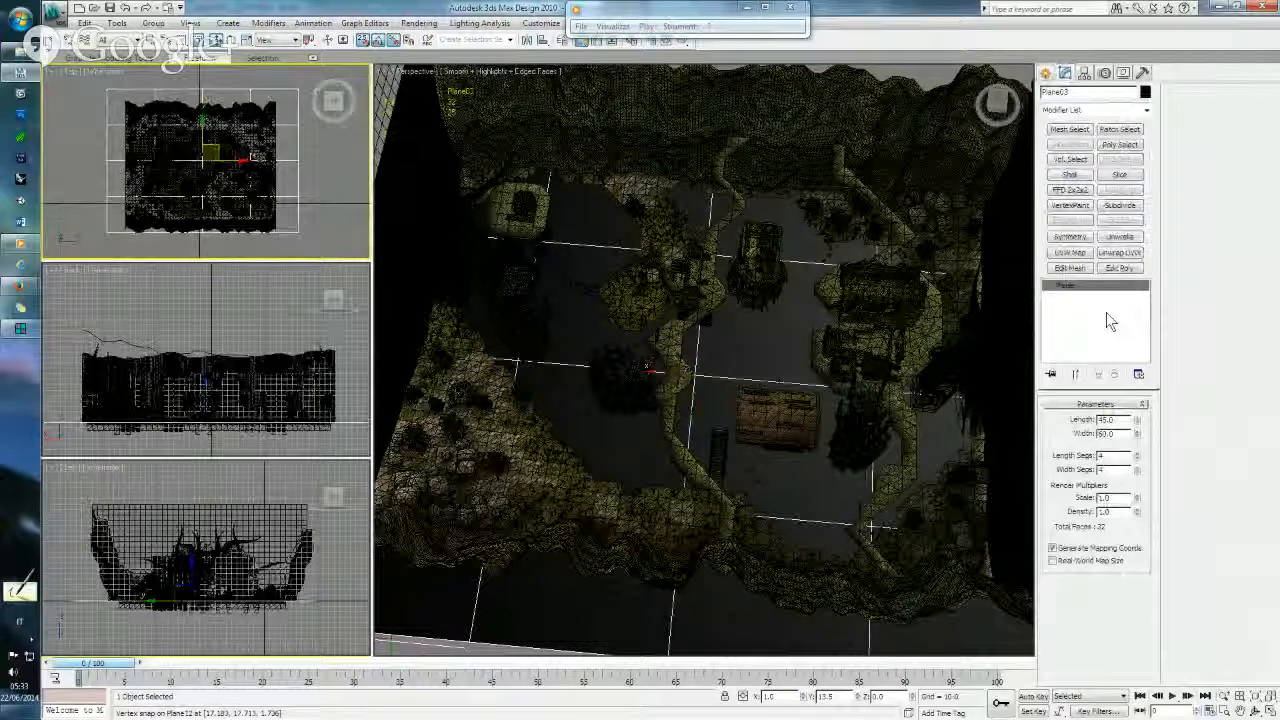
pyautogui.moveTo(1137, 460); pyautogui.dragTo(1138, 540)
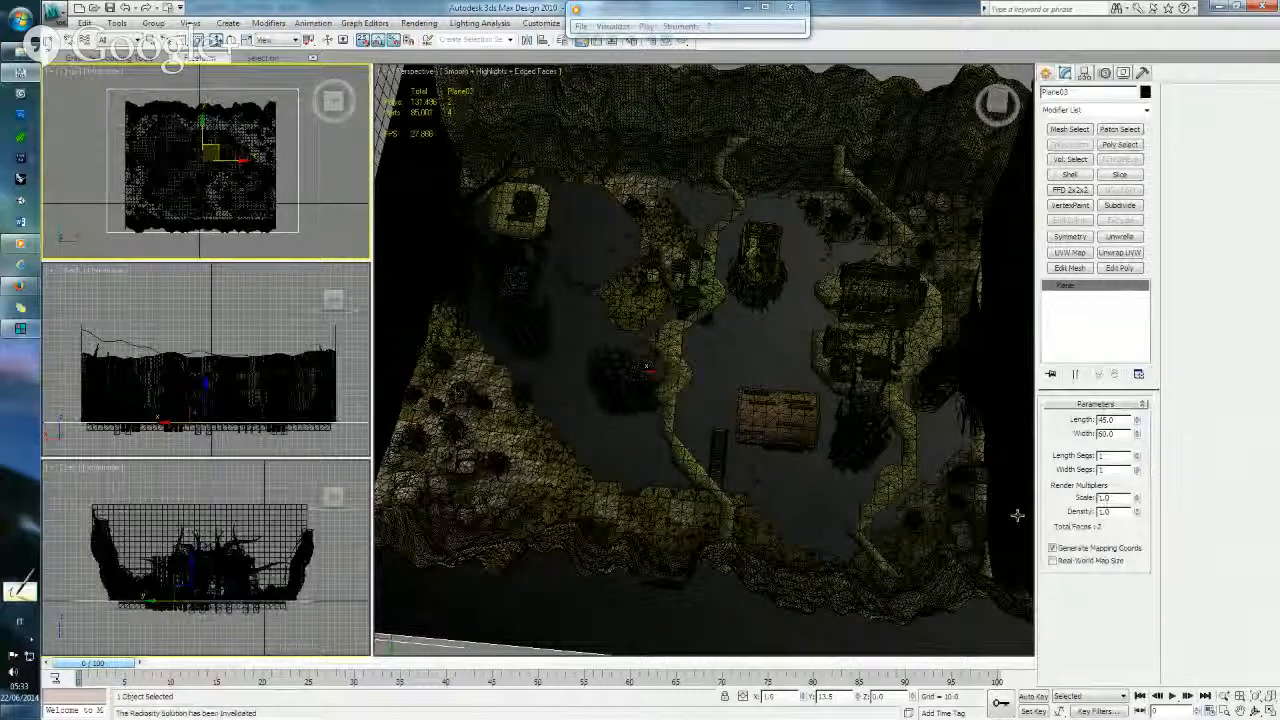
# - Raise the plane to a height of 6 and check from the side where it cuts through the swamp level
pyautogui.keyDown('alt'); pyautogui.moveTo(829, 509); pyautogui.dragTo(755, 298, button='middle'); pyautogui.keyUp('alt')
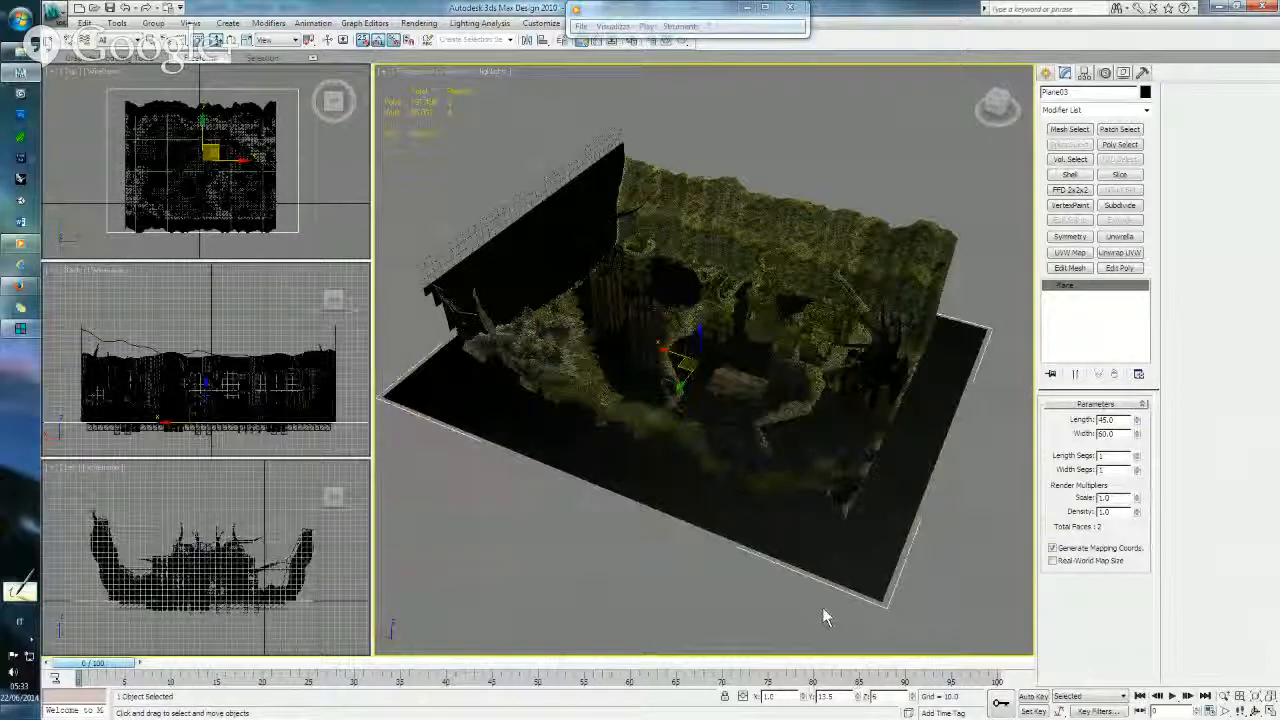
pyautogui.keyDown('alt'); pyautogui.moveTo(822, 614); pyautogui.dragTo(717, 385, button='middle'); pyautogui.keyUp('alt')
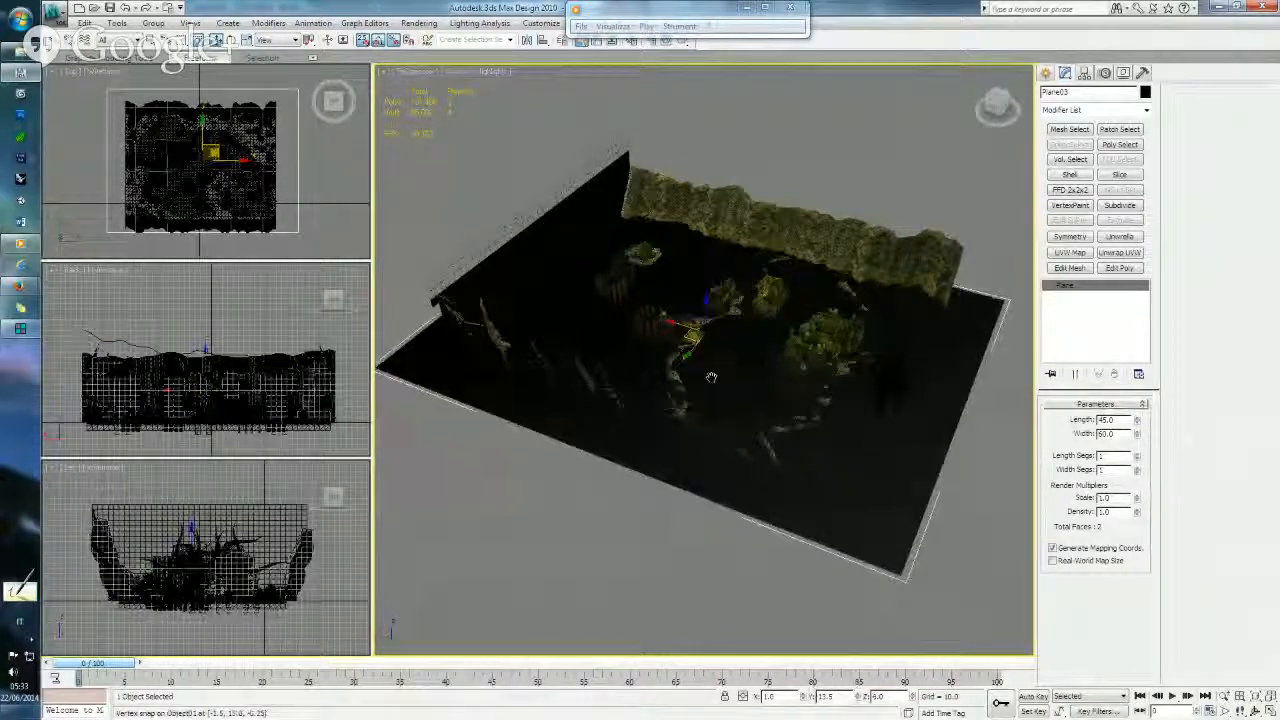
pyautogui.scroll(5, 718, 378)
pyautogui.keyDown('alt'); pyautogui.moveTo(733, 341); pyautogui.dragTo(742, 323, button='middle'); pyautogui.keyUp('alt')
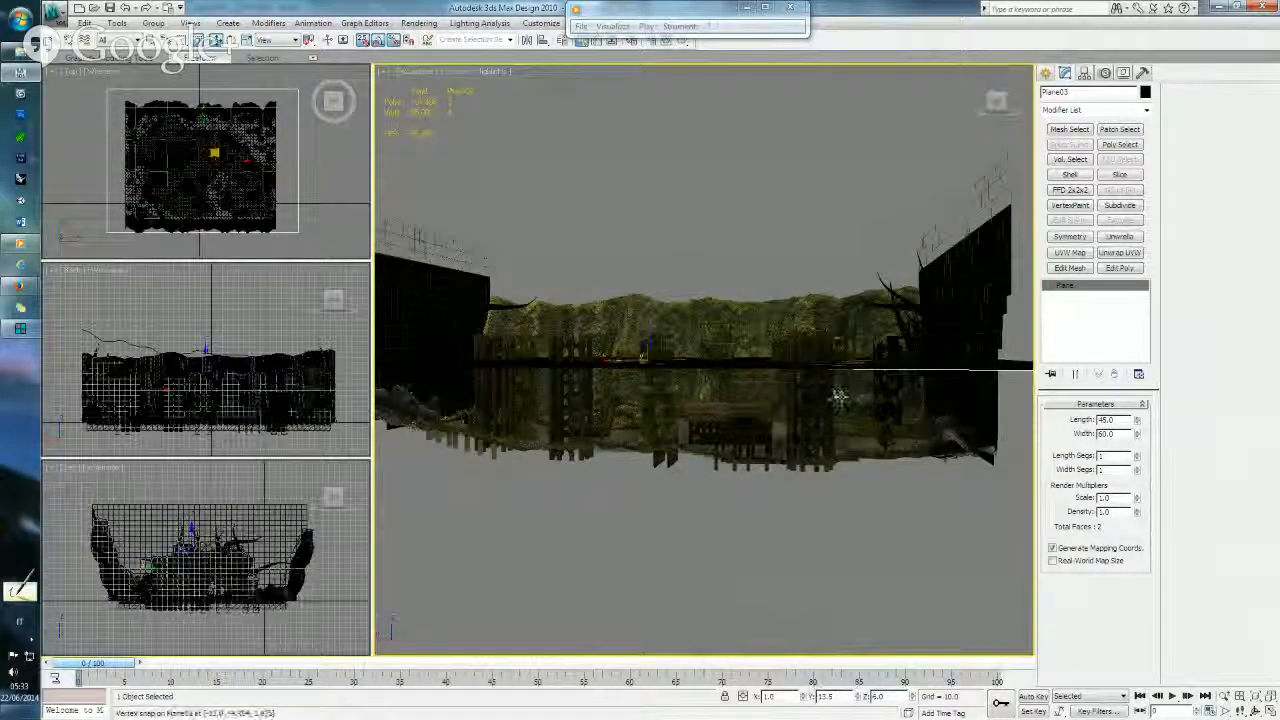
pyautogui.keyDown('alt'); pyautogui.moveTo(714, 273); pyautogui.dragTo(717, 279, button='middle'); pyautogui.keyUp('alt')
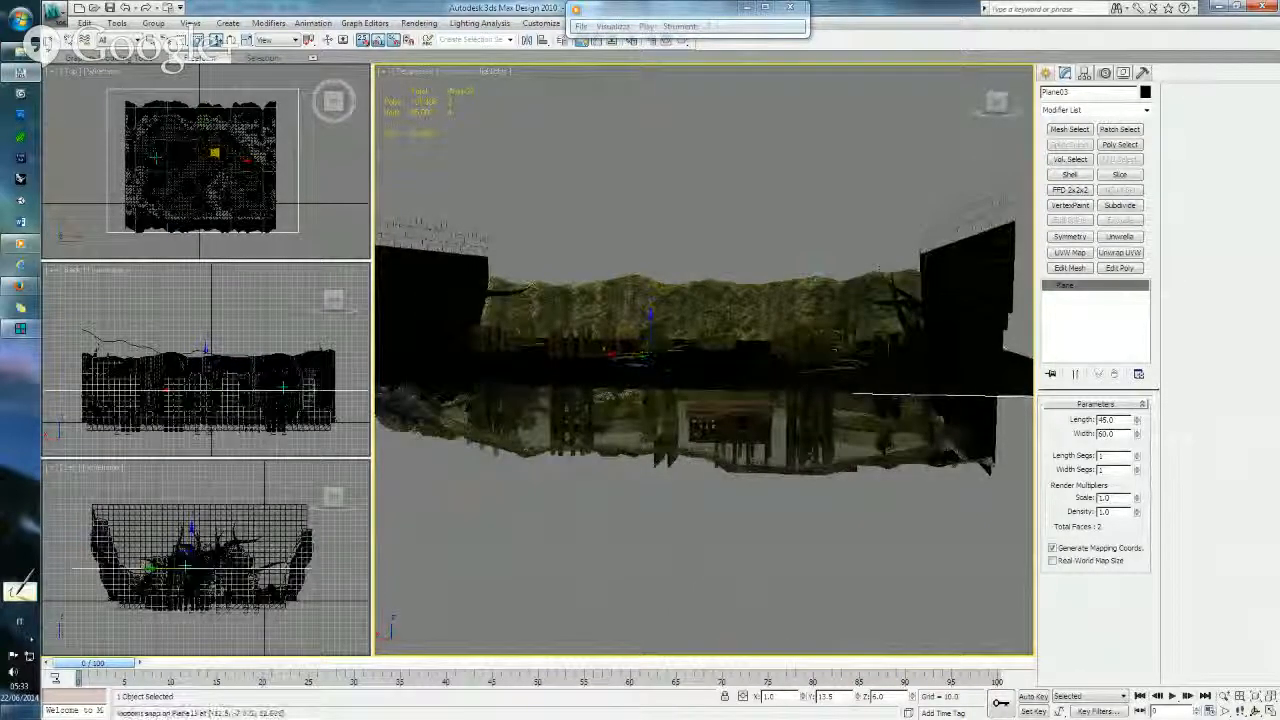
# - Examine the level's ground and structures below the raised plane up close, and the whole plane from above
pyautogui.keyDown('alt'); pyautogui.moveTo(815, 287); pyautogui.dragTo(732, 357, button='middle'); pyautogui.keyUp('alt')
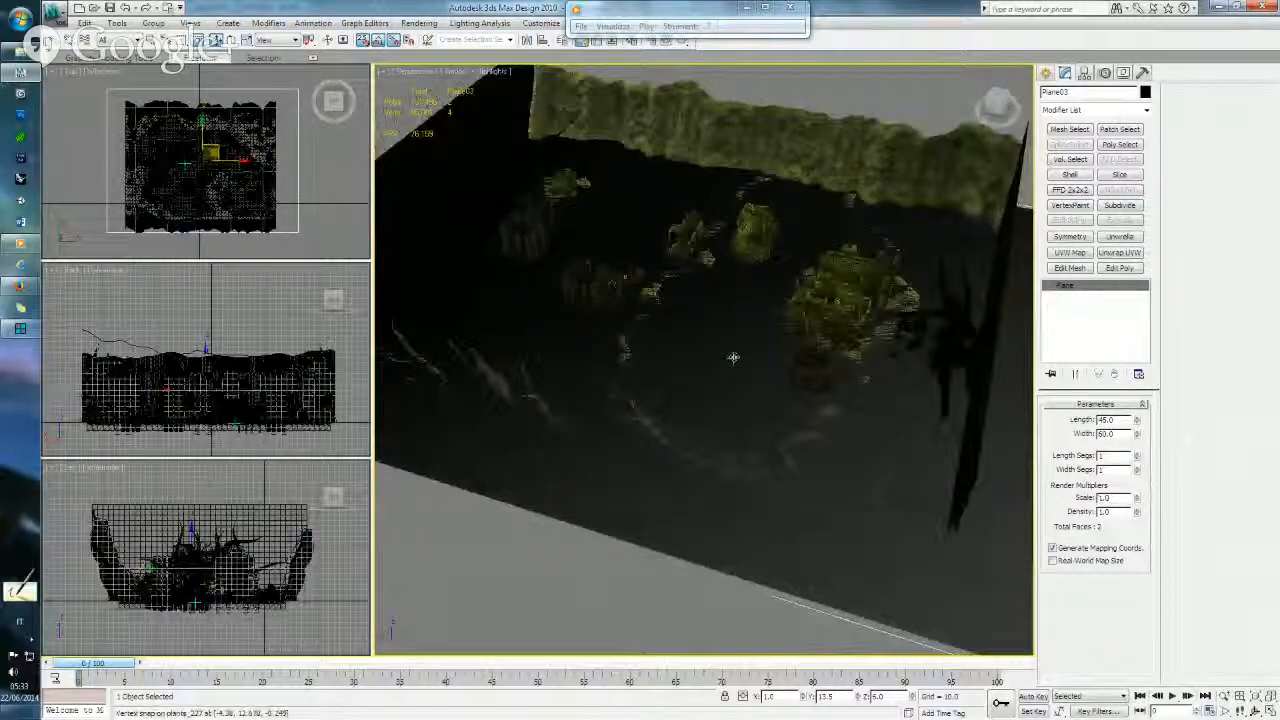
pyautogui.keyDown('alt'); pyautogui.moveTo(711, 322); pyautogui.dragTo(738, 315, button='middle'); pyautogui.keyUp('alt')
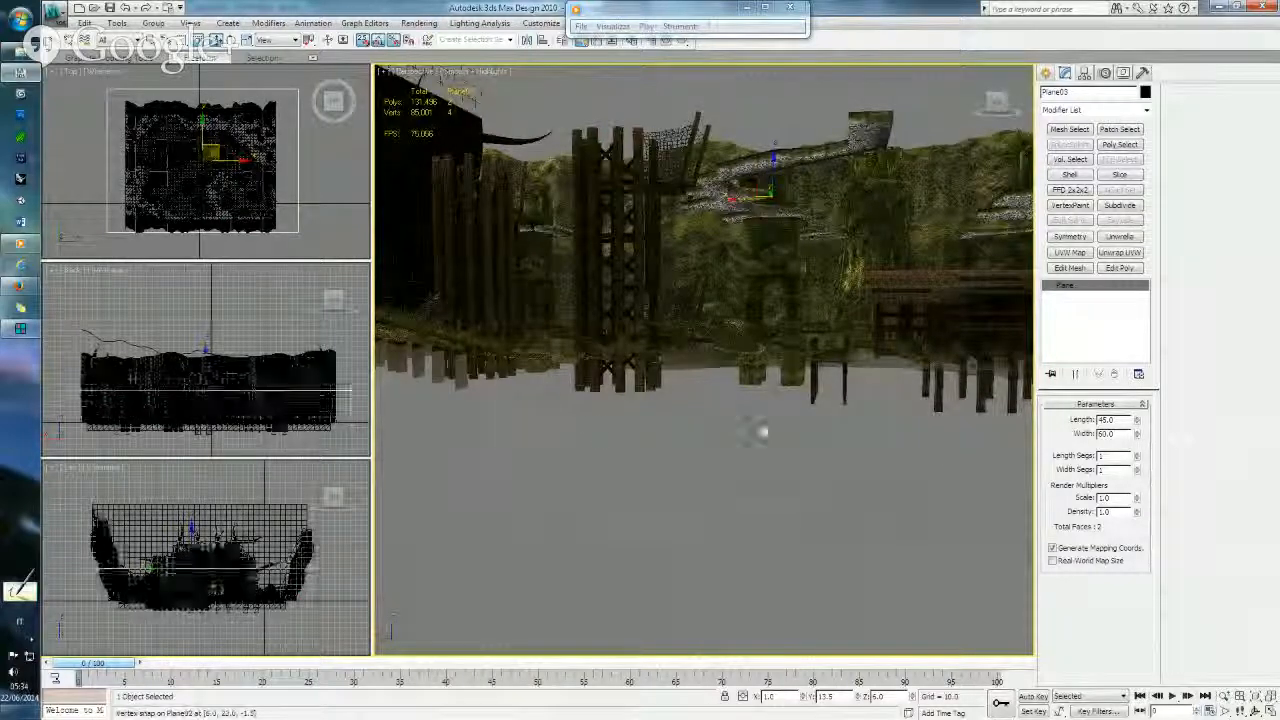
pyautogui.scroll(2, 720, 393)
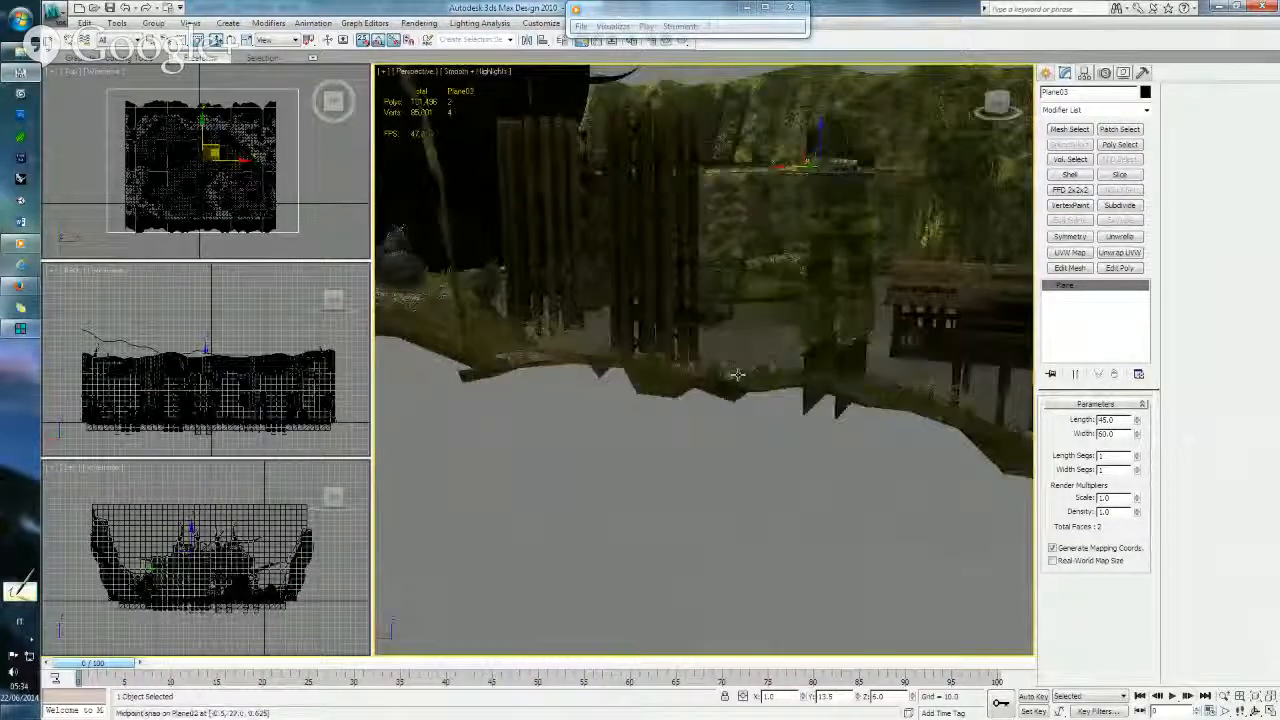
pyautogui.scroll(-4, 711, 386)
pyautogui.moveTo(730, 364)
pyautogui.keyDown('alt'); pyautogui.mouseDown(button='middle')
pyautogui.moveTo(700, 376)
pyautogui.moveTo(720, 371)
pyautogui.mouseUp(button='middle'); pyautogui.keyUp('alt')
pyautogui.scroll(-2, 720, 371)
pyautogui.keyDown('alt'); pyautogui.moveTo(648, 393); pyautogui.dragTo(737, 404, button='middle'); pyautogui.keyUp('alt')
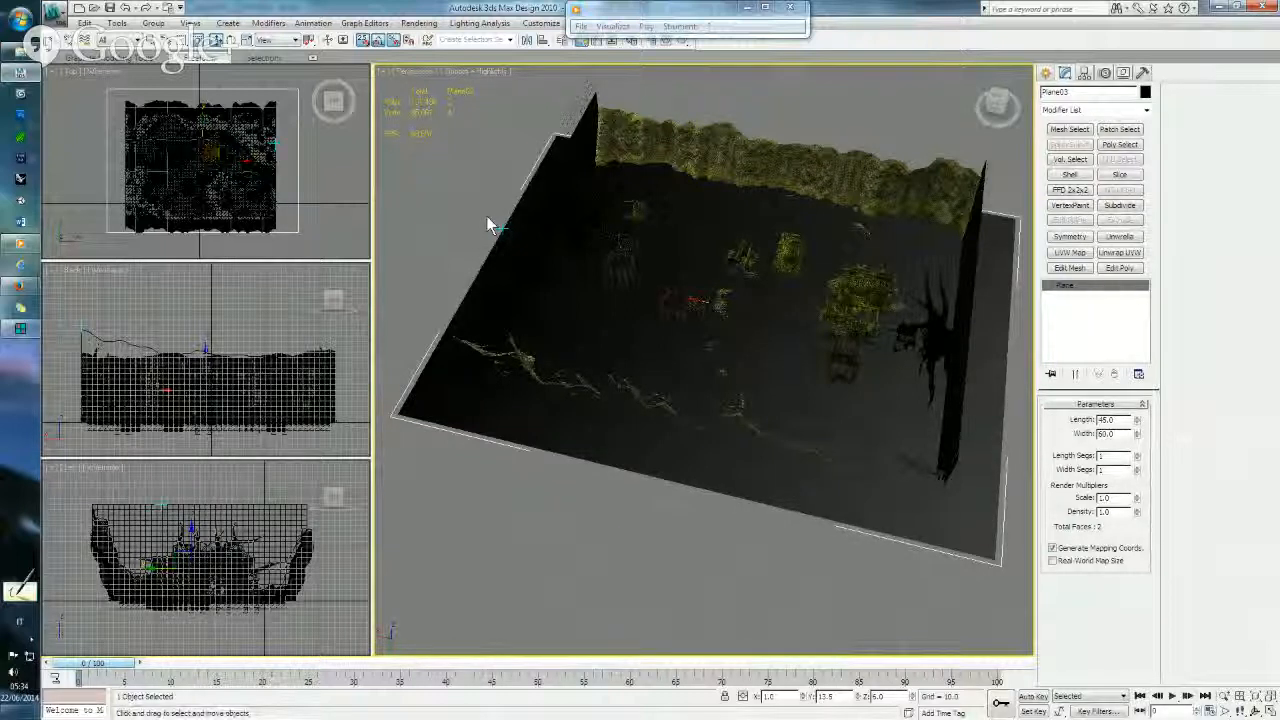
pyautogui.hotkey('ctrl', 's')
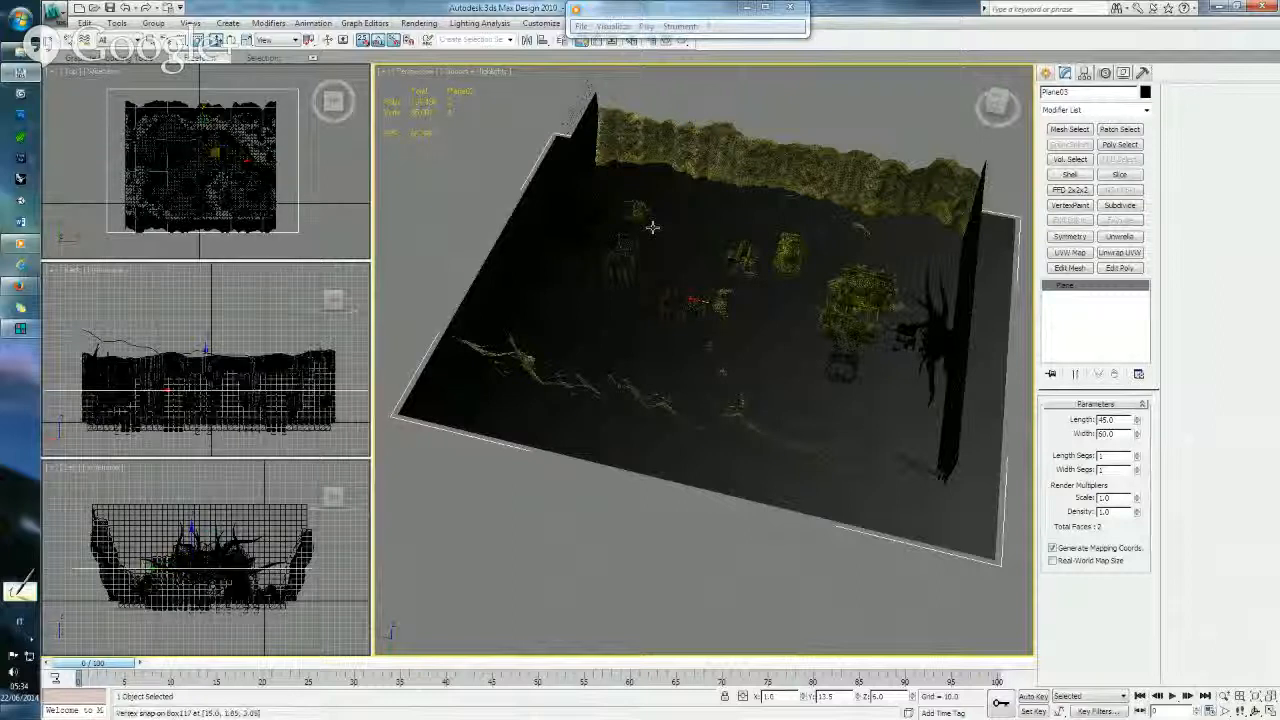
# - Display the raised plane as see-through and show edged faces on the level
pyautogui.keyDown('alt'); pyautogui.moveTo(660, 234); pyautogui.dragTo(675, 245, button='middle'); pyautogui.keyUp('alt')
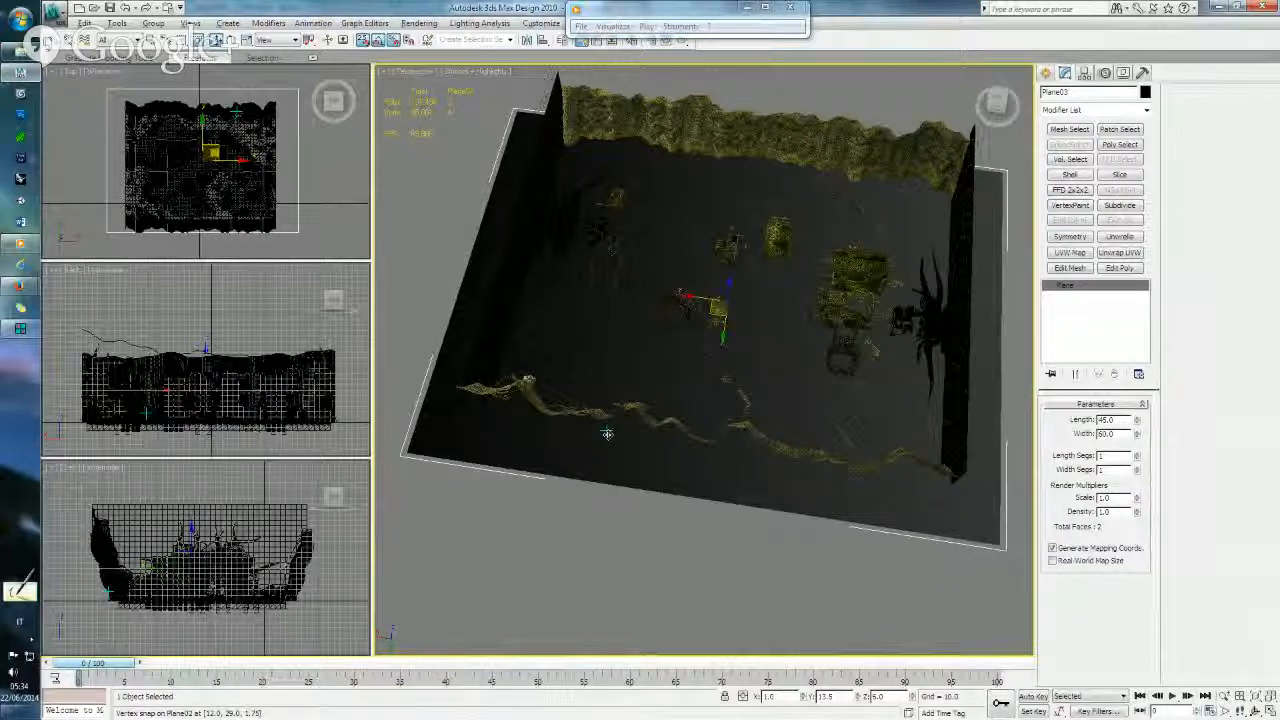
pyautogui.hotkey('alt', 'x')
pyautogui.keyDown('alt'); pyautogui.moveTo(648, 395); pyautogui.dragTo(619, 325, button='middle'); pyautogui.keyUp('alt')
pyautogui.hotkey('ctrl', 's')
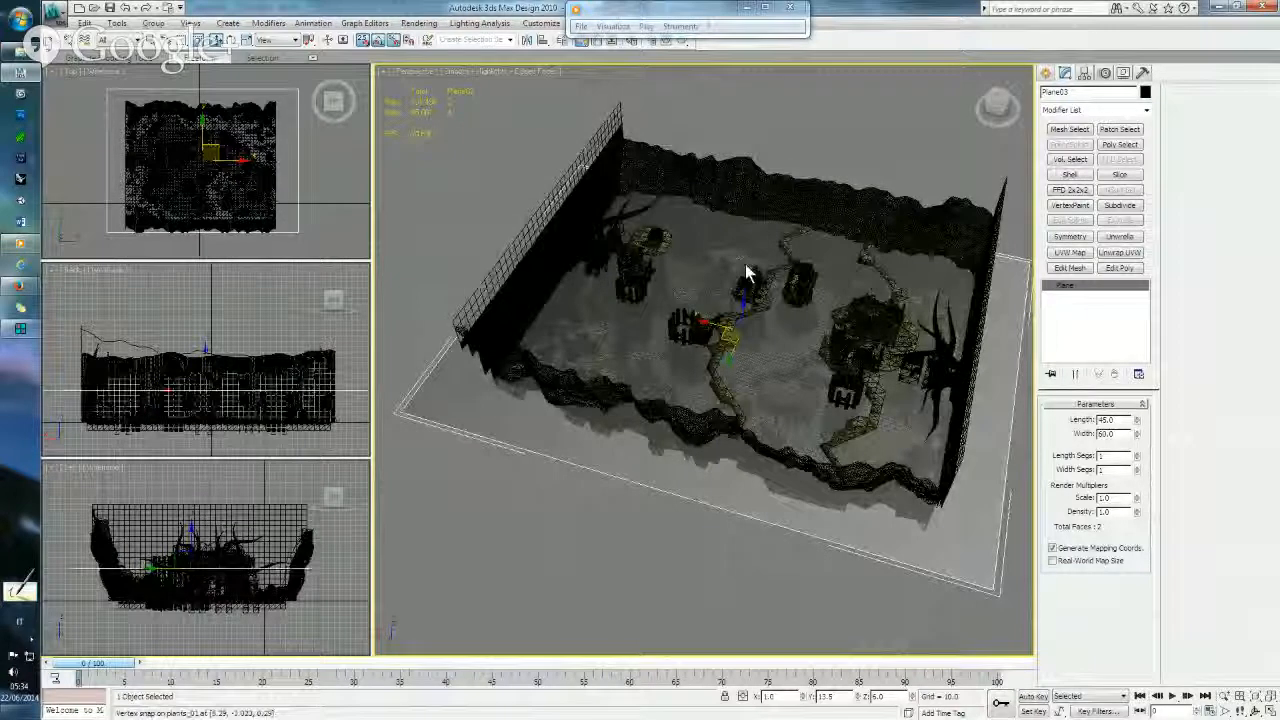
# - Switch to NG Room Edit, show the 2D map and select the empty room slot 2
pyautogui.click(20, 329)
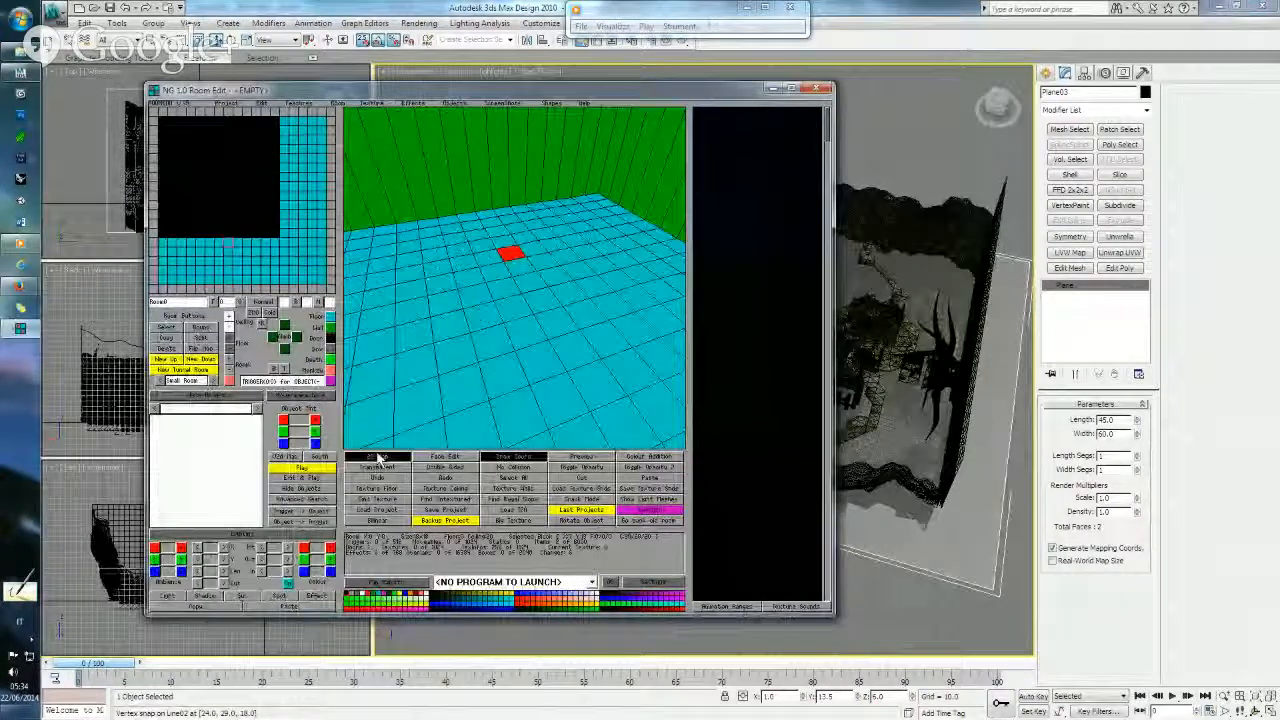
pyautogui.click(378, 457)
pyautogui.click(168, 328)
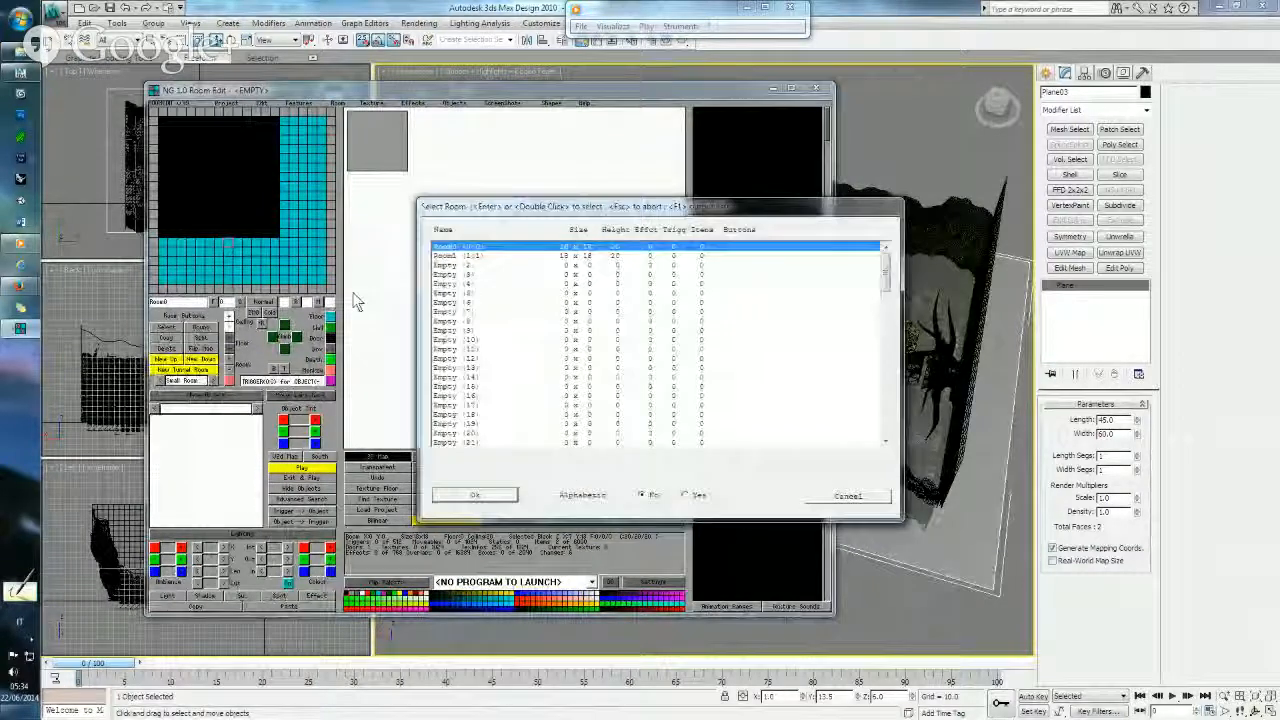
pyautogui.click(474, 266)
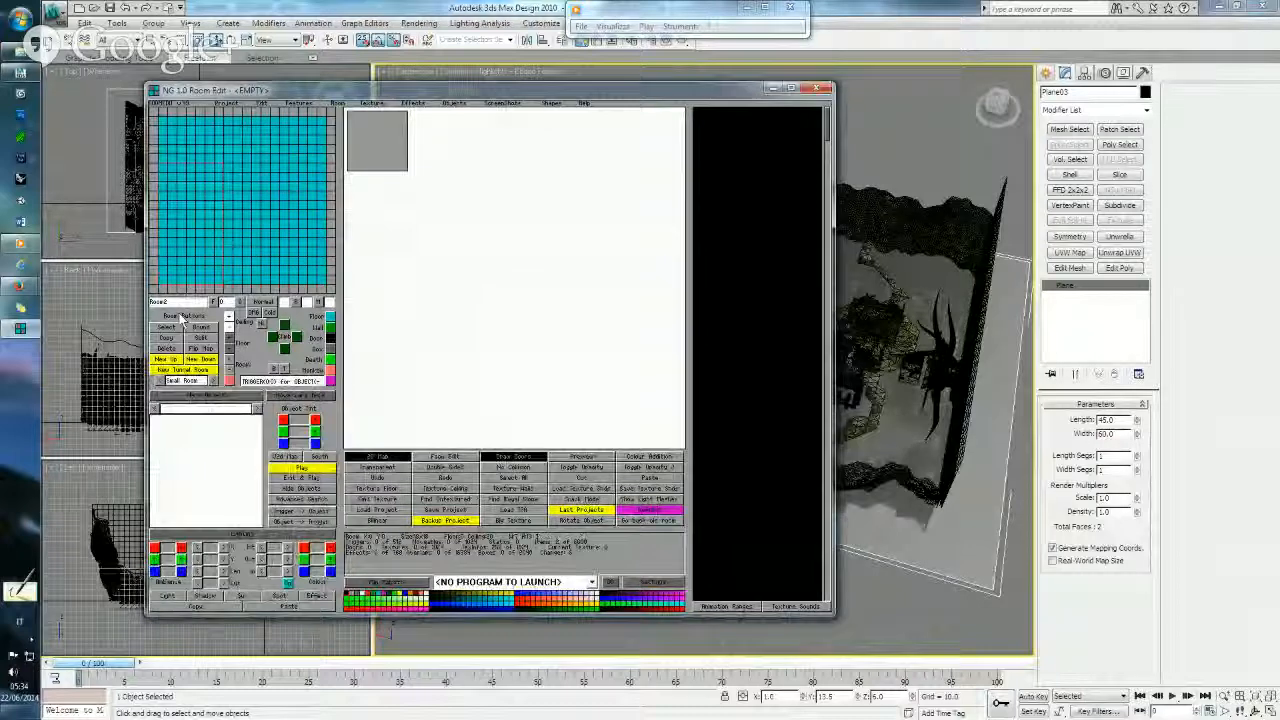
# - Place a smaller Room2 against the side of Room0 in the 2D map and add a door along their shared wall
pyautogui.click(366, 142)
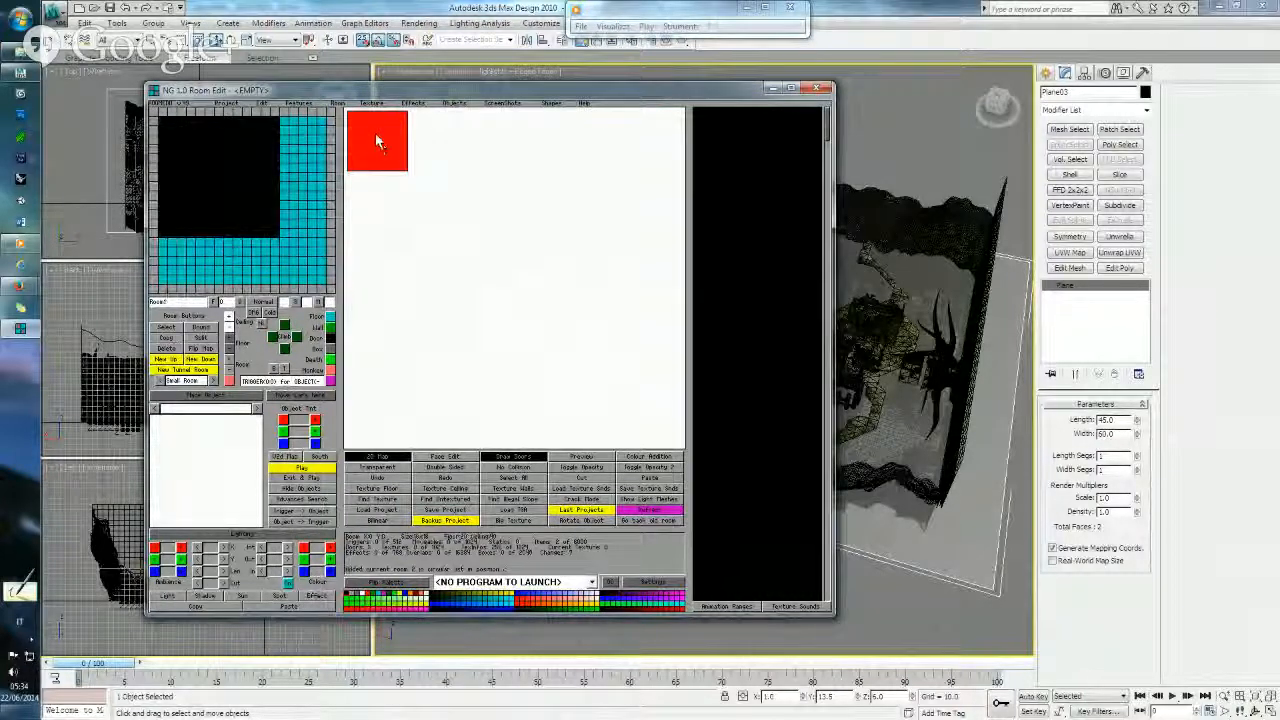
pyautogui.moveTo(364, 142); pyautogui.dragTo(471, 146)
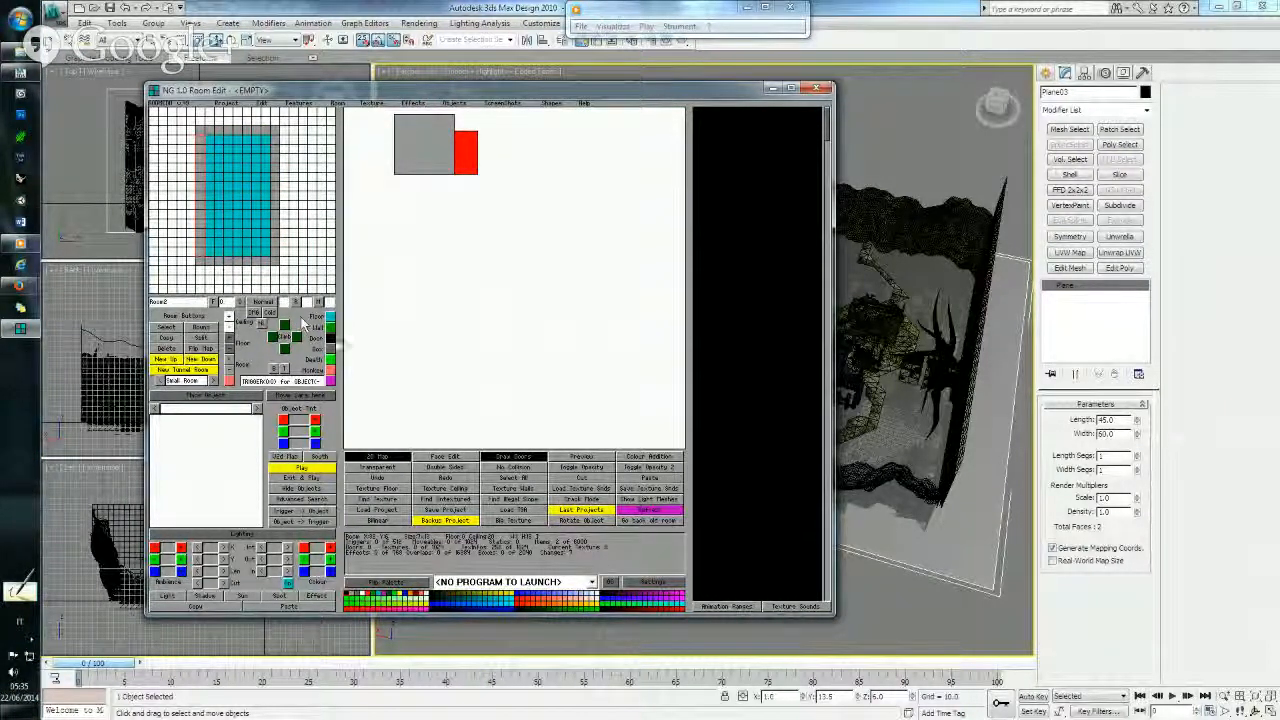
pyautogui.click(355, 427)
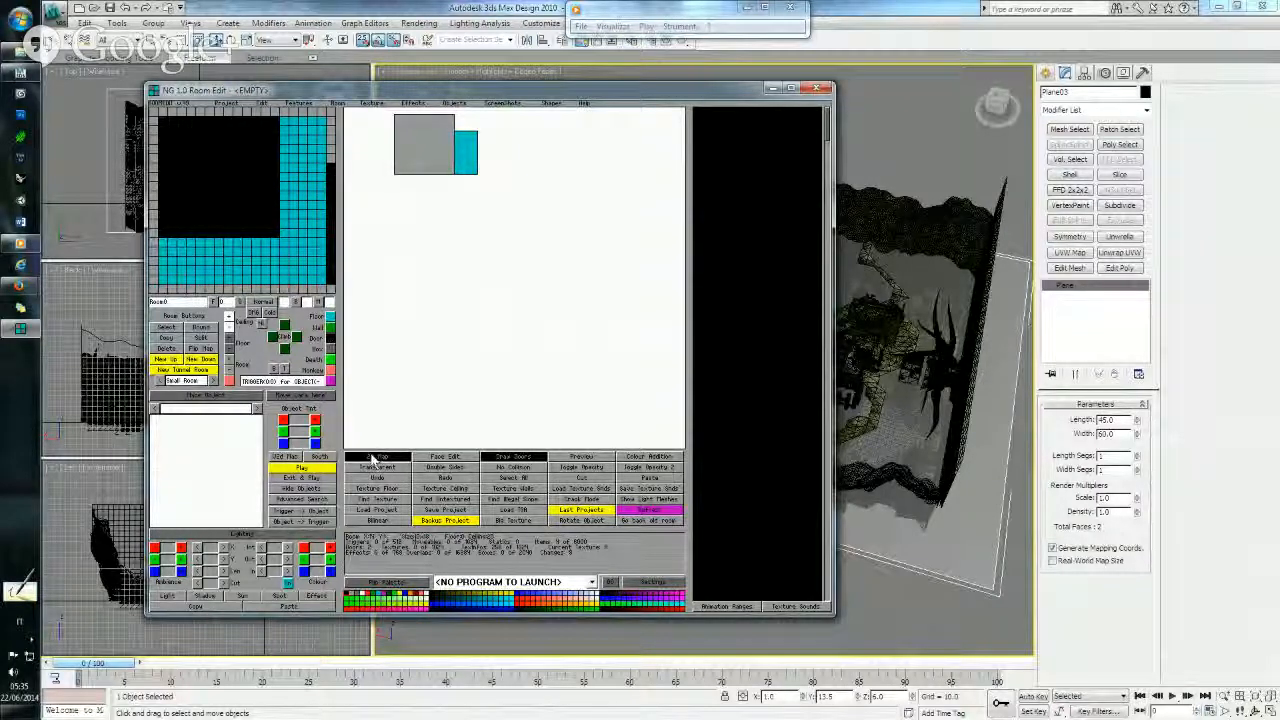
# - Examine the doorway from inside Room0 in the 3D view and go through it into Room2
pyautogui.click(371, 457)
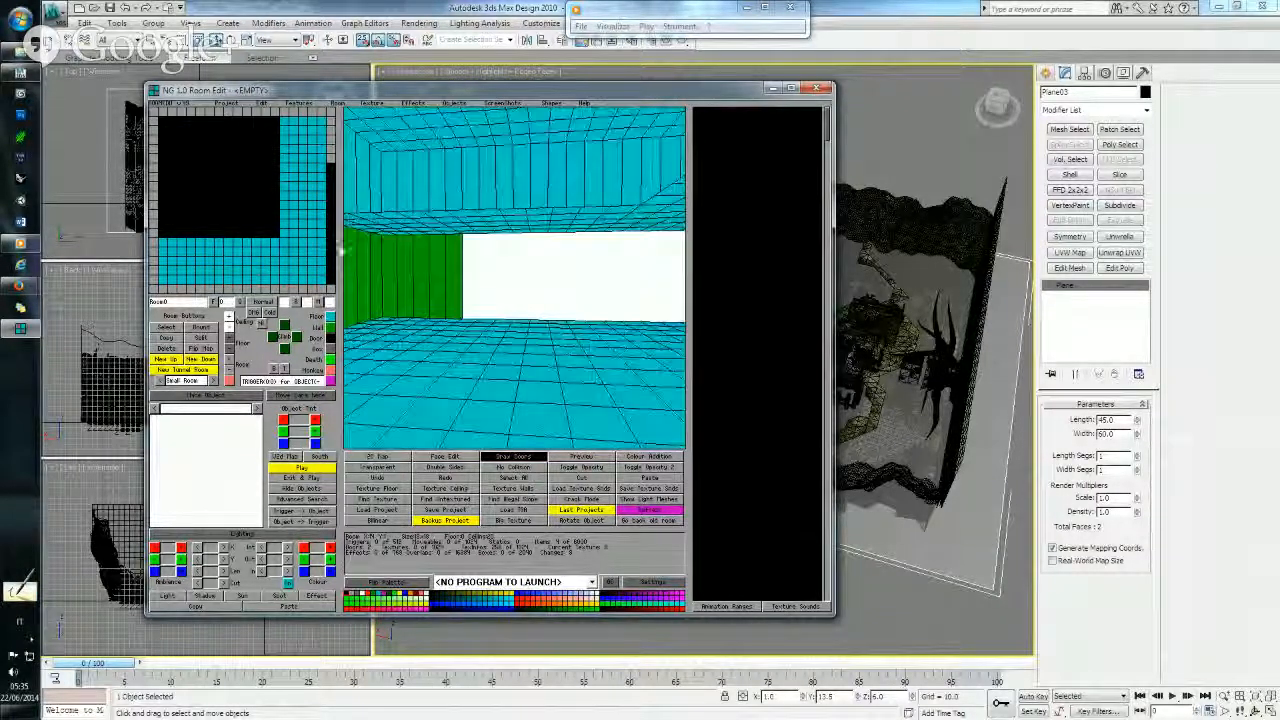
pyautogui.click(591, 467)
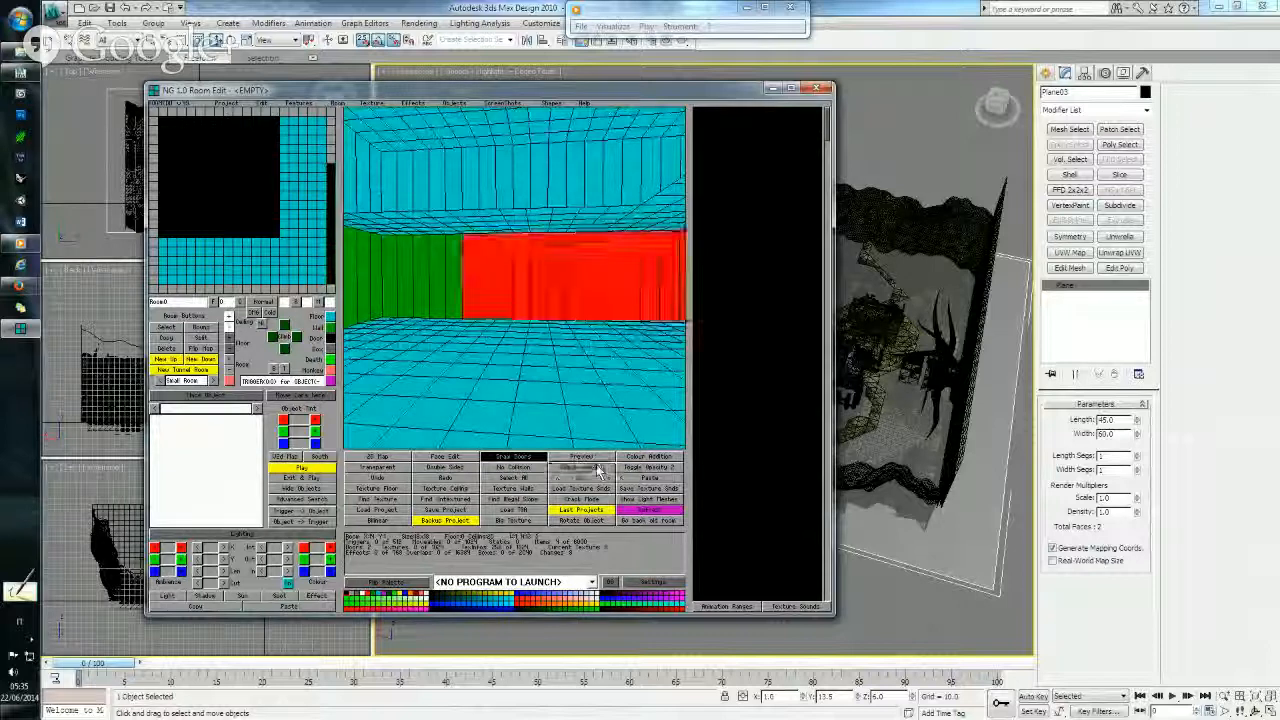
pyautogui.click(591, 467)
pyautogui.press('Right')
pyautogui.press('Right')
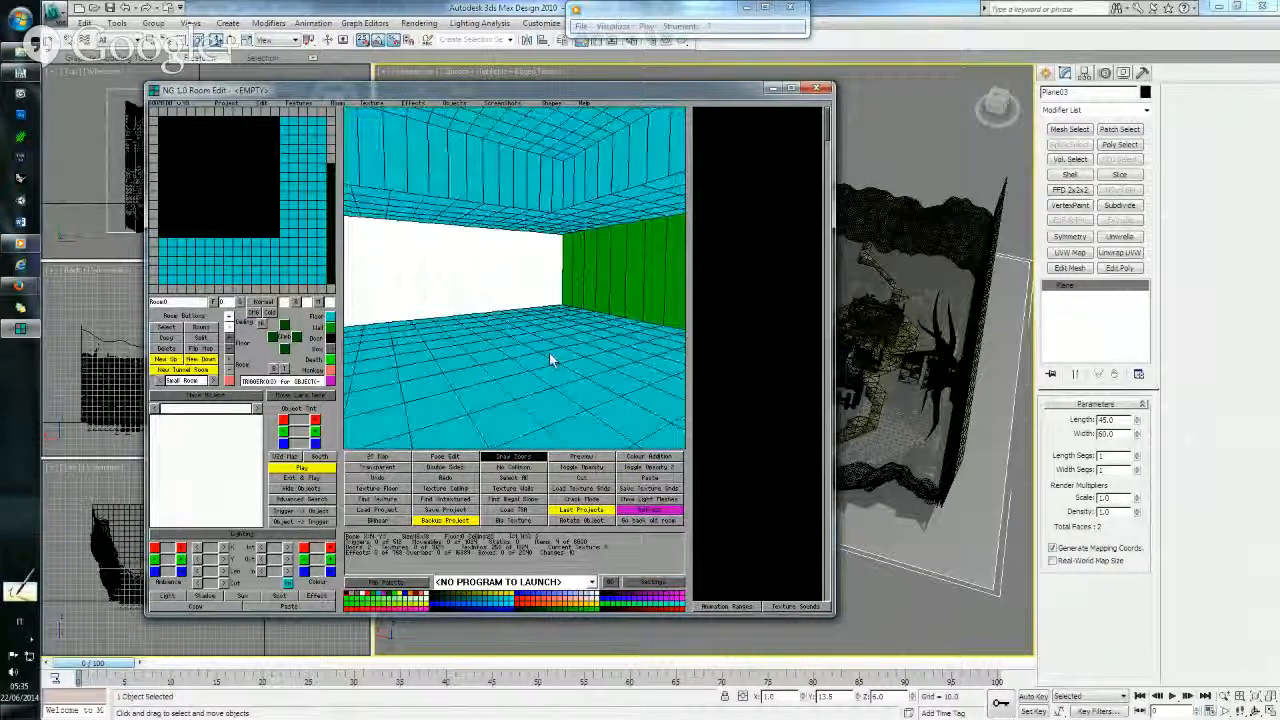
pyautogui.press('Left')
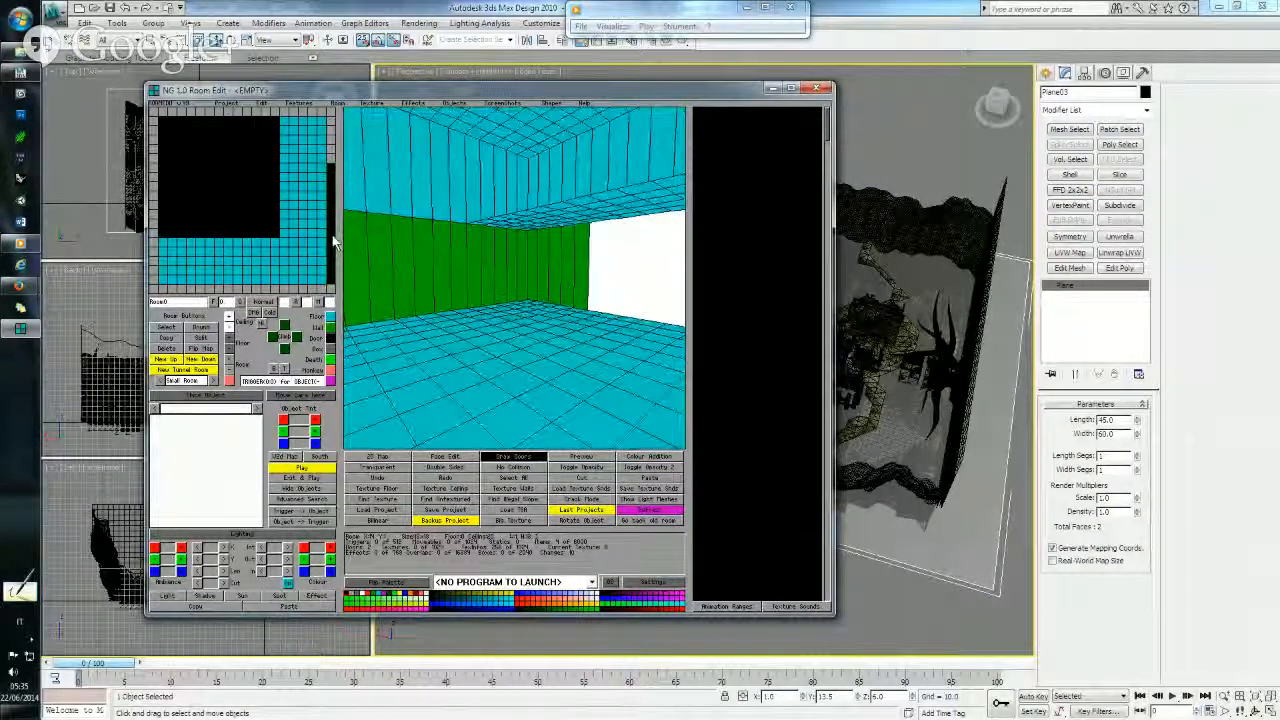
pyautogui.click(328, 243)
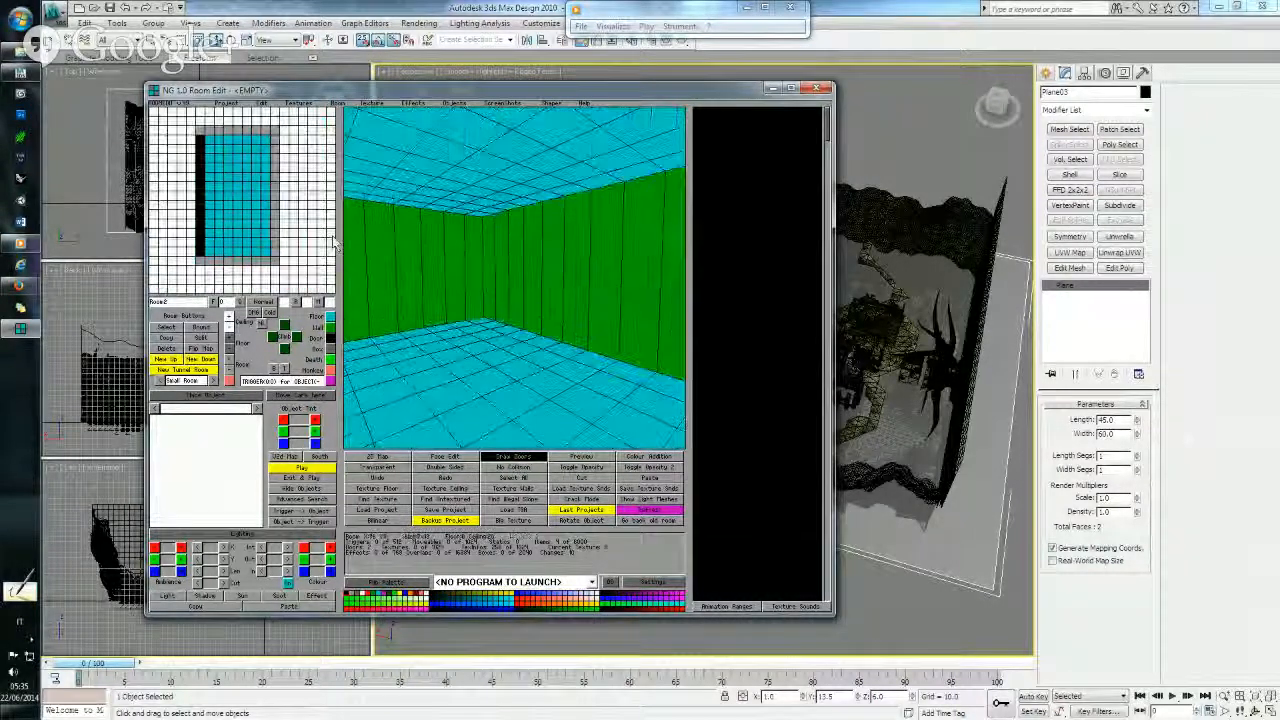
# - Return to the 2D map and examine the border where Room0 and Room2 meet
pyautogui.click(377, 456)
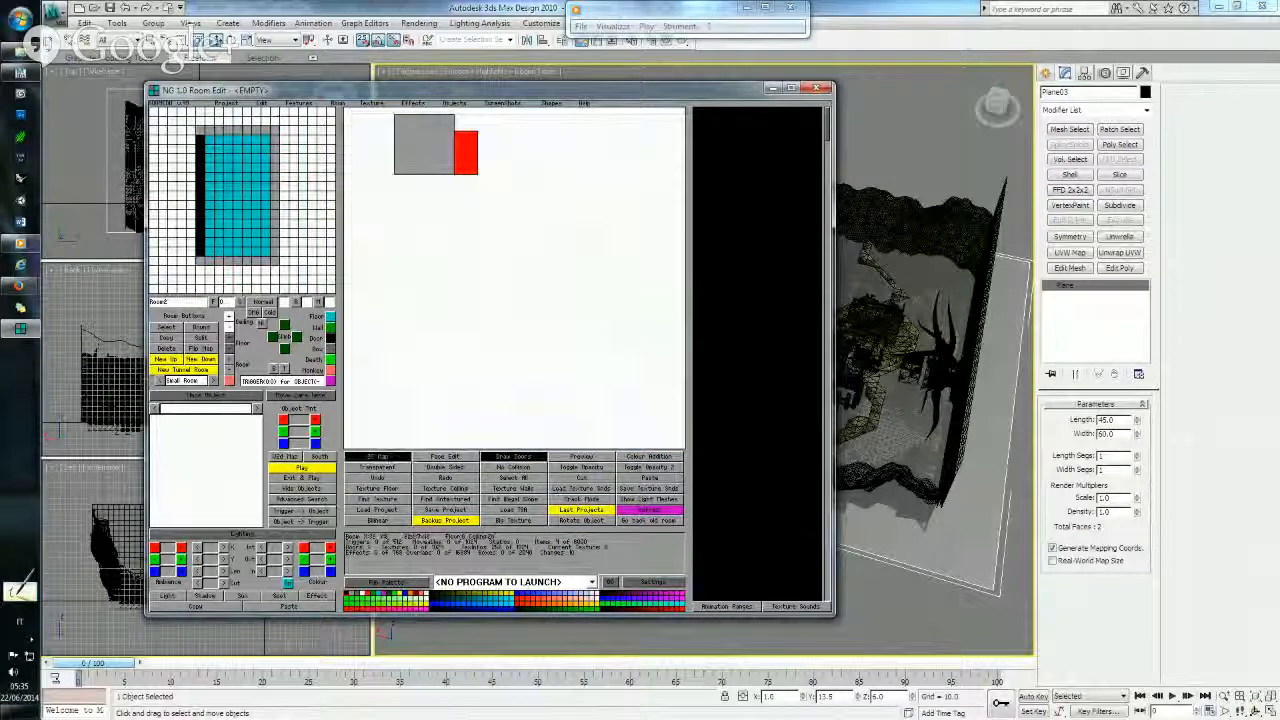
pyautogui.click(420, 152)
pyautogui.click(463, 157)
pyautogui.click(451, 147)
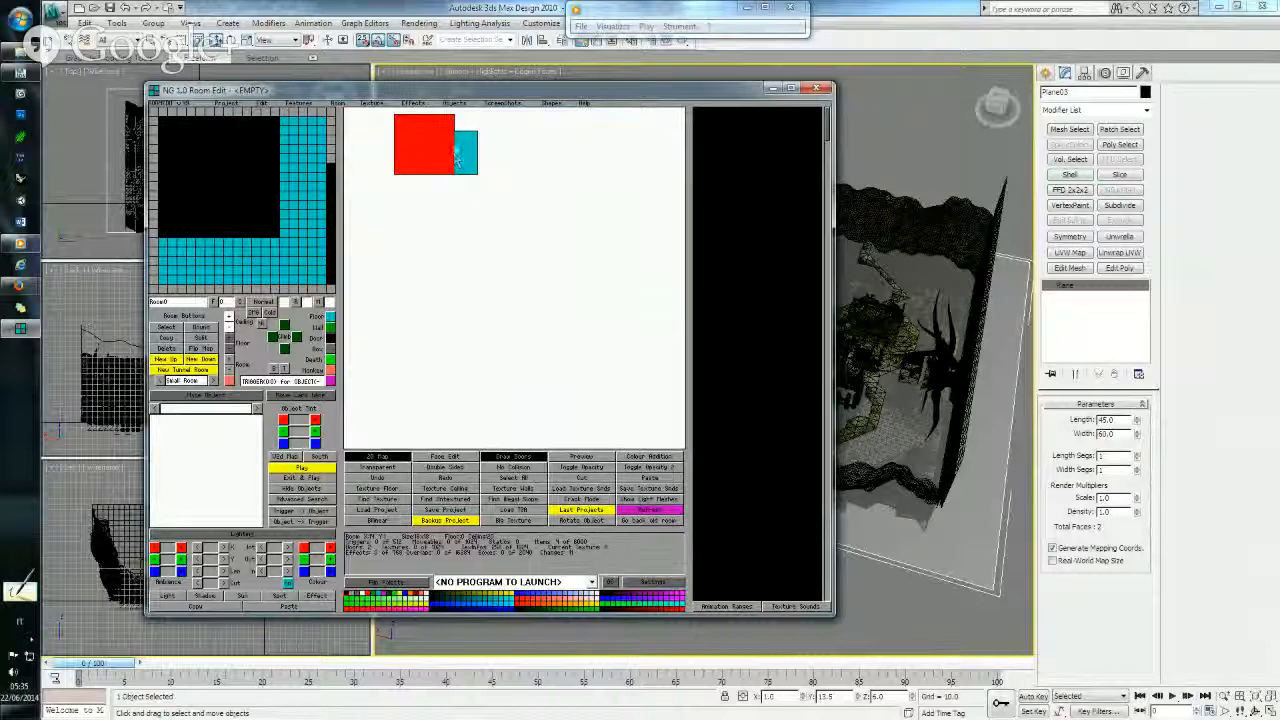
# - Return to 3ds Max and draw a vertical plane about 20 wide and 8 long beside the level in the left view
pyautogui.click(535, 9)
pyautogui.keyDown('alt'); pyautogui.moveTo(634, 232); pyautogui.dragTo(648, 313, button='middle'); pyautogui.keyUp('alt')
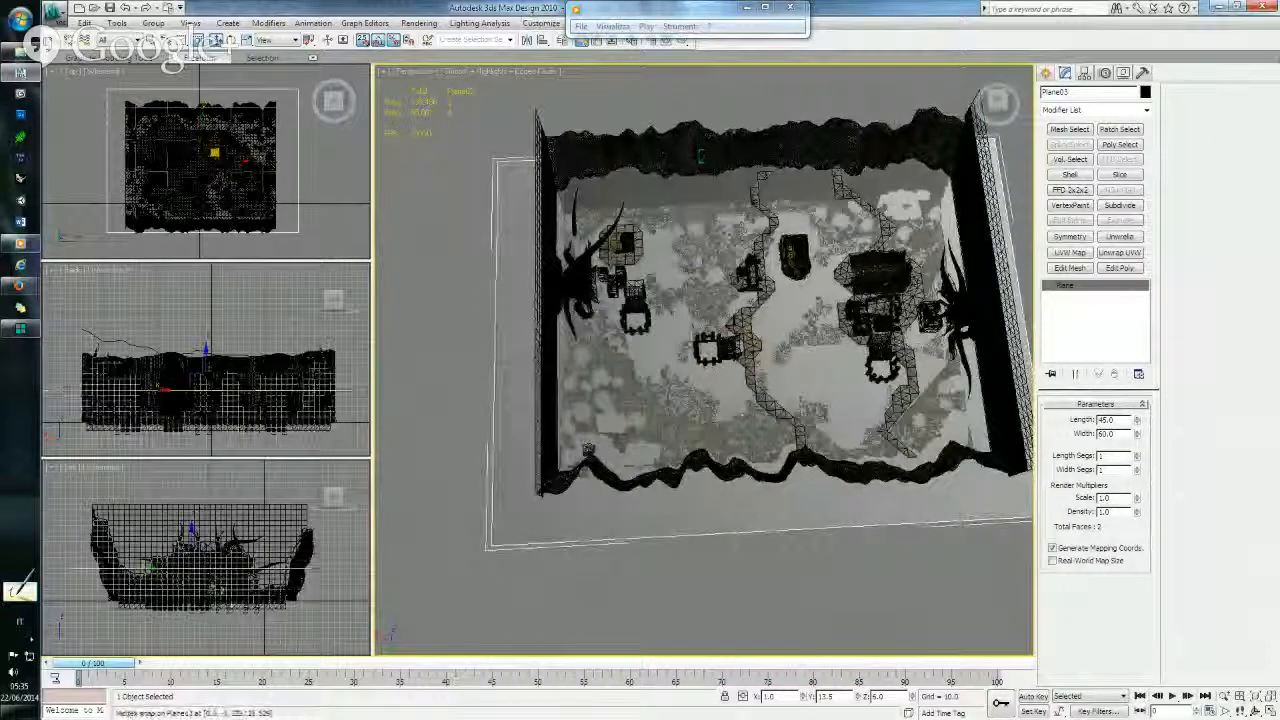
pyautogui.click(1046, 73)
pyautogui.click(1121, 216)
pyautogui.moveTo(194, 563); pyautogui.dragTo(302, 504, button='middle')
pyautogui.scroll(4, 251, 540)
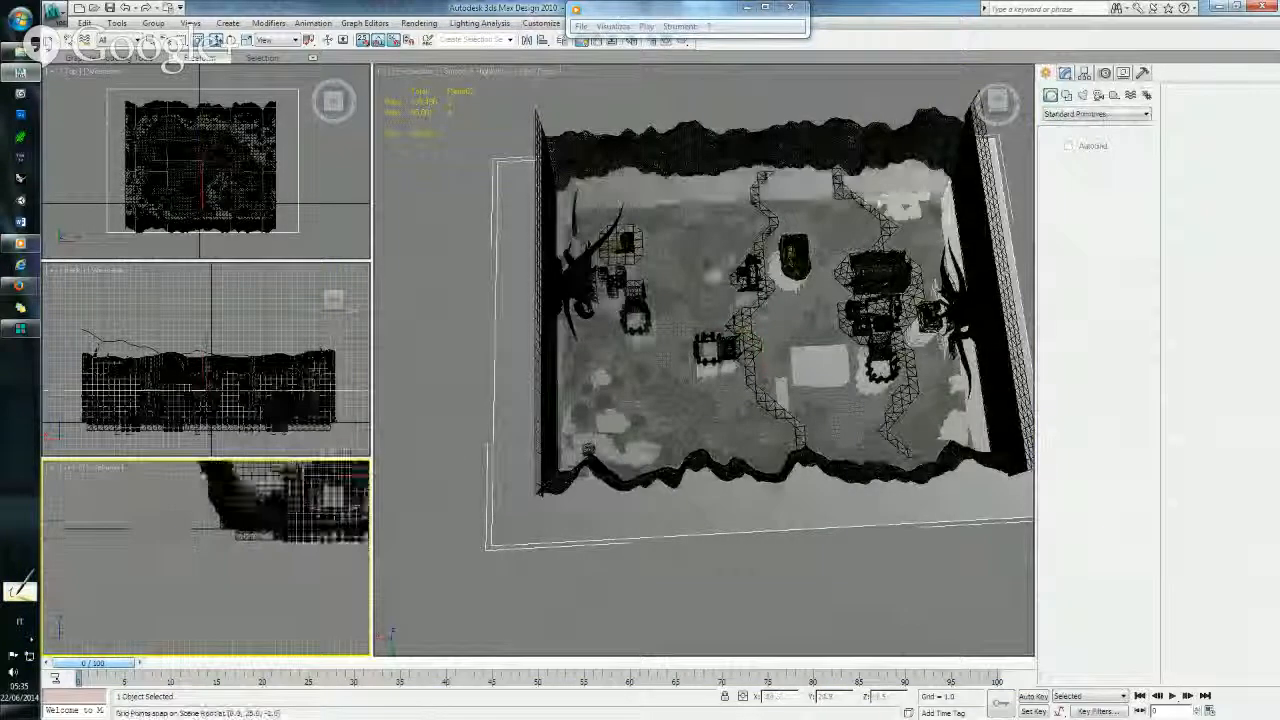
pyautogui.moveTo(168, 523); pyautogui.dragTo(304, 563, button='middle')
pyautogui.moveTo(295, 500); pyautogui.dragTo(72, 582)
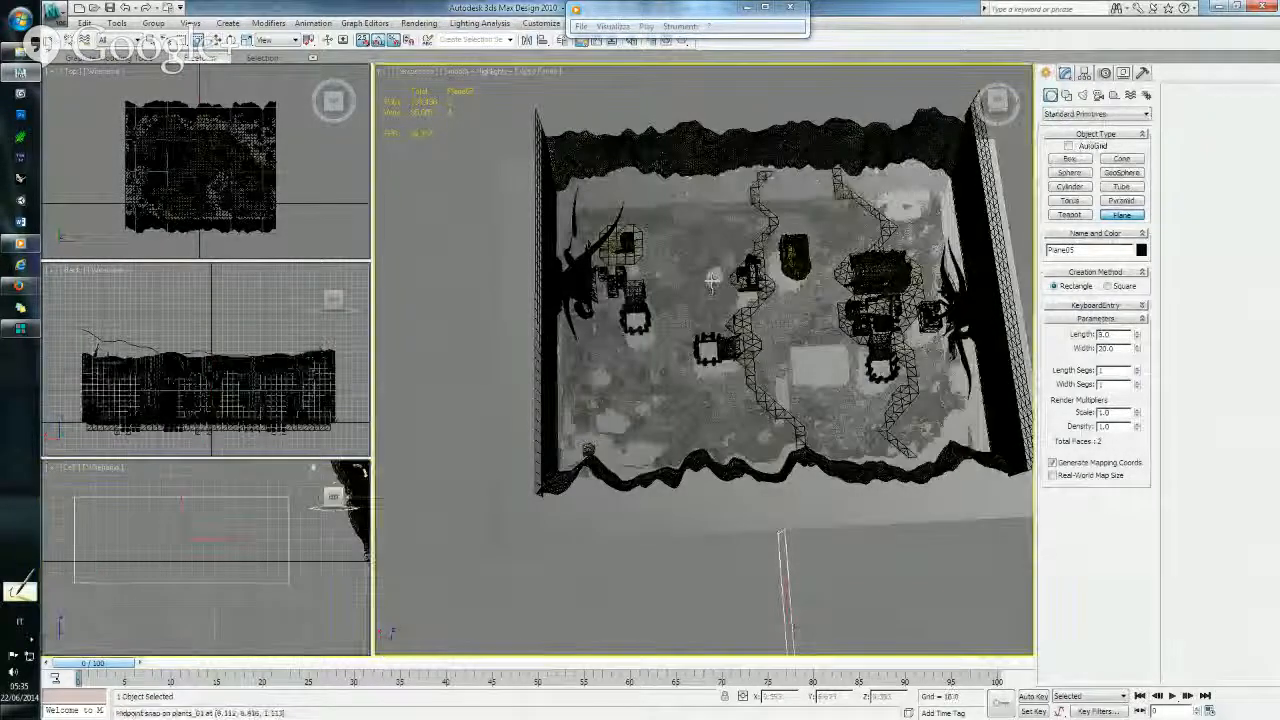
# - Rotate the vertical plane a quarter turn in the top view so it runs parallel to the level's long side
pyautogui.scroll(-5, 759, 342)
pyautogui.keyDown('alt'); pyautogui.moveTo(759, 342); pyautogui.dragTo(724, 356, button='middle'); pyautogui.keyUp('alt')
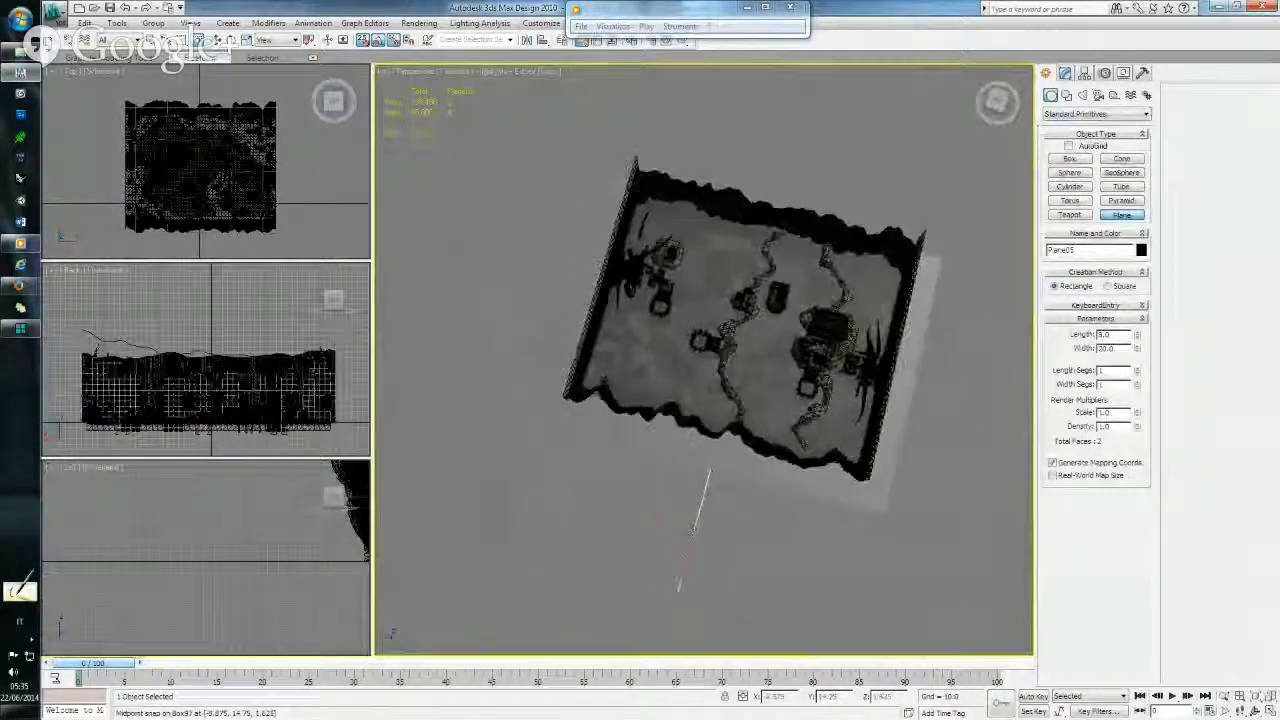
pyautogui.click(231, 41)
pyautogui.moveTo(218, 88); pyautogui.dragTo(222, 157, button='middle')
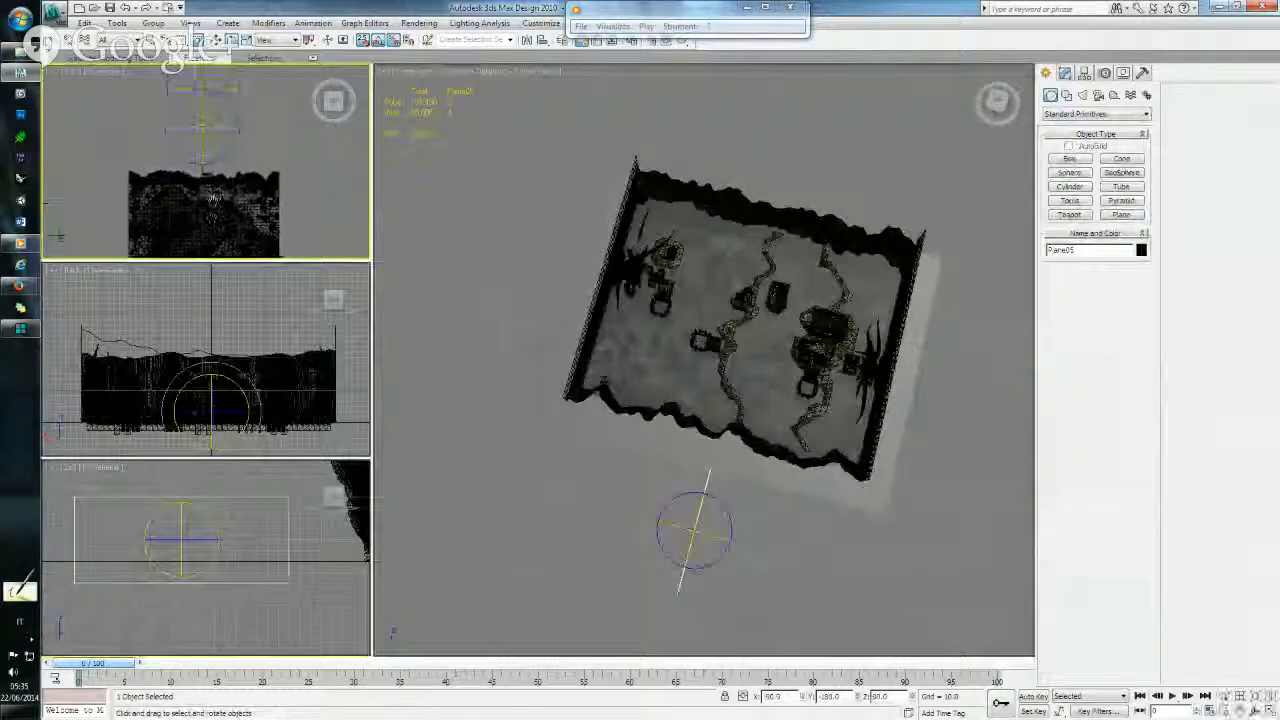
pyautogui.moveTo(224, 156); pyautogui.dragTo(269, 117)
pyautogui.keyDown('alt'); pyautogui.moveTo(568, 240); pyautogui.dragTo(600, 242, button='middle'); pyautogui.keyUp('alt')
# - Move the vertical plane into the swamp level, across the area beside the walkway
pyautogui.click(200, 40)
pyautogui.moveTo(497, 208); pyautogui.dragTo(494, 195, button='middle')
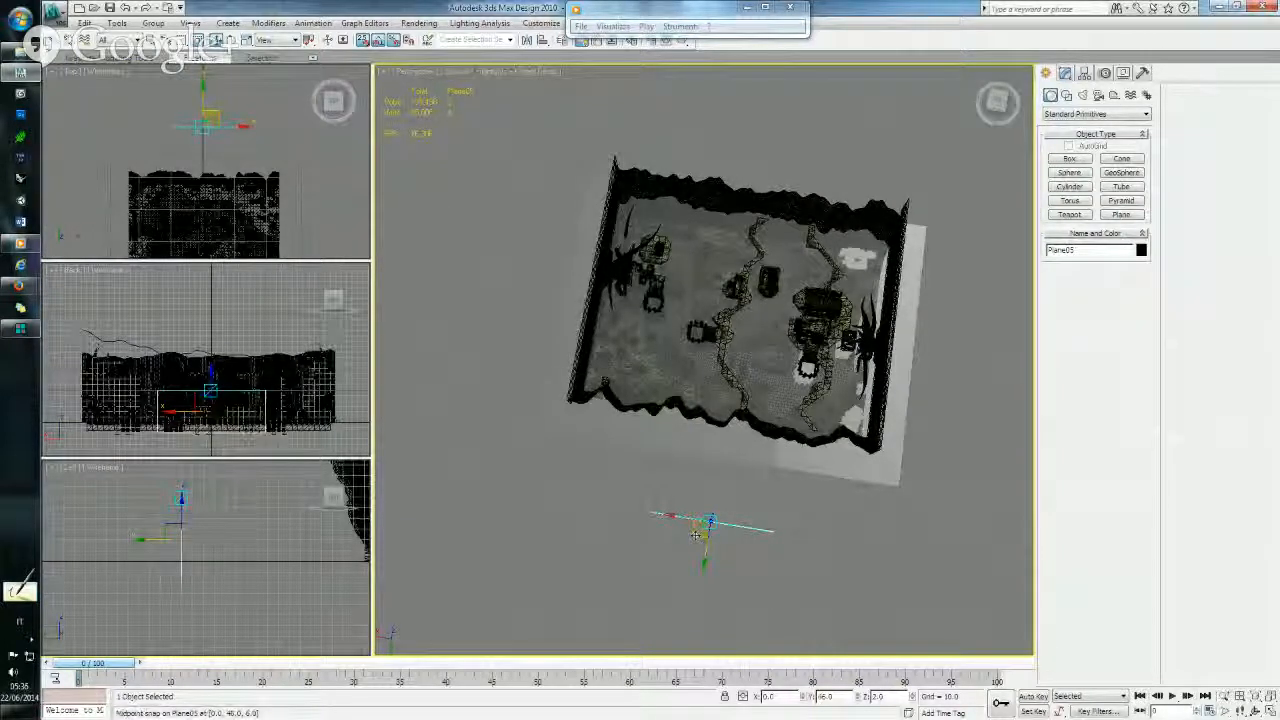
pyautogui.moveTo(648, 343); pyautogui.dragTo(650, 316)
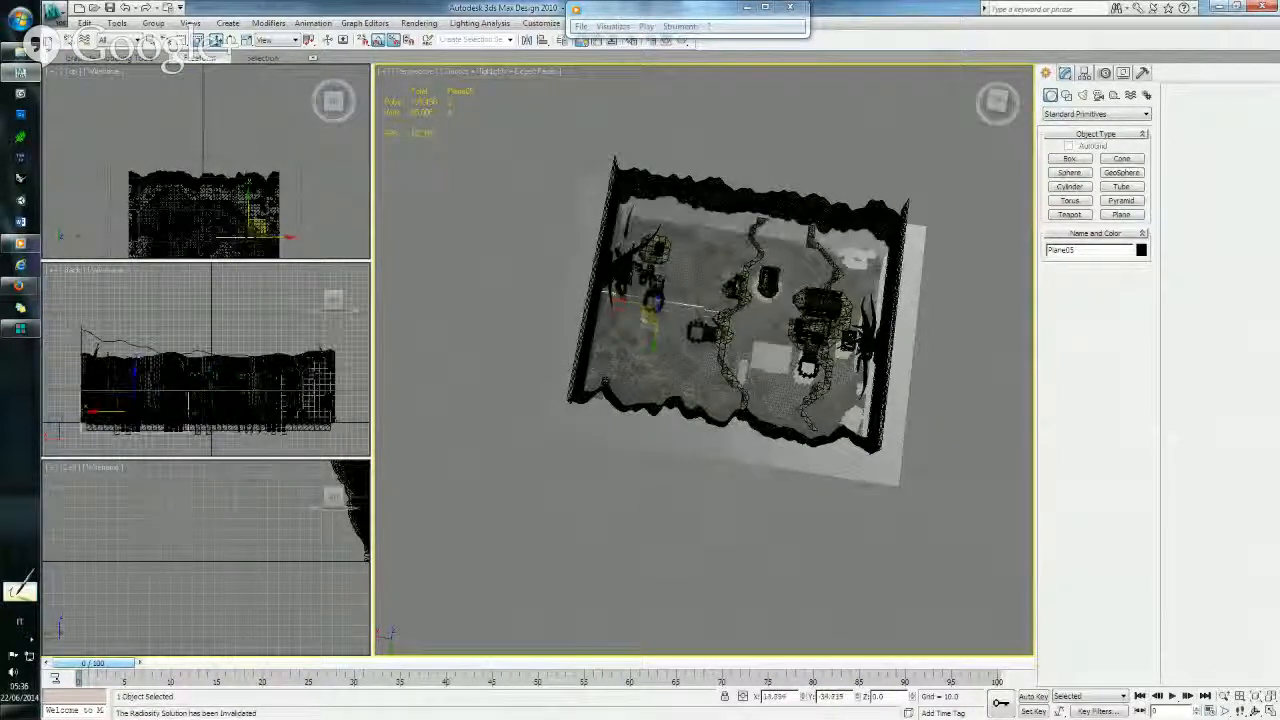
# - Move the vertical plane sideways inside the level until it stands in the open area beside the wooden platforms
pyautogui.moveTo(633, 361); pyautogui.dragTo(626, 369)
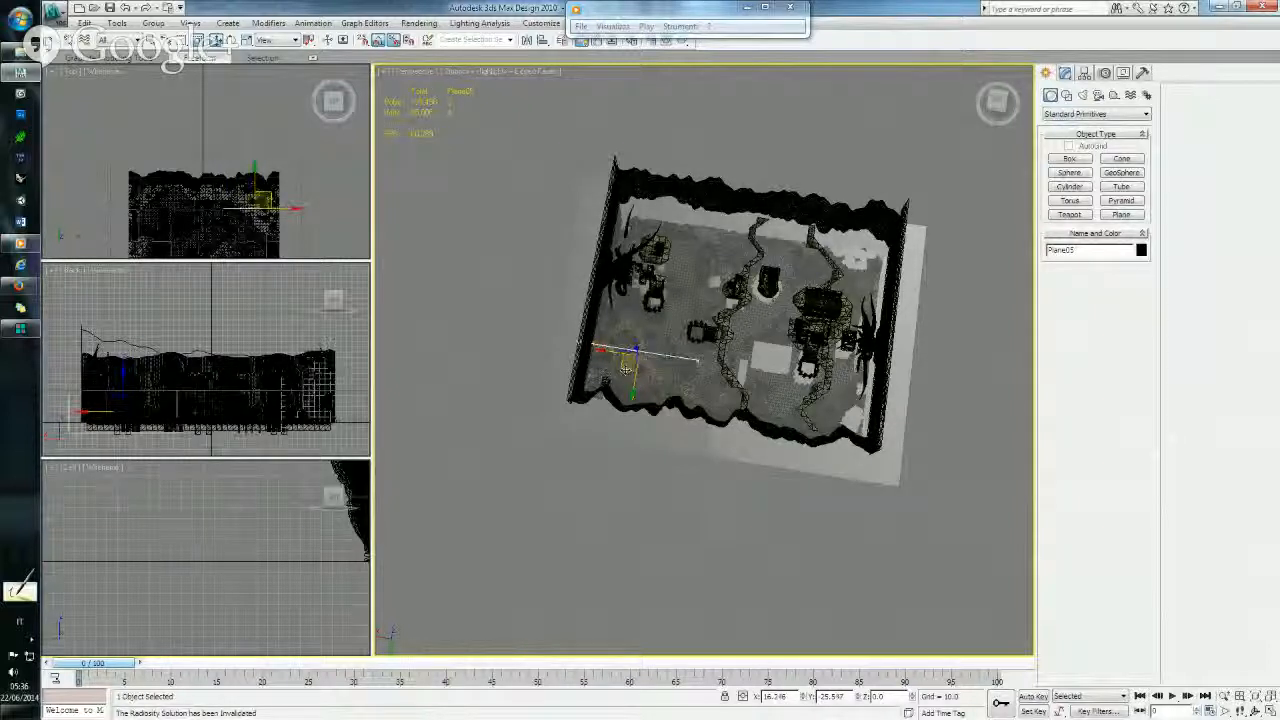
pyautogui.press('z')
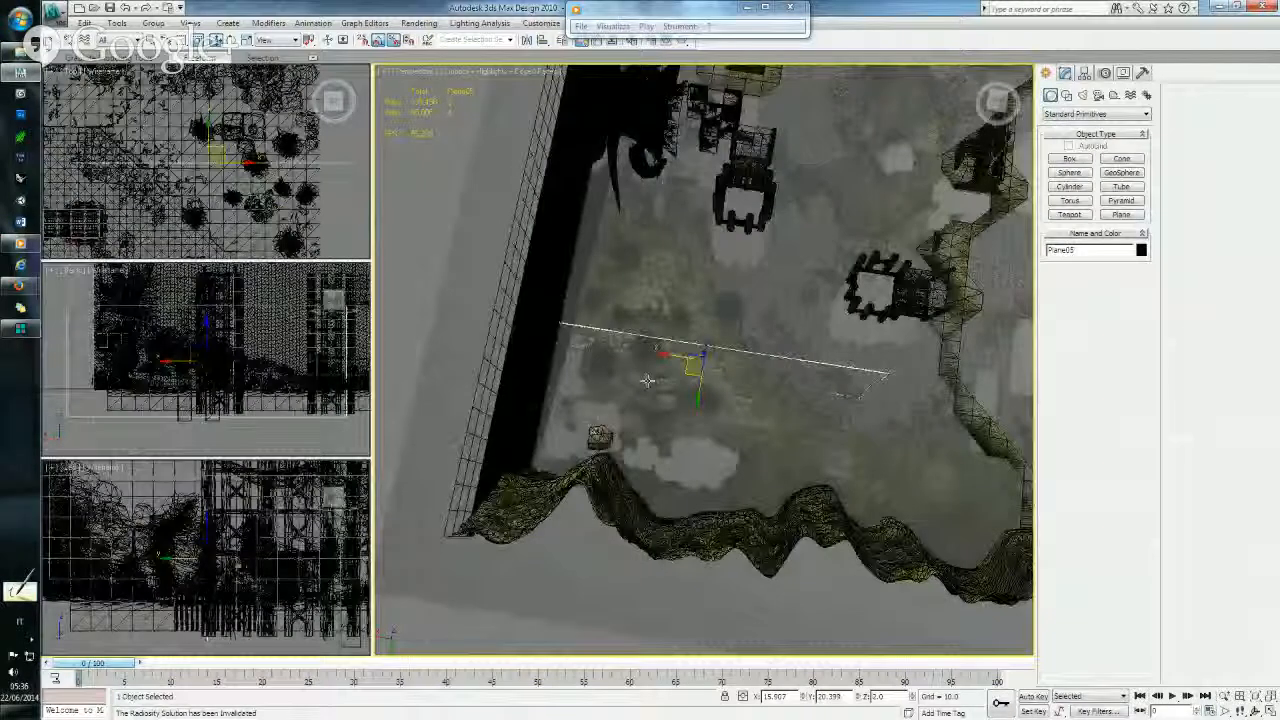
pyautogui.keyDown('alt'); pyautogui.moveTo(646, 380); pyautogui.dragTo(573, 307, button='middle'); pyautogui.keyUp('alt')
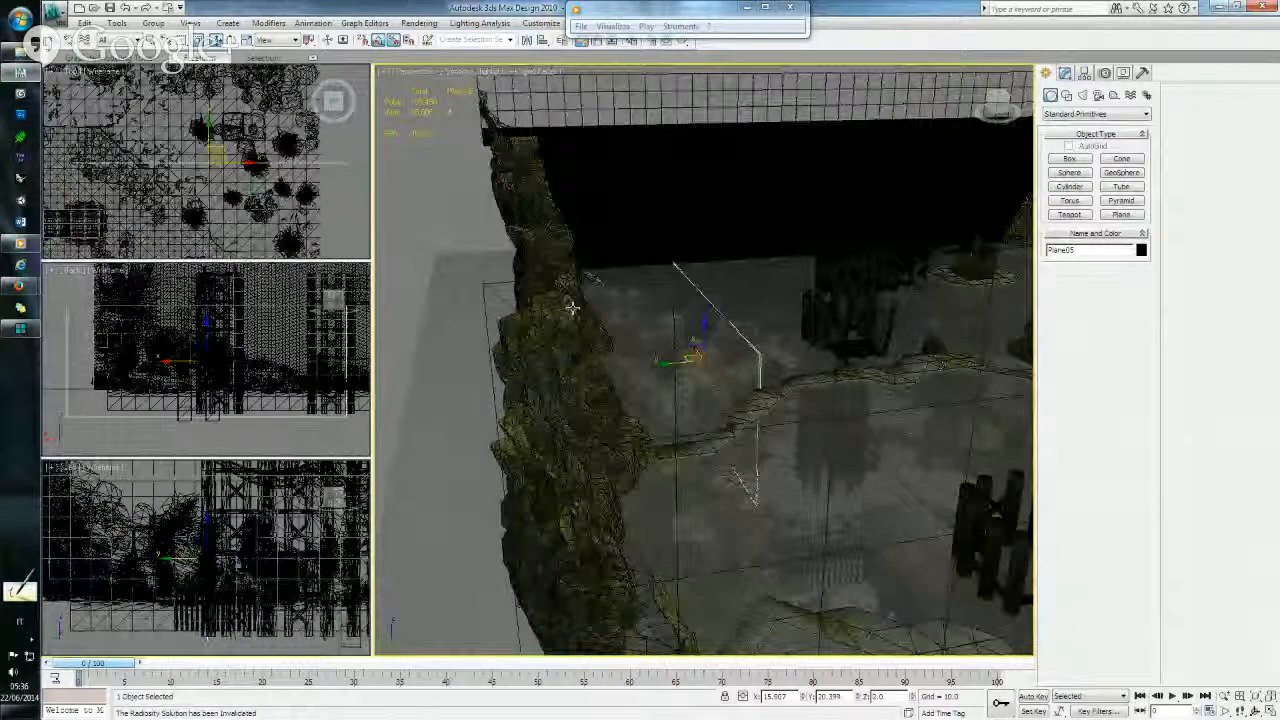
pyautogui.keyDown('alt'); pyautogui.moveTo(573, 307); pyautogui.dragTo(801, 352, button='middle'); pyautogui.keyUp('alt')
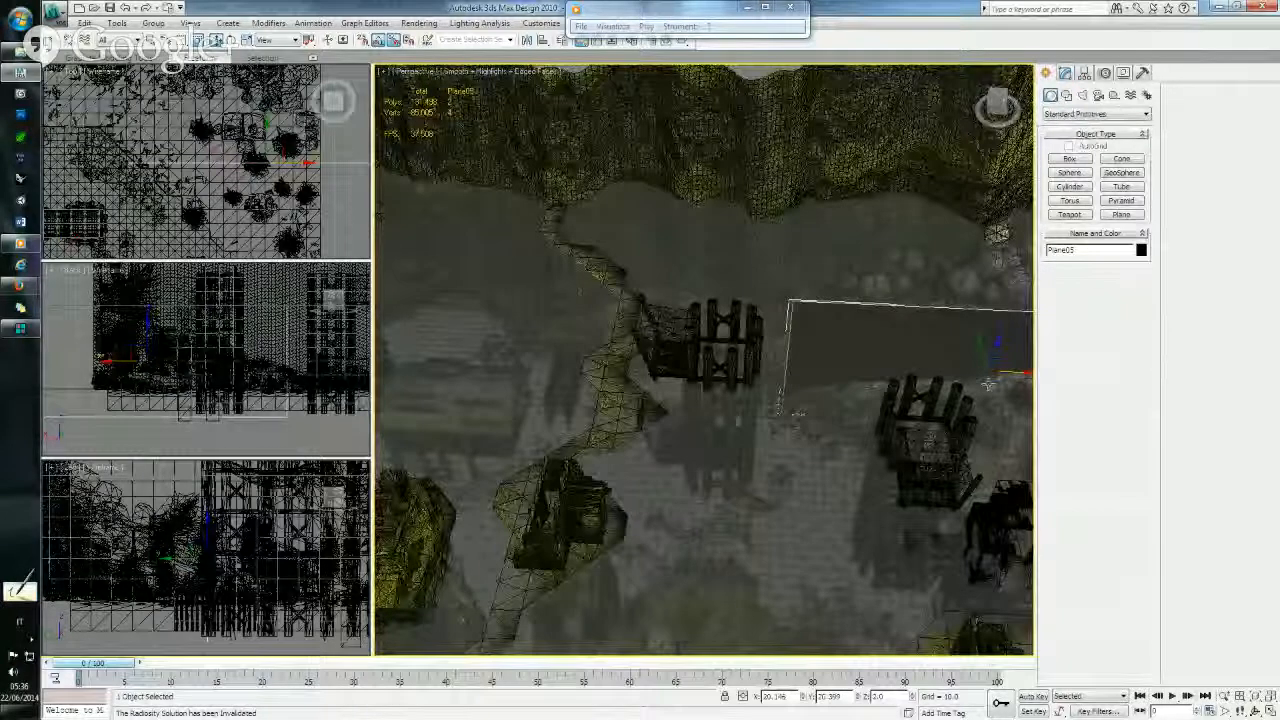
pyautogui.keyDown('alt'); pyautogui.moveTo(958, 368); pyautogui.dragTo(897, 313, button='middle'); pyautogui.keyUp('alt')
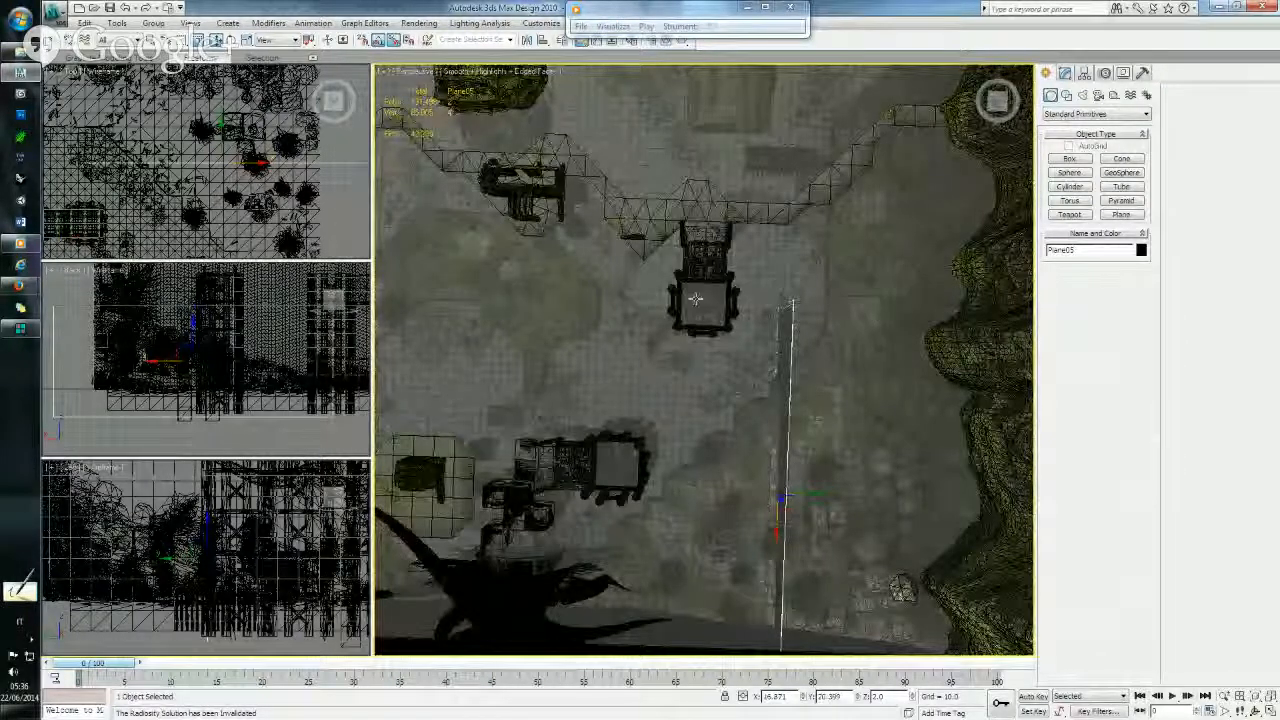
pyautogui.keyDown('alt'); pyautogui.moveTo(806, 346); pyautogui.dragTo(858, 337, button='middle'); pyautogui.keyUp('alt')
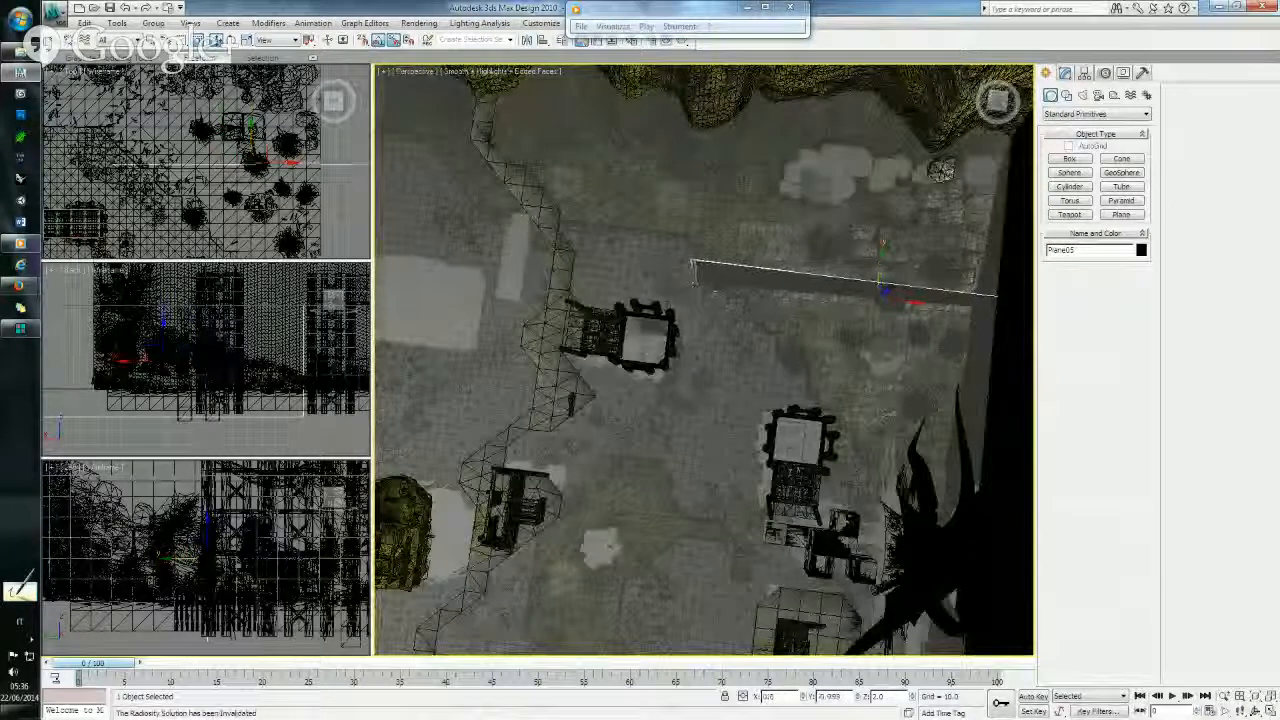
pyautogui.moveTo(883, 283); pyautogui.dragTo(894, 376)
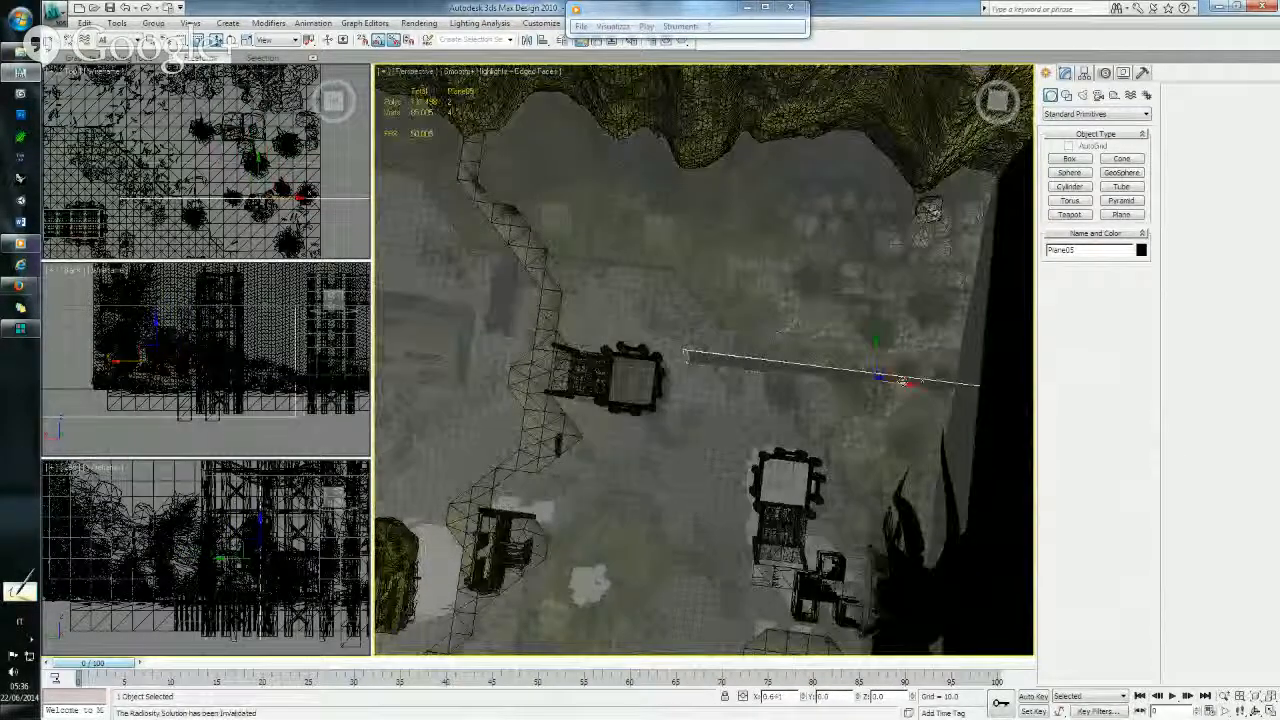
pyautogui.keyDown('alt'); pyautogui.moveTo(845, 396); pyautogui.dragTo(813, 447, button='middle'); pyautogui.keyUp('alt')
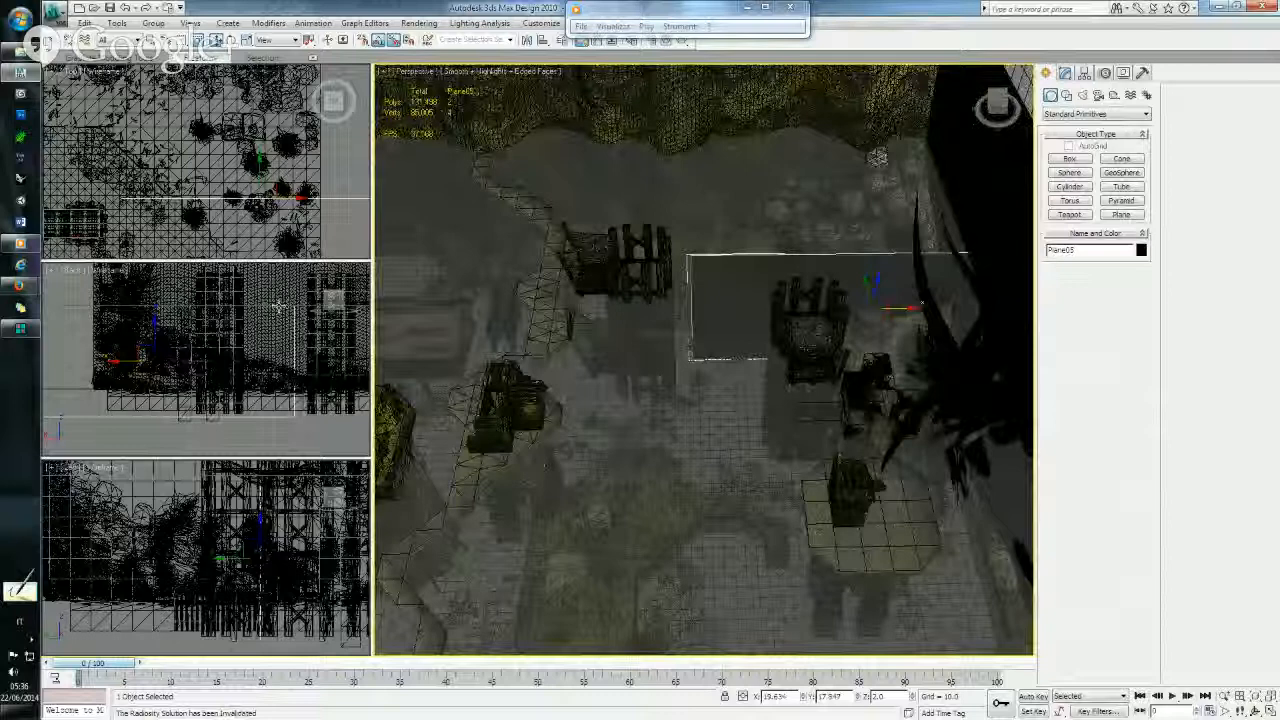
# - Turn on object snapping and bring the vertical plane's outer corner into view in the back view
pyautogui.moveTo(140, 325); pyautogui.dragTo(305, 306, button='middle')
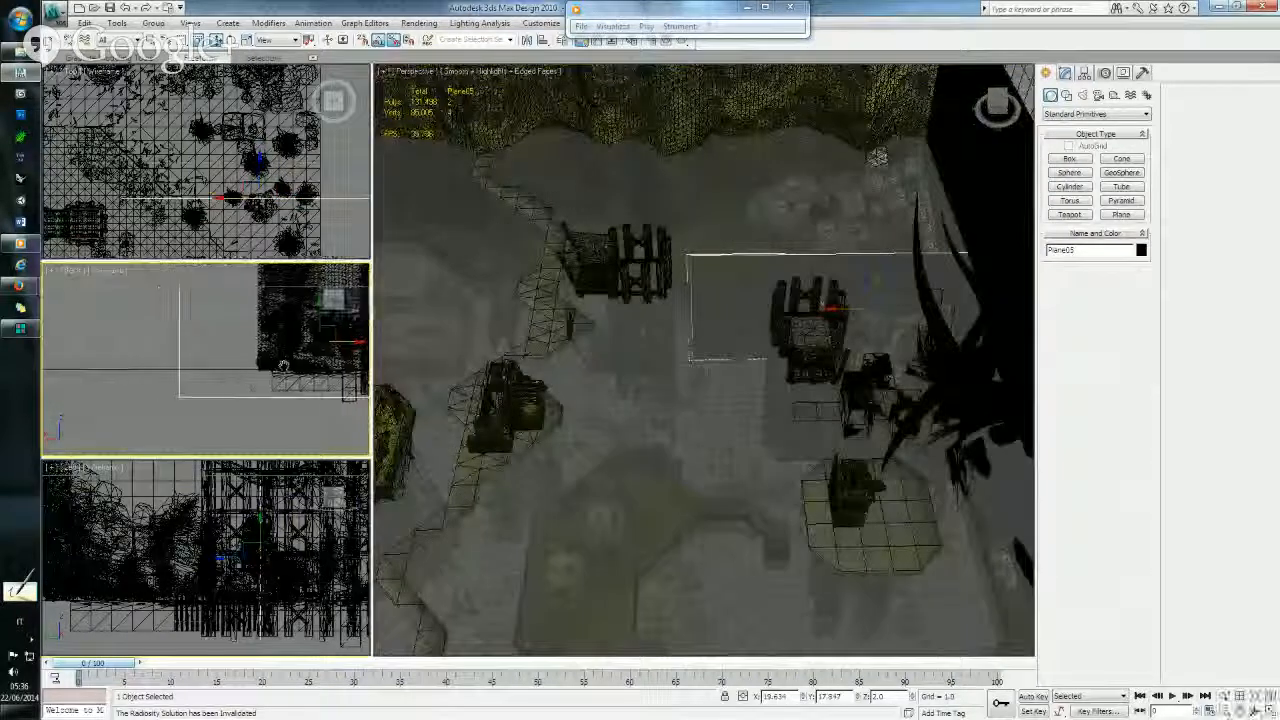
pyautogui.click(364, 41)
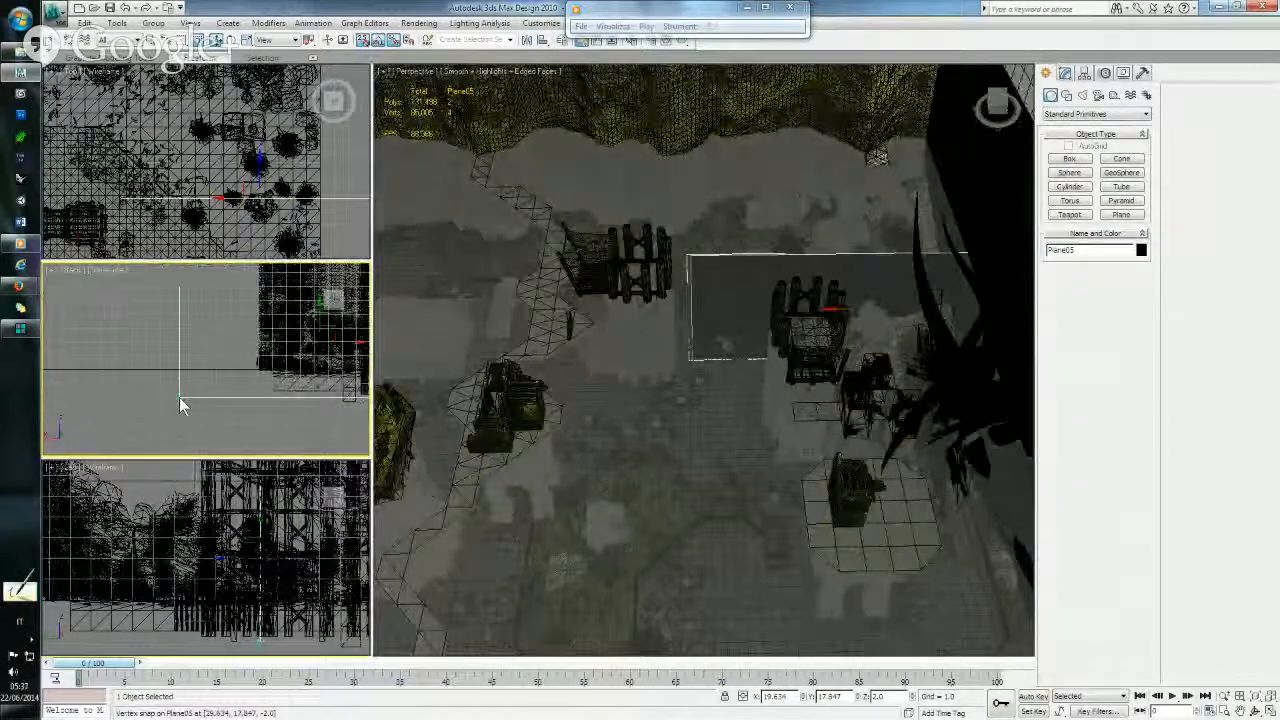
pyautogui.moveTo(181, 393); pyautogui.dragTo(186, 390, button='middle')
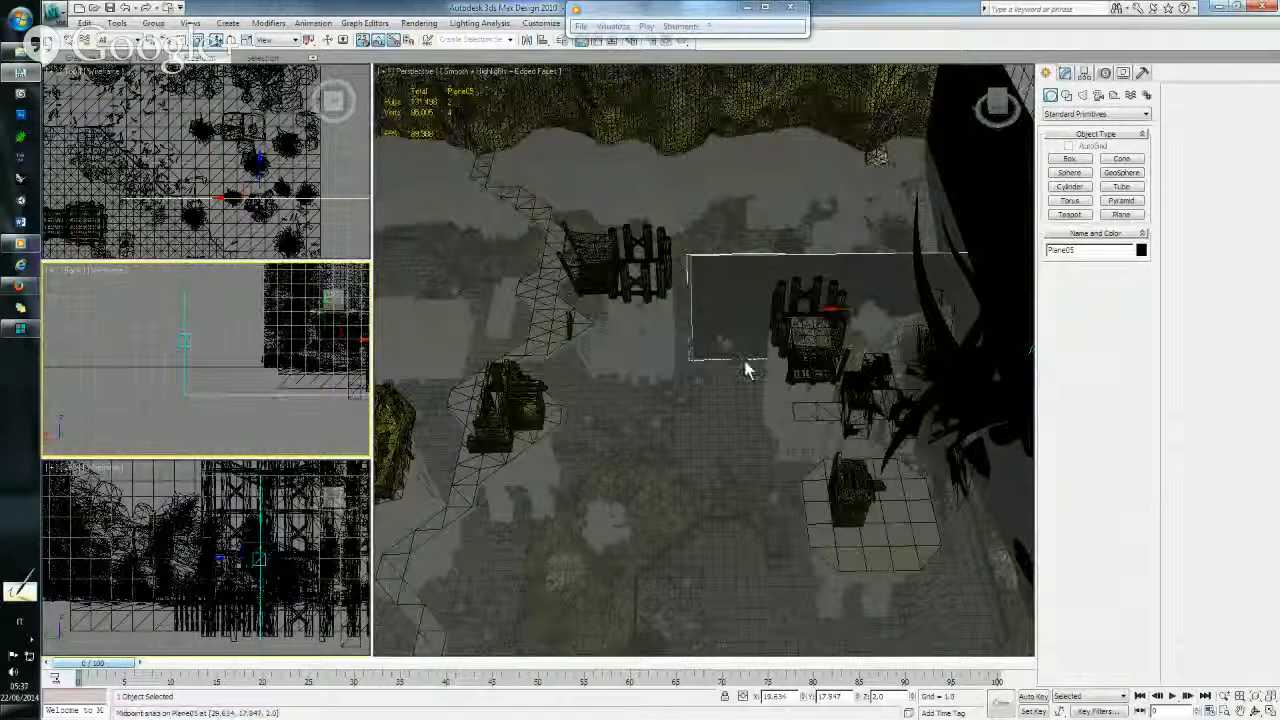
# - Toggle the Backface Cull display option in the vertical plane's object properties
pyautogui.click(777, 354)
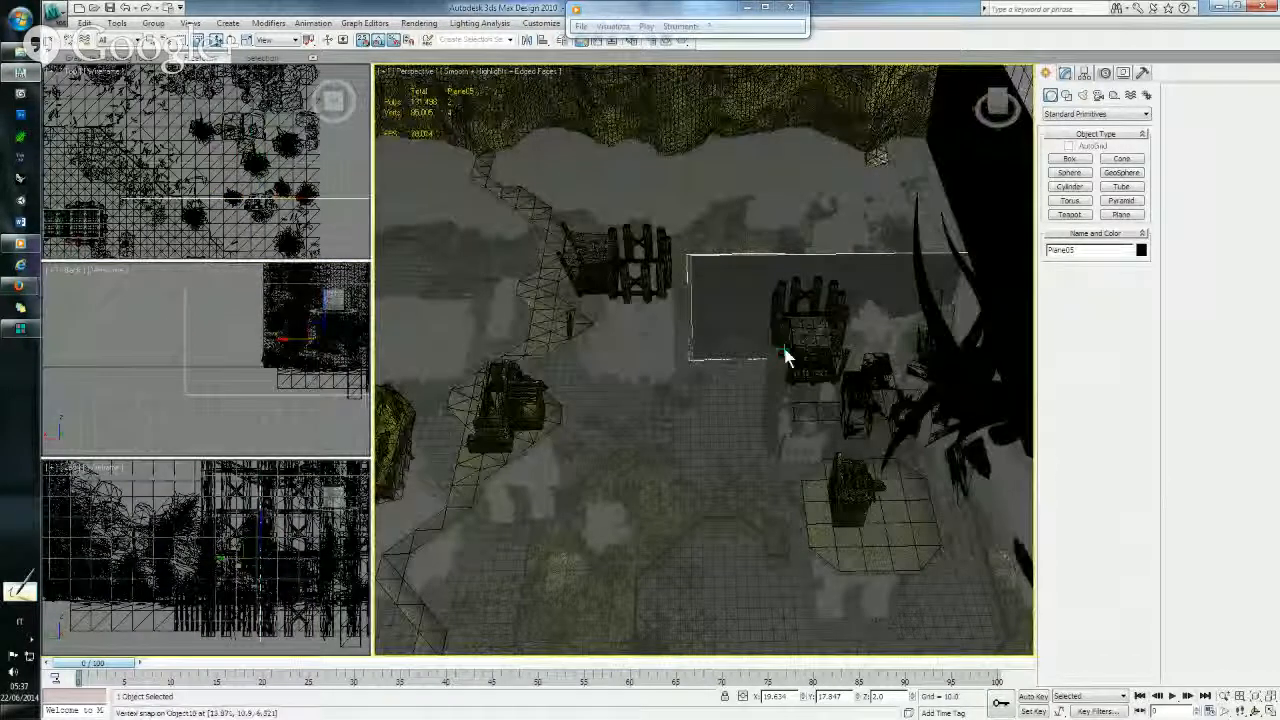
pyautogui.hotkey('alt', 'Return')
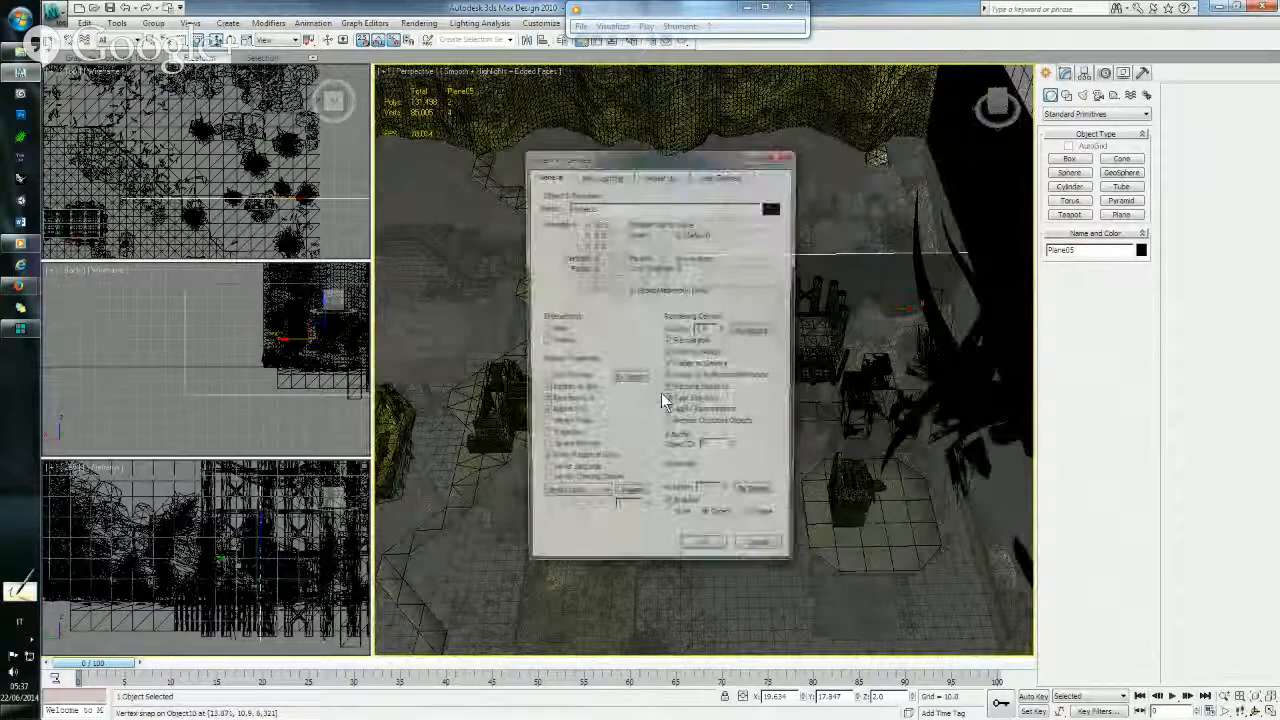
pyautogui.click(543, 401)
pyautogui.click(704, 552)
# - Snap the vertical plane by its lower outer corner onto the grid in the back view, placing it at X 20
pyautogui.click(185, 392)
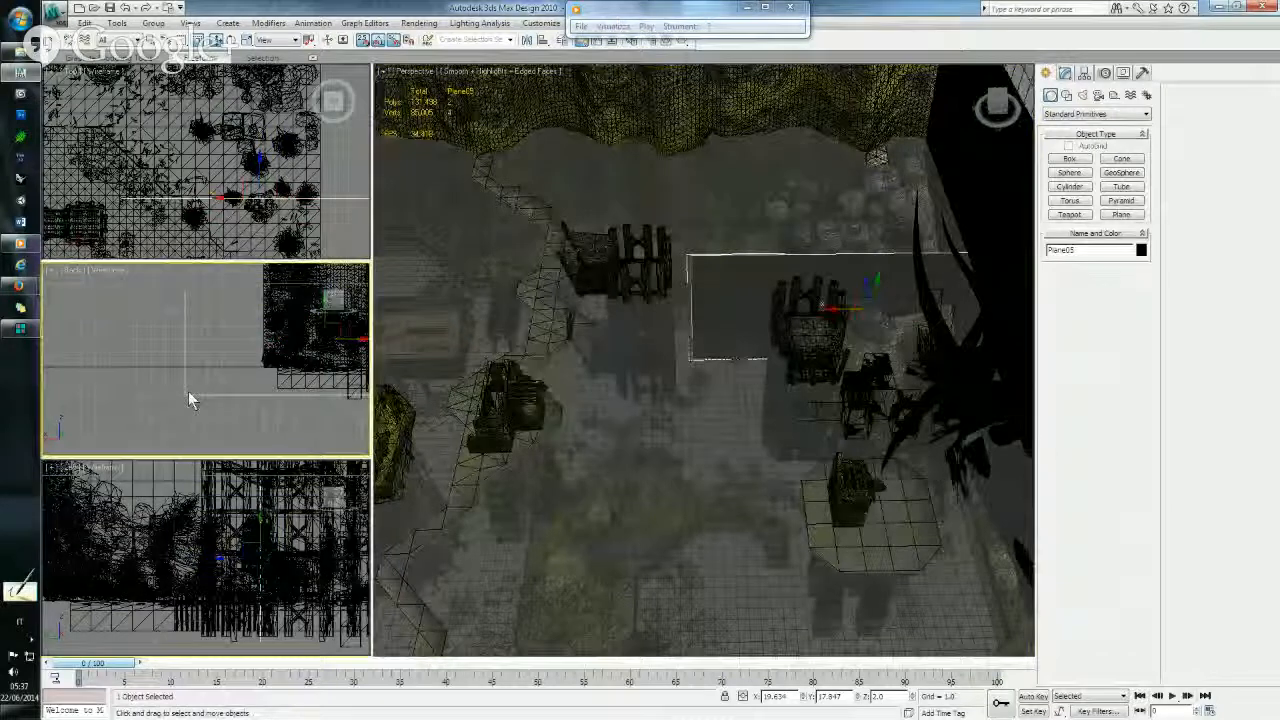
pyautogui.click(185, 393)
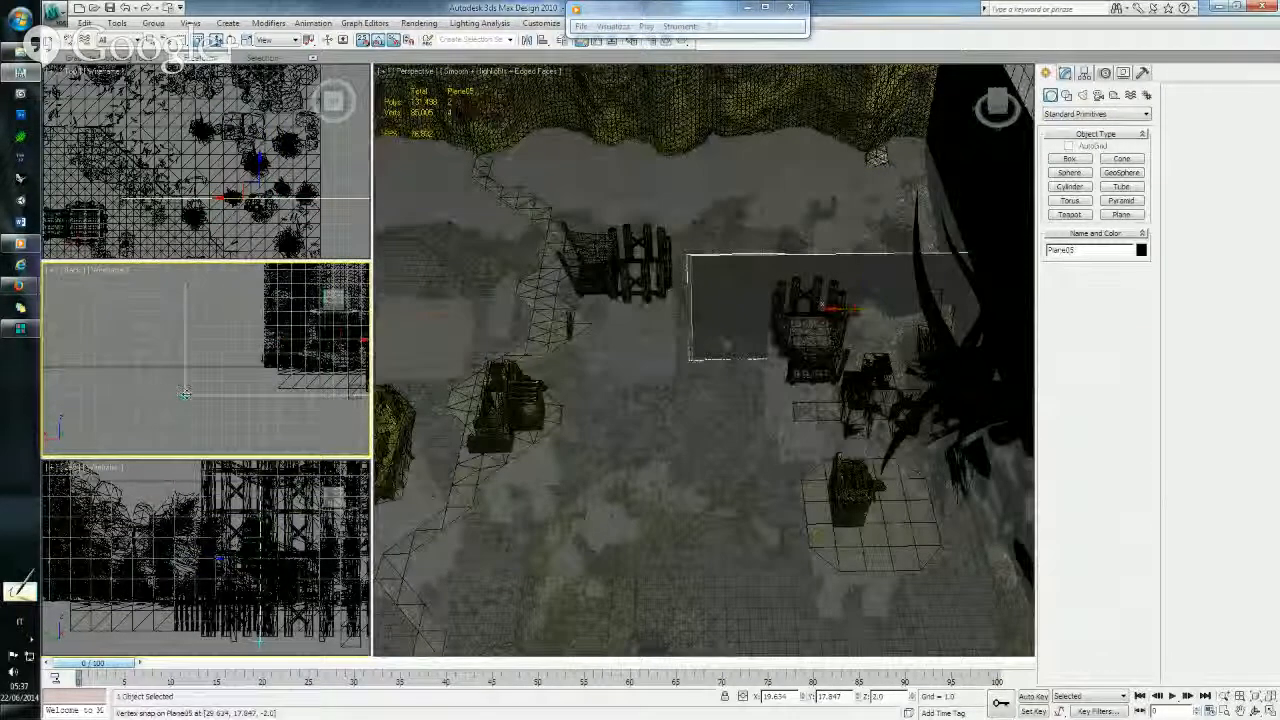
pyautogui.moveTo(187, 395); pyautogui.dragTo(181, 396)
pyautogui.moveTo(228, 356); pyautogui.dragTo(148, 361, button='middle')
pyautogui.moveTo(650, 338); pyautogui.dragTo(671, 343, button='middle')
pyautogui.scroll(4, 671, 343)
pyautogui.moveTo(793, 311); pyautogui.dragTo(697, 341, button='middle')
pyautogui.moveTo(166, 347); pyautogui.dragTo(125, 347, button='middle')
pyautogui.scroll(-2, 125, 347)
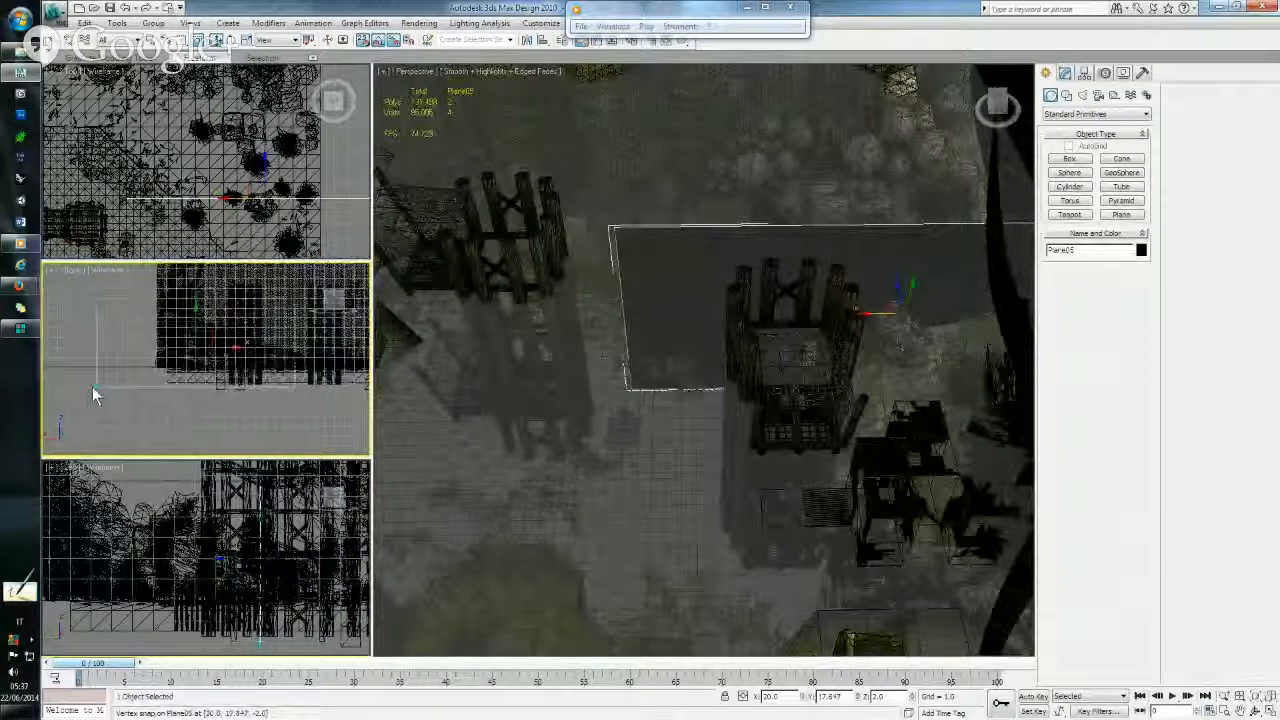
pyautogui.rightClick(98, 385)
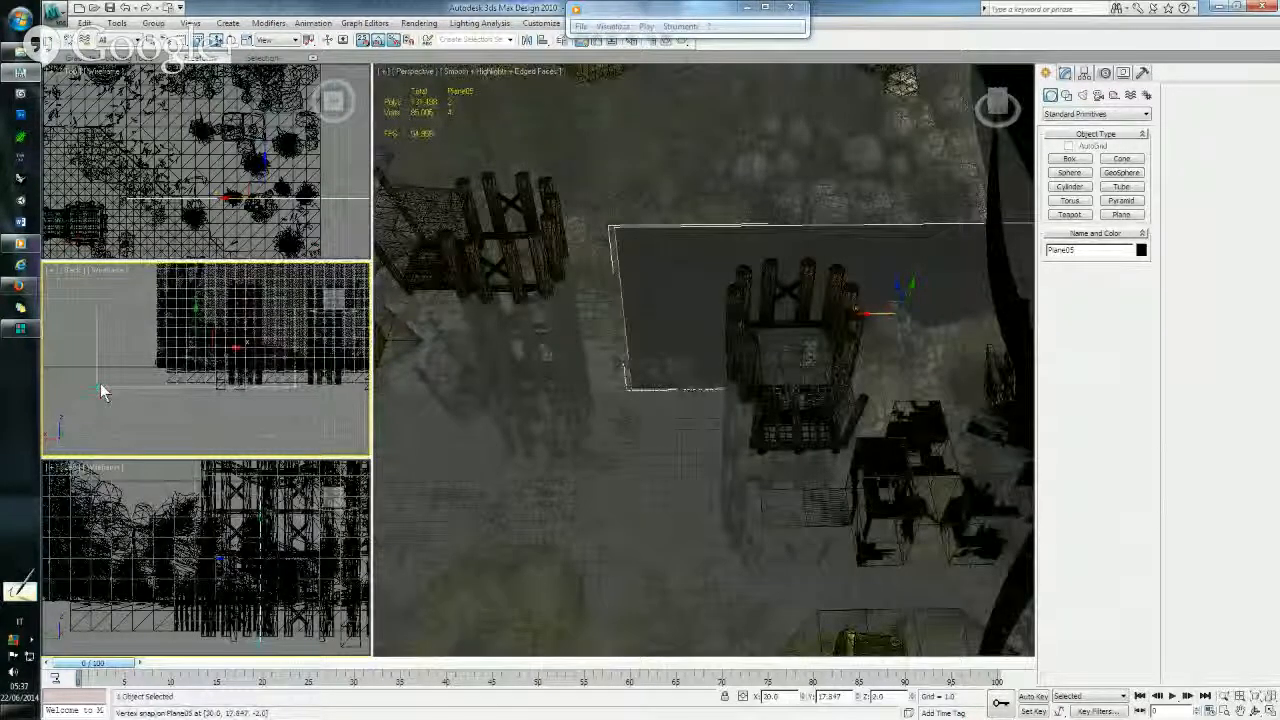
pyautogui.rightClick(95, 390)
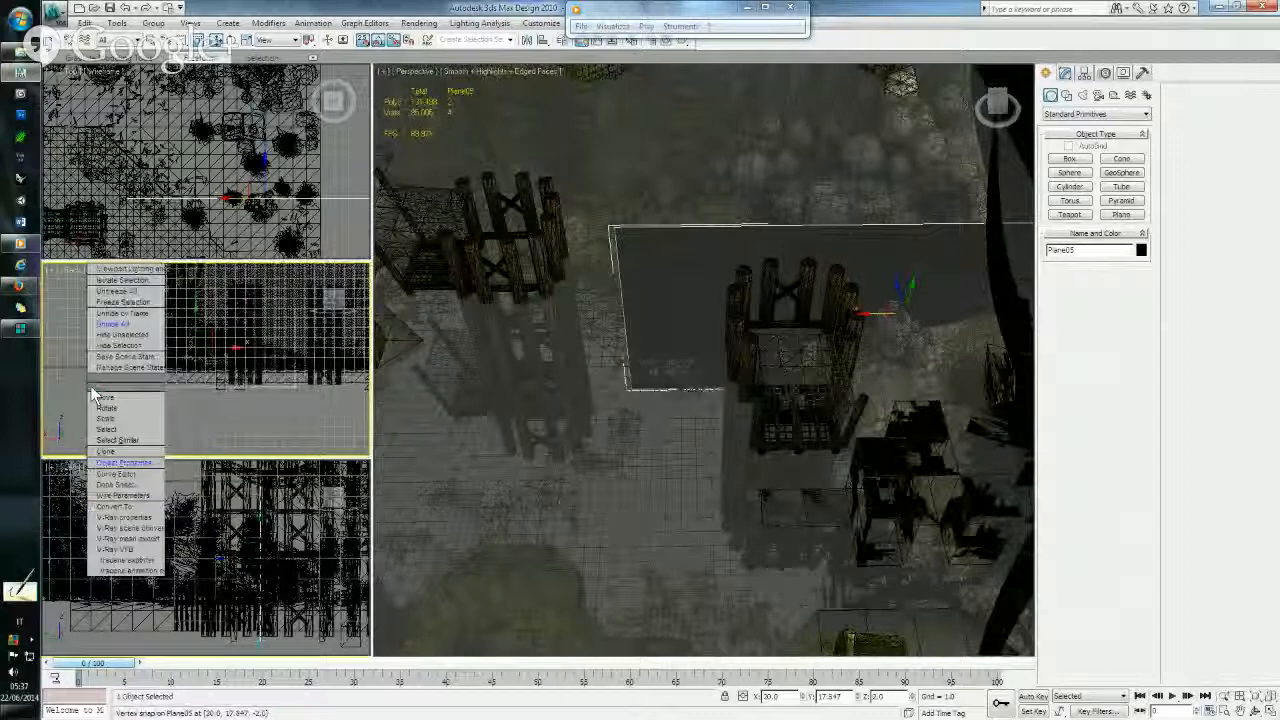
pyautogui.moveTo(557, 313); pyautogui.dragTo(570, 312, button='middle')
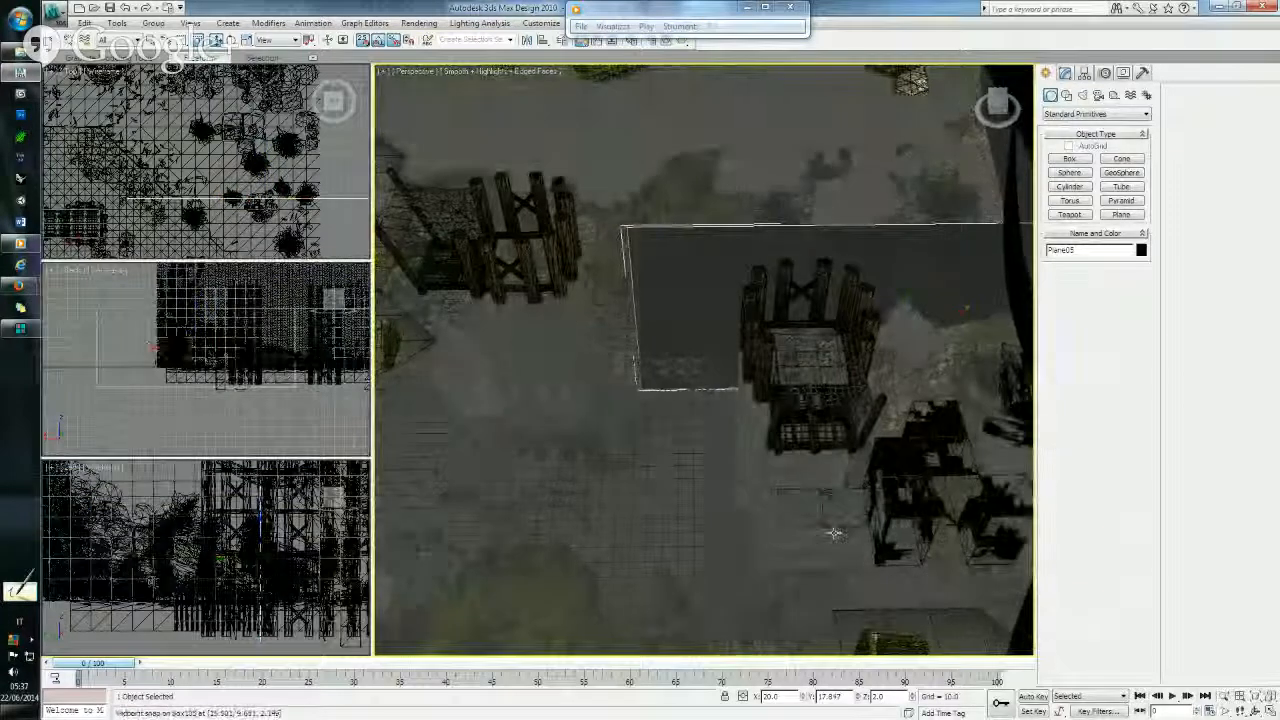
# - Switch coordinate entry to relative offsets and shift the vertical plane to X 21 and Y 18
pyautogui.click(745, 697)
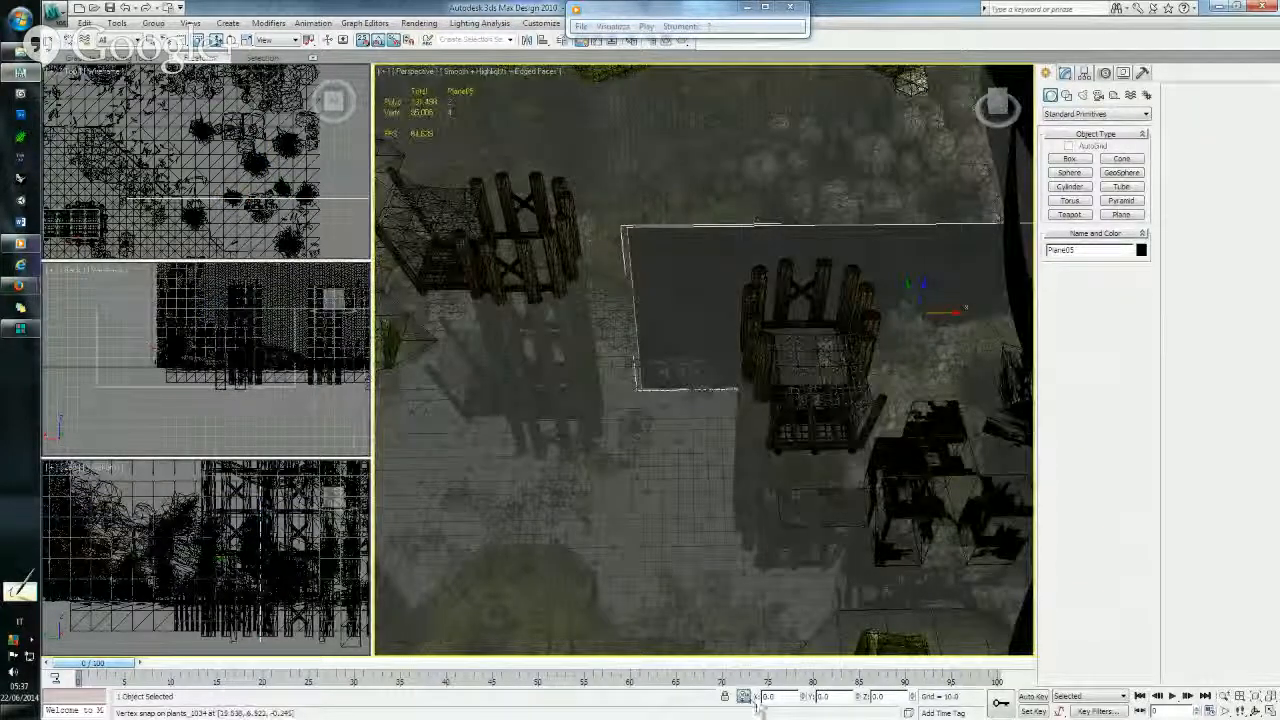
pyautogui.click(745, 697)
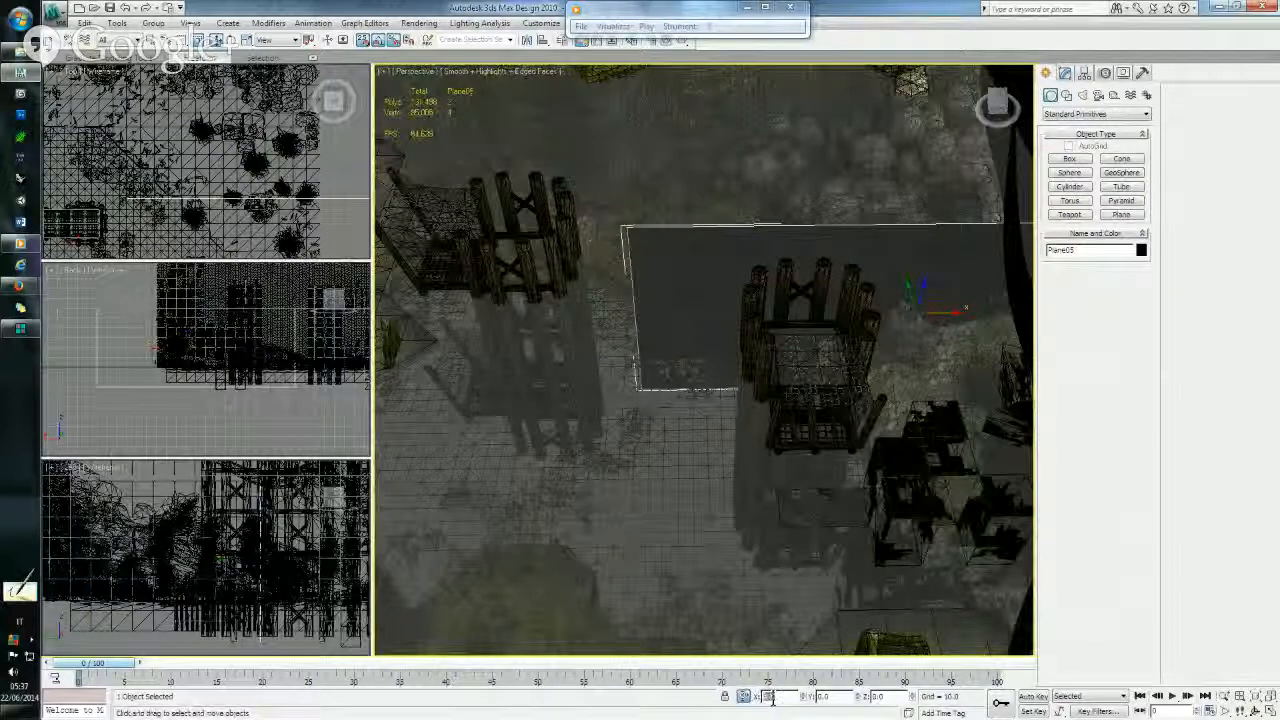
pyautogui.press('Return')
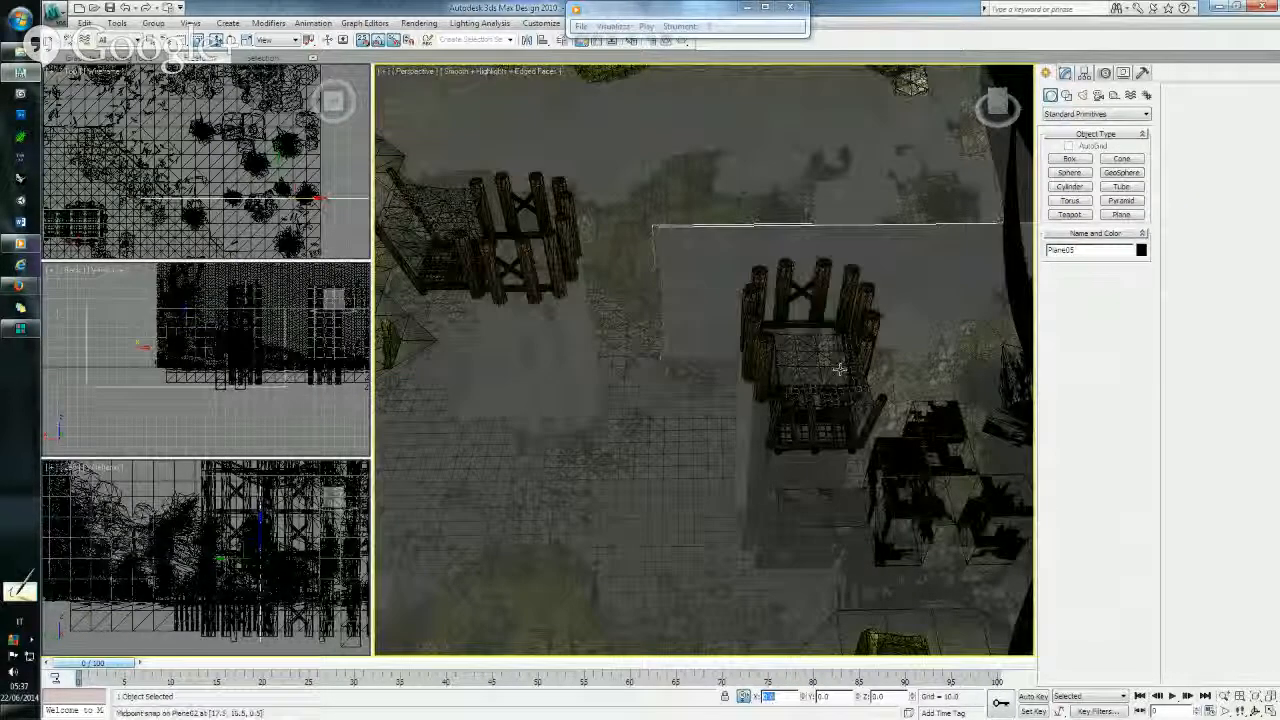
pyautogui.moveTo(866, 366); pyautogui.dragTo(775, 373, button='middle')
pyautogui.keyDown('alt'); pyautogui.moveTo(865, 345); pyautogui.dragTo(810, 344, button='middle'); pyautogui.keyUp('alt')
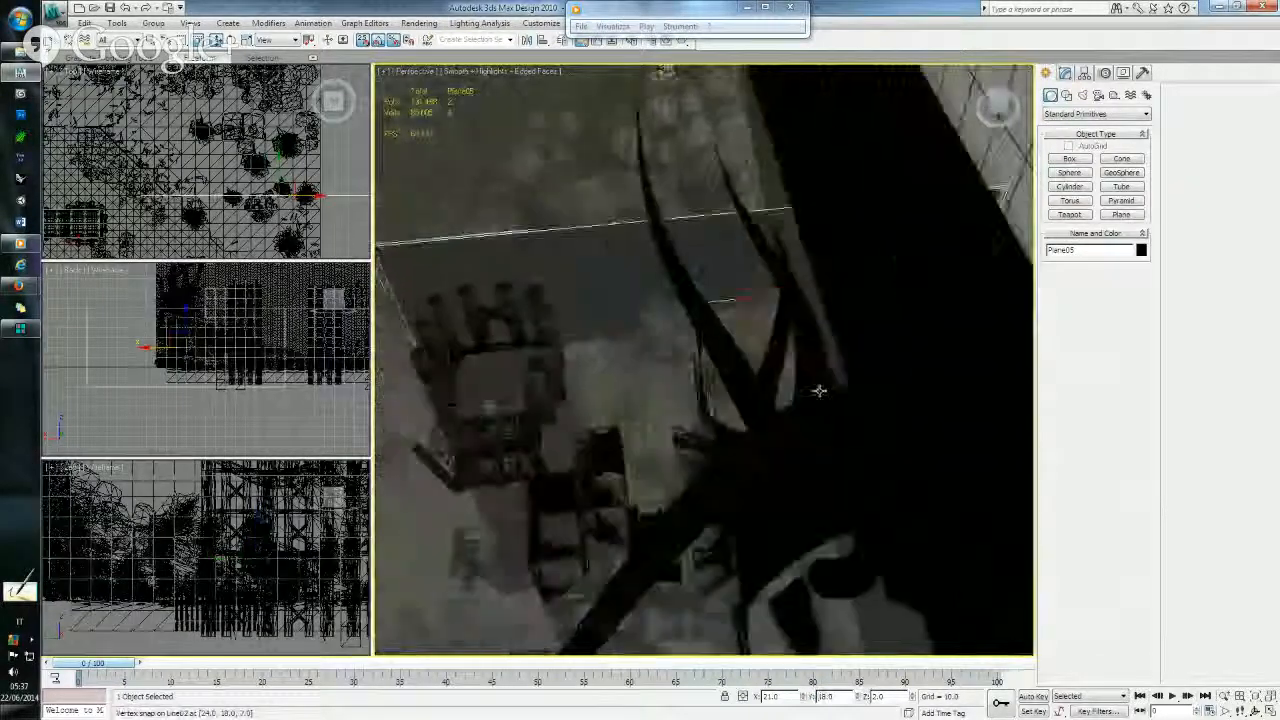
# - Shift the vertical plane sideways along Y with a relative offset, across the stony ground between the trees
pyautogui.keyDown('alt'); pyautogui.moveTo(819, 391); pyautogui.dragTo(792, 335, button='middle'); pyautogui.keyUp('alt')
pyautogui.press('7')
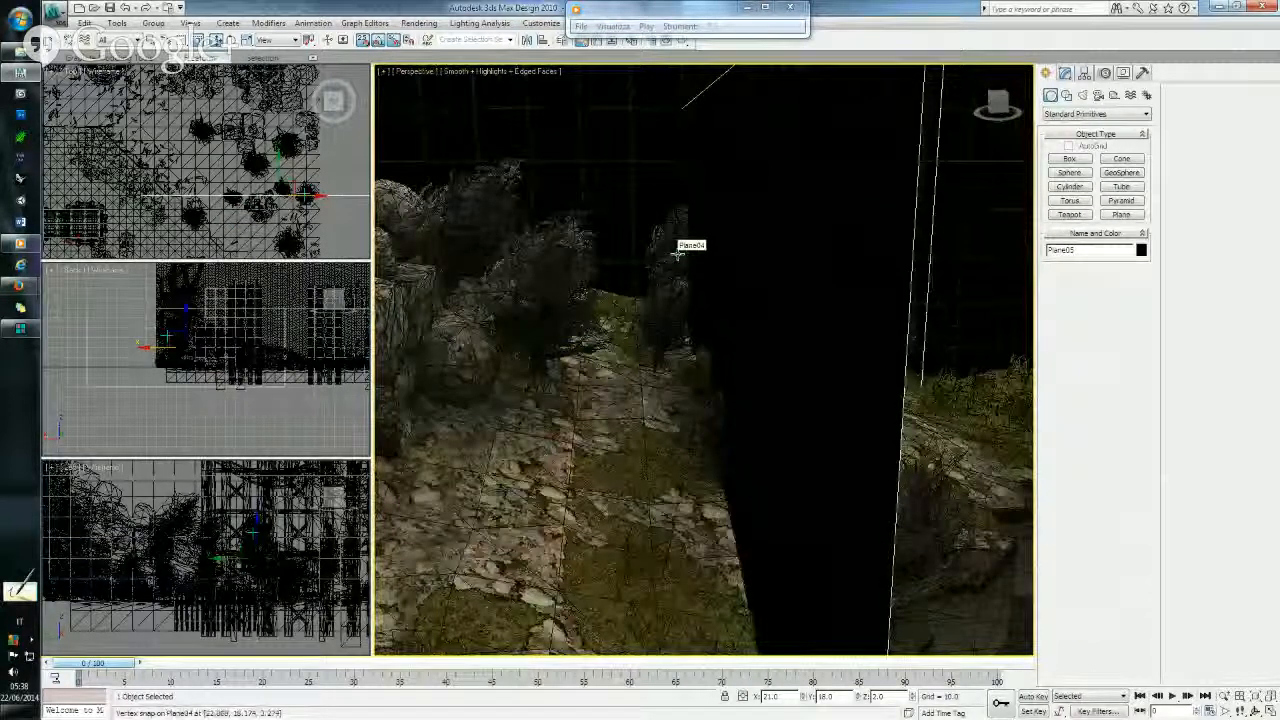
pyautogui.moveTo(692, 313)
pyautogui.keyDown('alt'); pyautogui.mouseDown(button='middle')
pyautogui.moveTo(643, 325)
pyautogui.moveTo(651, 334)
pyautogui.moveTo(671, 314)
pyautogui.mouseUp(button='middle'); pyautogui.keyUp('alt')
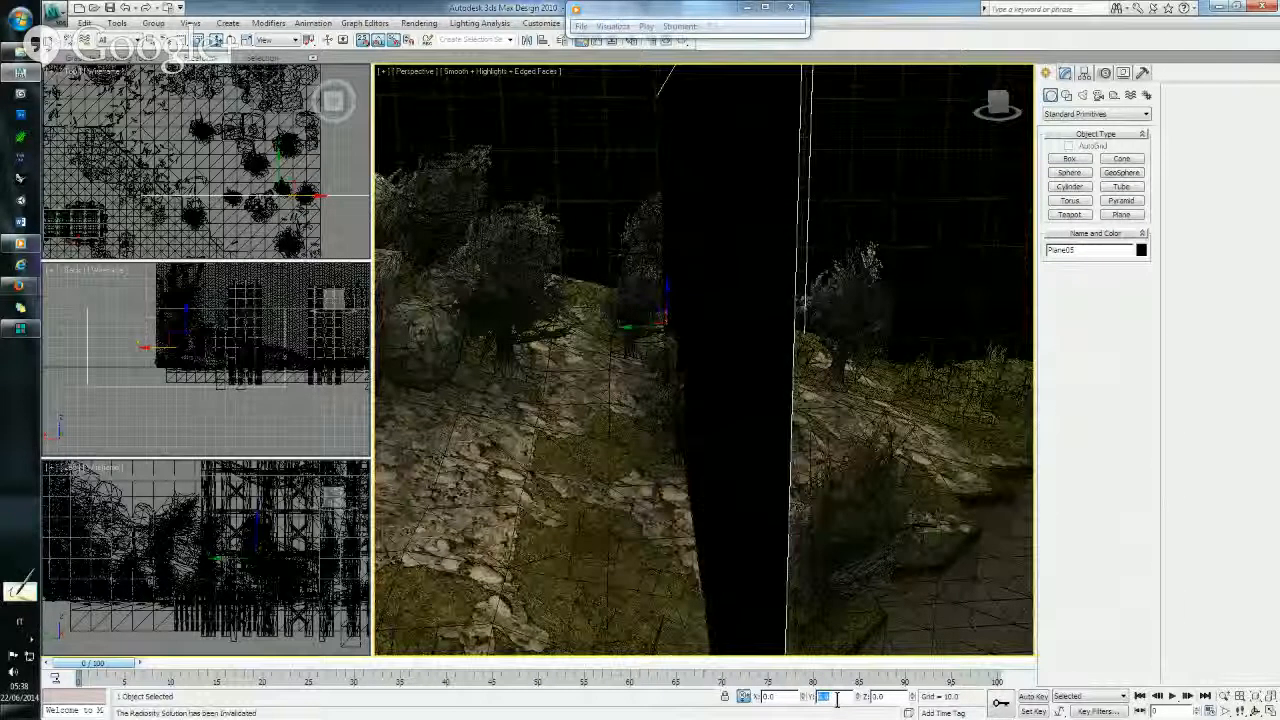
pyautogui.press('Return')
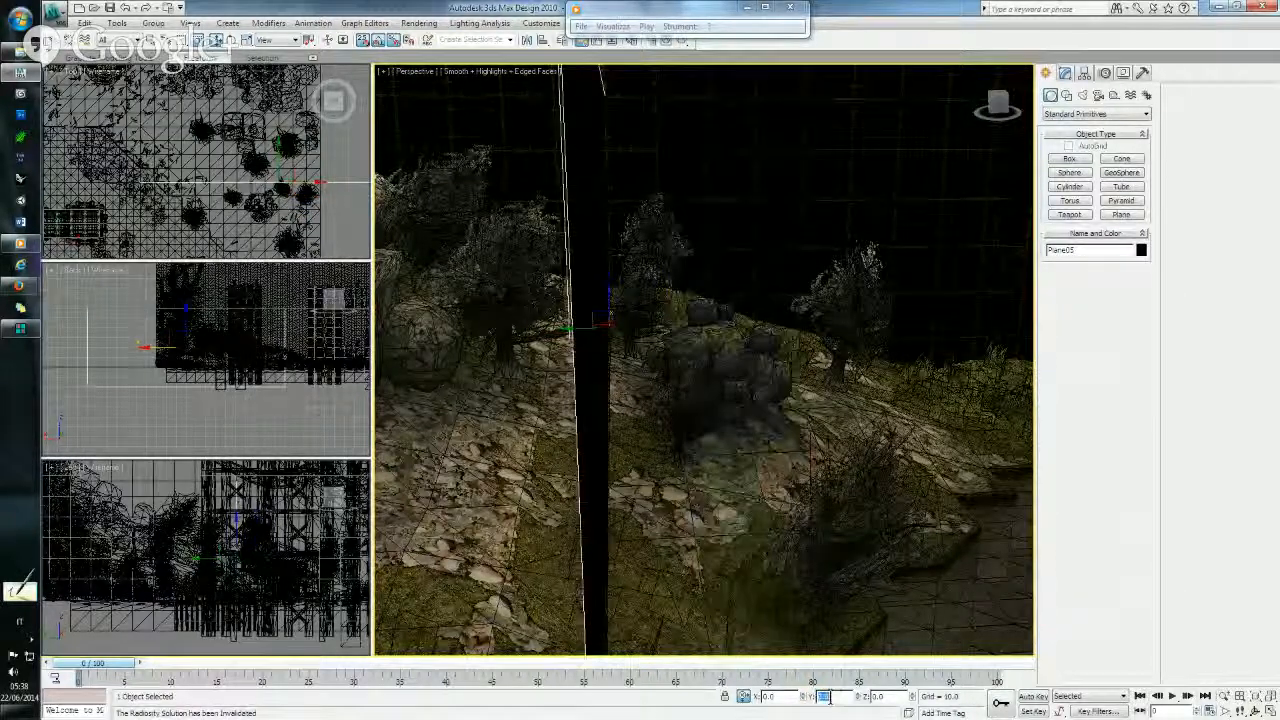
# - Examine the repositioned vertical plane from both sides and check its length and width parameters
pyautogui.moveTo(694, 363); pyautogui.dragTo(722, 316, button='middle')
pyautogui.scroll(-2, 724, 338)
pyautogui.scroll(1, 724, 338)
pyautogui.scroll(-8, 722, 316)
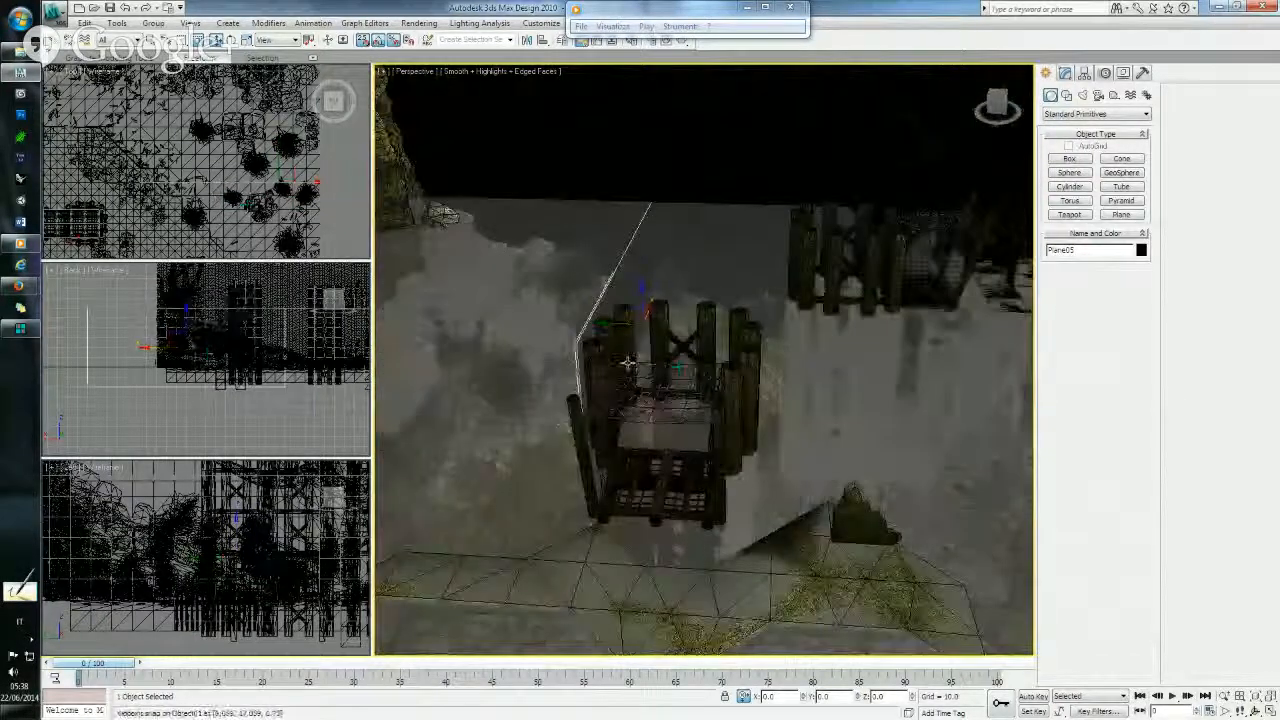
pyautogui.keyDown('alt'); pyautogui.moveTo(628, 362); pyautogui.dragTo(963, 243, button='middle'); pyautogui.keyUp('alt')
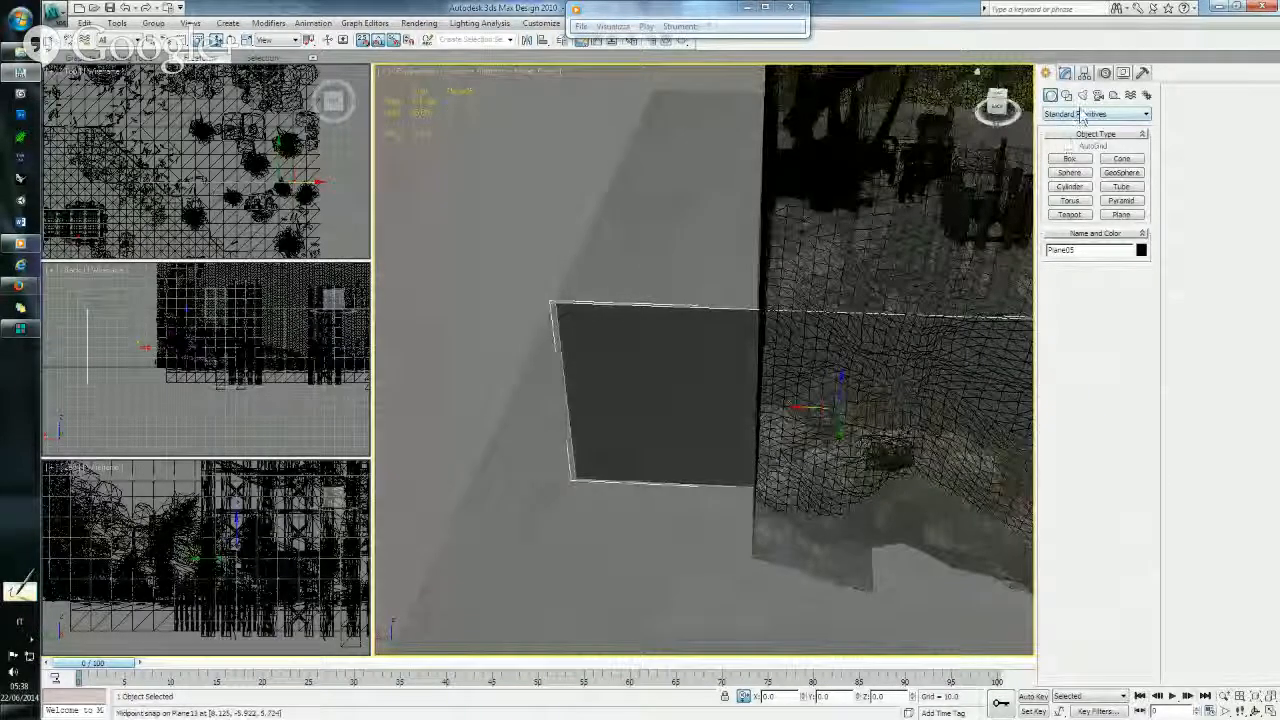
pyautogui.click(1067, 75)
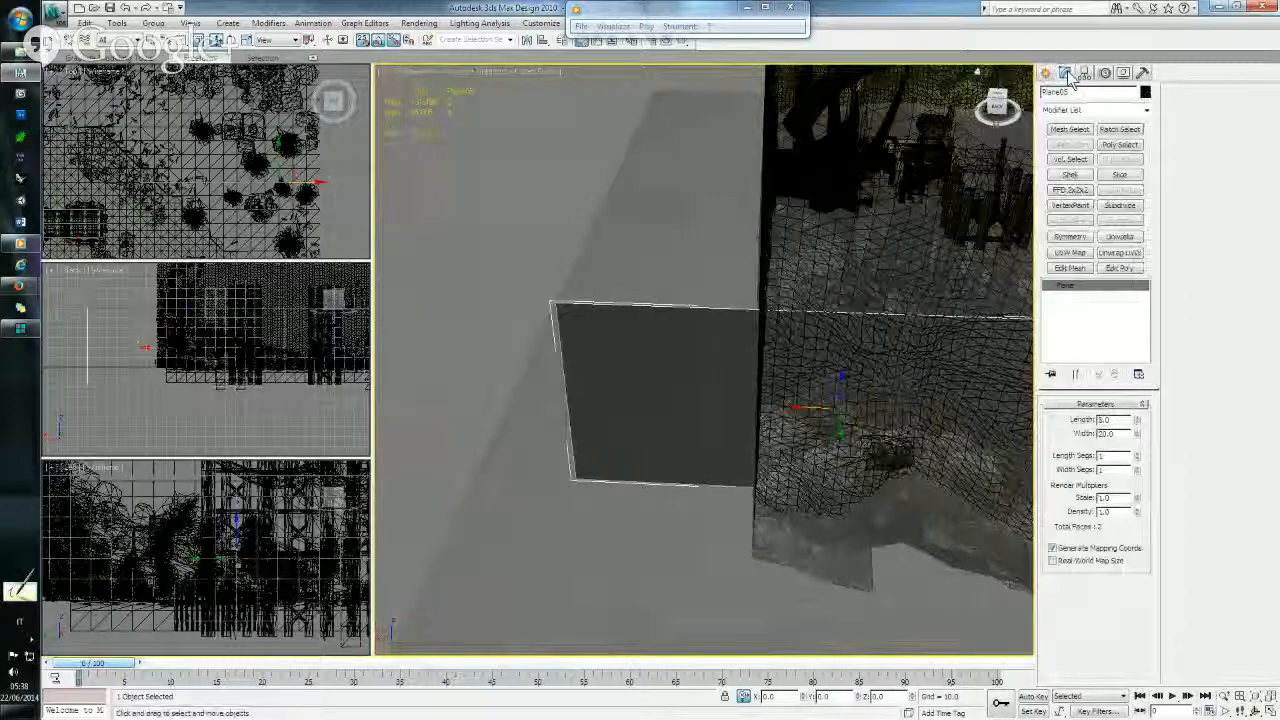
pyautogui.keyDown('alt'); pyautogui.moveTo(805, 500); pyautogui.dragTo(741, 390, button='middle'); pyautogui.keyUp('alt')
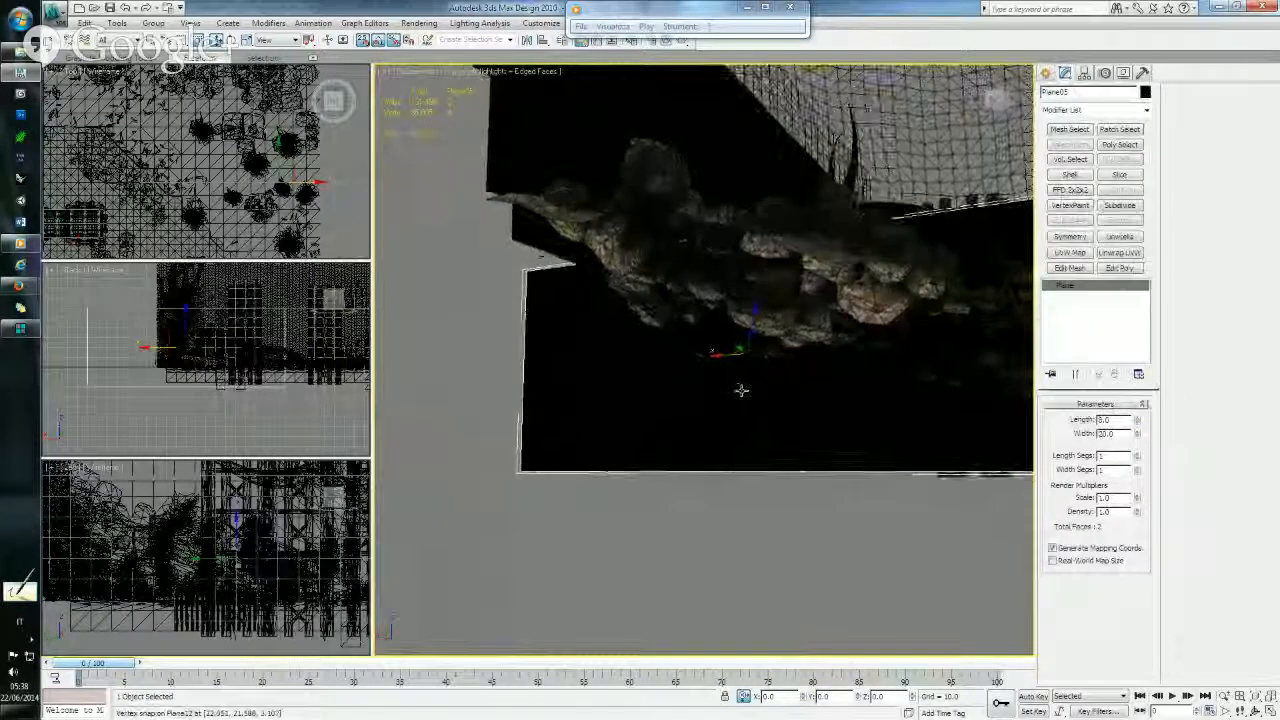
pyautogui.scroll(1, 741, 390)
pyautogui.moveTo(713, 367)
pyautogui.keyDown('alt'); pyautogui.mouseDown(button='middle')
pyautogui.moveTo(732, 371)
pyautogui.moveTo(732, 393)
pyautogui.mouseUp(button='middle'); pyautogui.keyUp('alt')
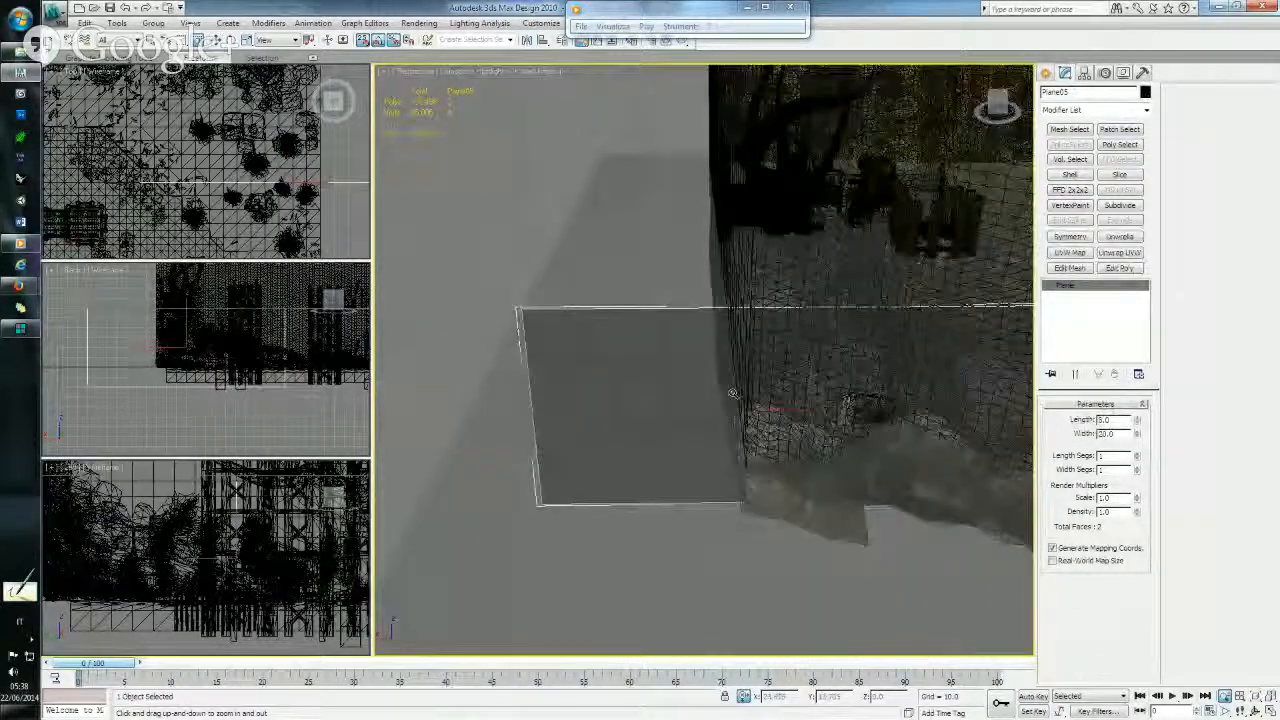
pyautogui.keyDown('alt'); pyautogui.moveTo(730, 388); pyautogui.dragTo(657, 392, button='middle'); pyautogui.keyUp('alt')
pyautogui.scroll(-3, 657, 392)
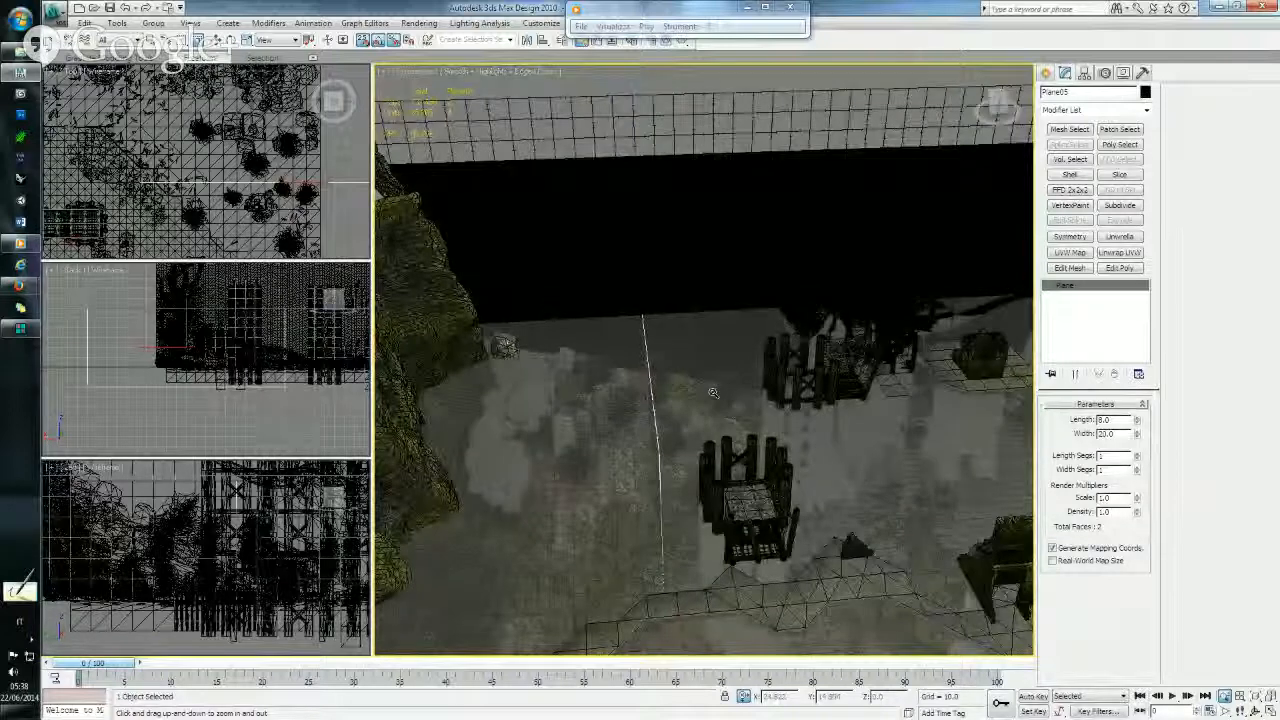
# - Clone the vertical plane in place as an instance
pyautogui.click(215, 41)
pyautogui.moveTo(648, 423); pyautogui.dragTo(606, 408, button='middle')
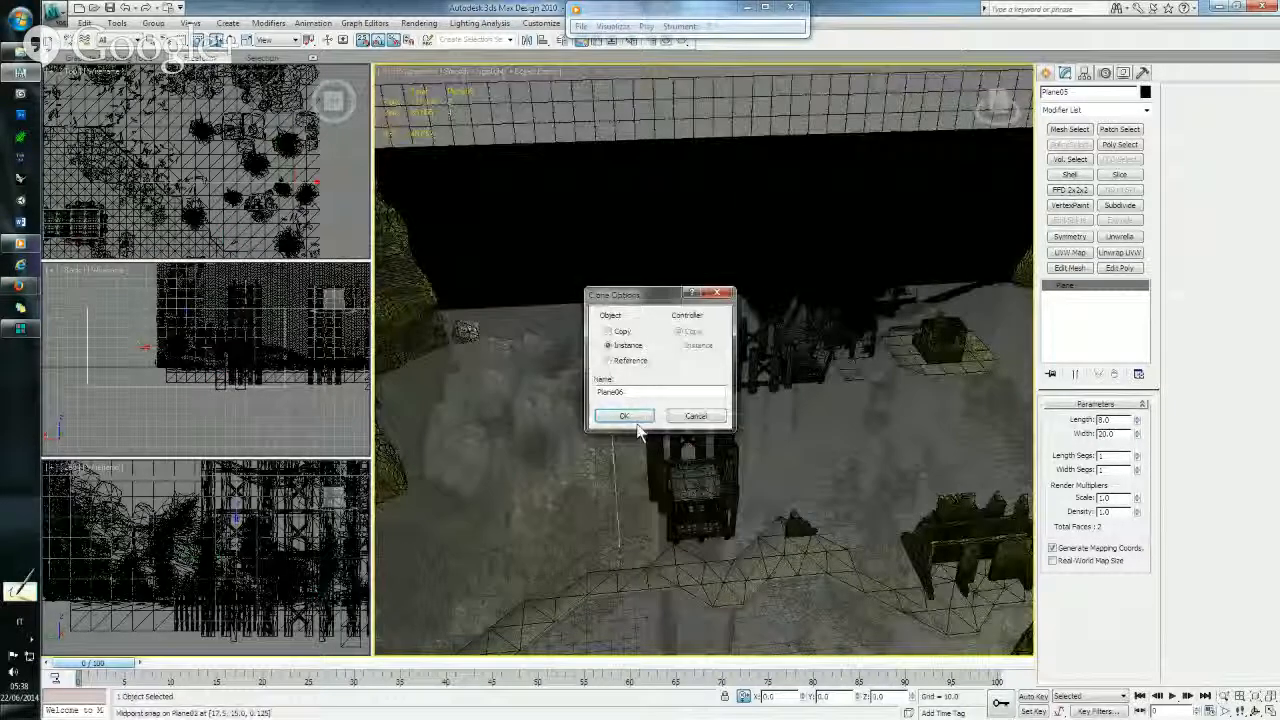
pyautogui.click(628, 416)
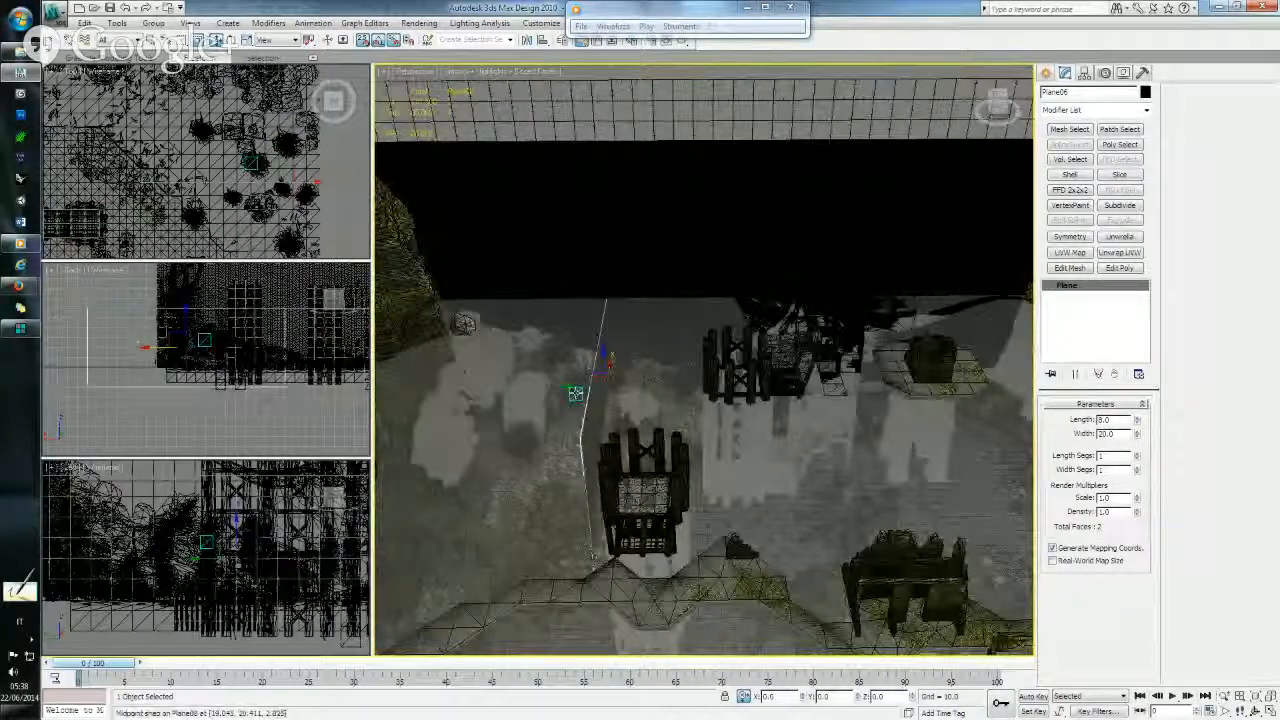
pyautogui.moveTo(573, 389); pyautogui.dragTo(615, 390)
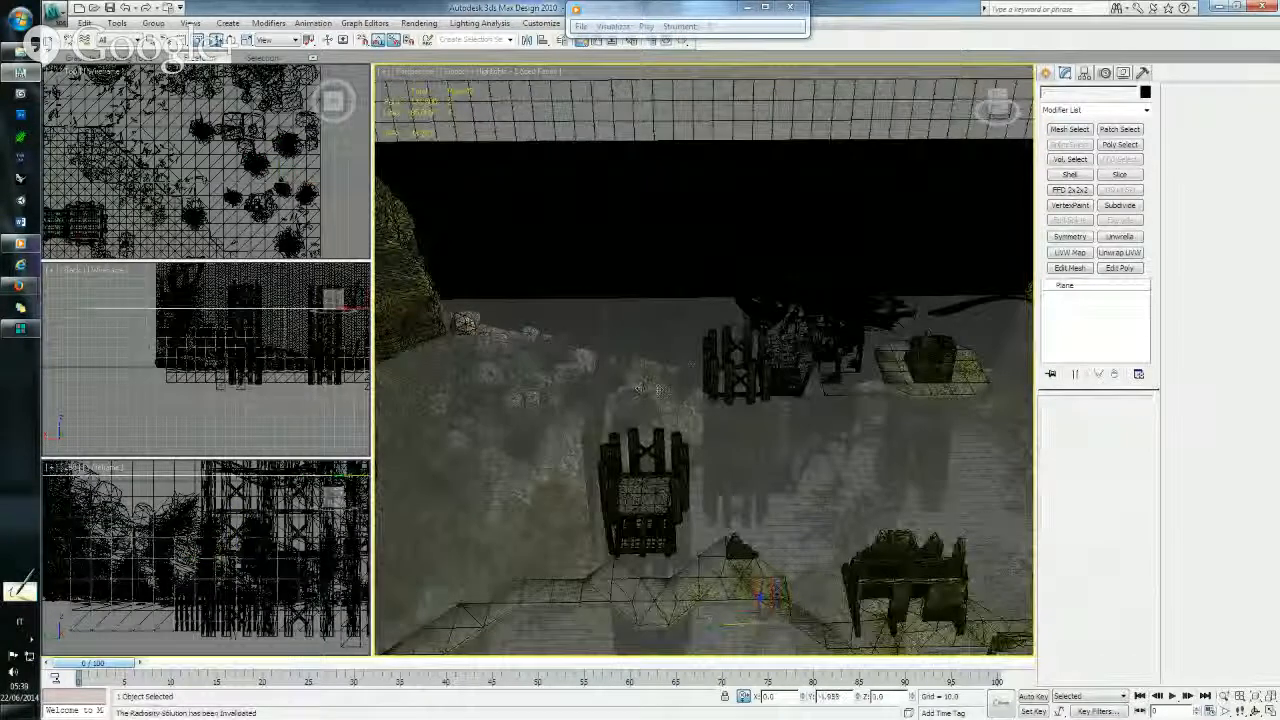
pyautogui.click(765, 386)
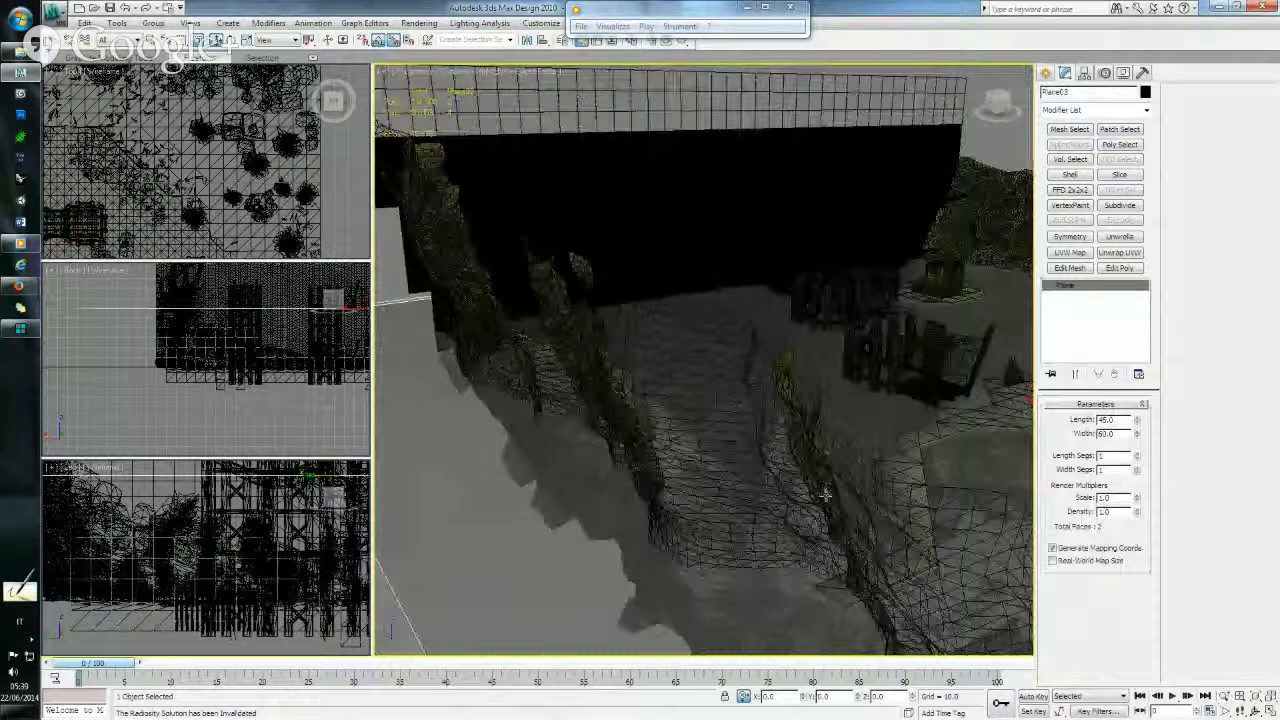
pyautogui.click(825, 495)
# - Try to slide the cloned plane along Y past the wooden post structures toward the stone block
pyautogui.keyDown('alt'); pyautogui.moveTo(738, 394); pyautogui.dragTo(590, 407, button='middle'); pyautogui.keyUp('alt')
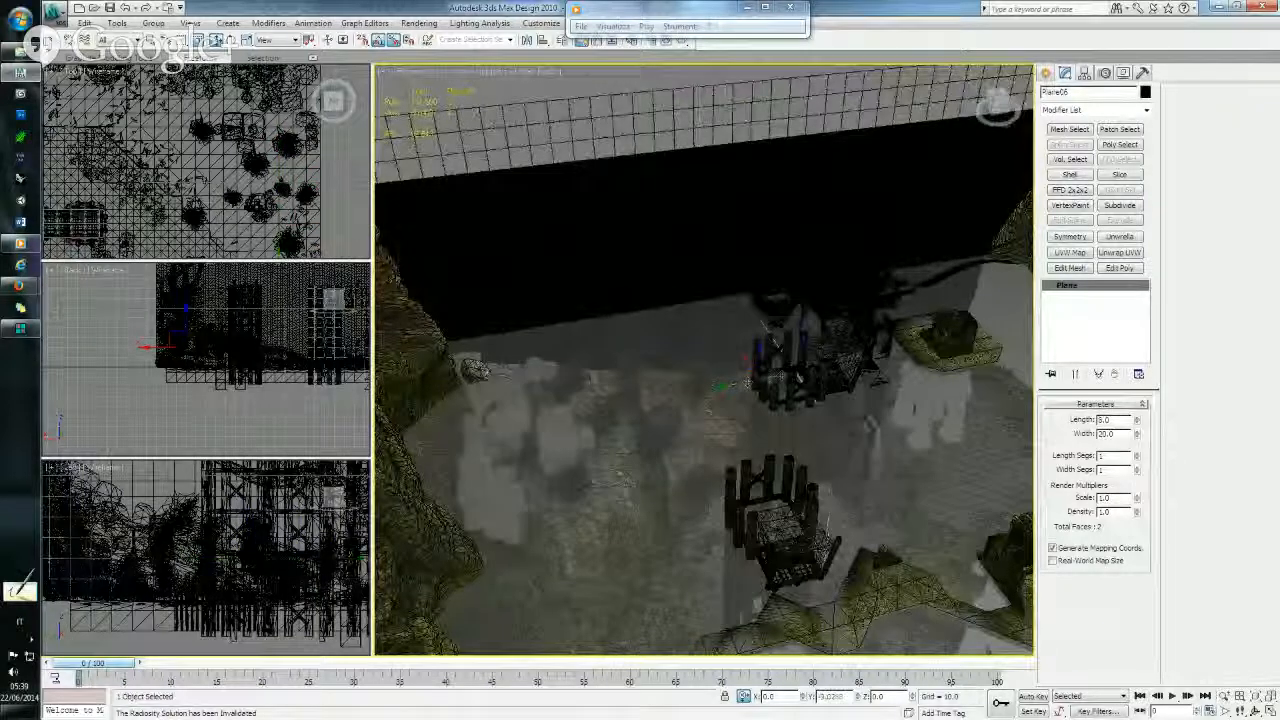
pyautogui.moveTo(745, 384); pyautogui.dragTo(781, 375)
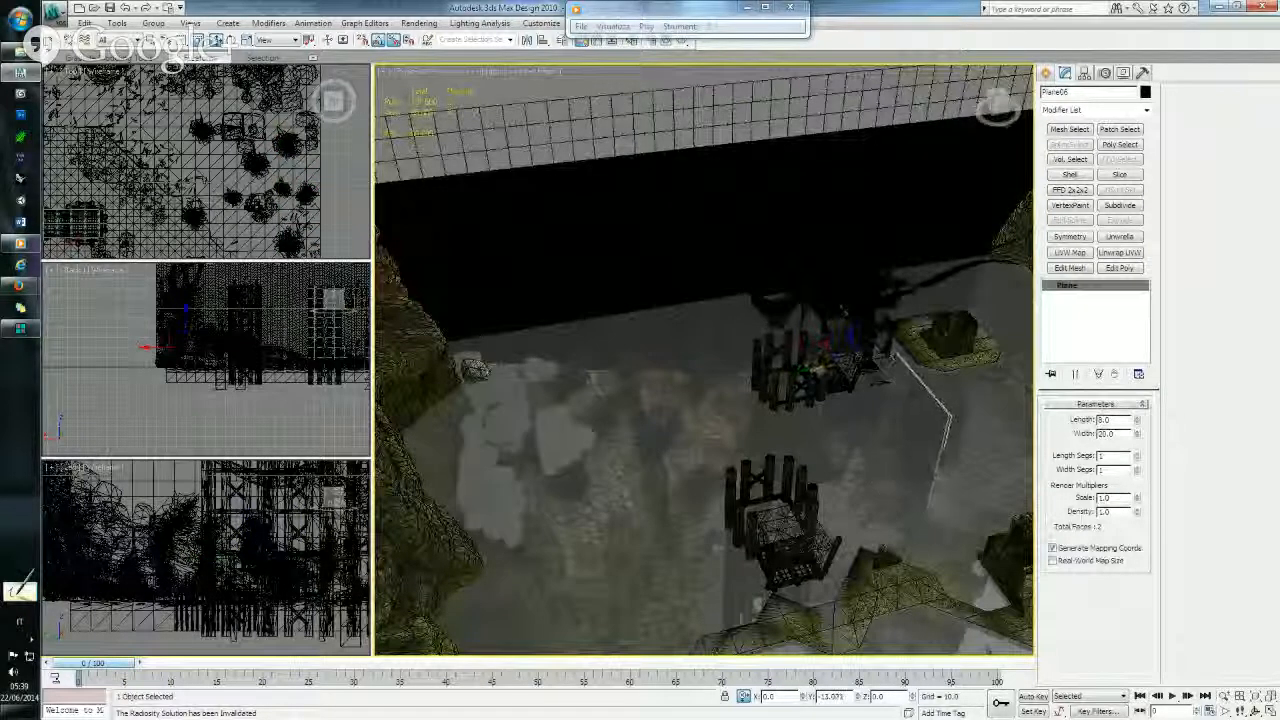
pyautogui.moveTo(870, 371); pyautogui.dragTo(787, 382)
pyautogui.keyDown('alt'); pyautogui.moveTo(785, 383); pyautogui.dragTo(660, 392, button='middle'); pyautogui.keyUp('alt')
pyautogui.keyDown('alt'); pyautogui.moveTo(760, 412); pyautogui.dragTo(697, 374, button='middle'); pyautogui.keyUp('alt')
pyautogui.scroll(3, 735, 392)
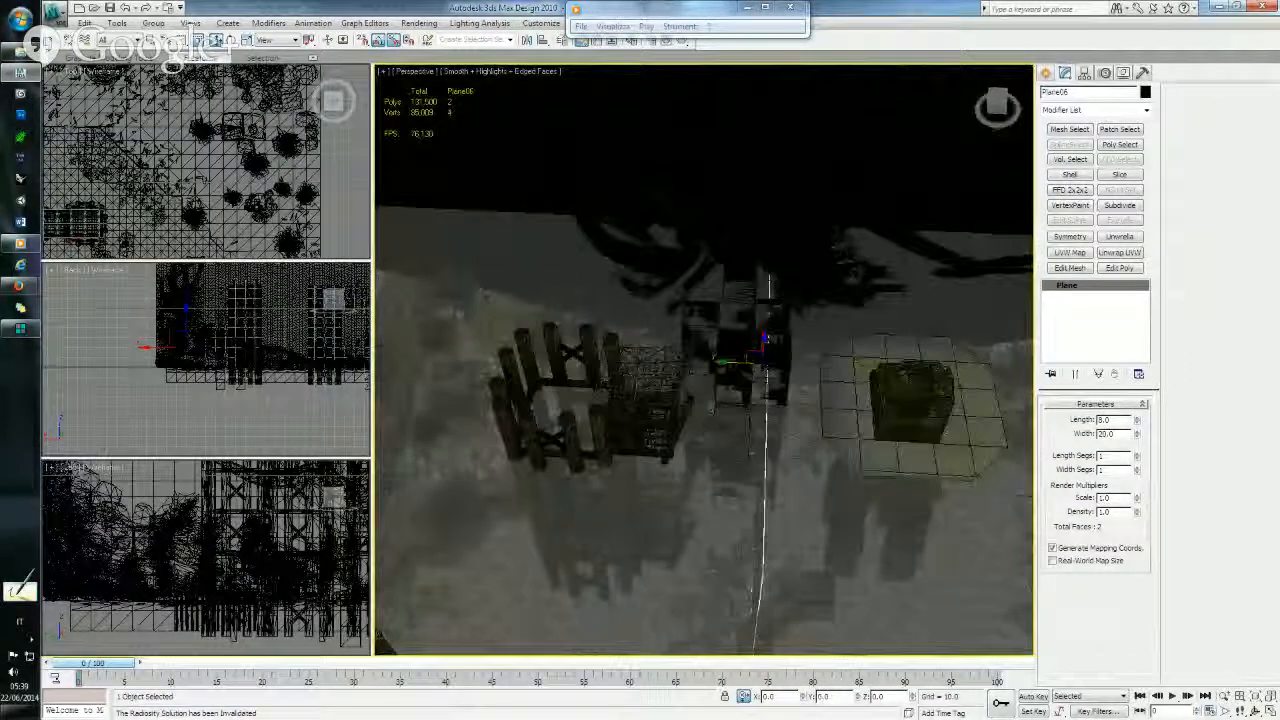
pyautogui.click(731, 362)
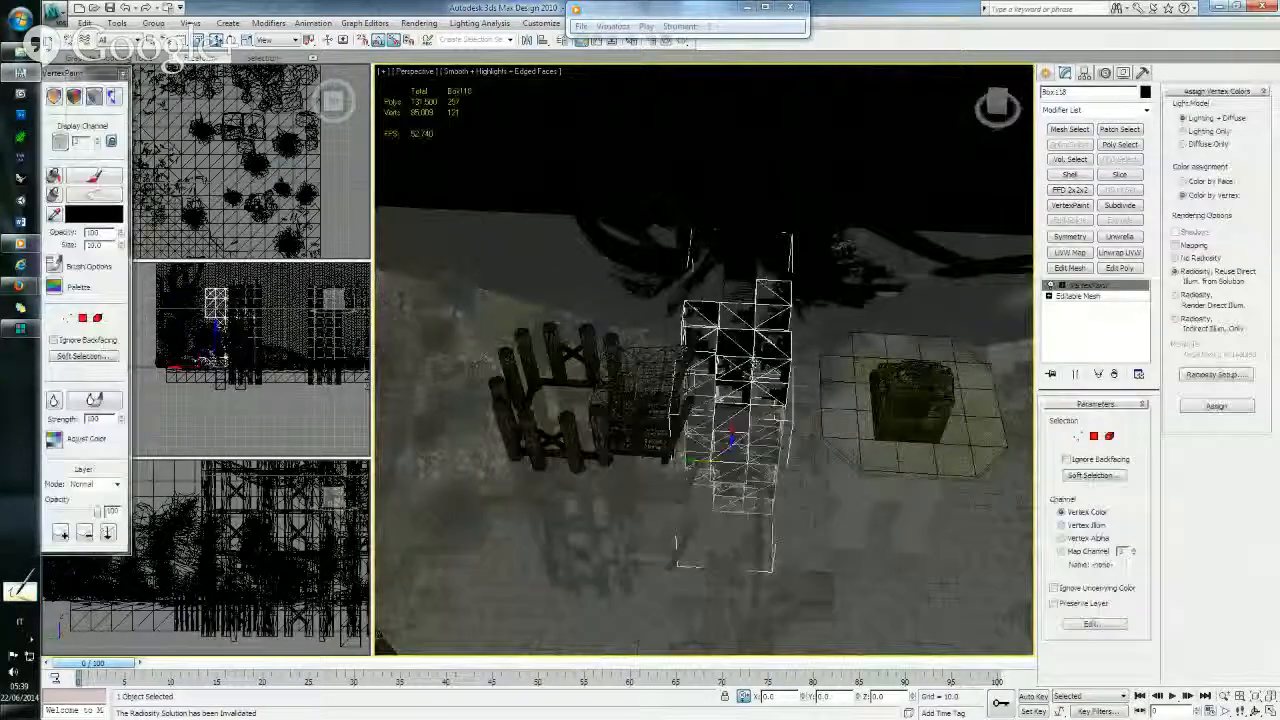
pyautogui.click(735, 370)
pyautogui.keyDown('alt'); pyautogui.moveTo(725, 371); pyautogui.dragTo(613, 340, button='middle'); pyautogui.keyUp('alt')
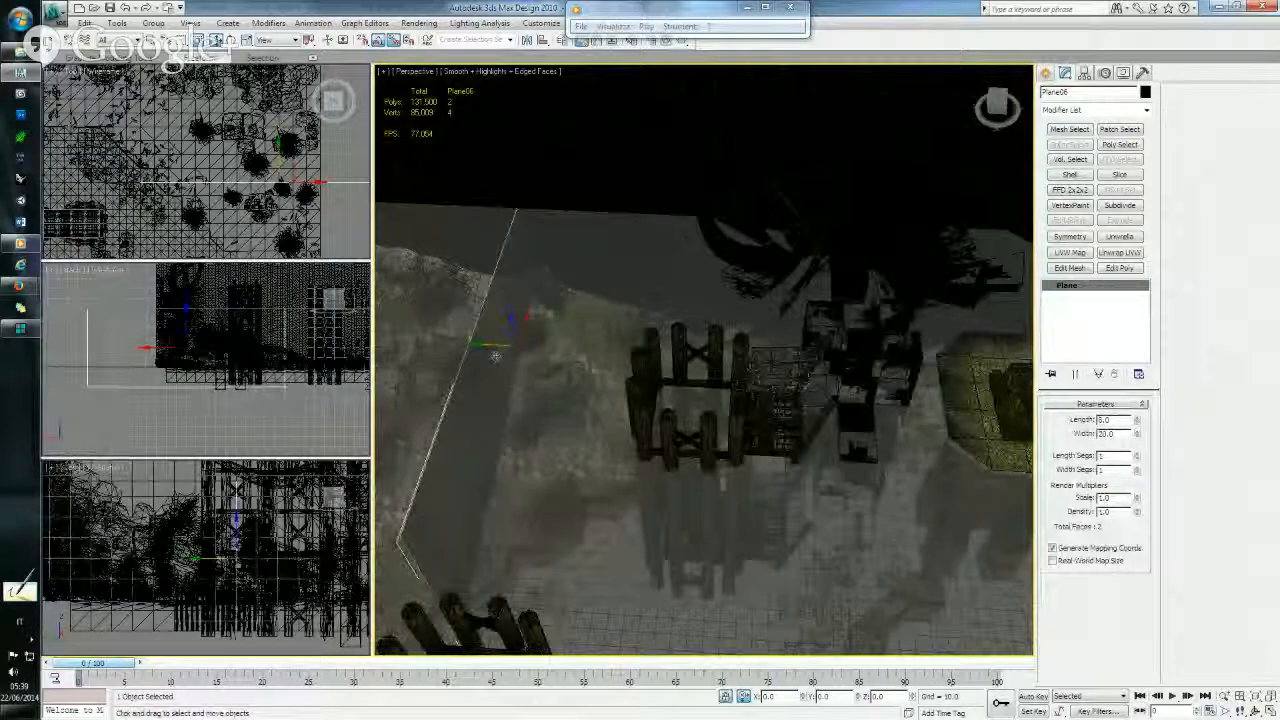
# - Slide the cloned plane along Y into the gap beside the stone block, against the edge of the dark box structure
pyautogui.press('7')
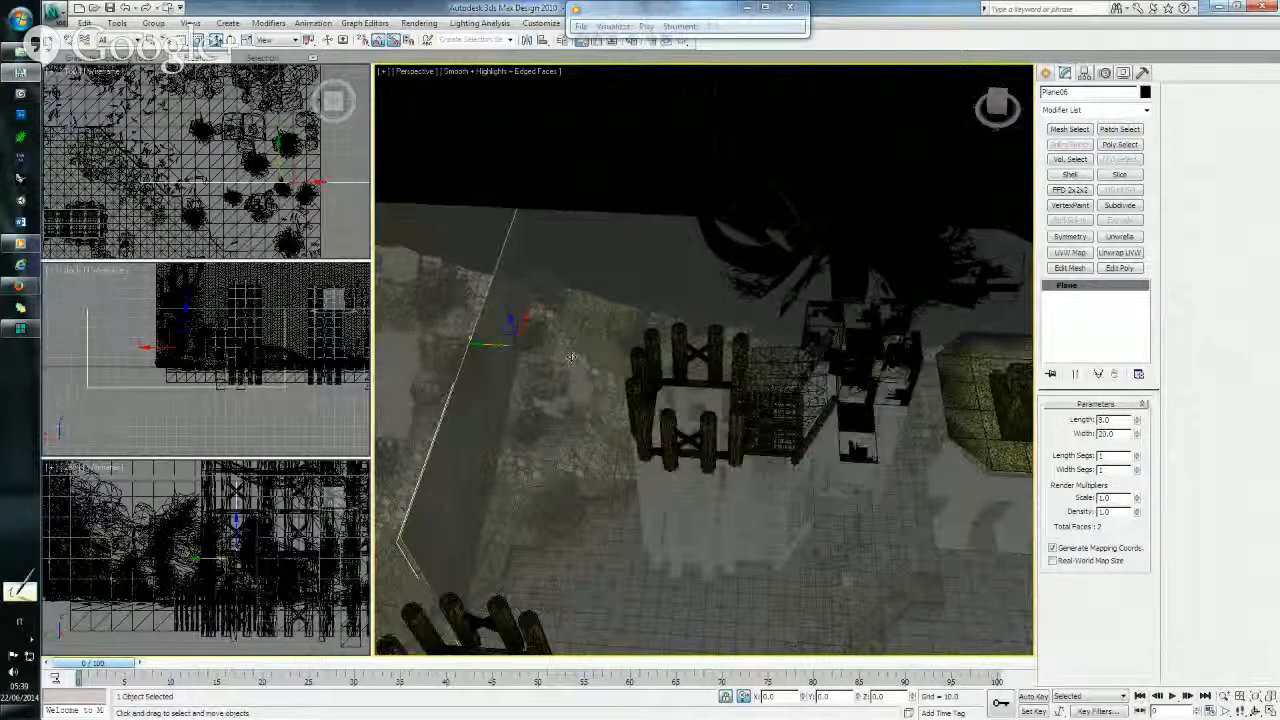
pyautogui.moveTo(493, 343); pyautogui.dragTo(855, 362)
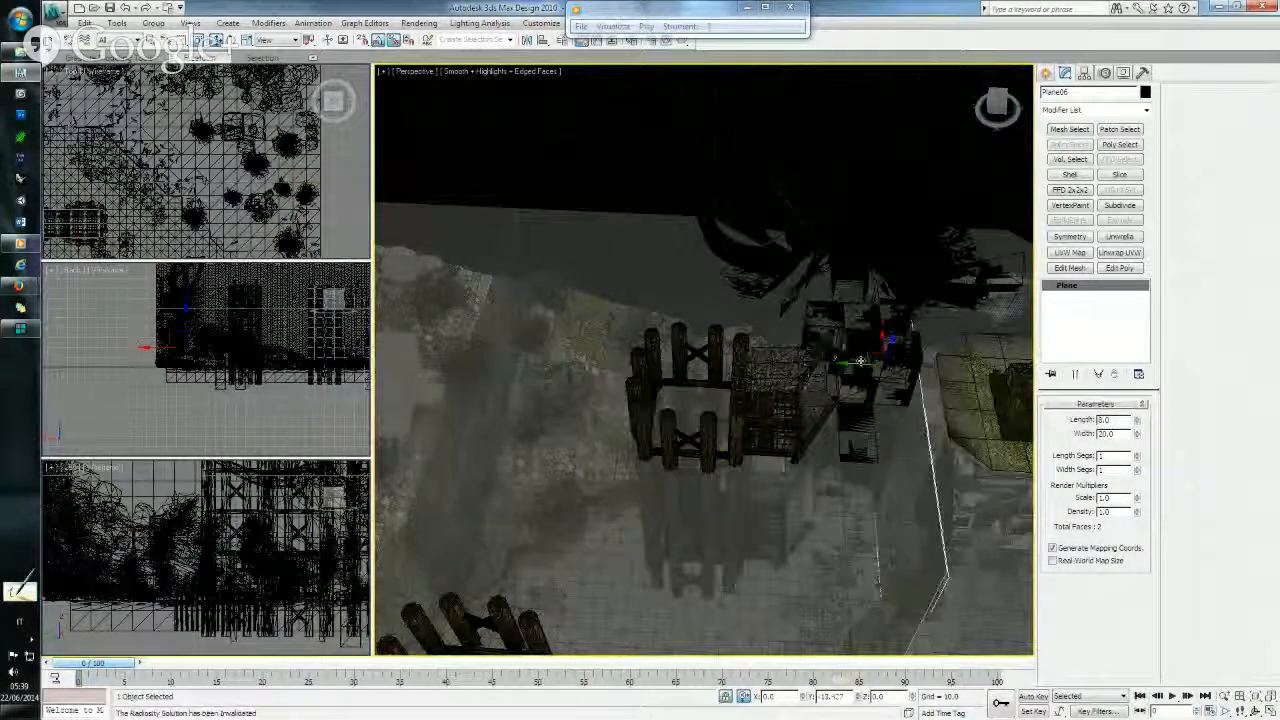
pyautogui.press('7')
pyautogui.keyDown('alt'); pyautogui.moveTo(855, 362); pyautogui.dragTo(770, 355, button='middle'); pyautogui.keyUp('alt')
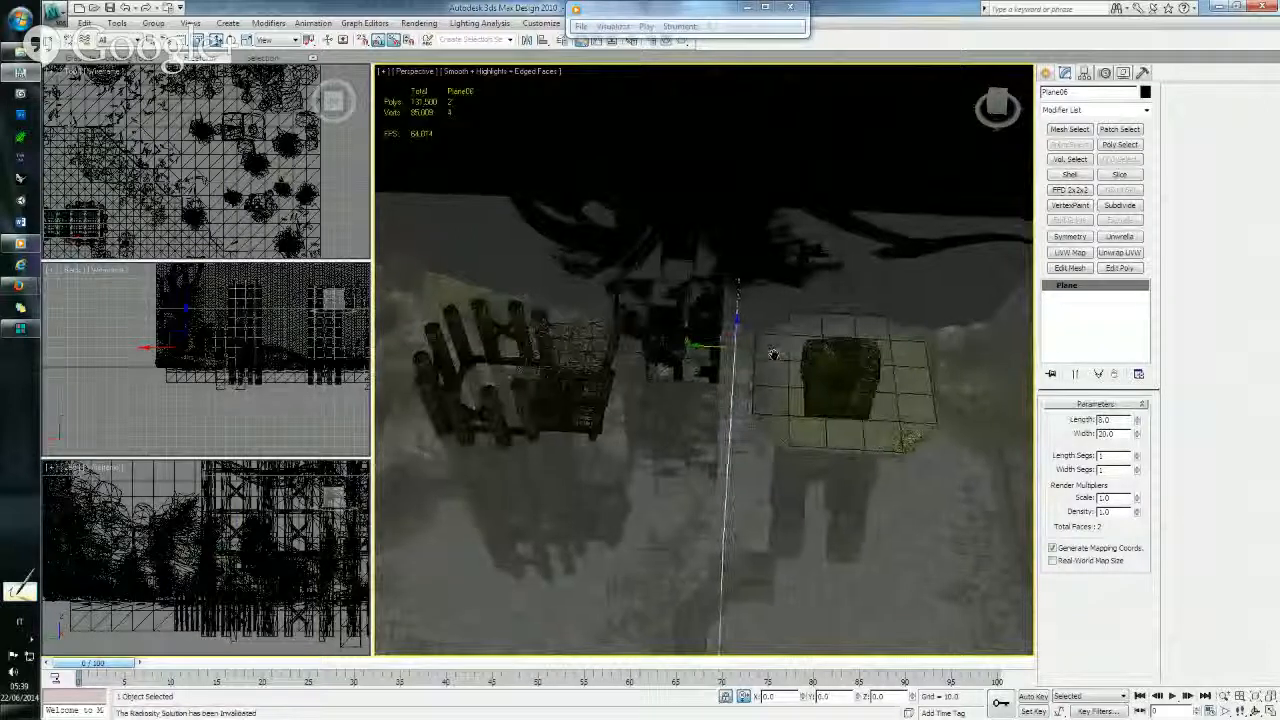
pyautogui.scroll(3, 748, 362)
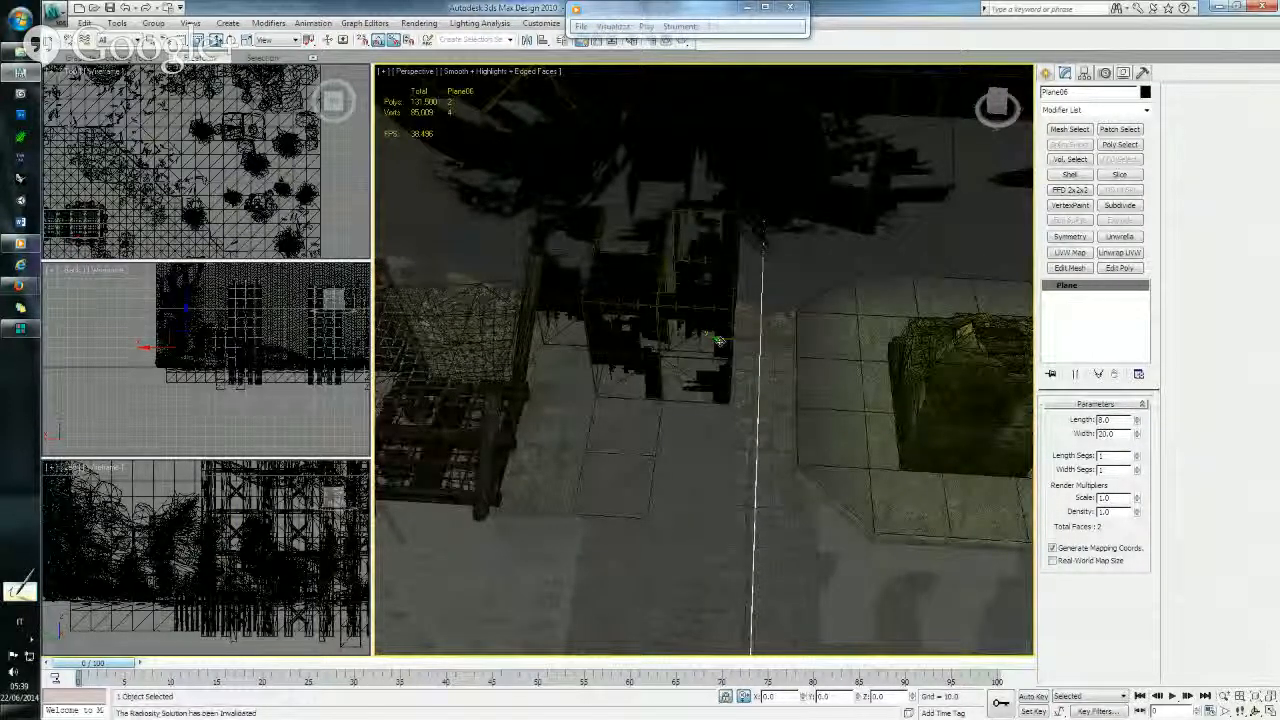
pyautogui.press('7')
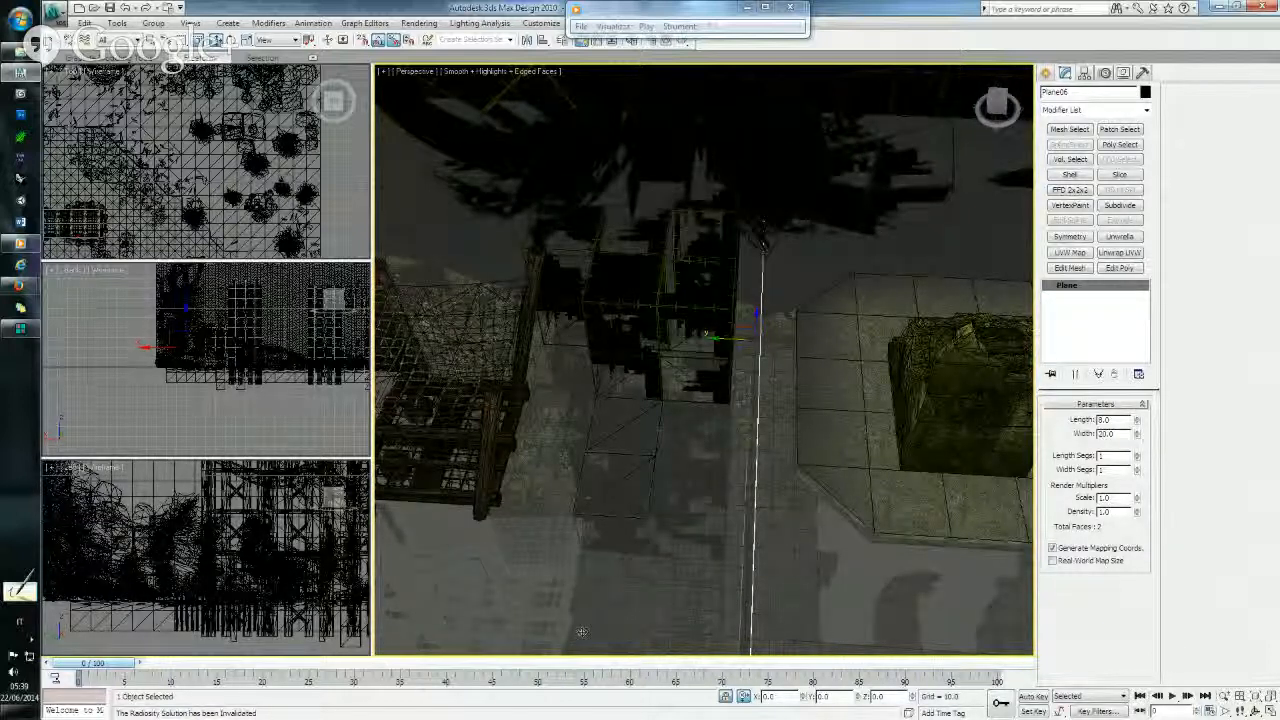
pyautogui.moveTo(720, 343); pyautogui.dragTo(711, 339)
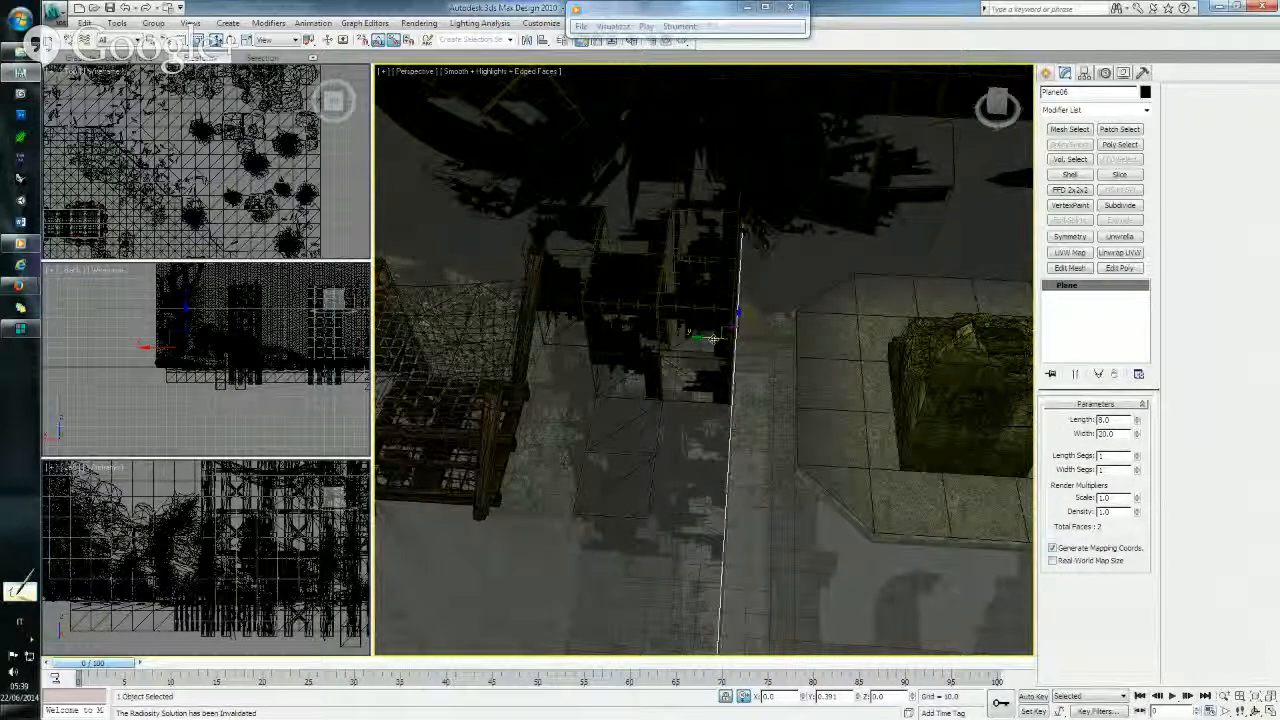
pyautogui.scroll(-4, 716, 400)
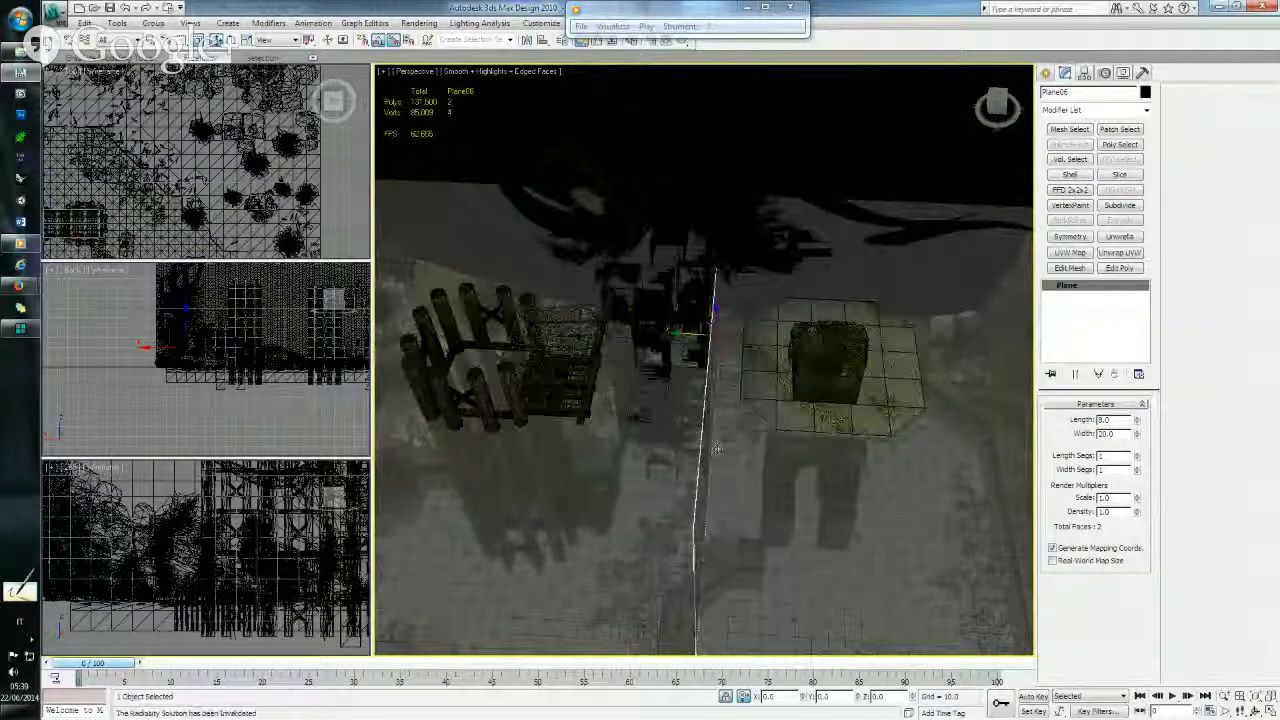
# - Switch coordinate entry to absolute and position the cloned plane at X 21 and Y 6
pyautogui.click(743, 696)
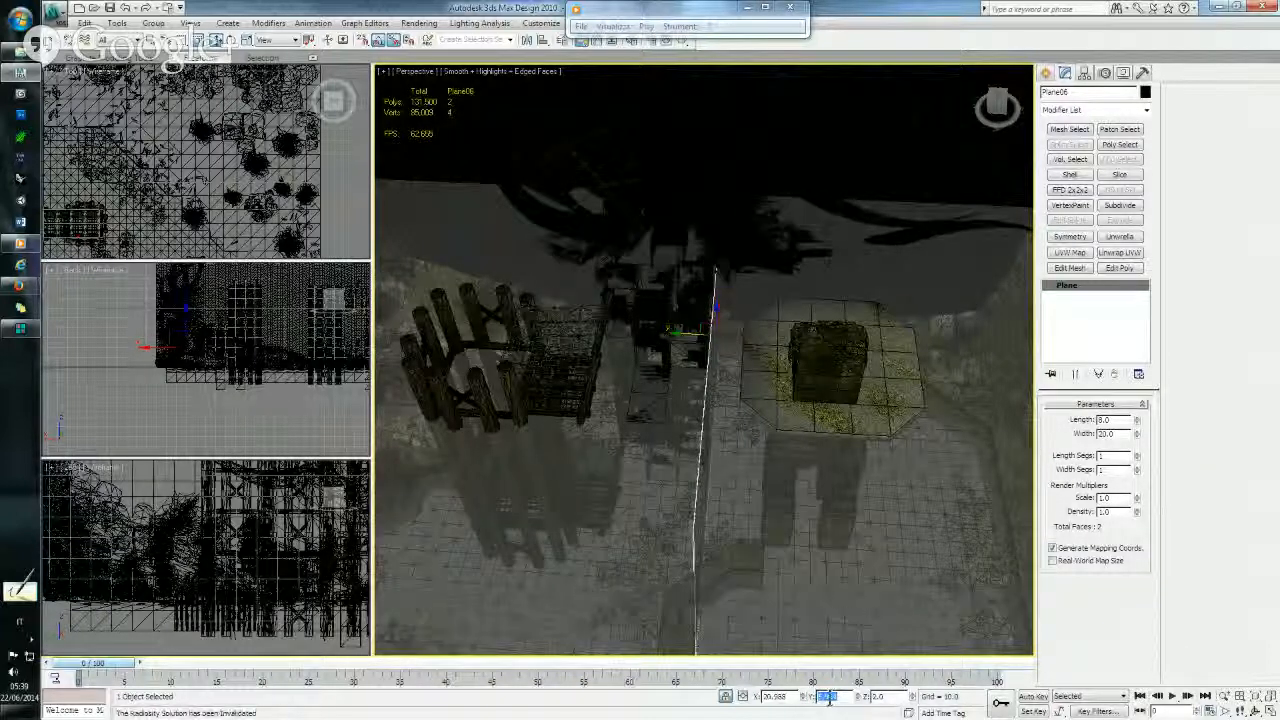
pyautogui.write('6')
pyautogui.press('Return')
pyautogui.doubleClick(780, 696)
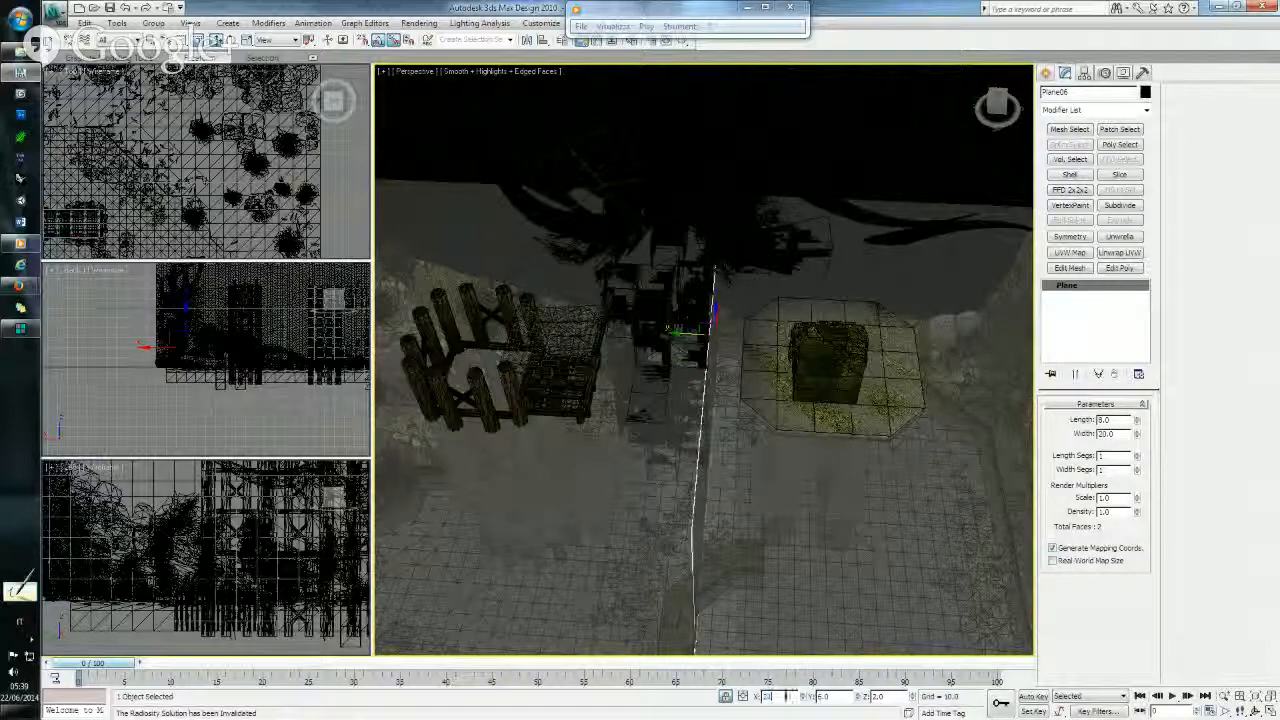
pyautogui.press('Return')
# - Select the original vertical plane and set its absolute X position to 21
pyautogui.keyDown('alt'); pyautogui.moveTo(669, 544); pyautogui.dragTo(871, 531, button='middle'); pyautogui.keyUp('alt')
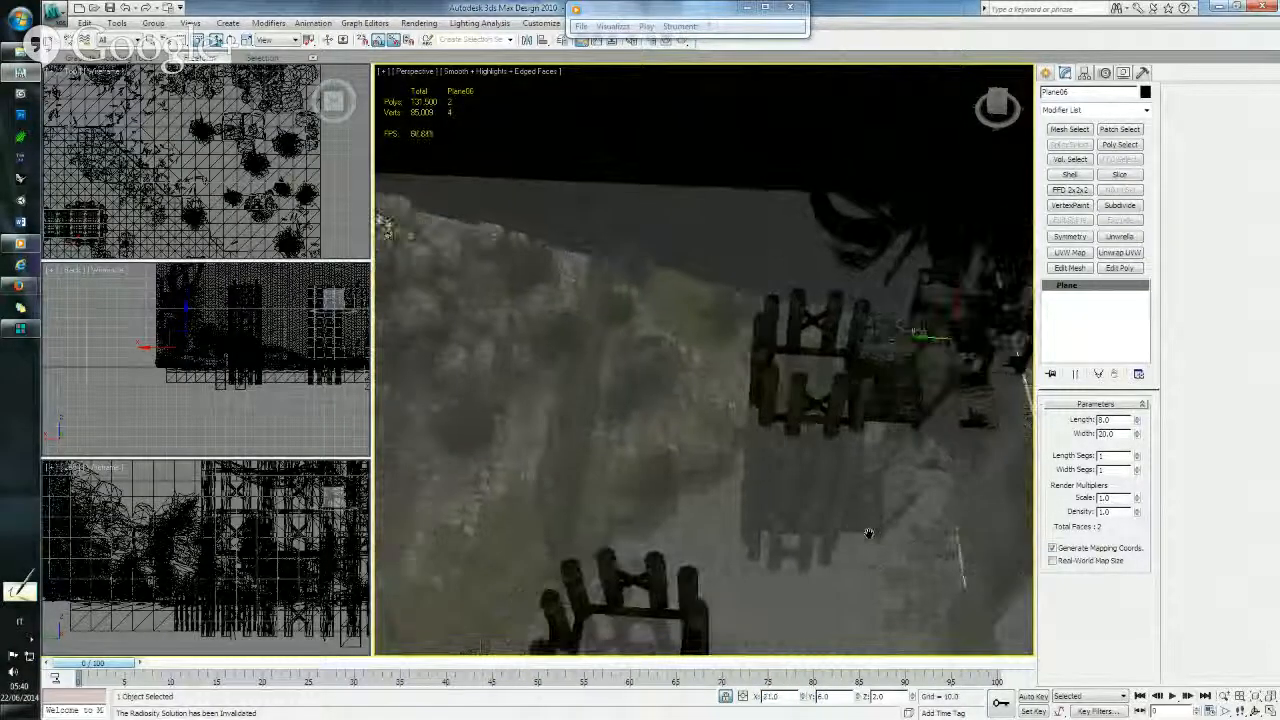
pyautogui.keyDown('alt'); pyautogui.moveTo(619, 547); pyautogui.dragTo(730, 430, button='middle'); pyautogui.keyUp('alt')
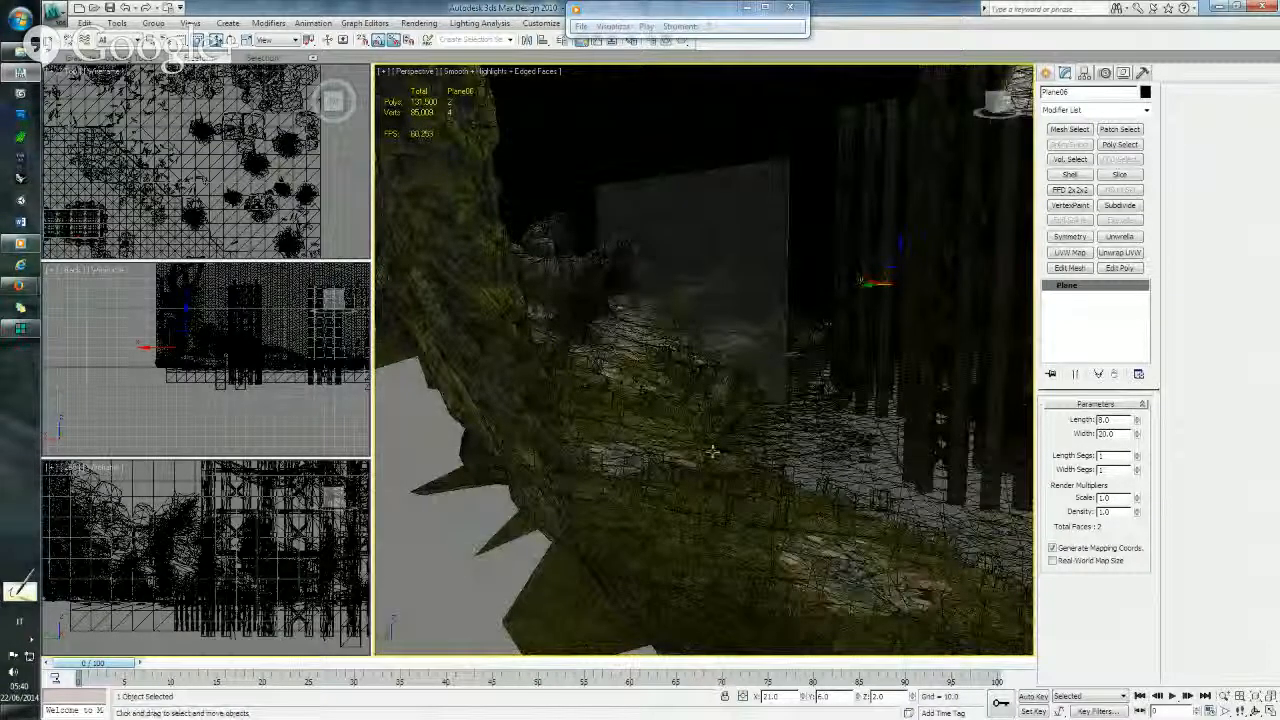
pyautogui.click(737, 283)
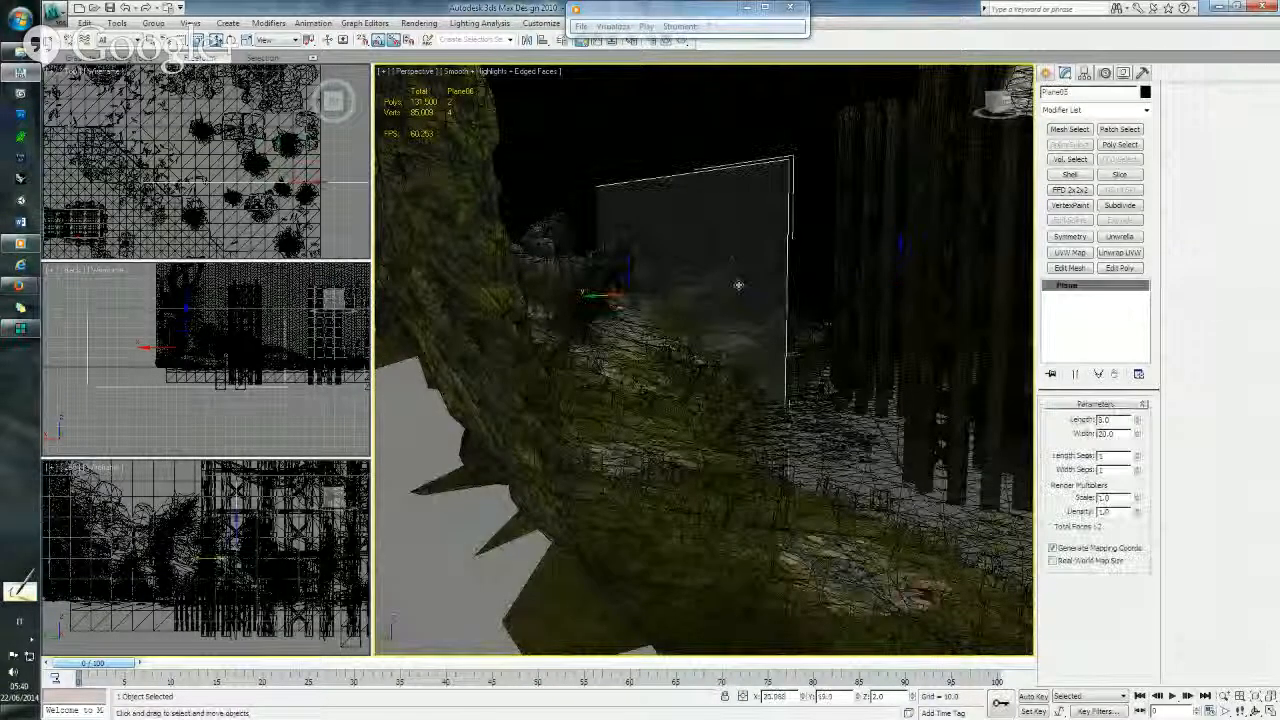
pyautogui.doubleClick(778, 696)
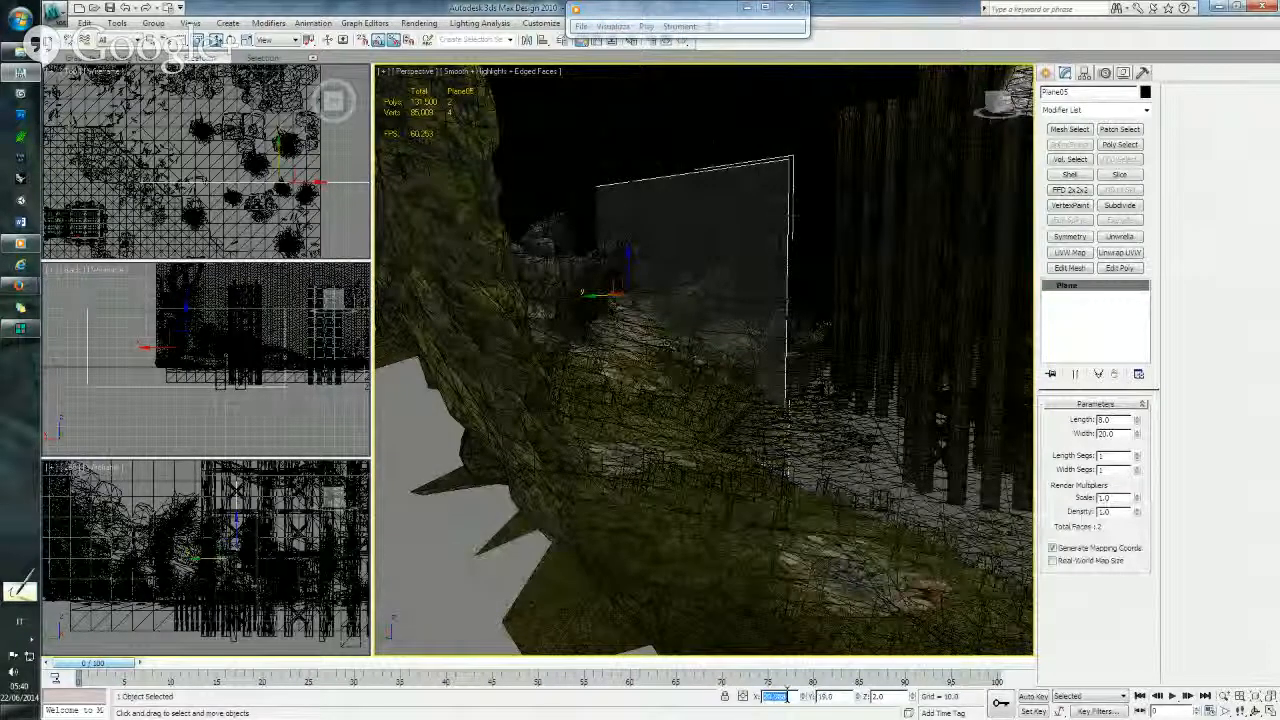
pyautogui.write('21')
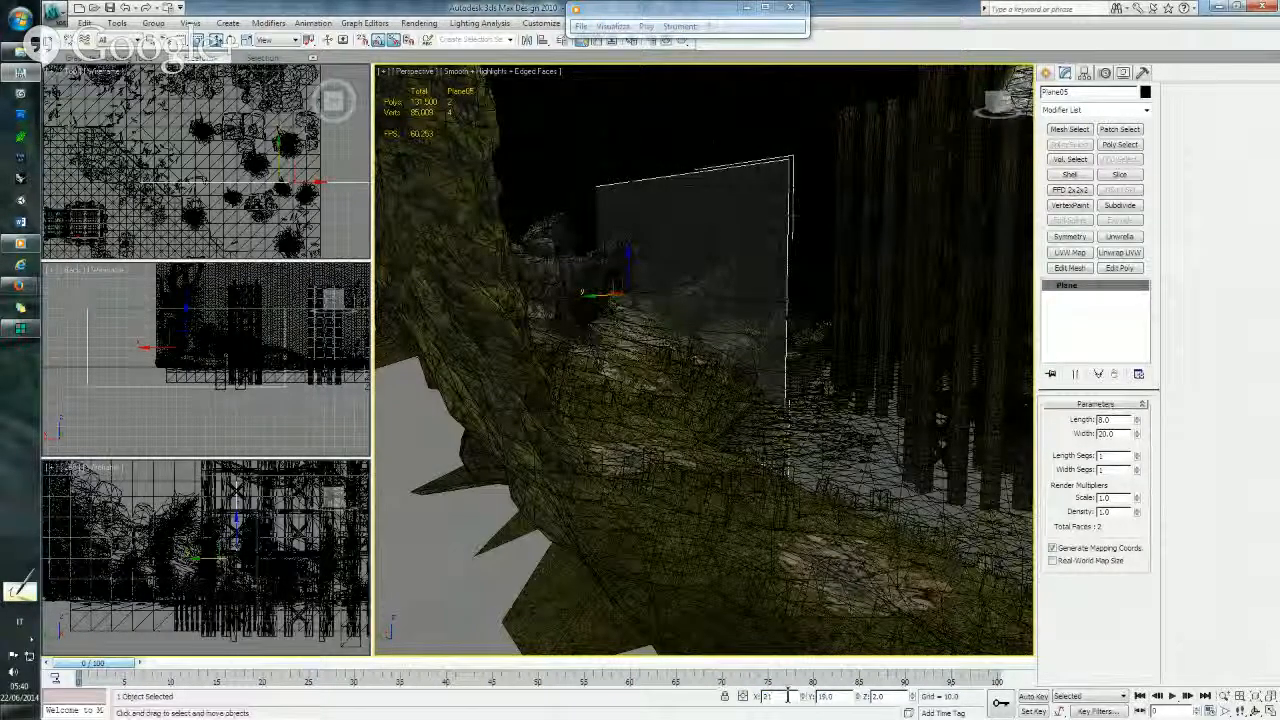
# - Select the three planes together and examine from several angles how they divide the end of the level
pyautogui.keyDown('alt'); pyautogui.moveTo(841, 491); pyautogui.dragTo(777, 449, button='middle'); pyautogui.keyUp('alt')
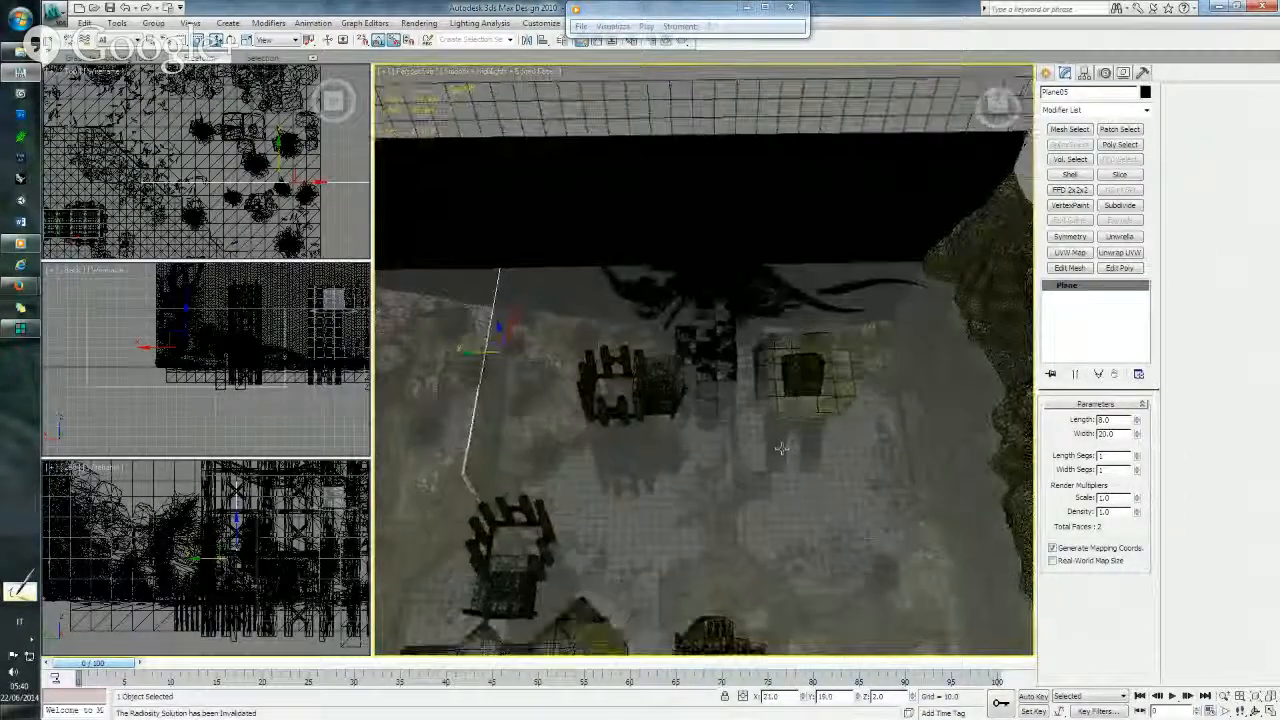
pyautogui.keyDown('alt'); pyautogui.moveTo(780, 451); pyautogui.dragTo(566, 307, button='middle'); pyautogui.keyUp('alt')
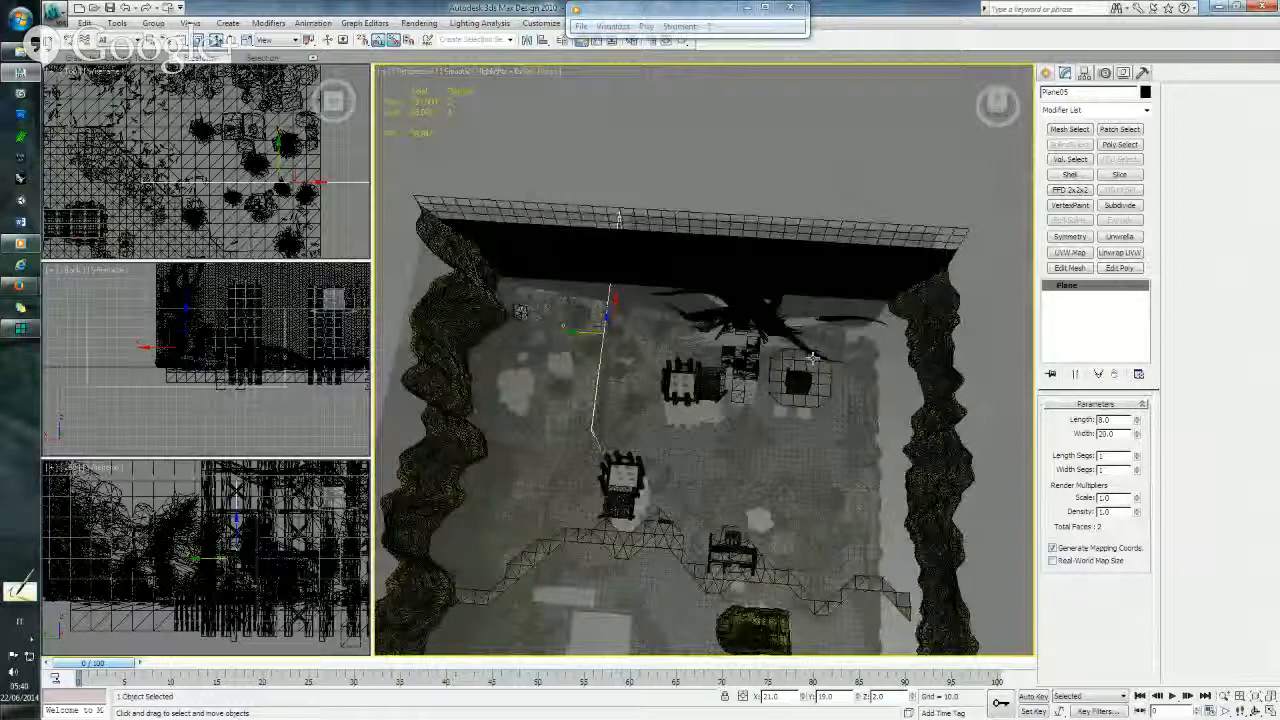
pyautogui.keyDown('alt'); pyautogui.moveTo(859, 388); pyautogui.dragTo(761, 426, button='middle'); pyautogui.keyUp('alt')
pyautogui.click(720, 409)
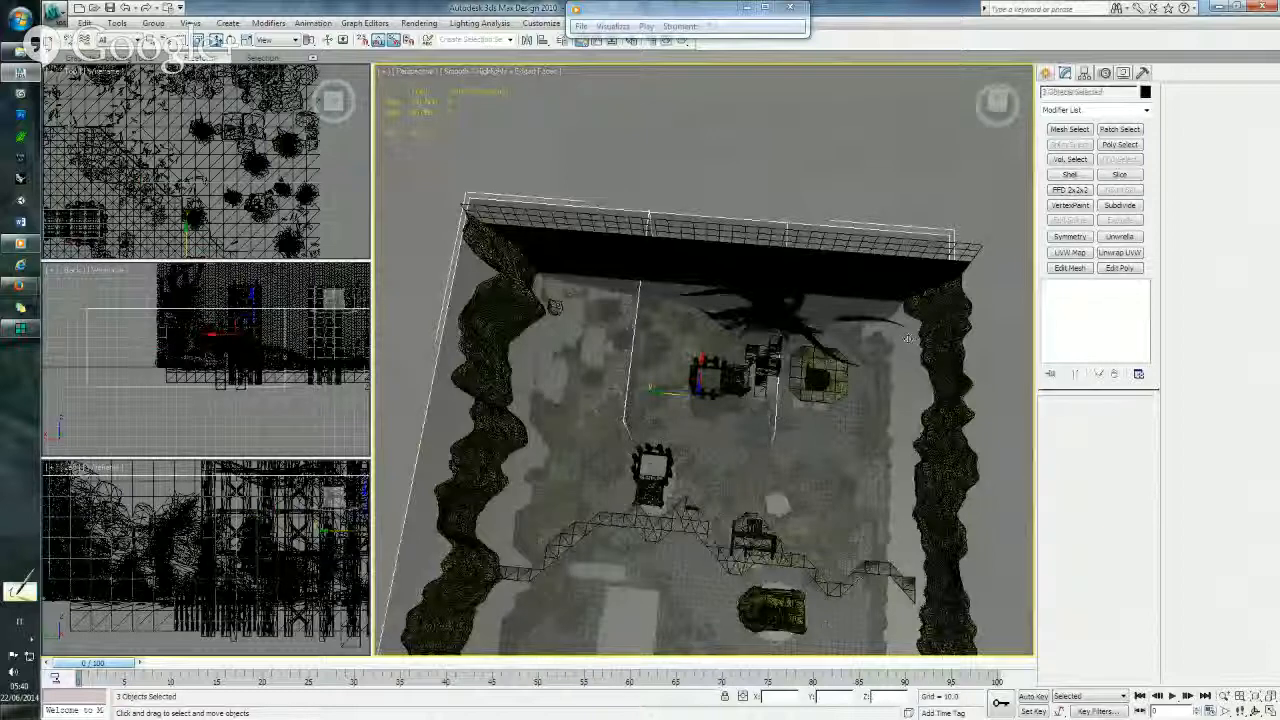
pyautogui.keyDown('alt'); pyautogui.moveTo(907, 338); pyautogui.dragTo(835, 365, button='middle'); pyautogui.keyUp('alt')
pyautogui.keyDown('alt'); pyautogui.moveTo(601, 382); pyautogui.dragTo(643, 390, button='middle'); pyautogui.keyUp('alt')
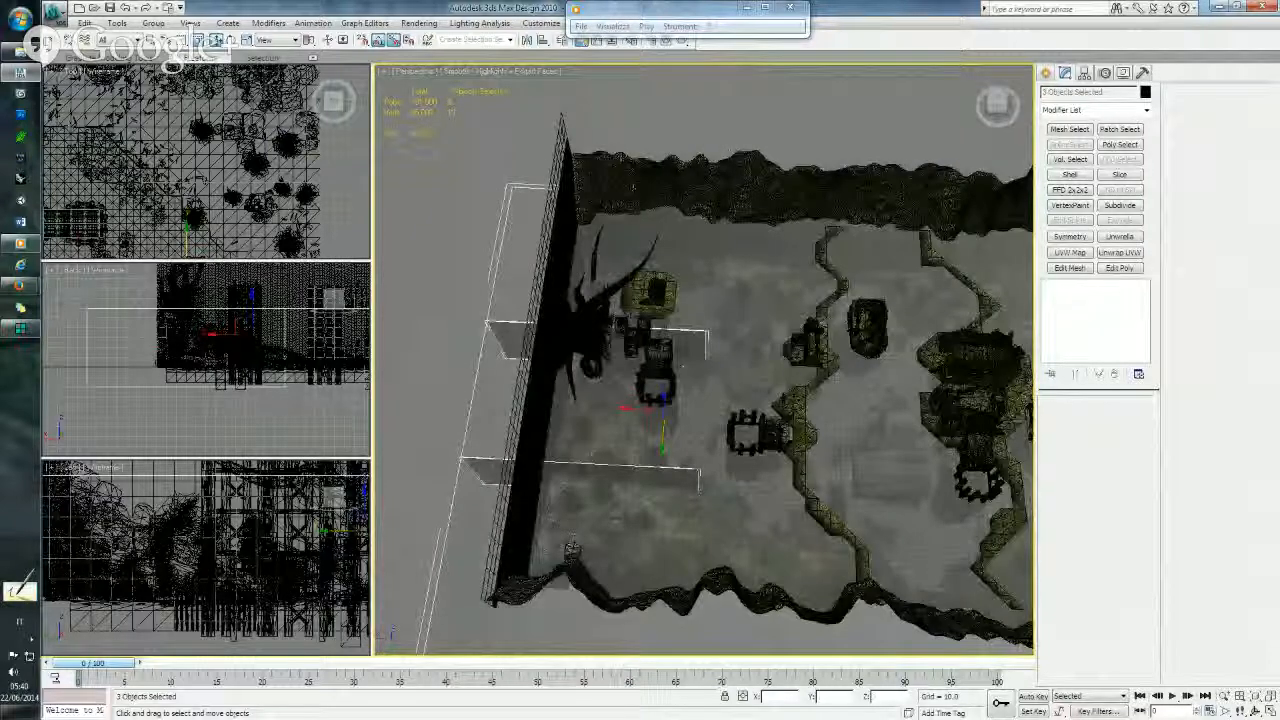
pyautogui.keyDown('alt'); pyautogui.moveTo(683, 533); pyautogui.dragTo(679, 549, button='middle'); pyautogui.keyUp('alt')
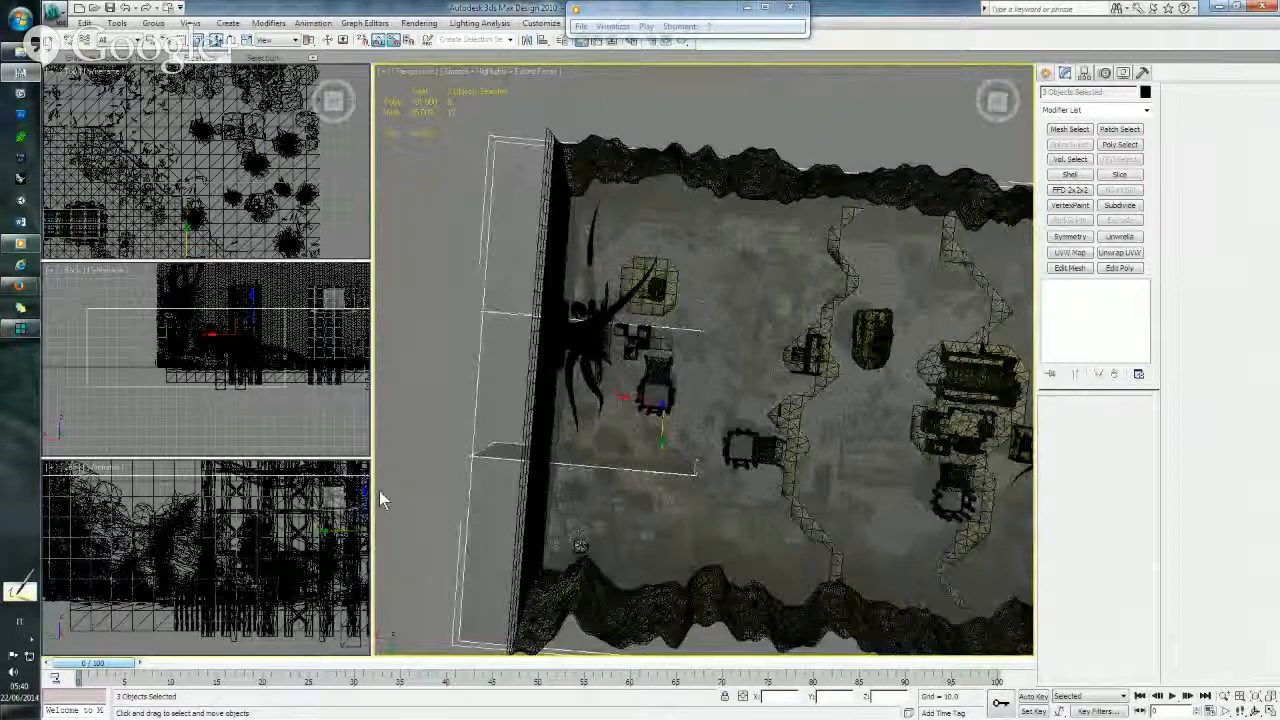
# - Frame the level in the left view and save the scene
pyautogui.scroll(-8, 236, 532)
pyautogui.moveTo(286, 509); pyautogui.dragTo(250, 523, button='middle')
pyautogui.hotkey('ctrl', 's')
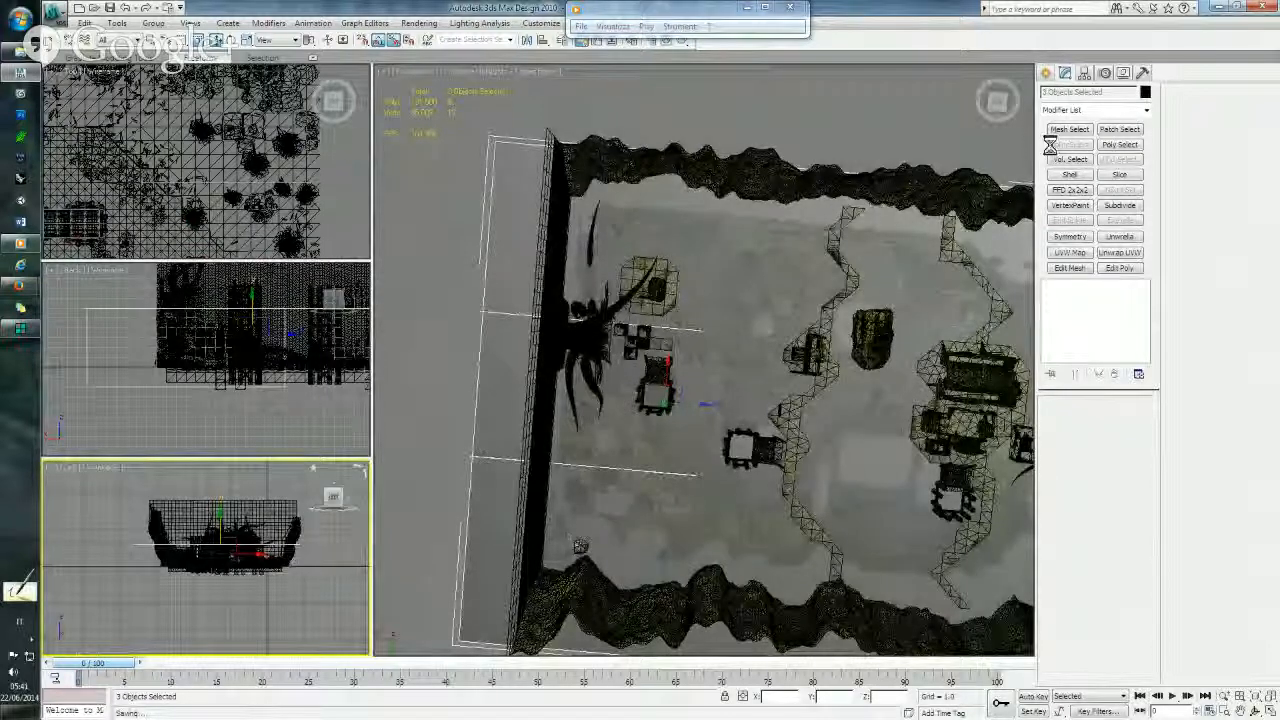
# - Draw a new upright plane in the left view, just below the level and about as wide as it
pyautogui.click(1046, 73)
pyautogui.click(1121, 214)
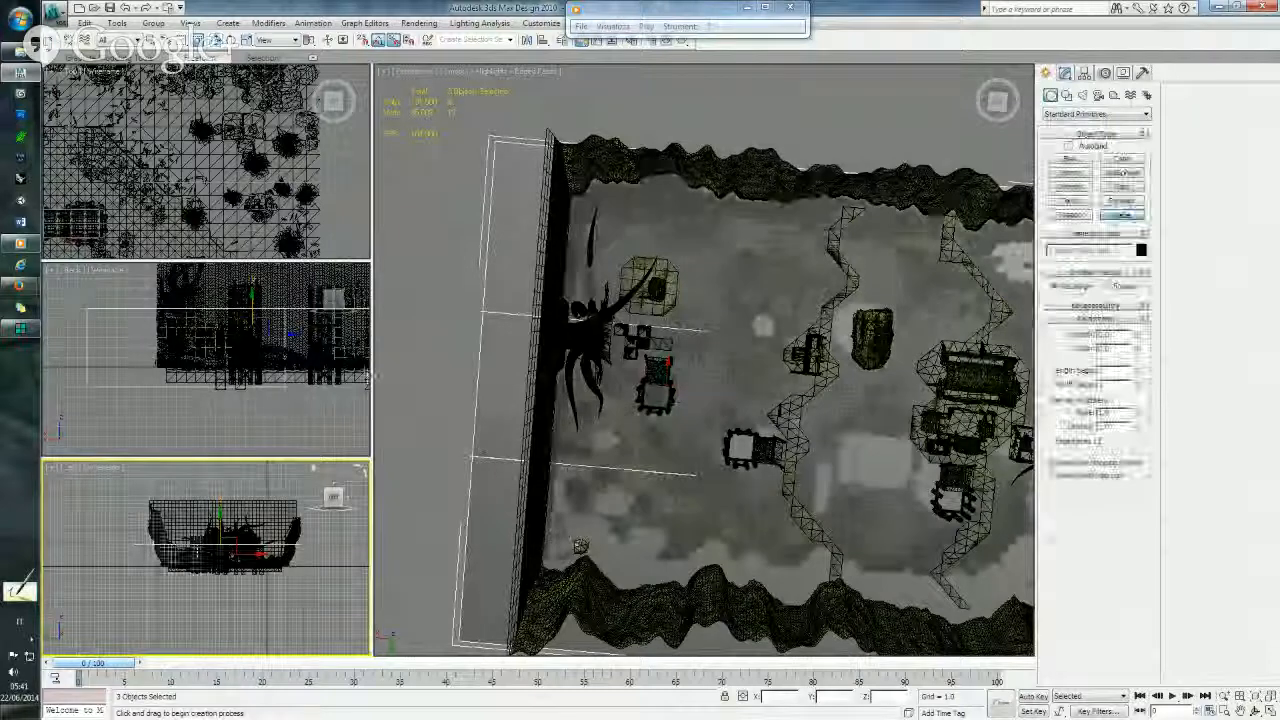
pyautogui.moveTo(203, 577); pyautogui.dragTo(200, 577, button='middle')
pyautogui.moveTo(253, 358); pyautogui.dragTo(203, 387, button='middle')
pyautogui.scroll(-4, 203, 387)
pyautogui.moveTo(183, 568); pyautogui.dragTo(183, 572, button='middle')
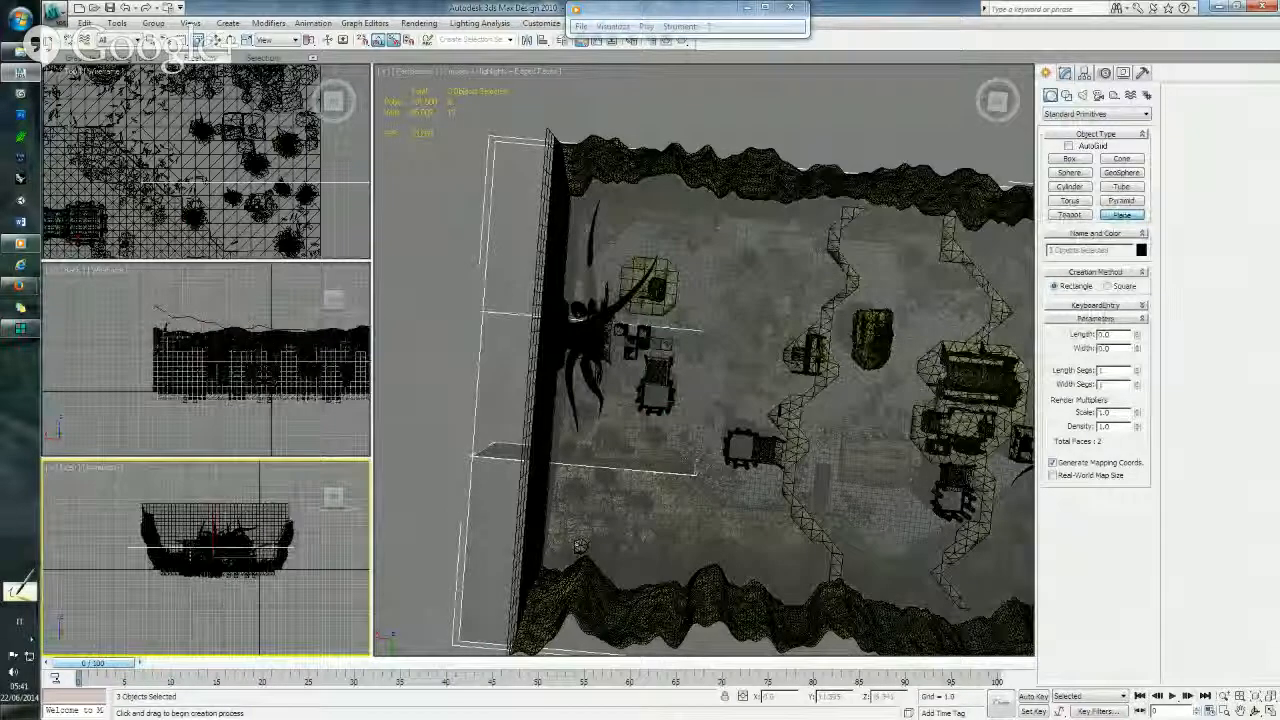
pyautogui.moveTo(135, 595); pyautogui.dragTo(298, 628)
pyautogui.rightClick(326, 588)
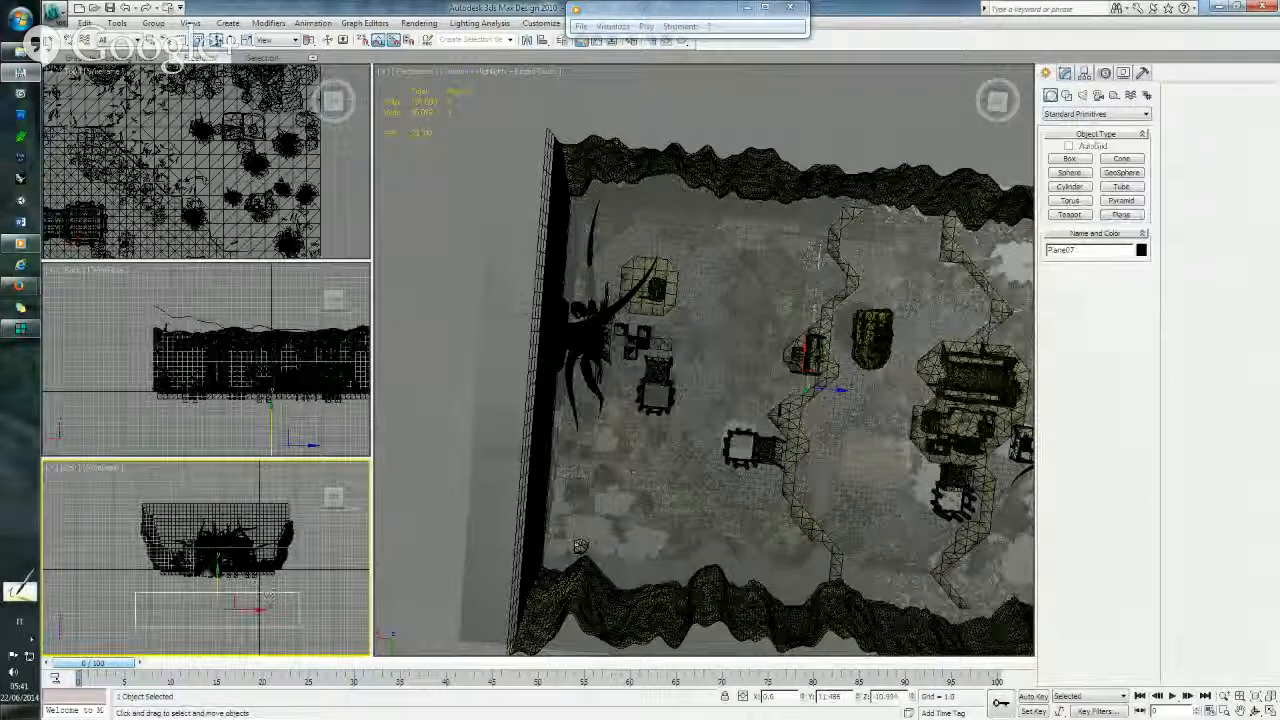
# - Move the new plane up into the level and shift it along X to the open ground between the huts
pyautogui.moveTo(221, 588); pyautogui.dragTo(242, 553)
pyautogui.moveTo(789, 399); pyautogui.dragTo(750, 394, button='middle')
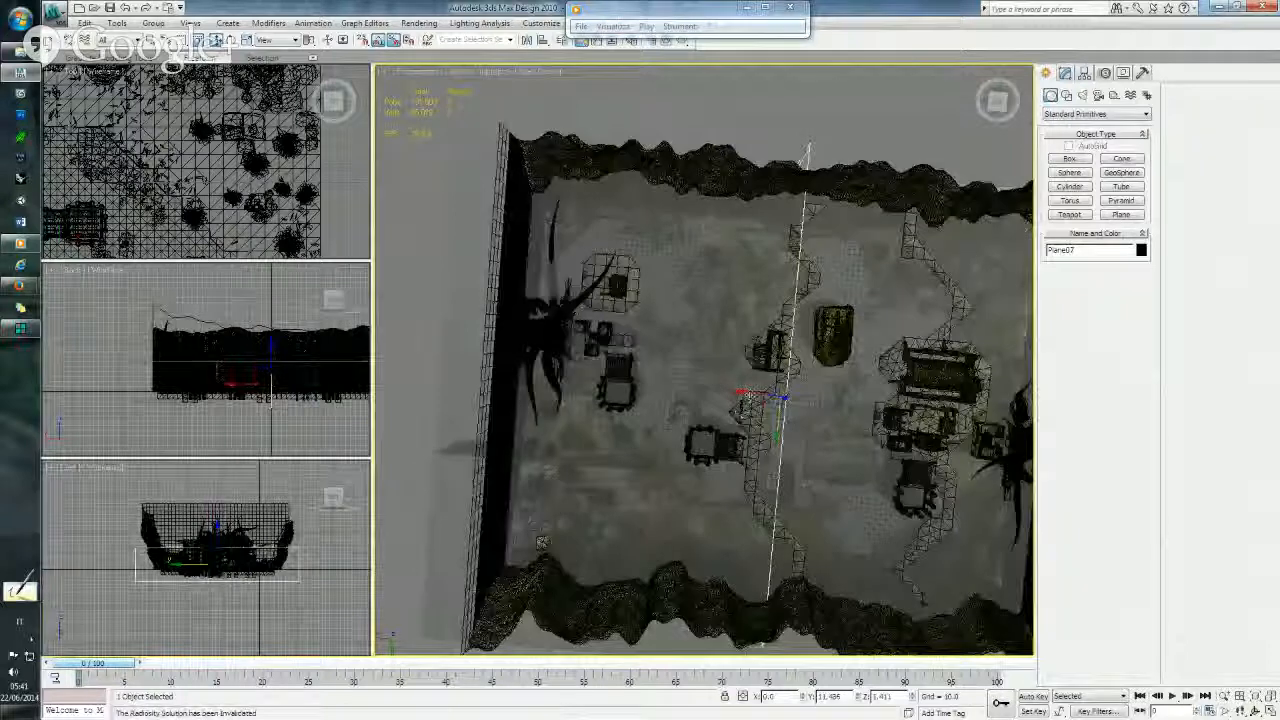
pyautogui.moveTo(750, 394); pyautogui.dragTo(670, 392)
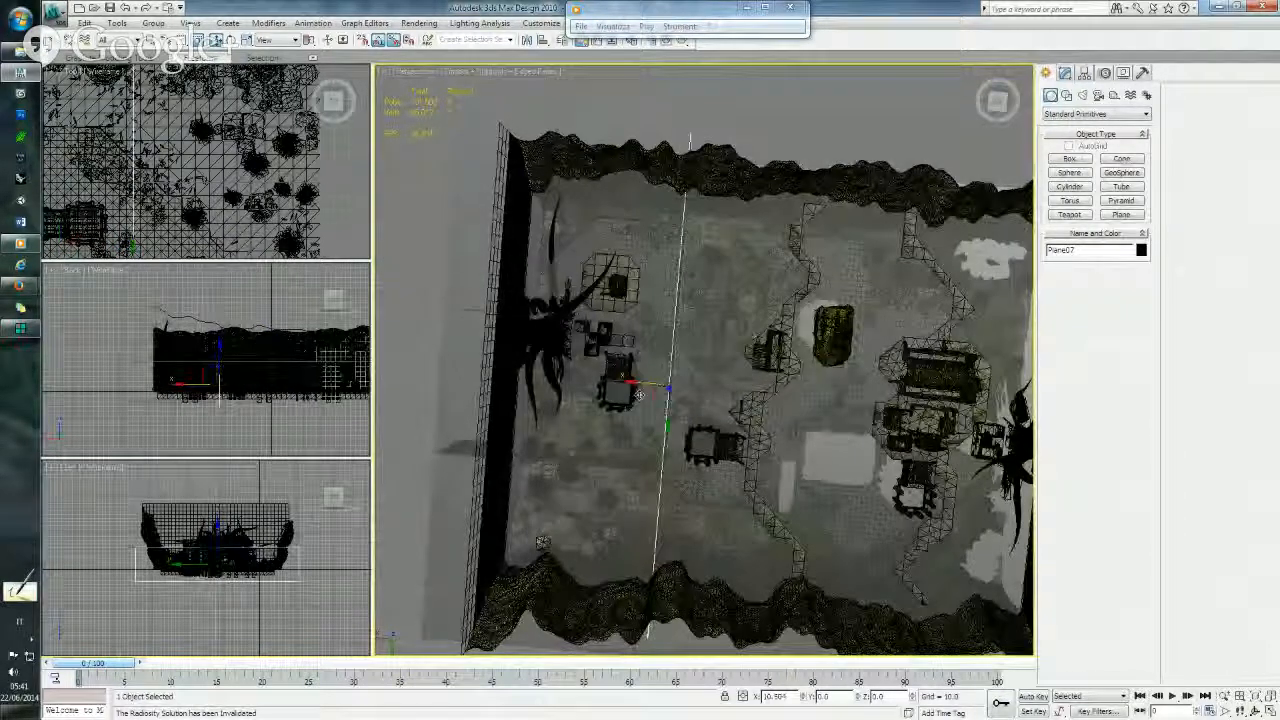
# - Set the new plane's absolute X position to 11 and its Z position to 3
pyautogui.keyDown('alt'); pyautogui.moveTo(638, 393); pyautogui.dragTo(769, 409, button='middle'); pyautogui.keyUp('alt')
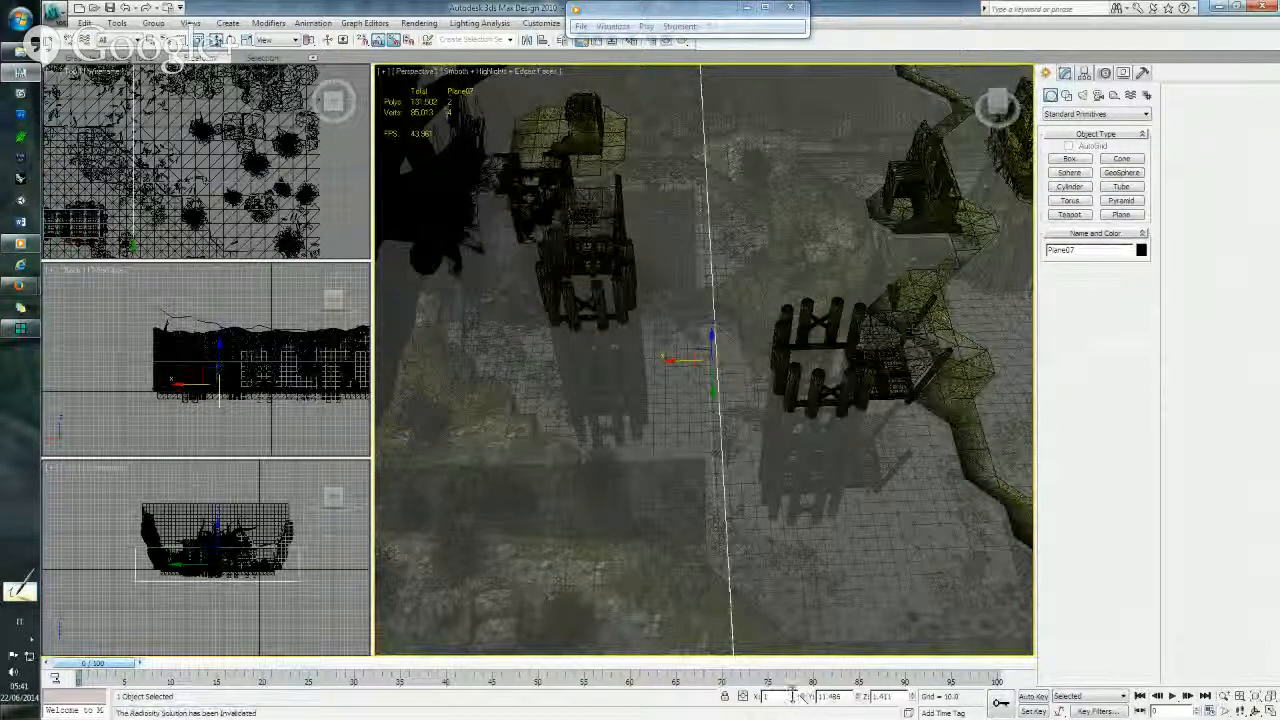
pyautogui.press('Return')
pyautogui.moveTo(785, 481); pyautogui.dragTo(765, 451, button='middle')
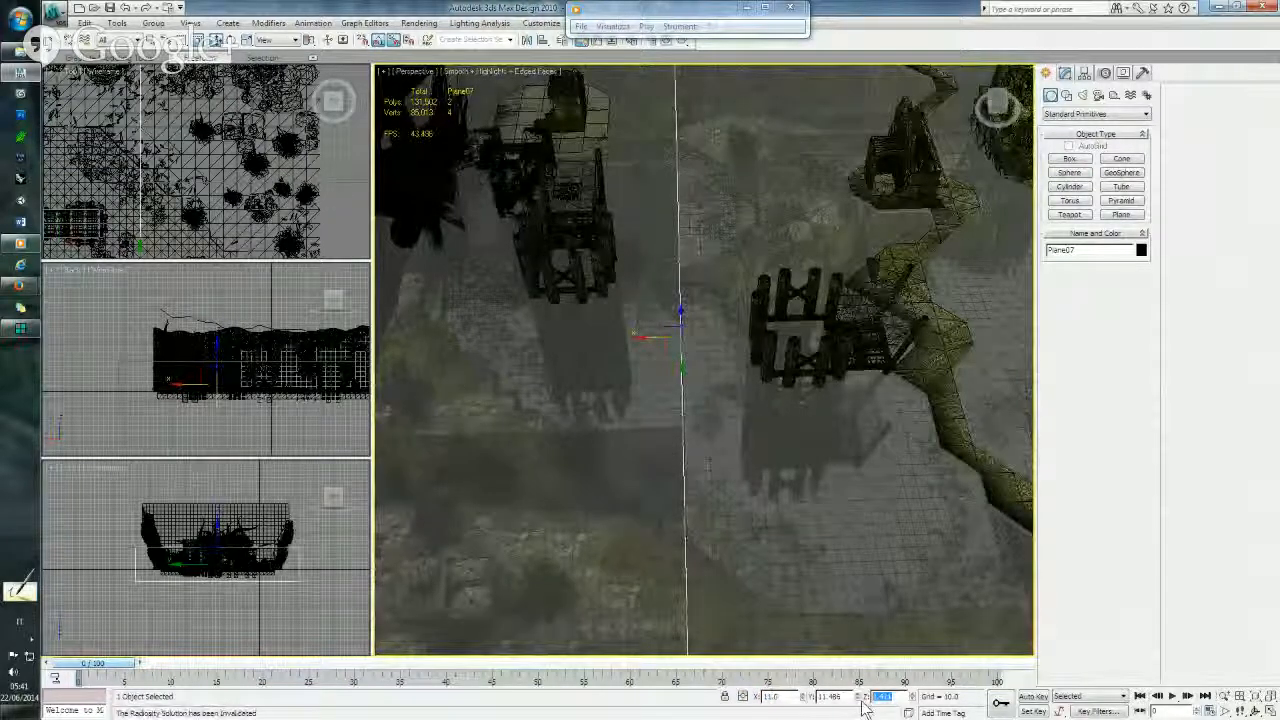
pyautogui.write('3')
pyautogui.press('Return')
# - Set the plane's length to 10 and its width to 46
pyautogui.keyDown('alt'); pyautogui.moveTo(727, 574); pyautogui.dragTo(737, 463, button='middle'); pyautogui.keyUp('alt')
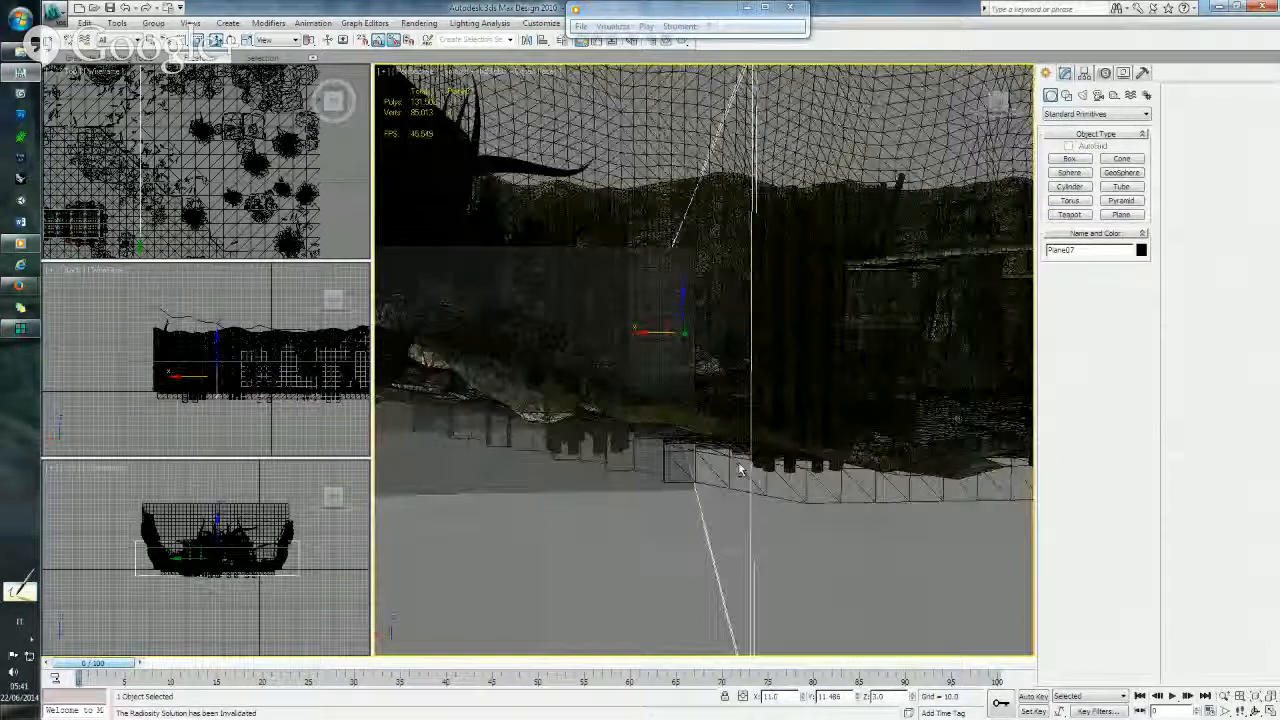
pyautogui.click(1065, 72)
pyautogui.doubleClick(1106, 418)
pyautogui.write('10')
pyautogui.doubleClick(1122, 432)
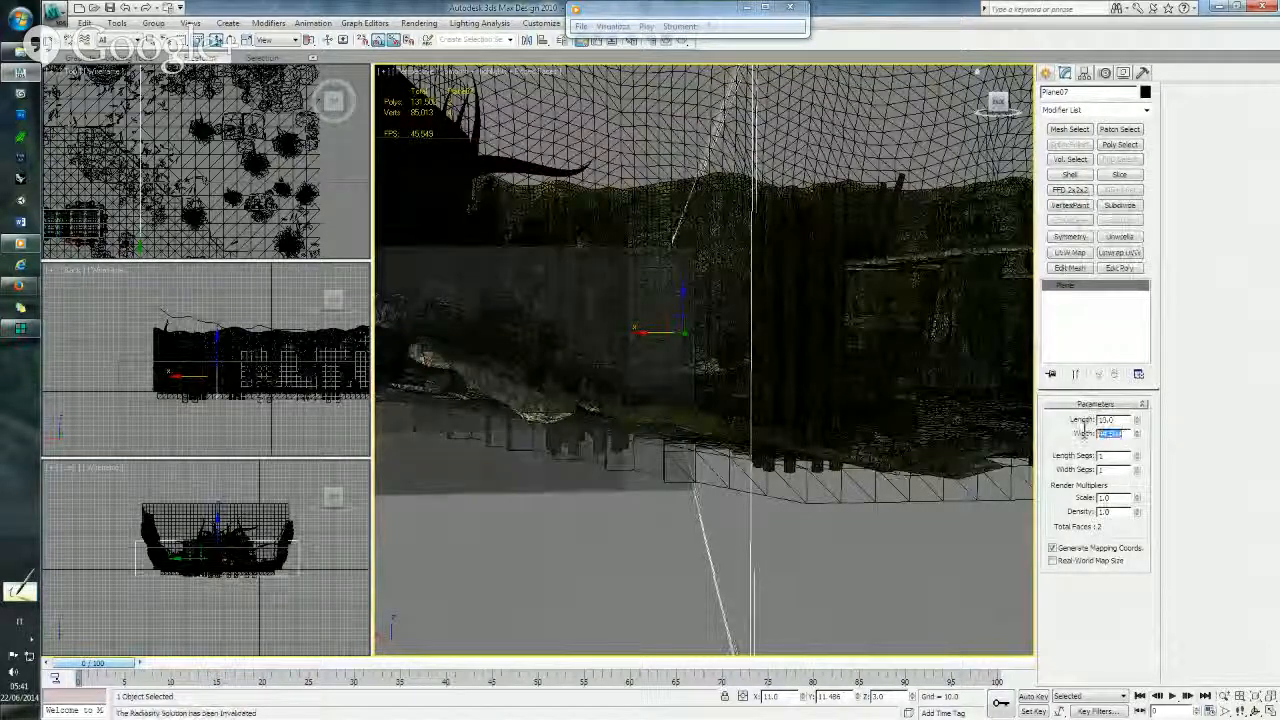
pyautogui.write('40')
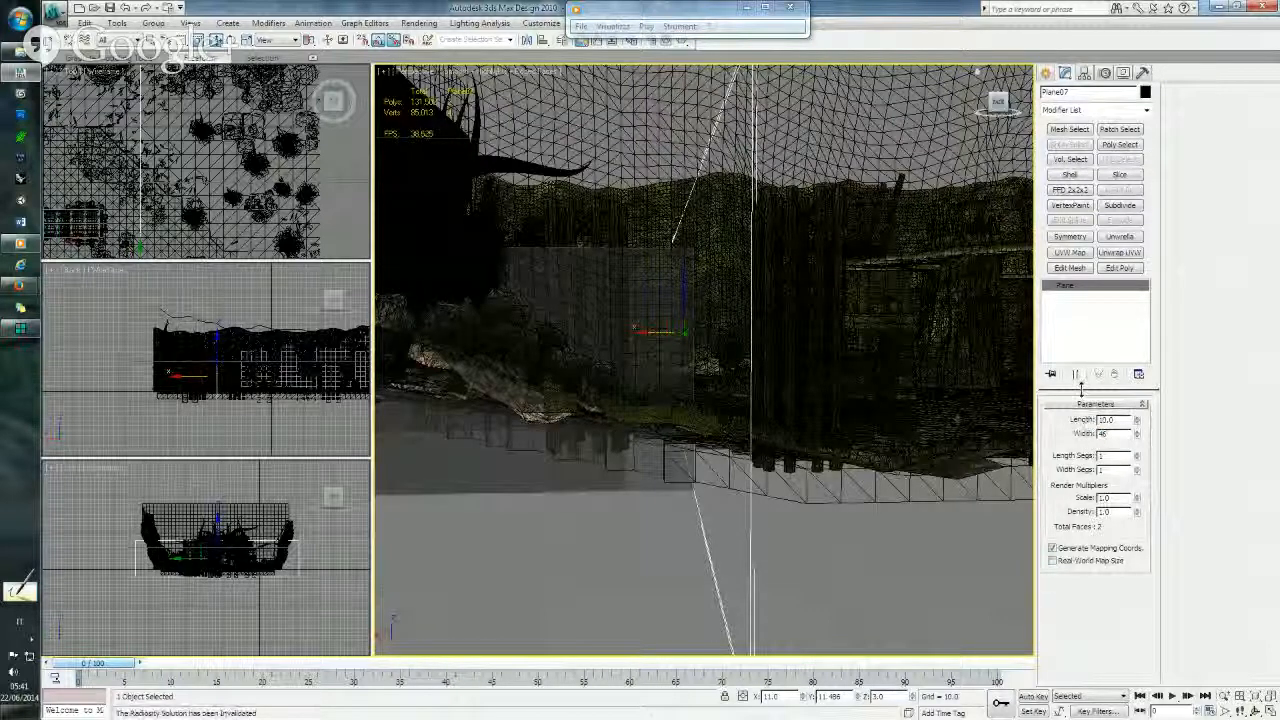
pyautogui.press('Return')
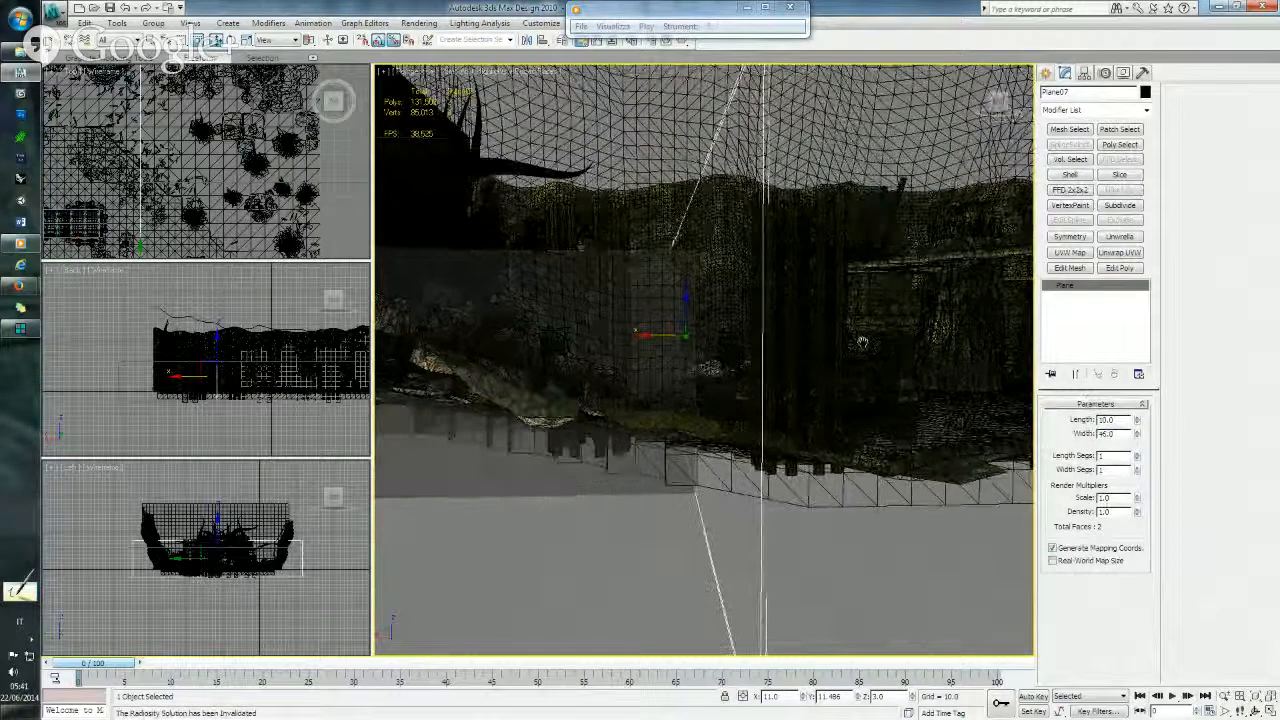
# - Snap the plane sideways to the grid in the left view so its Y position is 12
pyautogui.moveTo(324, 514); pyautogui.dragTo(296, 506, button='middle')
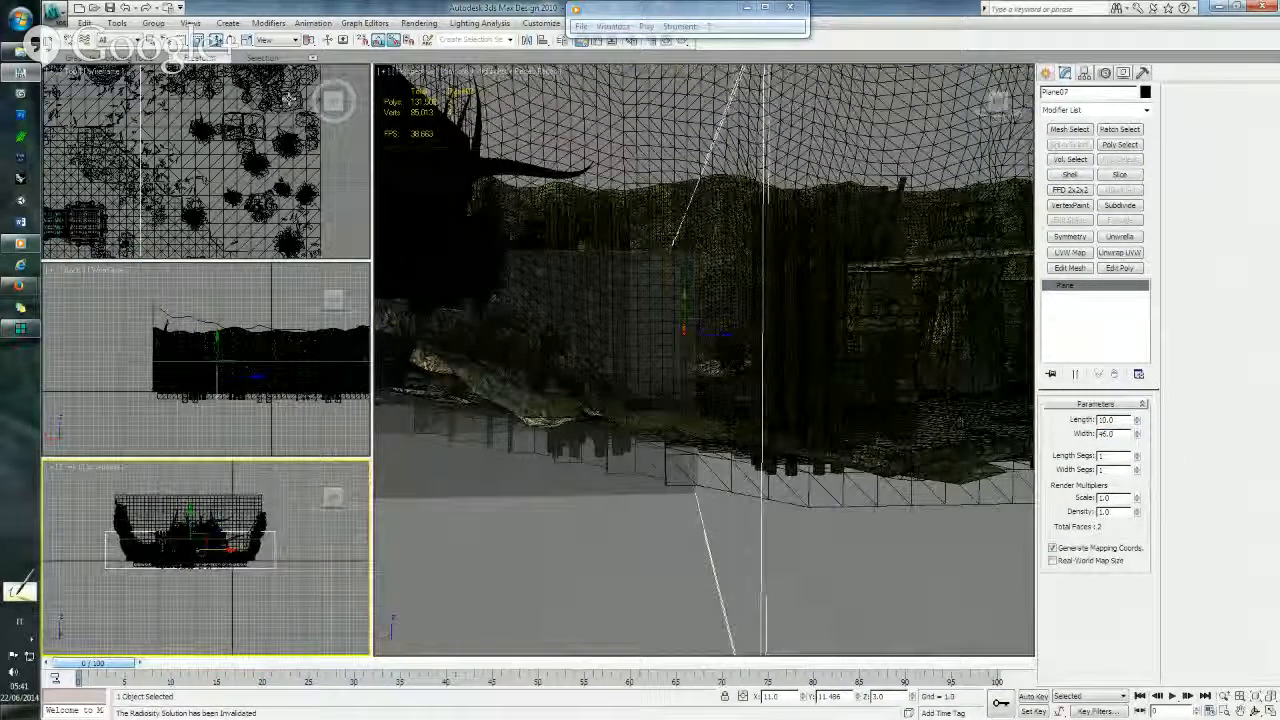
pyautogui.moveTo(260, 581); pyautogui.dragTo(246, 569, button='middle')
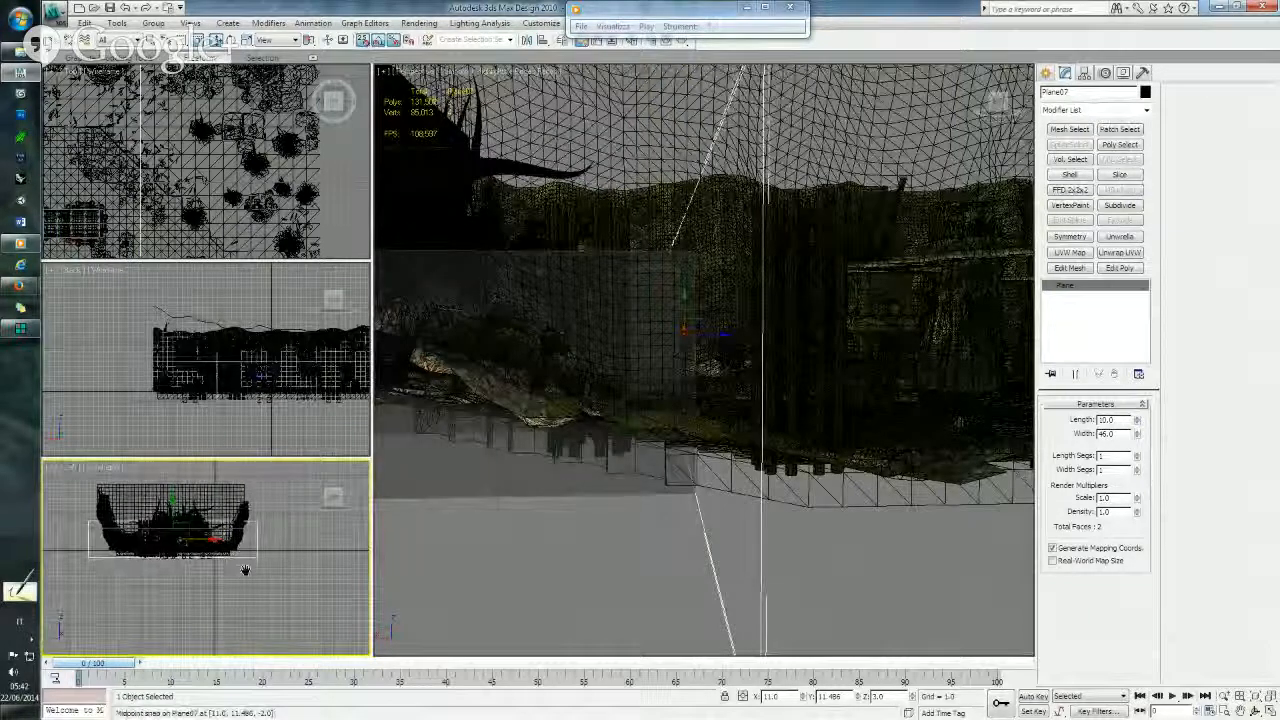
pyautogui.scroll(5, 264, 567)
pyautogui.scroll(4, 260, 535)
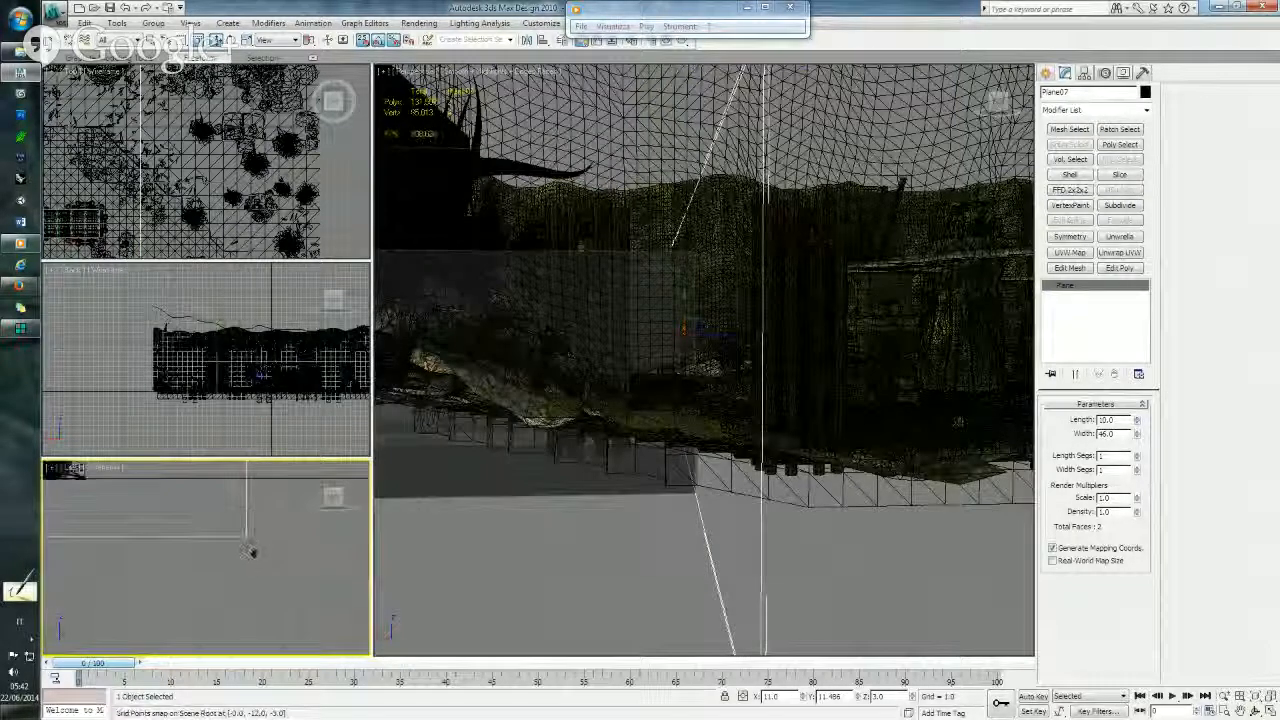
pyautogui.moveTo(228, 537)
pyautogui.mouseDown()
pyautogui.moveTo(203, 537)
pyautogui.moveTo(229, 538)
pyautogui.mouseUp()
pyautogui.scroll(-3, 242, 553)
pyautogui.scroll(4, 242, 553)
pyautogui.scroll(-6, 239, 550)
pyautogui.scroll(2, 238, 550)
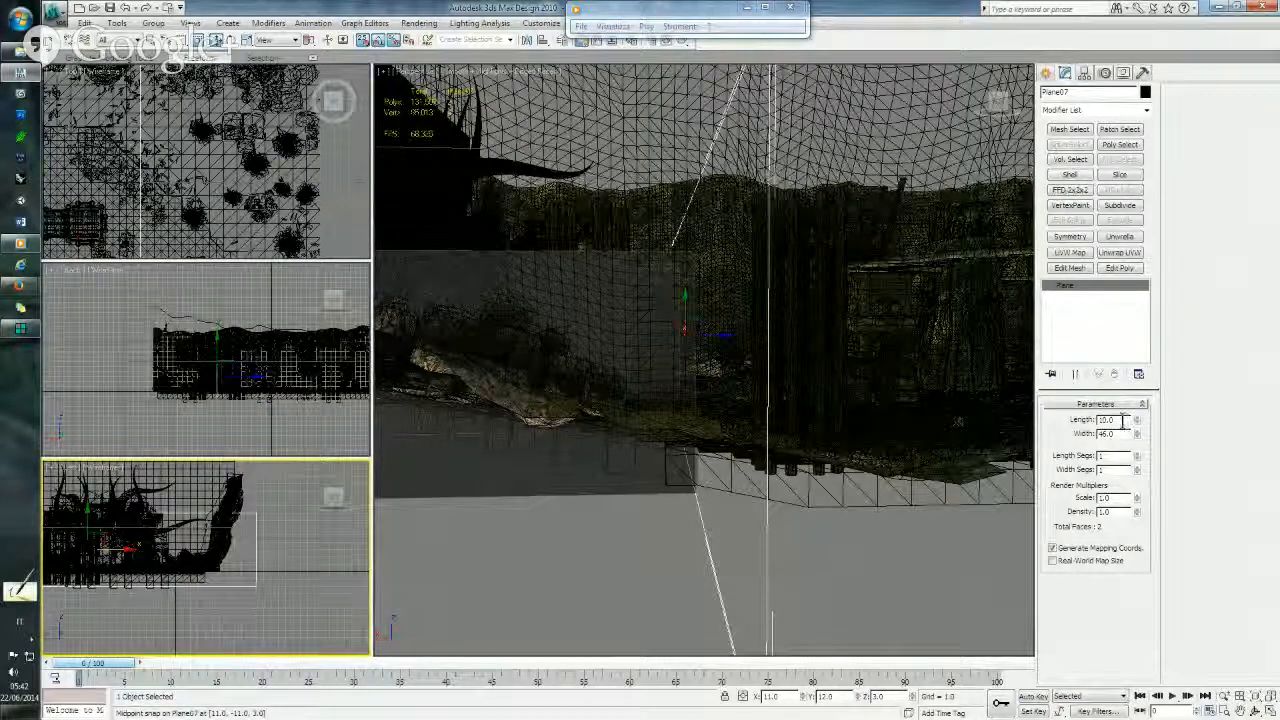
# - Lower the plane with grid snapping in the left view to a Z position of 1
pyautogui.moveTo(256, 529); pyautogui.dragTo(261, 531, button='middle')
pyautogui.scroll(3, 259, 526)
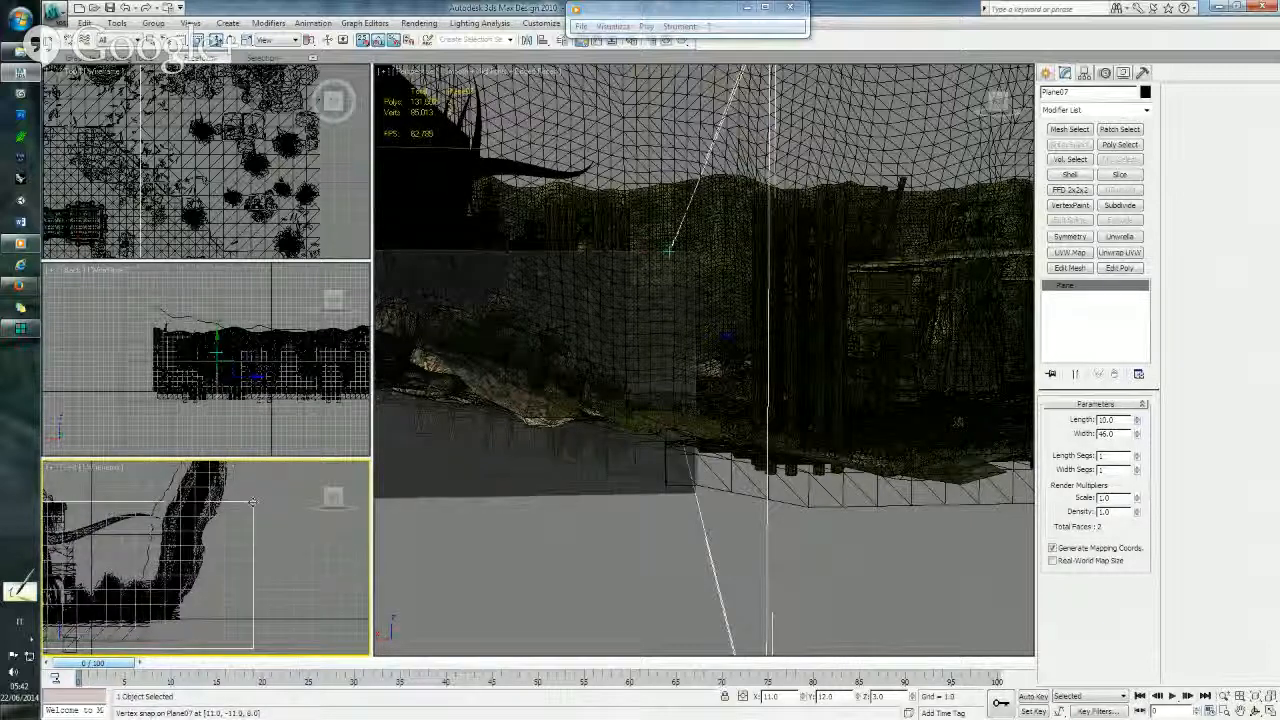
pyautogui.moveTo(254, 503); pyautogui.dragTo(252, 529)
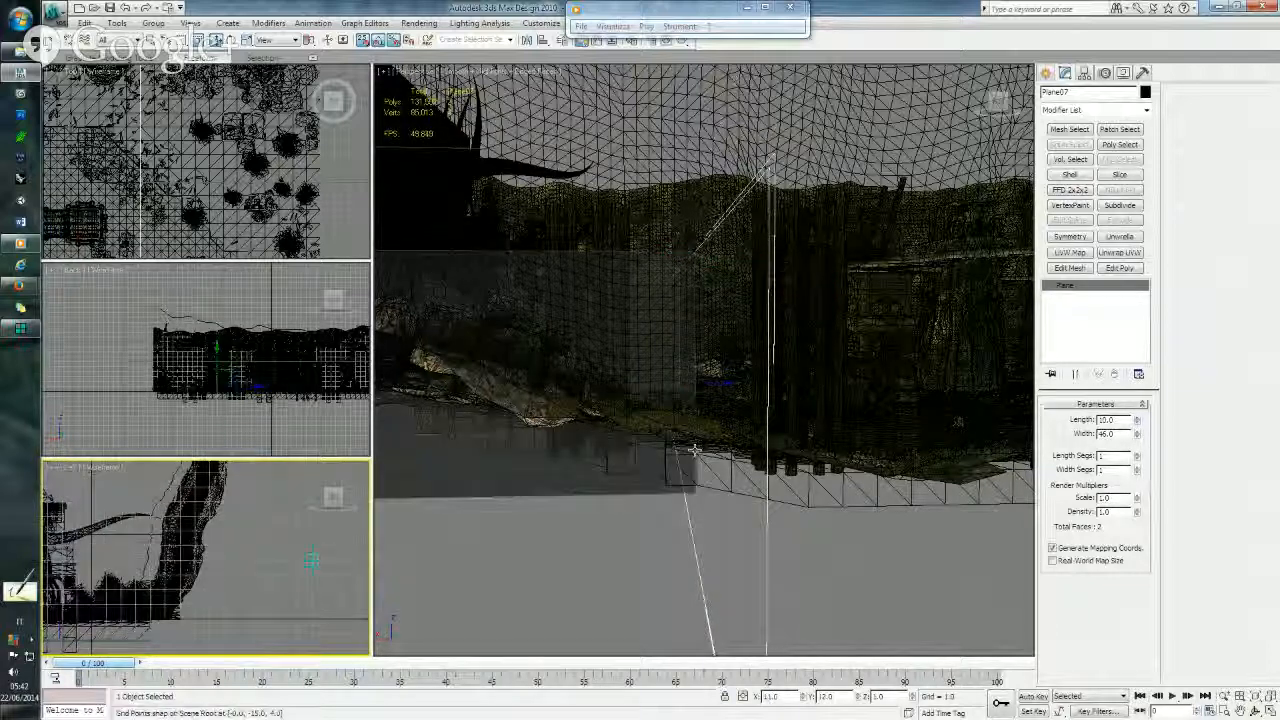
# - Turn off backface culling in the plane's object properties and examine how the plane divides the level
pyautogui.keyDown('alt'); pyautogui.moveTo(743, 424); pyautogui.dragTo(607, 404, button='middle'); pyautogui.keyUp('alt')
pyautogui.rightClick(607, 404)
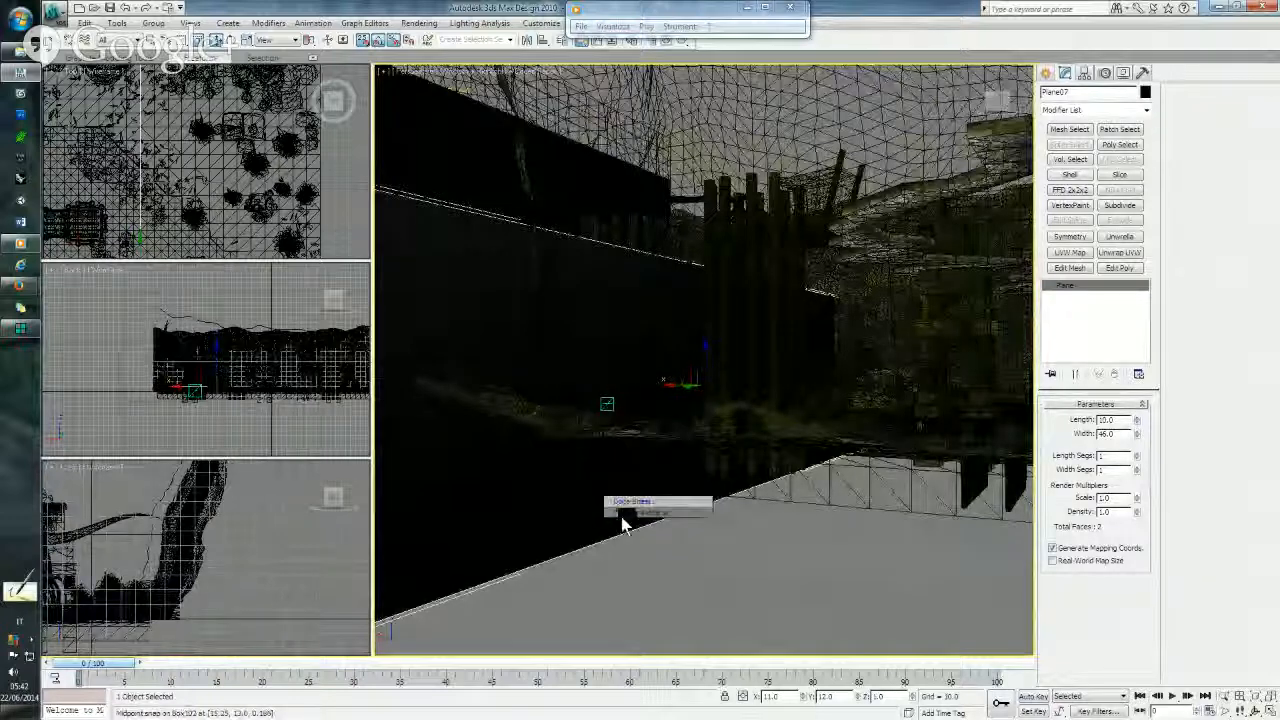
pyautogui.click(642, 468)
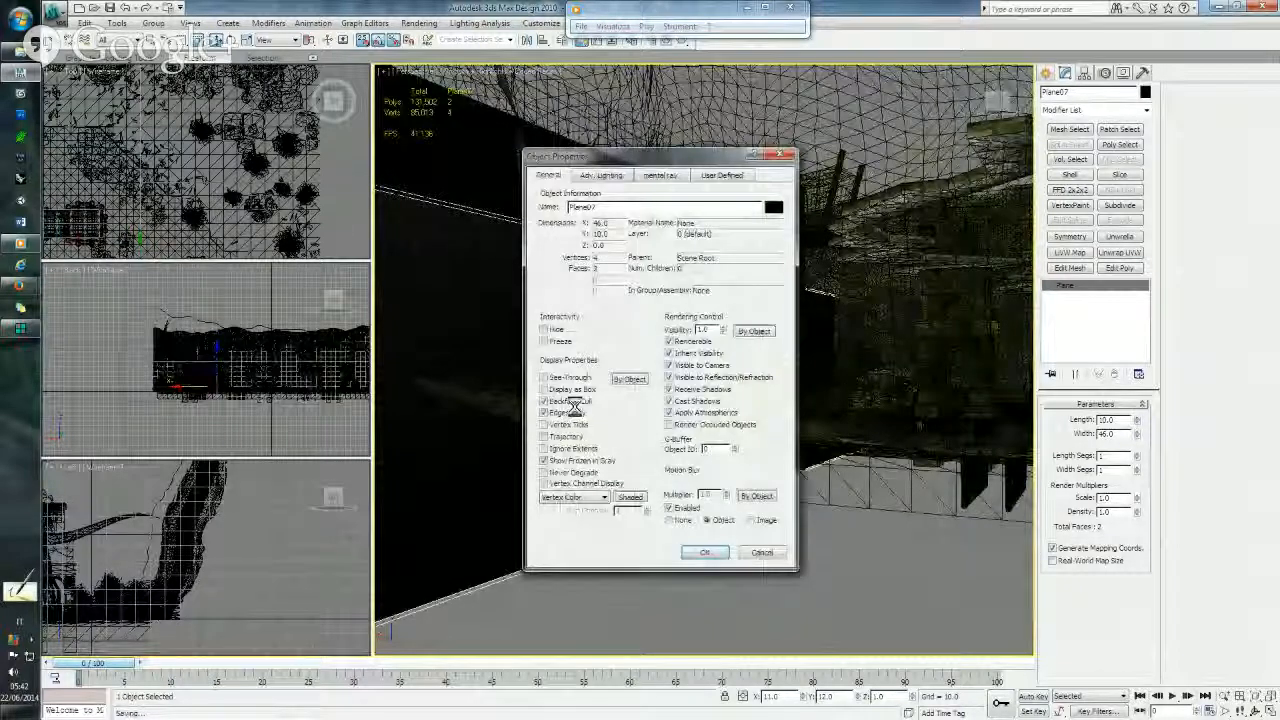
pyautogui.click(704, 552)
pyautogui.keyDown('alt'); pyautogui.moveTo(682, 421); pyautogui.dragTo(742, 401, button='middle'); pyautogui.keyUp('alt')
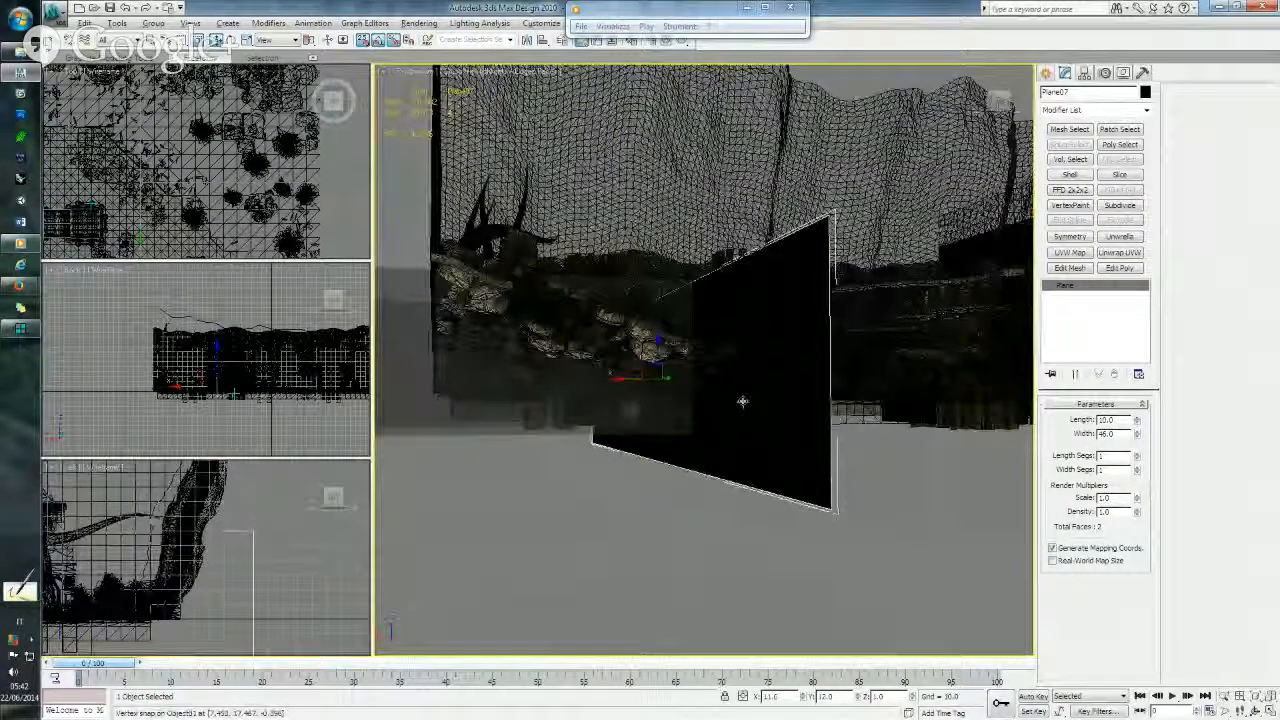
pyautogui.keyDown('alt'); pyautogui.moveTo(742, 401); pyautogui.dragTo(838, 282, button='middle'); pyautogui.keyUp('alt')
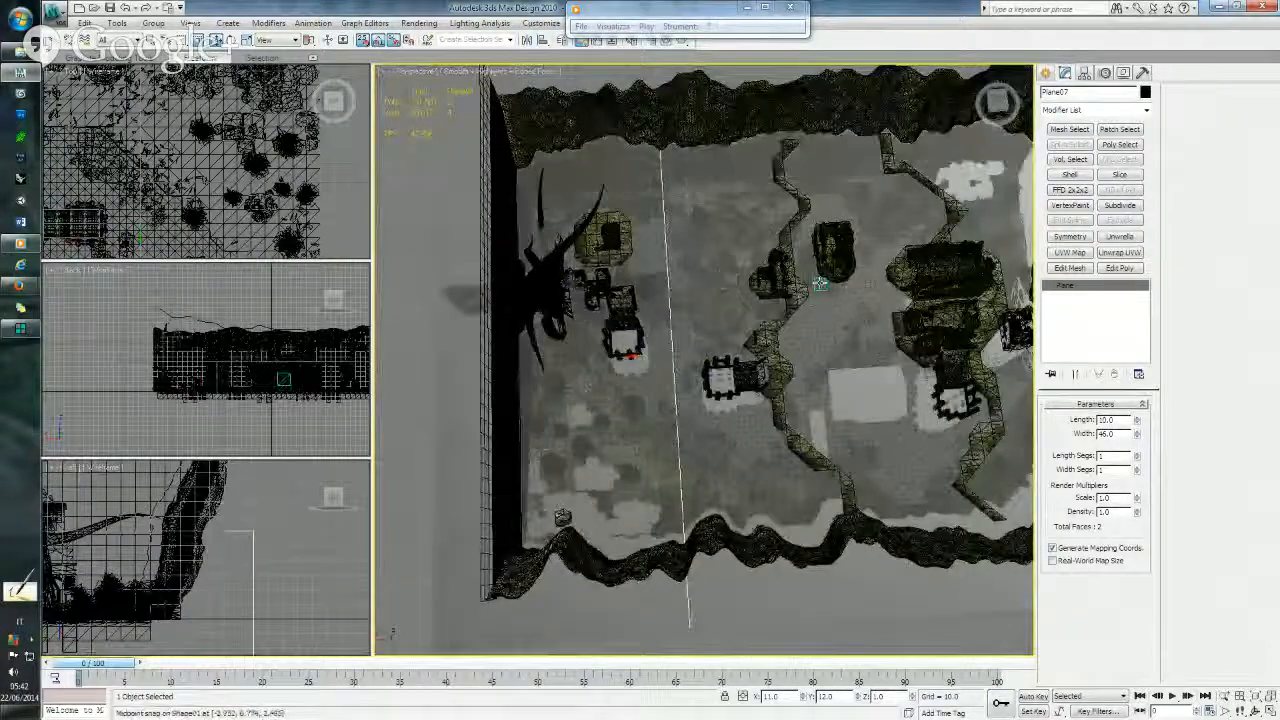
pyautogui.keyDown('alt'); pyautogui.moveTo(836, 309); pyautogui.dragTo(700, 305, button='middle'); pyautogui.keyUp('alt')
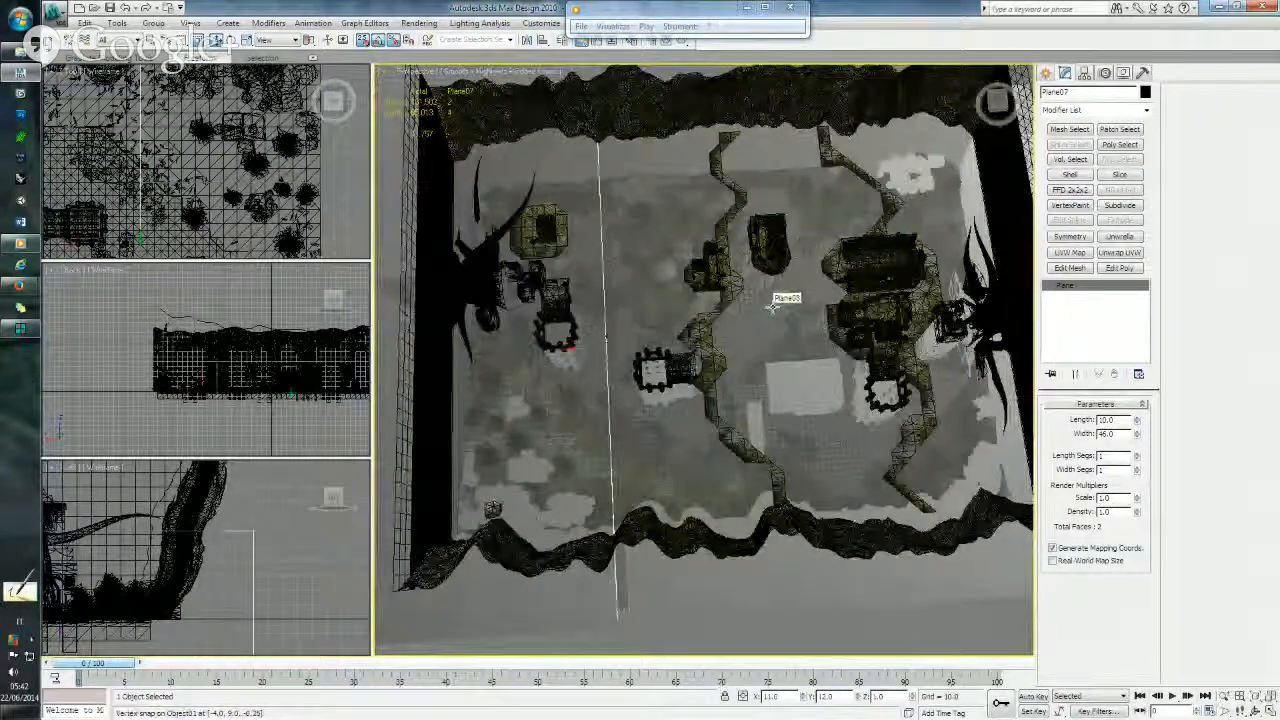
pyautogui.moveTo(772, 305)
pyautogui.keyDown('alt'); pyautogui.mouseDown(button='middle')
pyautogui.moveTo(680, 272)
pyautogui.moveTo(710, 258)
pyautogui.moveTo(703, 281)
pyautogui.mouseUp(button='middle'); pyautogui.keyUp('alt')
pyautogui.scroll(3, 701, 275)
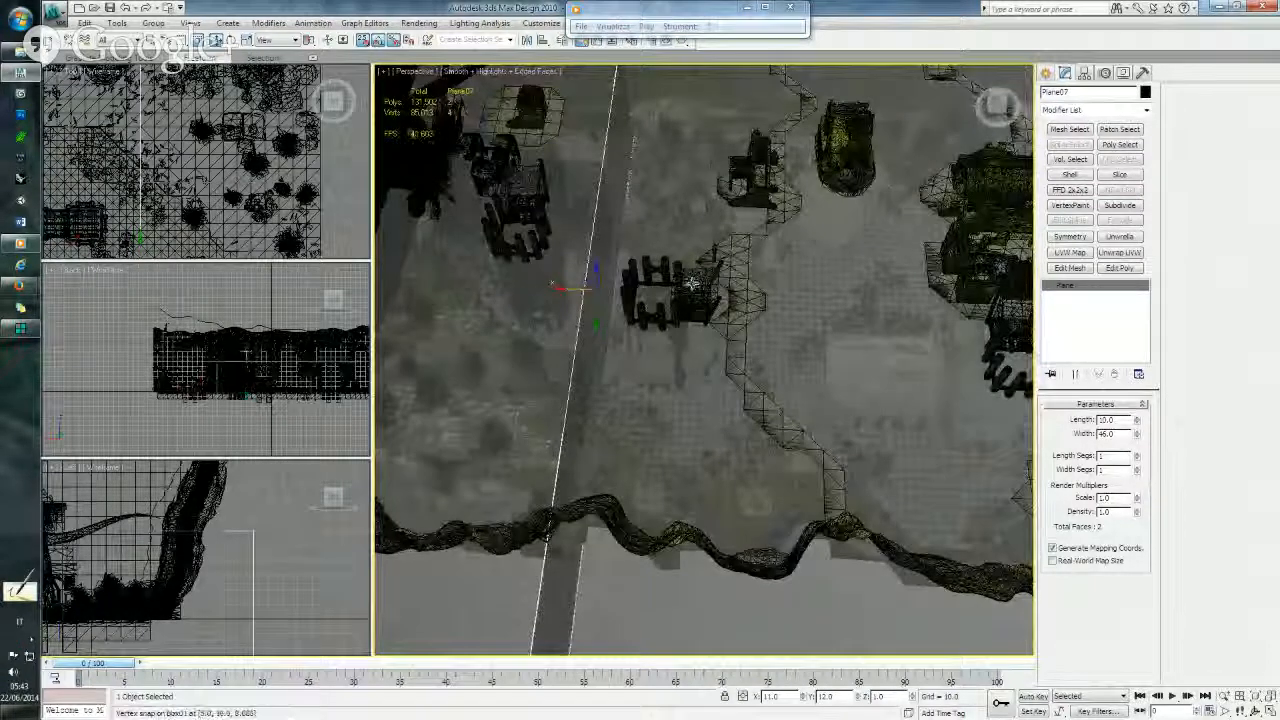
# - Save the scene as a new file named 009_location-005-room-subdivision-01.max
pyautogui.click(55, 12)
pyautogui.click(90, 162)
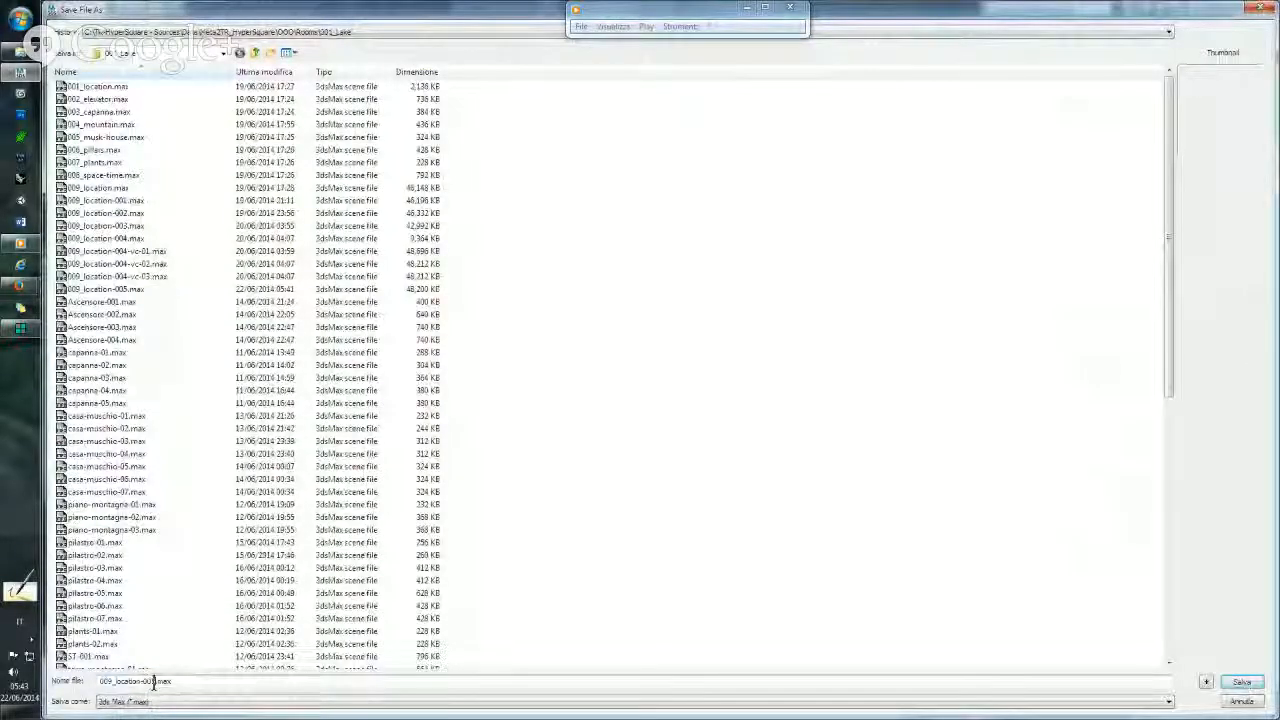
pyautogui.write('-room-subdivision')
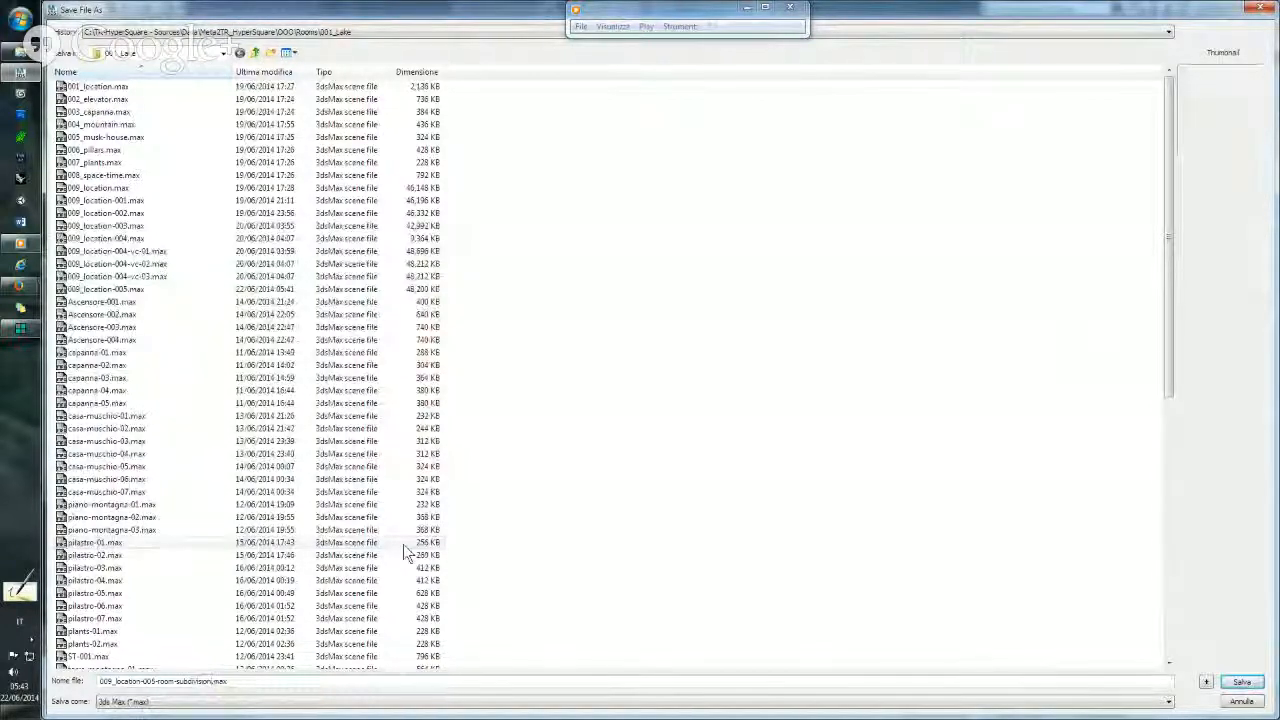
pyautogui.write('-01')
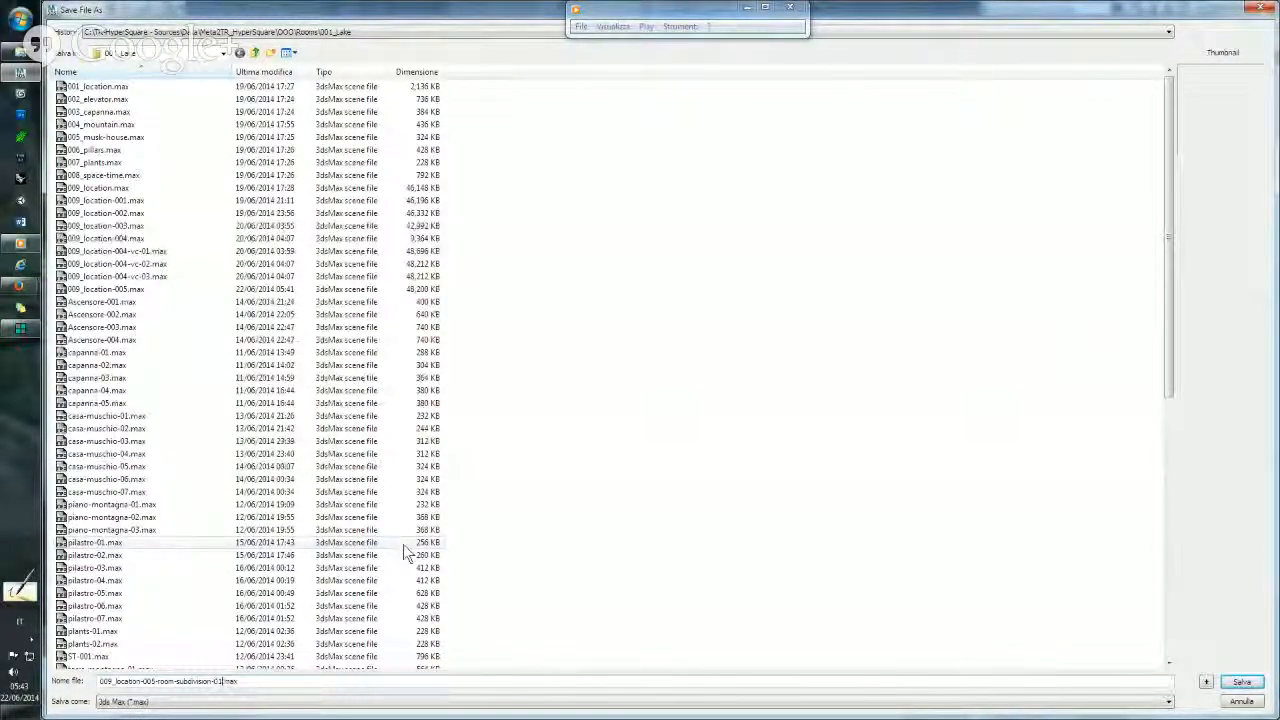
pyautogui.press('Return')
# - Clone the dividing plane as an instance and offset the copy by -10 along X
pyautogui.moveTo(615, 325); pyautogui.dragTo(646, 305, button='middle')
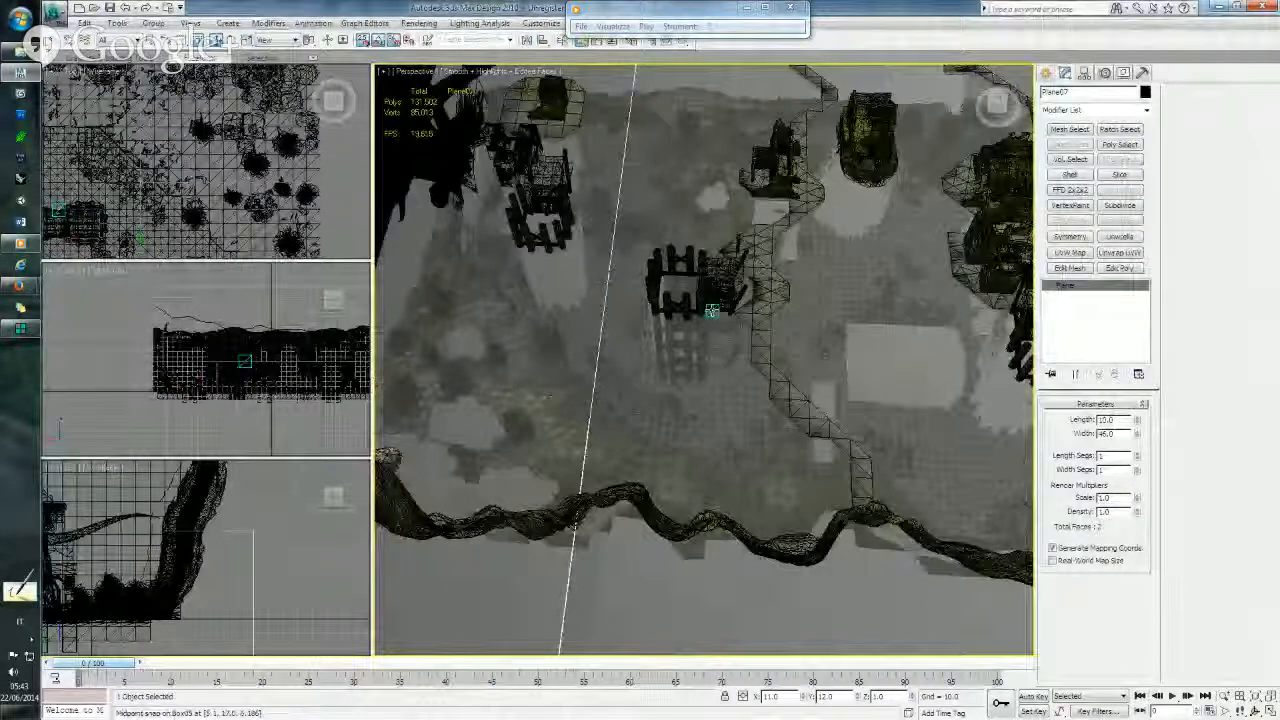
pyautogui.hotkey('ctrl', 'v')
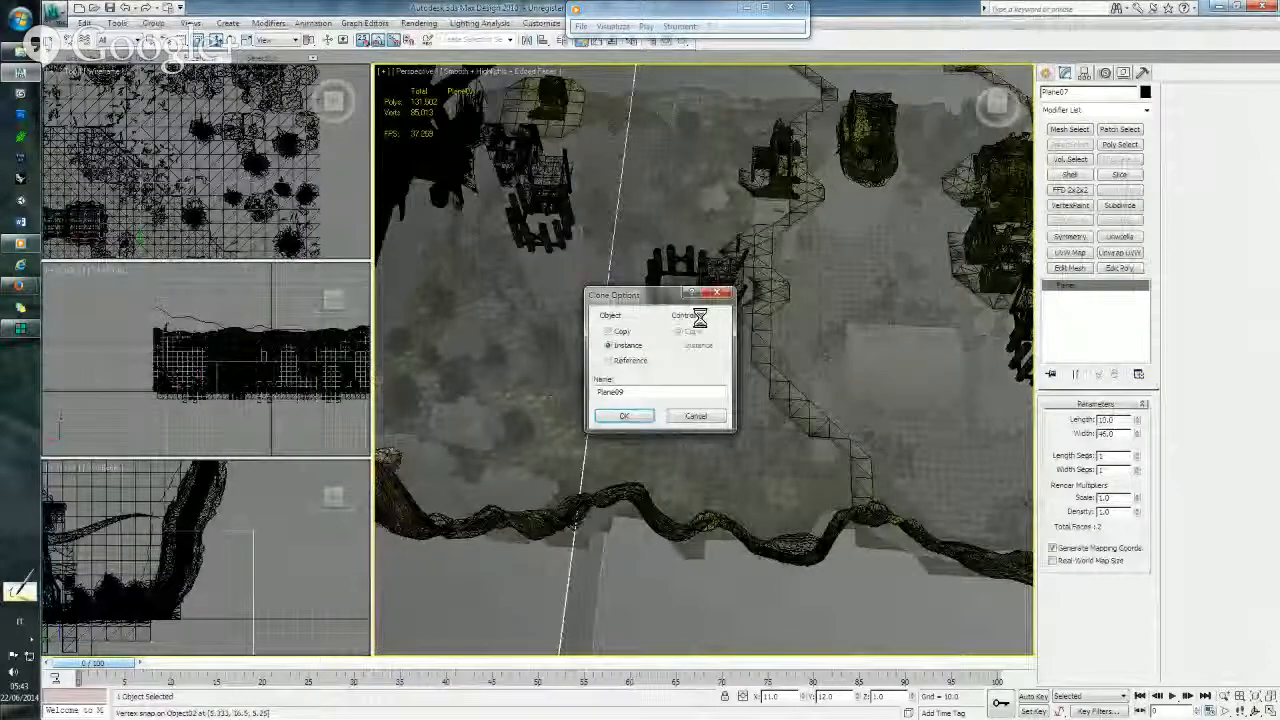
pyautogui.press('Return')
pyautogui.moveTo(699, 317); pyautogui.dragTo(662, 358, button='middle')
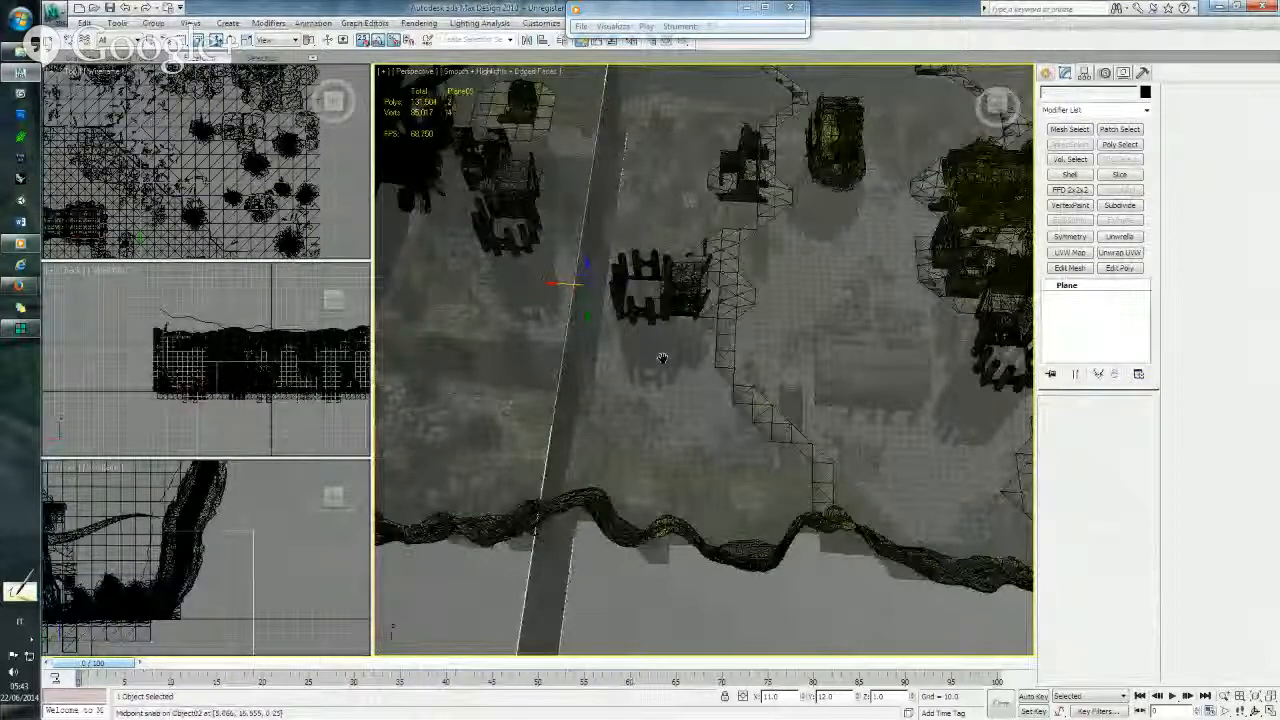
pyautogui.scroll(-3, 662, 358)
pyautogui.click(745, 698)
pyautogui.moveTo(748, 476); pyautogui.dragTo(768, 480, button='middle')
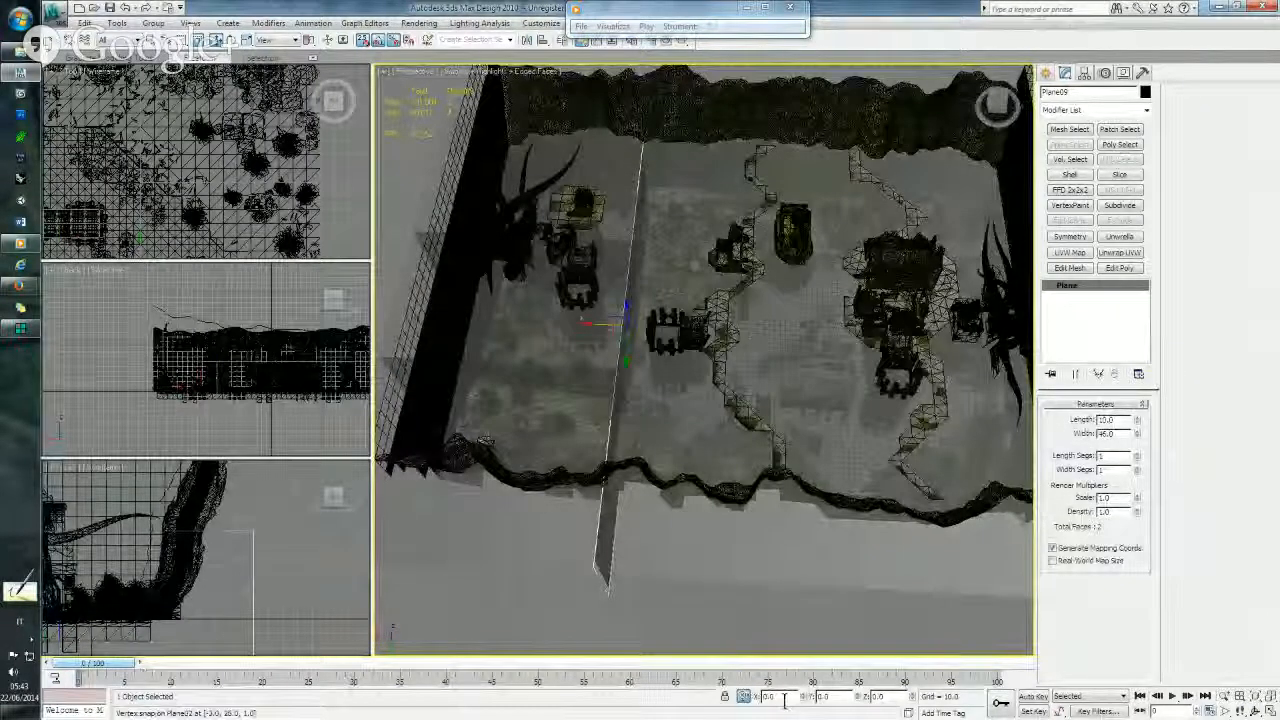
pyautogui.write('-10')
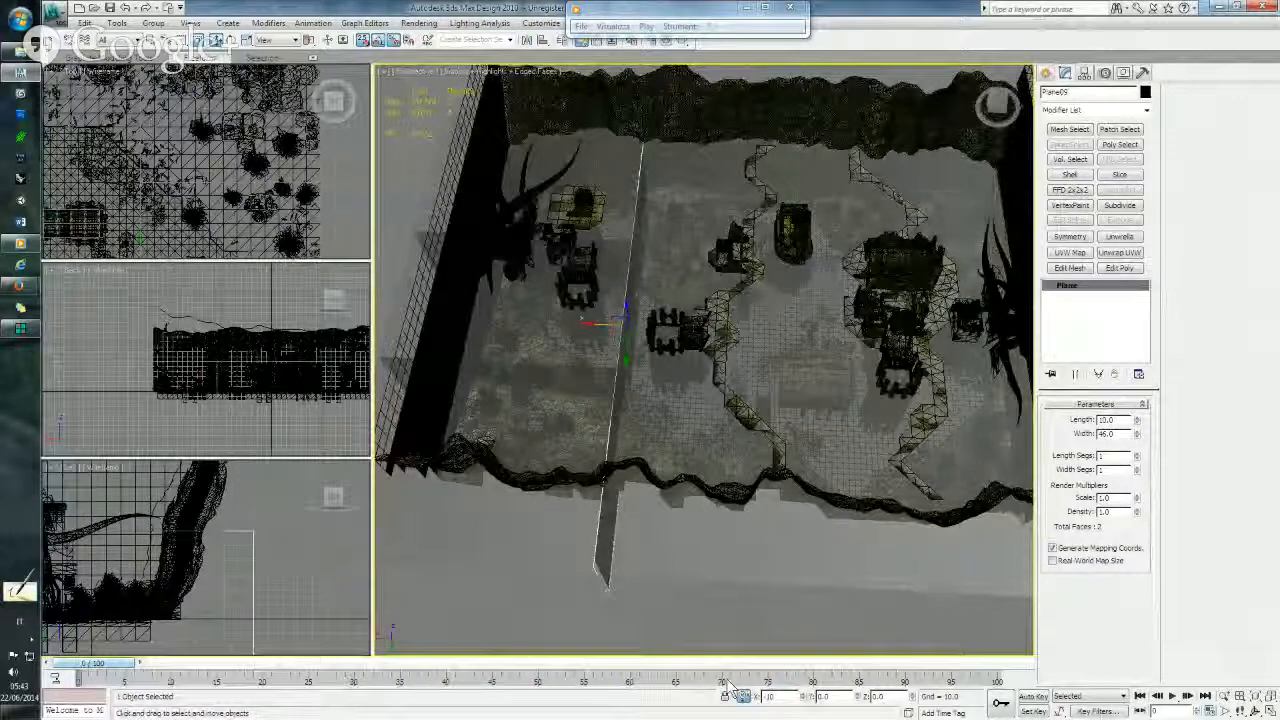
pyautogui.press('Return')
# - Check where the cloned plane crosses the walkway and terrain, and shift it slightly further along X with a relative offset
pyautogui.moveTo(736, 370); pyautogui.dragTo(694, 380, button='middle')
pyautogui.scroll(4, 694, 380)
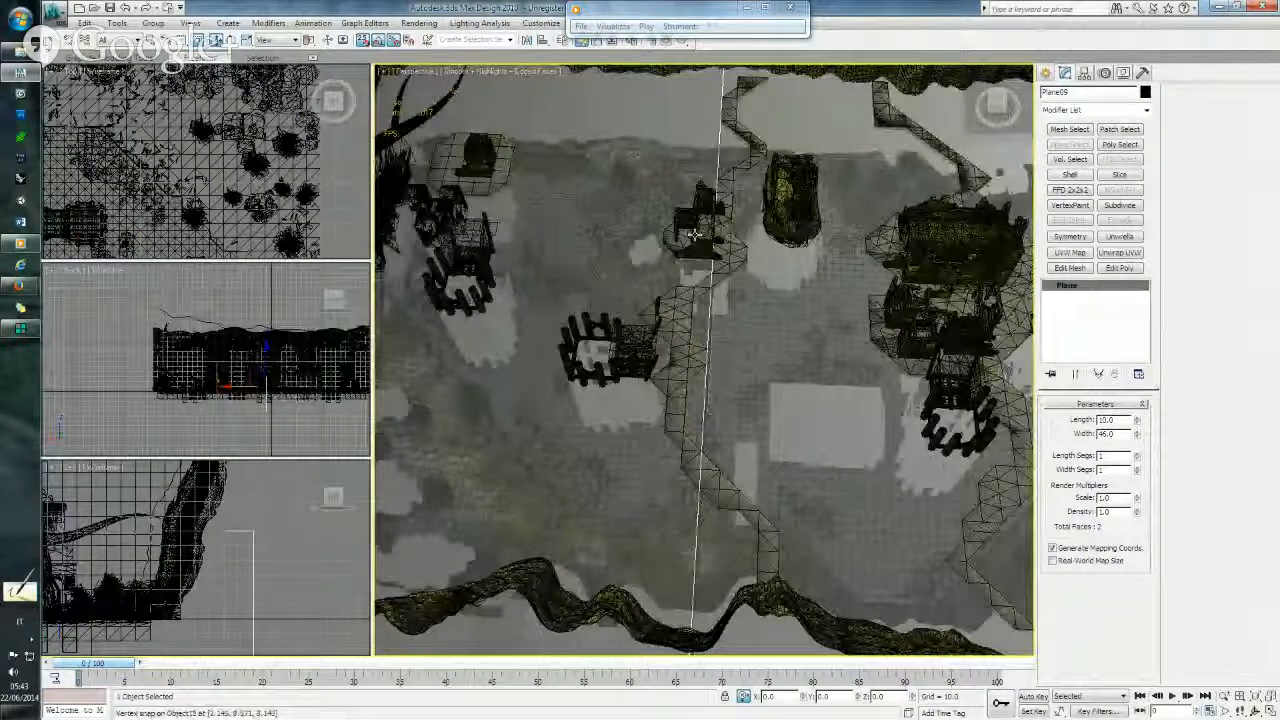
pyautogui.moveTo(709, 264)
pyautogui.mouseDown(button='middle')
pyautogui.moveTo(695, 236)
pyautogui.moveTo(722, 262)
pyautogui.moveTo(737, 195)
pyautogui.moveTo(722, 240)
pyautogui.moveTo(668, 300)
pyautogui.moveTo(651, 359)
pyautogui.moveTo(686, 334)
pyautogui.moveTo(648, 339)
pyautogui.mouseUp(button='middle')
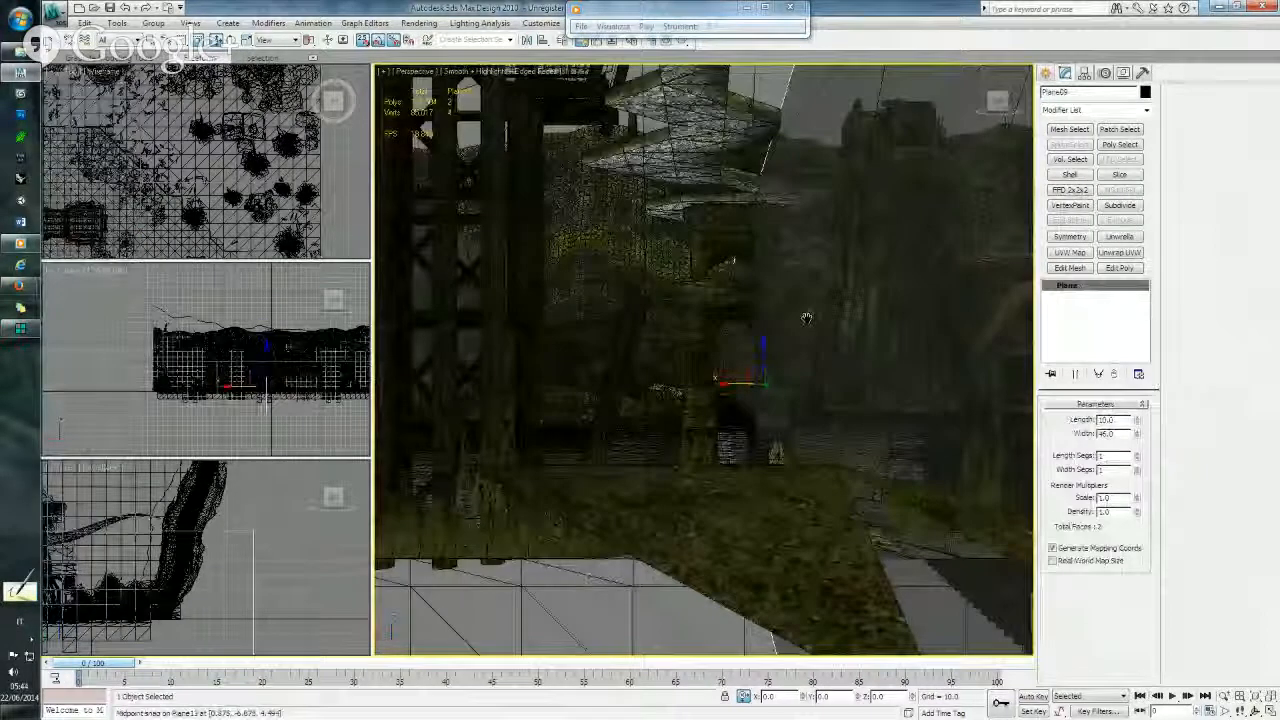
pyautogui.keyDown('alt'); pyautogui.moveTo(807, 318); pyautogui.dragTo(752, 305, button='middle'); pyautogui.keyUp('alt')
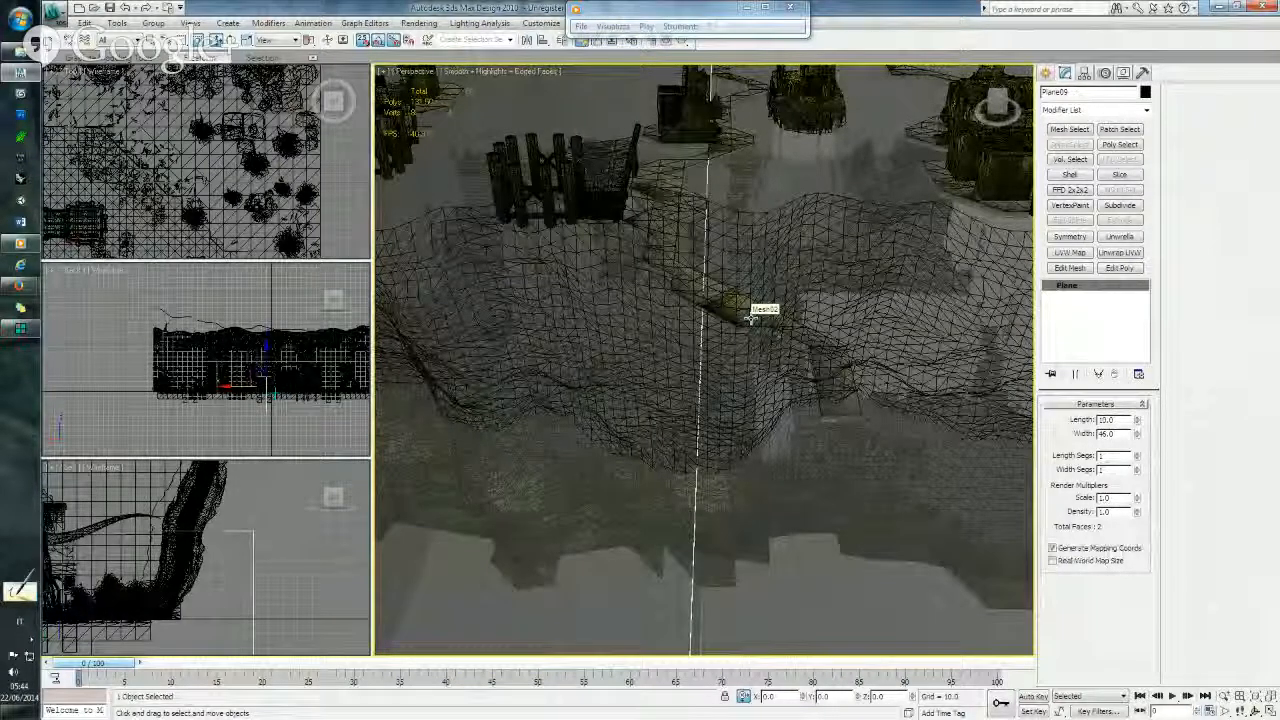
pyautogui.moveTo(749, 303)
pyautogui.mouseDown(button='middle')
pyautogui.moveTo(712, 300)
pyautogui.moveTo(719, 287)
pyautogui.mouseUp(button='middle')
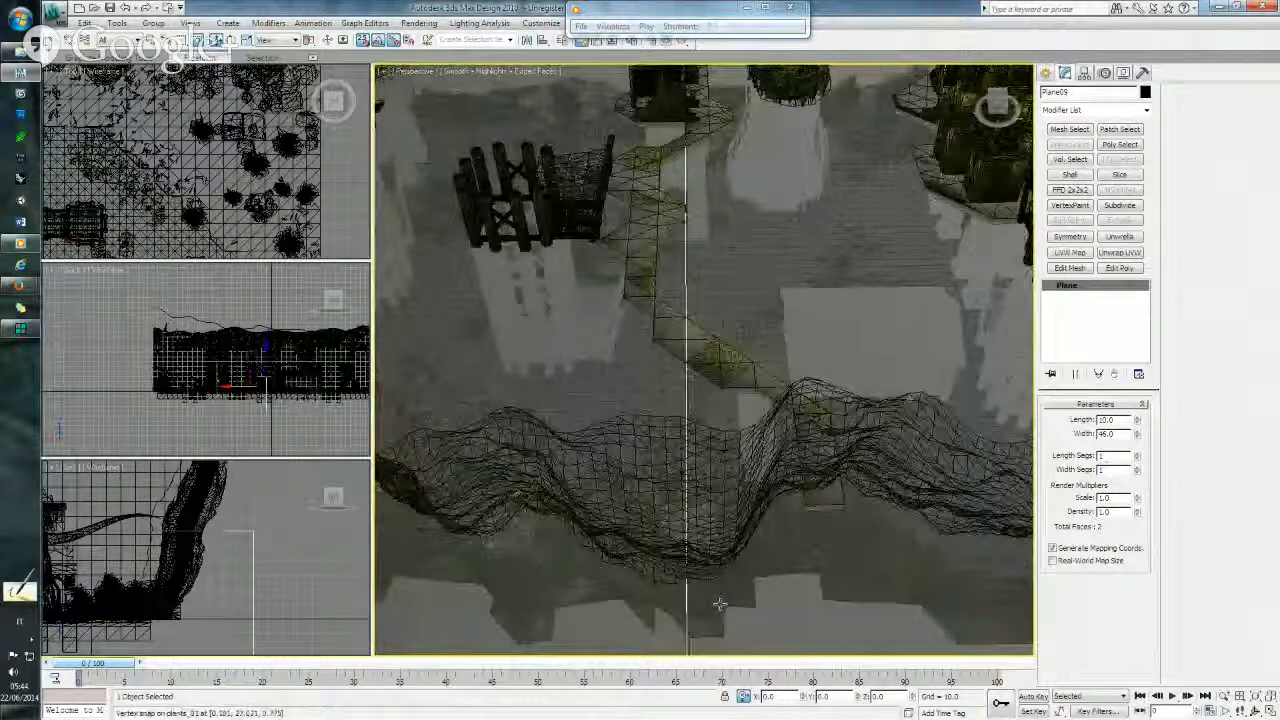
pyautogui.moveTo(777, 696); pyautogui.dragTo(740, 699)
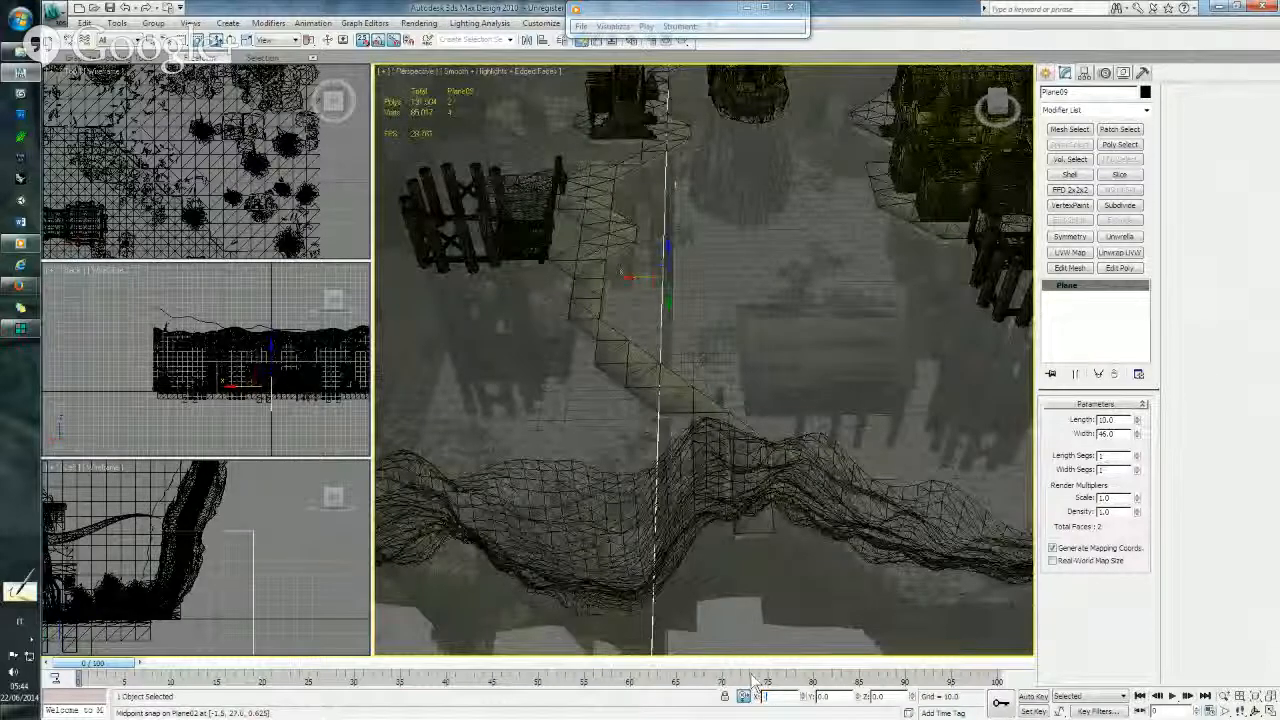
# - Clone the smaller perpendicular plane near the level's end as an instance
pyautogui.moveTo(705, 223); pyautogui.dragTo(626, 325, button='middle')
pyautogui.scroll(-3, 757, 297)
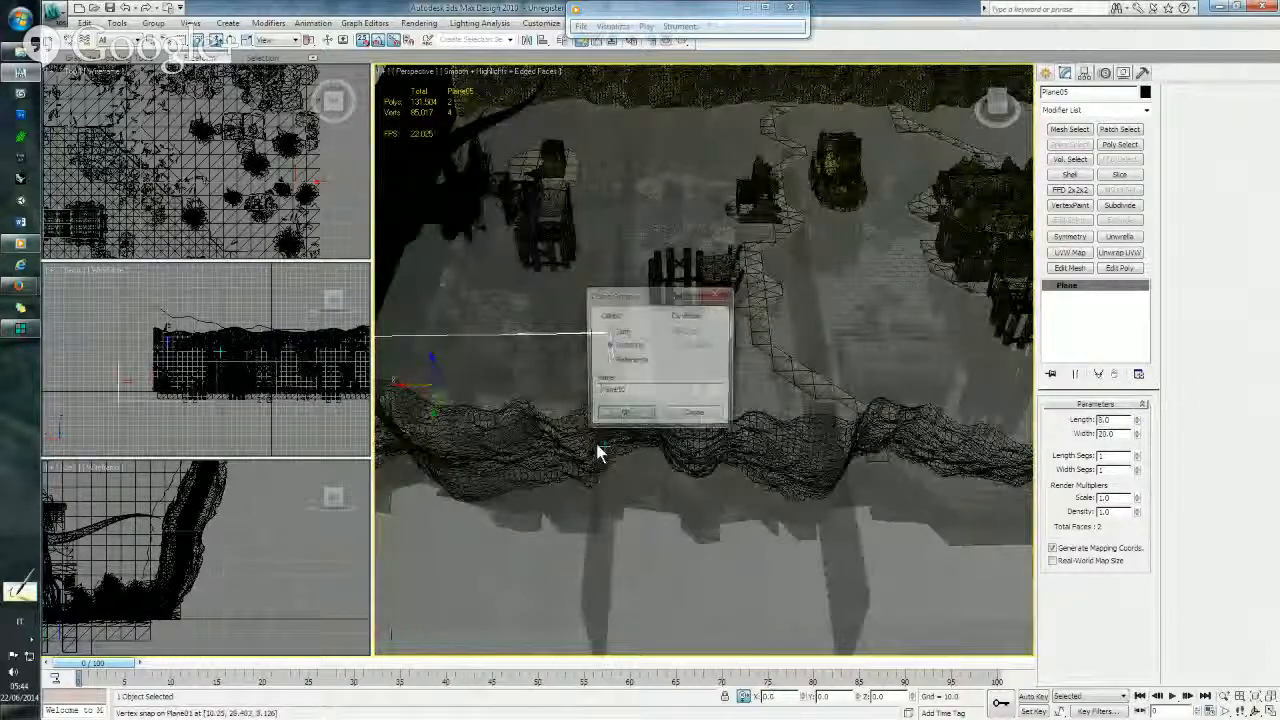
pyautogui.click(620, 416)
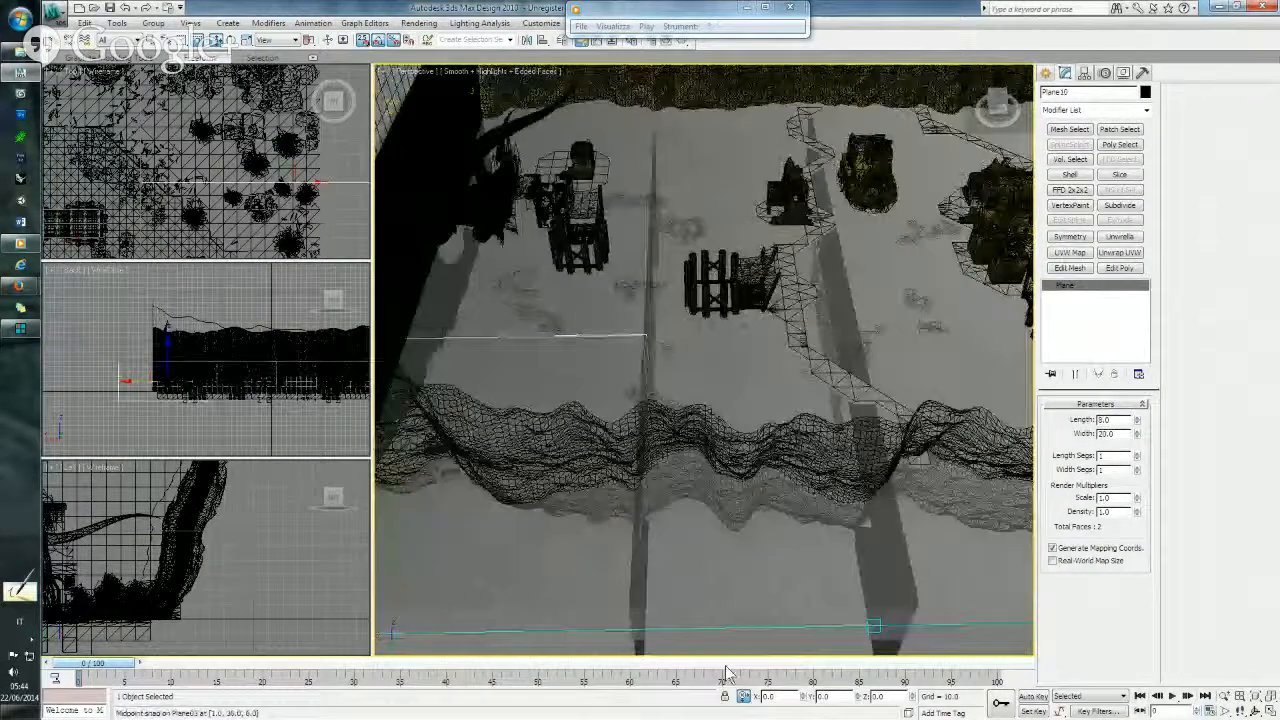
# - Offset the cloned perpendicular plane by -12 along X
pyautogui.write('-')
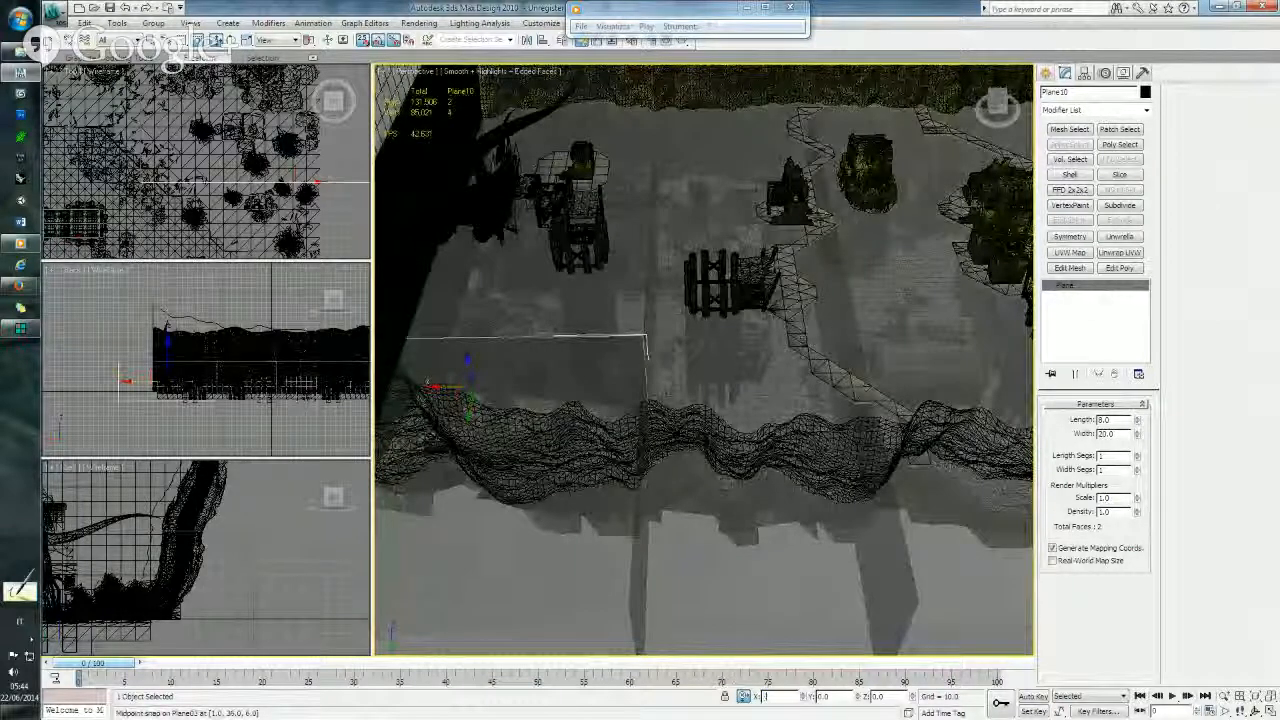
pyautogui.write('12')
pyautogui.press('Return')
pyautogui.moveTo(684, 443); pyautogui.dragTo(663, 467, button='middle')
# - Shorten the cloned plane with an Edit Mesh modifier by moving its two outer end vertices to an absolute X of 11
pyautogui.click(1069, 268)
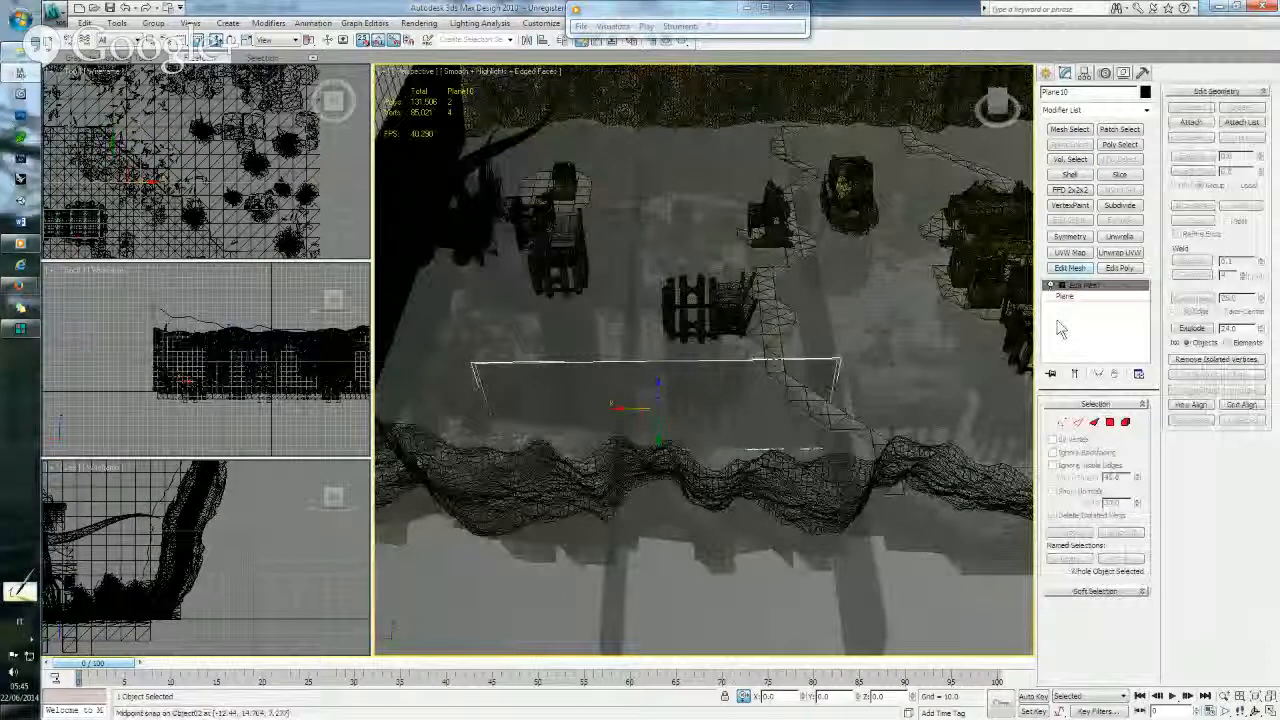
pyautogui.click(1061, 421)
pyautogui.moveTo(445, 315); pyautogui.dragTo(554, 608)
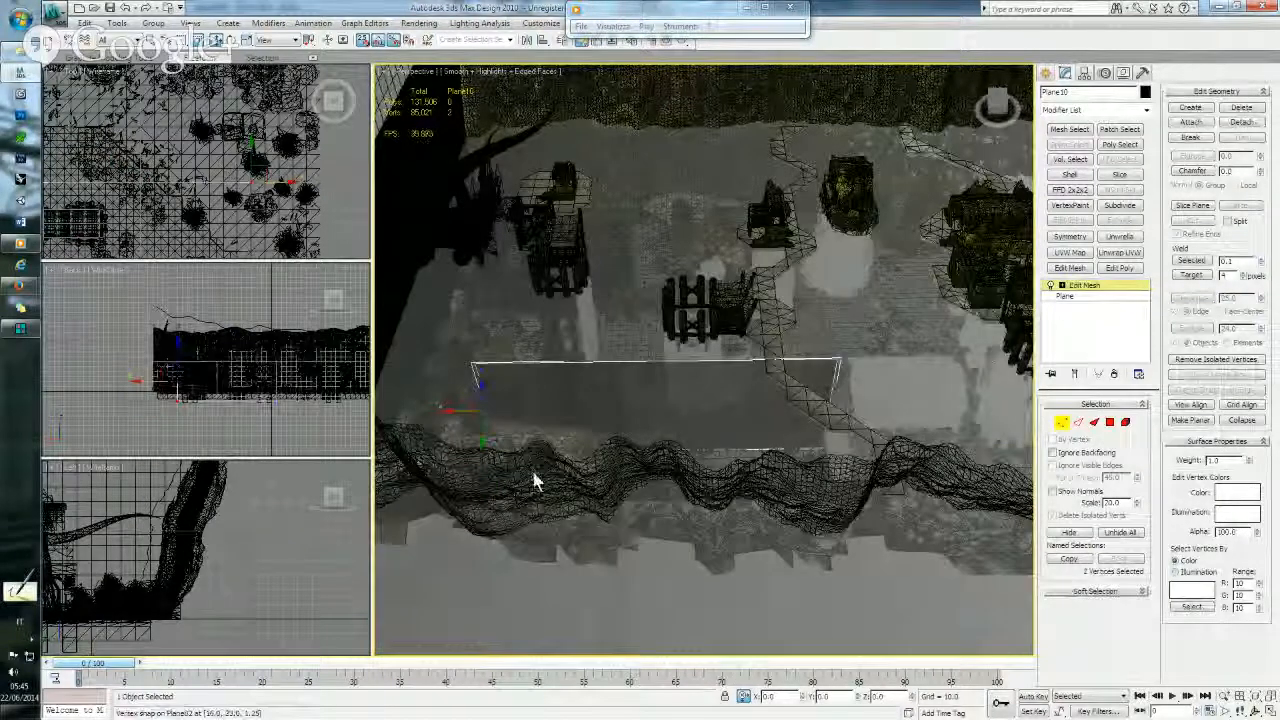
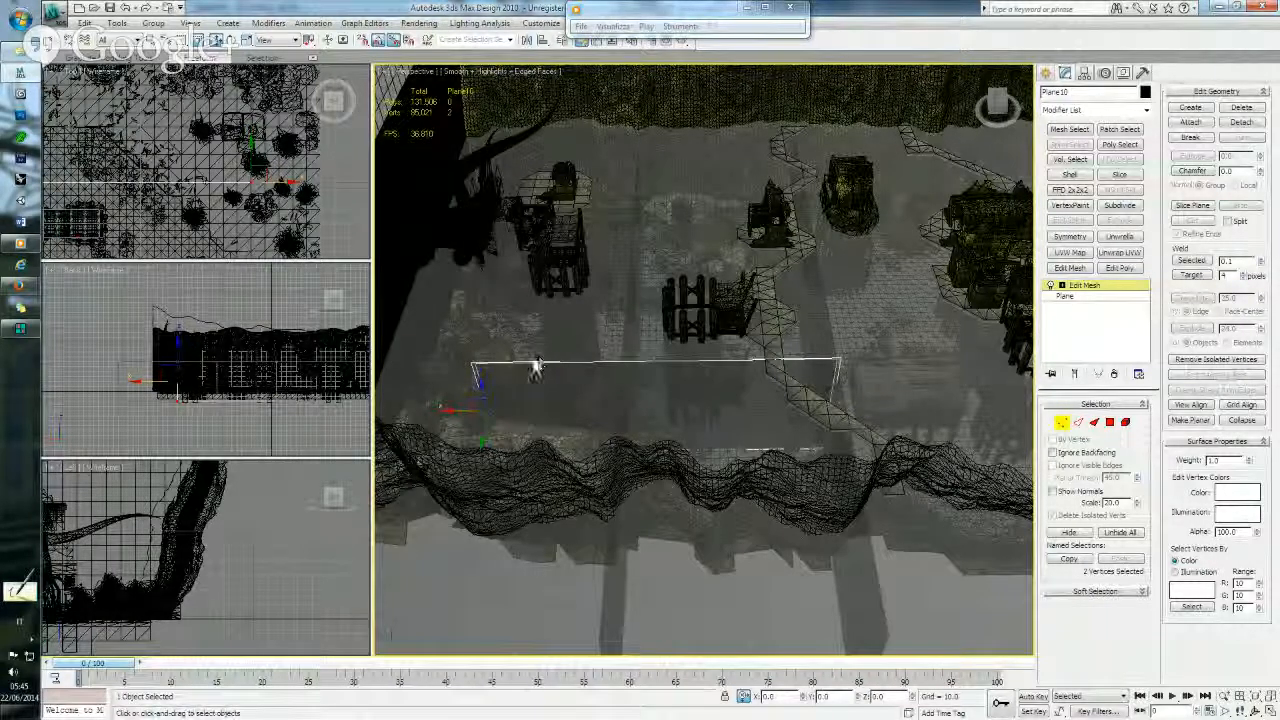
pyautogui.moveTo(478, 409); pyautogui.dragTo(610, 403)
pyautogui.click(742, 695)
pyautogui.moveTo(770, 694); pyautogui.dragTo(799, 698)
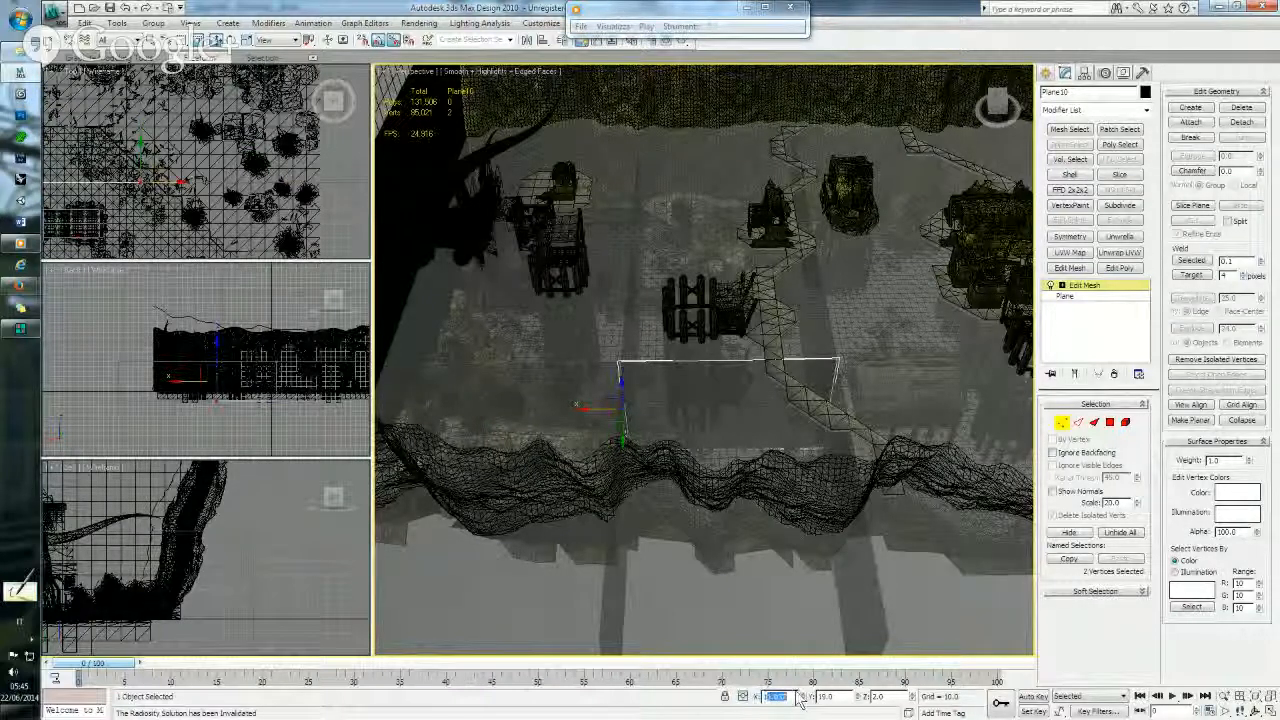
pyautogui.keyDown('alt'); pyautogui.moveTo(724, 585); pyautogui.dragTo(663, 533, button='middle'); pyautogui.keyUp('alt')
pyautogui.keyDown('alt'); pyautogui.moveTo(590, 552); pyautogui.dragTo(647, 501, button='middle'); pyautogui.keyUp('alt')
pyautogui.scroll(3, 647, 495)
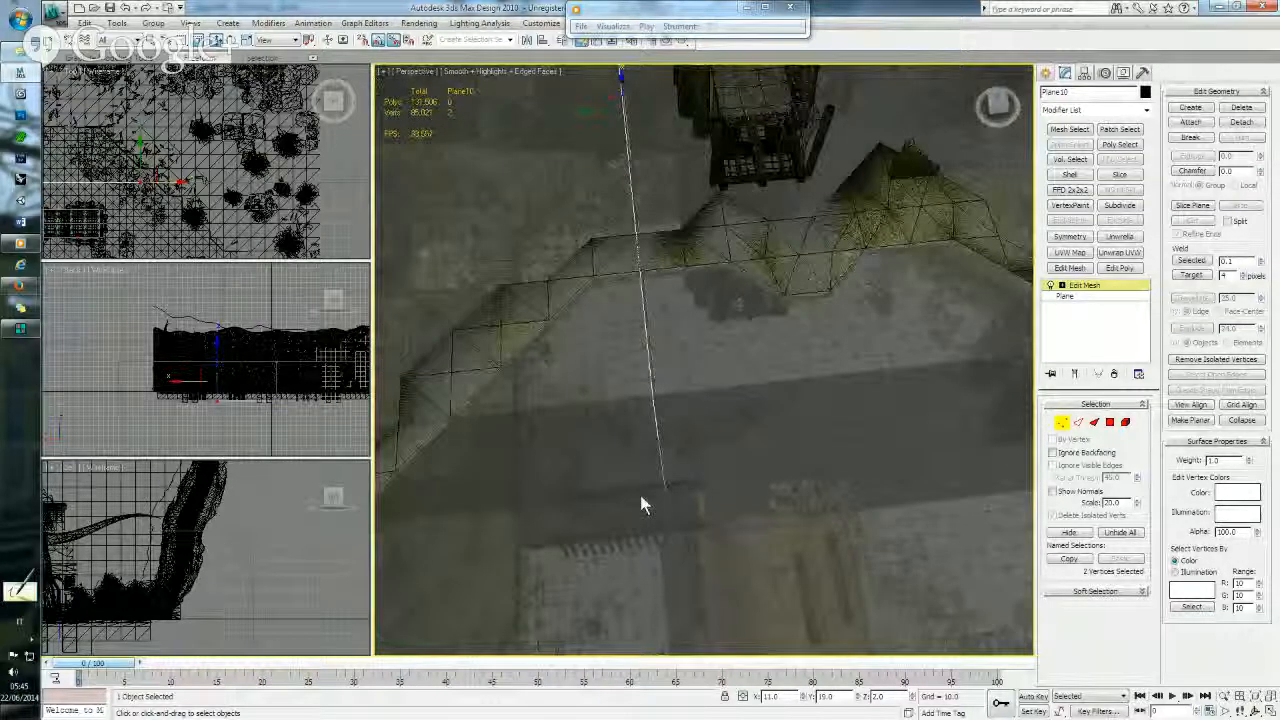
pyautogui.moveTo(684, 386); pyautogui.dragTo(688, 494, button='middle')
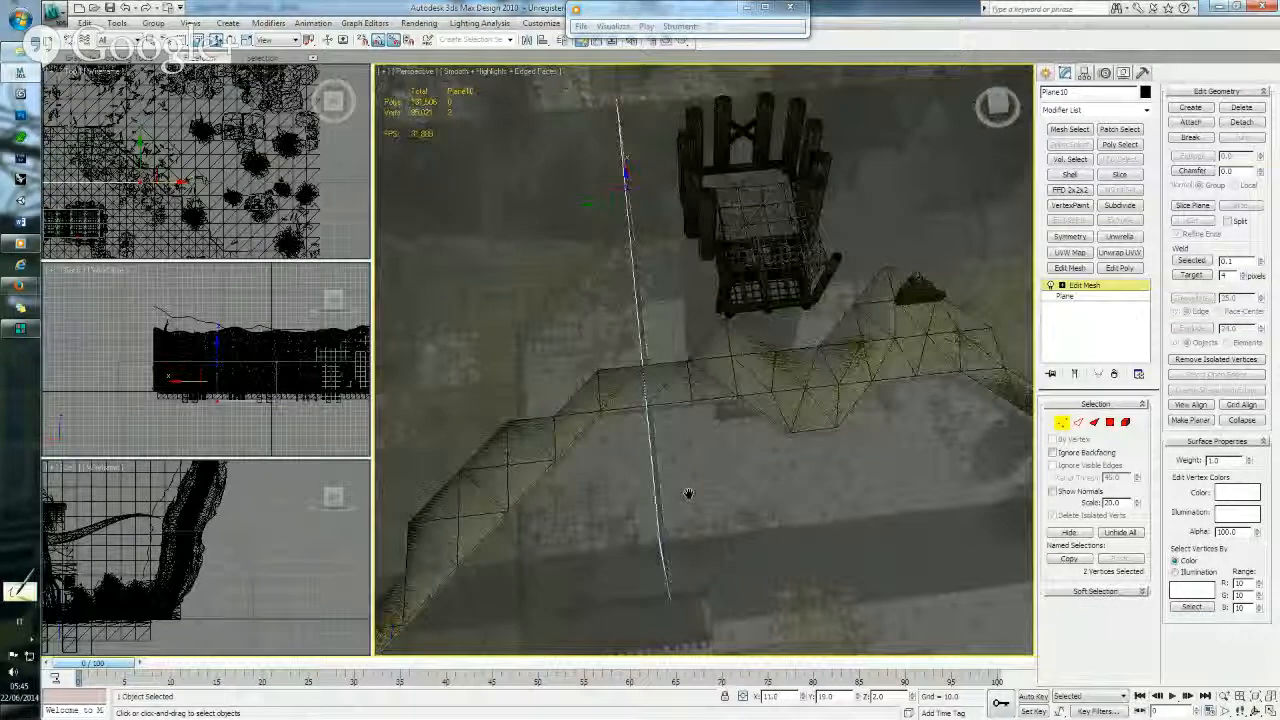
pyautogui.click(1061, 423)
# - Shift the shortened plane slightly along negative Y with a relative offset and save the scene
pyautogui.moveTo(785, 363); pyautogui.dragTo(785, 366, button='middle')
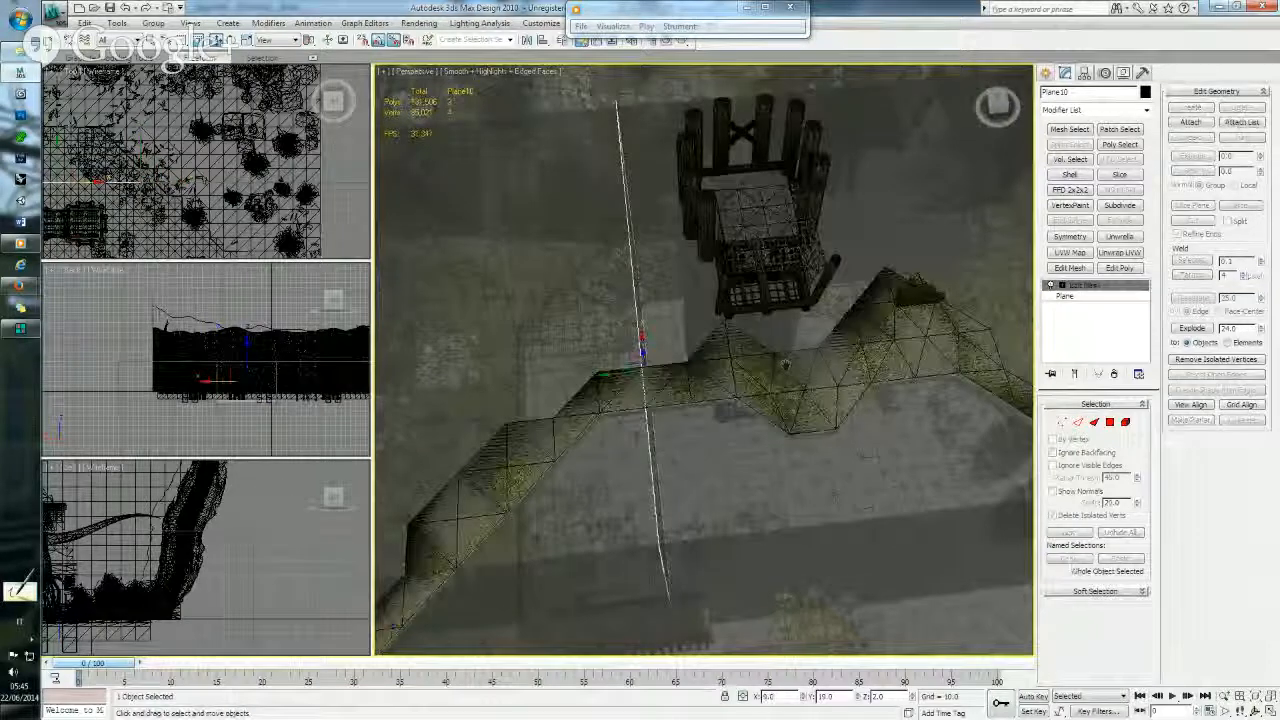
pyautogui.click(744, 697)
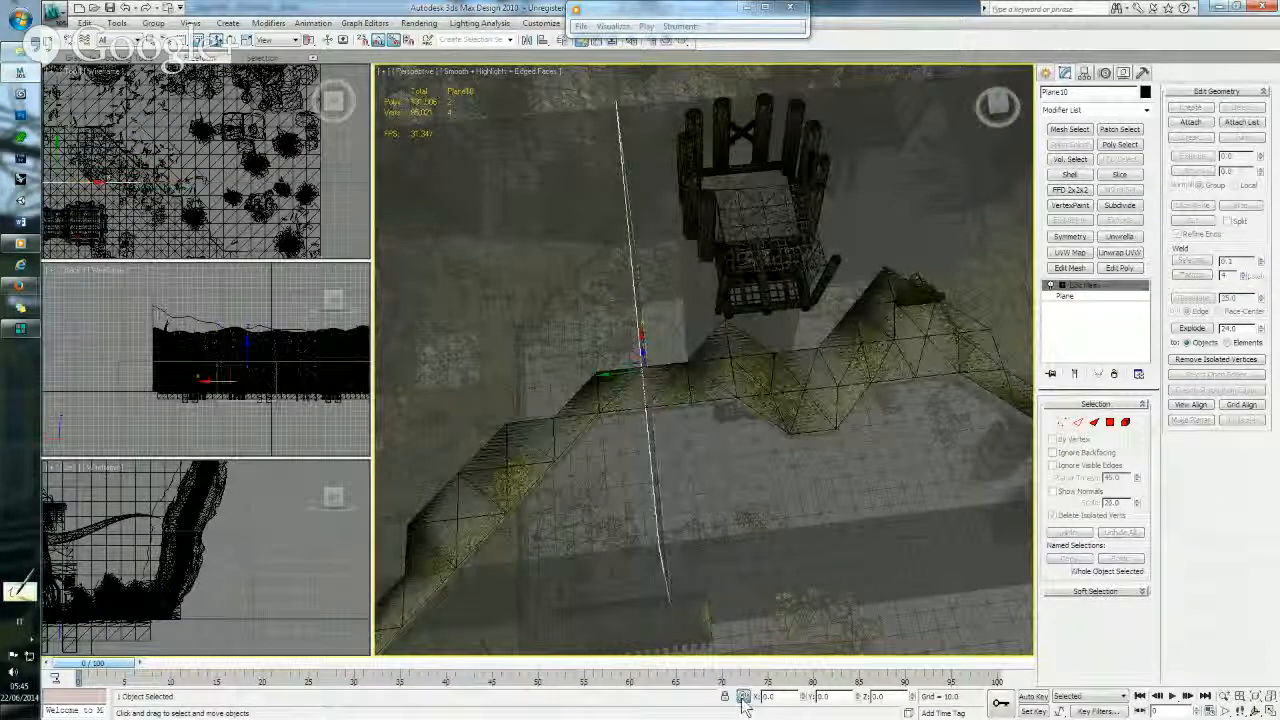
pyautogui.doubleClick(817, 697)
pyautogui.write('-10')
pyautogui.press('Return')
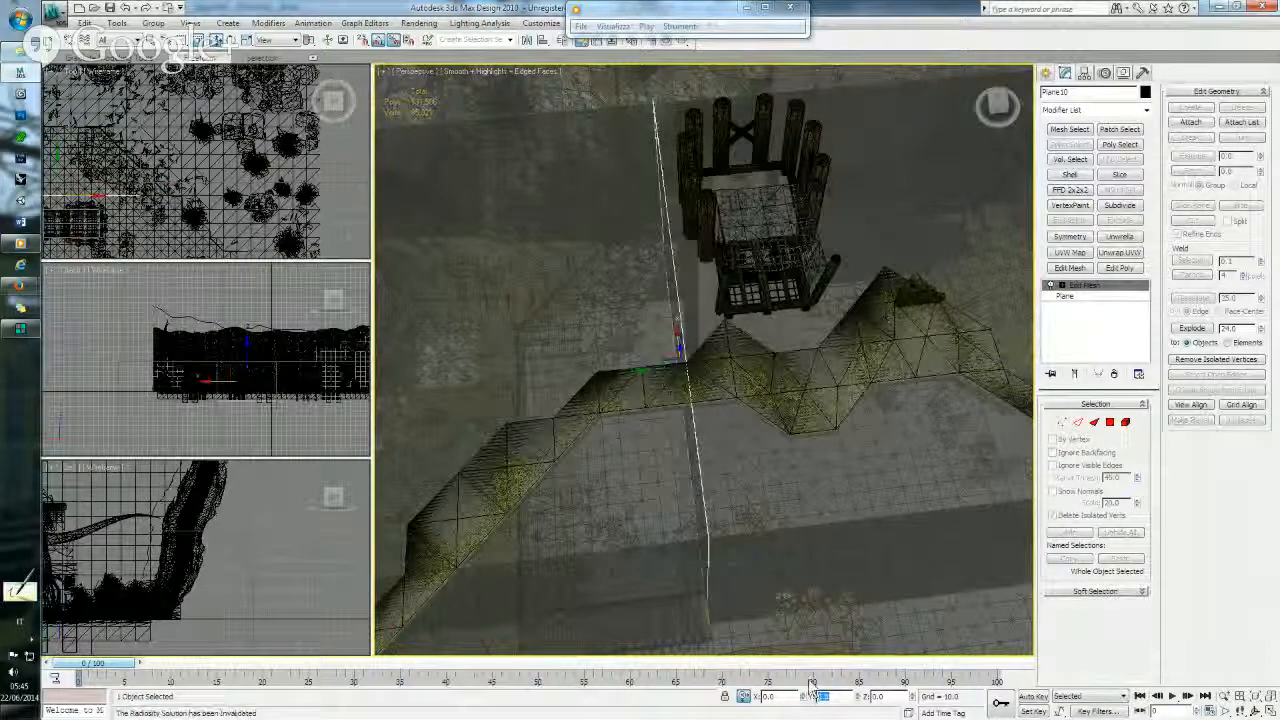
pyautogui.keyDown('alt'); pyautogui.moveTo(729, 461); pyautogui.dragTo(752, 481, button='middle'); pyautogui.keyUp('alt')
pyautogui.hotkey('ctrl', 's')
pyautogui.hotkey('ctrl', 'c')
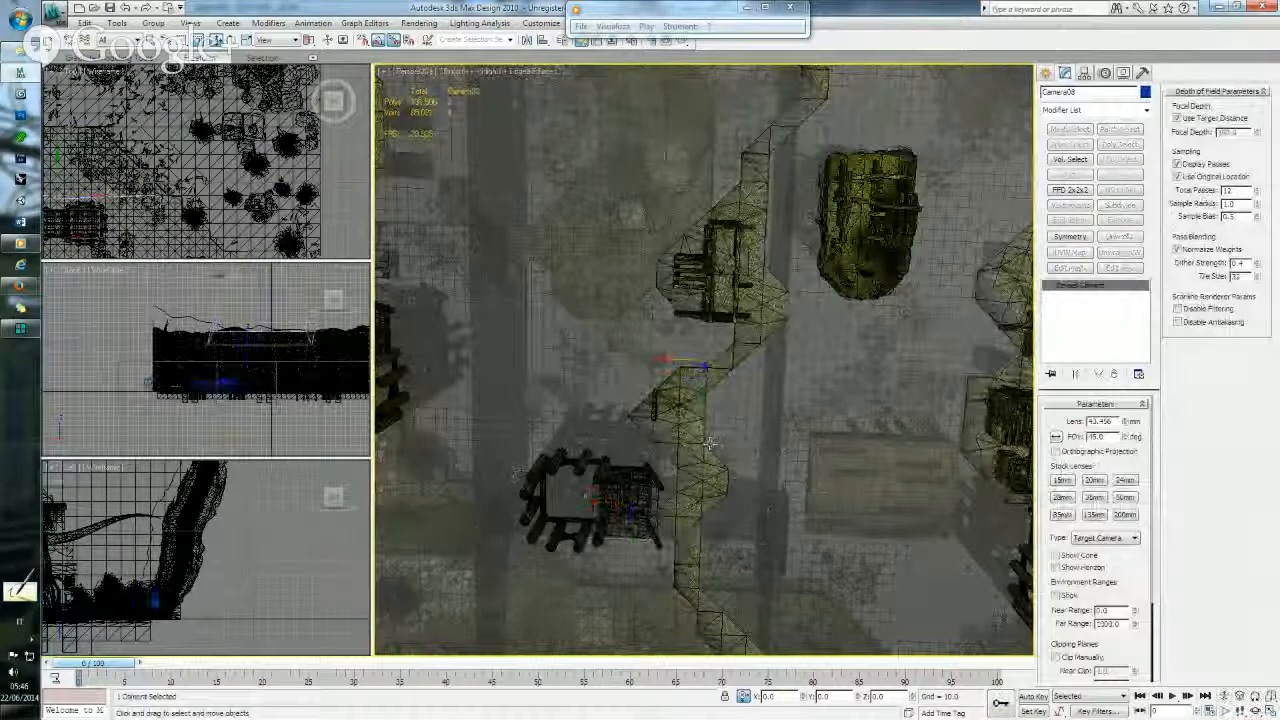
pyautogui.hotkey('ctrl', 'z')
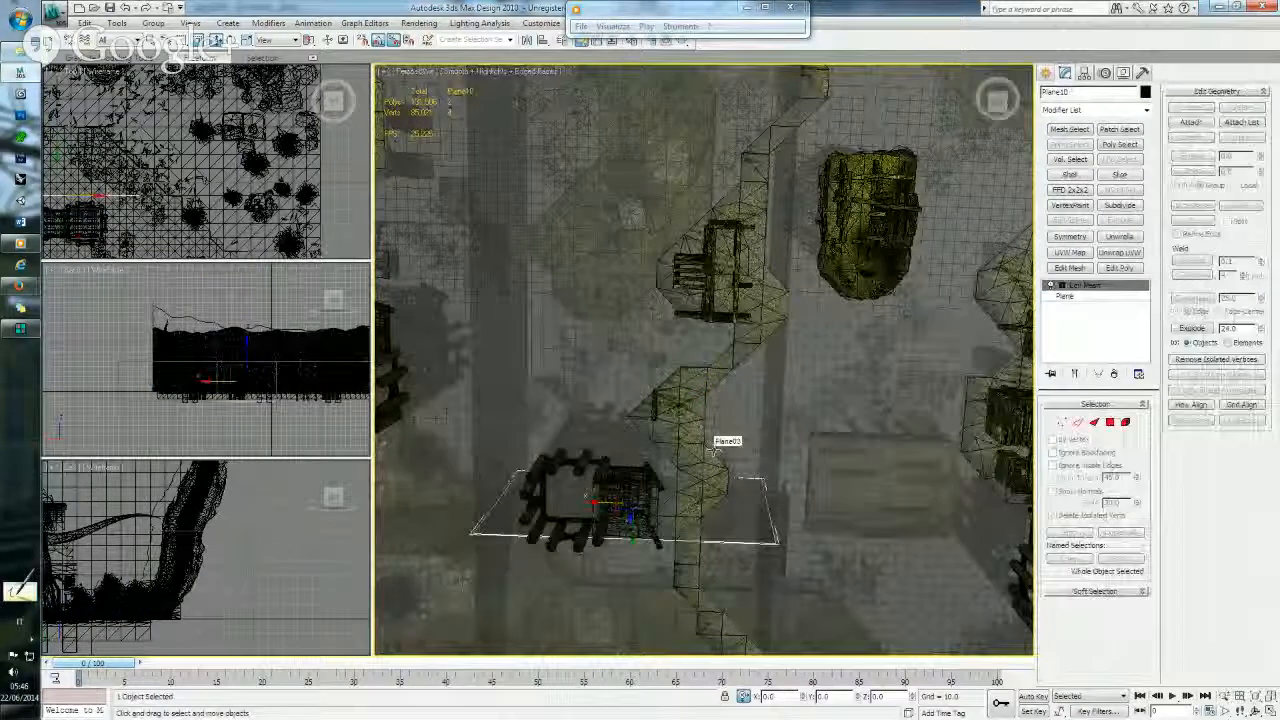
pyautogui.keyDown('alt'); pyautogui.moveTo(714, 447); pyautogui.dragTo(716, 417, button='middle'); pyautogui.keyUp('alt')
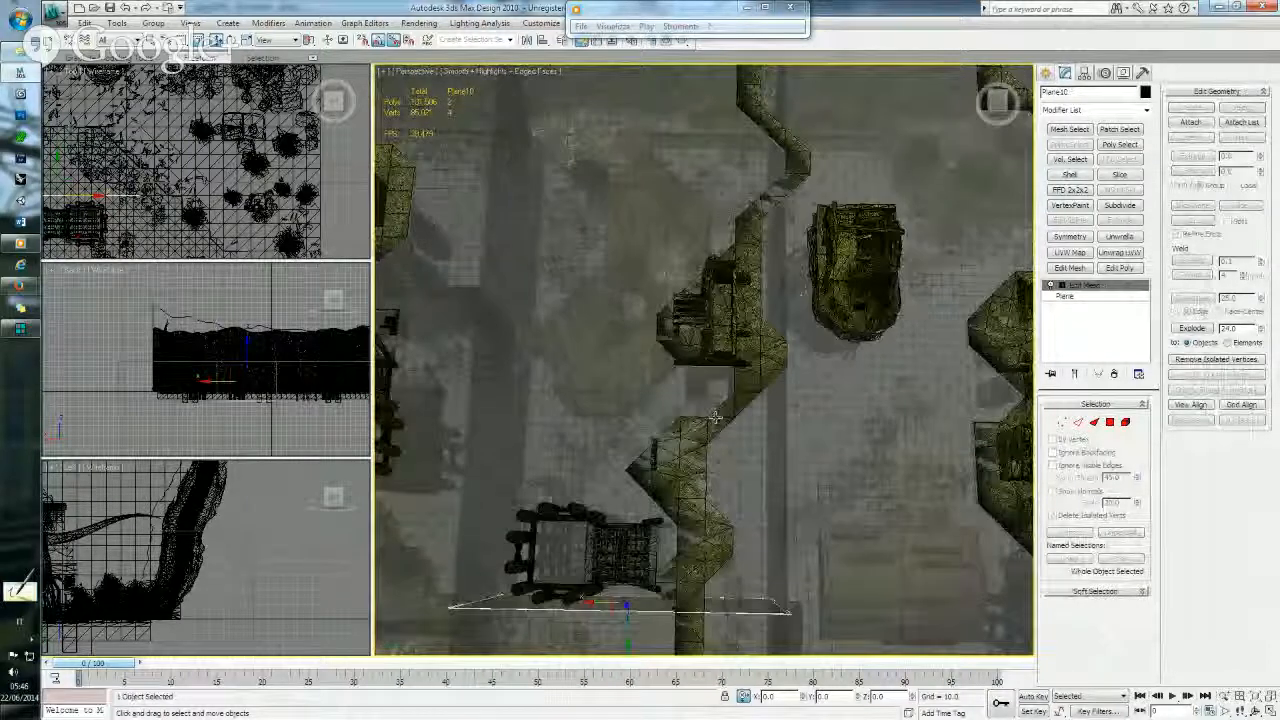
# - Clone the shortened perpendicular plane in place and keep the clone selected
pyautogui.hotkey('ctrl', 'd')
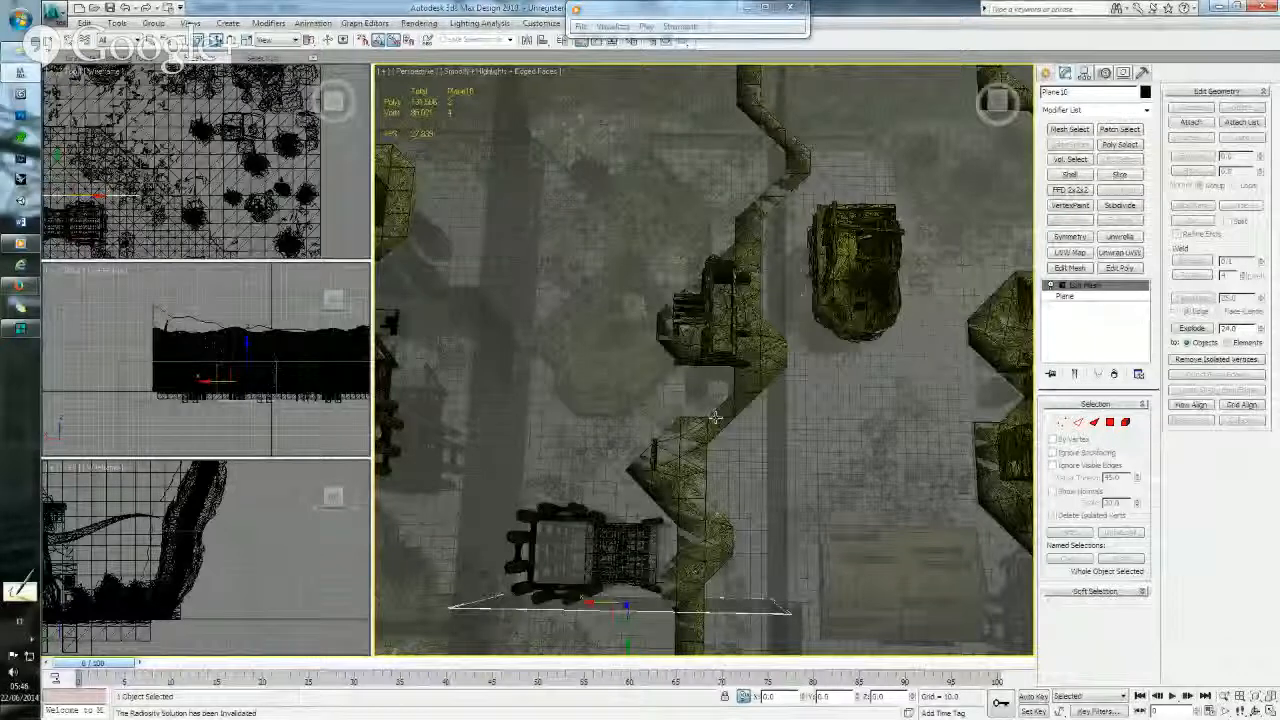
pyautogui.hotkey('ctrl', 'v')
pyautogui.click(630, 416)
pyautogui.click(682, 422)
pyautogui.moveTo(682, 423)
pyautogui.mouseDown(button='middle')
pyautogui.moveTo(693, 389)
pyautogui.moveTo(692, 414)
pyautogui.mouseUp(button='middle')
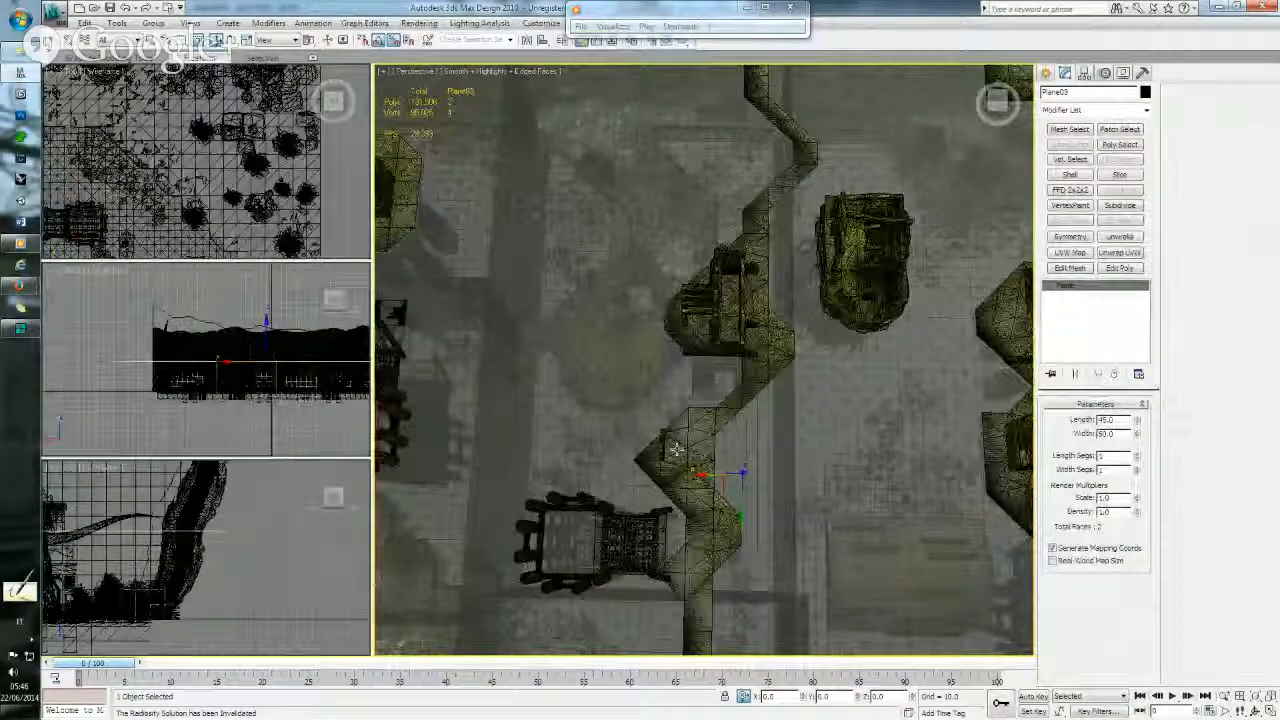
pyautogui.click(676, 450)
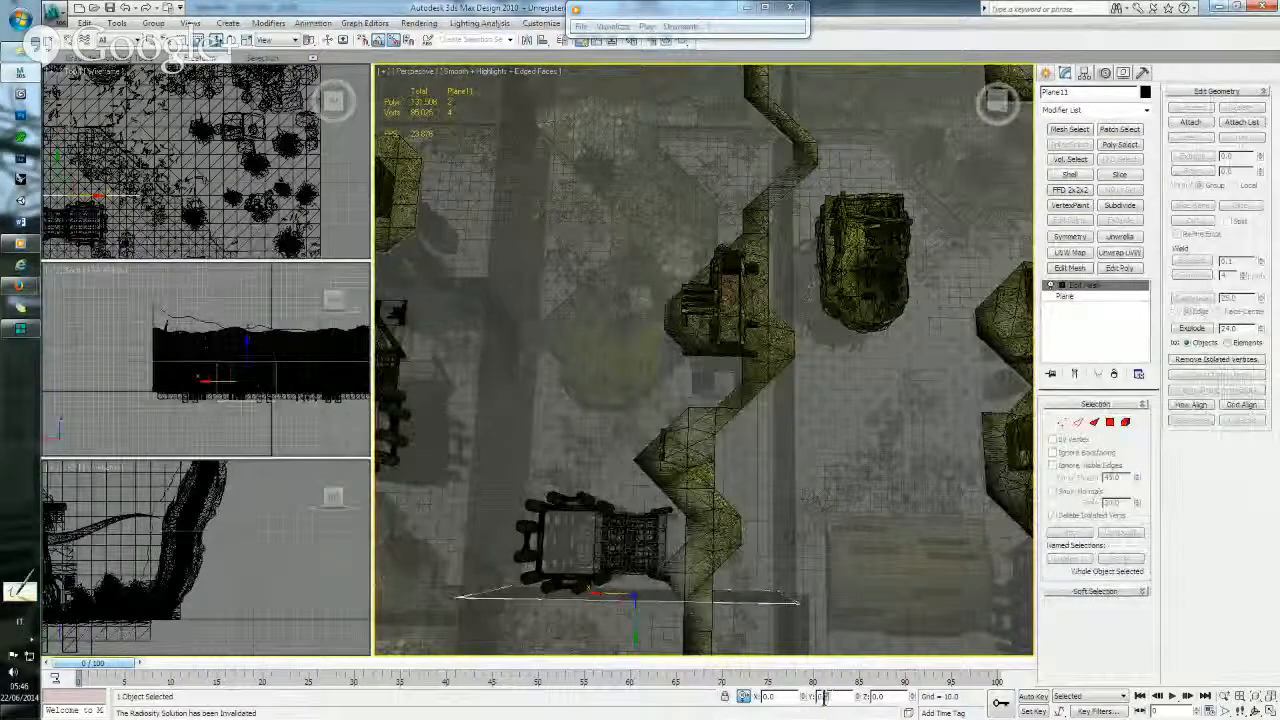
# - Move the clone along negative Y with two relative offsets, to just past the small building on the walkway
pyautogui.doubleClick(821, 699)
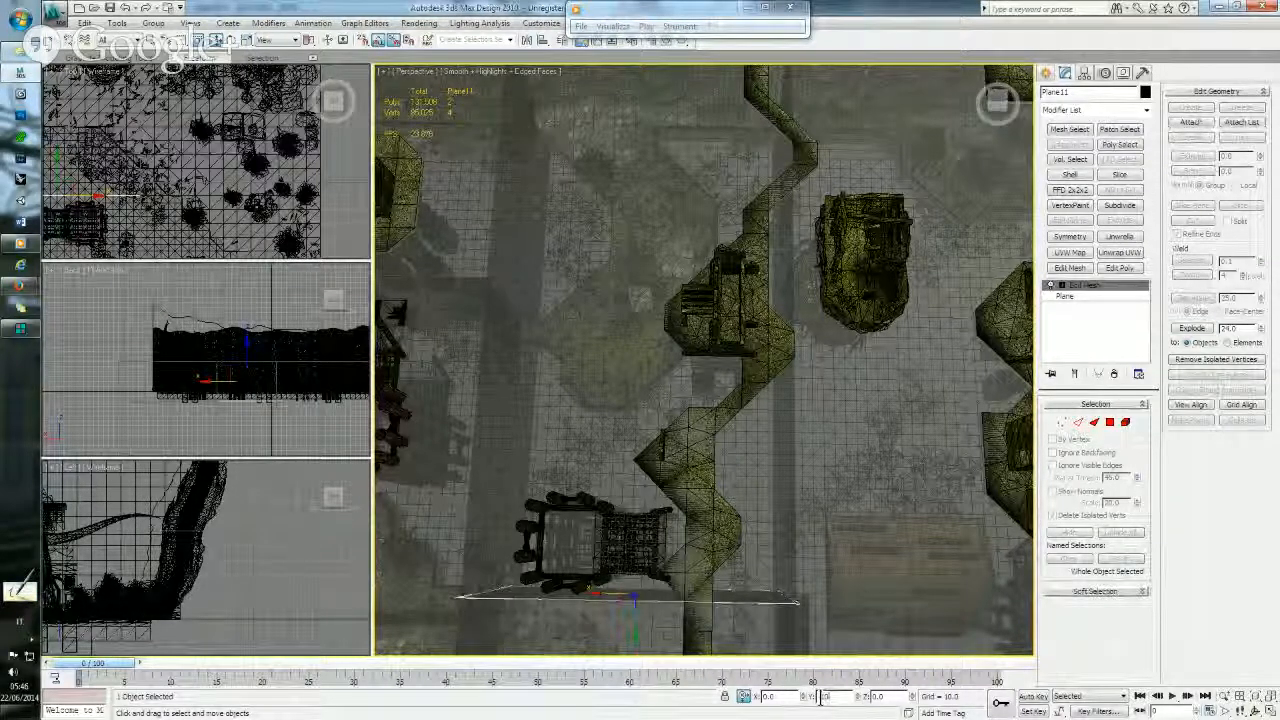
pyautogui.press('Return')
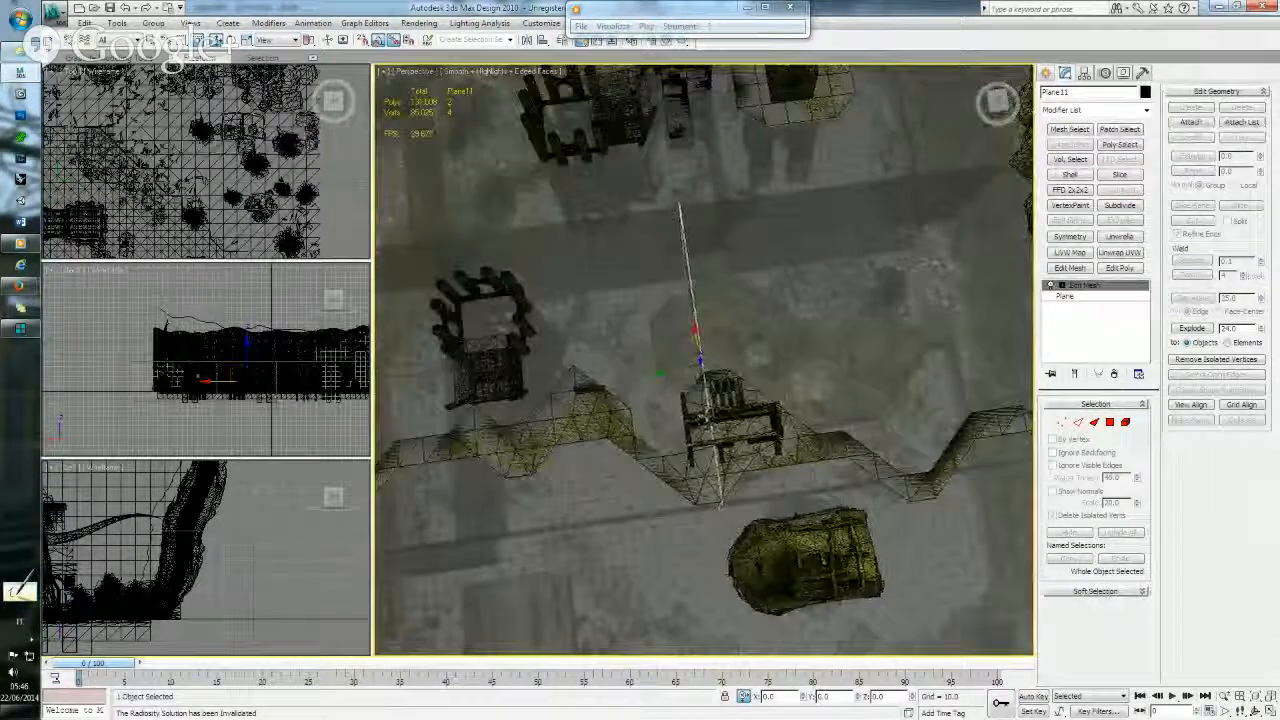
pyautogui.moveTo(719, 396); pyautogui.dragTo(735, 527, button='middle')
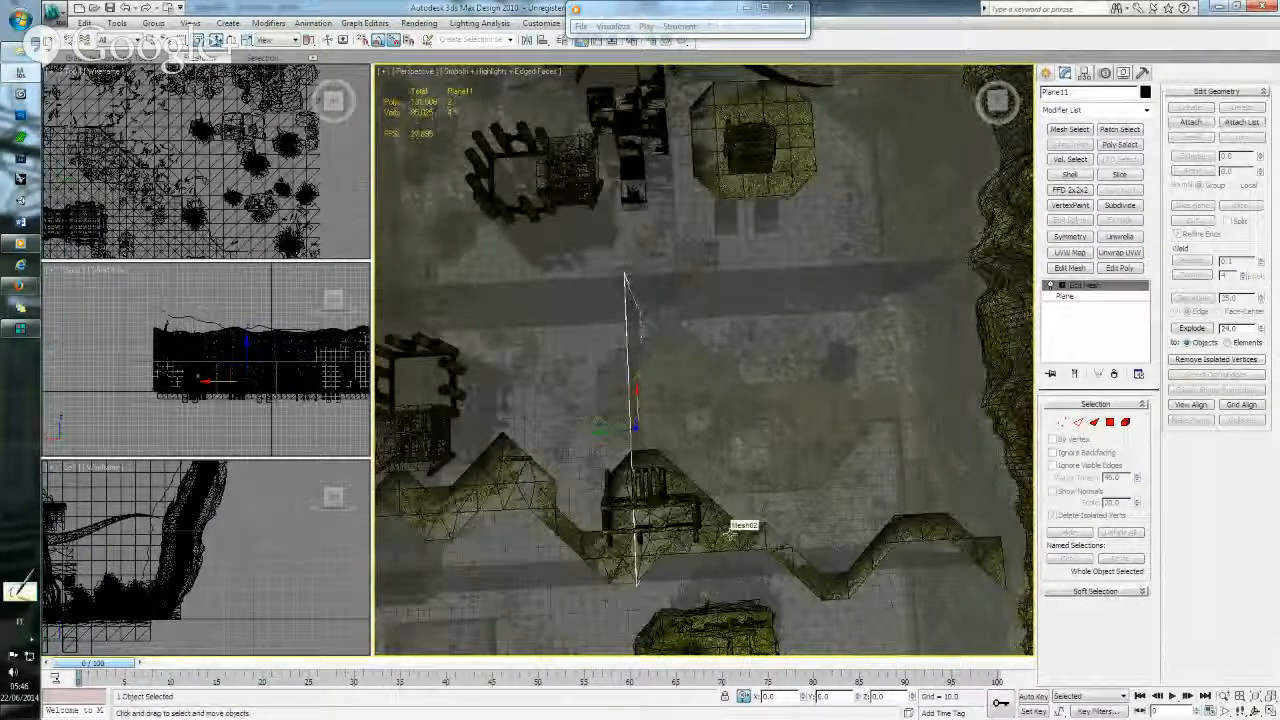
pyautogui.moveTo(749, 535); pyautogui.dragTo(689, 541, button='middle')
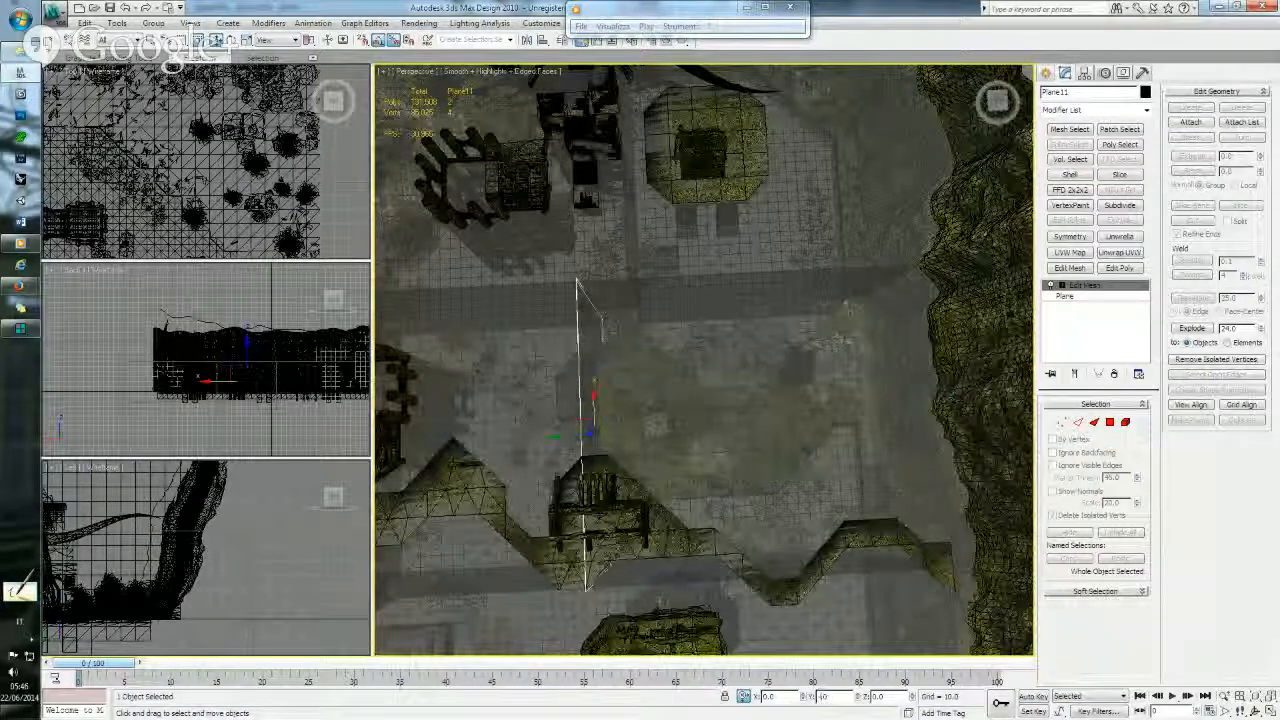
pyautogui.press('Return')
pyautogui.press('7')
pyautogui.scroll(-5, 727, 434)
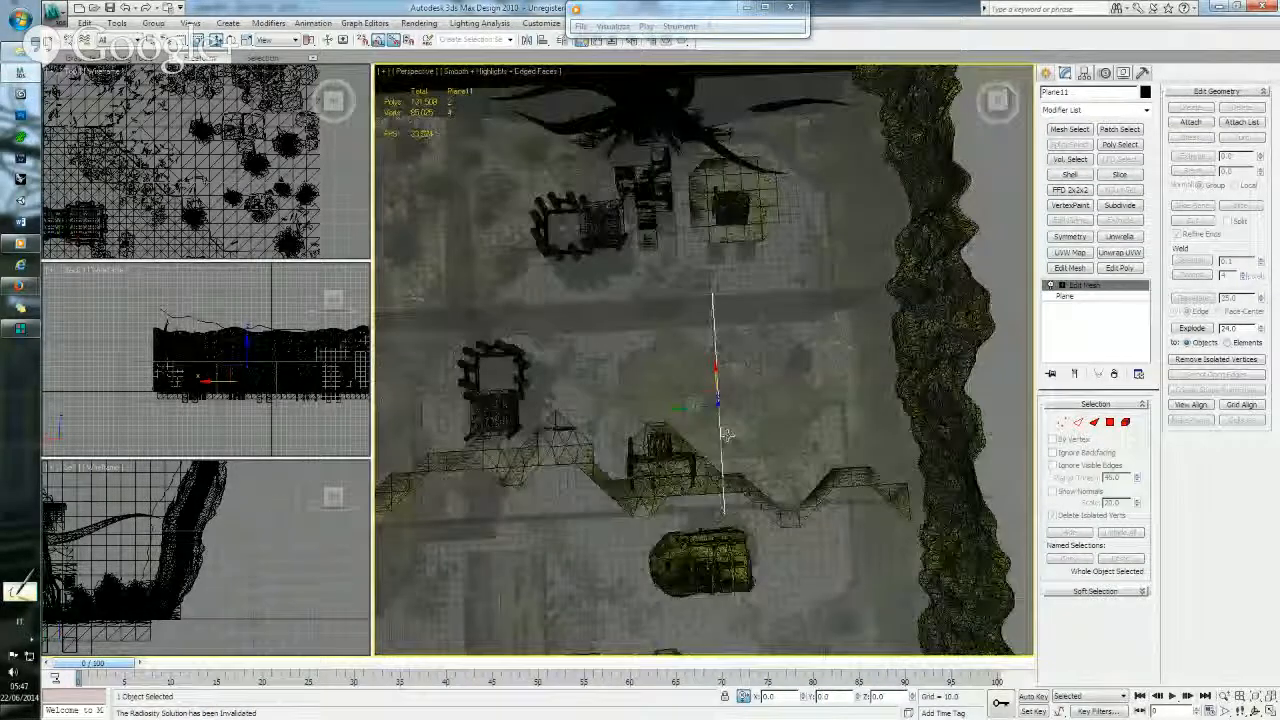
# - Check the moved plane's placement against the whole level from above and save the scene
pyautogui.scroll(-3, 727, 434)
pyautogui.moveTo(727, 434); pyautogui.dragTo(745, 249, button='middle')
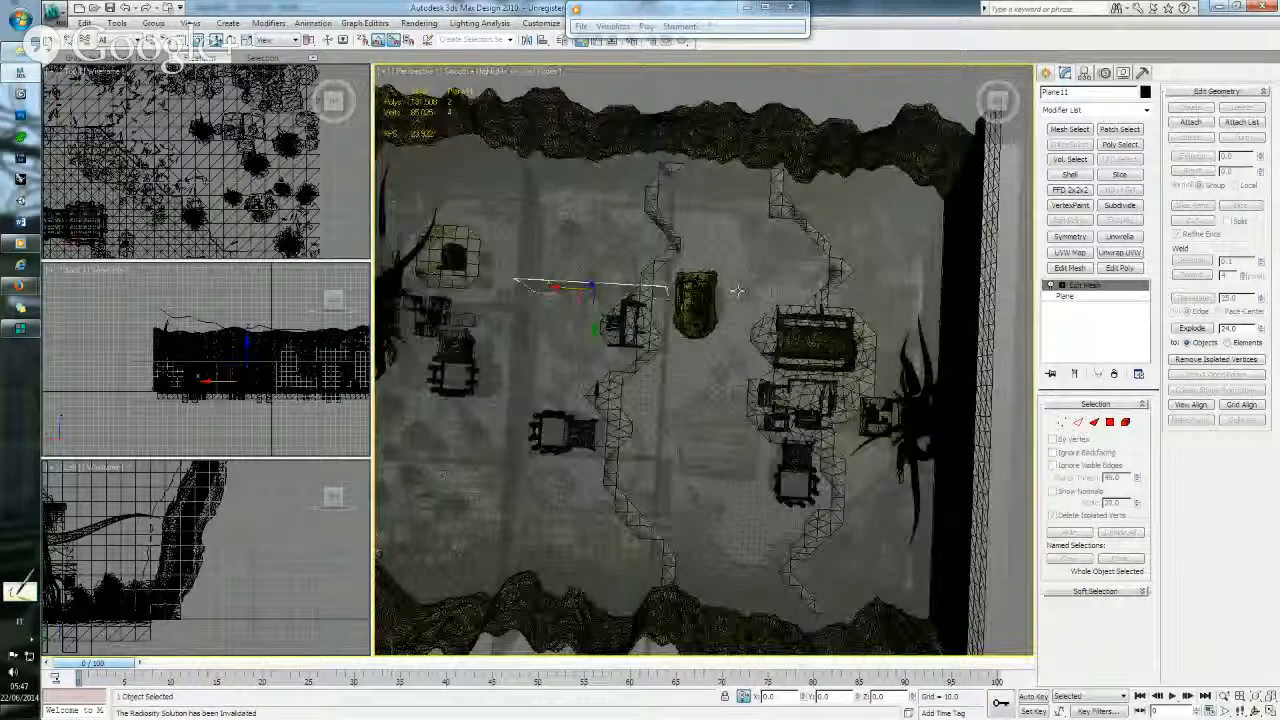
pyautogui.moveTo(743, 433); pyautogui.dragTo(732, 414, button='middle')
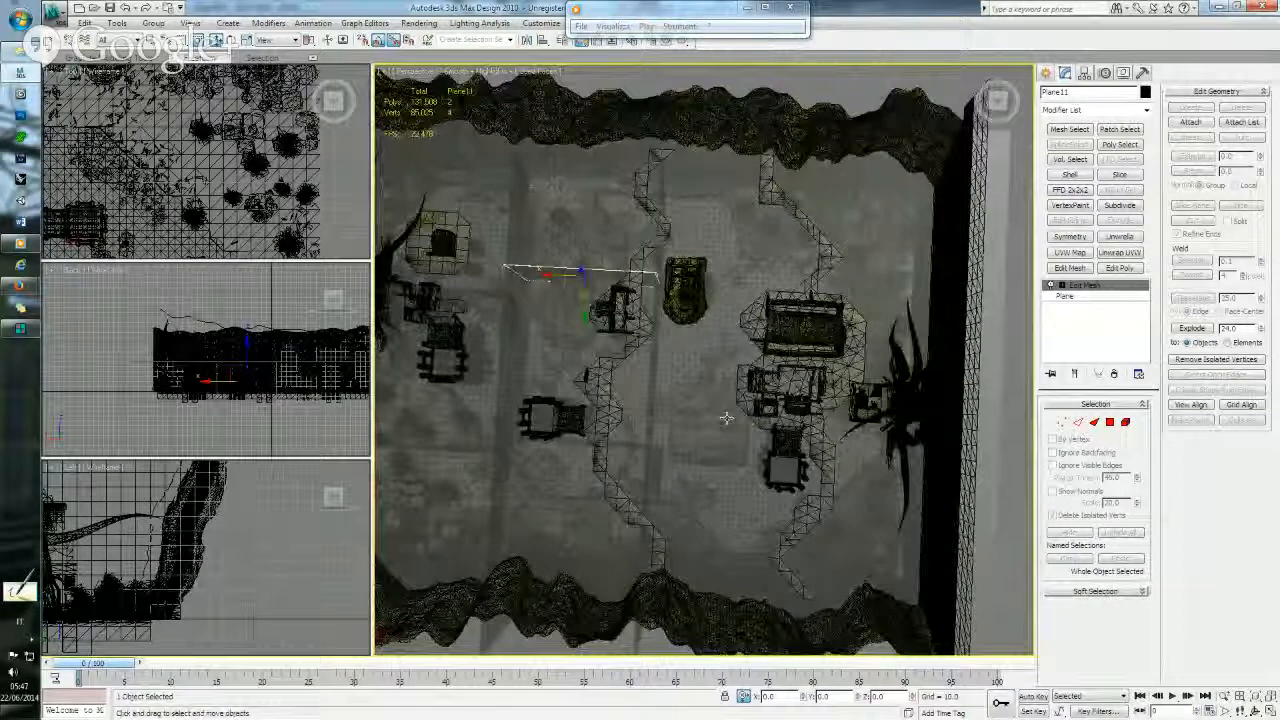
pyautogui.keyDown('alt'); pyautogui.moveTo(870, 267); pyautogui.dragTo(791, 362, button='middle'); pyautogui.keyUp('alt')
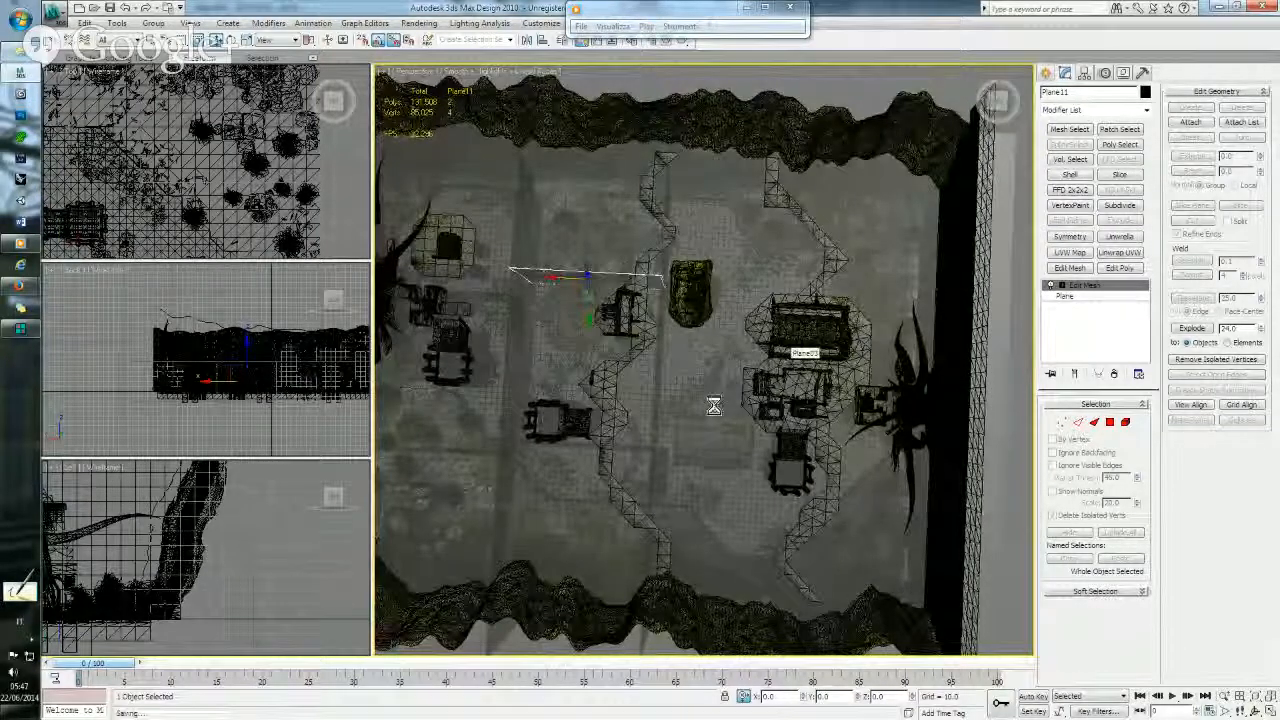
pyautogui.keyDown('alt'); pyautogui.moveTo(695, 410); pyautogui.dragTo(713, 370, button='middle'); pyautogui.keyUp('alt')
# - Clone the long dividing plane that crosses the middle of the level as a copy
pyautogui.click(729, 602)
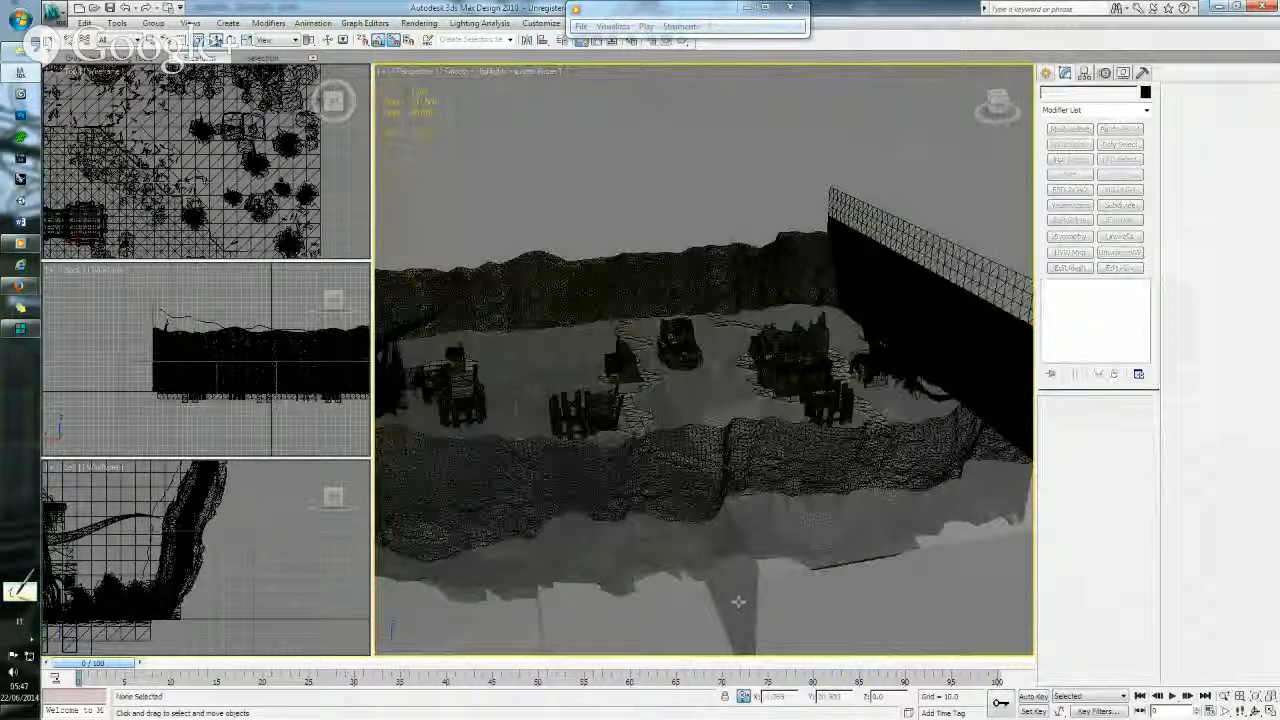
pyautogui.keyDown('alt'); pyautogui.moveTo(739, 600); pyautogui.dragTo(744, 518, button='middle'); pyautogui.keyUp('alt')
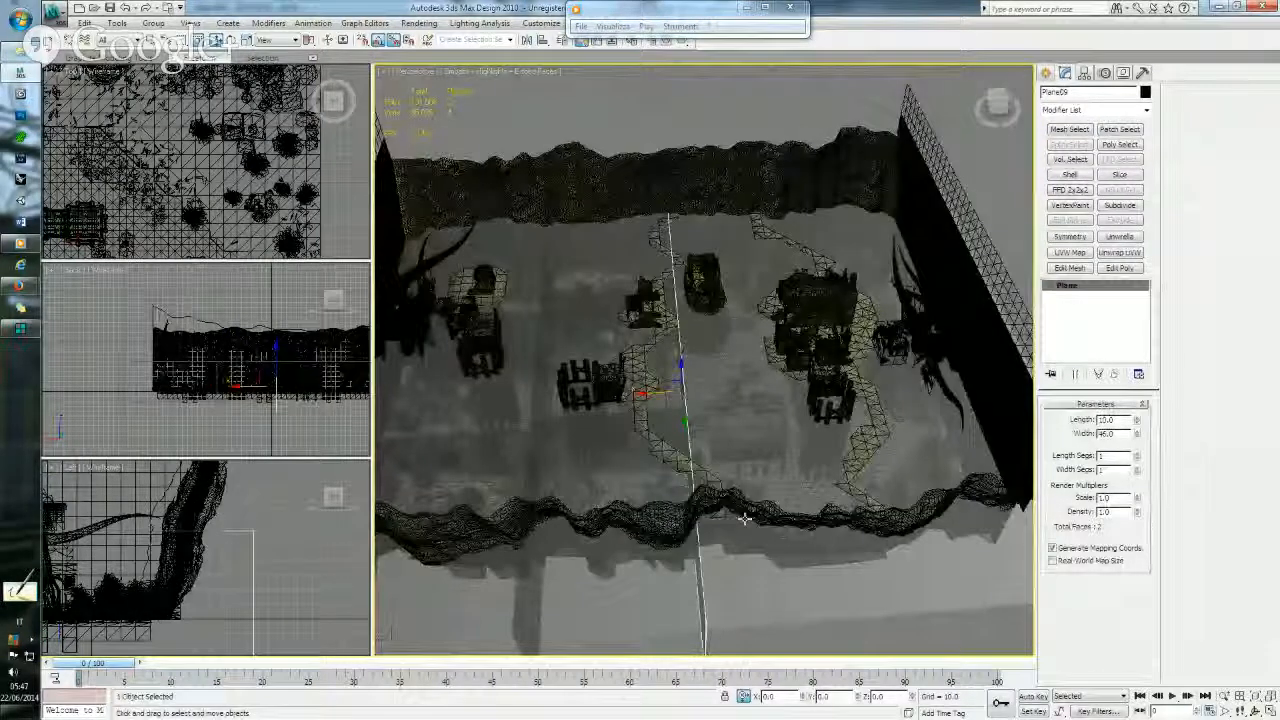
pyautogui.hotkey('ctrl', 'v')
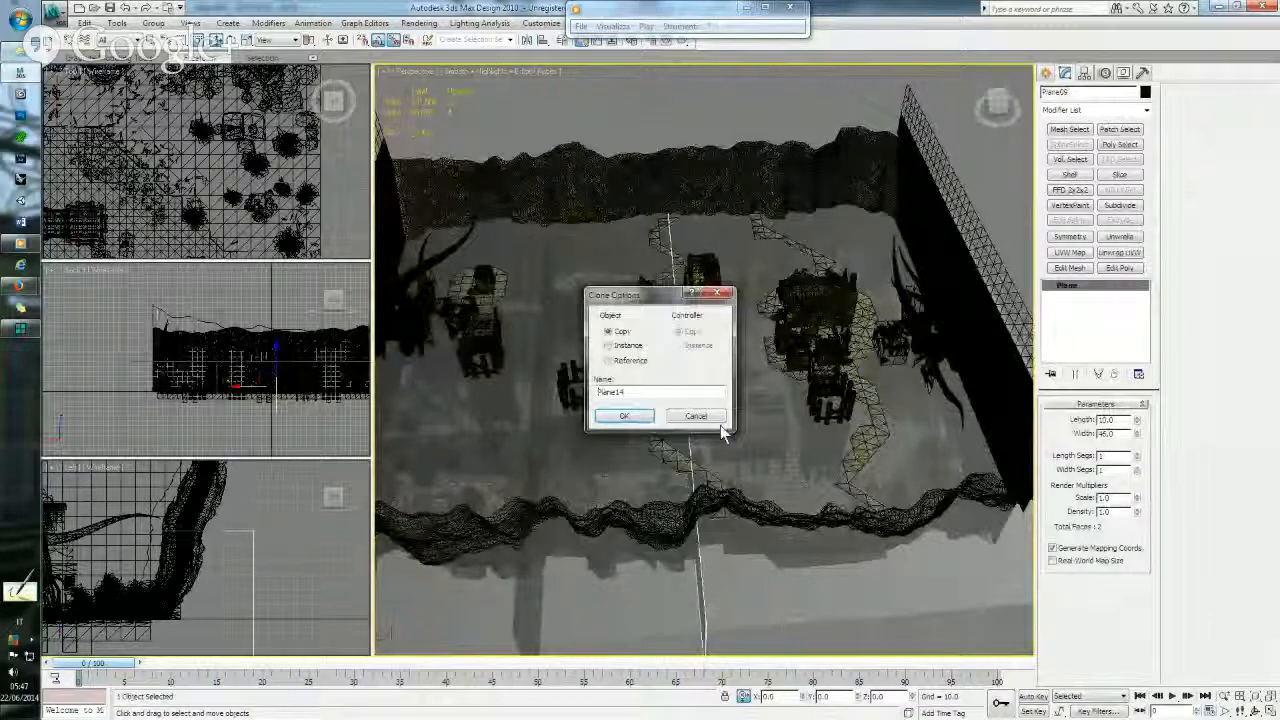
pyautogui.click(624, 416)
pyautogui.keyDown('alt'); pyautogui.moveTo(628, 410); pyautogui.dragTo(693, 418, button='middle'); pyautogui.keyUp('alt')
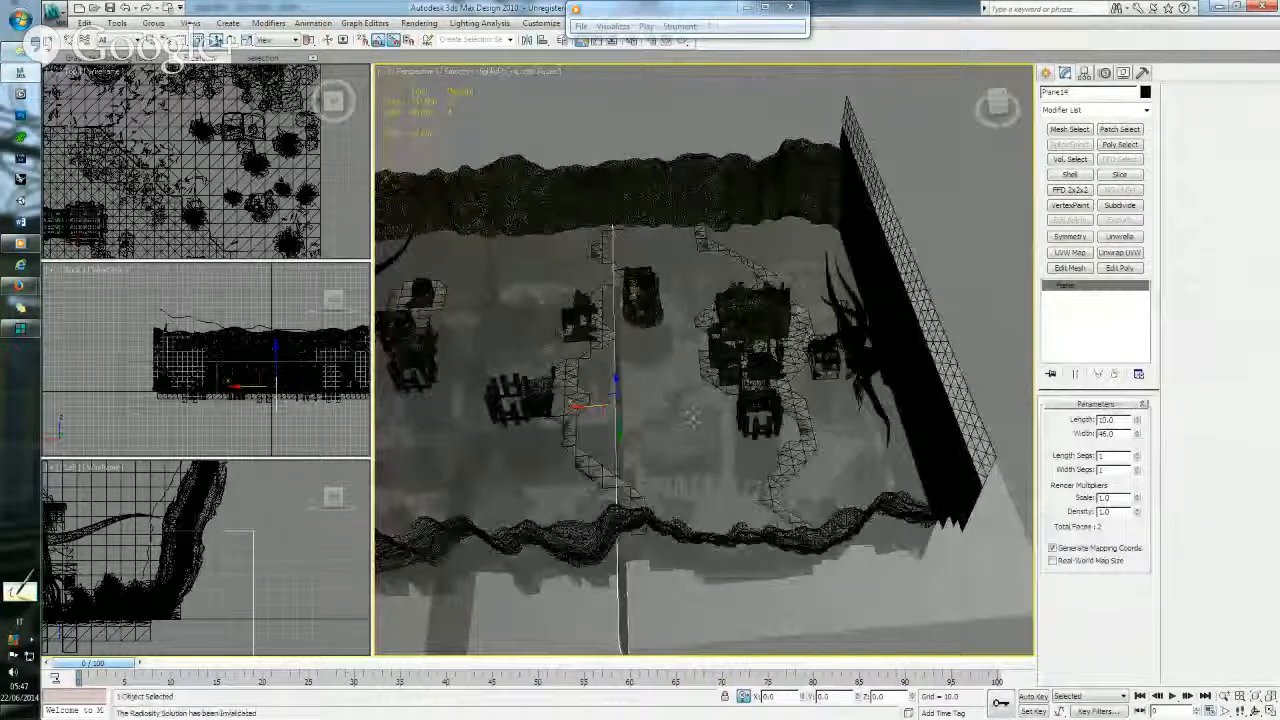
# - Offset the copied dividing plane along negative X and check where it crosses the far buildings and walkway
pyautogui.doubleClick(780, 697)
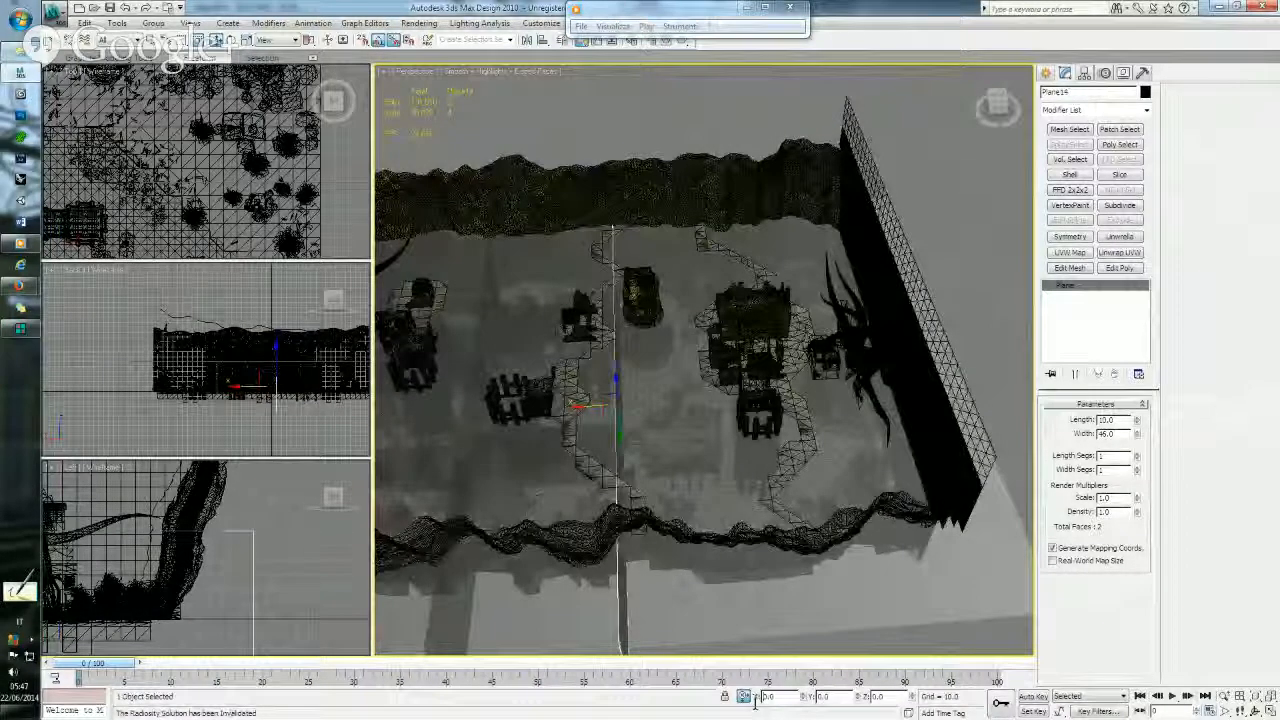
pyautogui.write('-50')
pyautogui.press('Return')
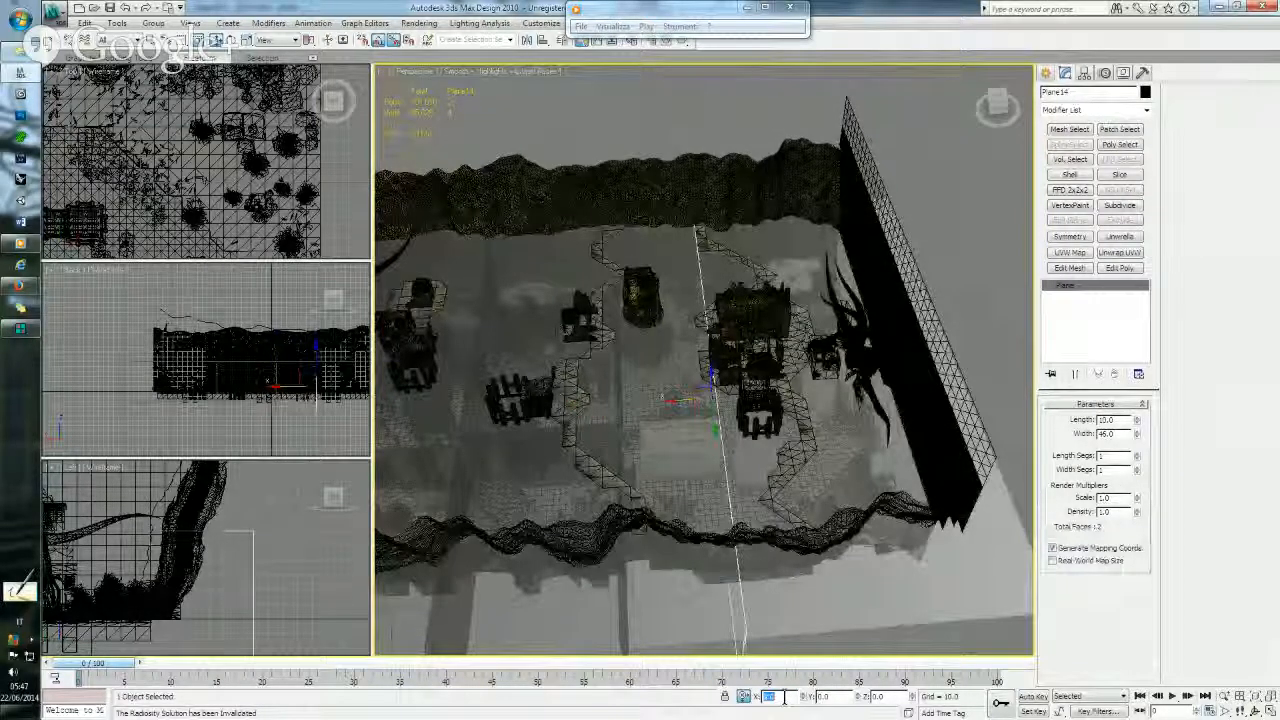
pyautogui.keyDown('alt'); pyautogui.moveTo(785, 580); pyautogui.dragTo(668, 382, button='middle'); pyautogui.keyUp('alt')
pyautogui.scroll(7, 770, 416)
pyautogui.scroll(-6, 692, 381)
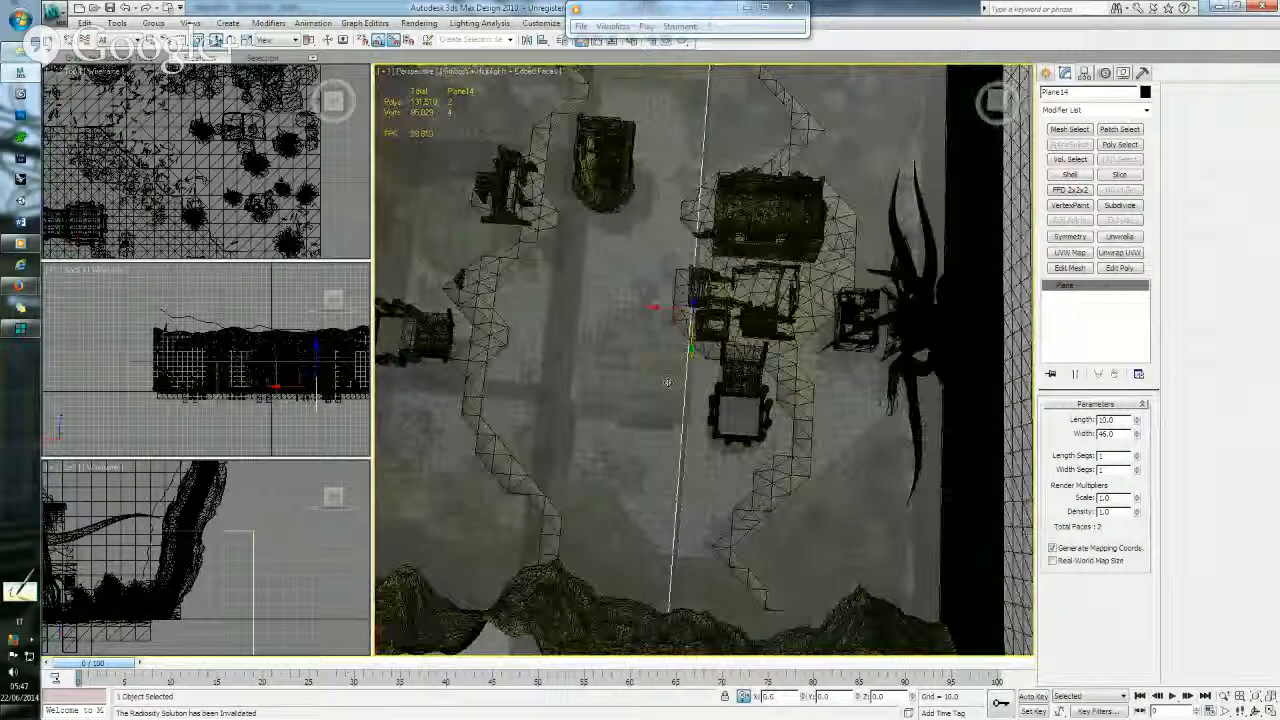
pyautogui.scroll(4, 668, 382)
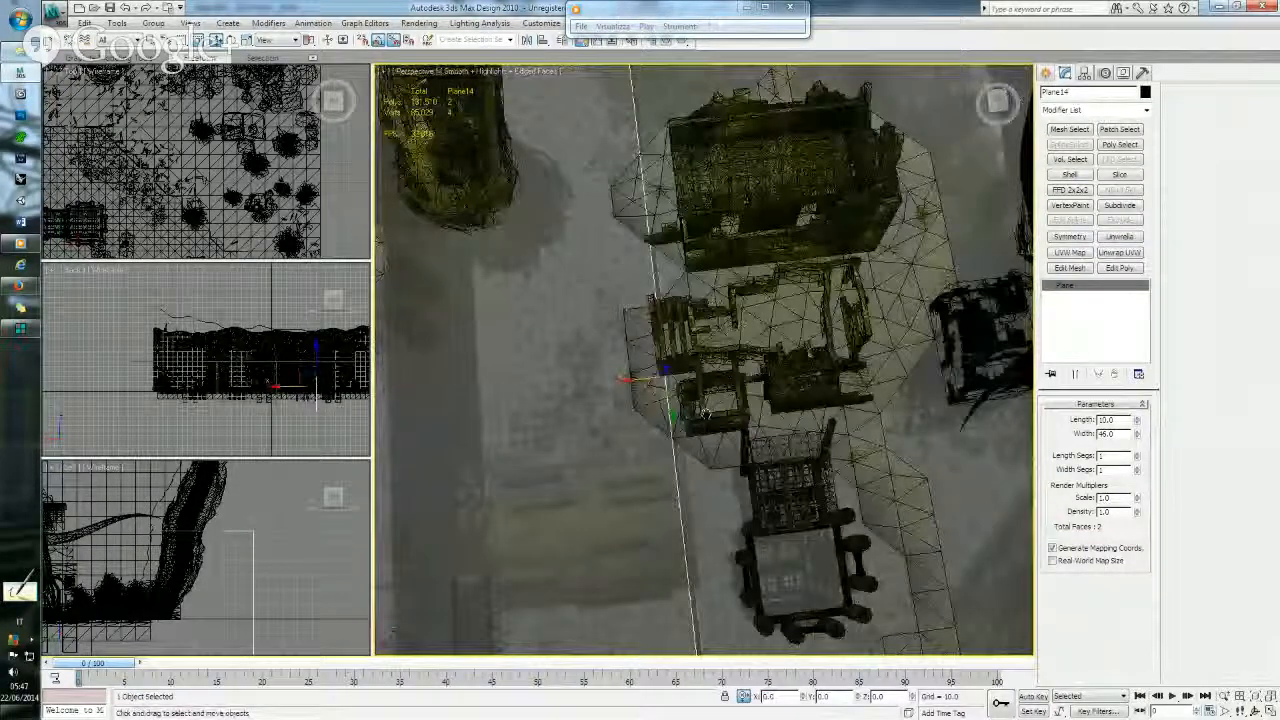
pyautogui.keyDown('alt'); pyautogui.moveTo(705, 414); pyautogui.dragTo(763, 377, button='middle'); pyautogui.keyUp('alt')
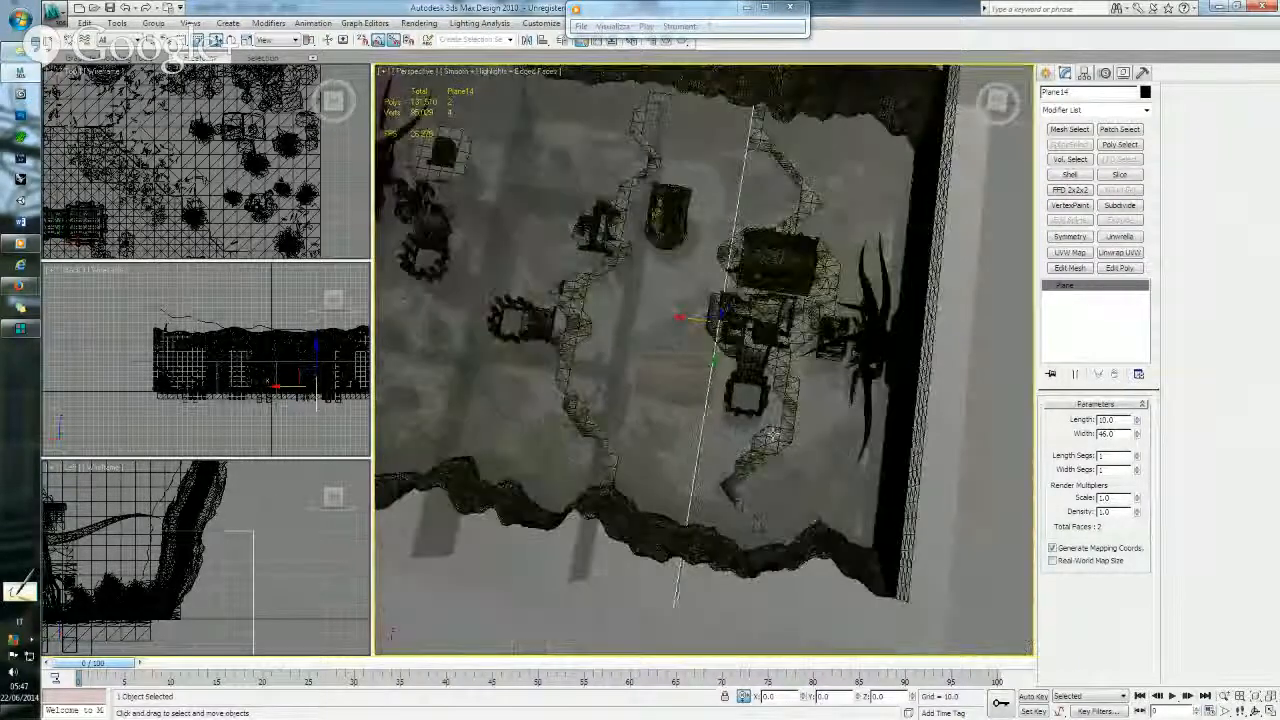
pyautogui.keyDown('alt'); pyautogui.moveTo(757, 523); pyautogui.dragTo(679, 468, button='middle'); pyautogui.keyUp('alt')
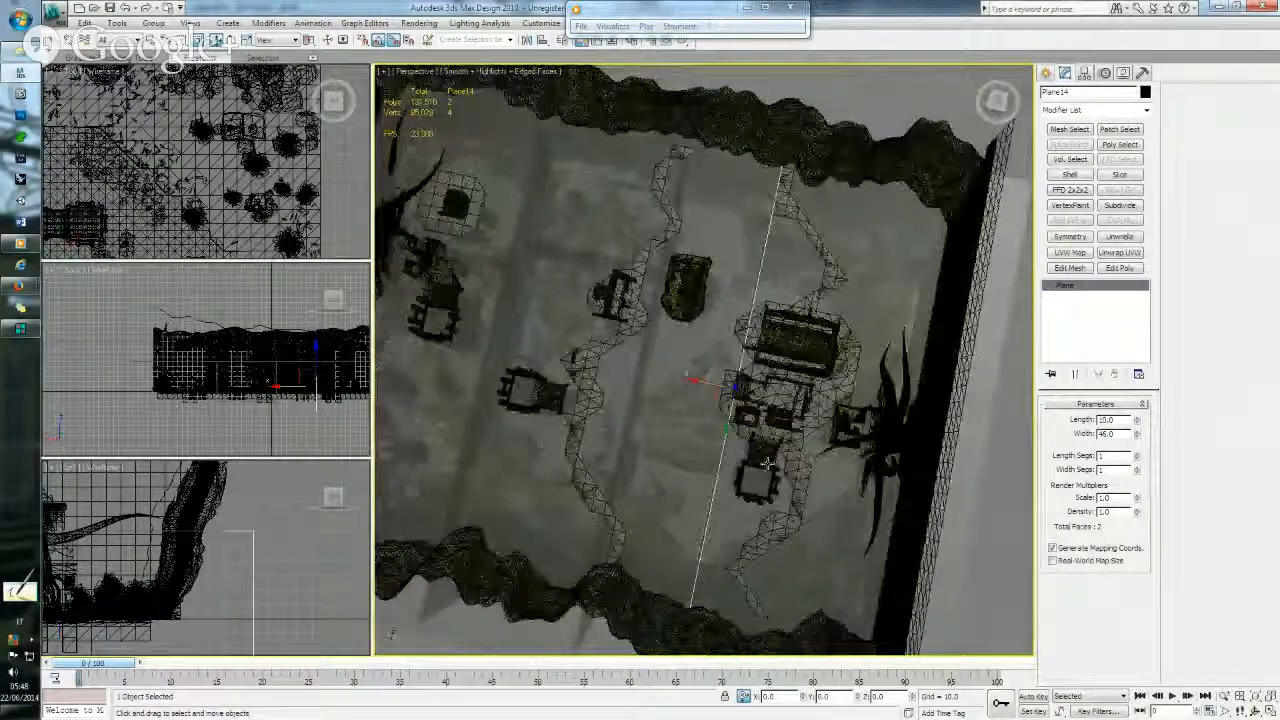
pyautogui.keyDown('alt'); pyautogui.moveTo(771, 462); pyautogui.dragTo(777, 463, button='middle'); pyautogui.keyUp('alt')
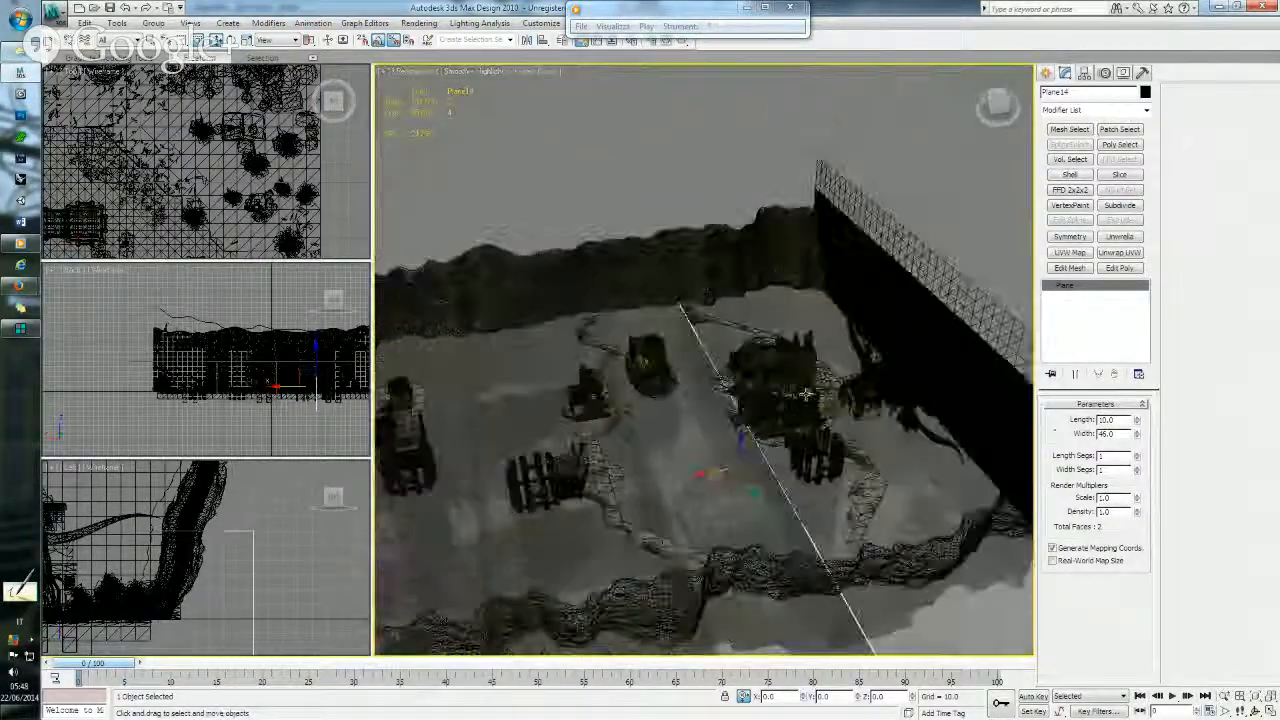
pyautogui.keyDown('alt'); pyautogui.moveTo(799, 341); pyautogui.dragTo(772, 342, button='middle'); pyautogui.keyUp('alt')
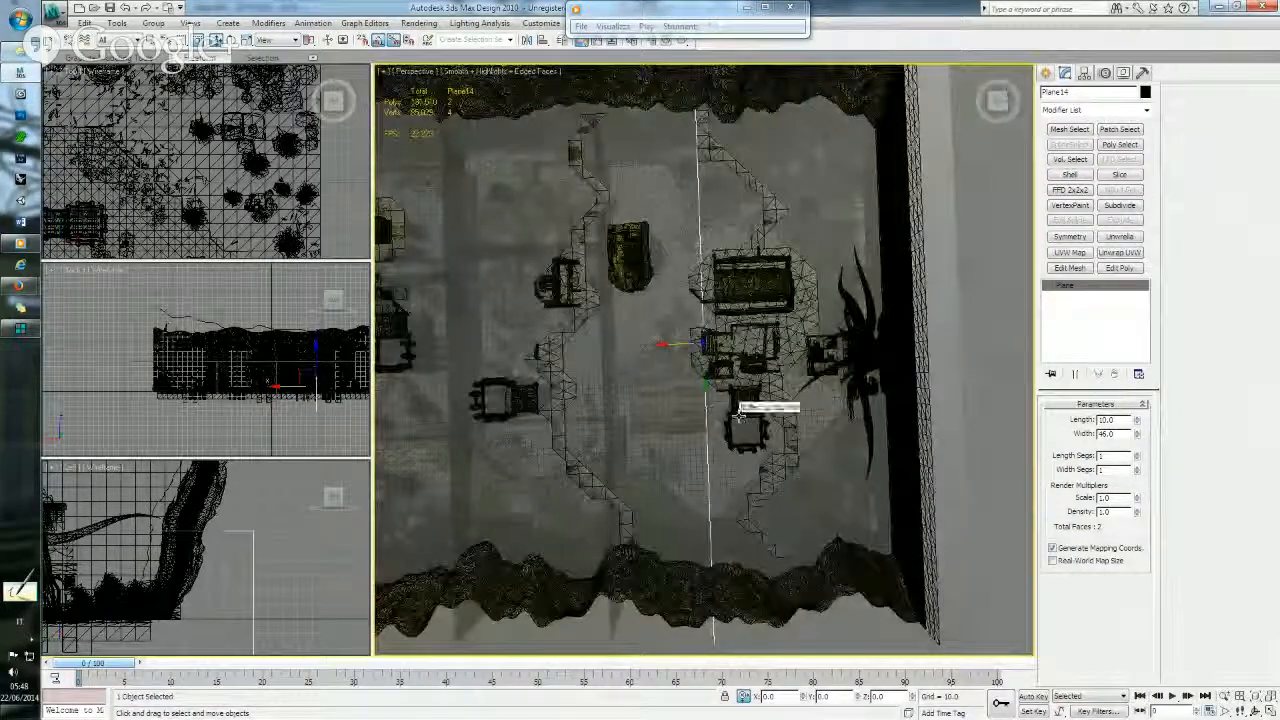
pyautogui.scroll(3, 755, 368)
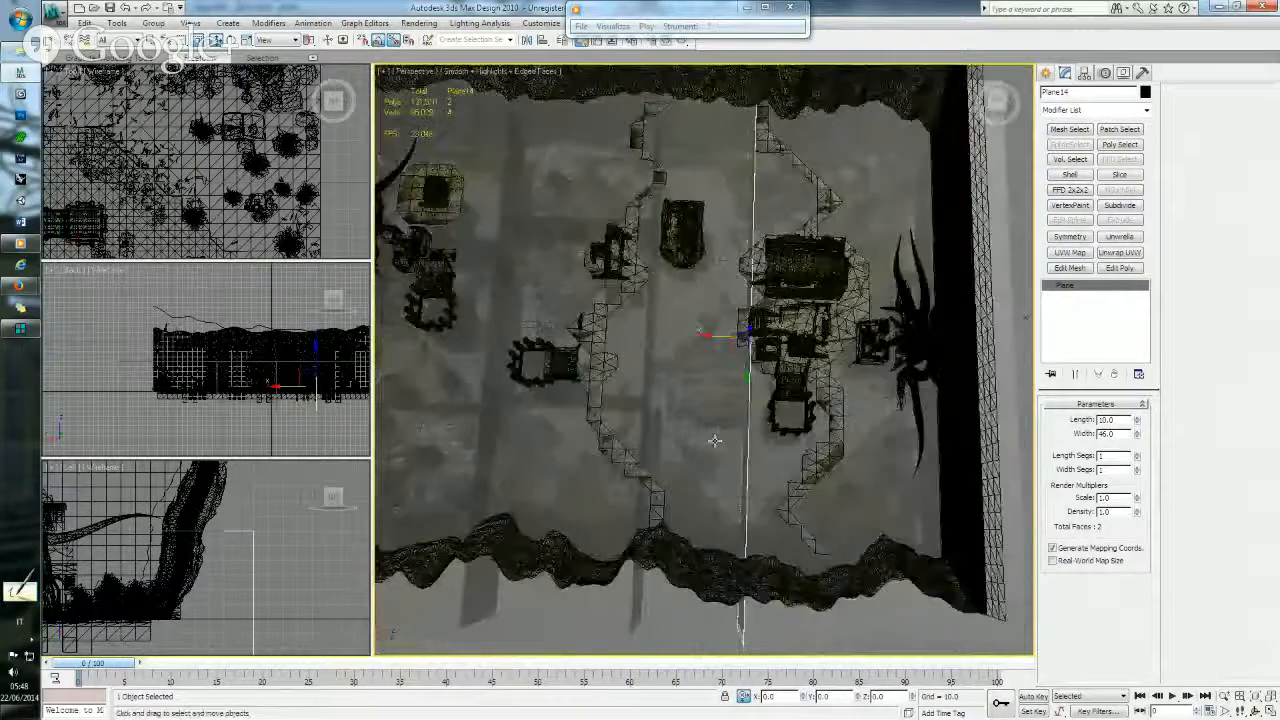
pyautogui.keyDown('alt'); pyautogui.moveTo(711, 444); pyautogui.dragTo(580, 420, button='middle'); pyautogui.keyUp('alt')
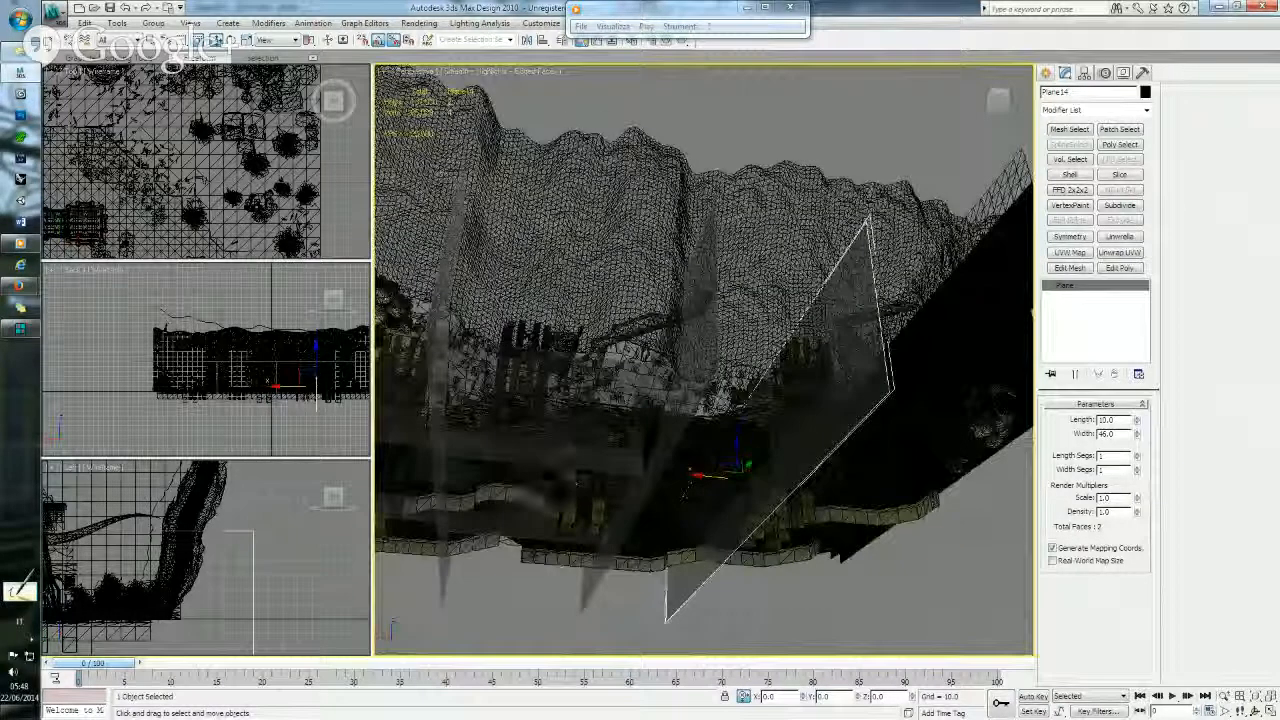
pyautogui.click(1069, 268)
pyautogui.keyDown('alt'); pyautogui.moveTo(652, 370); pyautogui.dragTo(650, 474, button='middle'); pyautogui.keyUp('alt')
pyautogui.hotkey('ctrl', 'v')
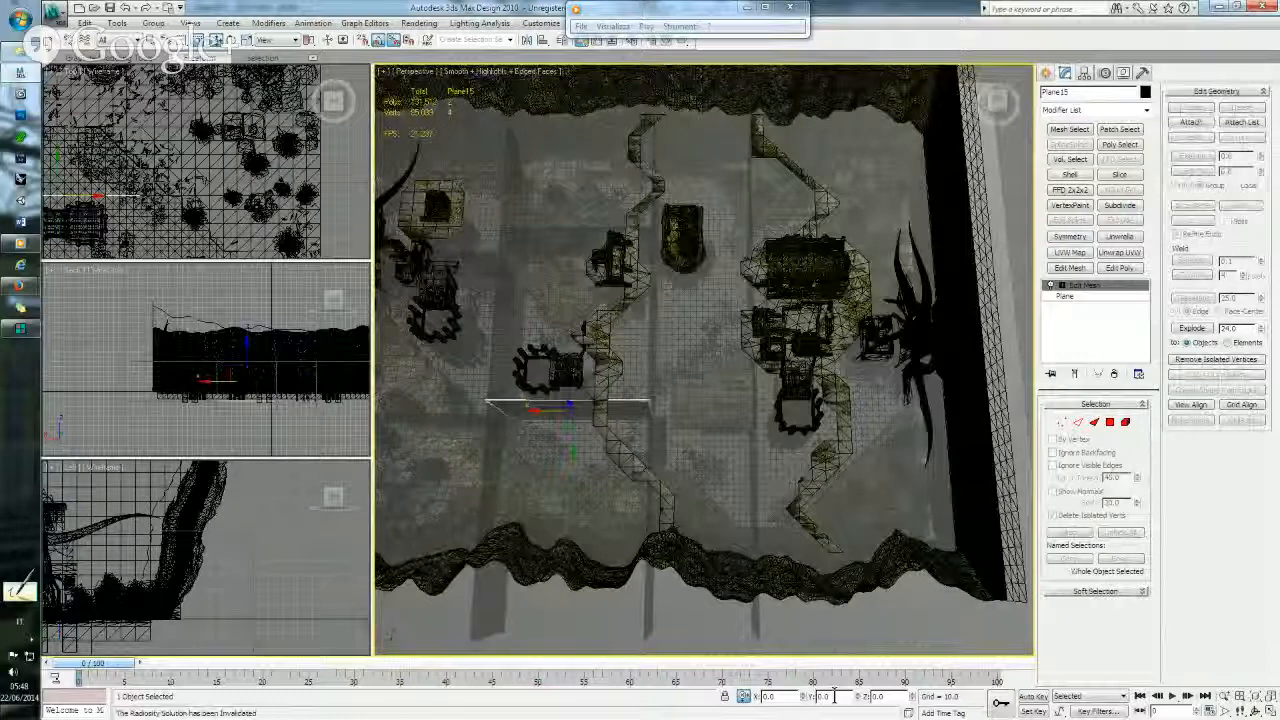
pyautogui.doubleClick(768, 696)
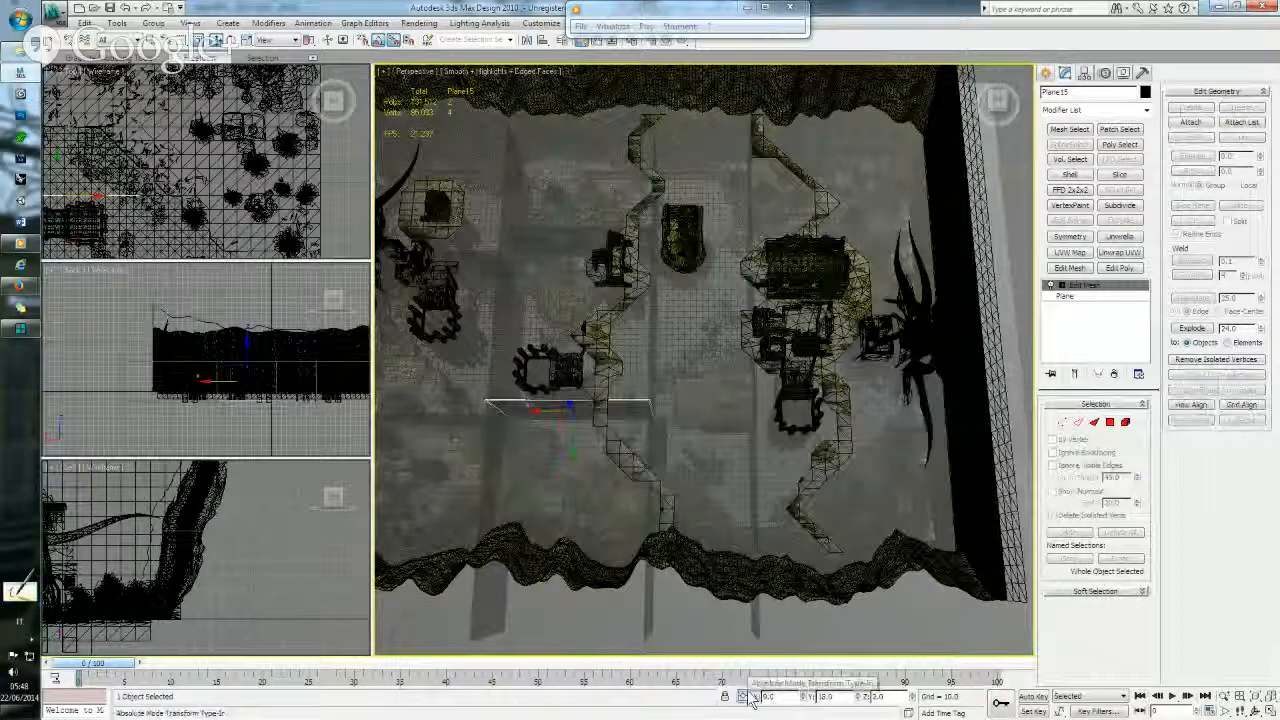
pyautogui.click(746, 695)
pyautogui.press('8')
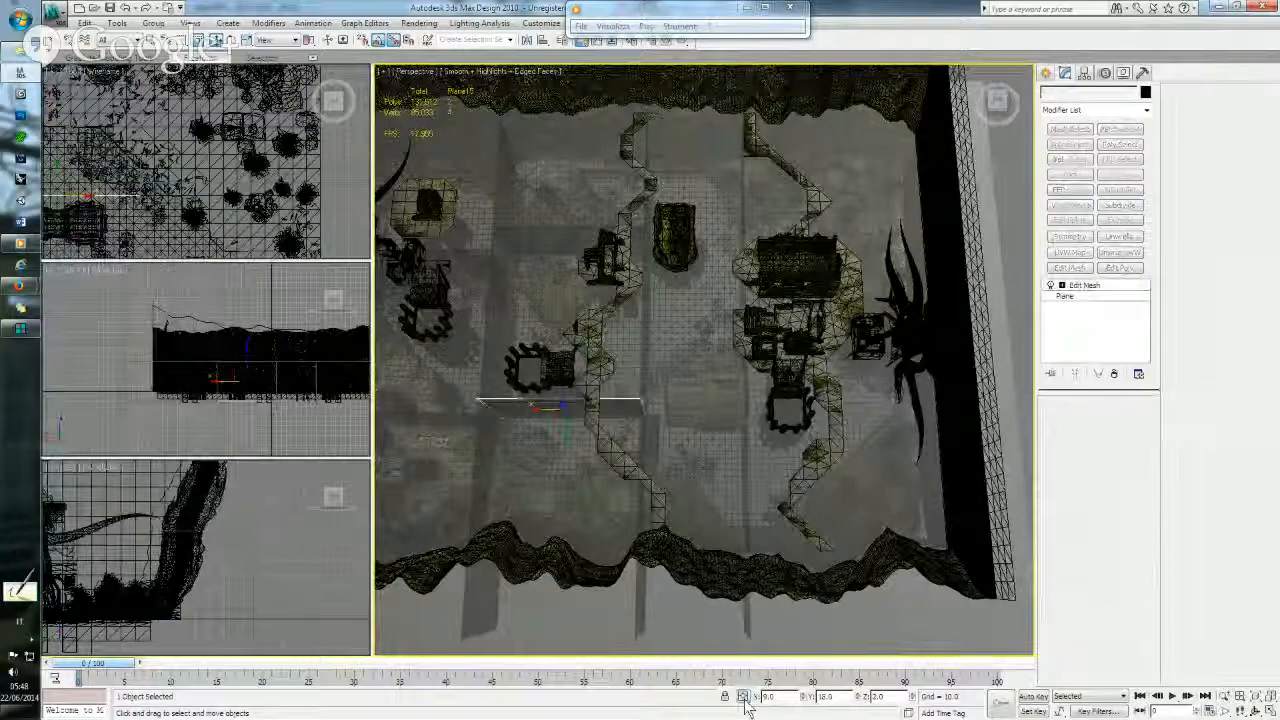
# - Clone the short cross-wall plane as a copy and offset the copy by -8 along X
pyautogui.hotkey('ctrl', 'v')
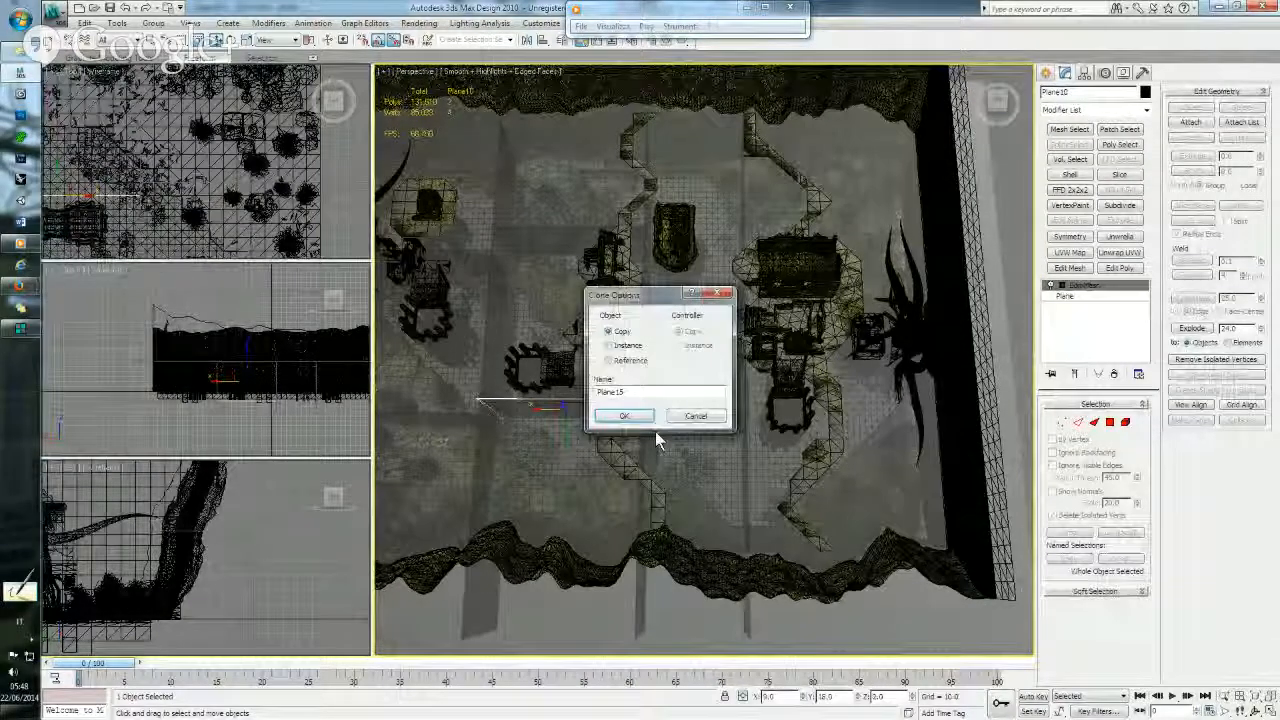
pyautogui.click(648, 418)
pyautogui.hotkey('ctrl', 'z')
pyautogui.hotkey('ctrl', 'z')
pyautogui.click(745, 697)
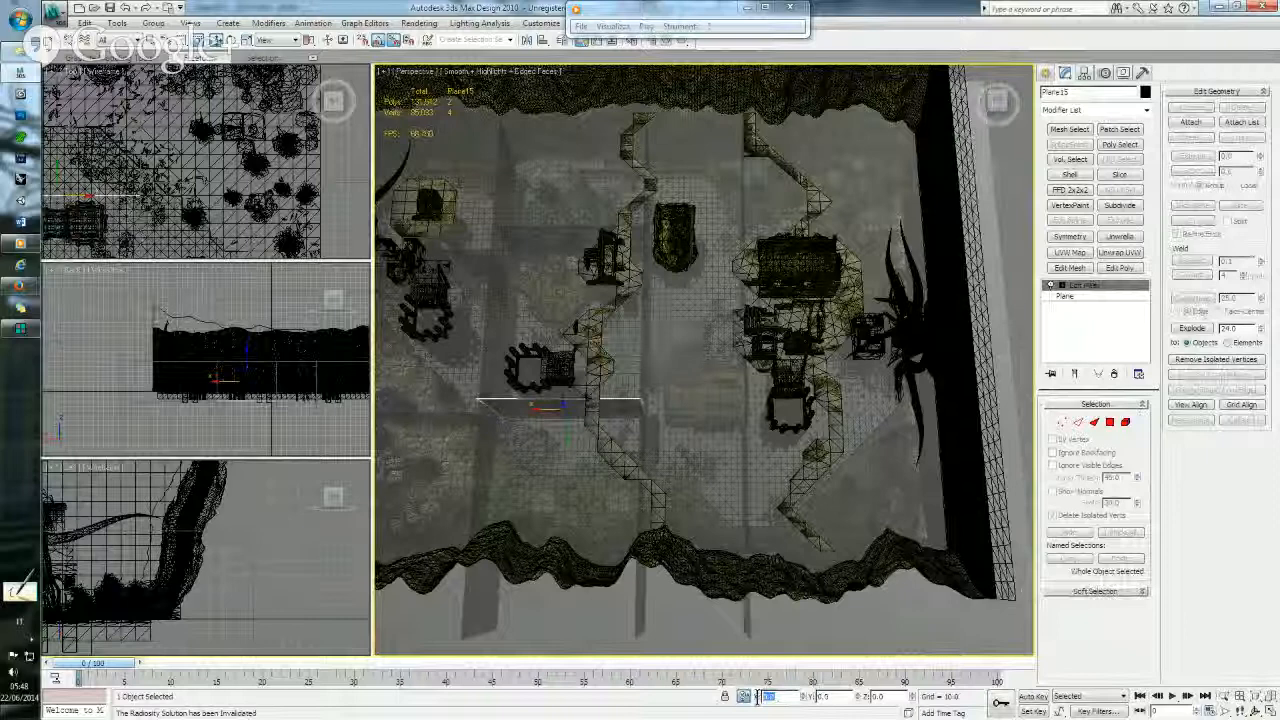
pyautogui.write('-6')
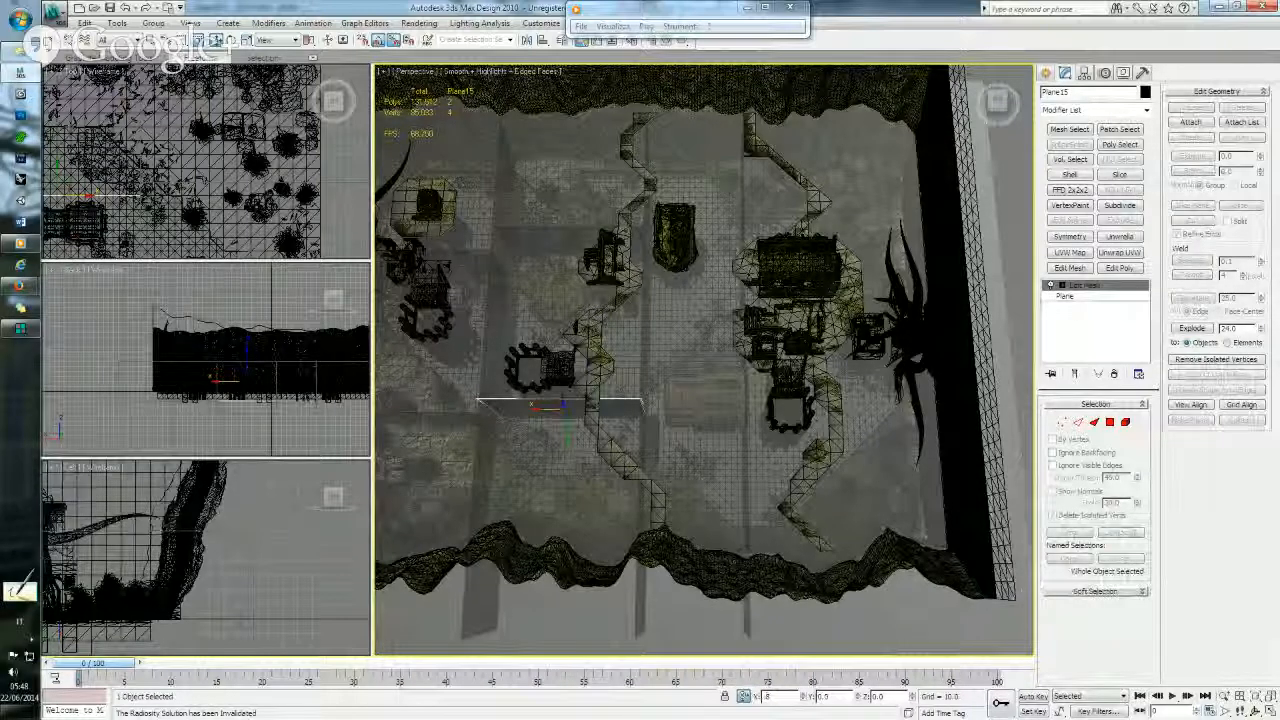
pyautogui.press('Return')
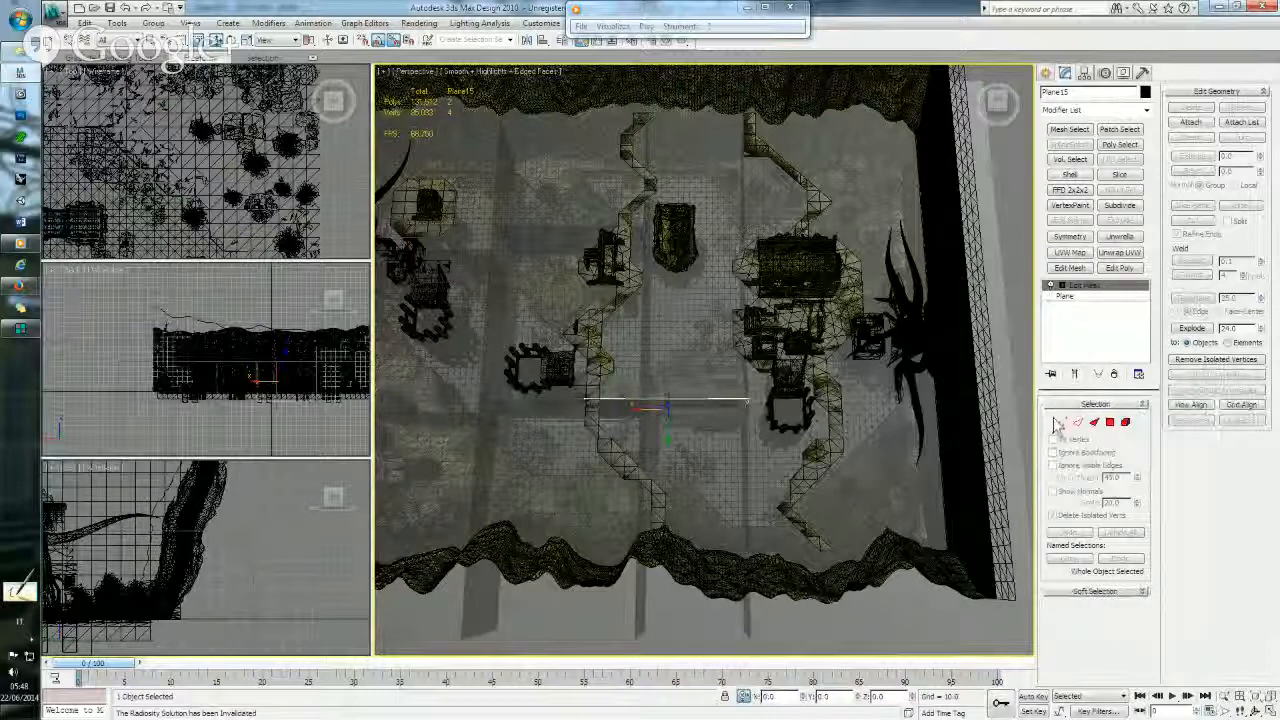
# - Move the two end vertices overlapping the winding path along X, shortening the copied plane to the gap between the long walls, and save
pyautogui.click(1063, 423)
pyautogui.moveTo(576, 375); pyautogui.dragTo(658, 490)
pyautogui.click(648, 420)
pyautogui.moveTo(650, 420); pyautogui.dragTo(720, 417, button='middle')
pyautogui.scroll(3, 720, 417)
pyautogui.moveTo(715, 513); pyautogui.dragTo(632, 450, button='middle')
pyautogui.moveTo(551, 357); pyautogui.dragTo(642, 484)
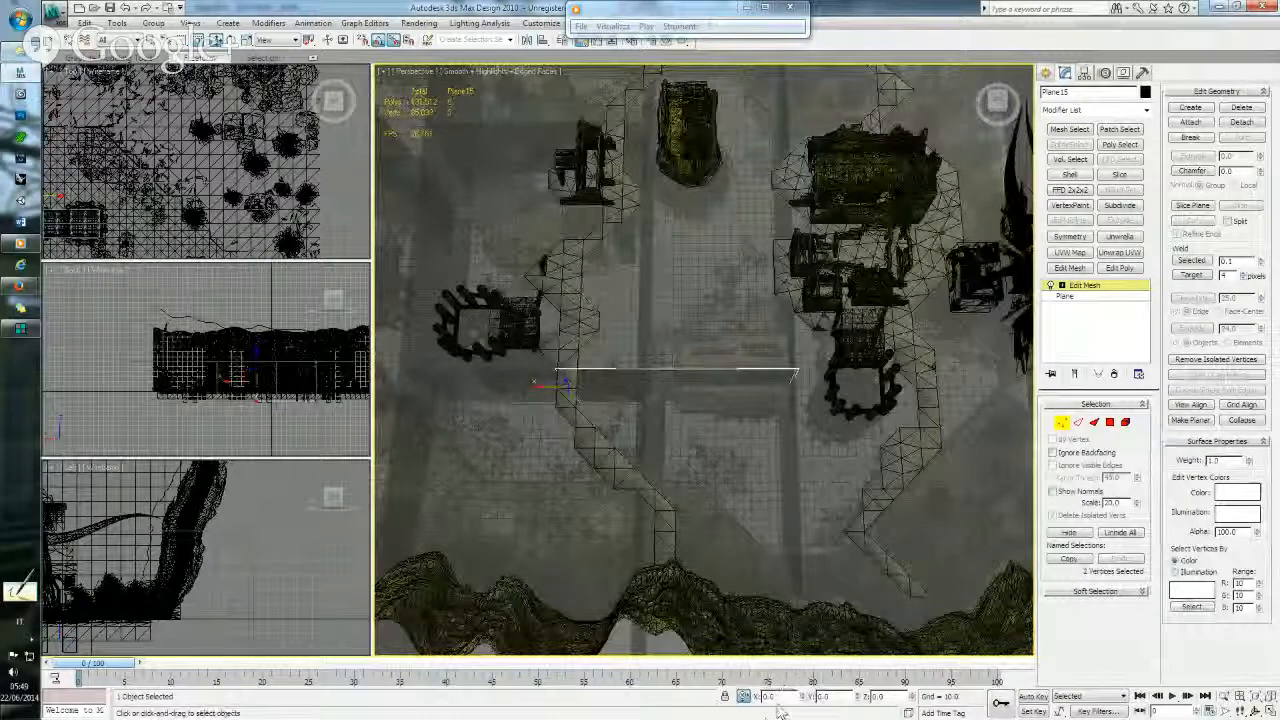
pyautogui.moveTo(777, 696); pyautogui.dragTo(761, 696)
pyautogui.write('-10')
pyautogui.press('Return')
pyautogui.moveTo(854, 226); pyautogui.dragTo(788, 415, button='middle')
pyautogui.hotkey('ctrl', 's')
pyautogui.press('1')
# - Move the shortened plane along Y to just beyond the edge of the planked floor patch and save the scene
pyautogui.keyDown('alt'); pyautogui.moveTo(680, 414); pyautogui.dragTo(662, 324, button='middle'); pyautogui.keyUp('alt')
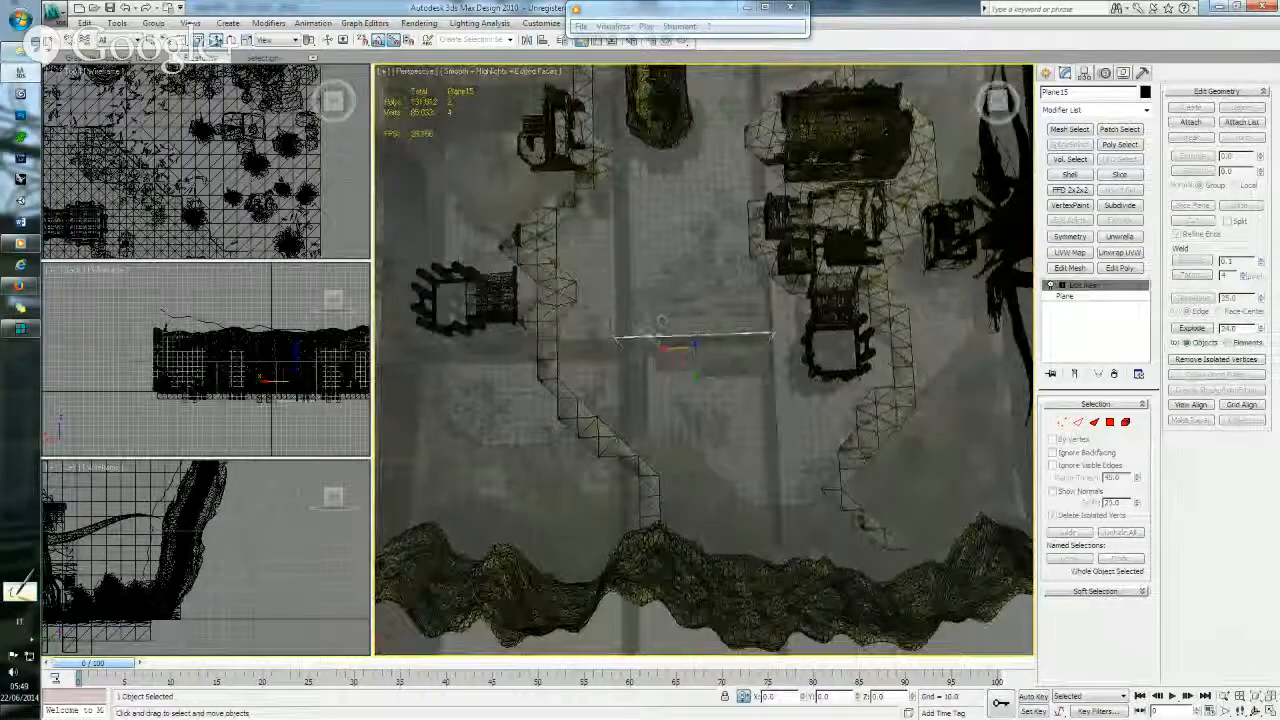
pyautogui.keyDown('alt'); pyautogui.moveTo(740, 400); pyautogui.dragTo(774, 366, button='middle'); pyautogui.keyUp('alt')
pyautogui.scroll(2, 768, 368)
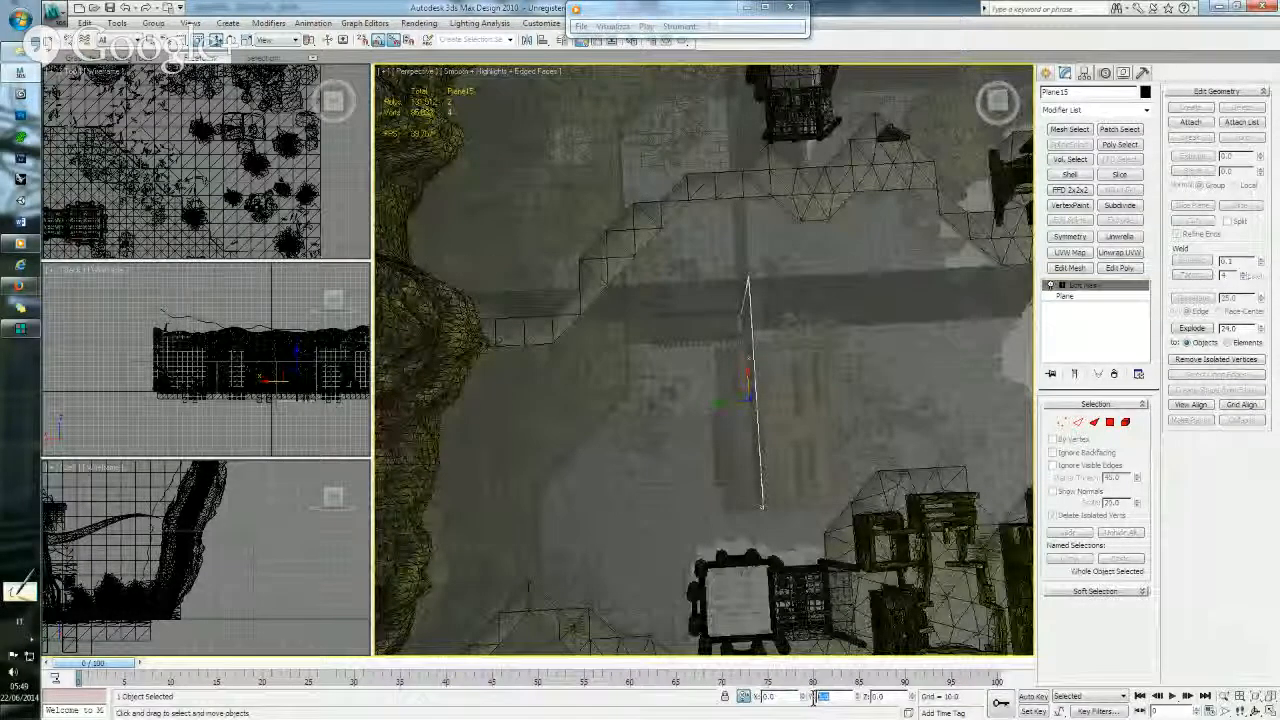
pyautogui.press('Return')
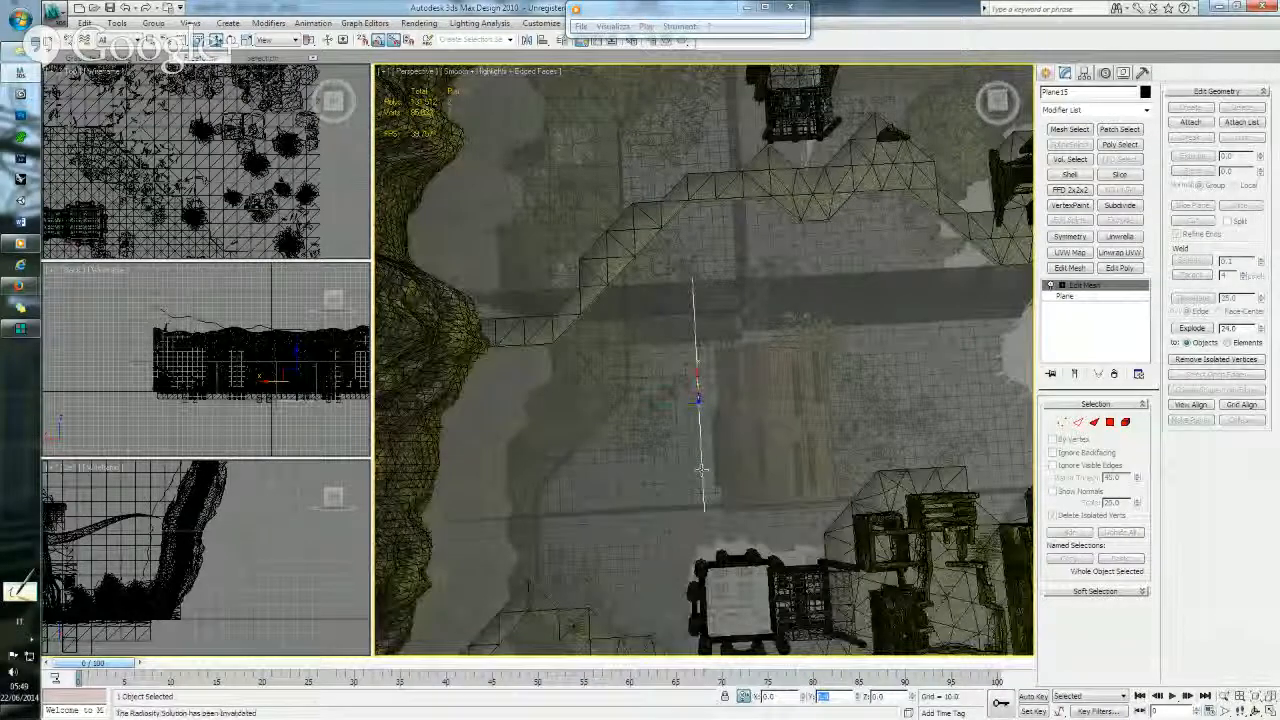
pyautogui.moveTo(700, 422); pyautogui.dragTo(655, 436, button='middle')
pyautogui.moveTo(725, 403); pyautogui.dragTo(685, 410, button='middle')
pyautogui.scroll(-3, 686, 423)
pyautogui.scroll(3, 686, 423)
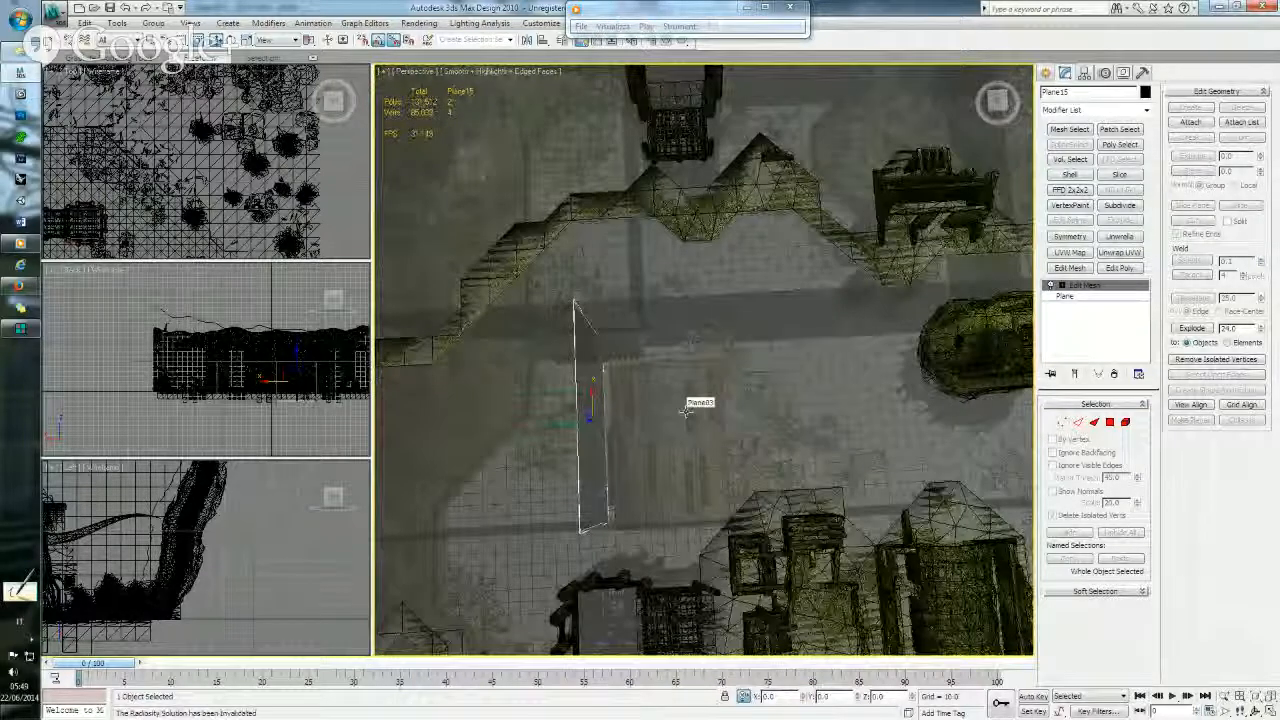
pyautogui.hotkey('ctrl', 's')
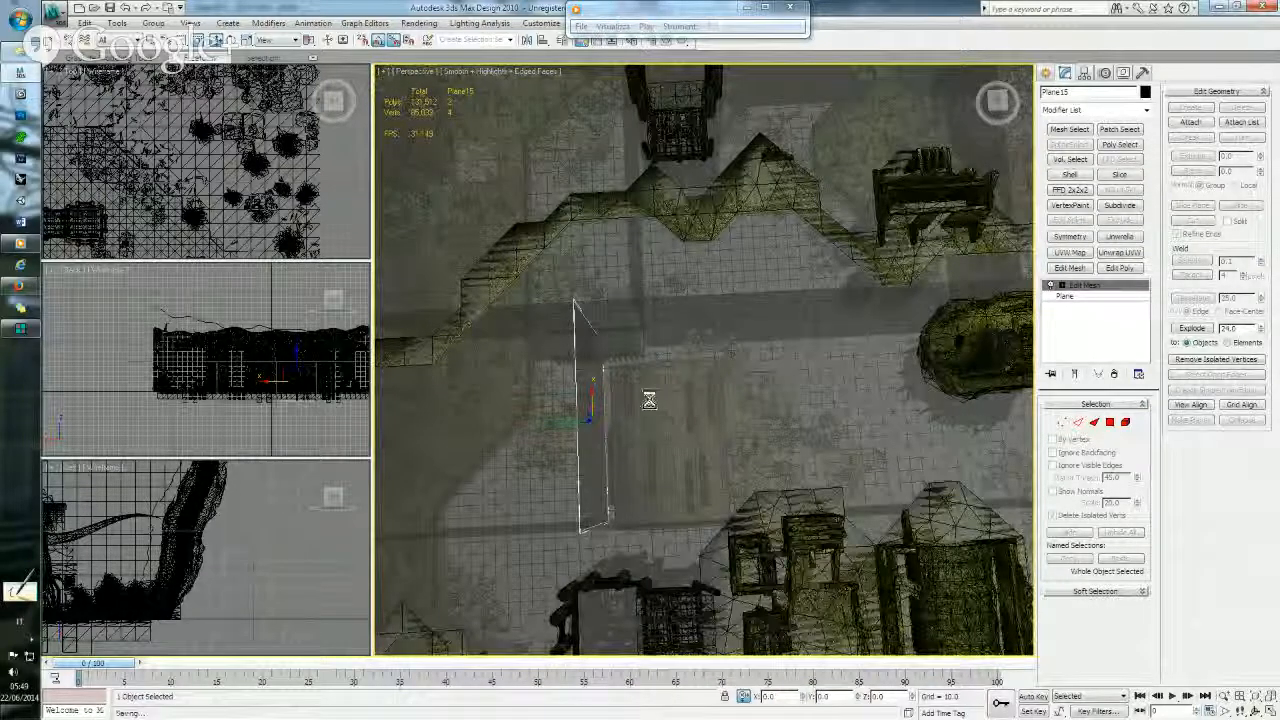
# - Clone the shortened cross-wall plane and offset the clone by -18 along Y, beyond the mossy tower
pyautogui.moveTo(634, 383); pyautogui.dragTo(645, 392, button='middle')
pyautogui.hotkey('ctrl', 'v')
pyautogui.click(630, 416)
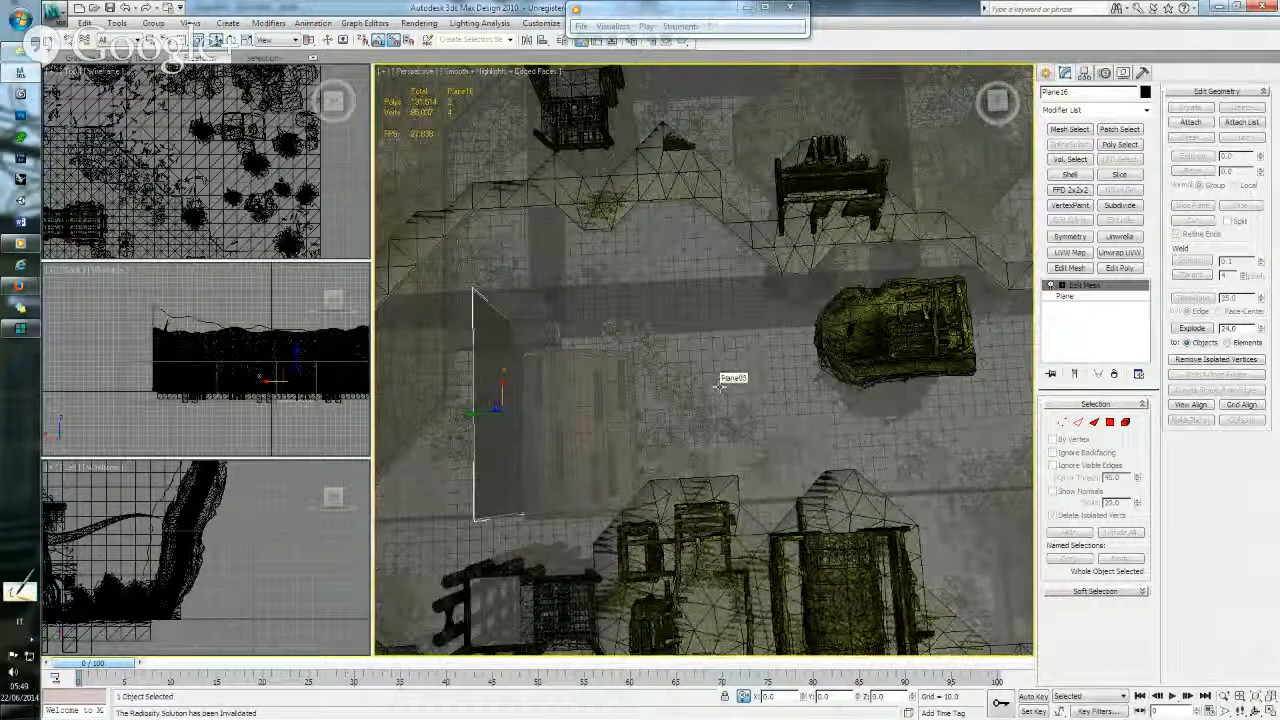
pyautogui.doubleClick(822, 697)
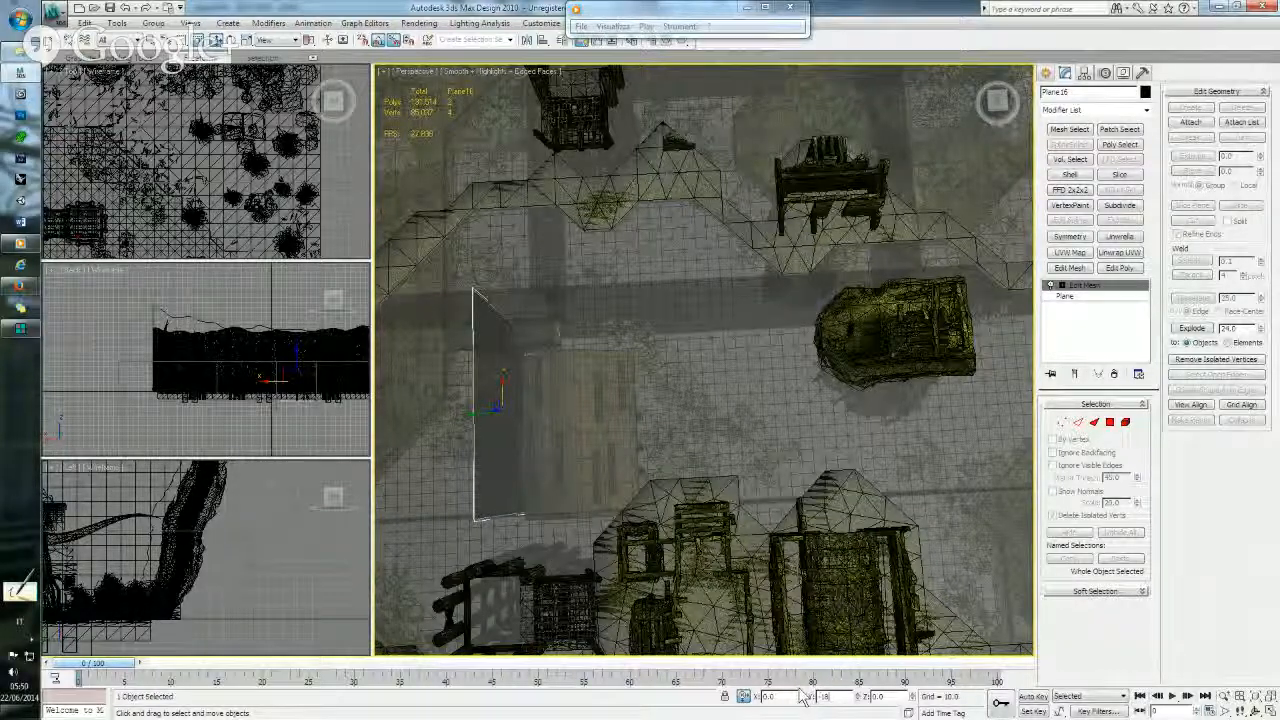
pyautogui.press('Return')
pyautogui.moveTo(848, 348); pyautogui.dragTo(680, 390, button='middle')
pyautogui.press('7')
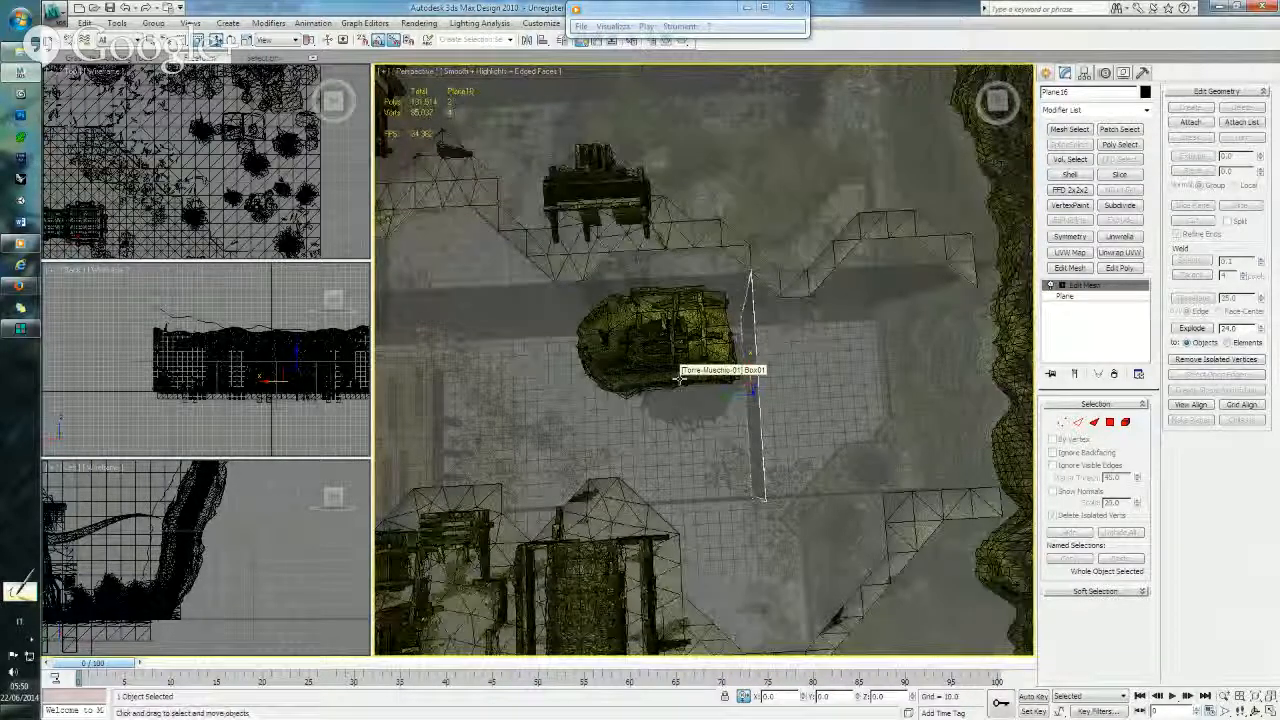
# - Select the cross-wall plane beside the planked floor patch and move it along Y to the patch's opposite edge
pyautogui.moveTo(514, 371); pyautogui.dragTo(766, 366, button='middle')
pyautogui.keyDown('alt'); pyautogui.moveTo(686, 400); pyautogui.dragTo(811, 381, button='middle'); pyautogui.keyUp('alt')
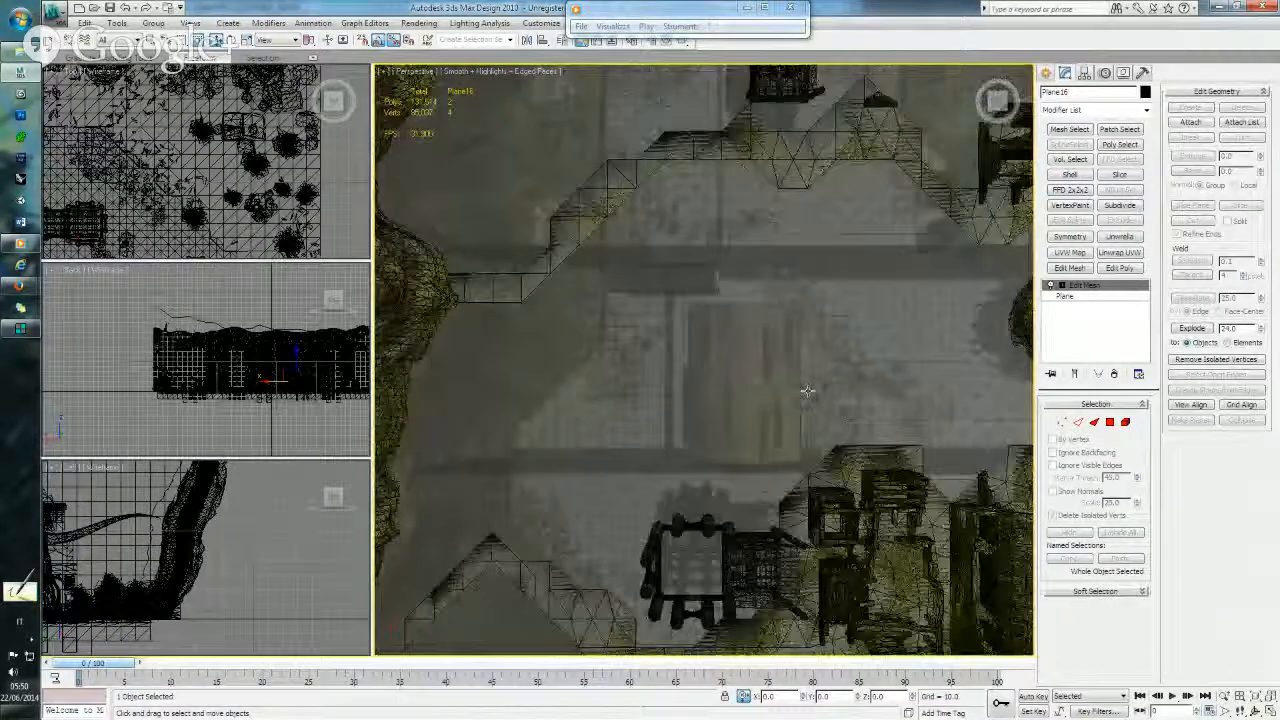
pyautogui.keyDown('alt'); pyautogui.moveTo(680, 371); pyautogui.dragTo(765, 248, button='middle'); pyautogui.keyUp('alt')
pyautogui.click(664, 502)
pyautogui.keyDown('alt'); pyautogui.moveTo(668, 415); pyautogui.dragTo(762, 358, button='middle'); pyautogui.keyUp('alt')
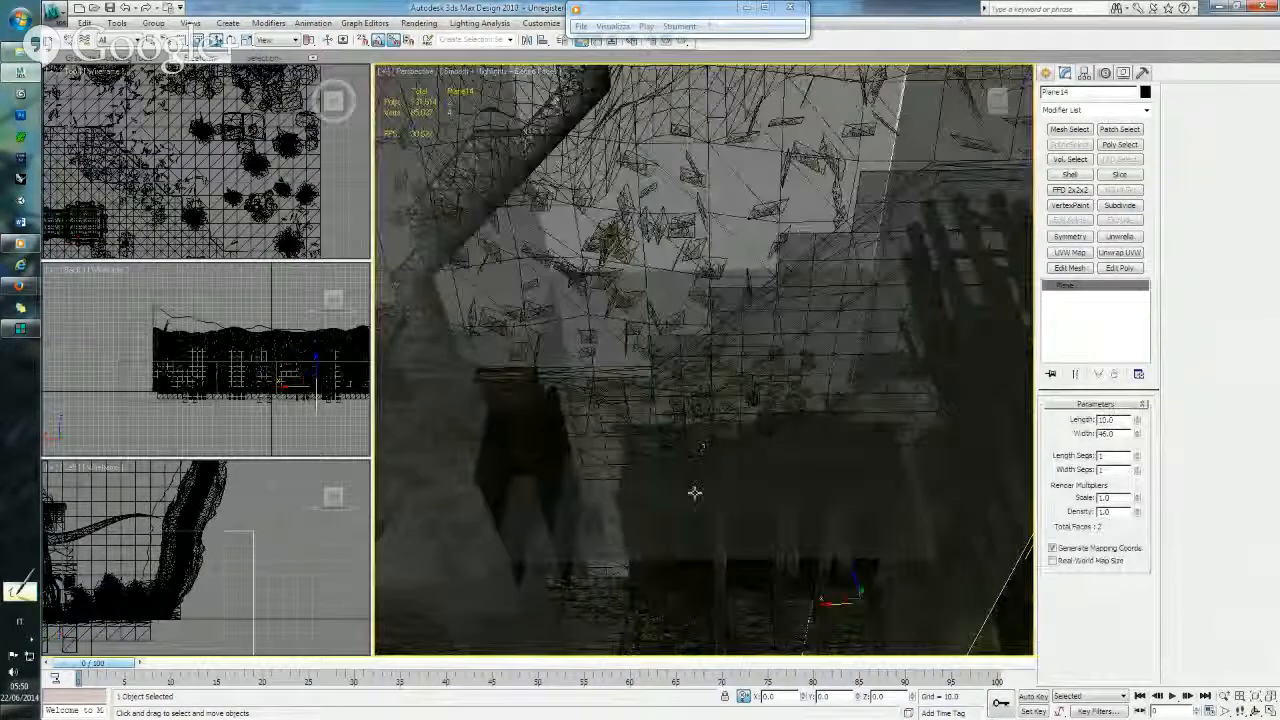
pyautogui.click(698, 484)
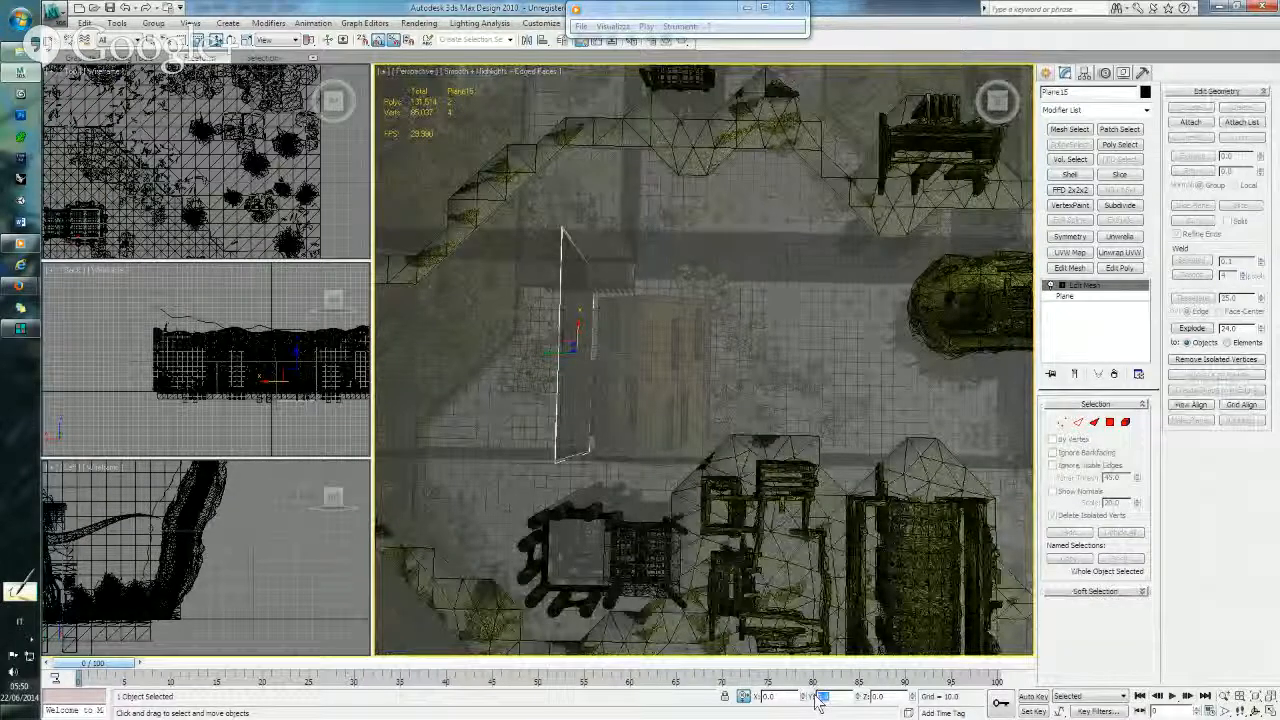
pyautogui.press('Return')
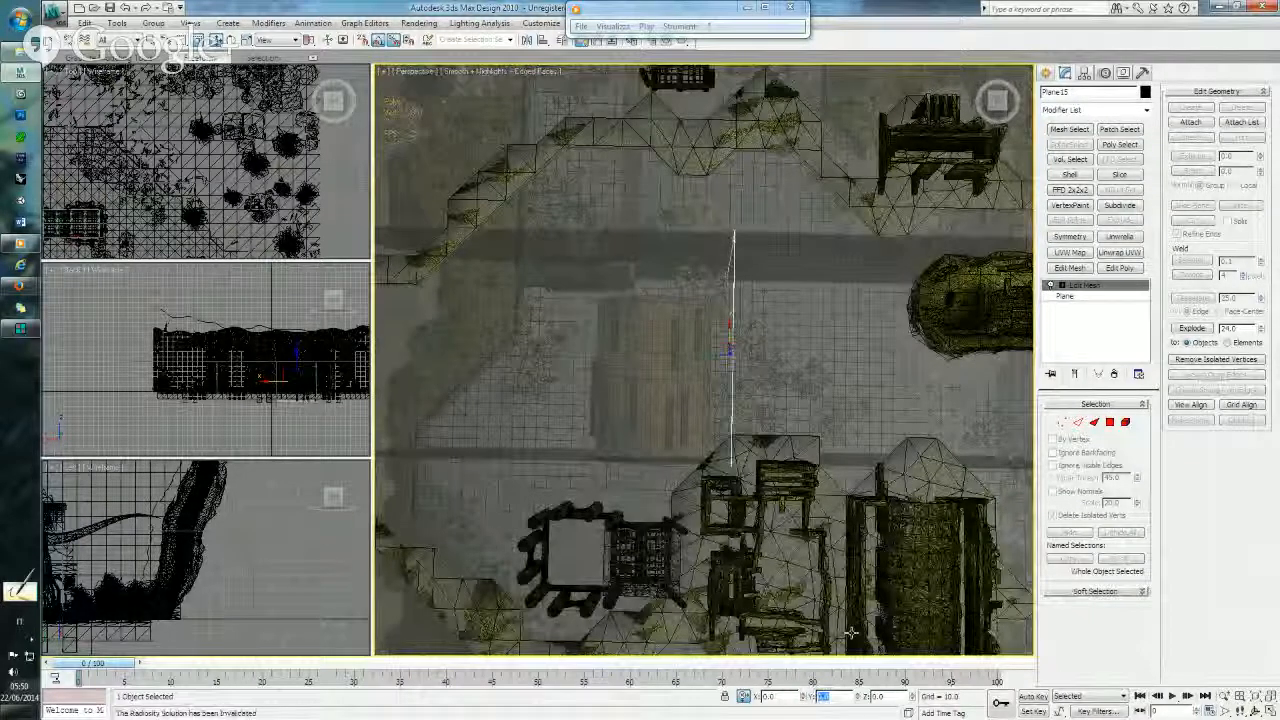
# - Examine the cross-wall plane's placement relative to the mossy tower, winding paths and long walls from several angles
pyautogui.moveTo(833, 498); pyautogui.dragTo(760, 491, button='middle')
pyautogui.moveTo(563, 497); pyautogui.dragTo(559, 496, button='middle')
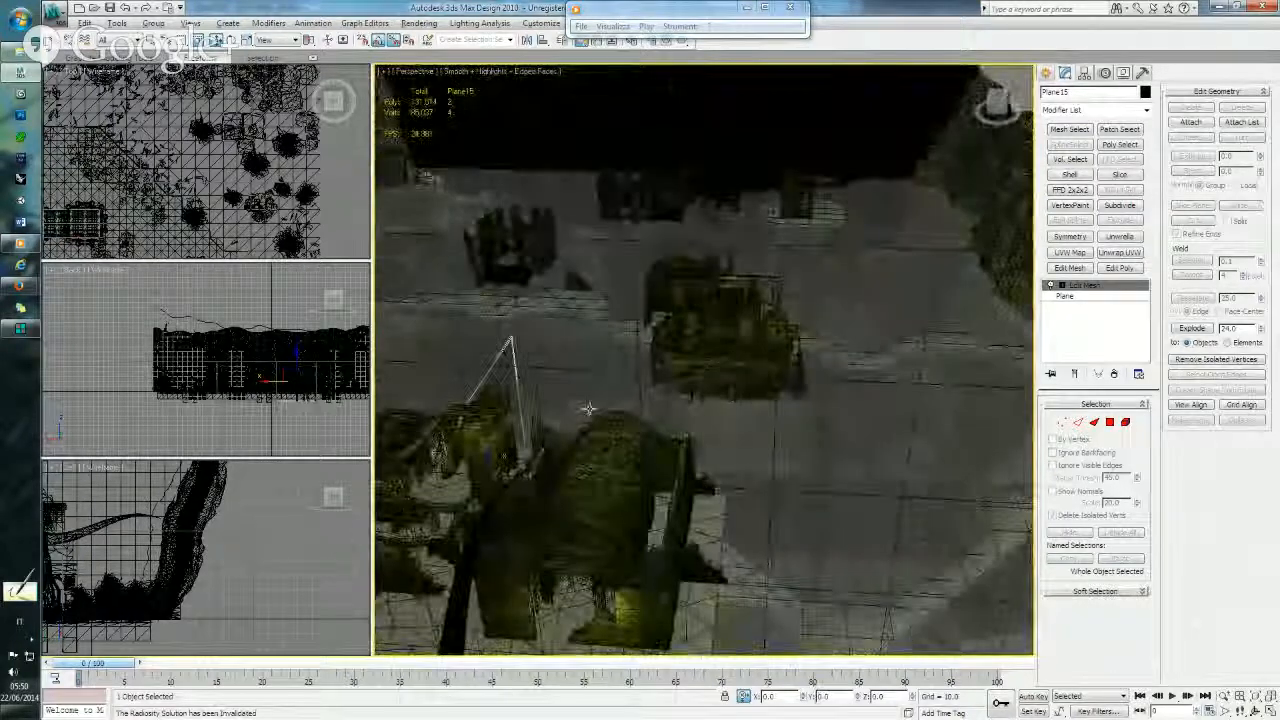
pyautogui.keyDown('alt'); pyautogui.moveTo(588, 409); pyautogui.dragTo(716, 342, button='middle'); pyautogui.keyUp('alt')
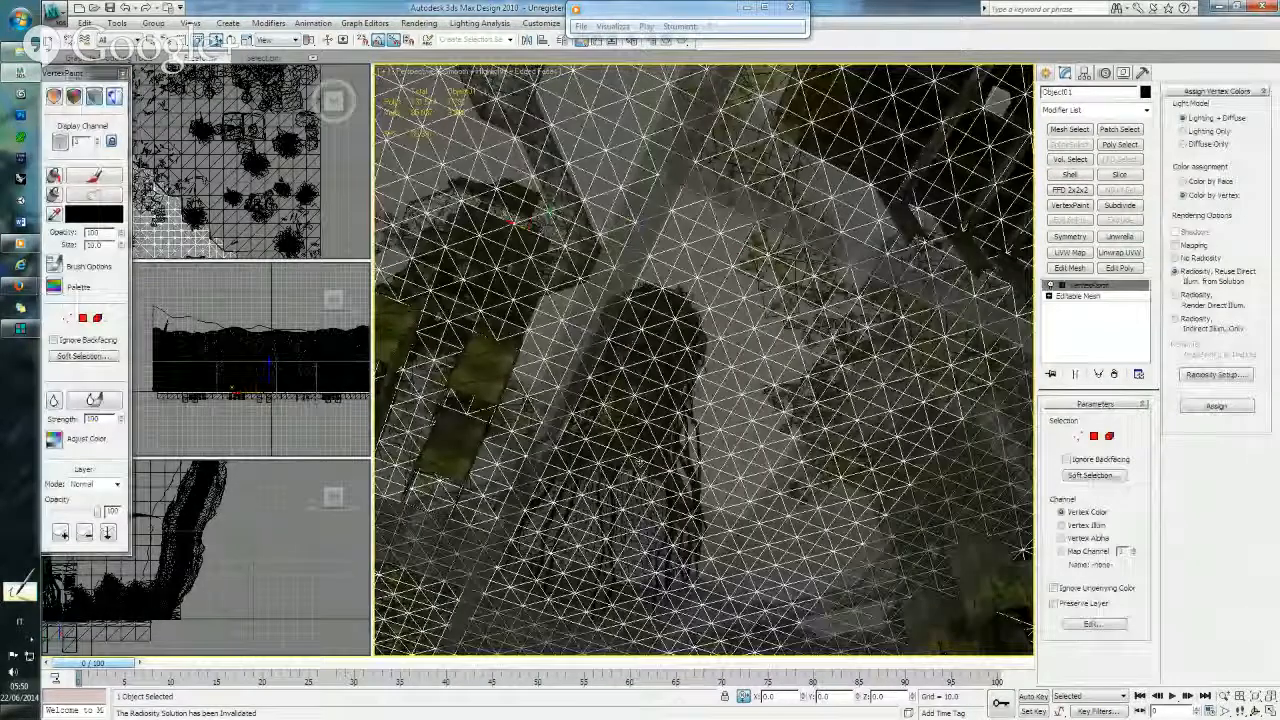
pyautogui.keyDown('alt'); pyautogui.moveTo(640, 461); pyautogui.dragTo(677, 451, button='middle'); pyautogui.keyUp('alt')
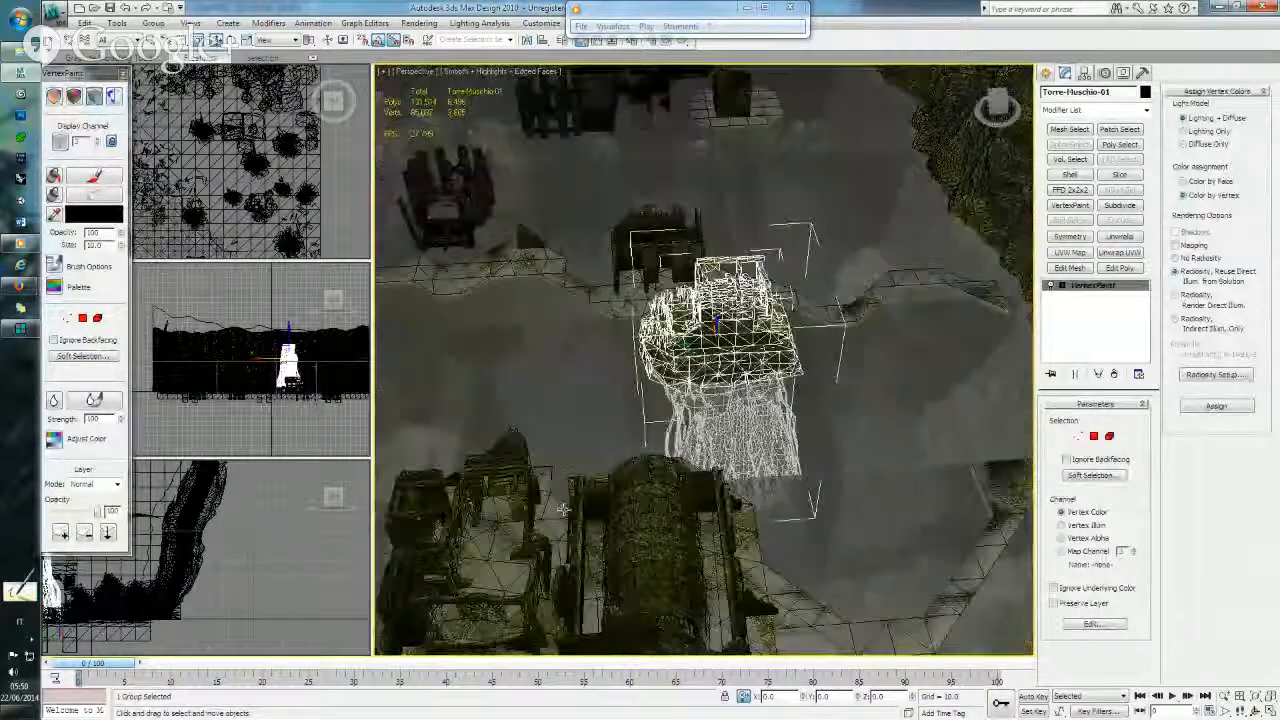
pyautogui.moveTo(398, 113); pyautogui.dragTo(470, 135, button='middle')
pyautogui.moveTo(733, 475)
pyautogui.keyDown('alt'); pyautogui.mouseDown(button='middle')
pyautogui.moveTo(722, 471)
pyautogui.moveTo(737, 467)
pyautogui.mouseUp(button='middle'); pyautogui.keyUp('alt')
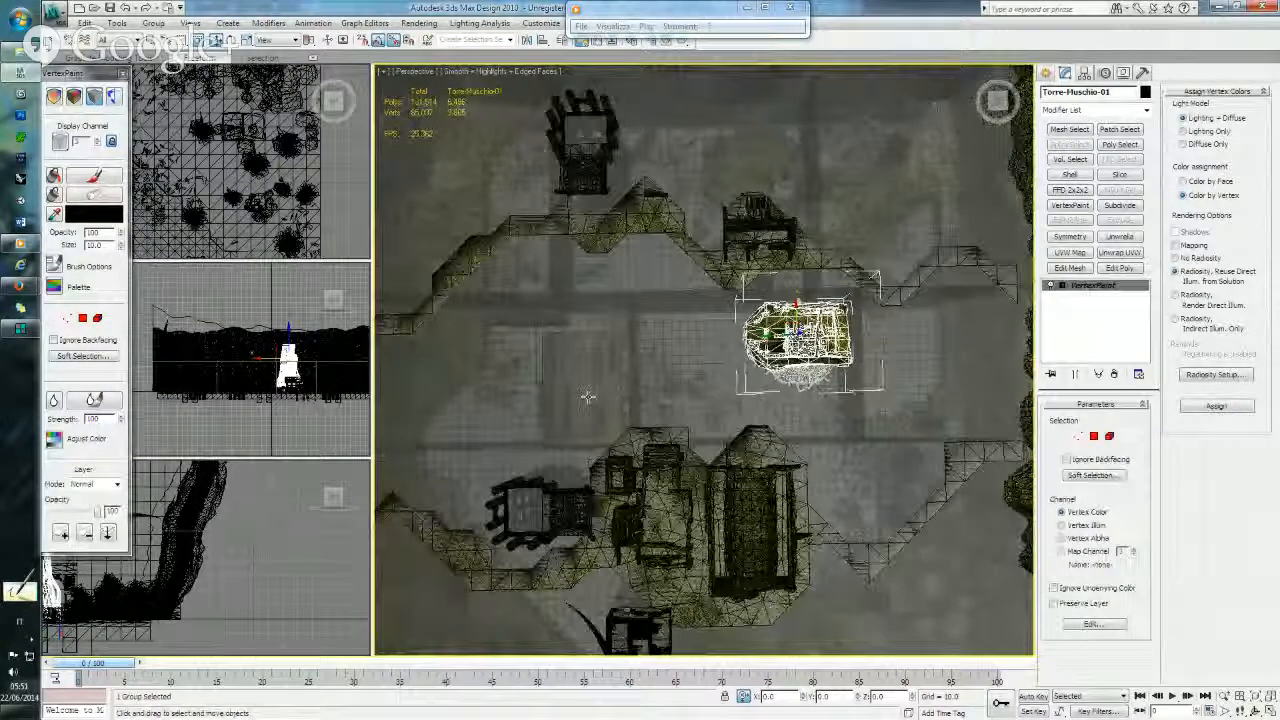
pyautogui.scroll(2, 587, 383)
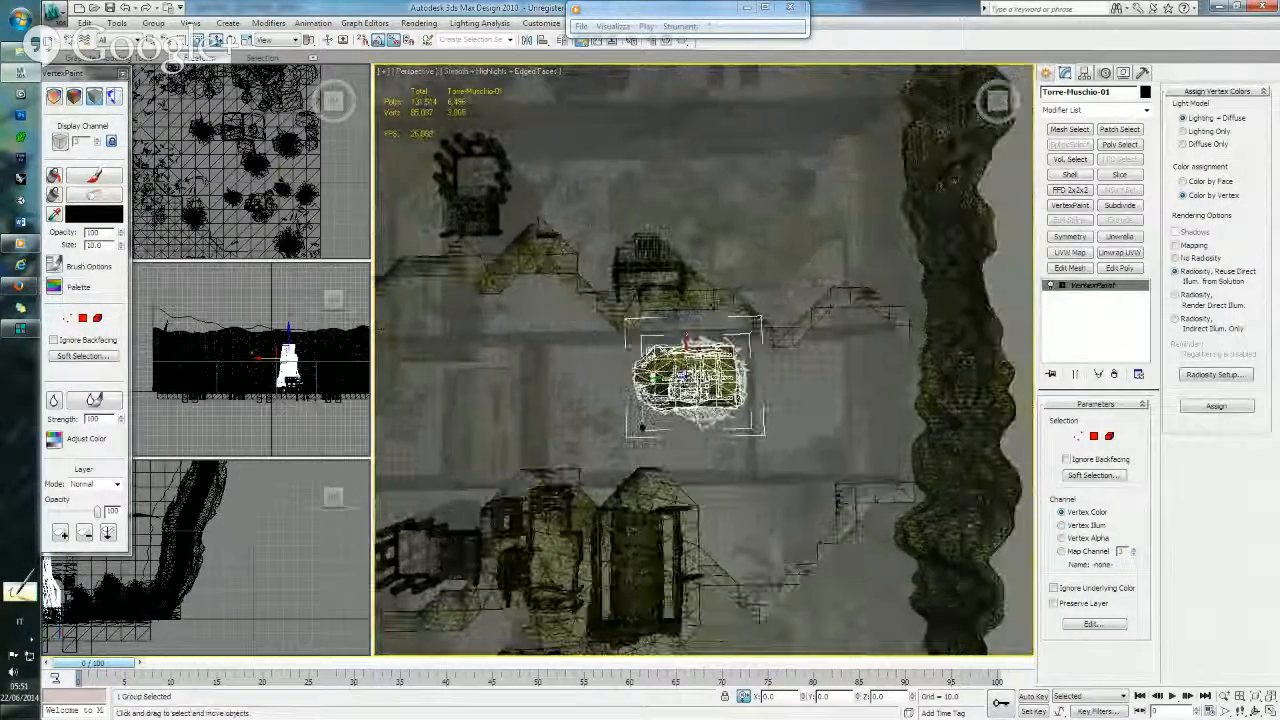
pyautogui.keyDown('alt'); pyautogui.moveTo(597, 470); pyautogui.dragTo(656, 408, button='middle'); pyautogui.keyUp('alt')
pyautogui.scroll(-3, 710, 339)
pyautogui.click(597, 366)
pyautogui.keyDown('alt'); pyautogui.moveTo(597, 366); pyautogui.dragTo(617, 320, button='middle'); pyautogui.keyUp('alt')
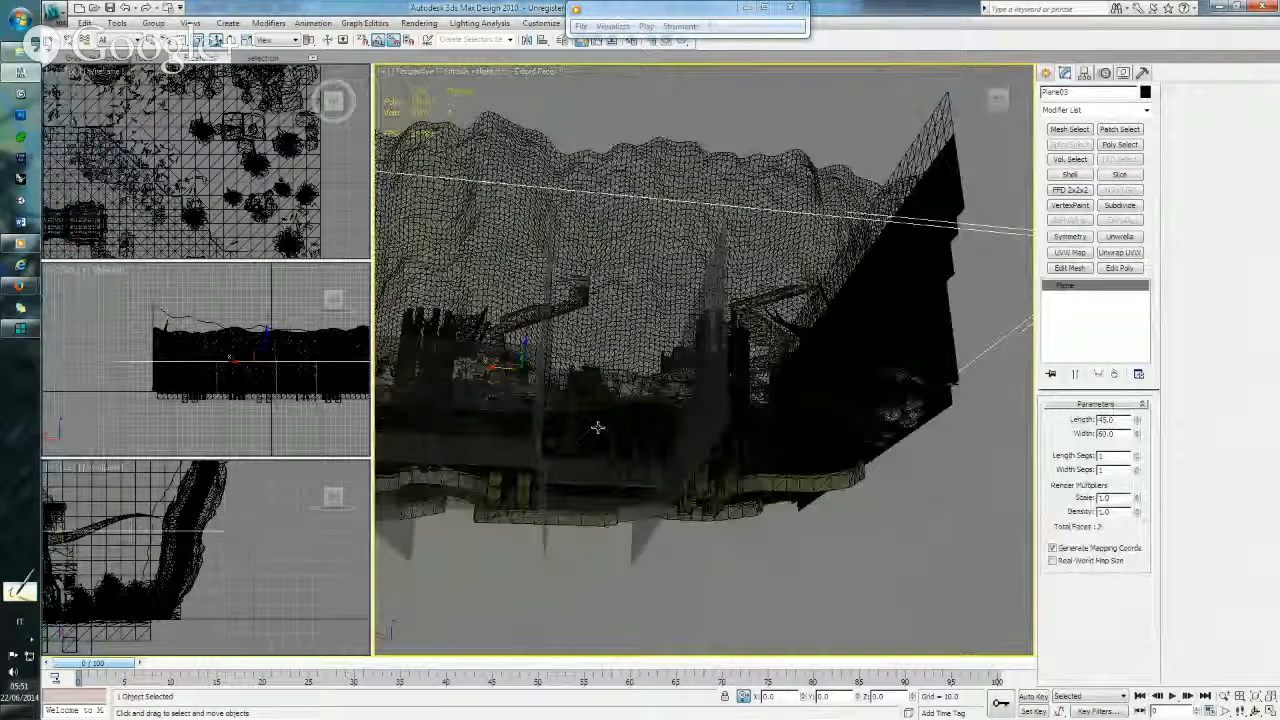
# - Clone the short cross-wall plane beside the mossy houses and move the clone along X toward the tentacled tree
pyautogui.press('e')
pyautogui.keyDown('alt'); pyautogui.moveTo(587, 470); pyautogui.dragTo(641, 390, button='middle'); pyautogui.keyUp('alt')
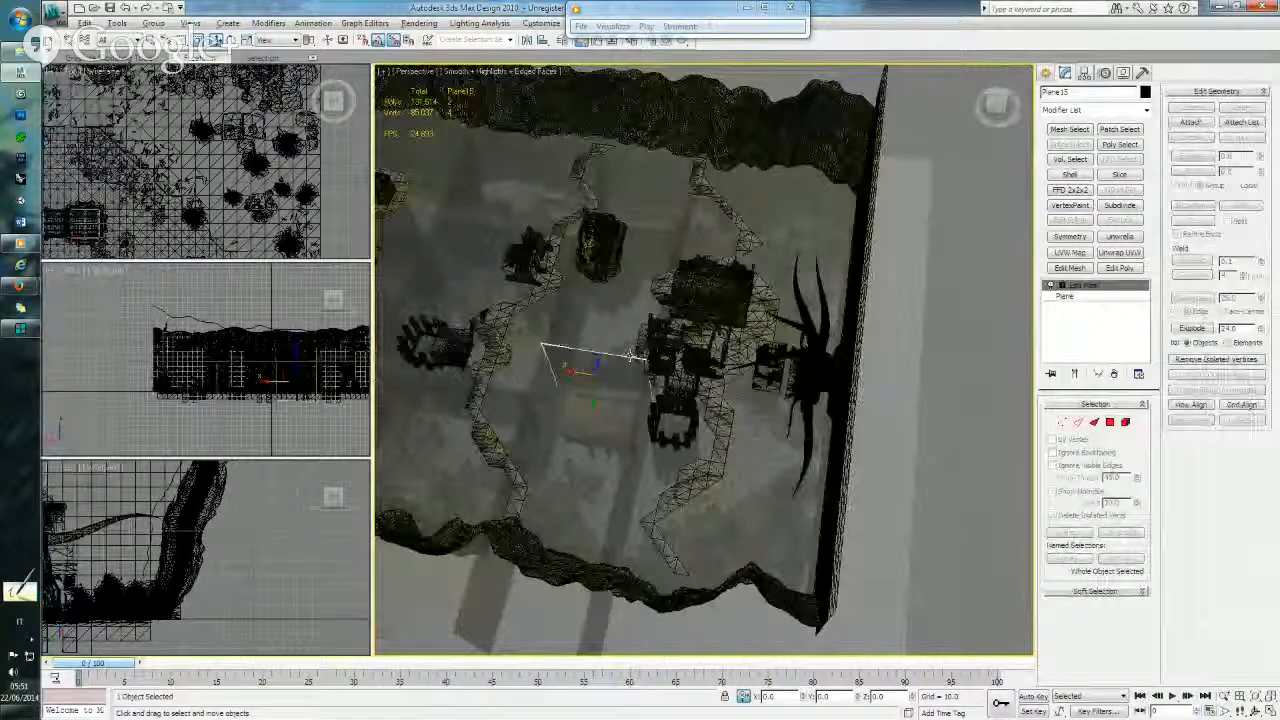
pyautogui.moveTo(651, 391); pyautogui.dragTo(700, 355, button='middle')
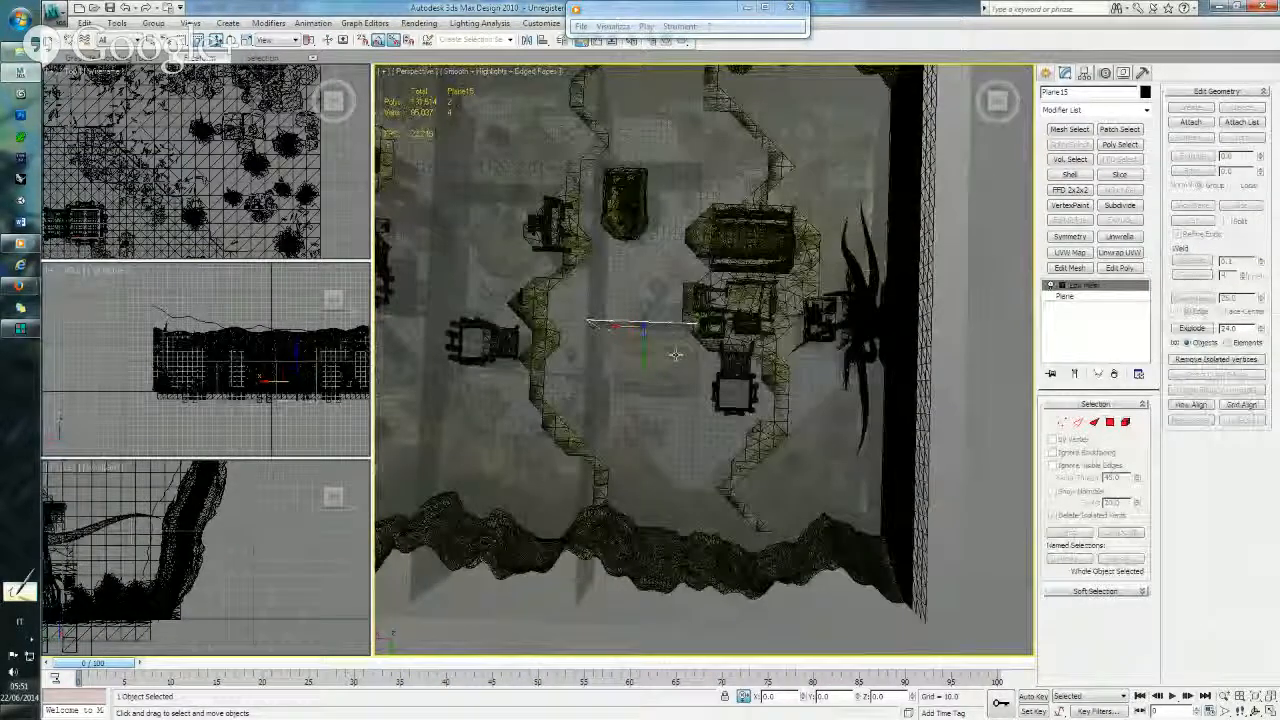
pyautogui.click(622, 416)
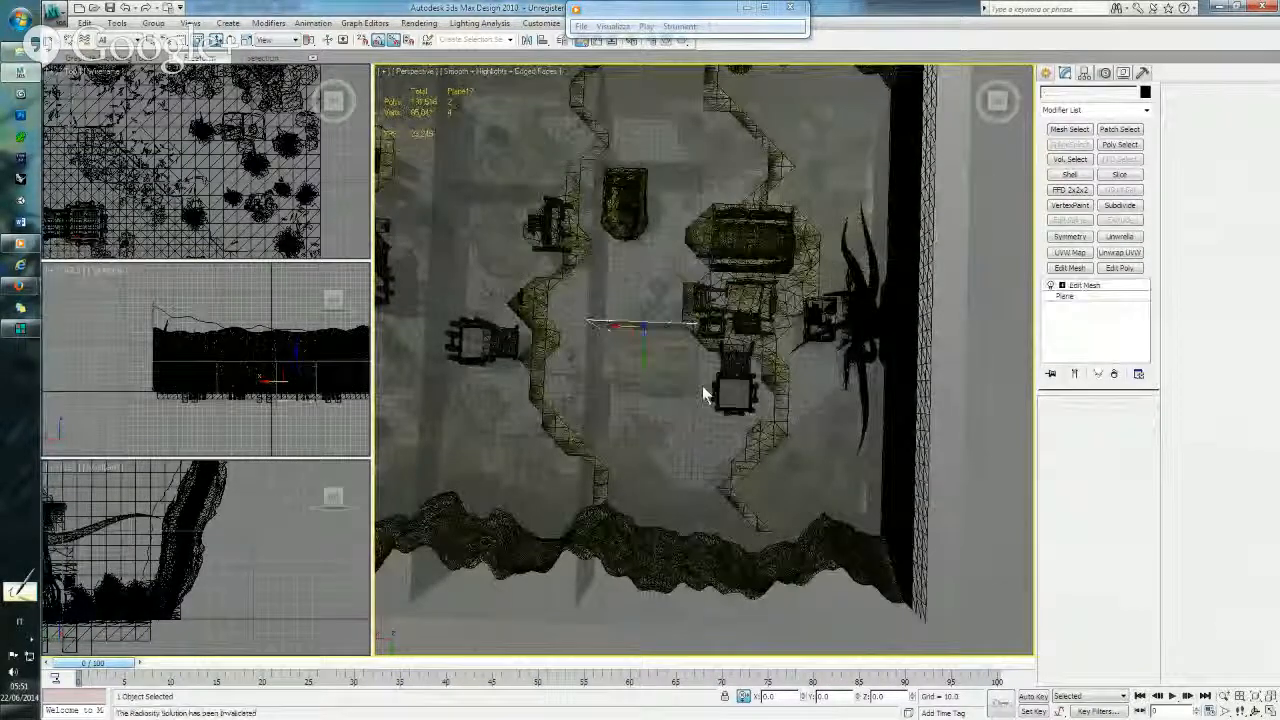
pyautogui.doubleClick(762, 697)
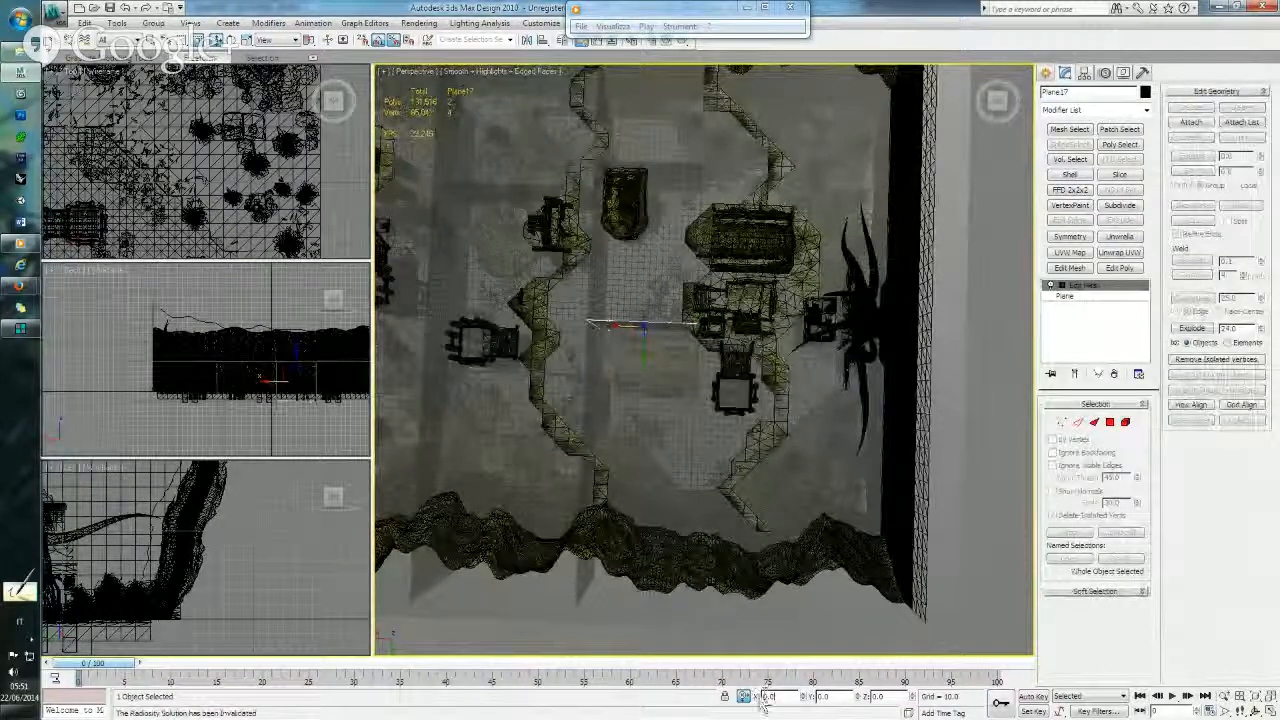
pyautogui.moveTo(774, 698); pyautogui.dragTo(764, 698)
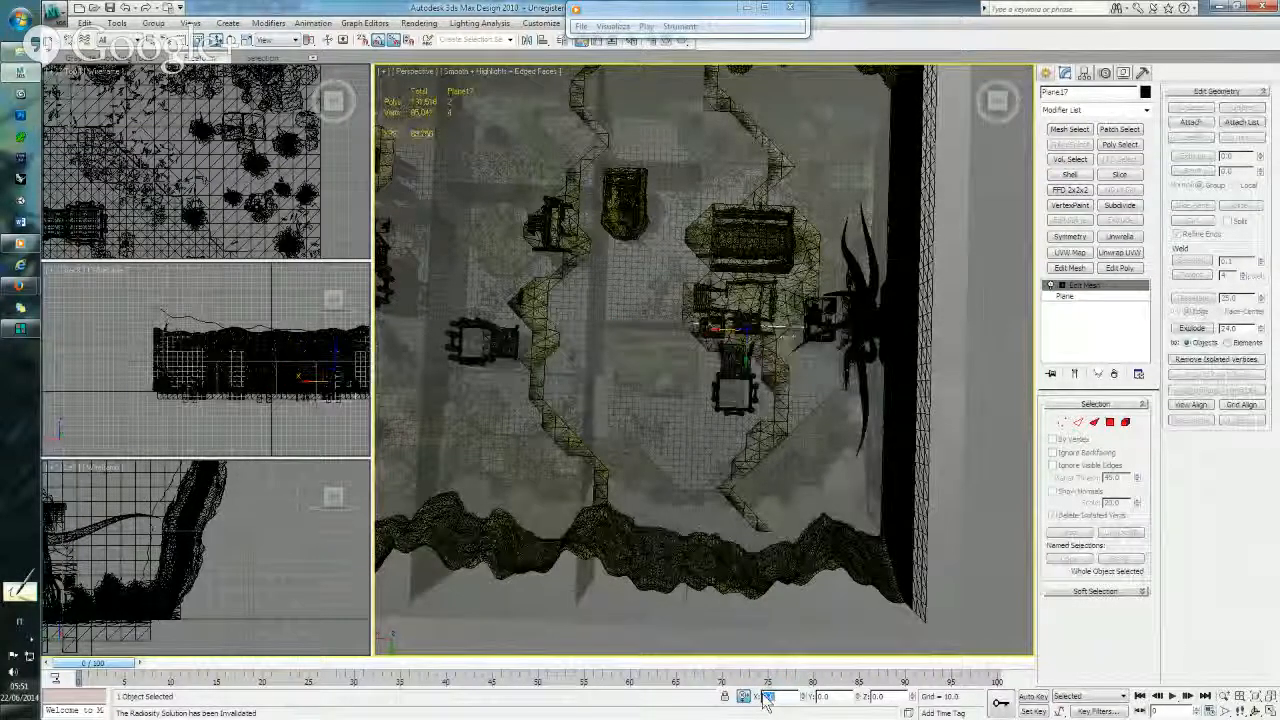
# - Move the cloned cross-wall plane along Y to the outer edge of the square battlemented tower
pyautogui.keyDown('alt'); pyautogui.moveTo(870, 247); pyautogui.dragTo(787, 622, button='middle'); pyautogui.keyUp('alt')
pyautogui.doubleClick(812, 697)
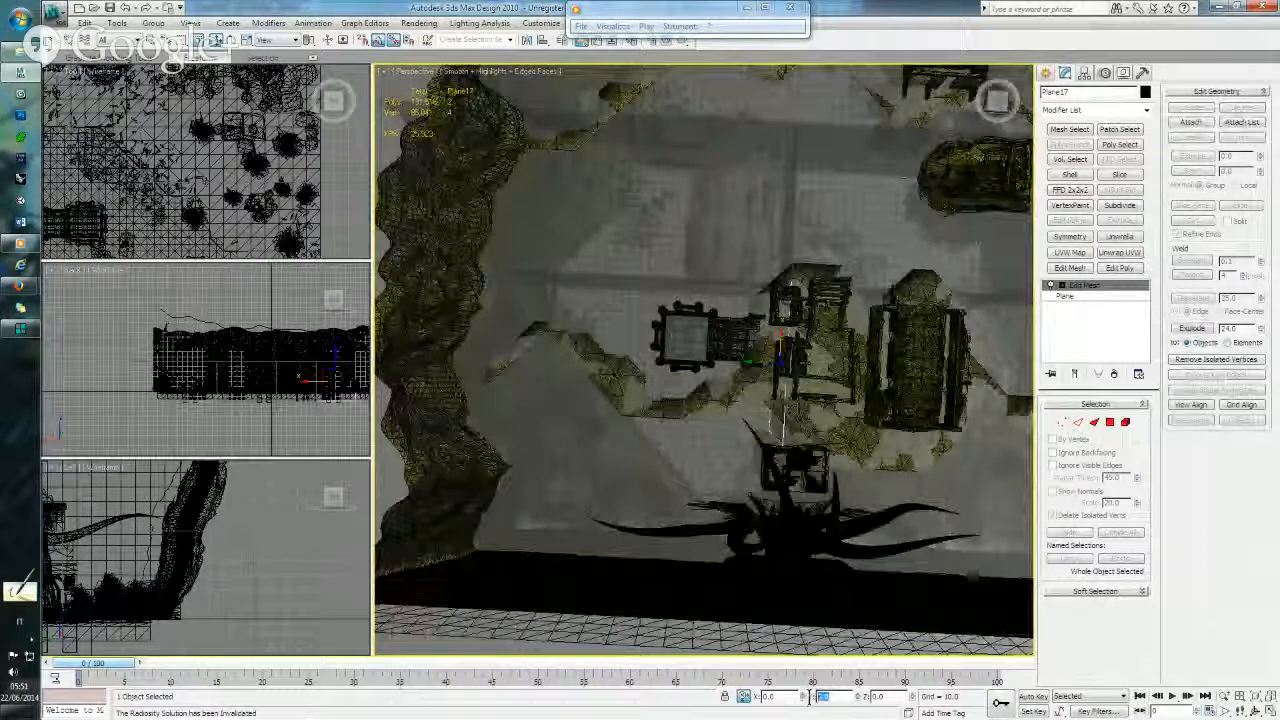
pyautogui.write('8')
pyautogui.press('Return')
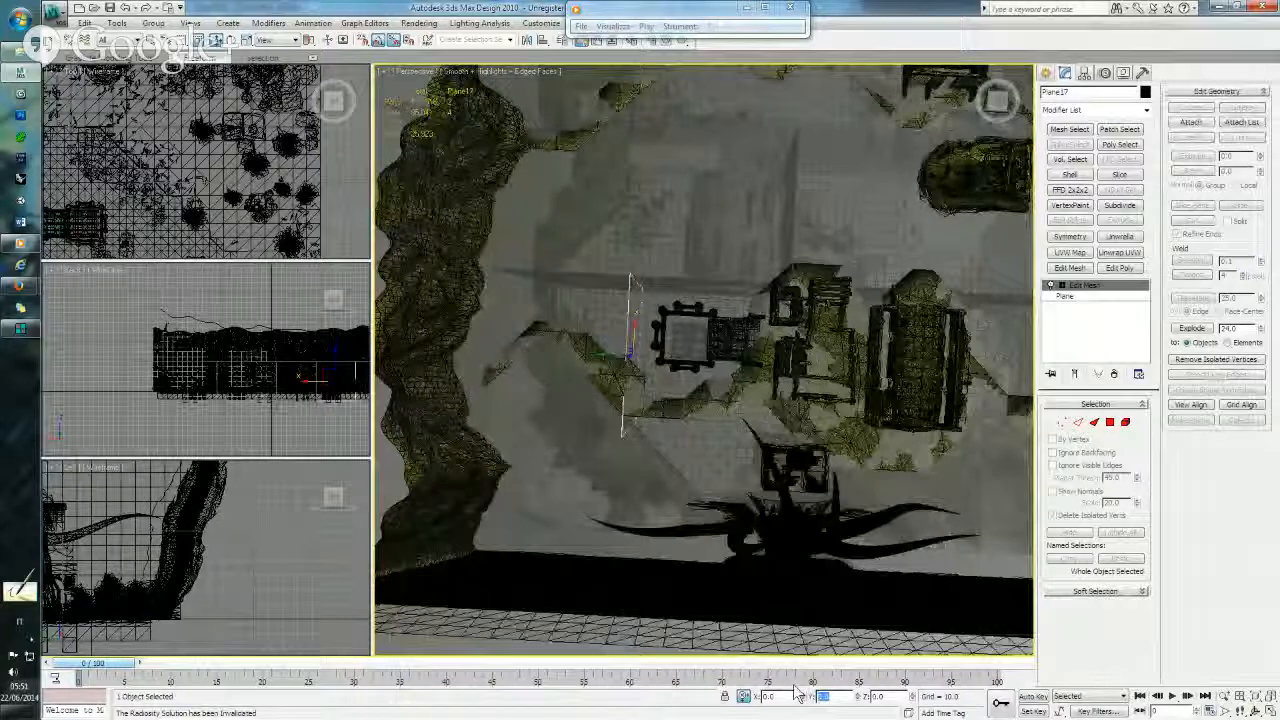
pyautogui.keyDown('alt'); pyautogui.moveTo(727, 552); pyautogui.dragTo(815, 651, button='middle'); pyautogui.keyUp('alt')
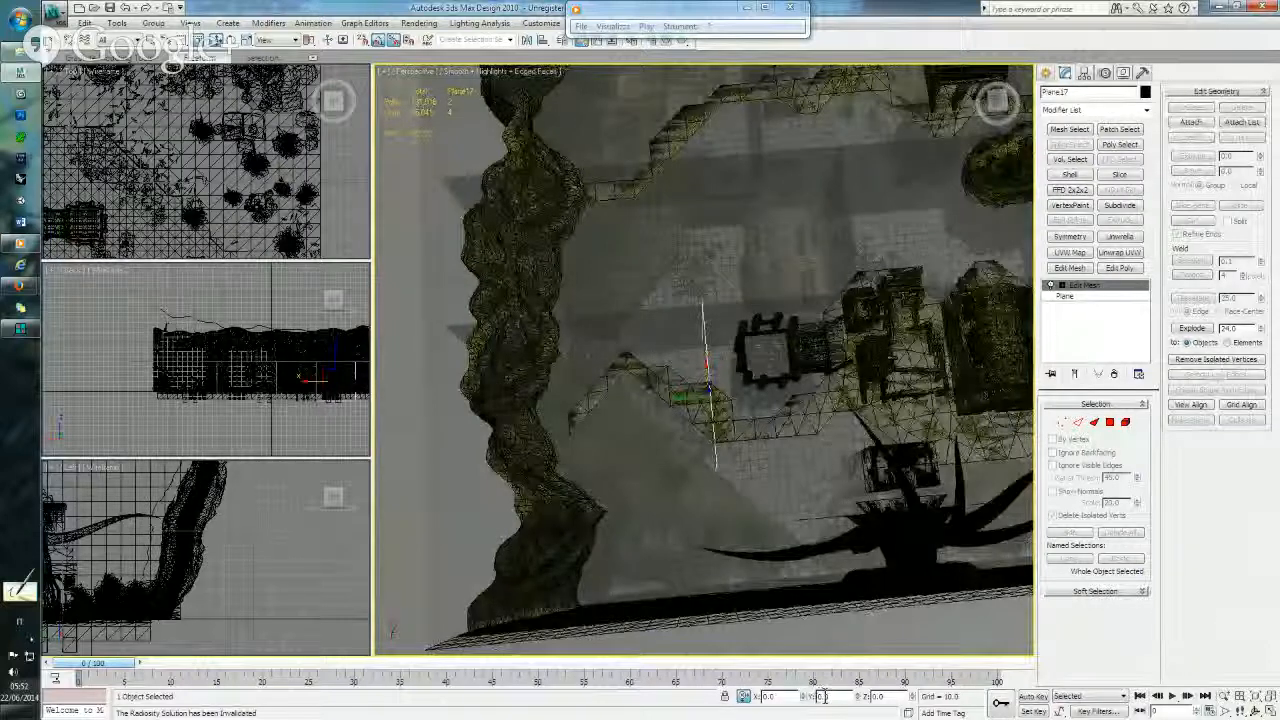
pyautogui.doubleClick(819, 694)
pyautogui.write('-10')
pyautogui.press('Return')
pyautogui.moveTo(772, 430); pyautogui.dragTo(666, 414, button='middle')
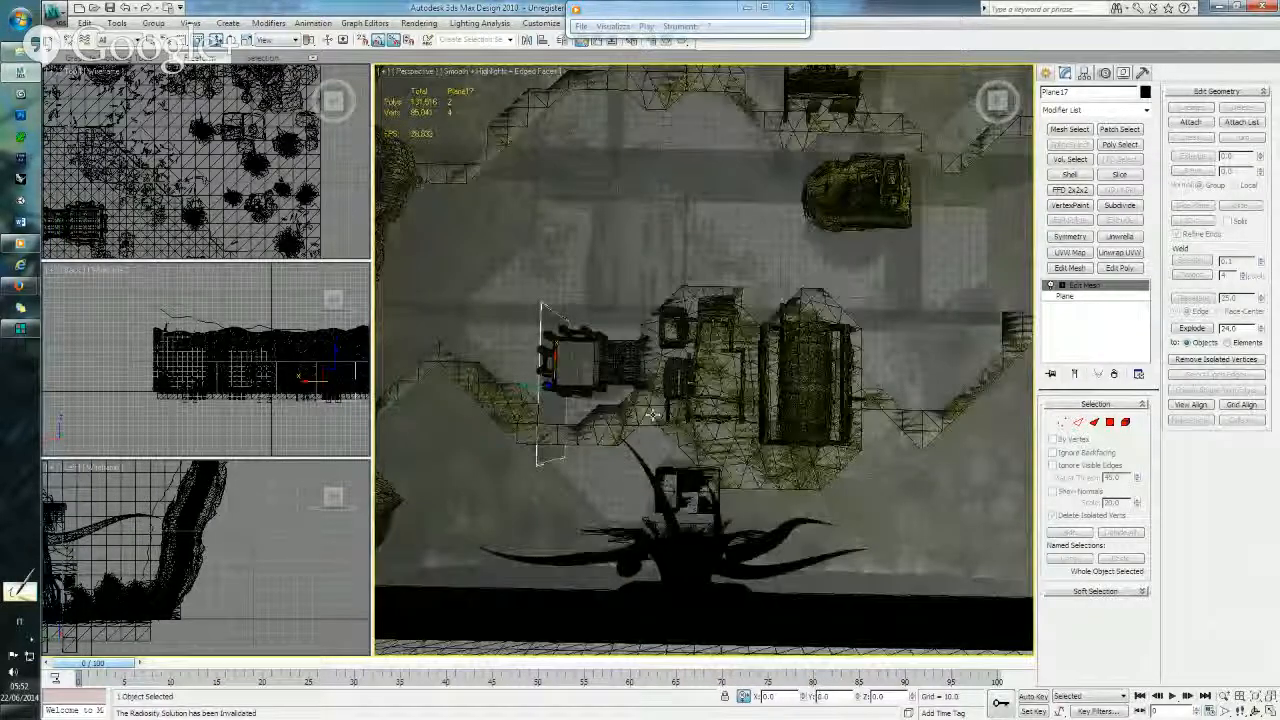
# - Extend the cross-wall plane along X to the black outer wall by moving its two end vertices, then save the scene
pyautogui.click(1062, 422)
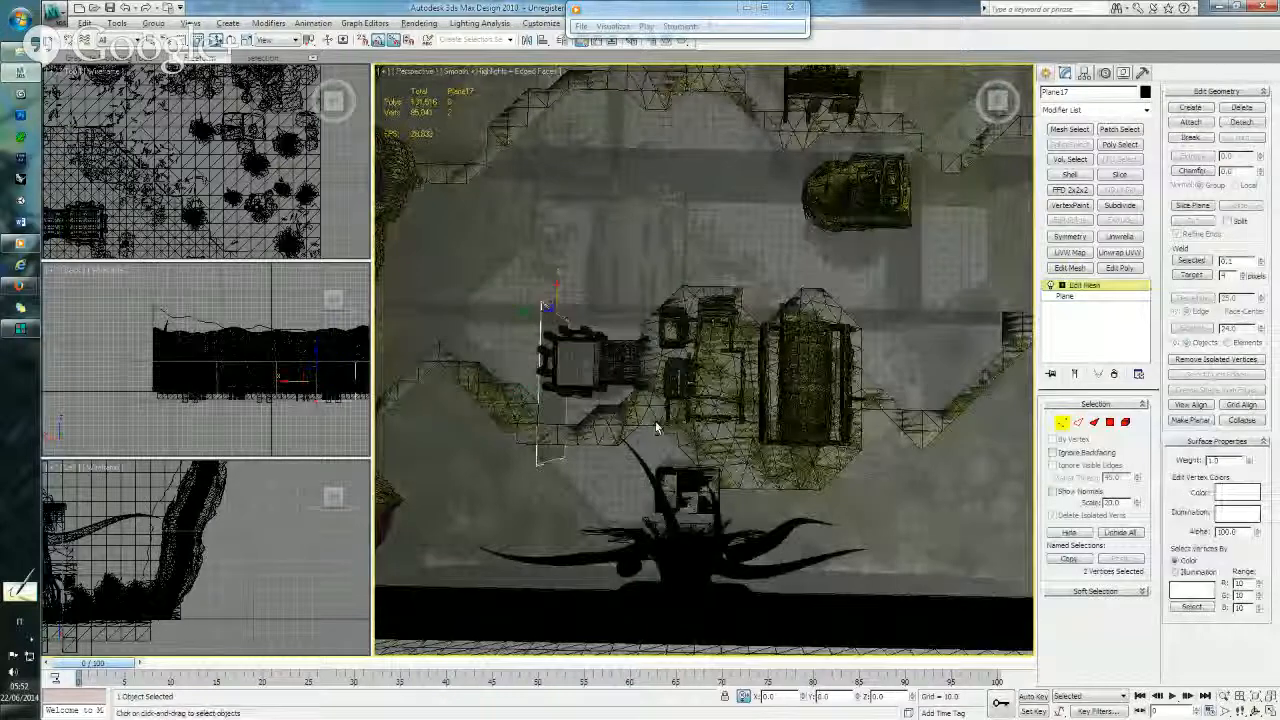
pyautogui.keyDown('alt'); pyautogui.moveTo(655, 421); pyautogui.dragTo(743, 443, button='middle'); pyautogui.keyUp('alt')
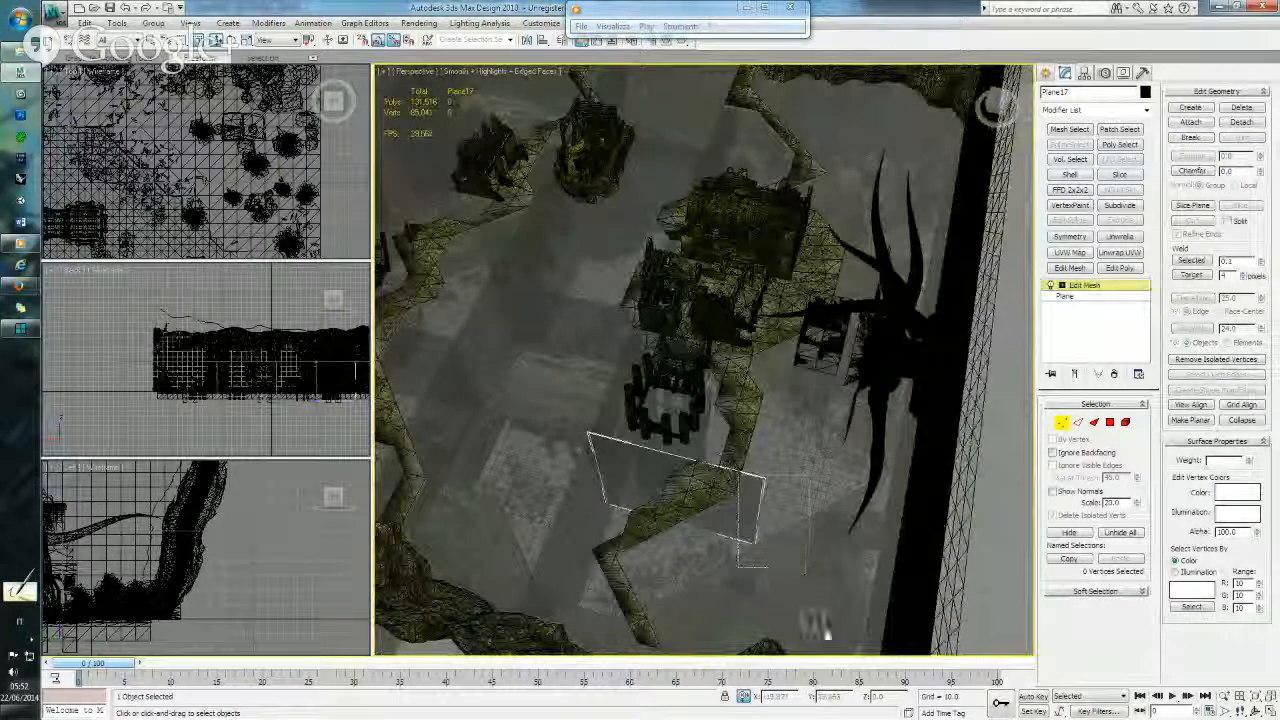
pyautogui.moveTo(738, 466); pyautogui.dragTo(848, 572)
pyautogui.hotkey('ctrl', 's')
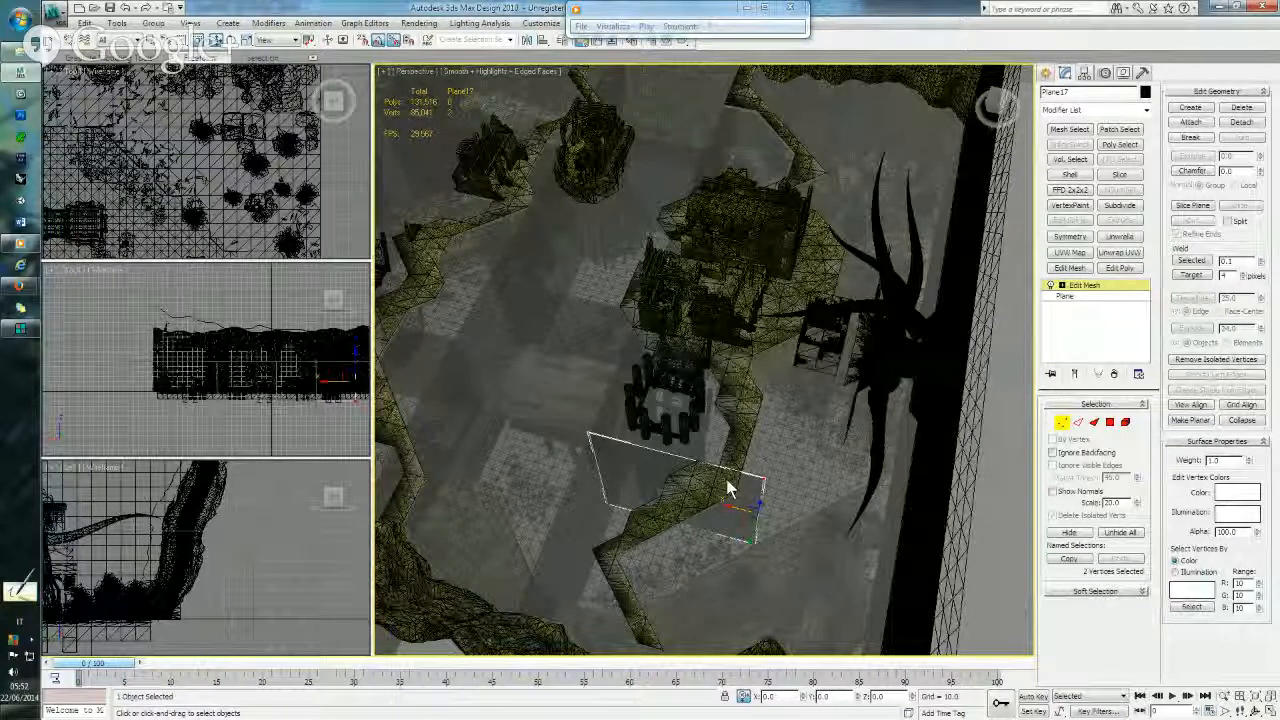
pyautogui.keyDown('alt'); pyautogui.moveTo(728, 362); pyautogui.dragTo(674, 406, button='middle'); pyautogui.keyUp('alt')
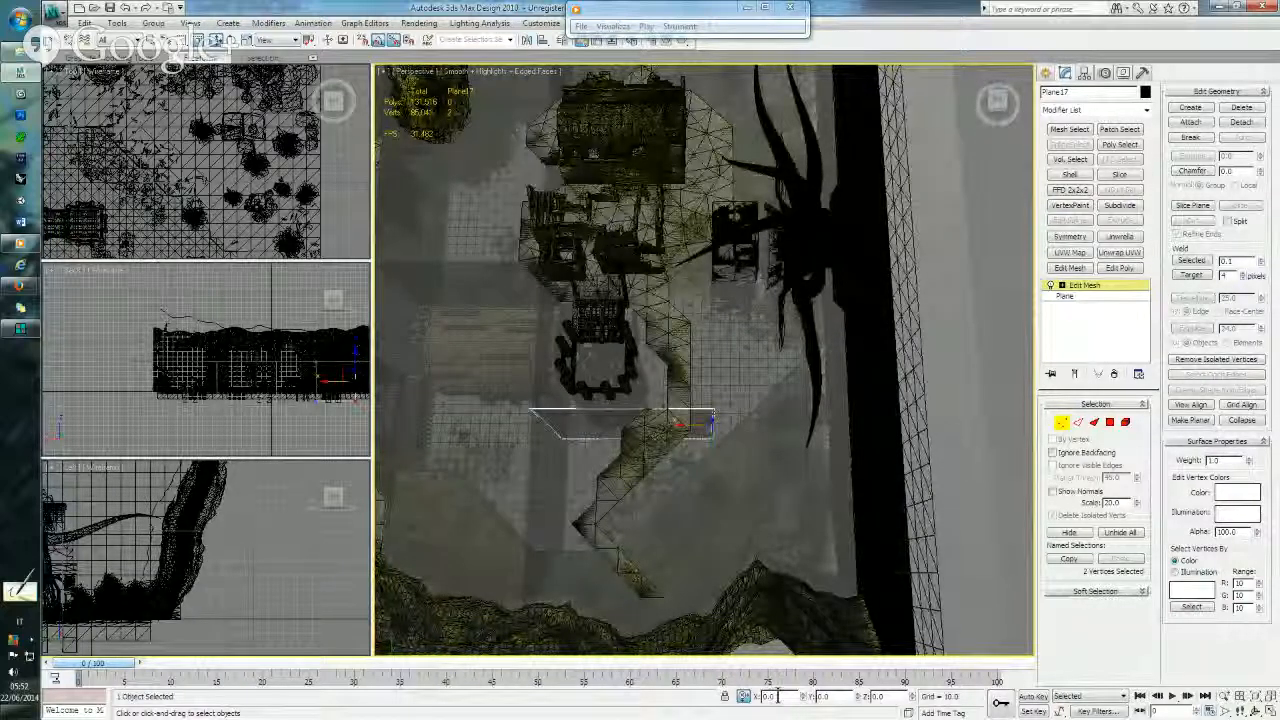
pyautogui.write('-50')
pyautogui.press('Return')
pyautogui.keyDown('alt'); pyautogui.moveTo(737, 566); pyautogui.dragTo(754, 424, button='middle'); pyautogui.keyUp('alt')
pyautogui.scroll(-5, 719, 446)
pyautogui.press('z')
pyautogui.click(757, 424)
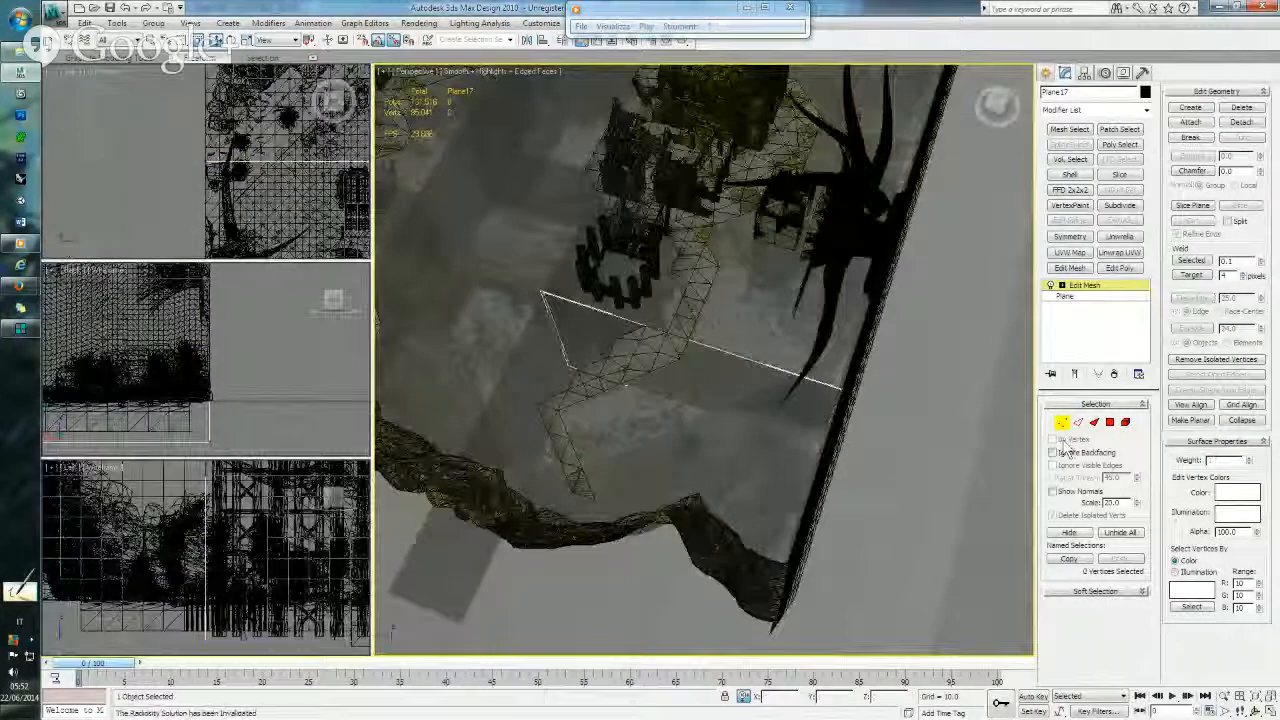
pyautogui.click(1062, 424)
pyautogui.keyDown('alt'); pyautogui.moveTo(845, 337); pyautogui.dragTo(838, 358, button='middle'); pyautogui.keyUp('alt')
pyautogui.hotkey('ctrl', 's')
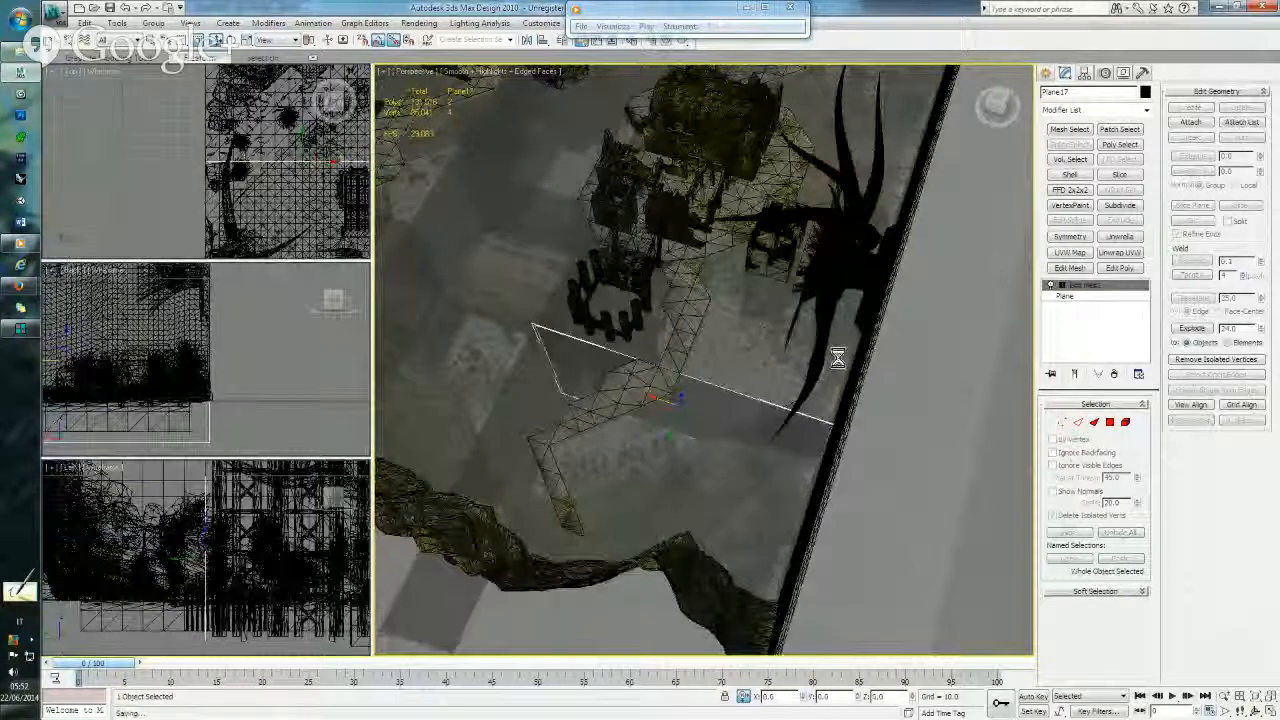
# - Clone the extended cross-wall plane and move the clone along Y into the gap between the mossy houses and the large hall
pyautogui.hotkey('ctrl', 'v')
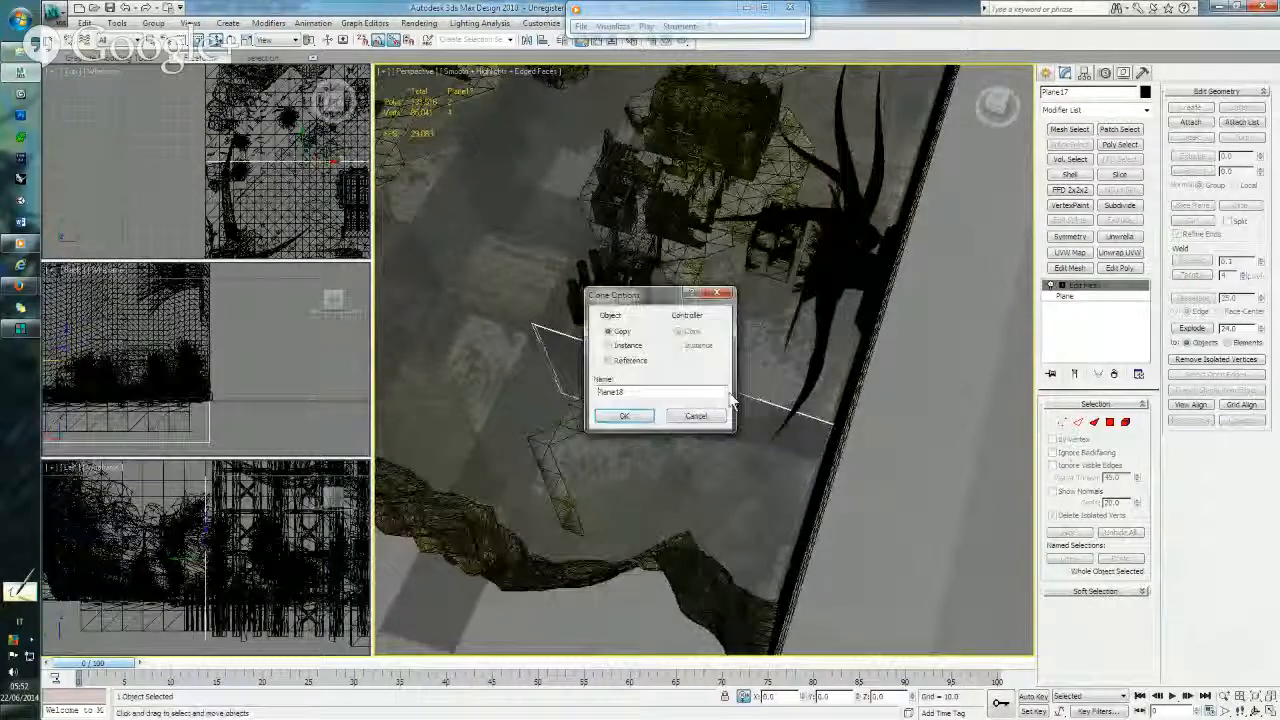
pyautogui.click(624, 416)
pyautogui.moveTo(634, 422)
pyautogui.keyDown('alt'); pyautogui.mouseDown(button='middle')
pyautogui.moveTo(720, 445)
pyautogui.moveTo(720, 428)
pyautogui.mouseUp(button='middle'); pyautogui.keyUp('alt')
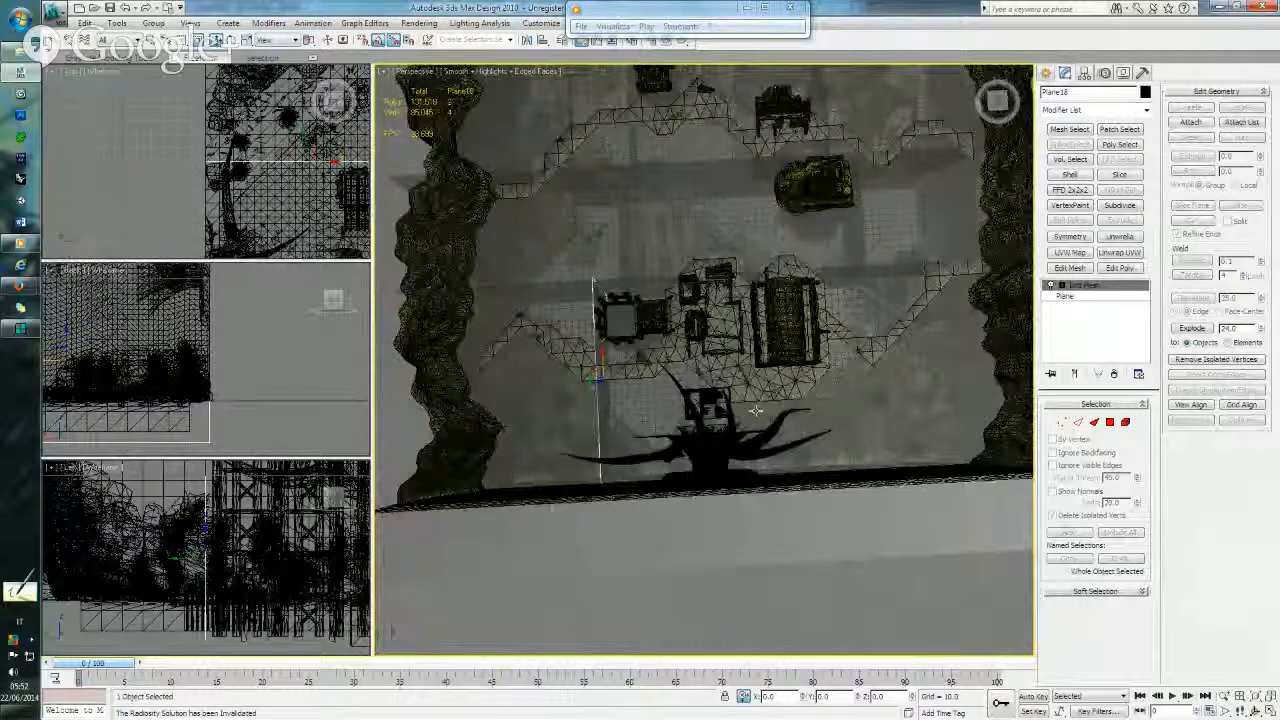
pyautogui.keyDown('alt'); pyautogui.moveTo(777, 474); pyautogui.dragTo(818, 645, button='middle'); pyautogui.keyUp('alt')
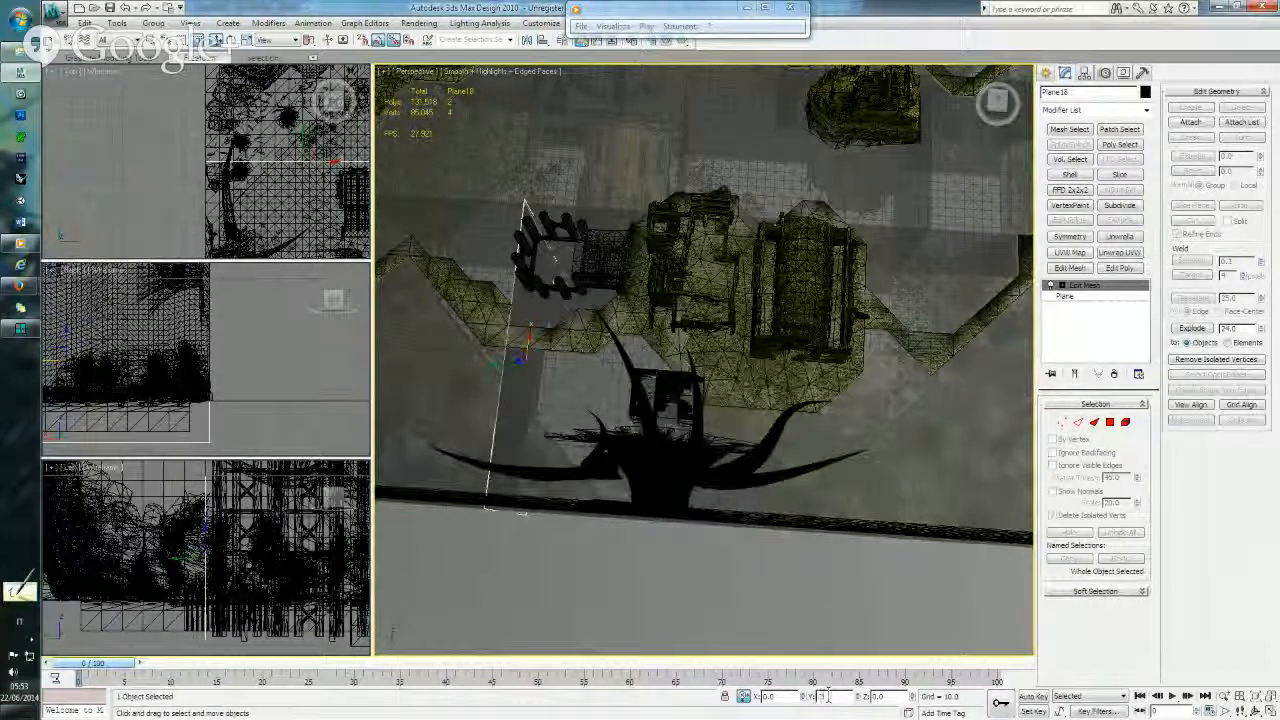
pyautogui.press('Return')
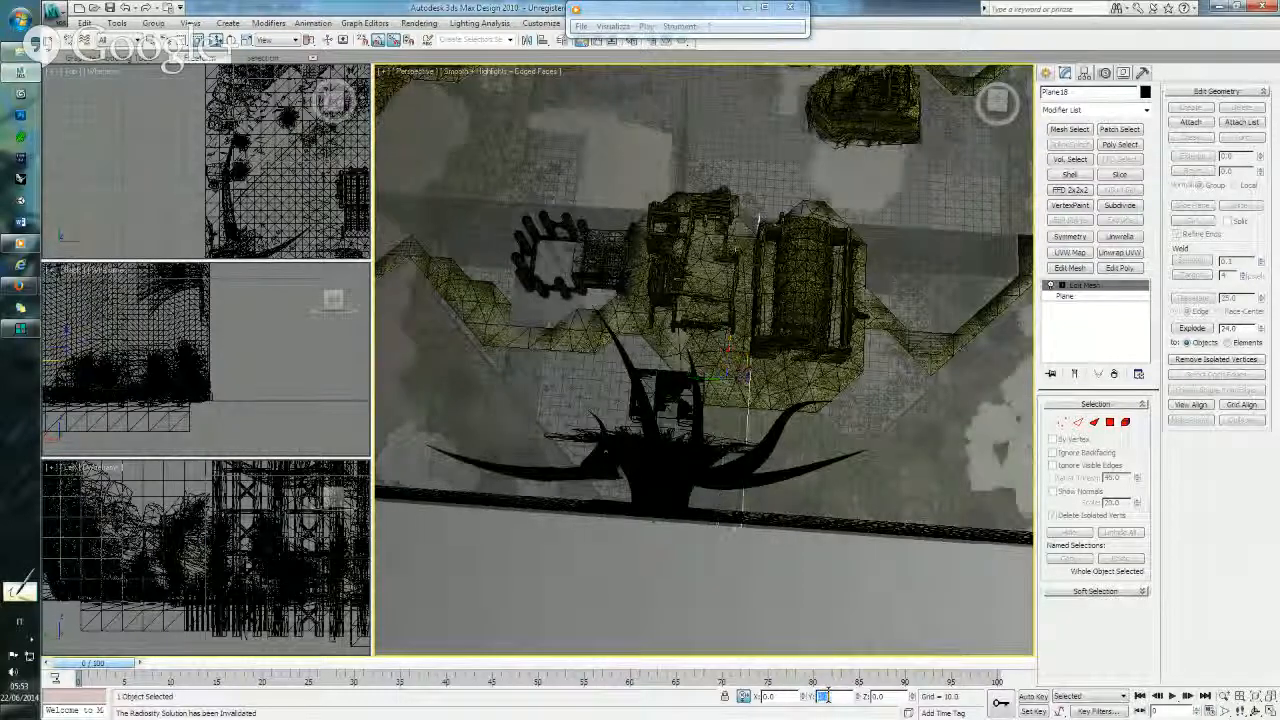
pyautogui.moveTo(802, 321); pyautogui.dragTo(760, 355, button='middle')
pyautogui.scroll(3, 748, 326)
pyautogui.scroll(5, 739, 284)
pyautogui.scroll(-5, 741, 288)
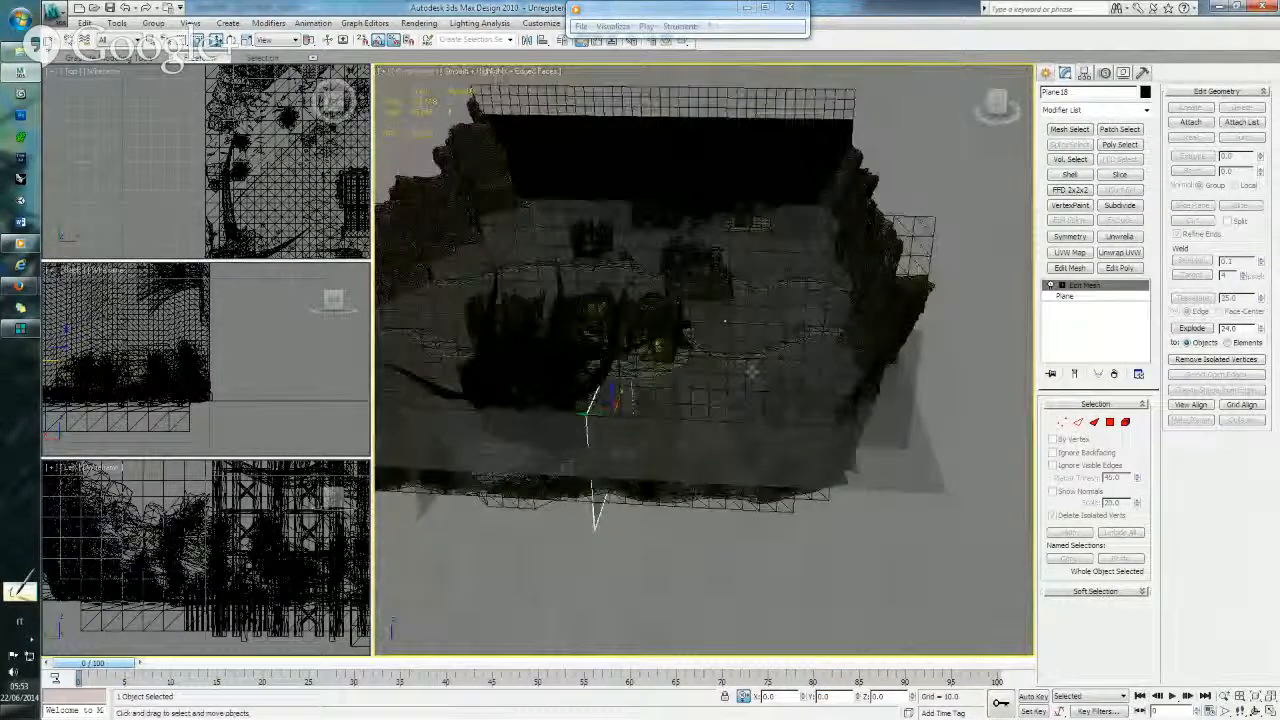
pyautogui.scroll(3, 751, 372)
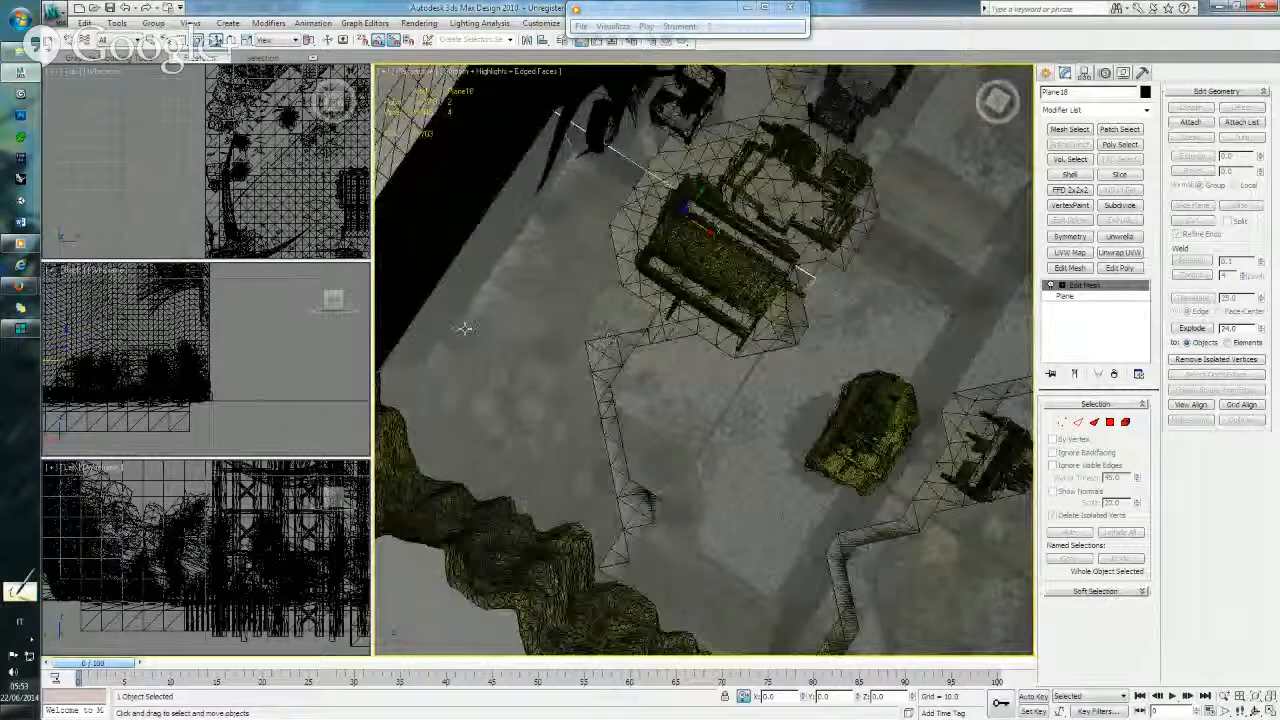
# - Clone the cross-wall plane between the mossy buildings, move the clone along Y past the large hall in -10 increments, and save
pyautogui.keyDown('alt'); pyautogui.moveTo(661, 477); pyautogui.dragTo(831, 414, button='middle'); pyautogui.keyUp('alt')
pyautogui.moveTo(894, 475); pyautogui.dragTo(763, 430, button='middle')
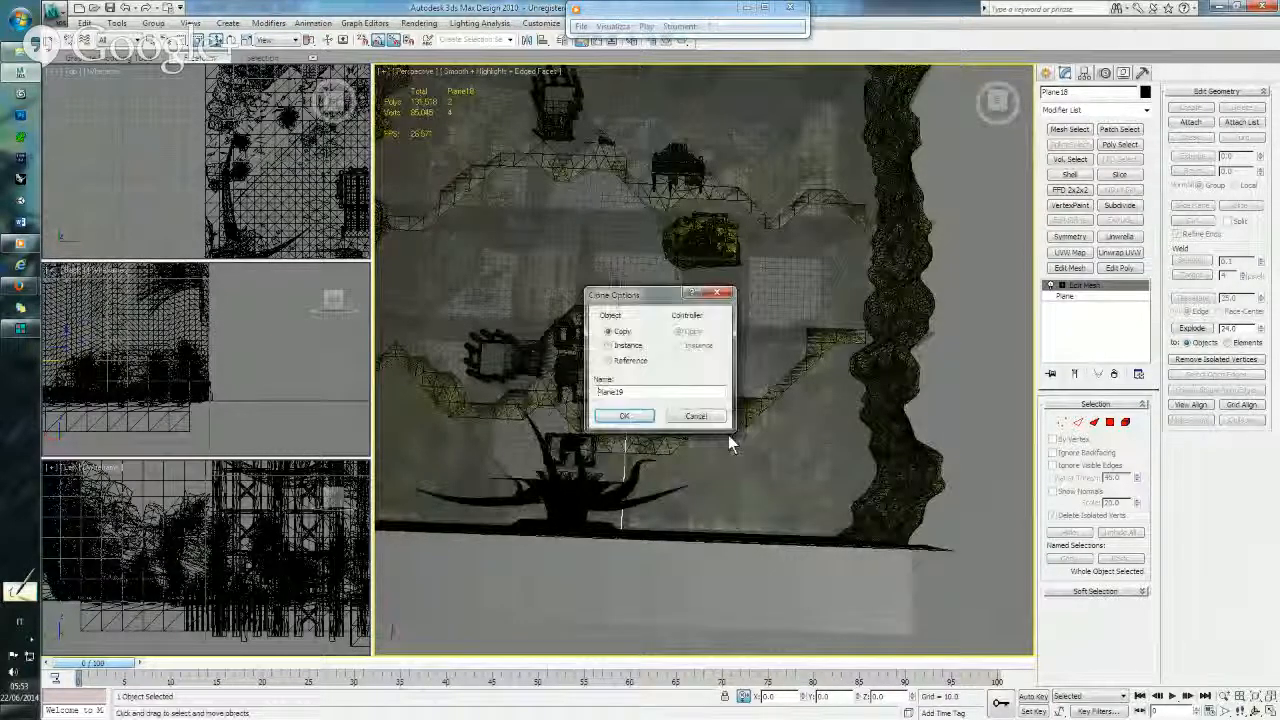
pyautogui.click(624, 416)
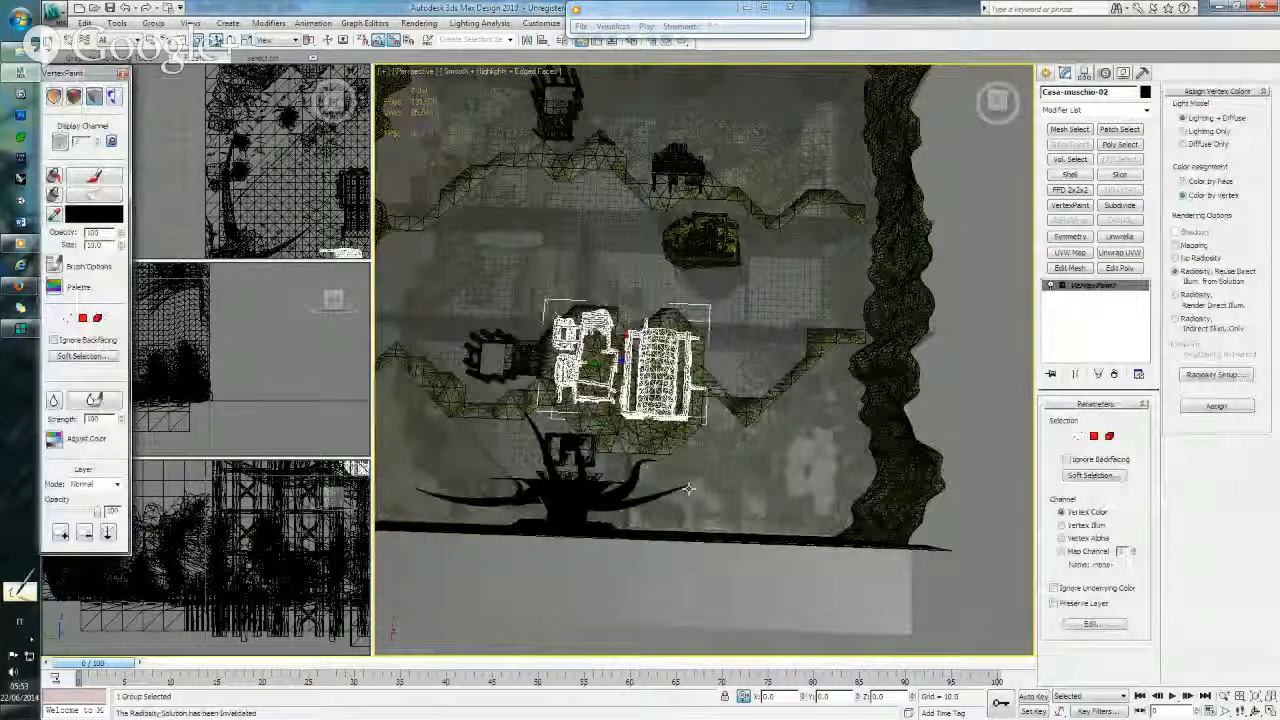
pyautogui.click(715, 641)
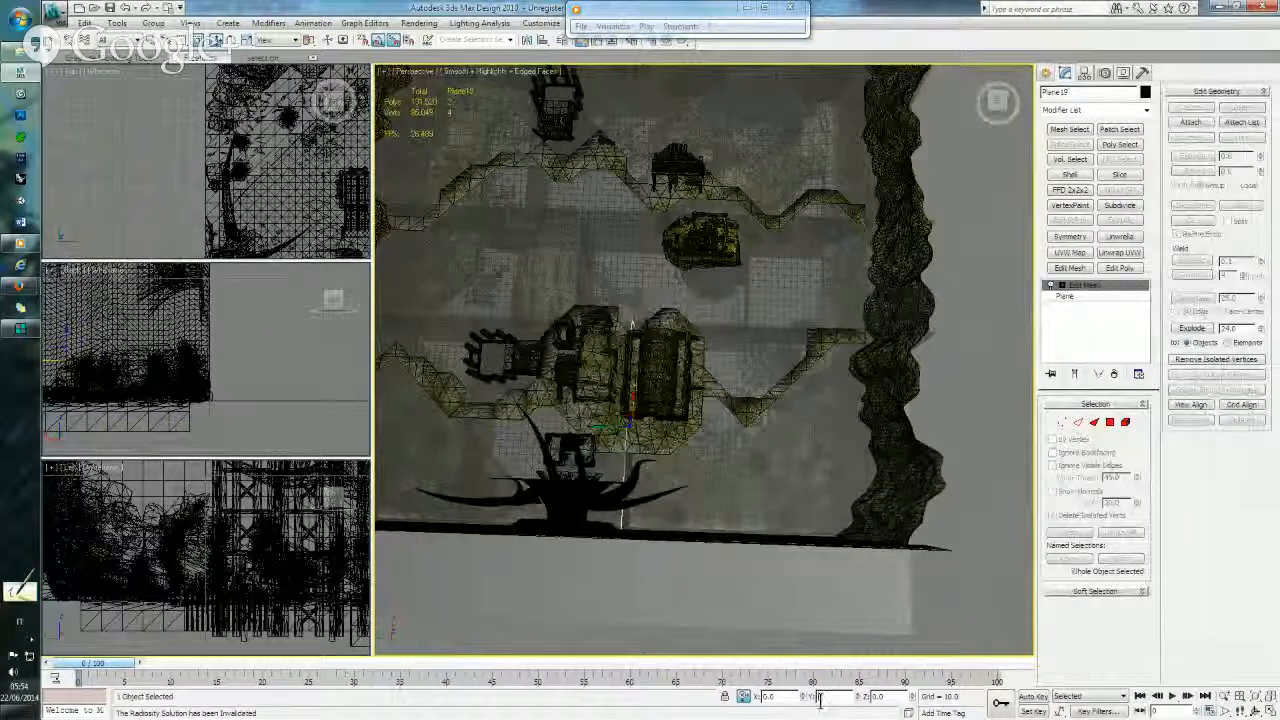
pyautogui.write('-10')
pyautogui.press('Return')
pyautogui.write('-')
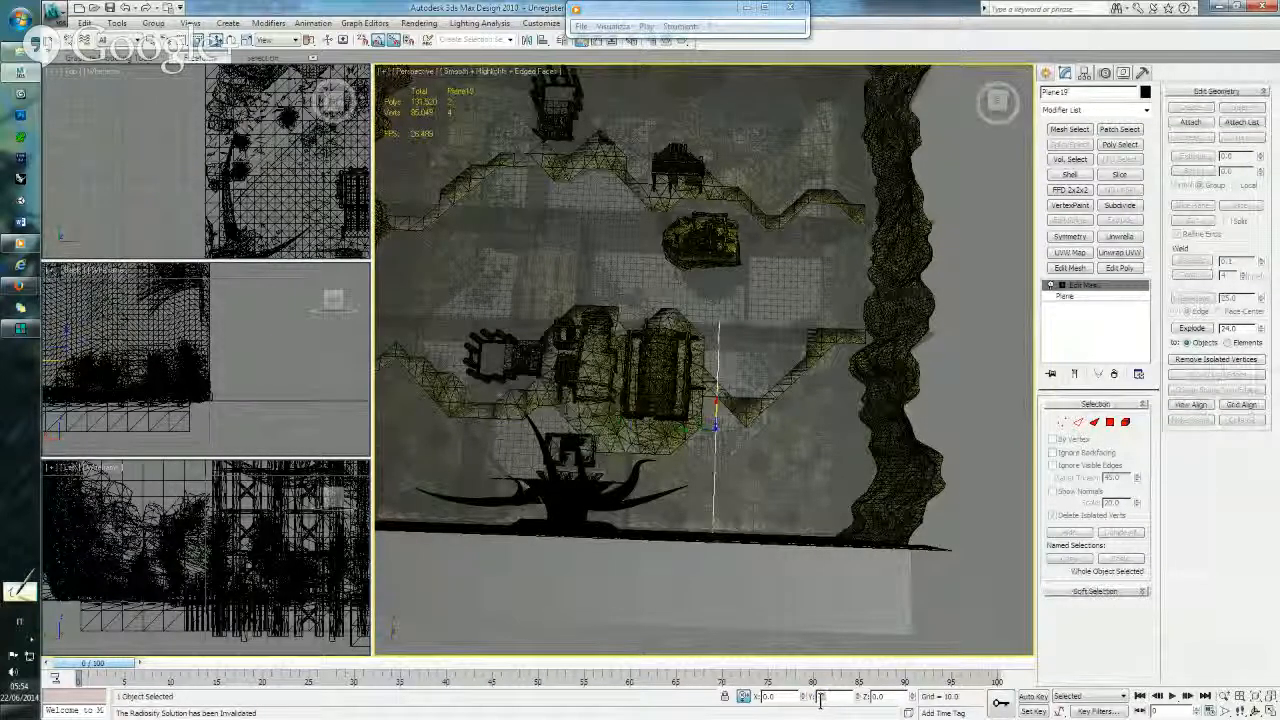
pyautogui.write('10')
pyautogui.press('Return')
pyautogui.keyDown('alt'); pyautogui.moveTo(758, 388); pyautogui.dragTo(621, 402, button='middle'); pyautogui.keyUp('alt')
pyautogui.hotkey('ctrl', 's')
pyautogui.hotkey('ctrl', 's')
pyautogui.click(511, 399)
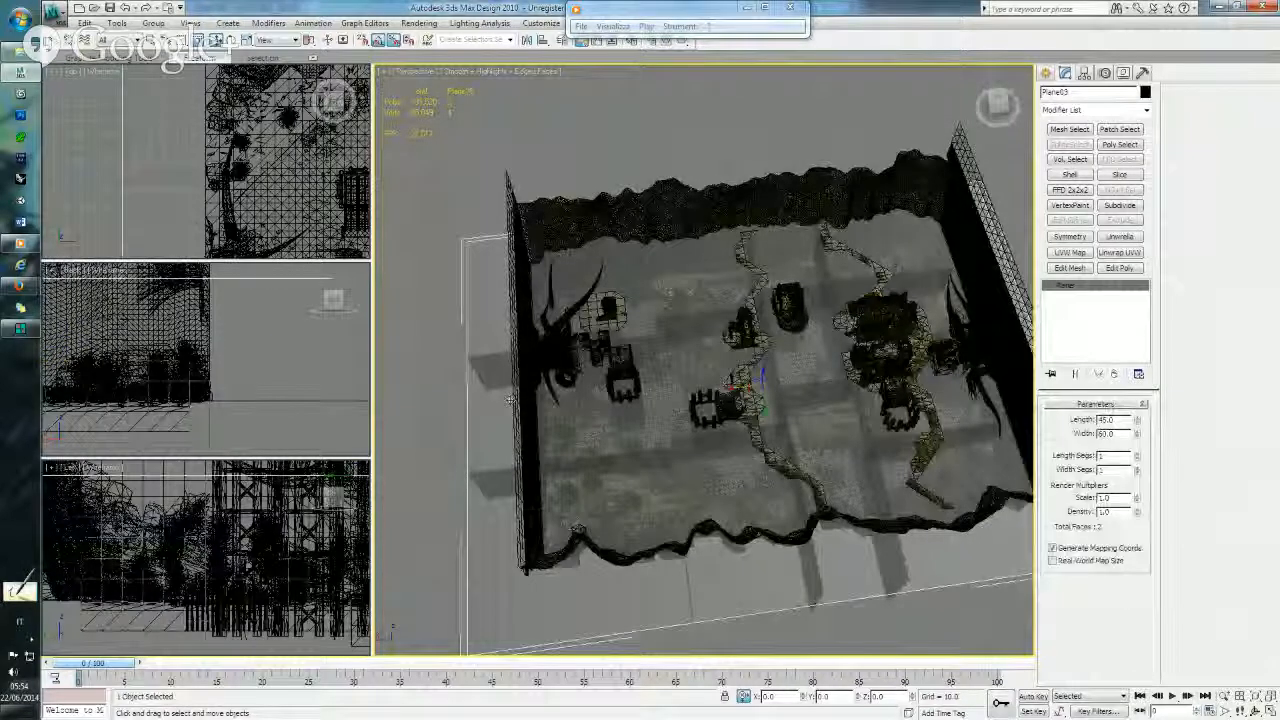
pyautogui.keyDown('alt'); pyautogui.moveTo(508, 404); pyautogui.dragTo(555, 405, button='middle'); pyautogui.keyUp('alt')
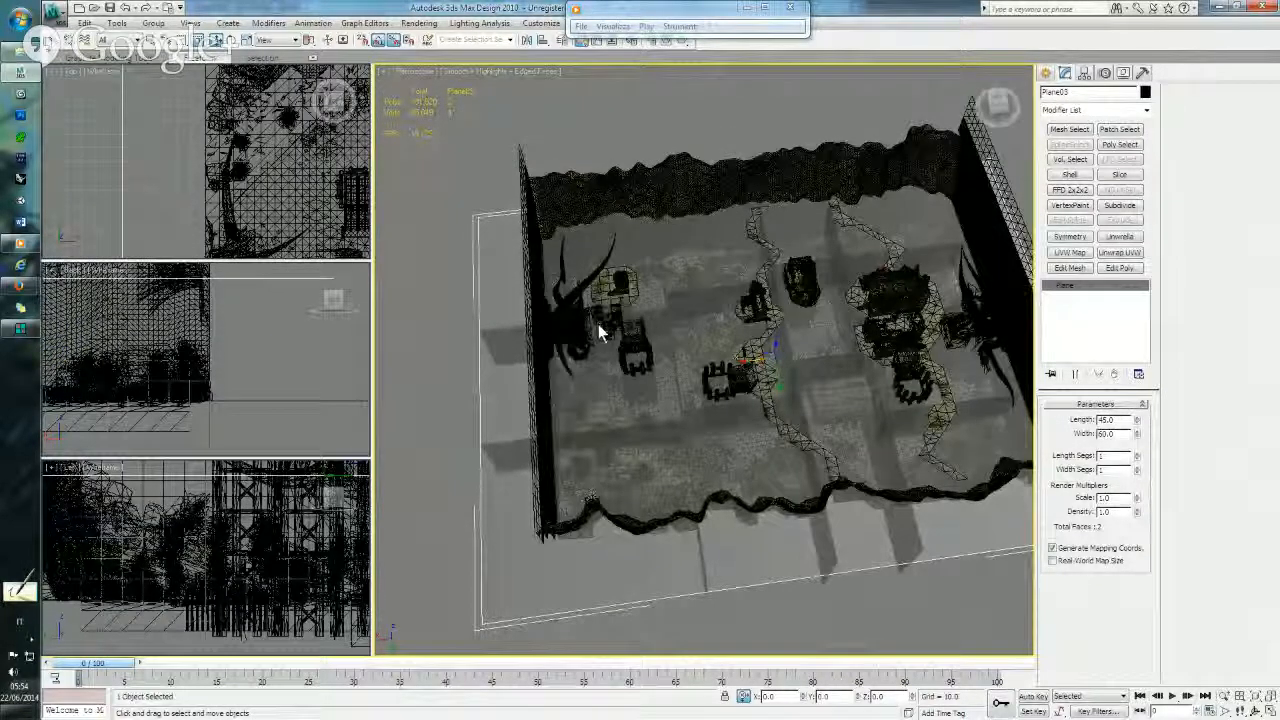
pyautogui.press('Delete')
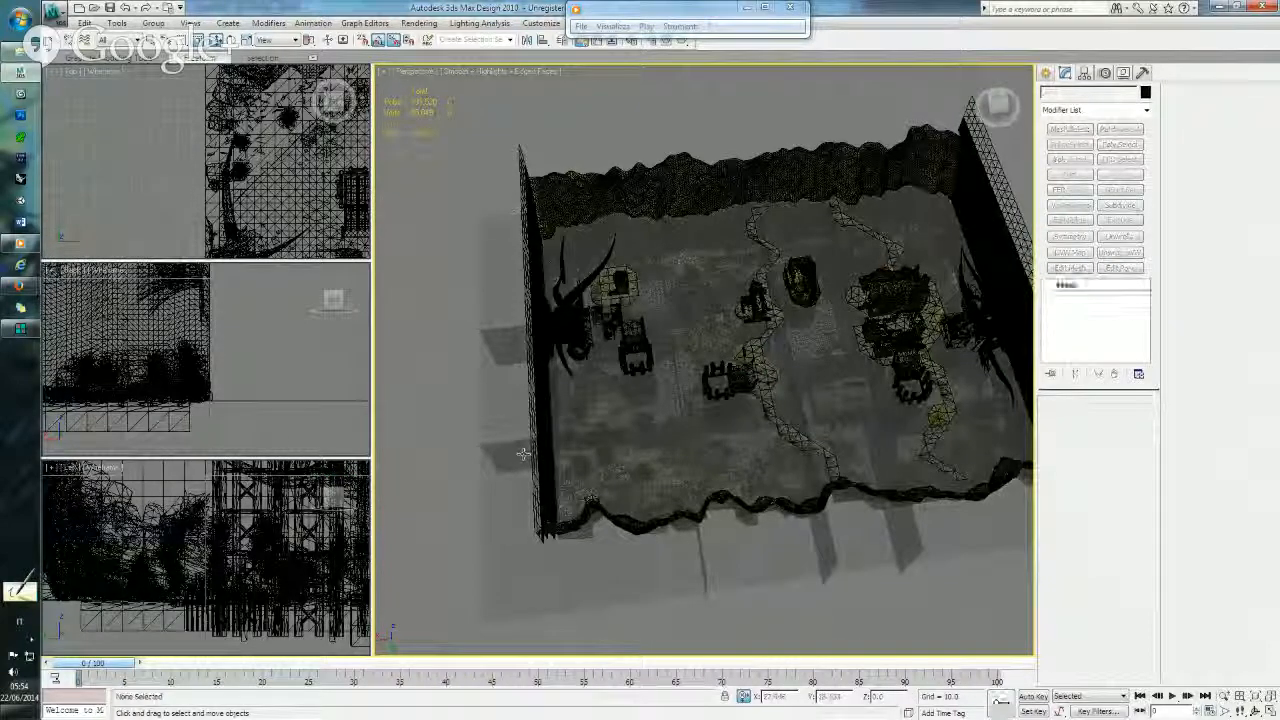
pyautogui.hotkey('ctrl', 'z')
# - Clone the two cross-wall planes and the adjoining long wall plane together, and raise the clones along Z
pyautogui.keyDown('alt'); pyautogui.moveTo(522, 453); pyautogui.dragTo(569, 411, button='middle'); pyautogui.keyUp('alt')
pyautogui.scroll(5, 640, 390)
pyautogui.keyDown('alt'); pyautogui.moveTo(760, 362); pyautogui.dragTo(616, 438, button='middle'); pyautogui.keyUp('alt')
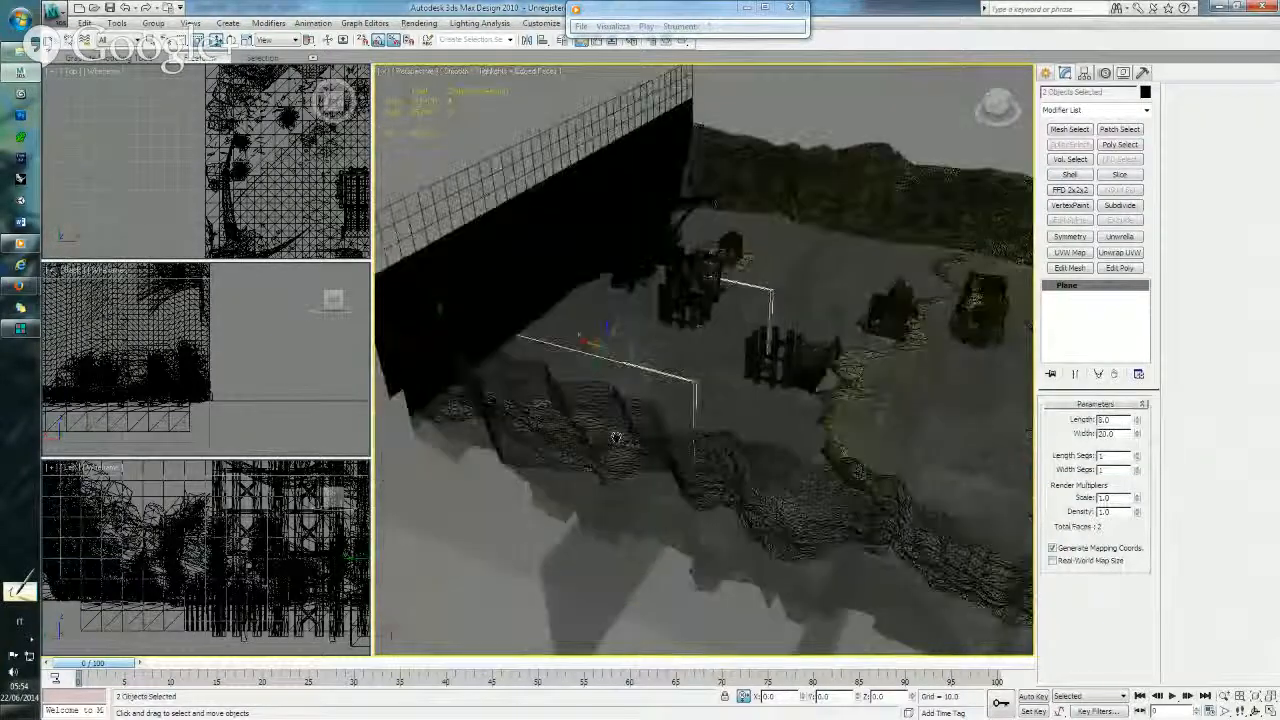
pyautogui.keyDown('ctrl'); pyautogui.click(603, 583); pyautogui.keyUp('ctrl')
pyautogui.moveTo(680, 478); pyautogui.dragTo(619, 512, button='middle')
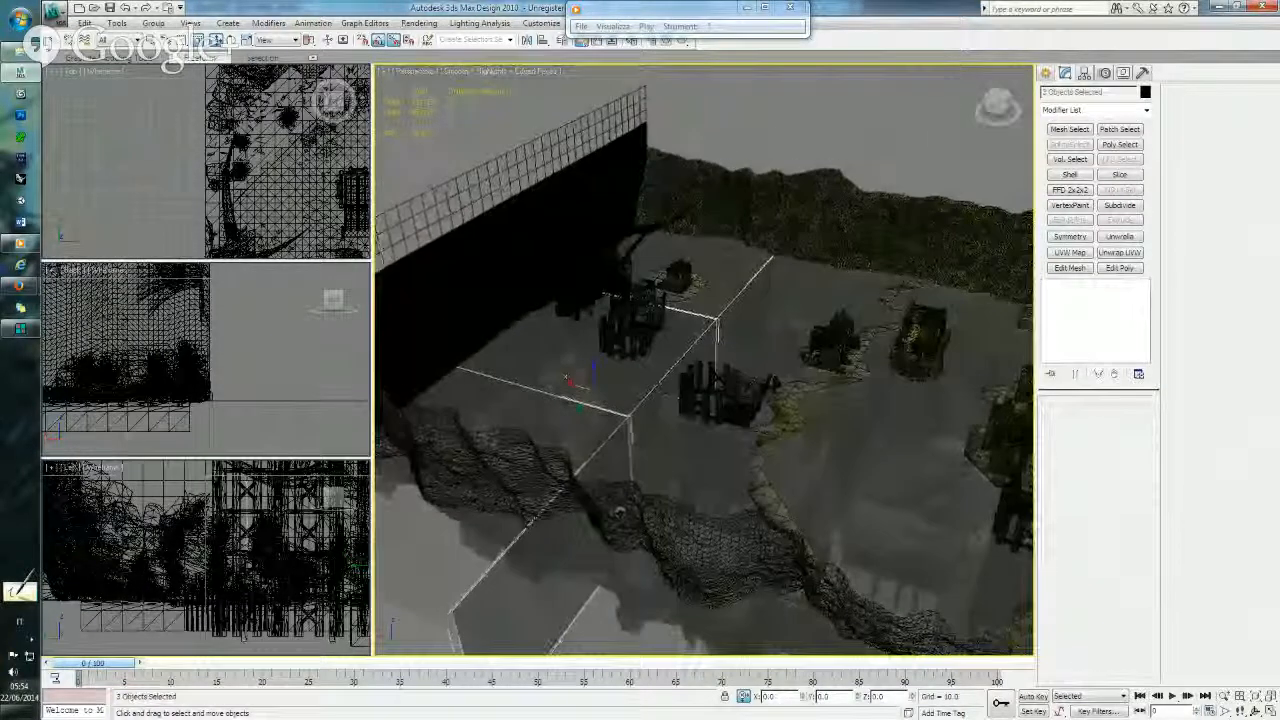
pyautogui.scroll(-4, 655, 420)
pyautogui.moveTo(665, 408); pyautogui.dragTo(665, 430, button='middle')
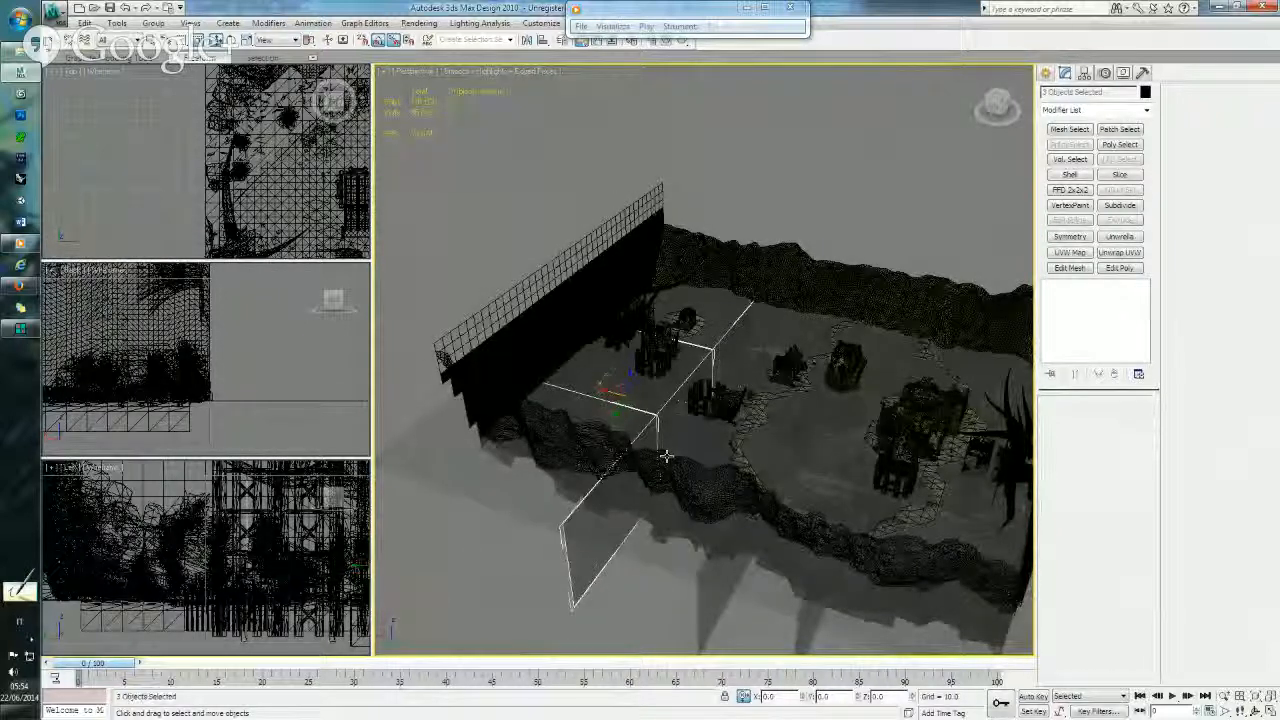
pyautogui.hotkey('ctrl', 'v')
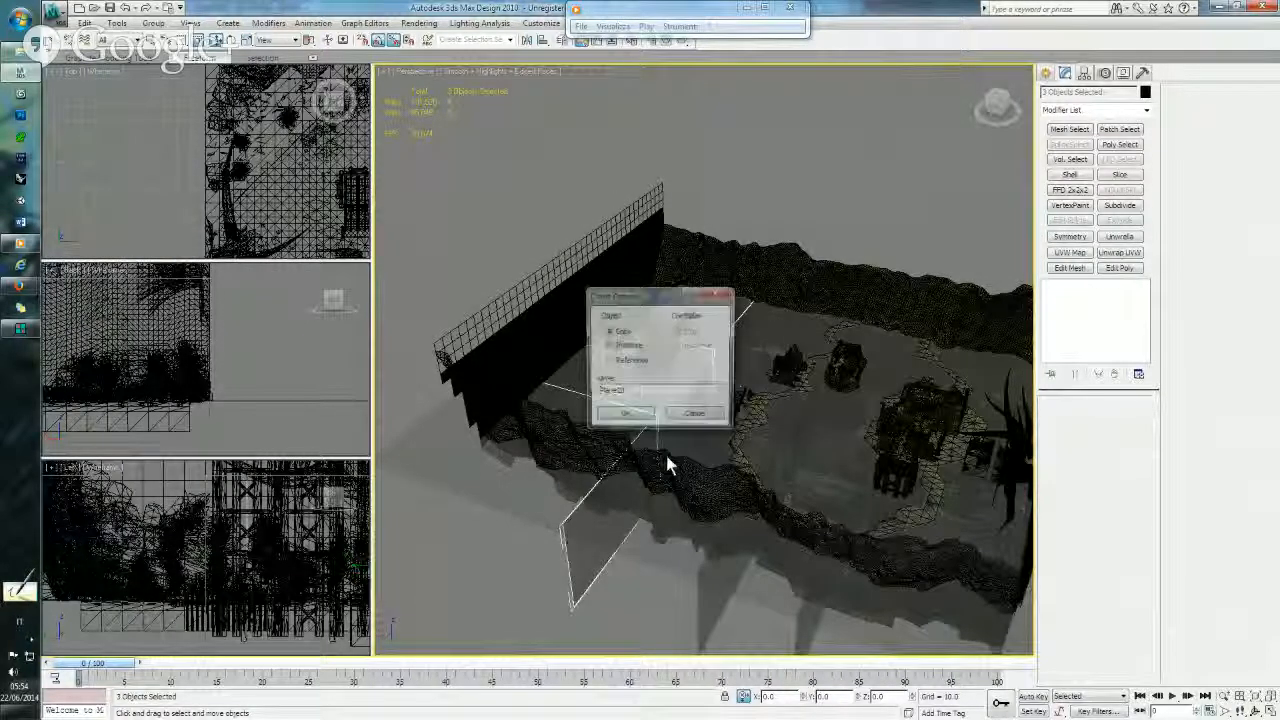
pyautogui.click(632, 418)
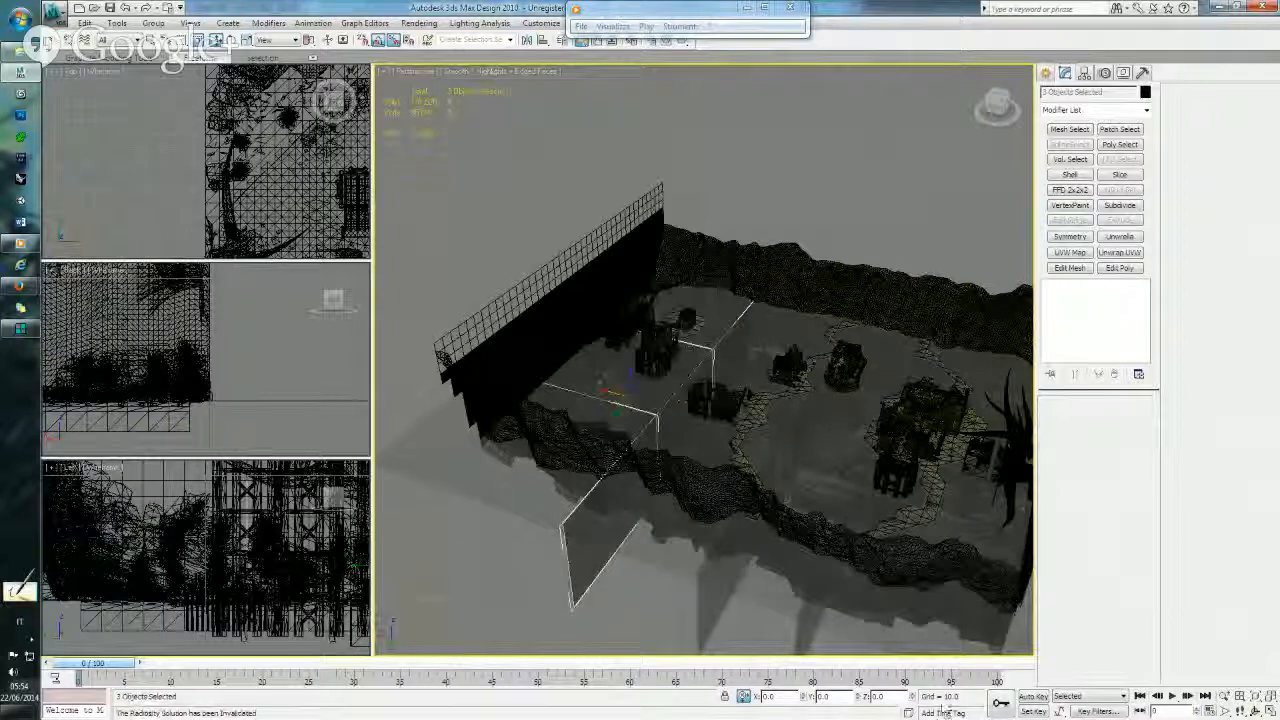
pyautogui.rightClick(862, 698)
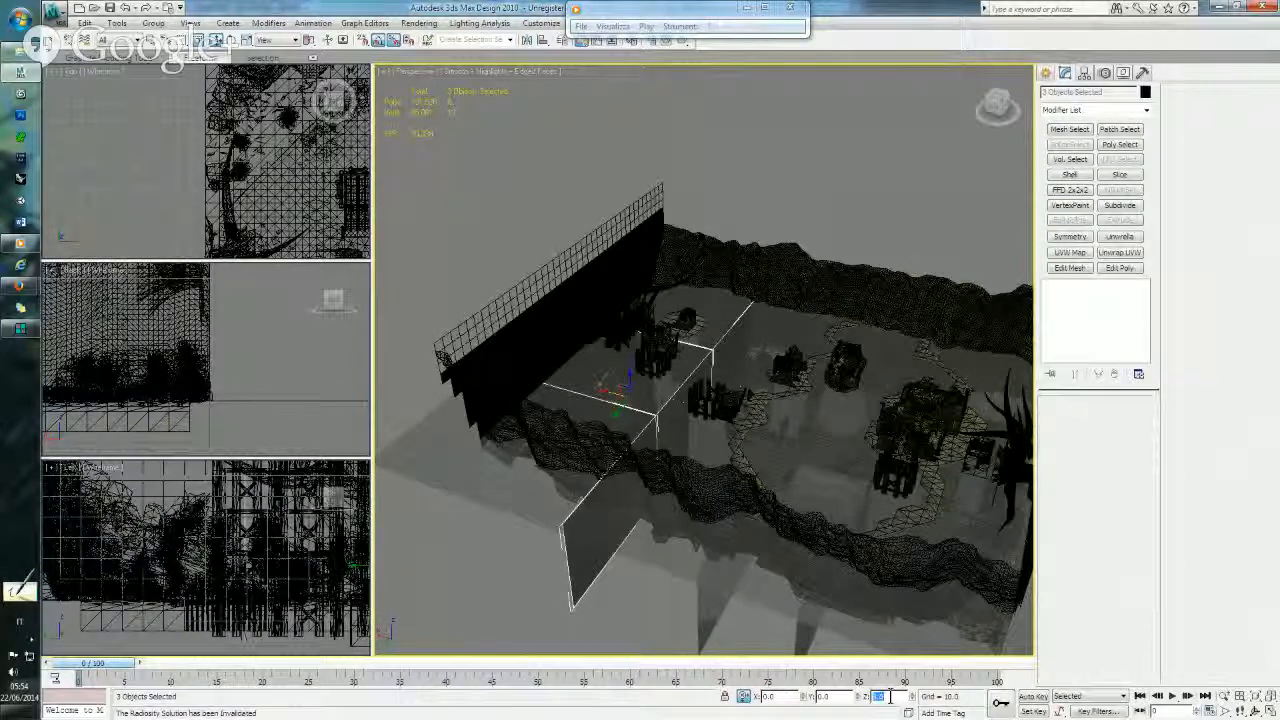
pyautogui.rightClick(890, 697)
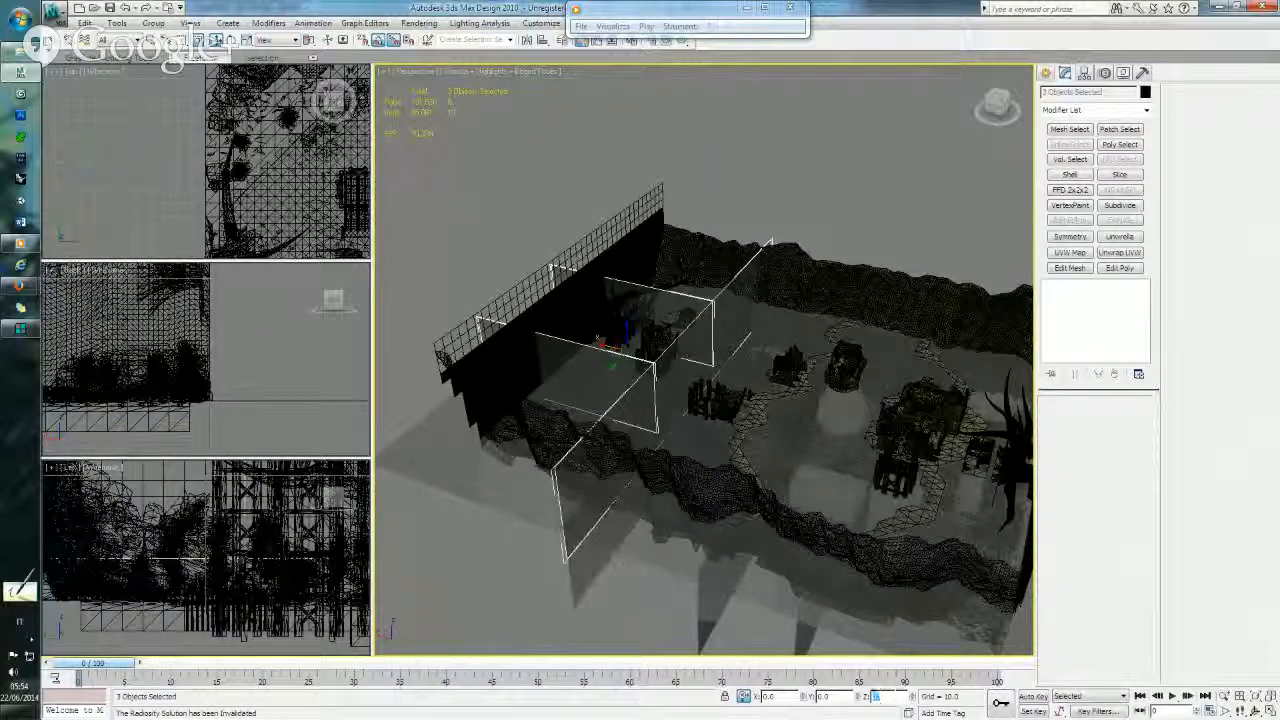
# - Raise the three cloned planes further along Z, then clear the selection
pyautogui.press('Return')
pyautogui.press('Return')
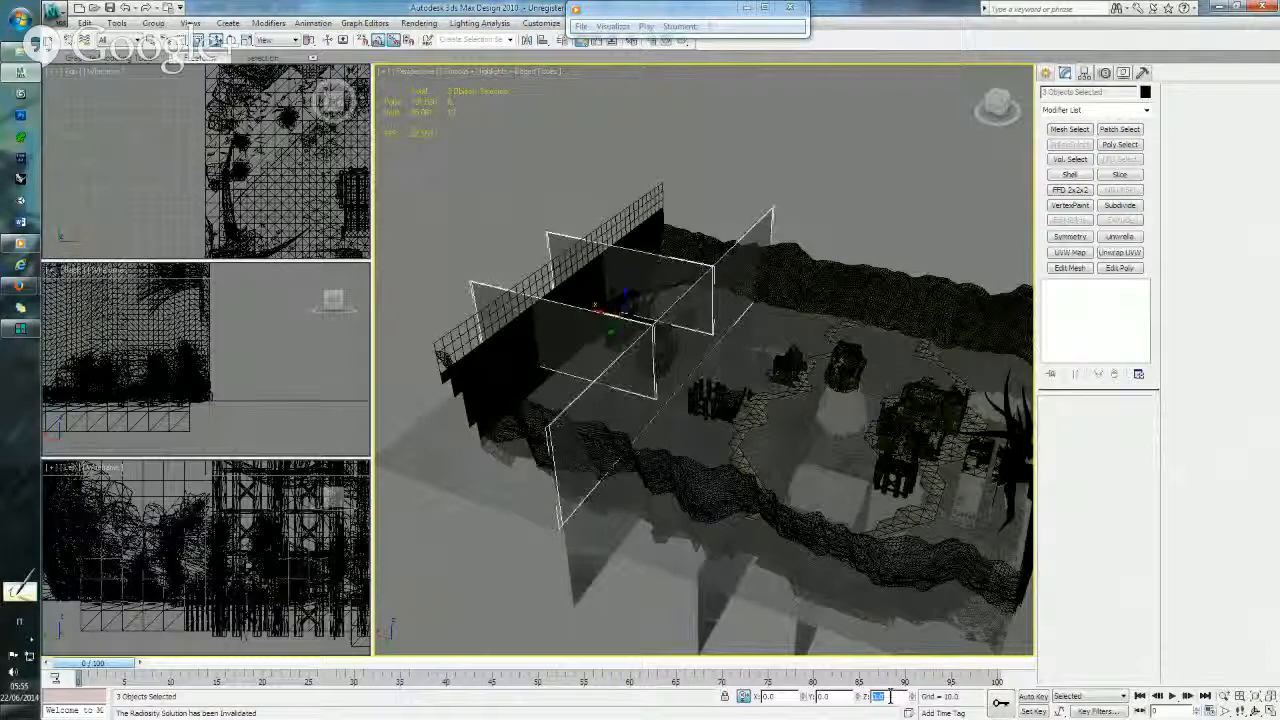
pyautogui.click(834, 165)
# - Select two of the raised wall planes together, lower them along Z, and clear the selection
pyautogui.keyDown('alt'); pyautogui.moveTo(794, 280); pyautogui.dragTo(497, 305, button='middle'); pyautogui.keyUp('alt')
pyautogui.click(714, 277)
pyautogui.keyDown('ctrl'); pyautogui.click(498, 305); pyautogui.keyUp('ctrl')
pyautogui.keyDown('alt'); pyautogui.moveTo(677, 341); pyautogui.dragTo(675, 376, button='middle'); pyautogui.keyUp('alt')
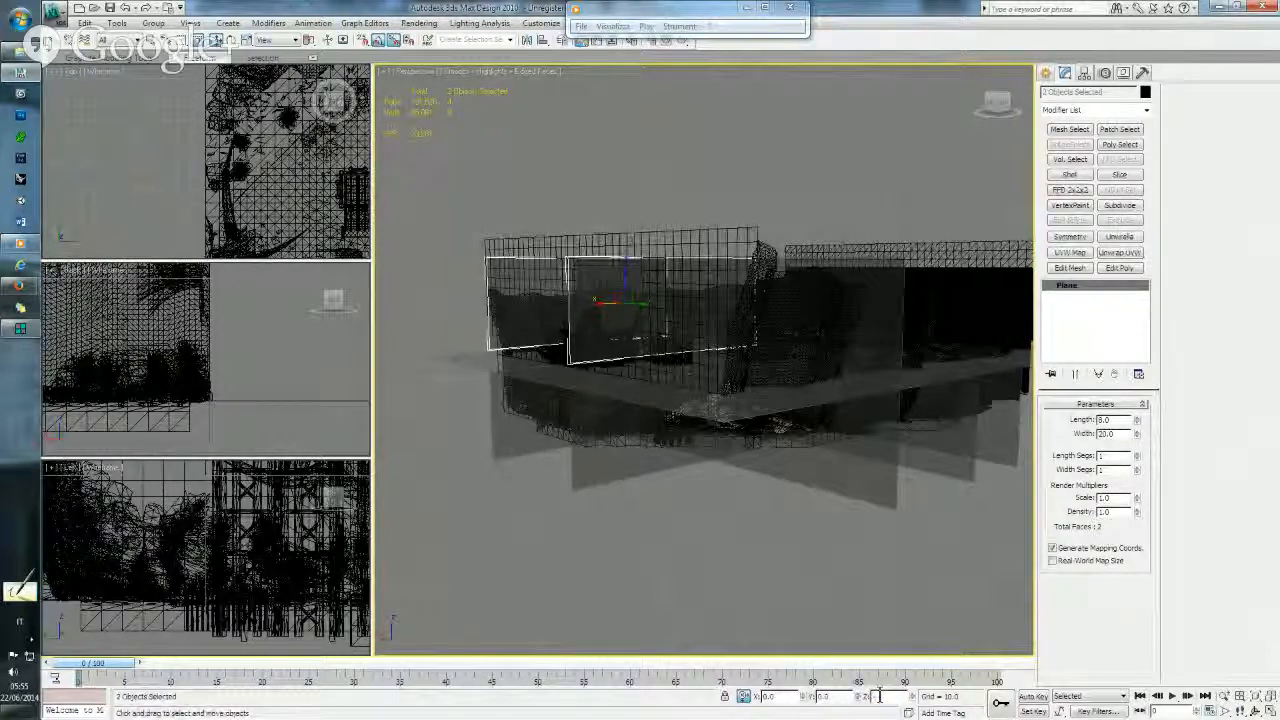
pyautogui.moveTo(879, 696); pyautogui.dragTo(877, 697)
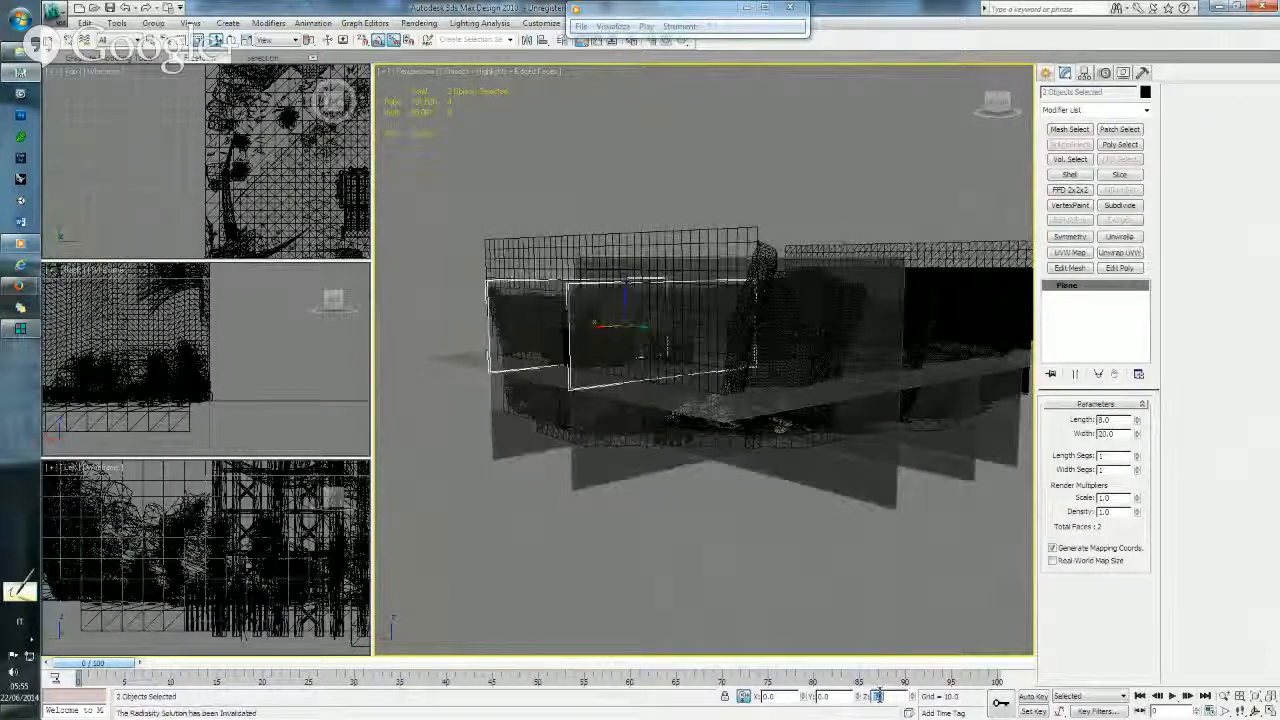
pyautogui.click(775, 570)
# - Clone the two short cross-wall planes on either side of the small dark house as copies and move the clones along Z
pyautogui.keyDown('alt'); pyautogui.moveTo(808, 331); pyautogui.dragTo(709, 414, button='middle'); pyautogui.keyUp('alt')
pyautogui.scroll(3, 700, 418)
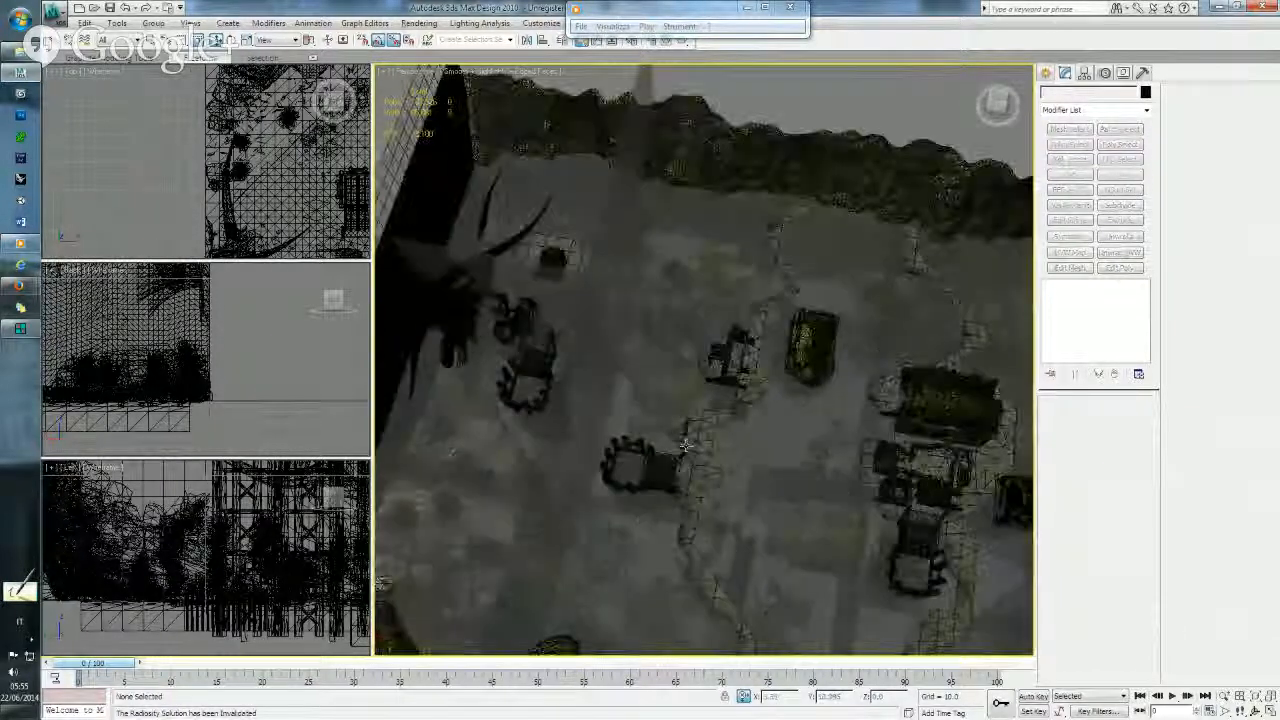
pyautogui.moveTo(645, 461); pyautogui.dragTo(730, 381, button='middle')
pyautogui.click(721, 432)
pyautogui.keyDown('ctrl'); pyautogui.click(690, 444); pyautogui.keyUp('ctrl')
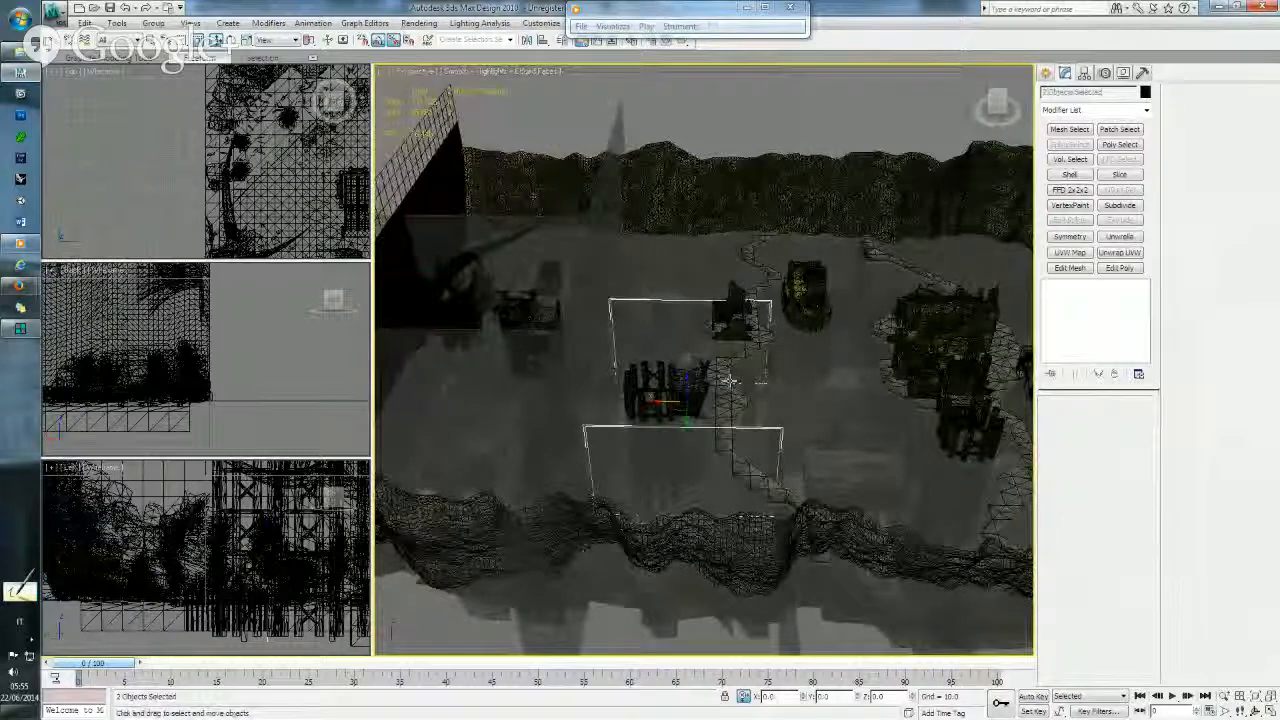
pyautogui.hotkey('ctrl', 'v')
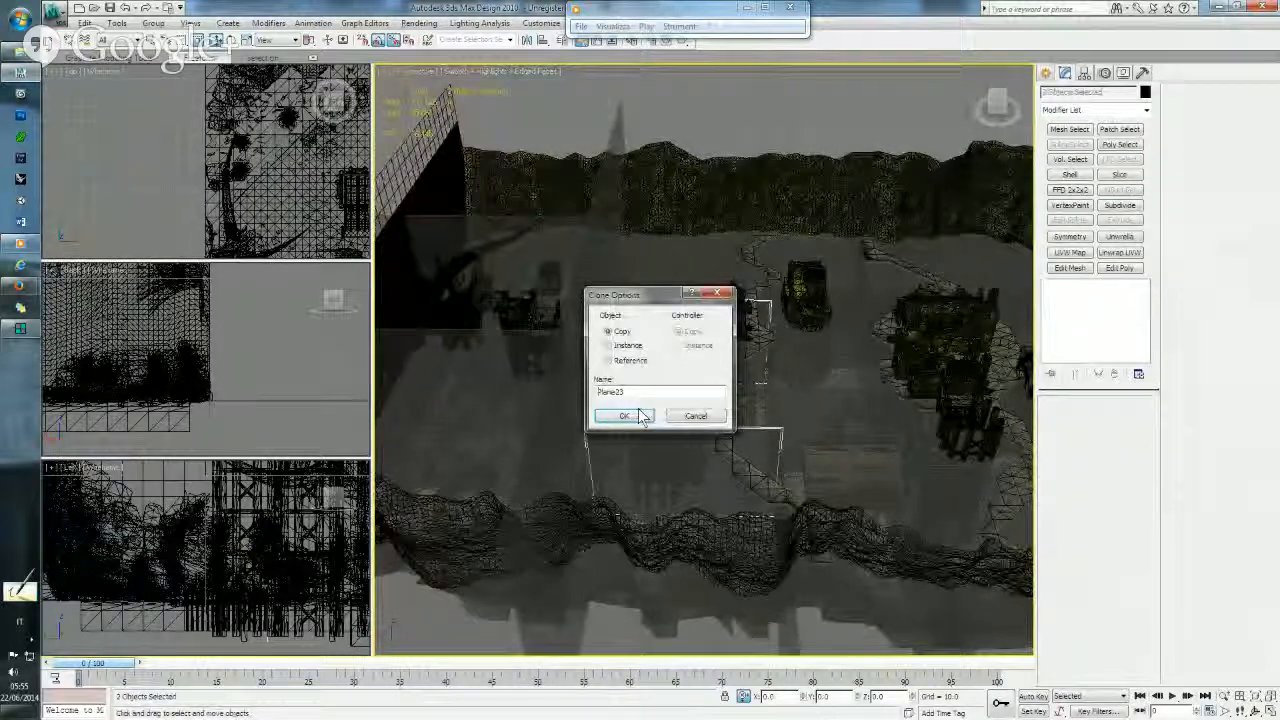
pyautogui.click(625, 416)
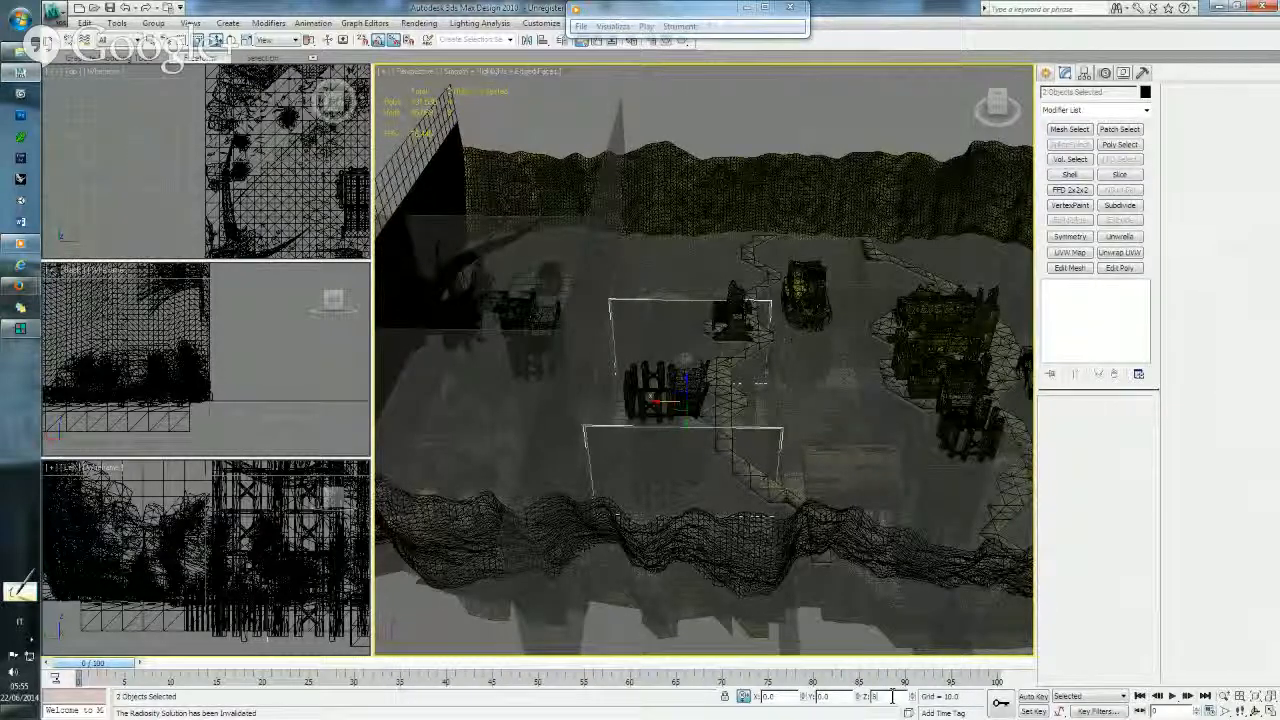
pyautogui.press('Return')
# - Save the scene, clone the two cross-wall planes around the small yellow building as copies, and raise the clones 7 along Z
pyautogui.keyDown('alt'); pyautogui.moveTo(559, 373); pyautogui.dragTo(668, 345, button='middle'); pyautogui.keyUp('alt')
pyautogui.click(660, 450)
pyautogui.keyDown('alt'); pyautogui.moveTo(686, 470); pyautogui.dragTo(593, 543, button='middle'); pyautogui.keyUp('alt')
pyautogui.keyDown('ctrl'); pyautogui.click(675, 388); pyautogui.keyUp('ctrl')
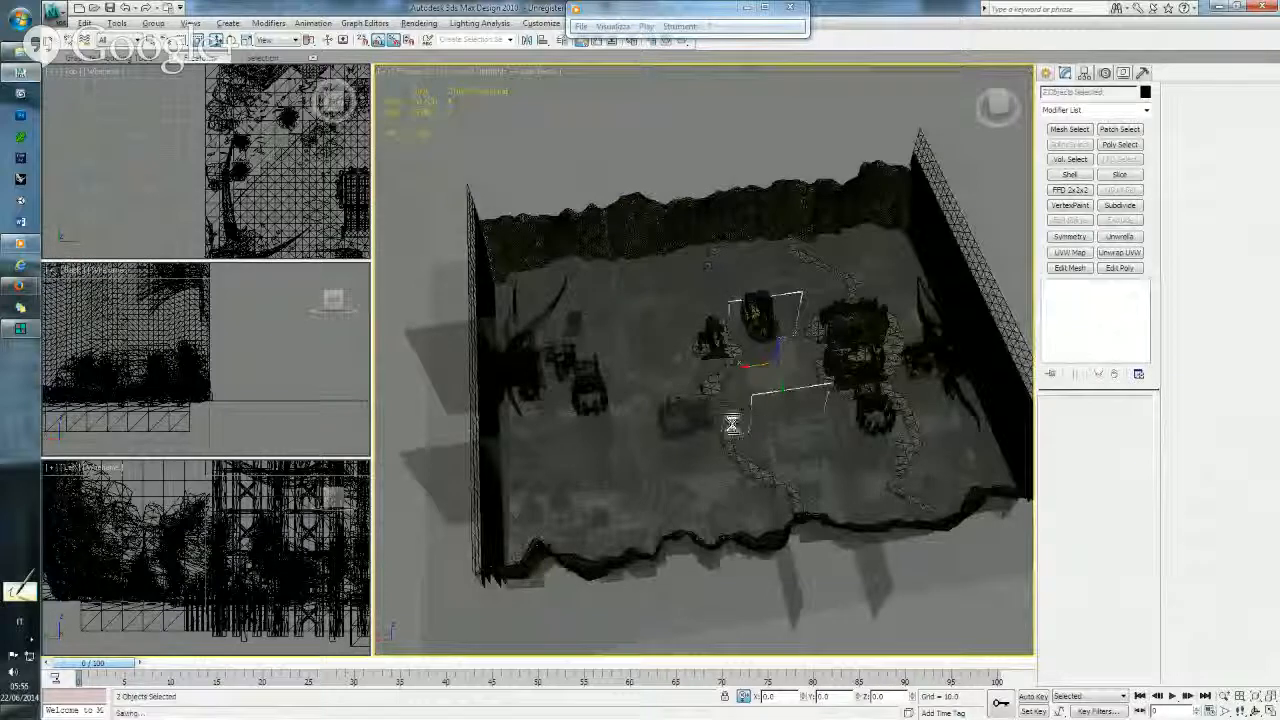
pyautogui.keyDown('alt'); pyautogui.moveTo(759, 402); pyautogui.dragTo(780, 661, button='middle'); pyautogui.keyUp('alt')
pyautogui.click(652, 434)
pyautogui.hotkey('ctrl', 'v')
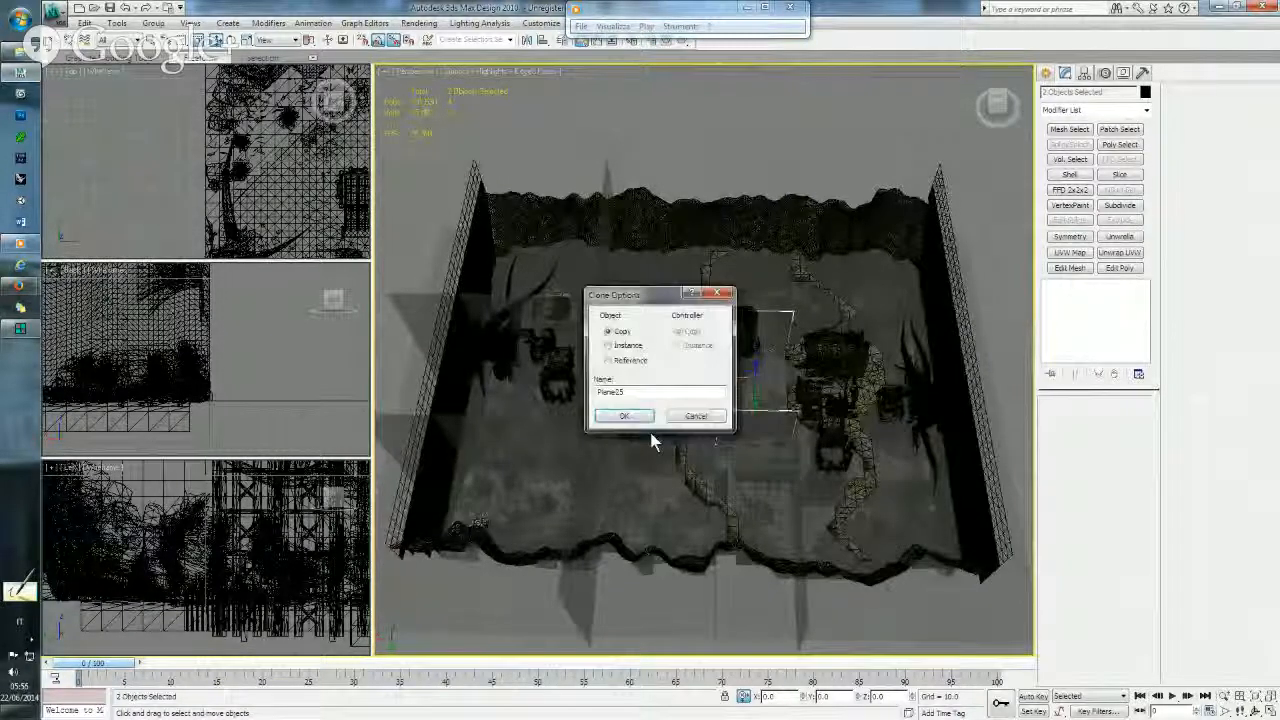
pyautogui.click(632, 418)
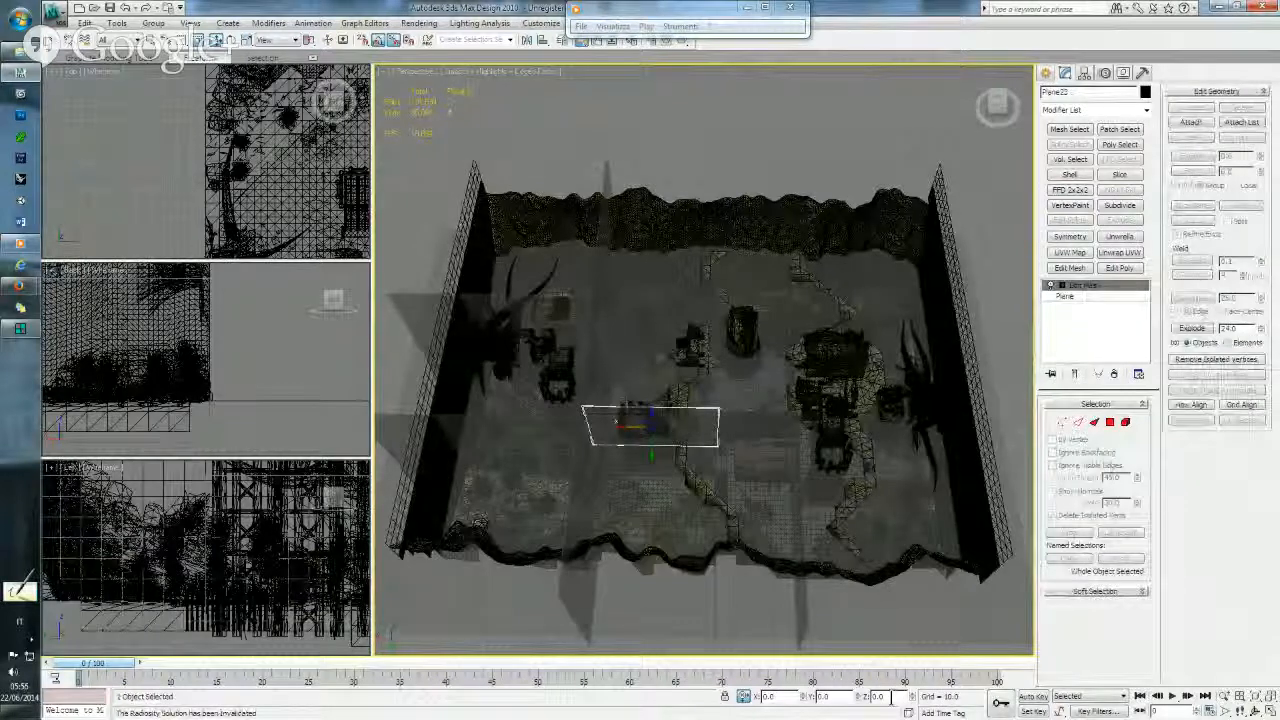
pyautogui.hotkey('ctrl', 'z')
pyautogui.moveTo(876, 699); pyautogui.dragTo(870, 699)
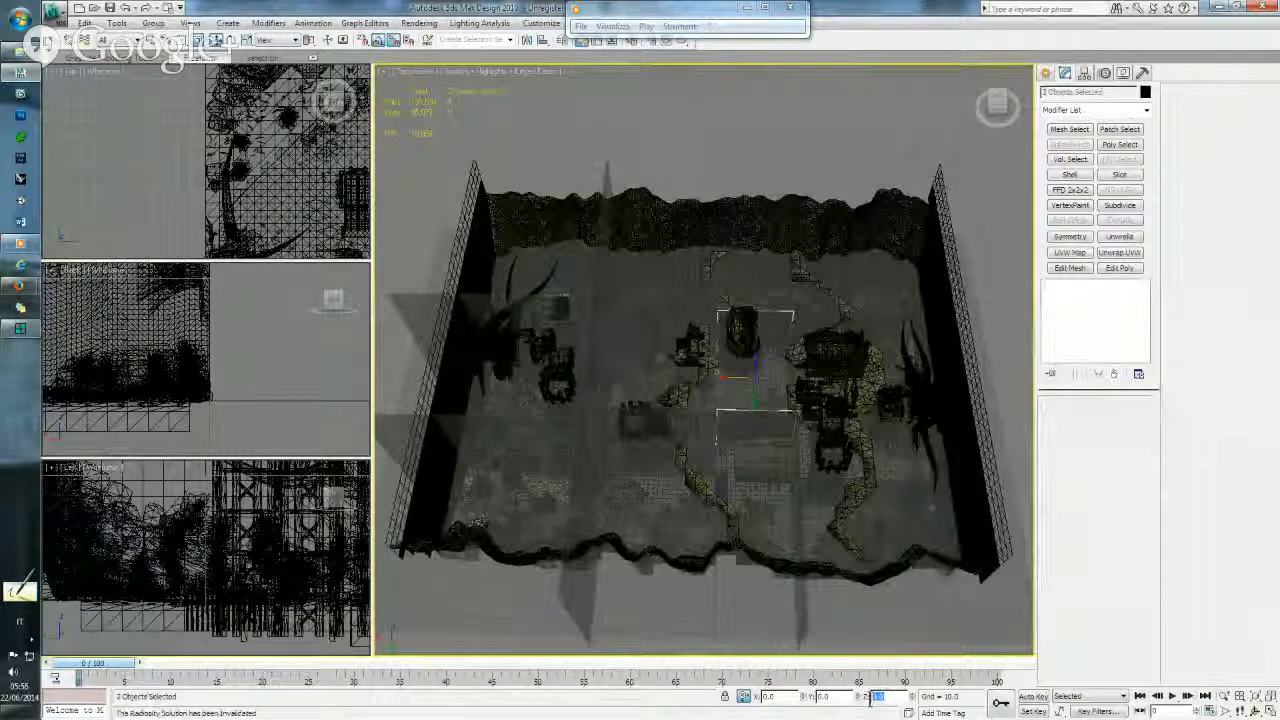
pyautogui.write('7')
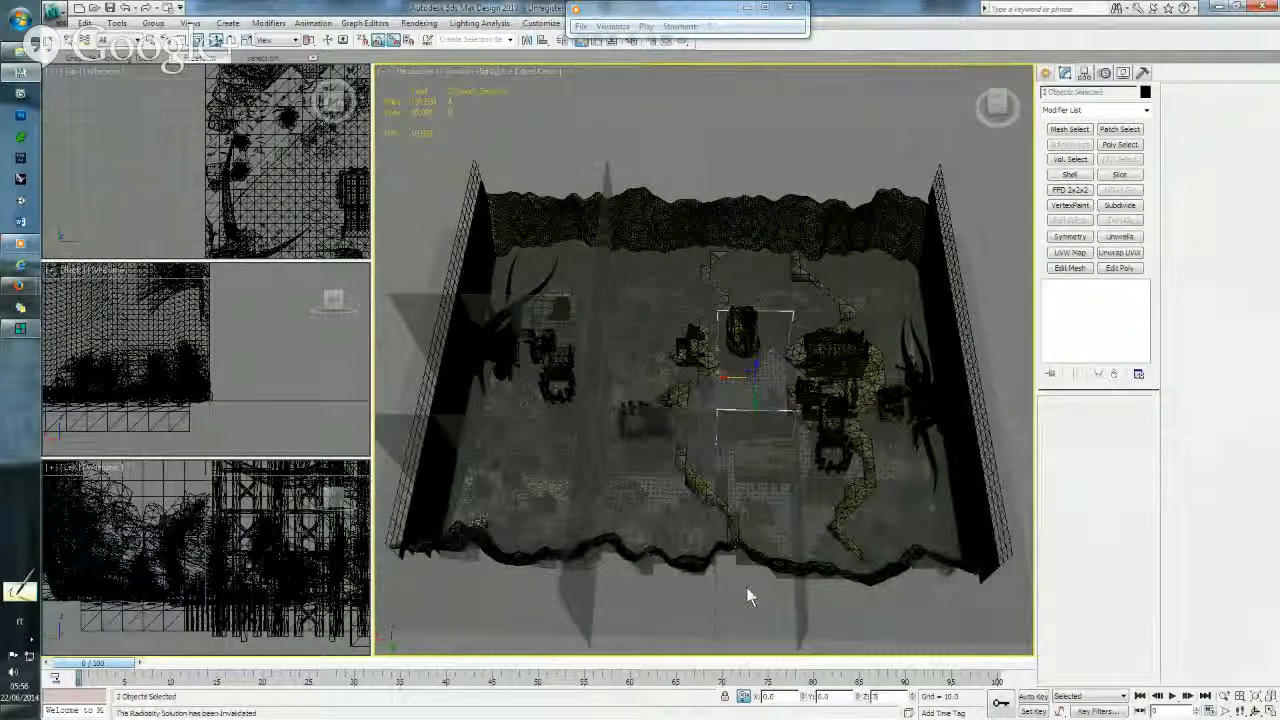
pyautogui.press('Return')
pyautogui.keyDown('alt'); pyautogui.moveTo(786, 531); pyautogui.dragTo(782, 440, button='middle'); pyautogui.keyUp('alt')
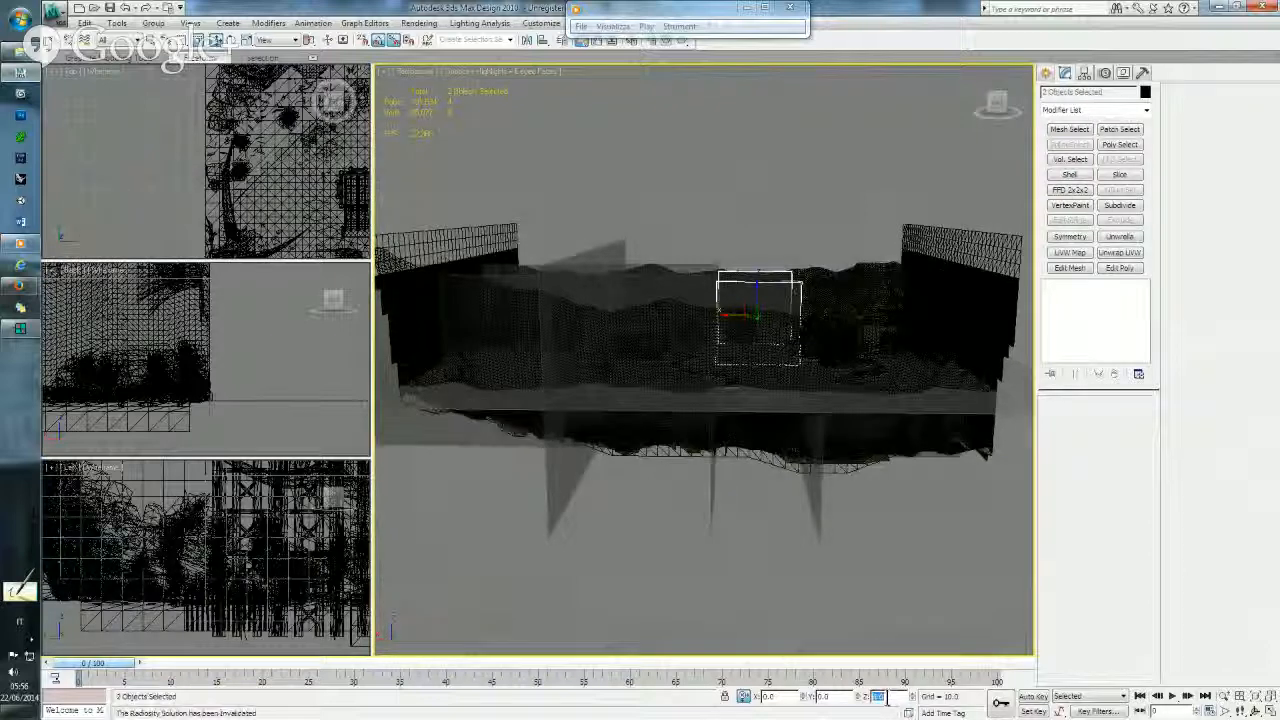
# - Clone the three cross-wall planes around the large hall and tentacled tree as copies, and raise the clones along Z
pyautogui.keyDown('alt'); pyautogui.moveTo(812, 541); pyautogui.dragTo(781, 438, button='middle'); pyautogui.keyUp('alt')
pyautogui.scroll(3, 735, 490)
pyautogui.moveTo(732, 494); pyautogui.dragTo(749, 463, button='middle')
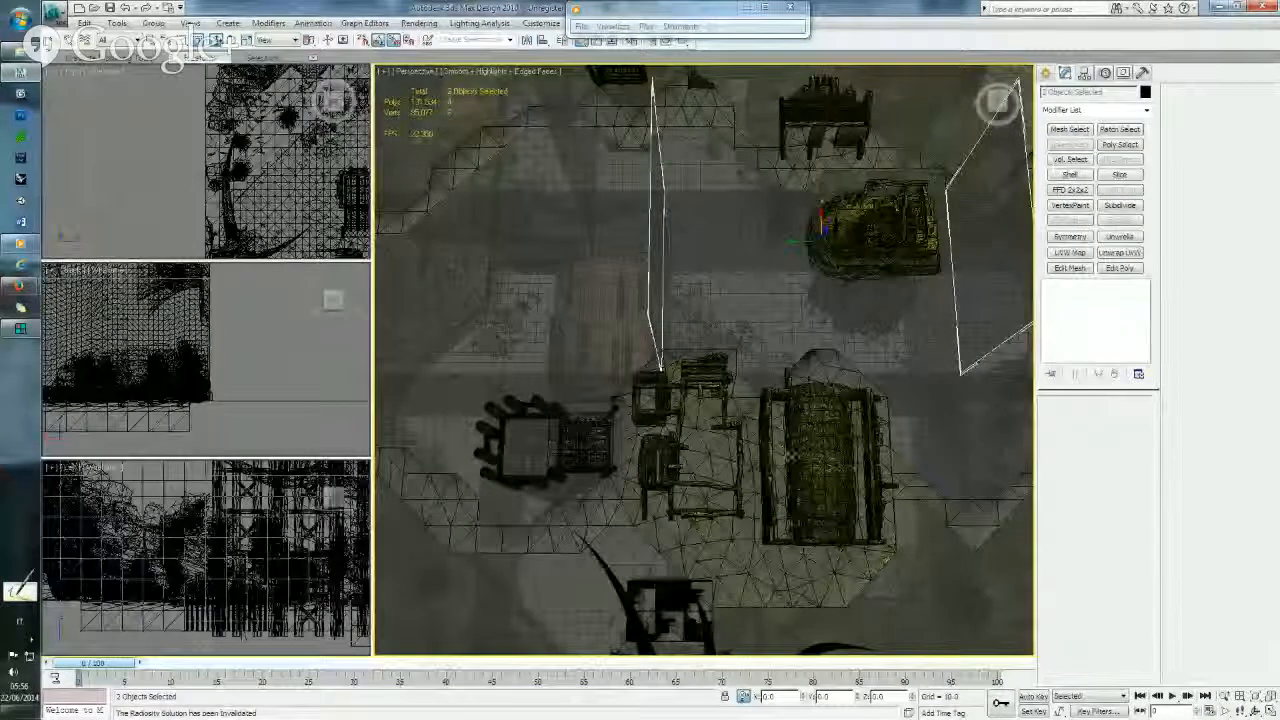
pyautogui.keyDown('alt'); pyautogui.moveTo(758, 475); pyautogui.dragTo(749, 434, button='middle'); pyautogui.keyUp('alt')
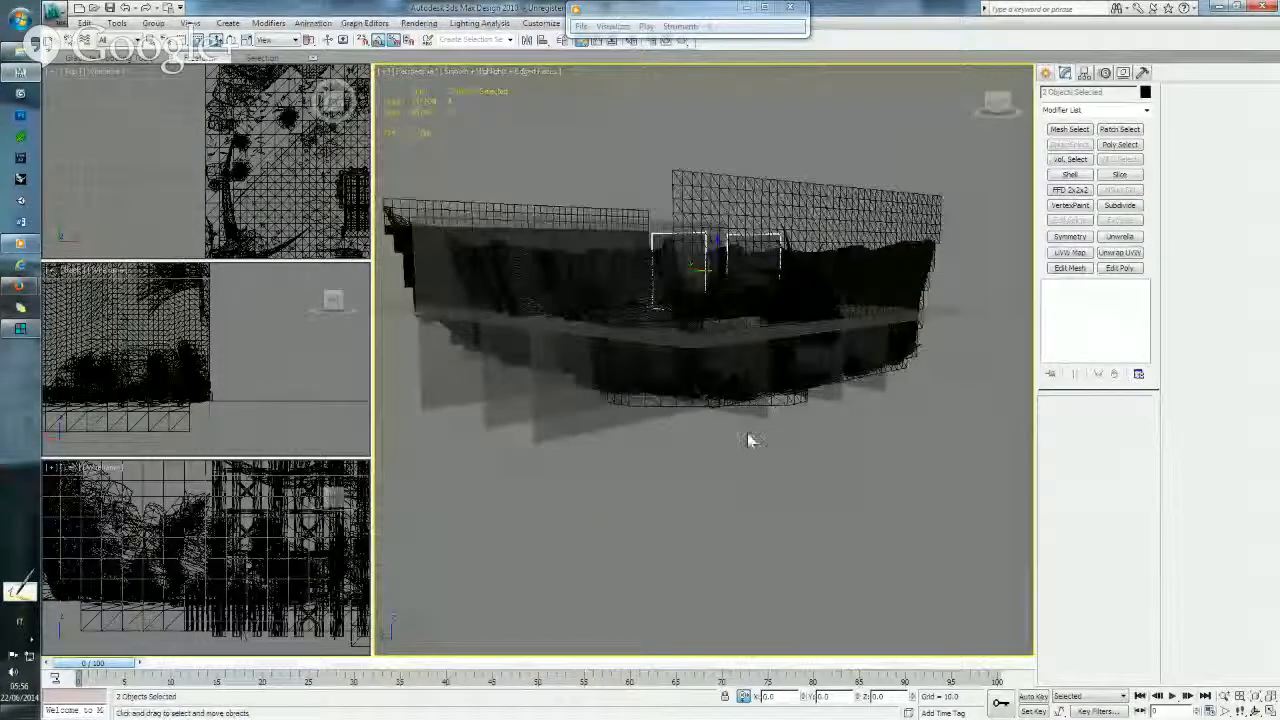
pyautogui.click(752, 414)
pyautogui.keyDown('ctrl'); pyautogui.click(830, 396); pyautogui.keyUp('ctrl')
pyautogui.keyDown('ctrl'); pyautogui.click(877, 385); pyautogui.keyUp('ctrl')
pyautogui.keyDown('alt'); pyautogui.moveTo(775, 425); pyautogui.dragTo(689, 433, button='middle'); pyautogui.keyUp('alt')
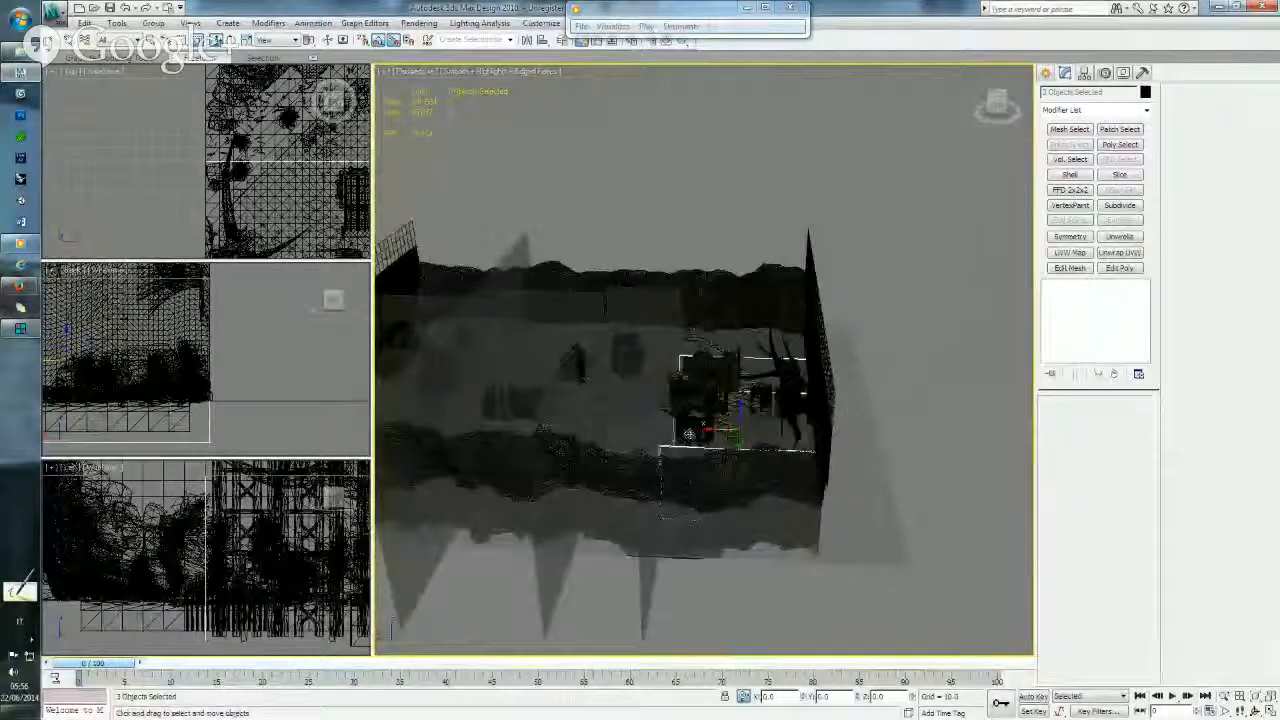
pyautogui.hotkey('ctrl', 'v')
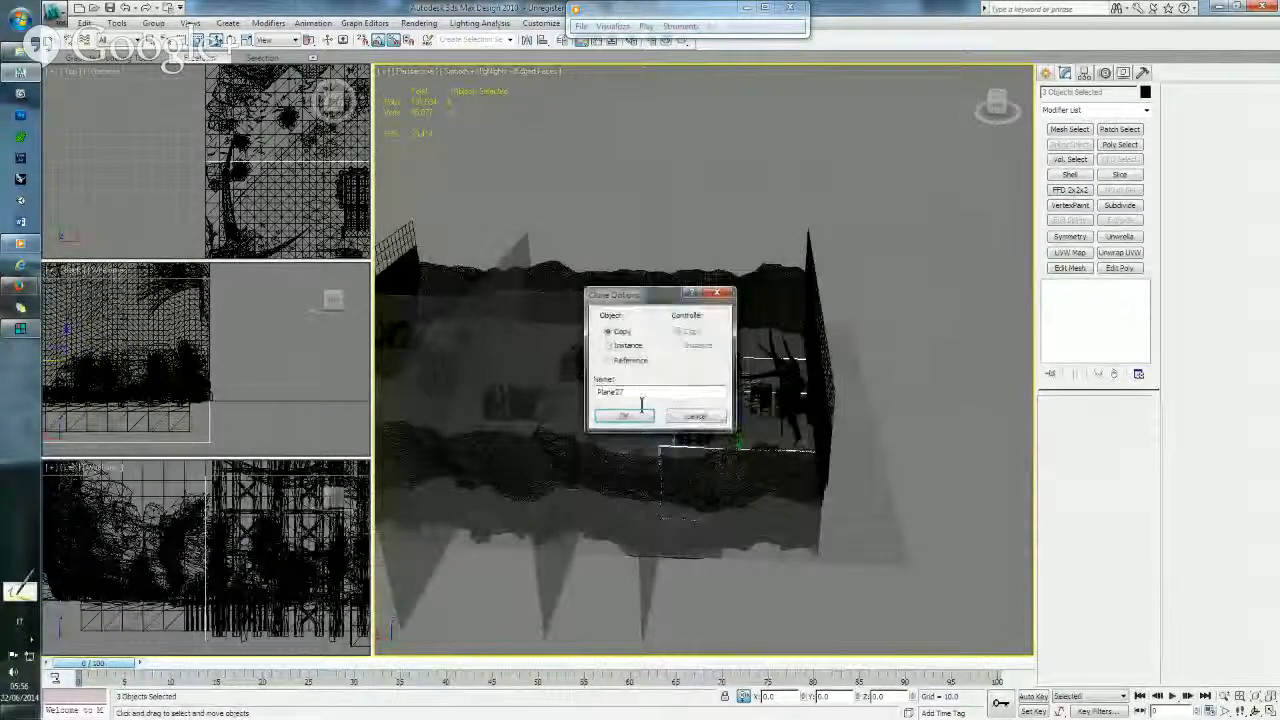
pyautogui.click(626, 416)
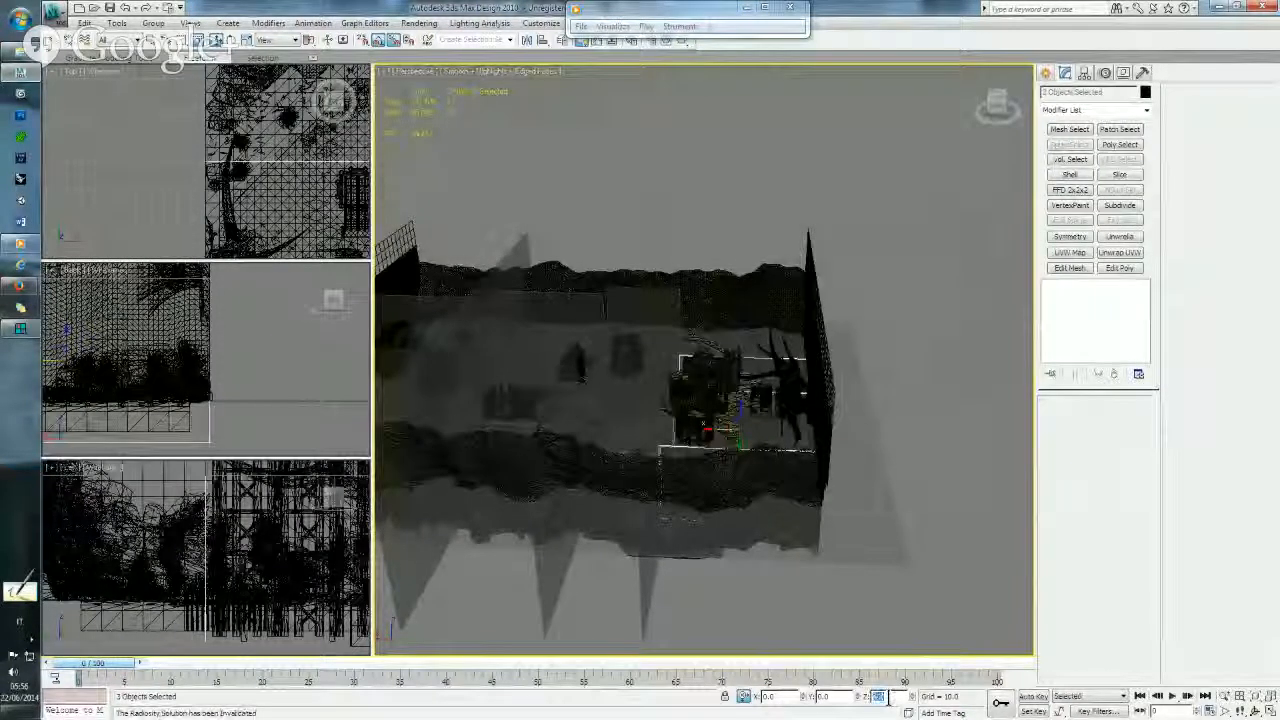
pyautogui.press('Return')
# - Examine the raised planes around the large hall, selecting the middle one and framing it in the viewports
pyautogui.keyDown('alt'); pyautogui.moveTo(772, 472); pyautogui.dragTo(713, 528, button='middle'); pyautogui.keyUp('alt')
pyautogui.scroll(5, 757, 451)
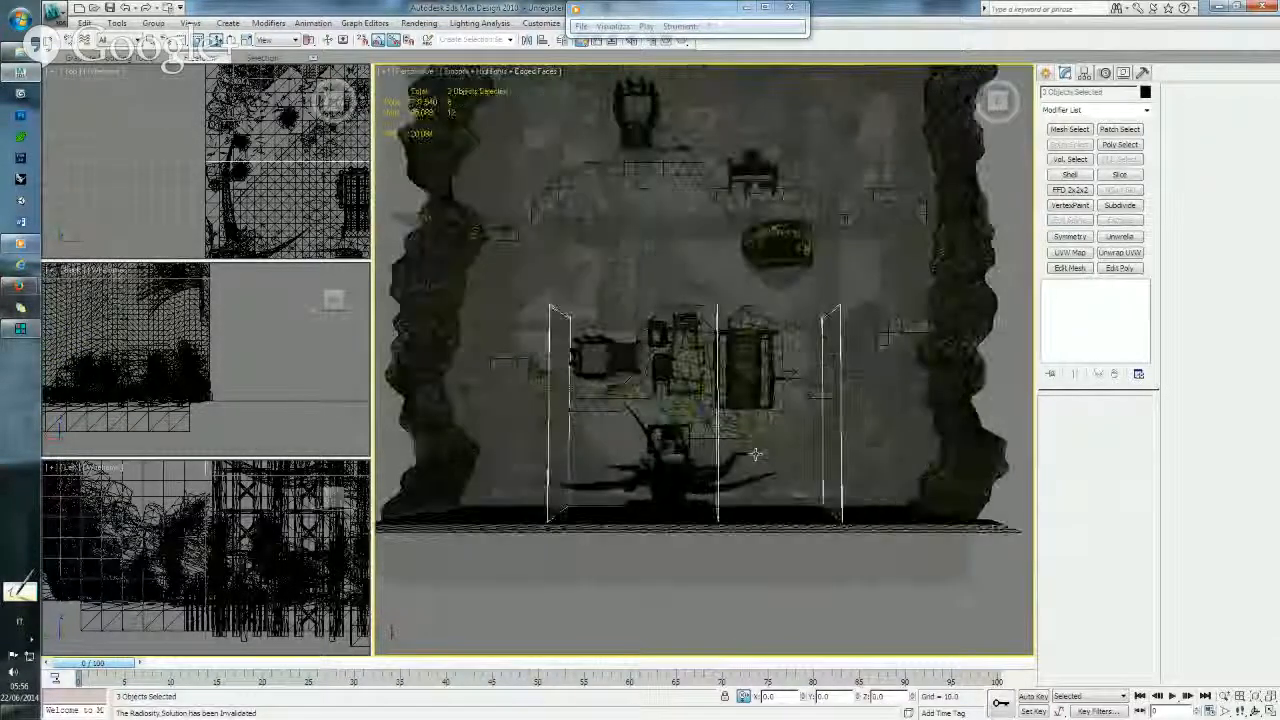
pyautogui.keyDown('alt'); pyautogui.moveTo(734, 466); pyautogui.dragTo(760, 425, button='middle'); pyautogui.keyUp('alt')
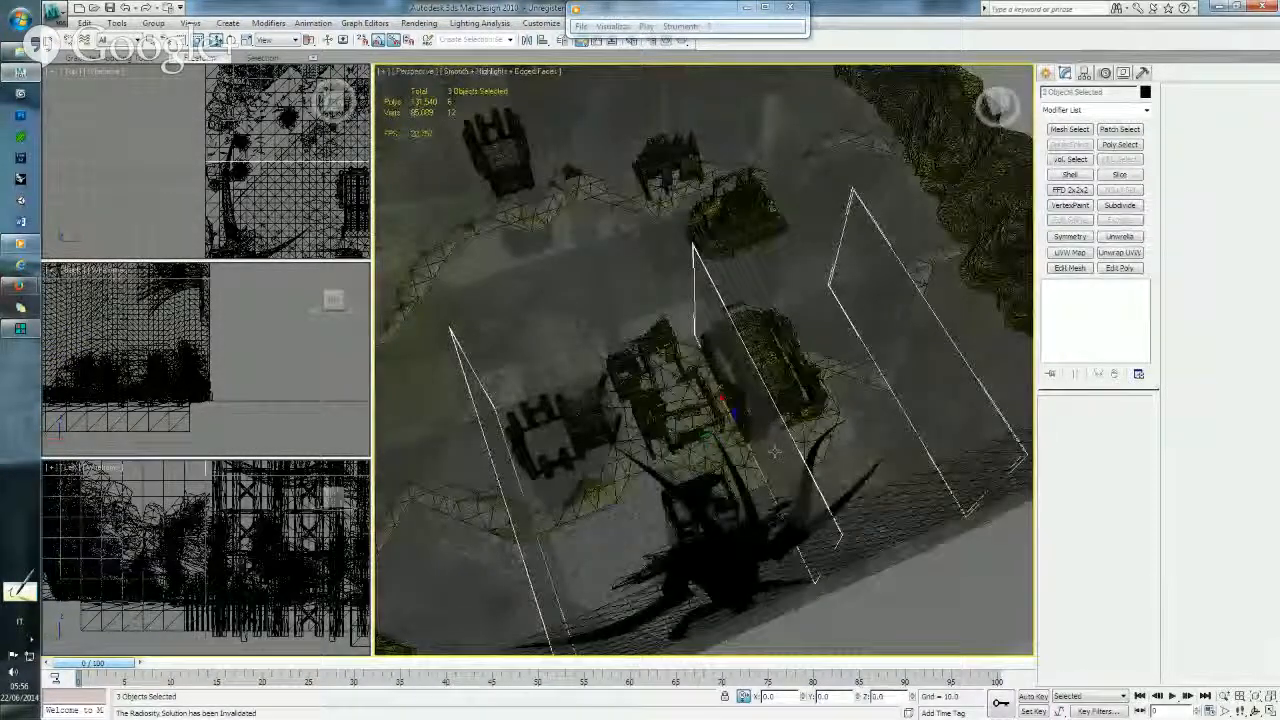
pyautogui.click(776, 451)
pyautogui.click(781, 438)
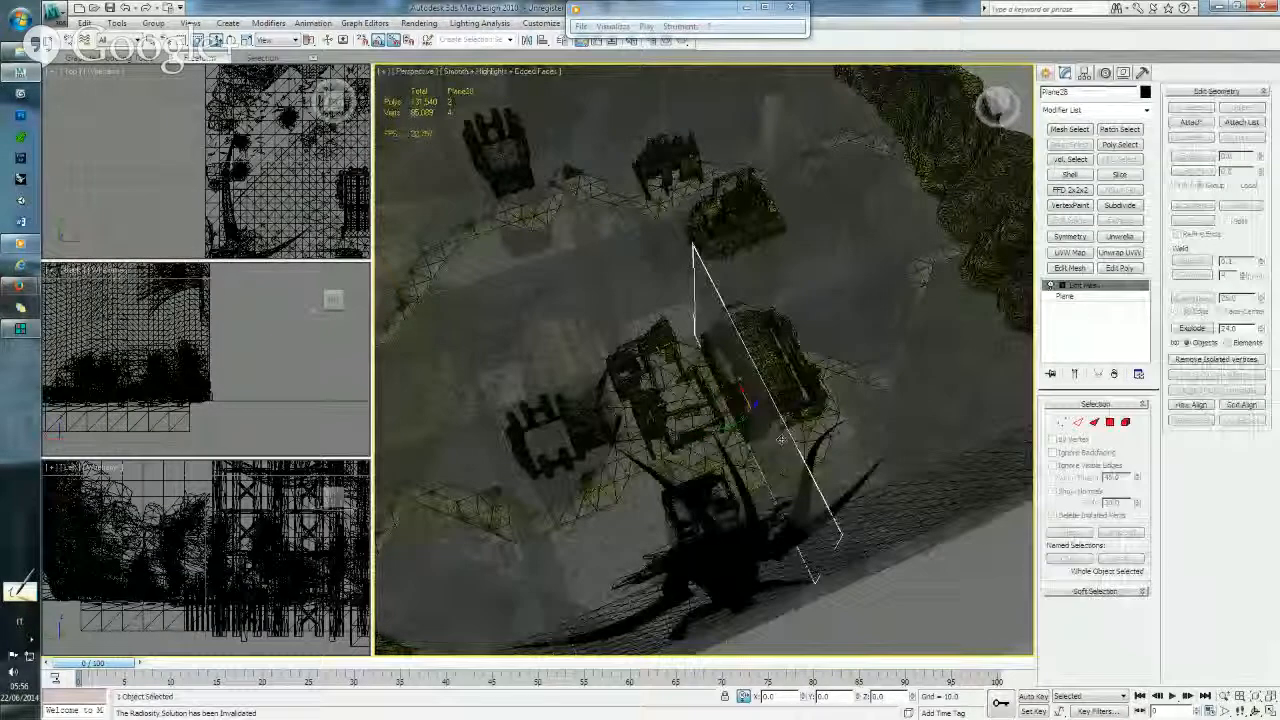
pyautogui.keyDown('alt'); pyautogui.moveTo(780, 436); pyautogui.dragTo(758, 460, button='middle'); pyautogui.keyUp('alt')
pyautogui.scroll(-3, 758, 460)
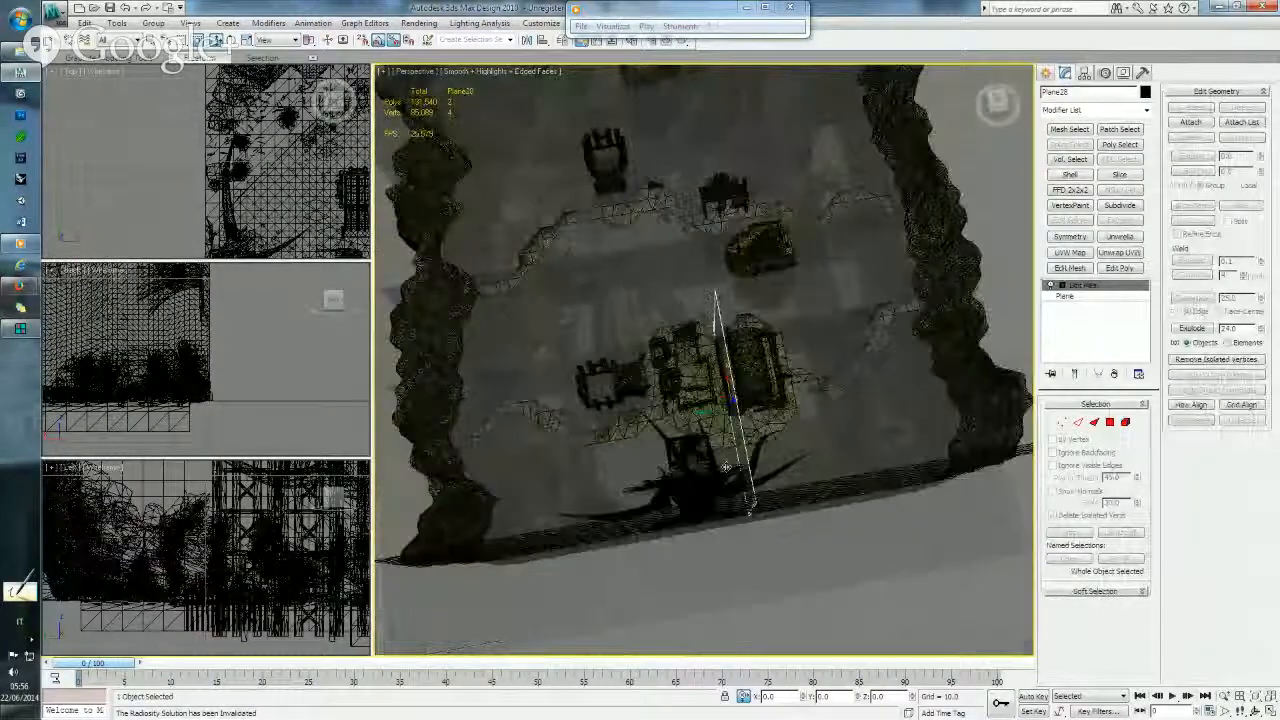
pyautogui.press('z')
# - Reselect all three raised planes around the tentacled tree, compare their positions with the buildings from above, and save the scene
pyautogui.keyDown('alt'); pyautogui.moveTo(580, 438); pyautogui.dragTo(709, 417, button='middle'); pyautogui.keyUp('alt')
pyautogui.scroll(-6, 255, 210)
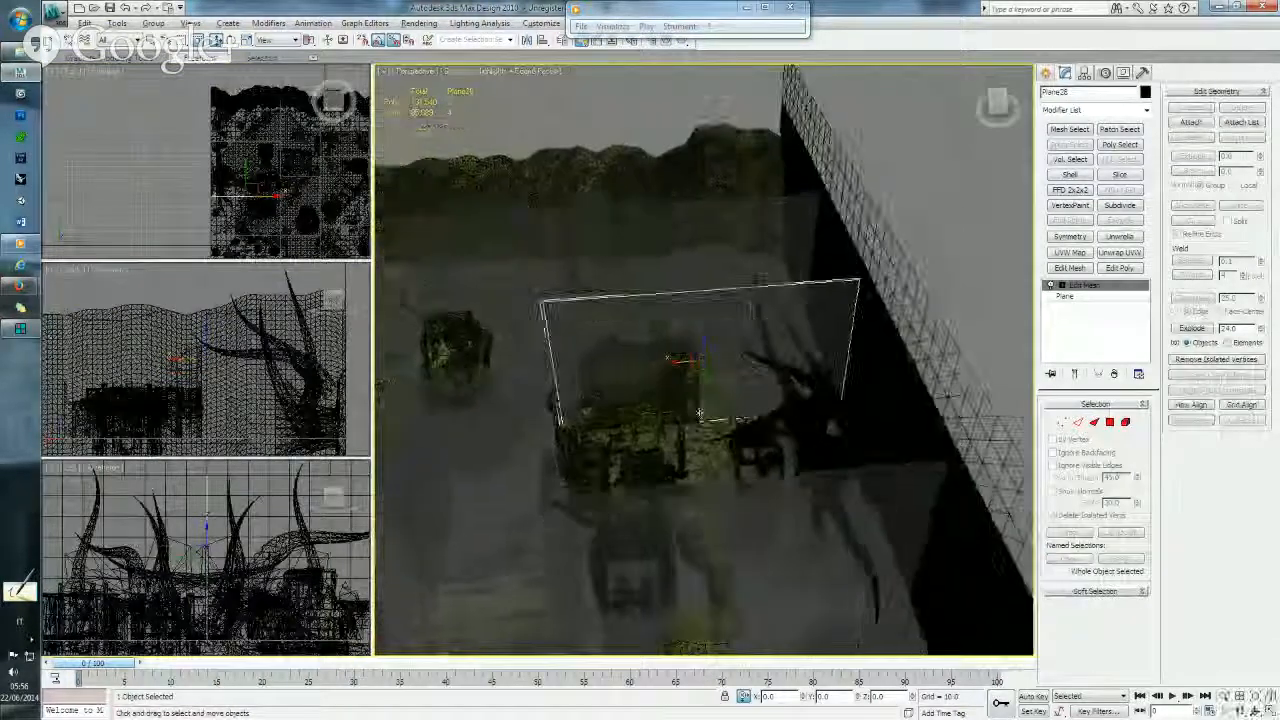
pyautogui.keyDown('ctrl'); pyautogui.click(829, 481); pyautogui.keyUp('ctrl')
pyautogui.keyDown('alt'); pyautogui.moveTo(829, 481); pyautogui.dragTo(565, 272, button='middle'); pyautogui.keyUp('alt')
pyautogui.keyDown('ctrl'); pyautogui.click(786, 238); pyautogui.keyUp('ctrl')
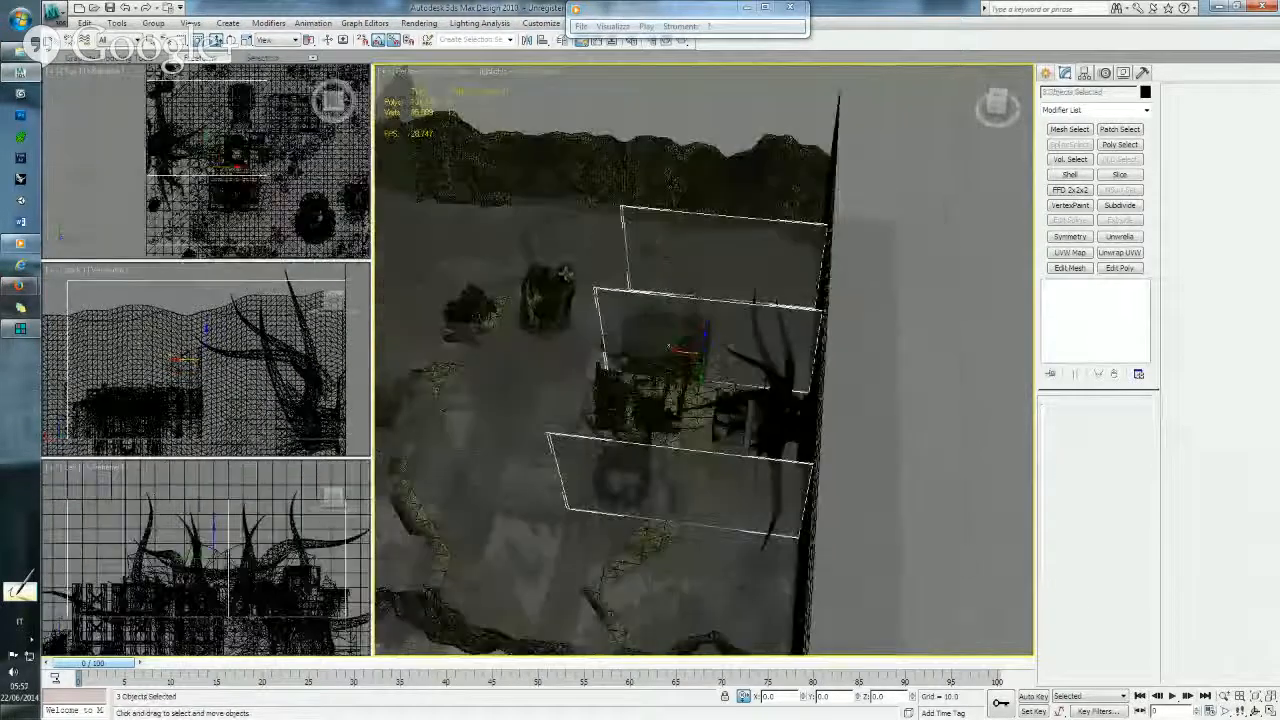
pyautogui.scroll(5, 135, 190)
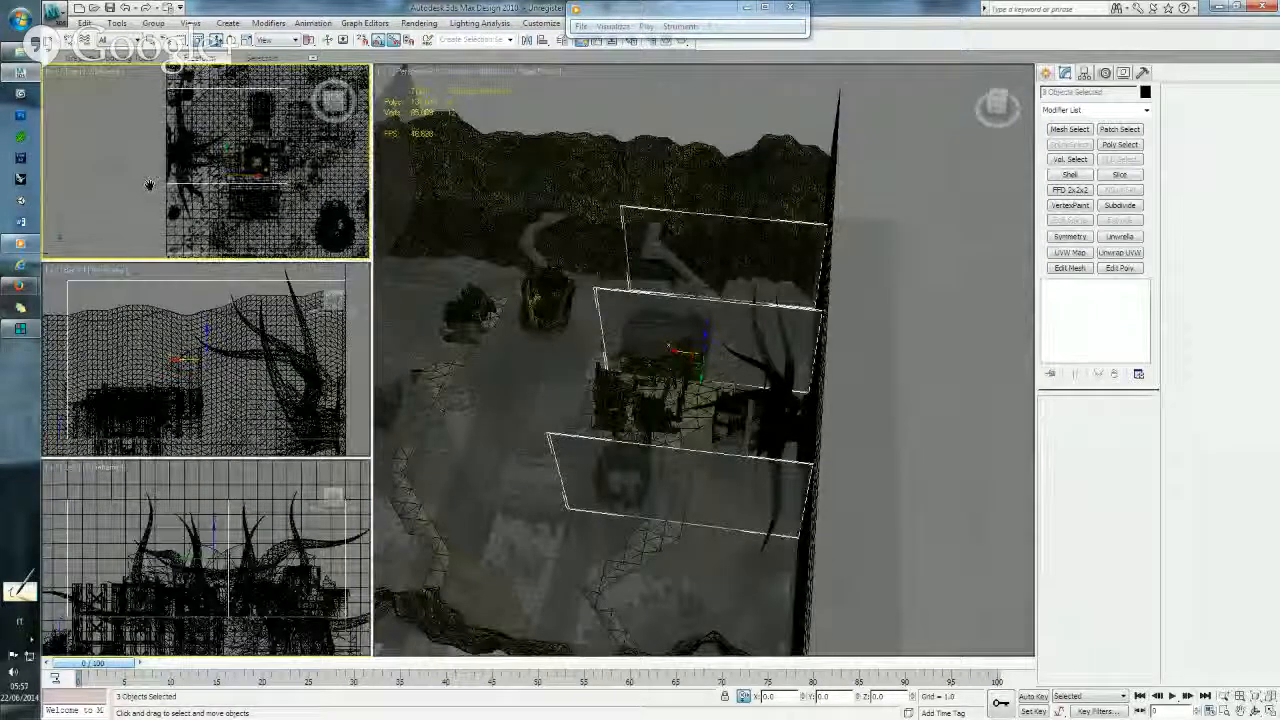
pyautogui.moveTo(149, 185); pyautogui.dragTo(149, 168, button='middle')
pyautogui.keyDown('alt'); pyautogui.moveTo(790, 310); pyautogui.dragTo(646, 364, button='middle'); pyautogui.keyUp('alt')
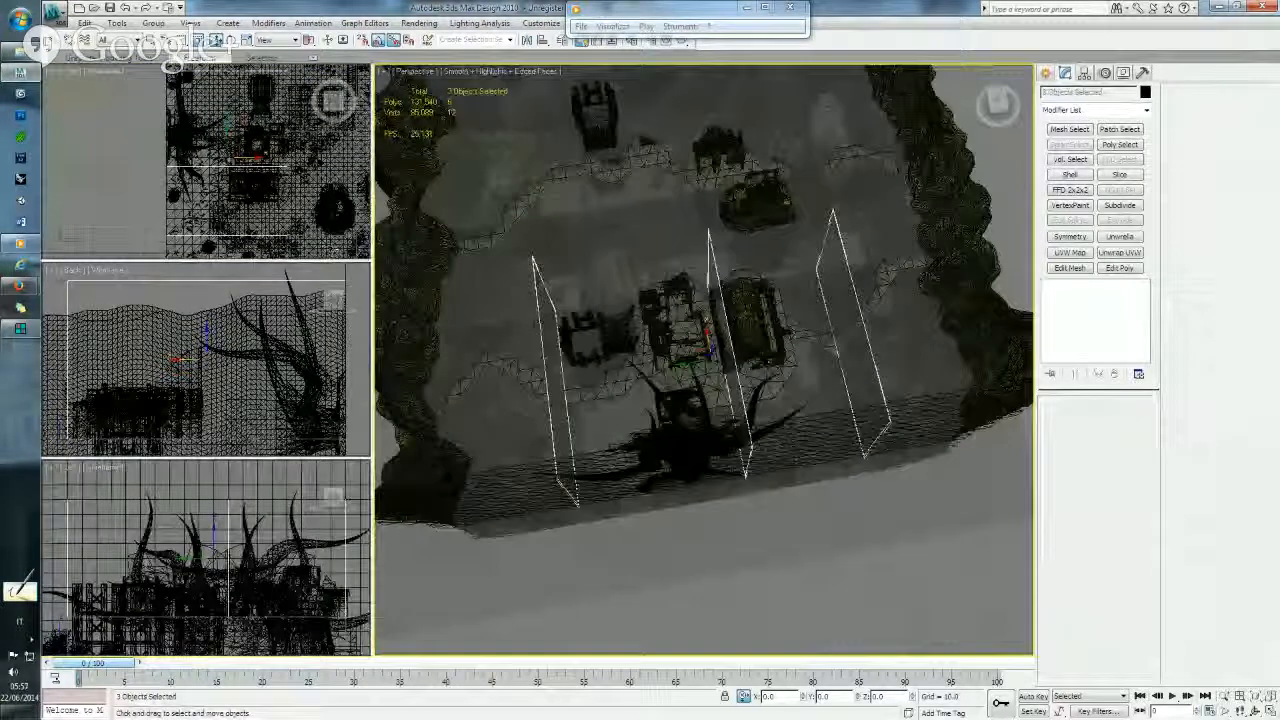
pyautogui.moveTo(178, 199); pyautogui.dragTo(185, 197, button='middle')
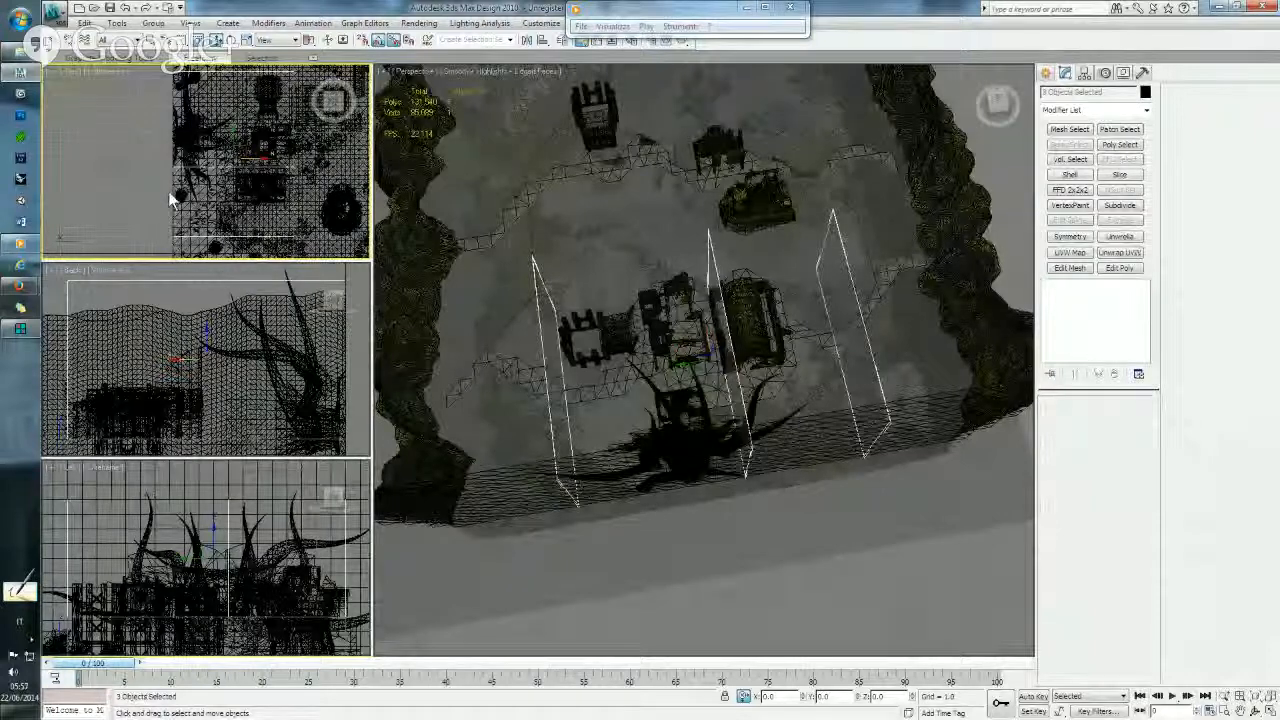
pyautogui.moveTo(167, 175); pyautogui.dragTo(166, 217, button='middle')
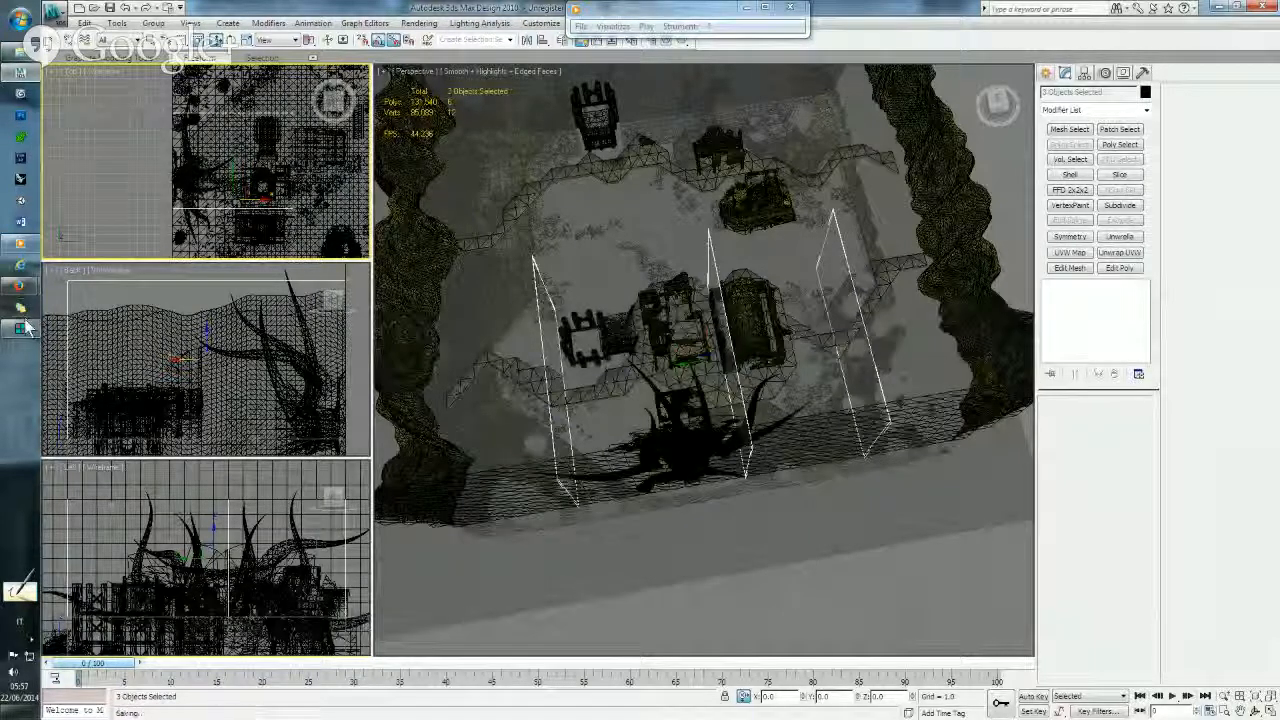
# - Consult the room grid in the NG Room Edit window, then return to the 3ds Max scene
pyautogui.click(20, 243)
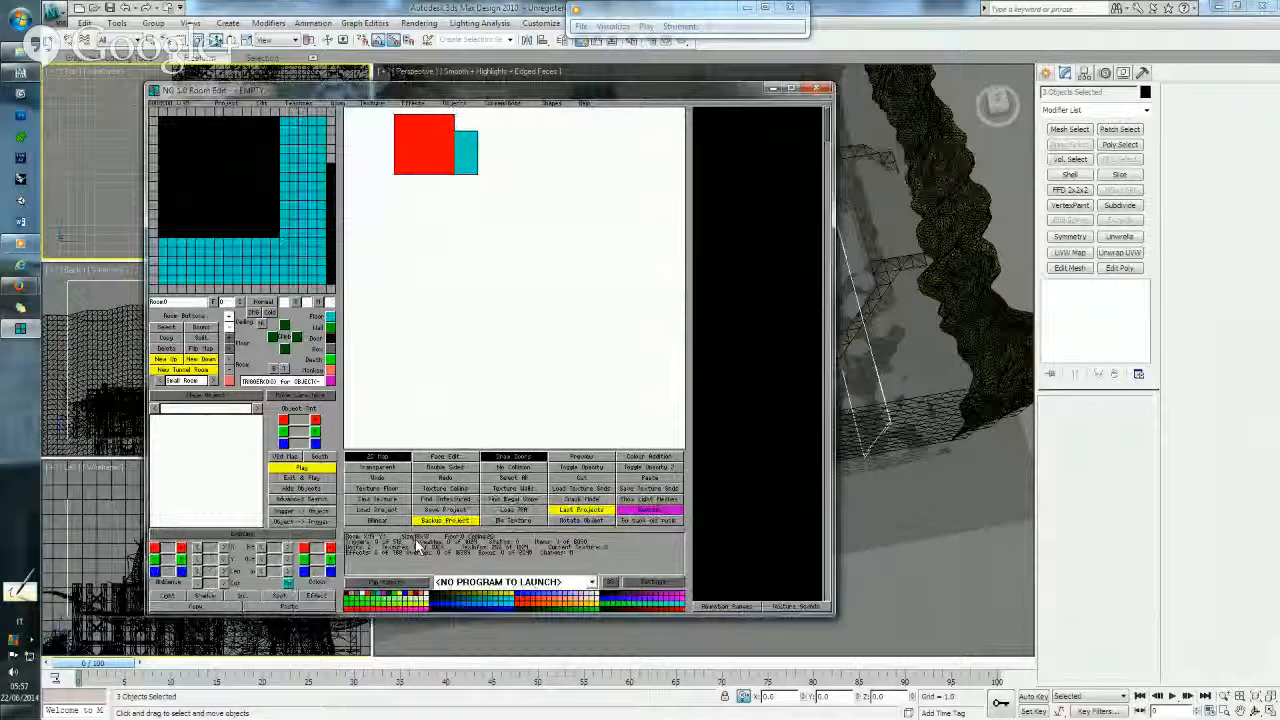
pyautogui.click(489, 8)
# - Delete the middle raised plane between the mossy houses and the large hall
pyautogui.moveTo(757, 382)
pyautogui.keyDown('alt'); pyautogui.mouseDown(button='middle')
pyautogui.moveTo(789, 397)
pyautogui.moveTo(763, 390)
pyautogui.mouseUp(button='middle'); pyautogui.keyUp('alt')
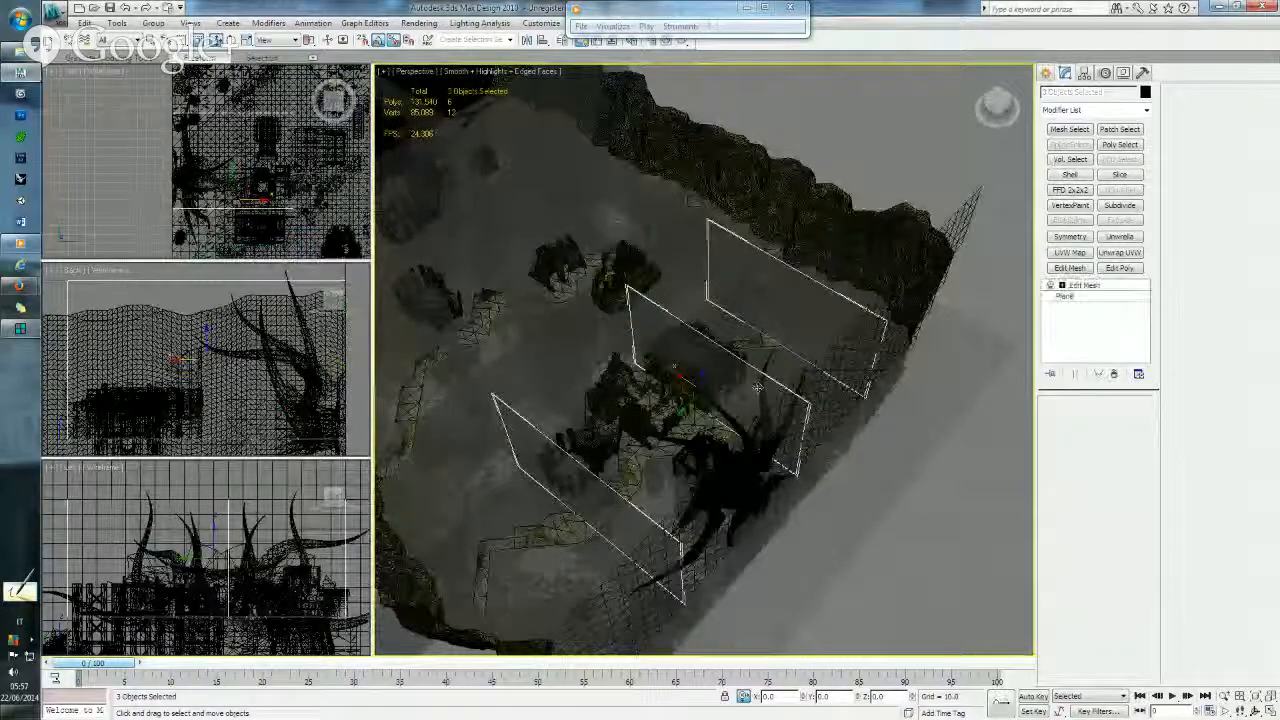
pyautogui.click(760, 389)
pyautogui.press('Delete')
# - Move the raised plane on the outer side of the large hall along Y, closer to the hall, and save the scene
pyautogui.keyDown('alt'); pyautogui.moveTo(696, 370); pyautogui.dragTo(717, 445, button='middle'); pyautogui.keyUp('alt')
pyautogui.click(822, 318)
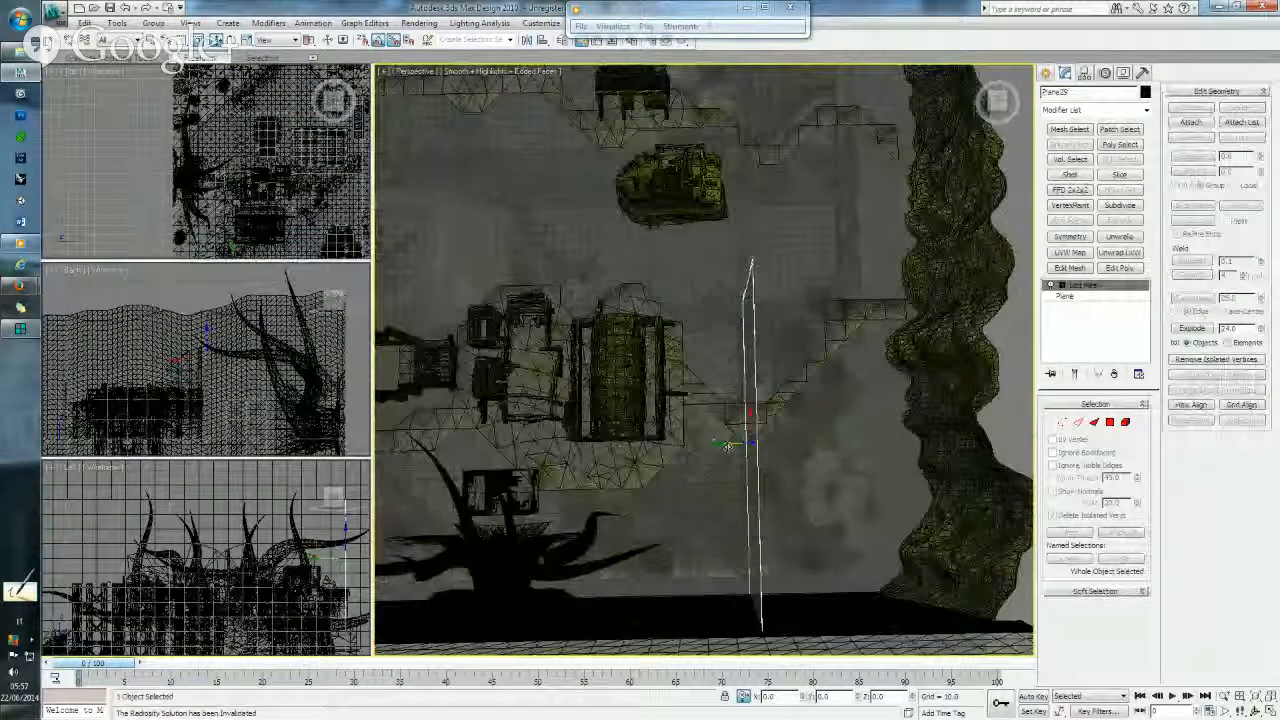
pyautogui.click(822, 697)
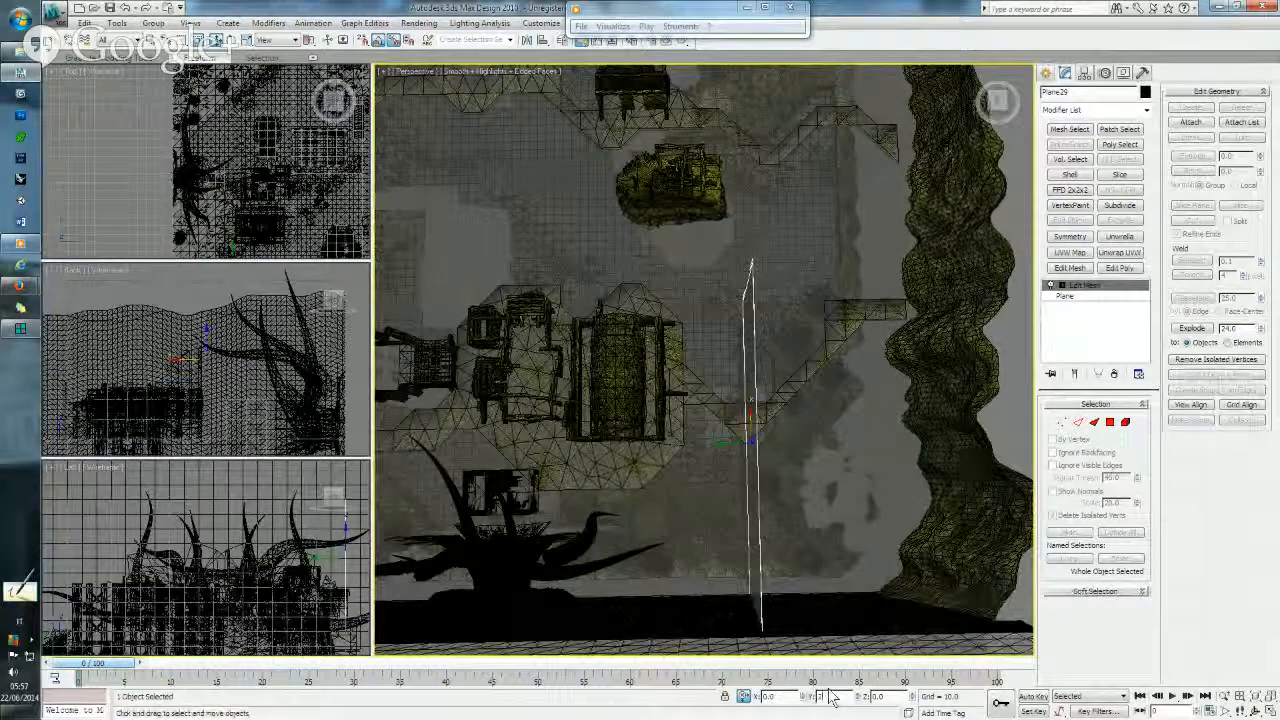
pyautogui.press('Return')
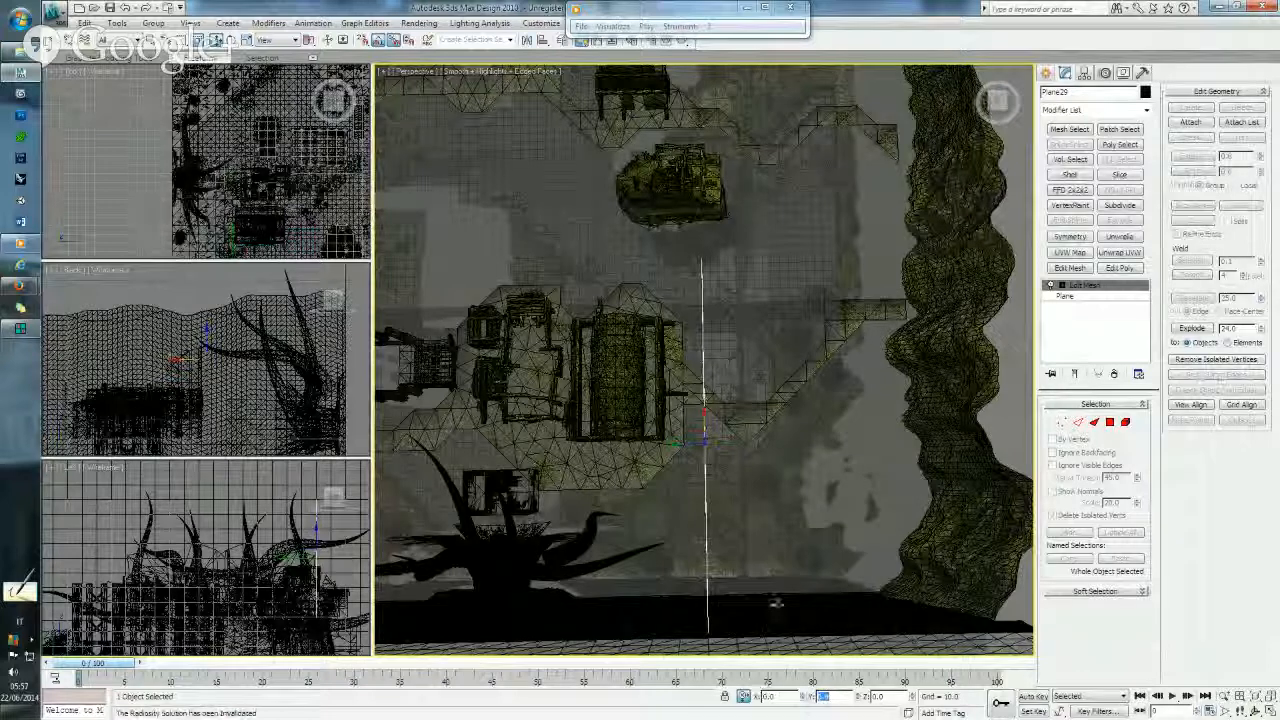
pyautogui.scroll(-6, 712, 455)
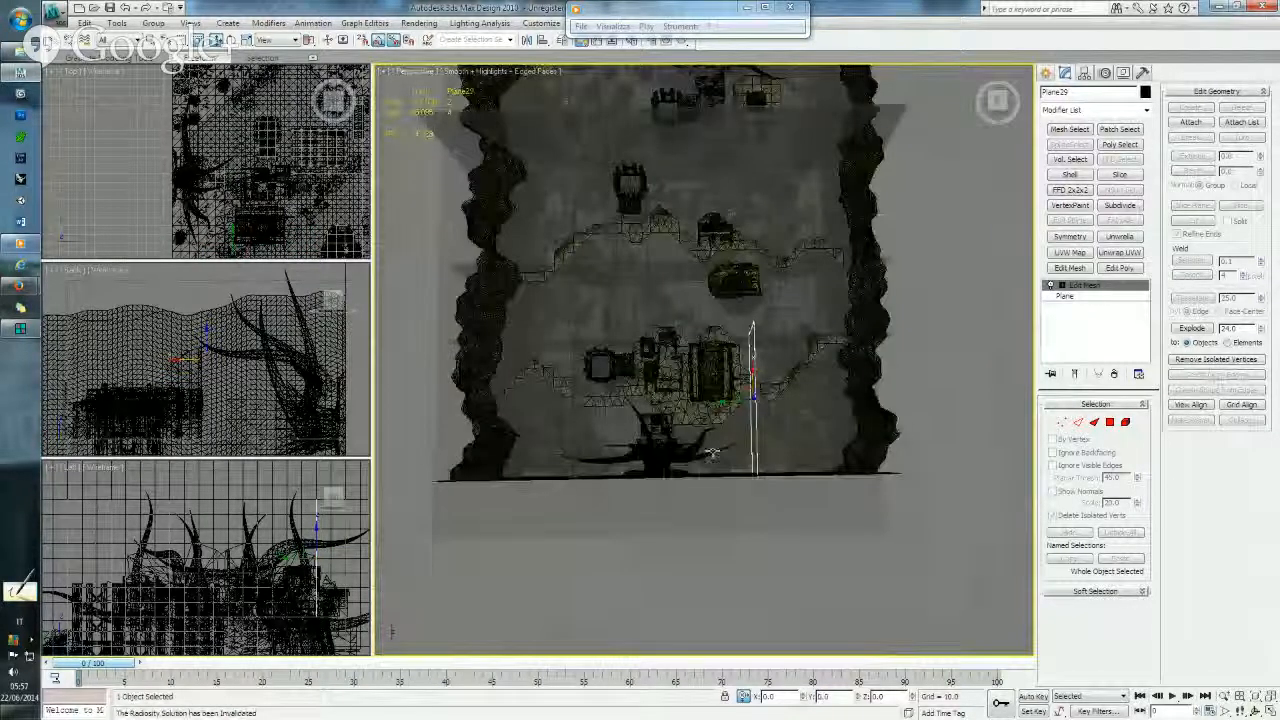
pyautogui.keyDown('alt'); pyautogui.moveTo(650, 449); pyautogui.dragTo(748, 370, button='middle'); pyautogui.keyUp('alt')
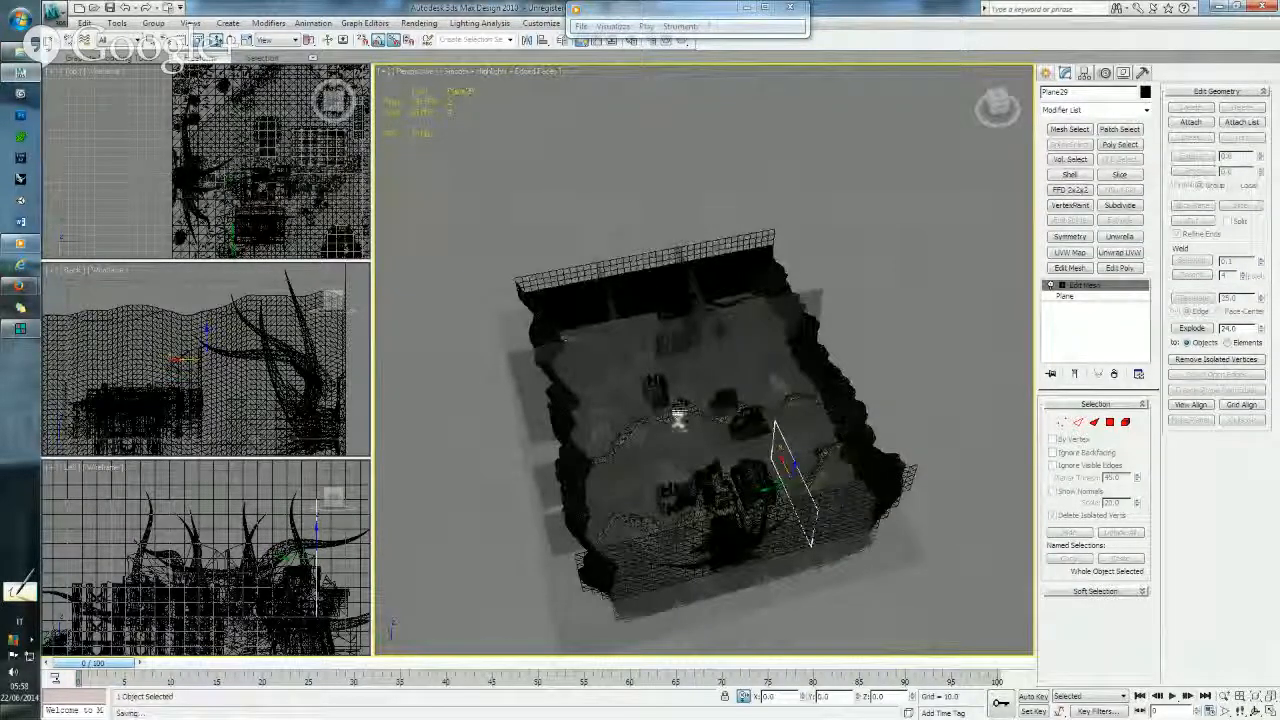
pyautogui.keyDown('alt'); pyautogui.moveTo(662, 407); pyautogui.dragTo(668, 388, button='middle'); pyautogui.keyUp('alt')
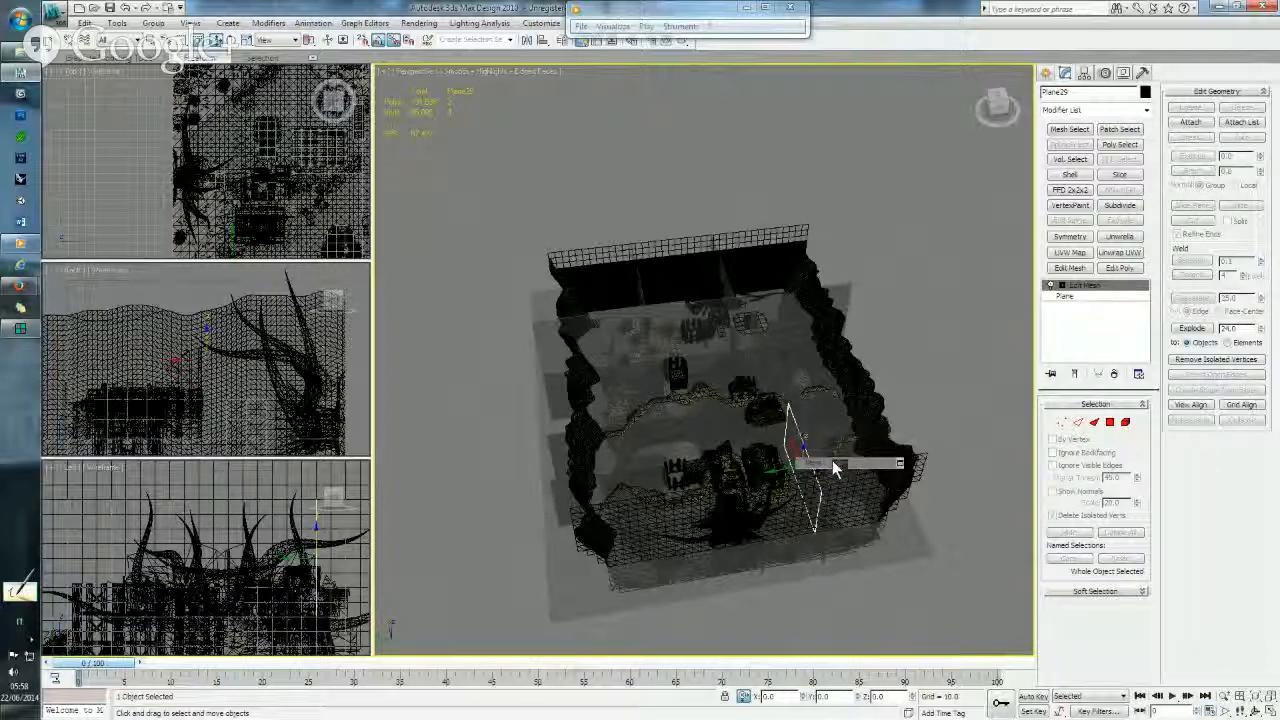
pyautogui.click(90, 26)
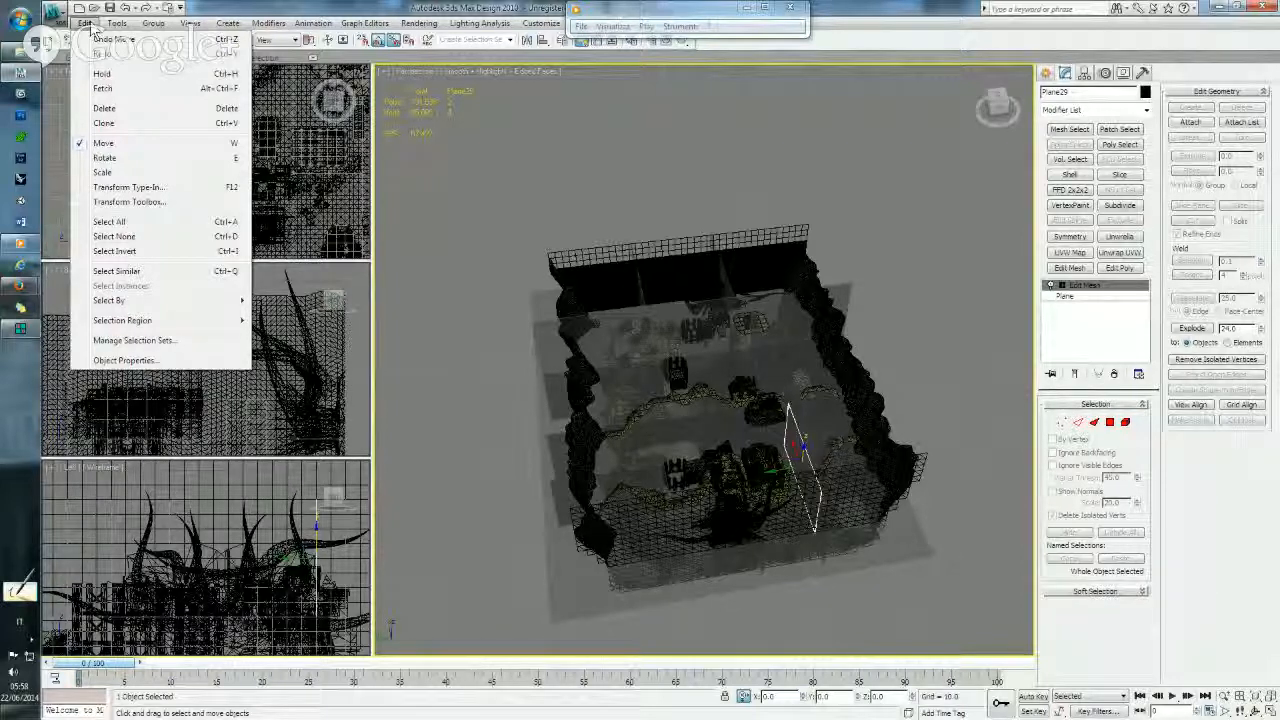
pyautogui.click(141, 270)
# - Select the outer divider plane running through the end wall by the tentacled tree, together with all similar planes
pyautogui.keyDown('alt'); pyautogui.moveTo(709, 385); pyautogui.dragTo(571, 302, button='middle'); pyautogui.keyUp('alt')
pyautogui.click(536, 317)
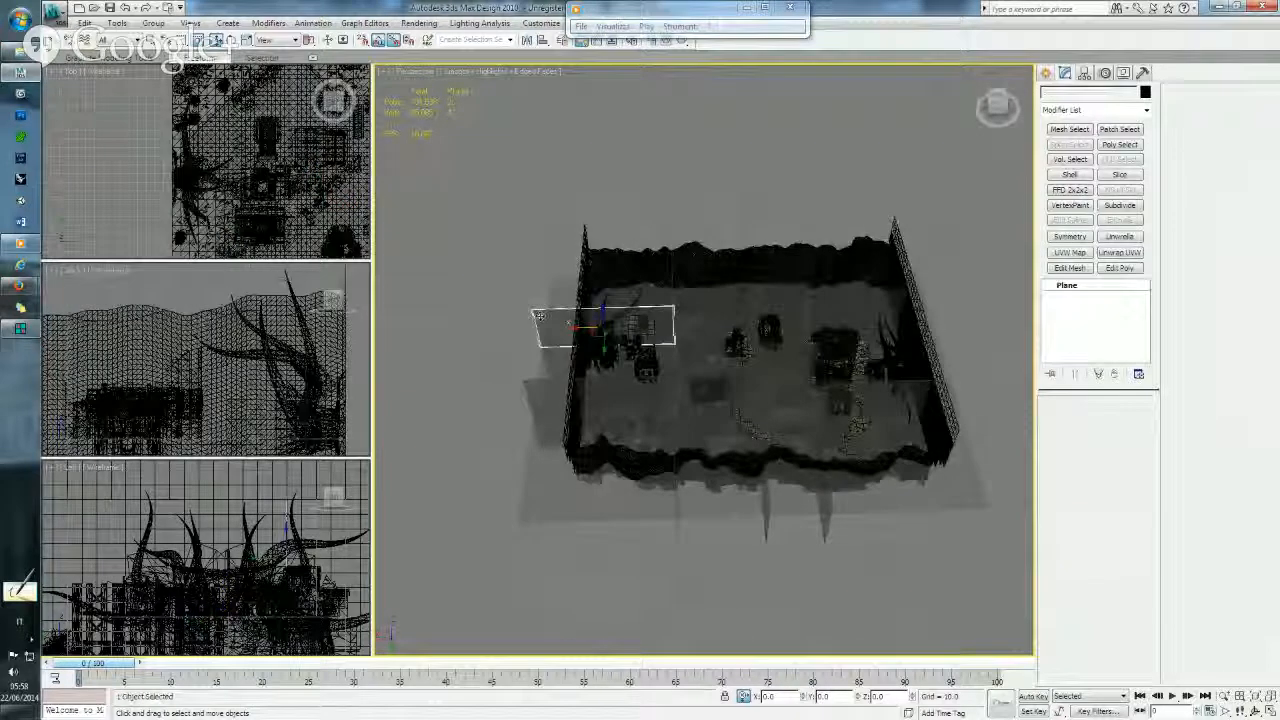
pyautogui.click(85, 24)
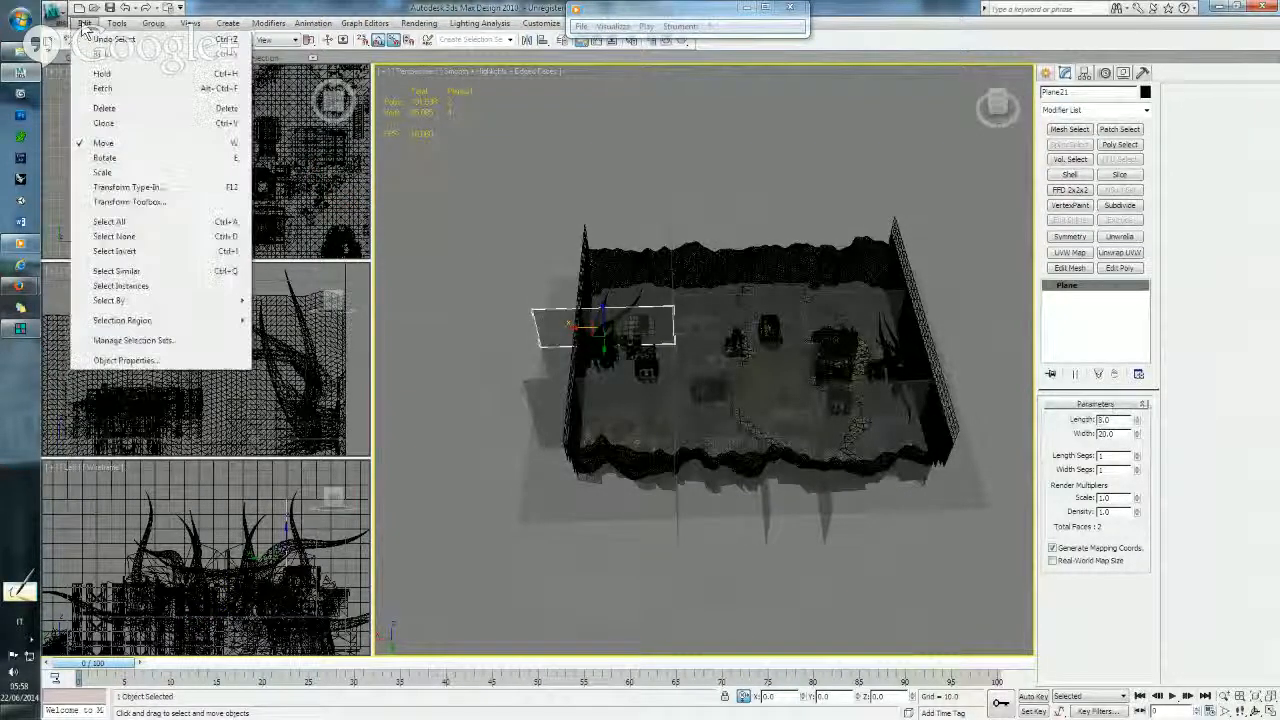
pyautogui.click(134, 271)
pyautogui.keyDown('alt'); pyautogui.moveTo(695, 320); pyautogui.dragTo(697, 373, button='middle'); pyautogui.keyUp('alt')
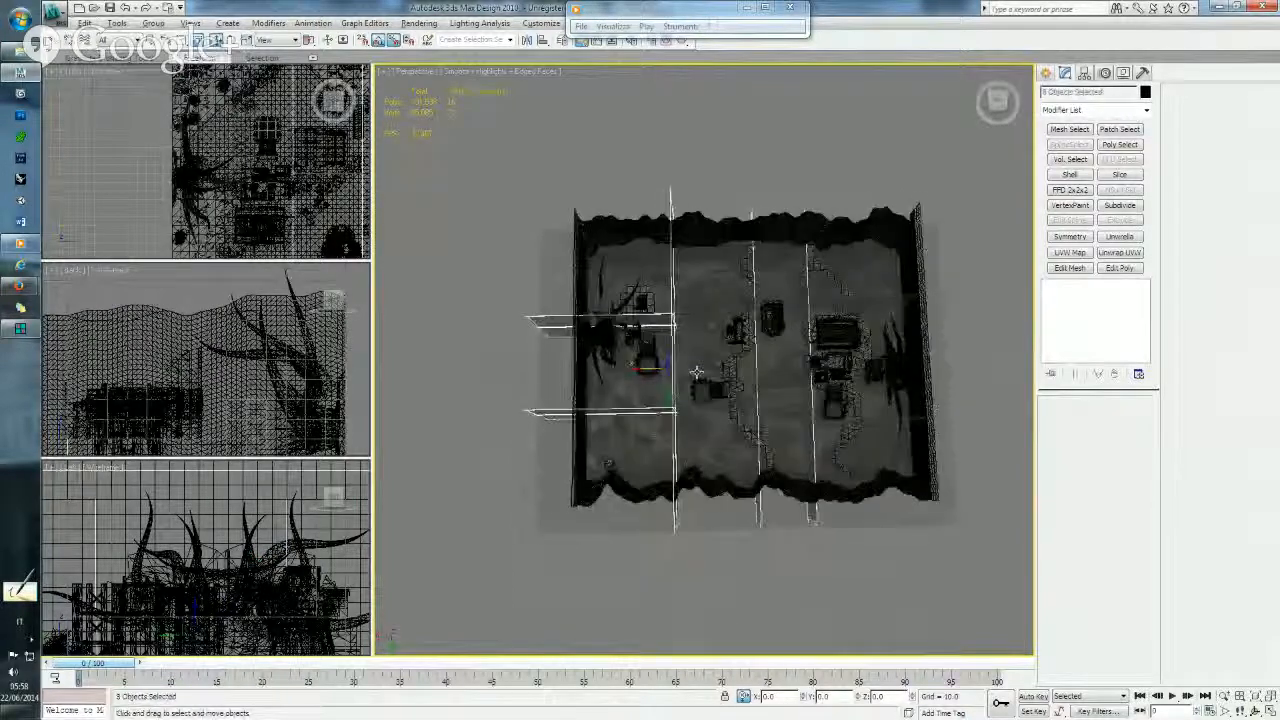
# - Apply Edit Mesh to the selected planes and shift their end vertices beyond one long rocky wall inward along Y
pyautogui.click(1069, 268)
pyautogui.keyDown('alt'); pyautogui.moveTo(780, 261); pyautogui.dragTo(778, 287, button='middle'); pyautogui.keyUp('alt')
pyautogui.click(1062, 422)
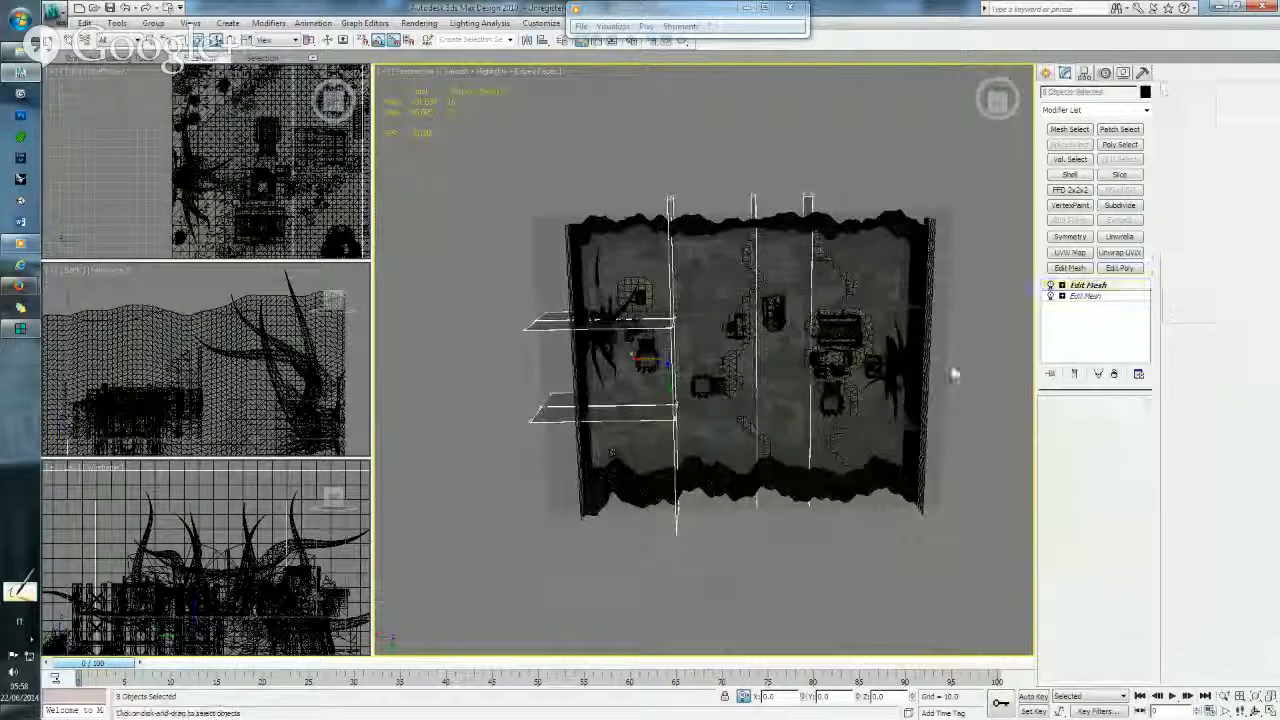
pyautogui.moveTo(795, 205); pyautogui.dragTo(765, 328, button='middle')
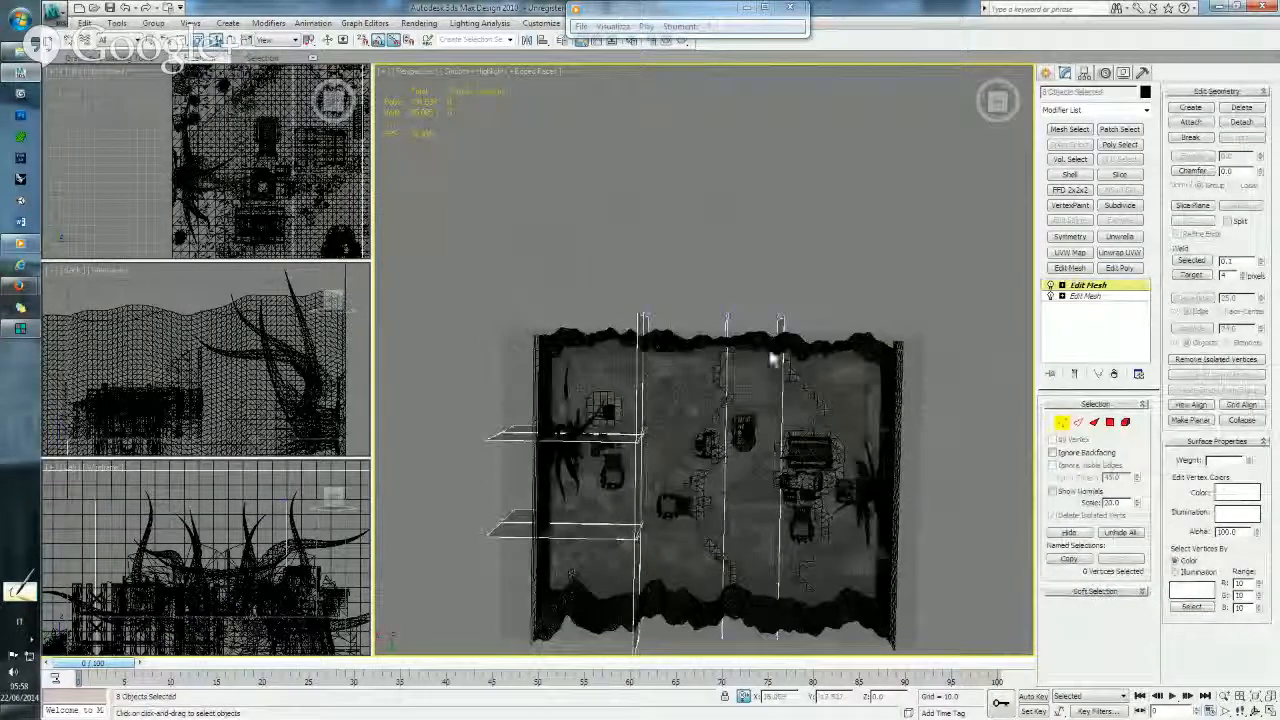
pyautogui.moveTo(580, 292); pyautogui.dragTo(884, 342)
pyautogui.scroll(2, 690, 308)
pyautogui.keyDown('alt'); pyautogui.moveTo(690, 308); pyautogui.dragTo(728, 338, button='middle'); pyautogui.keyUp('alt')
pyautogui.scroll(2, 728, 338)
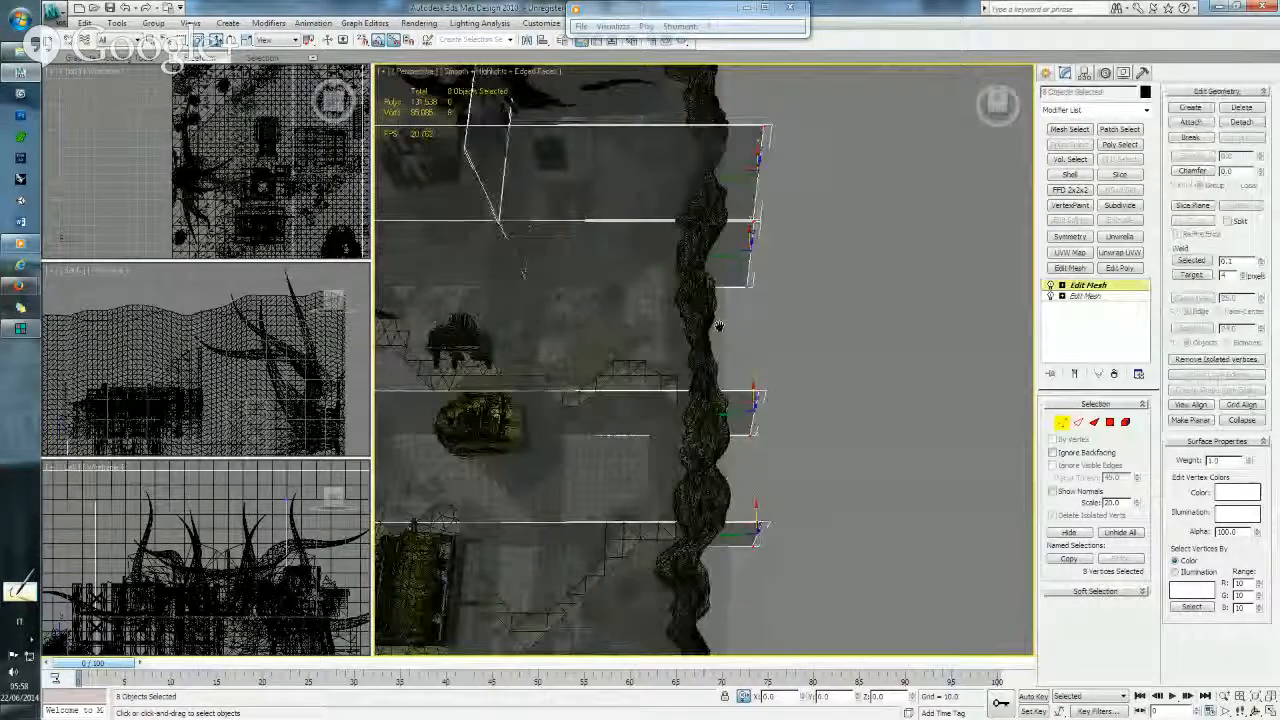
pyautogui.keyDown('alt'); pyautogui.moveTo(746, 391); pyautogui.dragTo(755, 462, button='middle'); pyautogui.keyUp('alt')
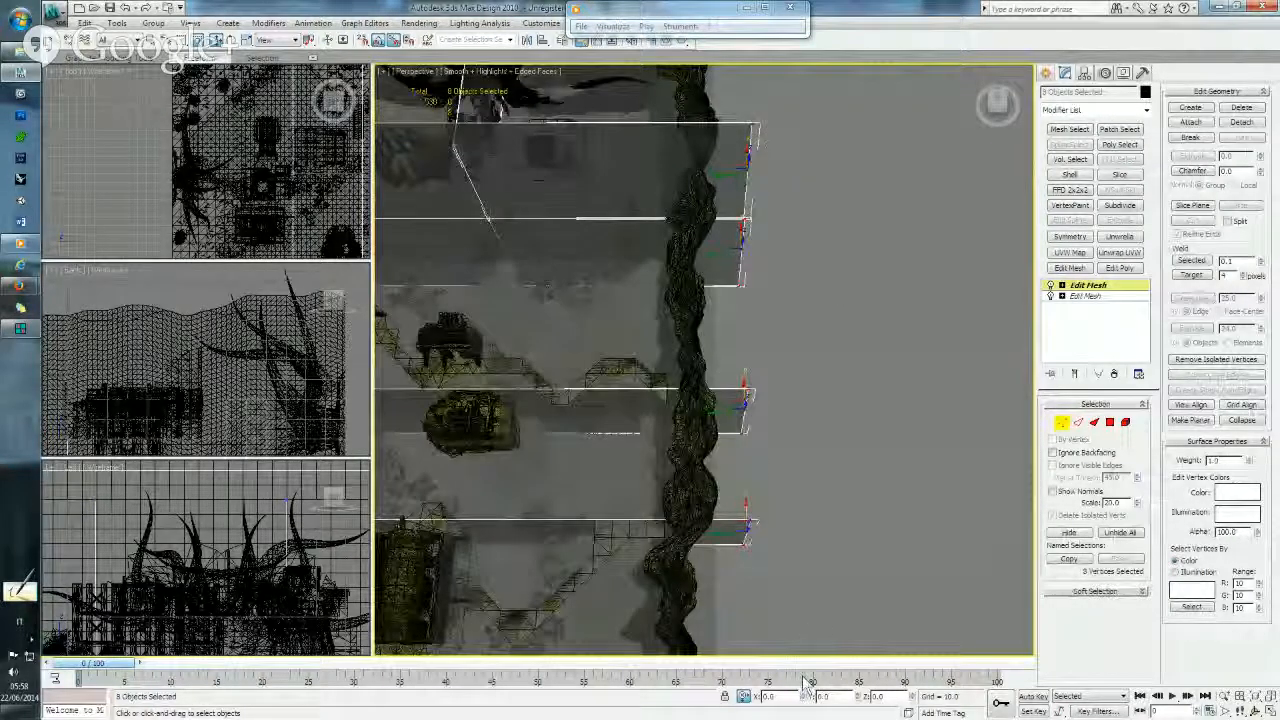
pyautogui.doubleClick(826, 697)
pyautogui.press('Return')
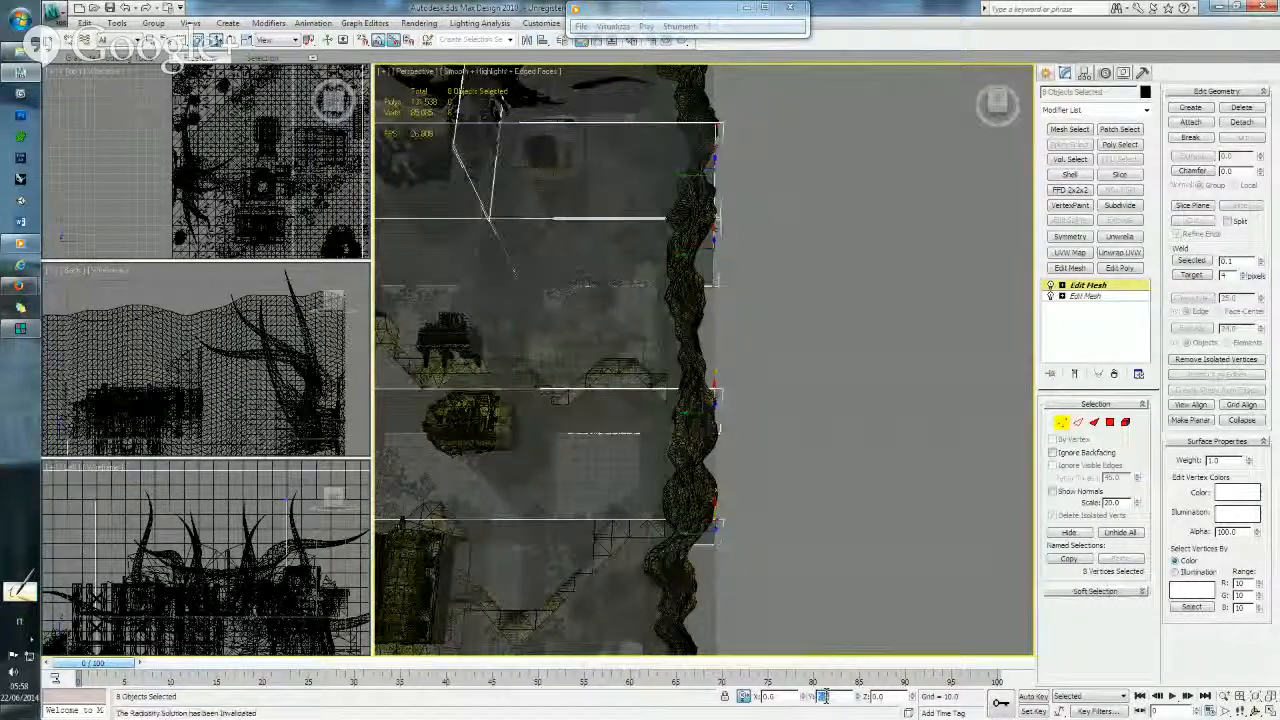
# - Select the plane vertices beyond the opposite rocky wall and offset them inward along Y by 10, twice
pyautogui.scroll(-8, 753, 386)
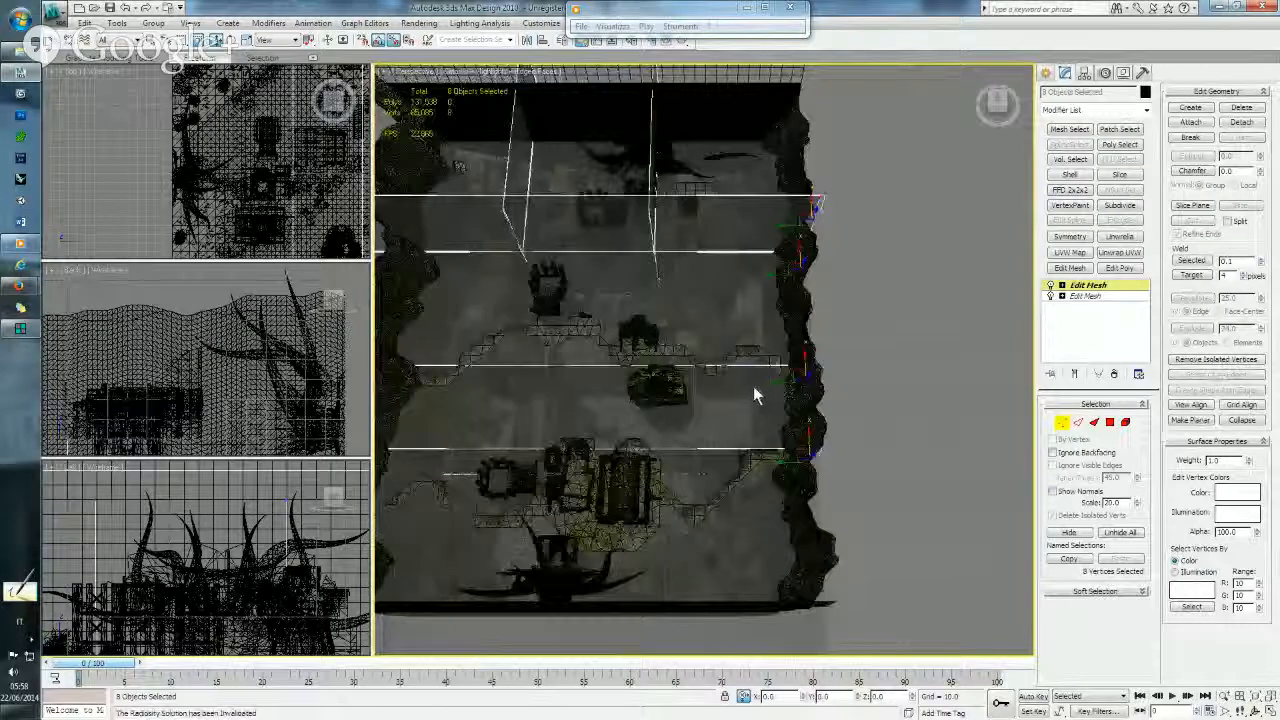
pyautogui.moveTo(625, 380); pyautogui.dragTo(897, 403, button='middle')
pyautogui.scroll(3, 892, 402)
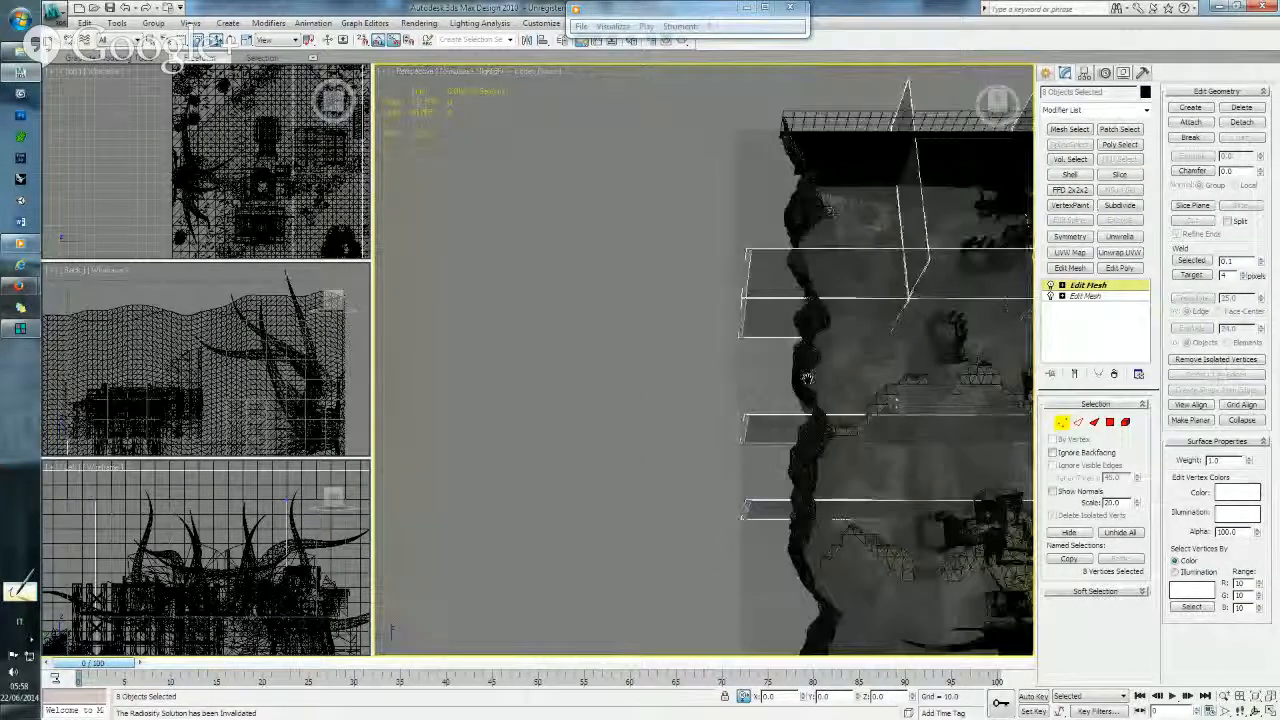
pyautogui.moveTo(808, 377); pyautogui.dragTo(680, 390, button='middle')
pyautogui.moveTo(578, 255); pyautogui.dragTo(680, 560)
pyautogui.moveTo(693, 497); pyautogui.dragTo(770, 477, button='middle')
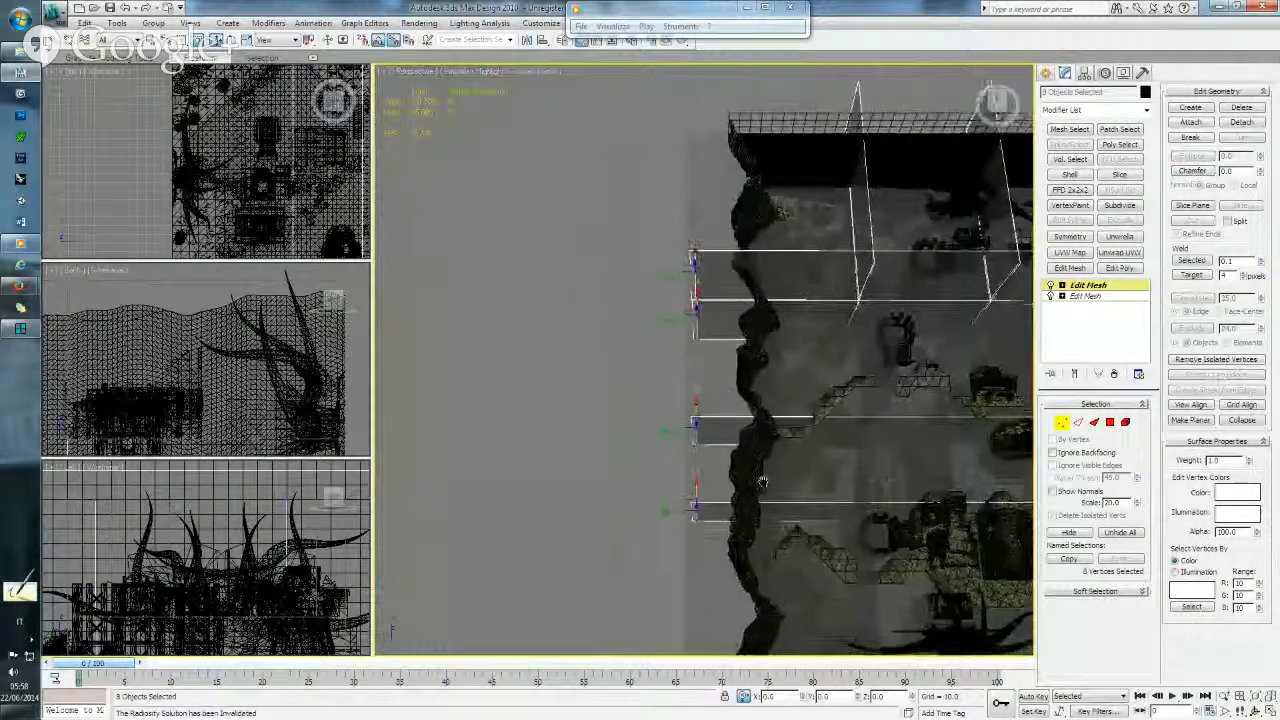
pyautogui.doubleClick(820, 696)
pyautogui.write('10')
pyautogui.press('Return')
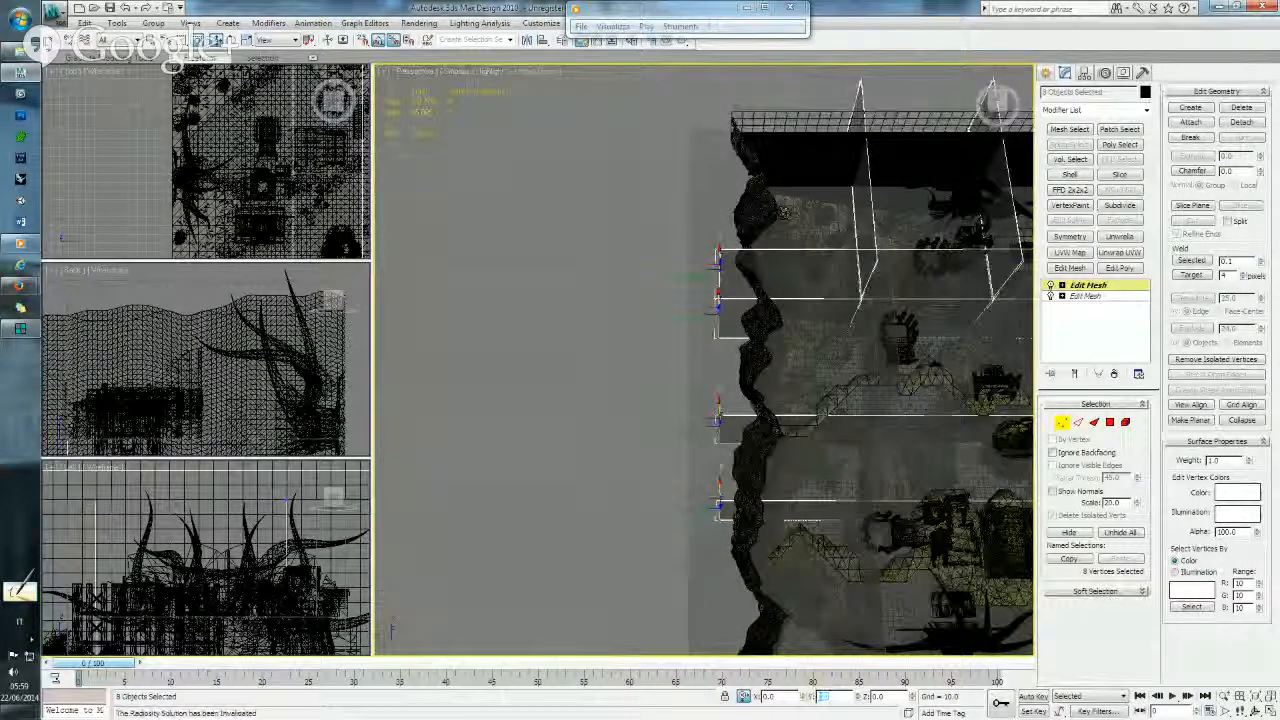
pyautogui.write('10')
pyautogui.press('Return')
# - Save the scene, then shift the plane end vertices sticking out past the tree's end wall inward along X and finish vertex editing
pyautogui.keyDown('alt'); pyautogui.moveTo(855, 487); pyautogui.dragTo(720, 409, button='middle'); pyautogui.keyUp('alt')
pyautogui.moveTo(708, 441); pyautogui.dragTo(724, 503)
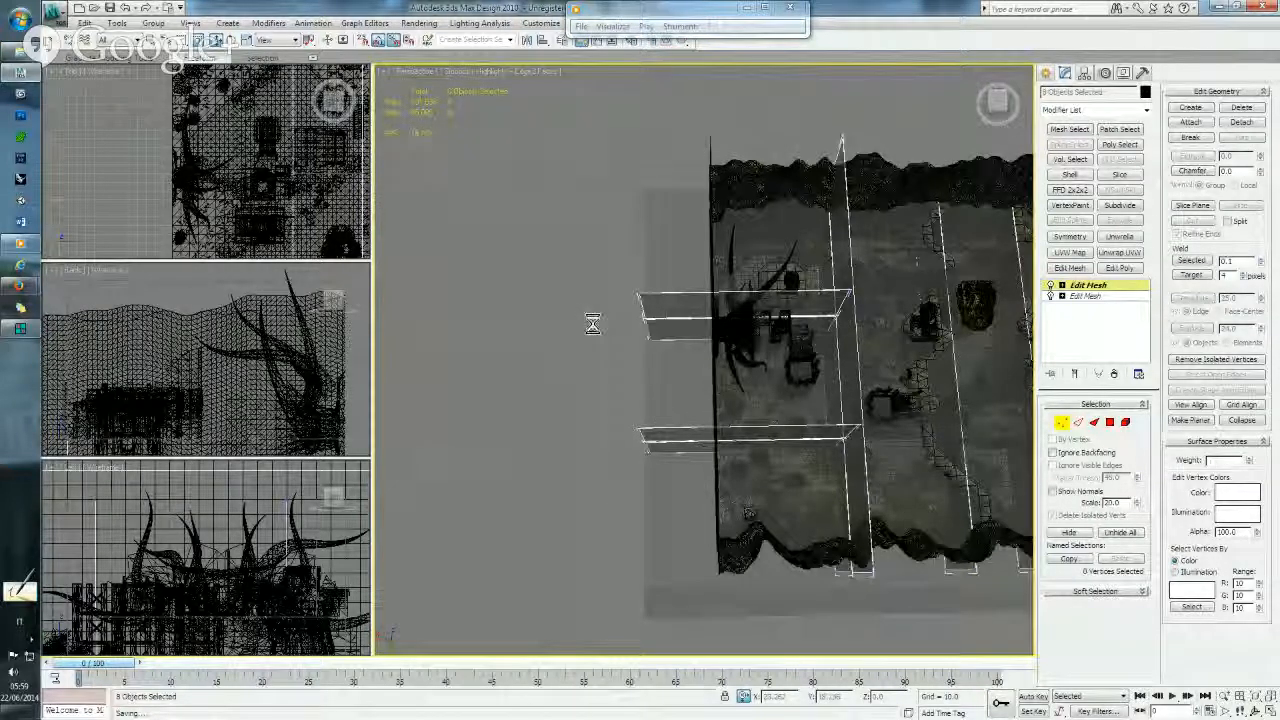
pyautogui.click(766, 697)
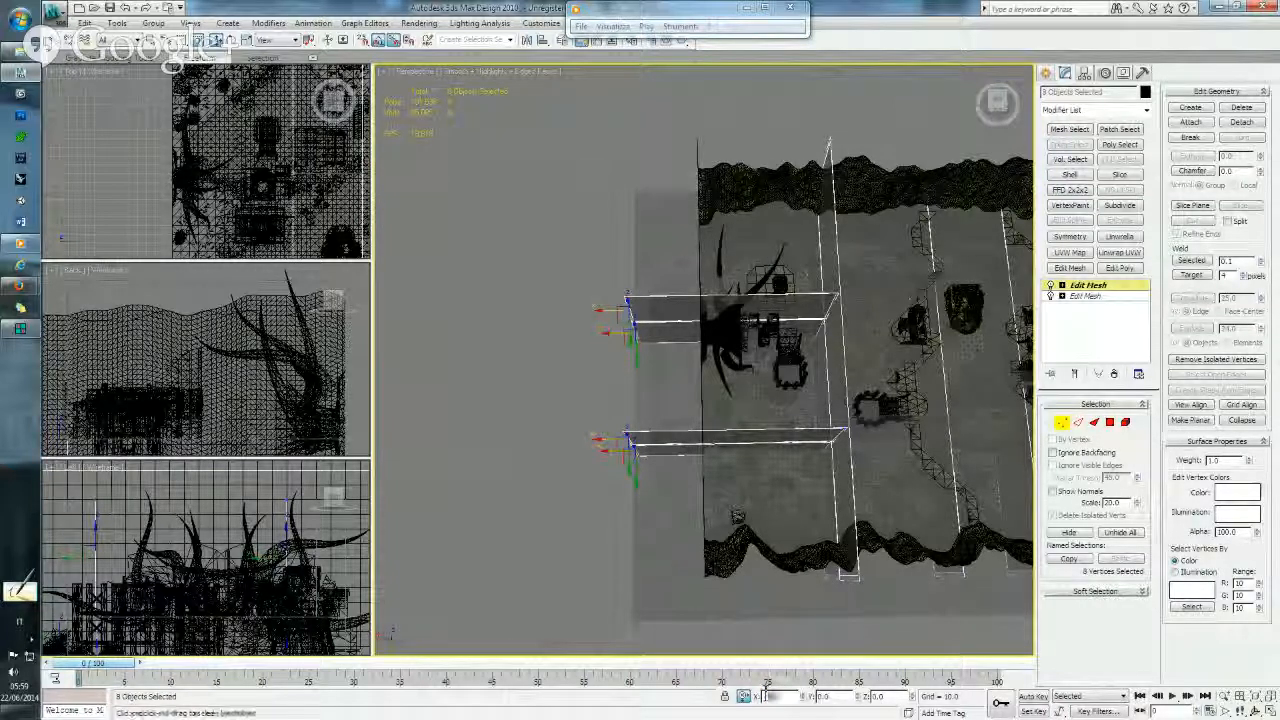
pyautogui.press('Return')
pyautogui.press('Return')
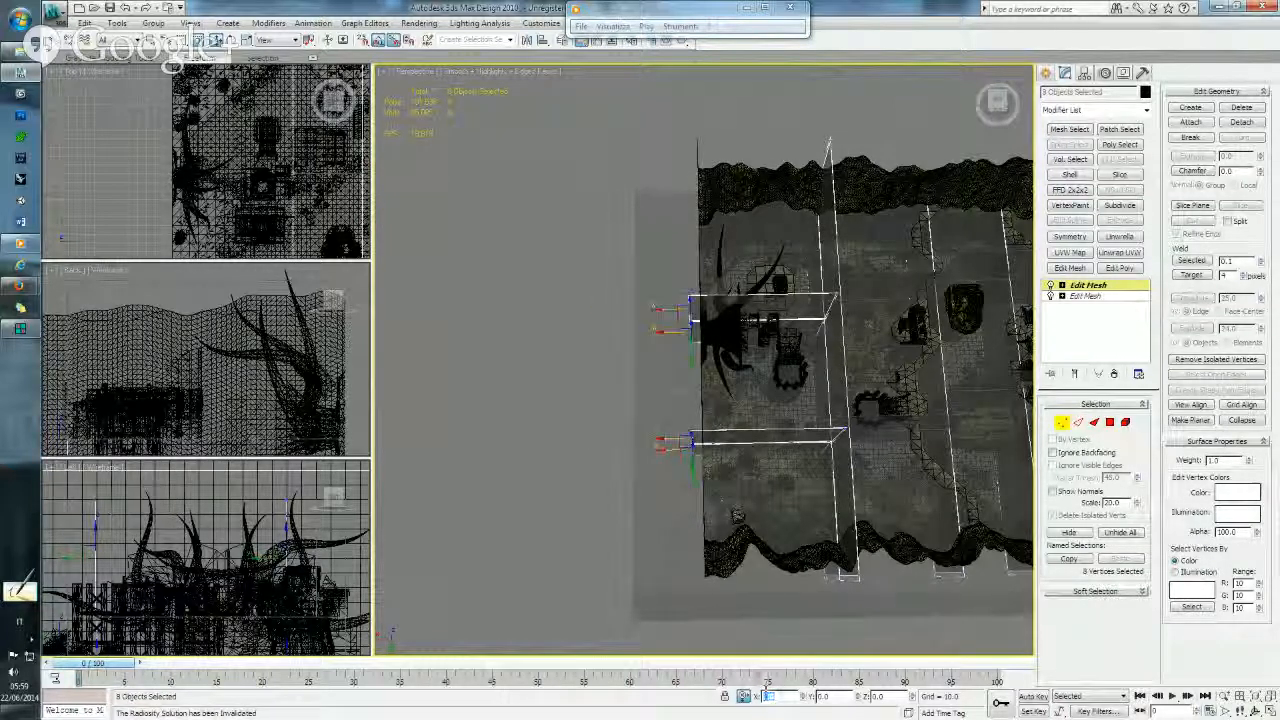
pyautogui.press('Return')
pyautogui.moveTo(887, 357); pyautogui.dragTo(755, 330, button='middle')
pyautogui.moveTo(604, 332); pyautogui.dragTo(710, 323, button='middle')
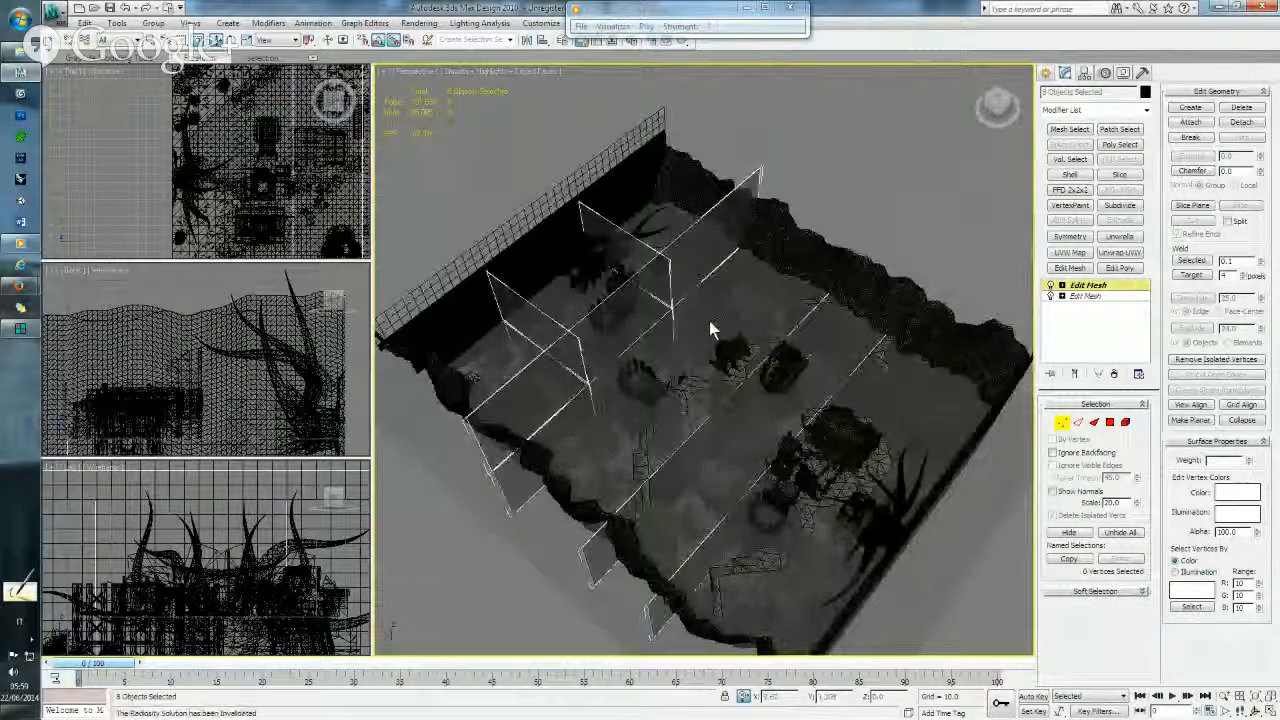
pyautogui.keyDown('alt'); pyautogui.moveTo(748, 404); pyautogui.dragTo(800, 387, button='middle'); pyautogui.keyUp('alt')
pyautogui.moveTo(637, 342); pyautogui.dragTo(674, 334, button='middle')
pyautogui.scroll(-3, 676, 336)
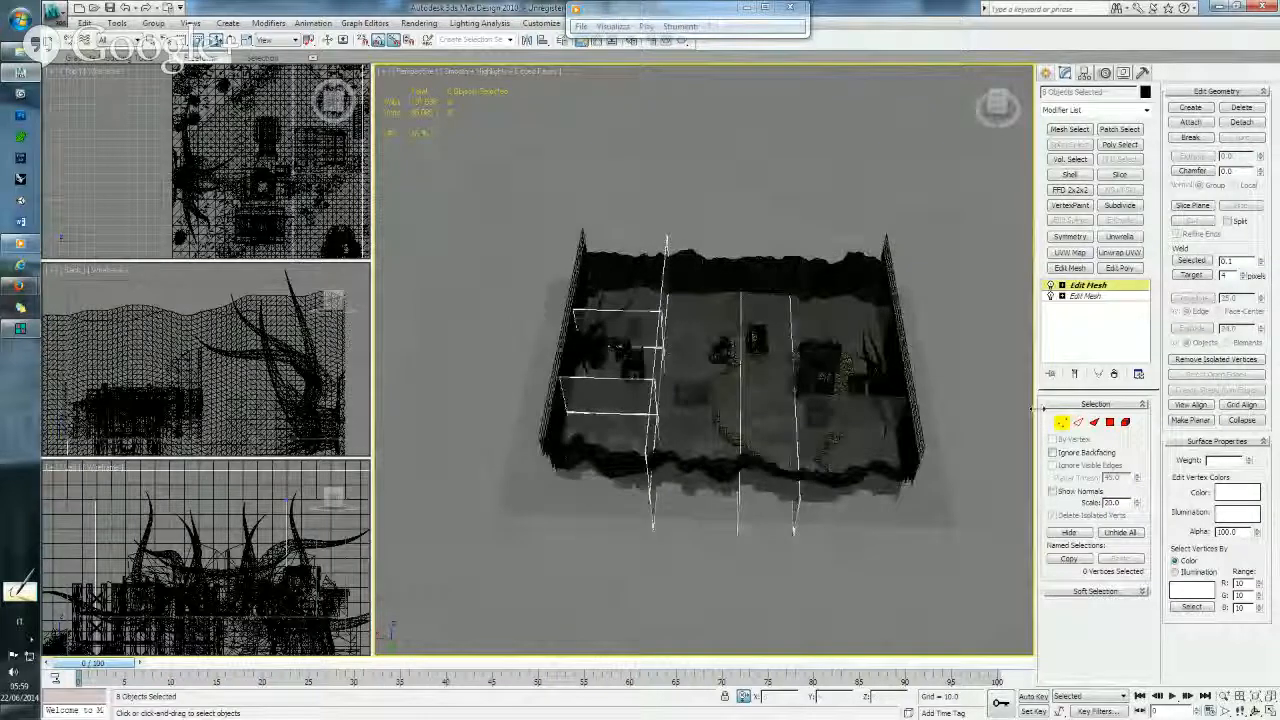
pyautogui.click(1062, 423)
# - Hide the eight trimmed divider planes, keeping the building geometry out of the selection
pyautogui.keyDown('alt'); pyautogui.moveTo(797, 408); pyautogui.dragTo(763, 394, button='middle'); pyautogui.keyUp('alt')
pyautogui.click(700, 438)
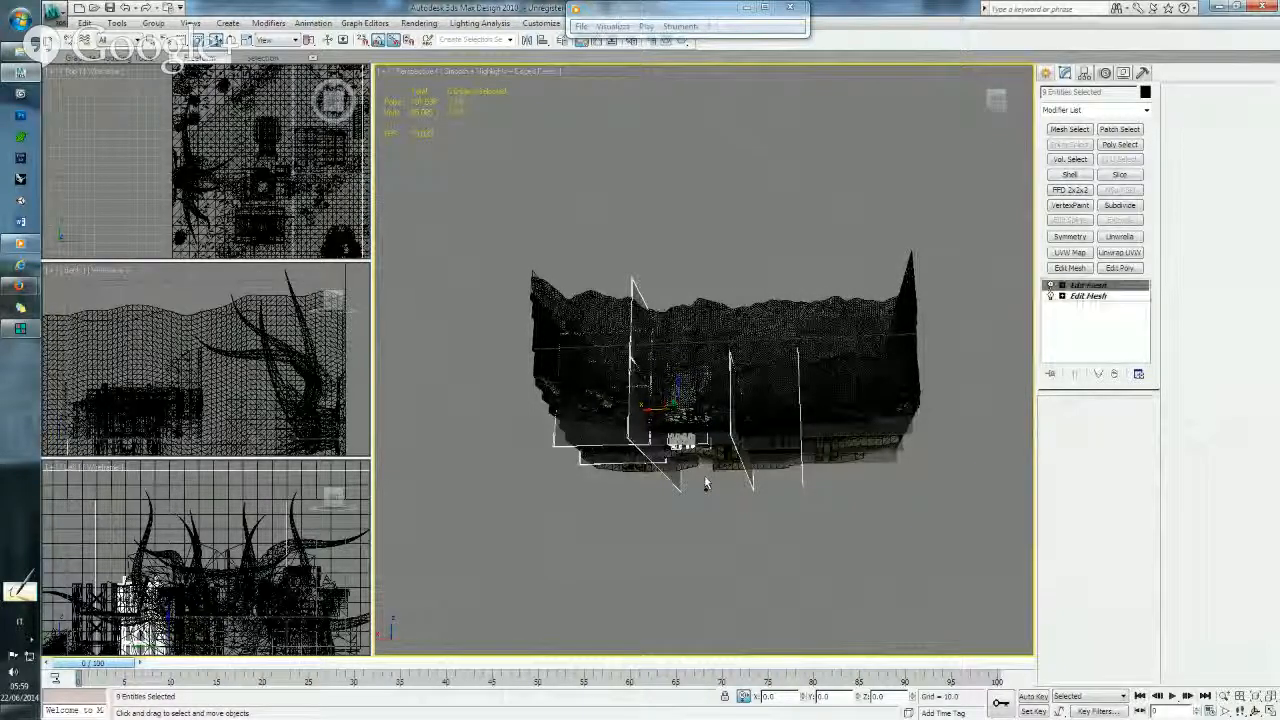
pyautogui.hotkey('ctrl', 'z')
pyautogui.keyDown('alt'); pyautogui.moveTo(728, 370); pyautogui.dragTo(719, 550, button='middle'); pyautogui.keyUp('alt')
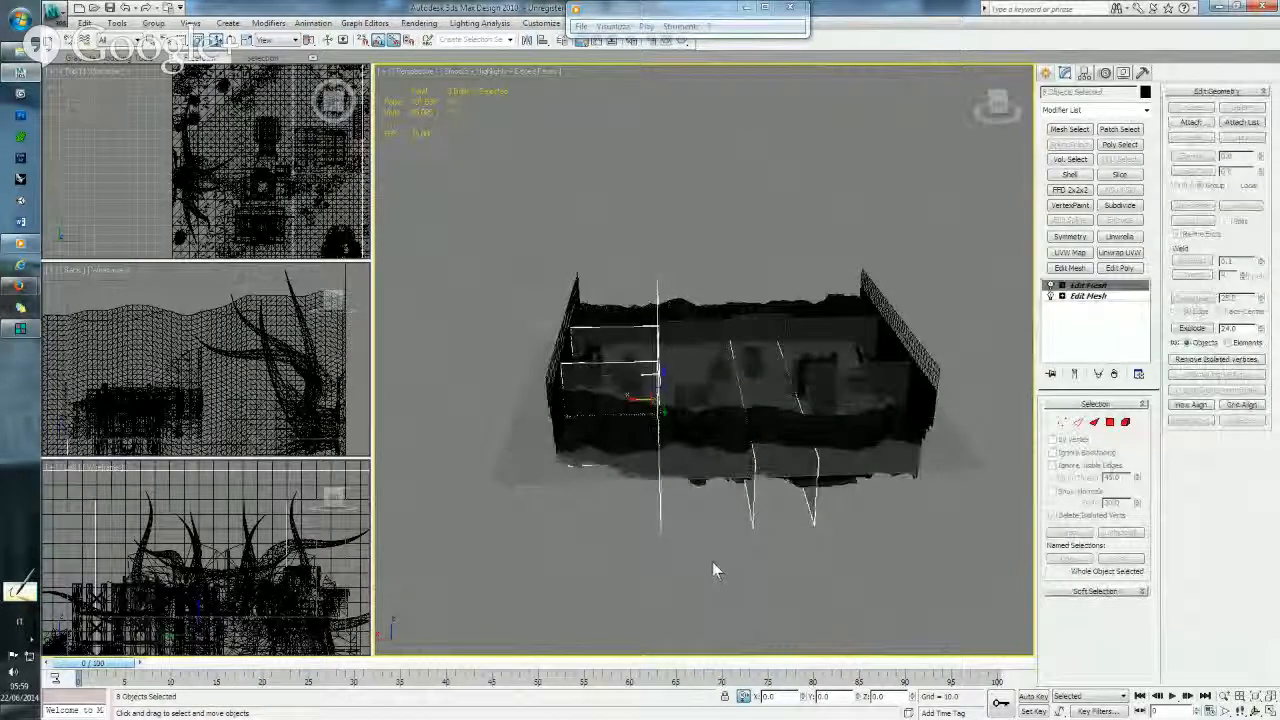
pyautogui.rightClick(712, 561)
pyautogui.press('Escape')
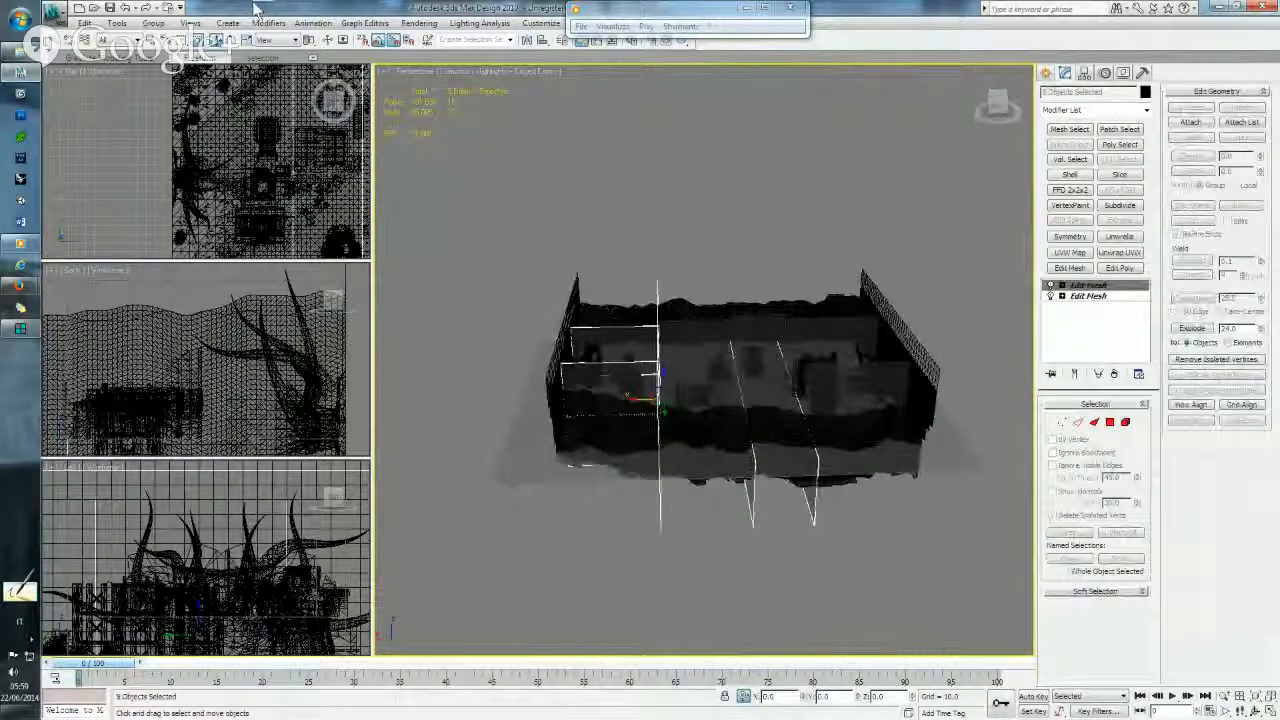
pyautogui.click(1124, 74)
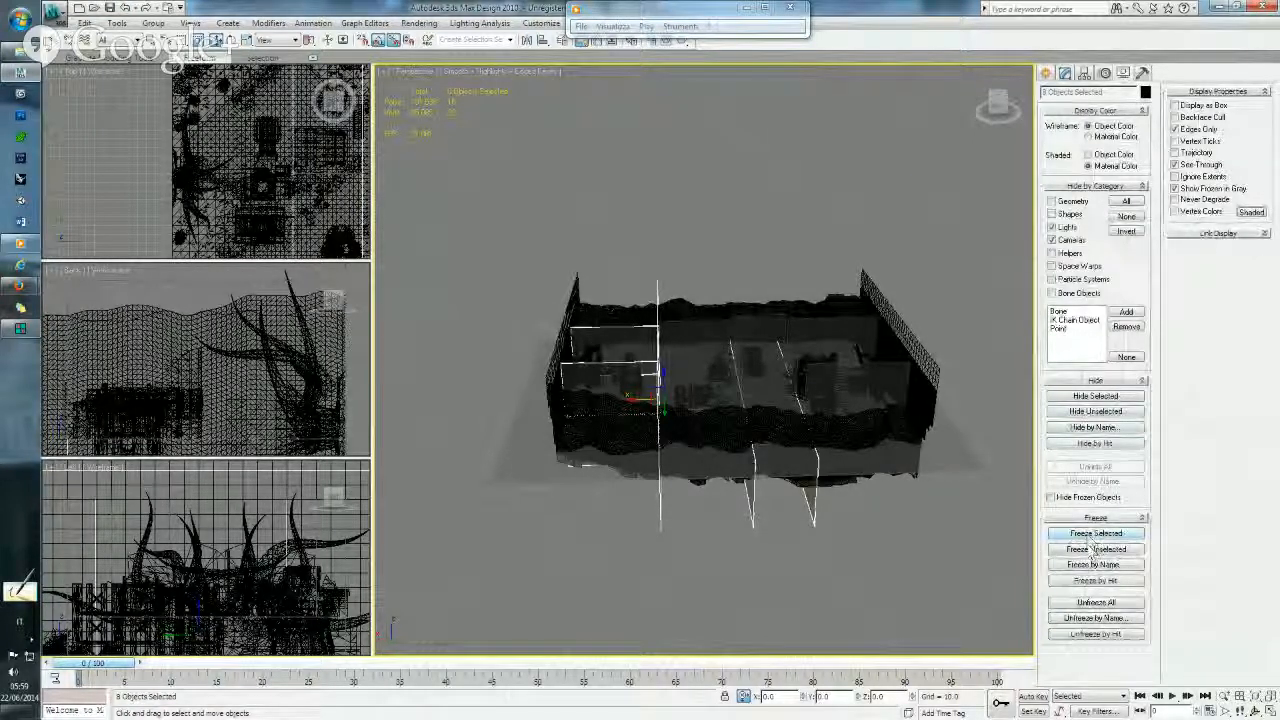
pyautogui.click(1095, 397)
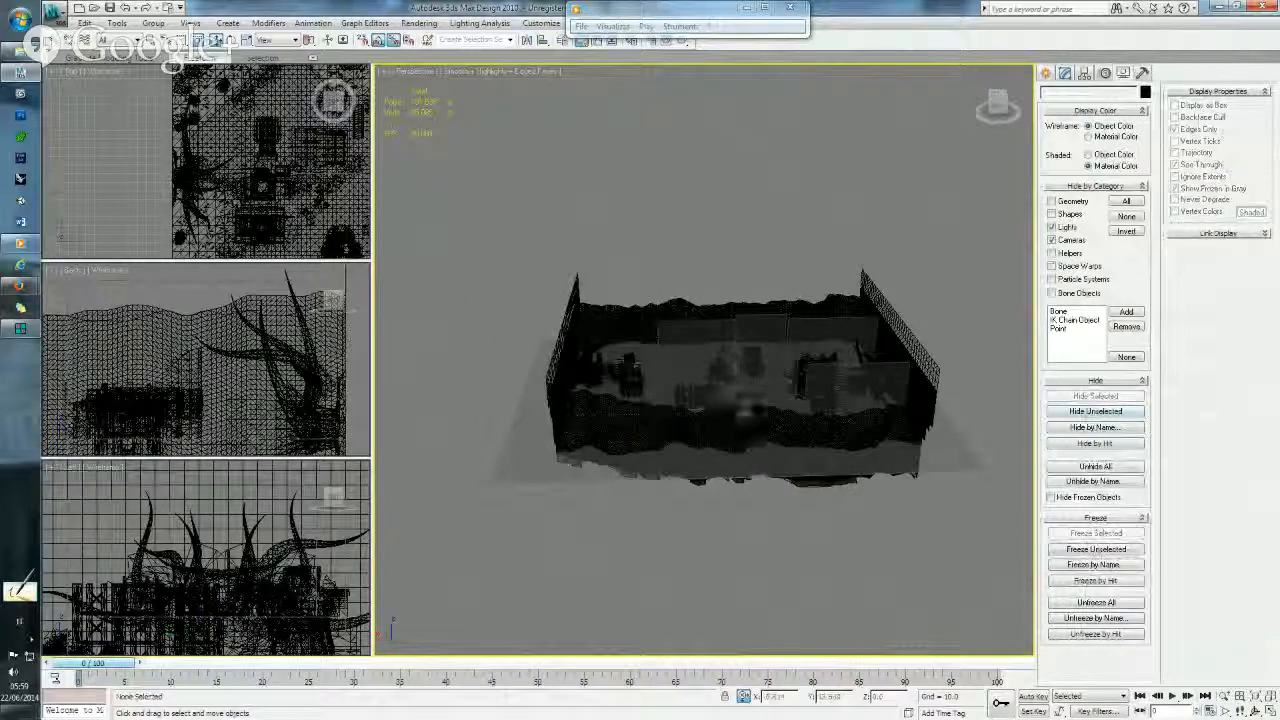
# - Select the short plane in the middle of the level together with all similar planes, and hide them
pyautogui.keyDown('alt'); pyautogui.moveTo(740, 390); pyautogui.dragTo(737, 443, button='middle'); pyautogui.keyUp('alt')
pyautogui.click(733, 382)
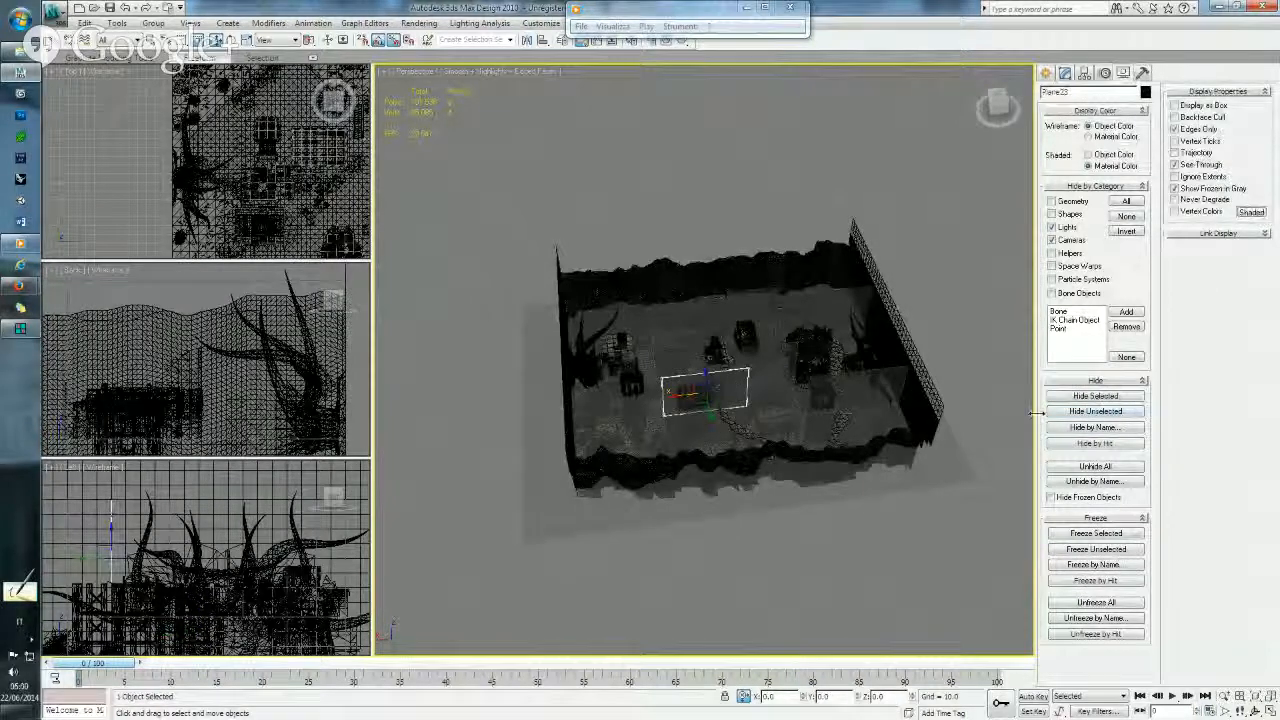
pyautogui.click(88, 23)
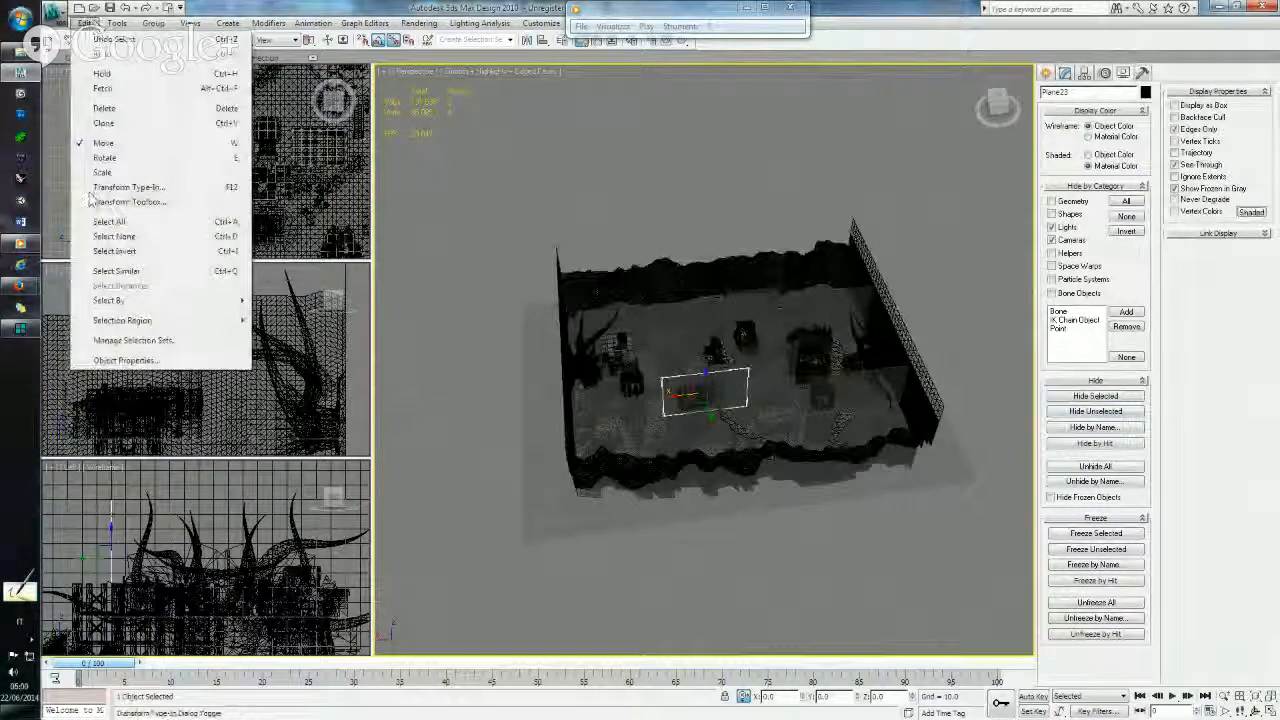
pyautogui.click(115, 292)
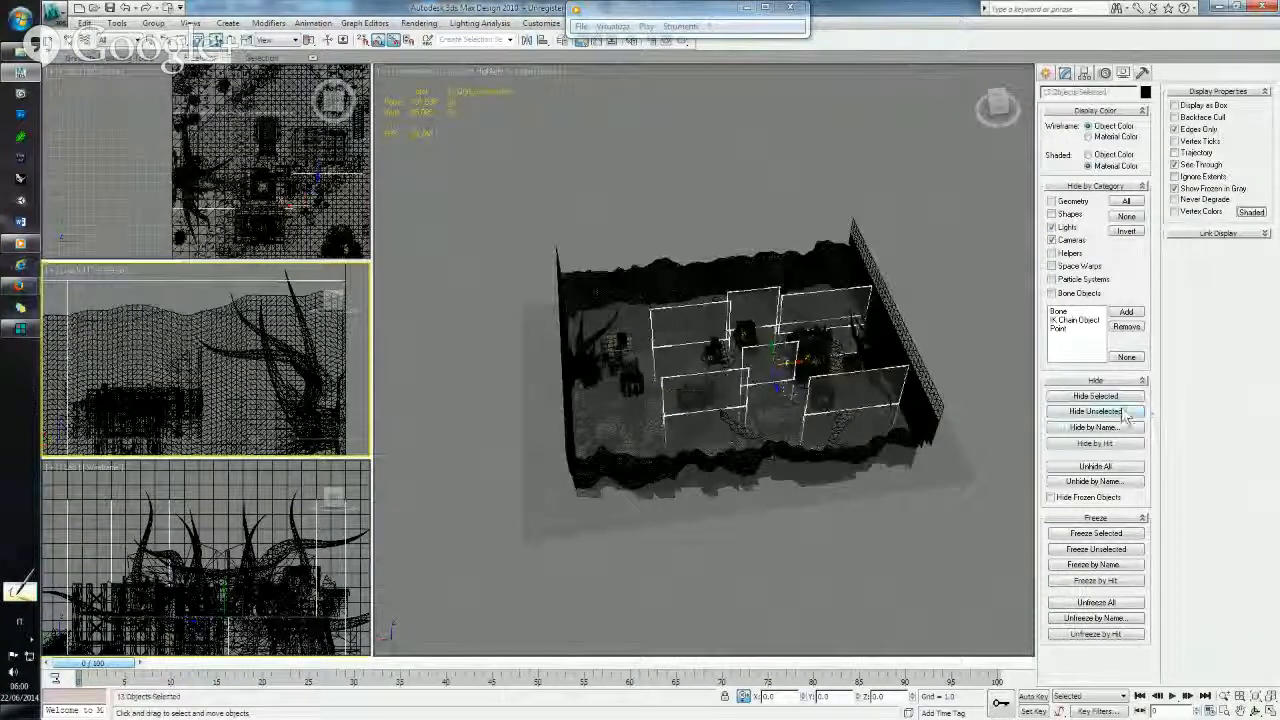
pyautogui.click(1096, 396)
pyautogui.rightClick(866, 362)
pyautogui.keyDown('alt'); pyautogui.moveTo(866, 362); pyautogui.dragTo(900, 480, button='middle'); pyautogui.keyUp('alt')
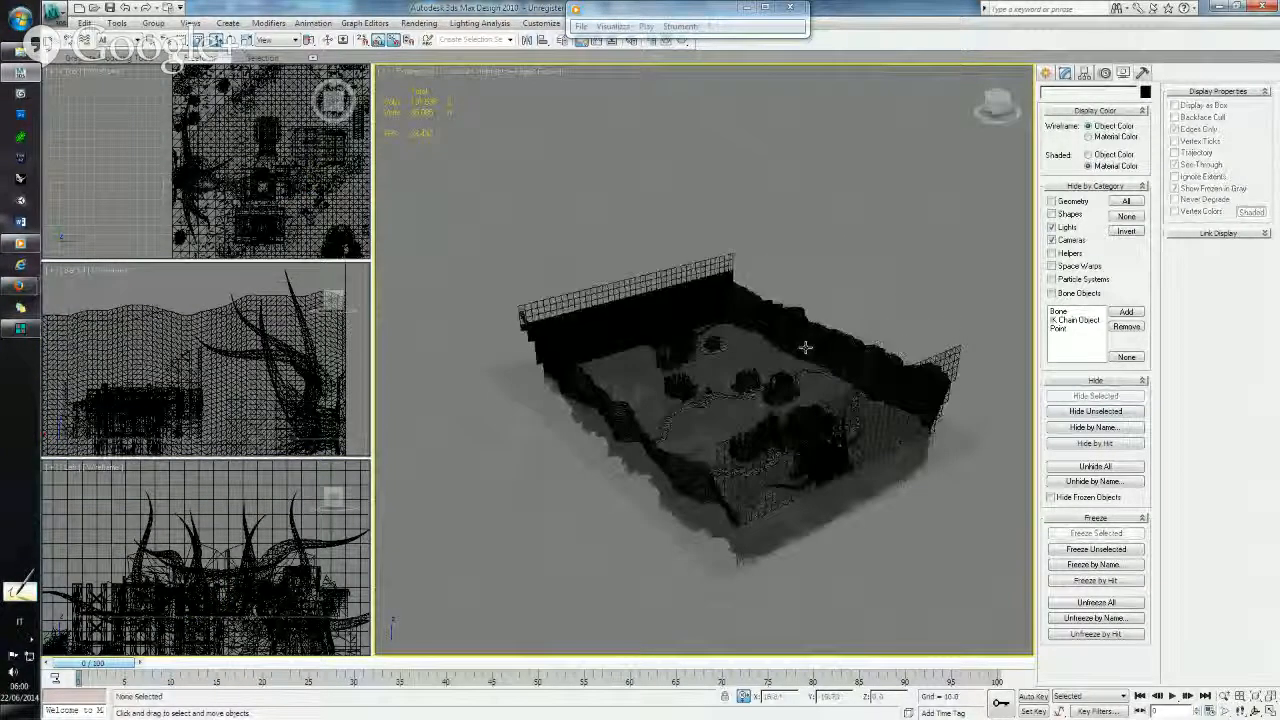
# - Unfreeze all objects and hide the large floor plane under the level
pyautogui.click(1096, 549)
pyautogui.click(1092, 601)
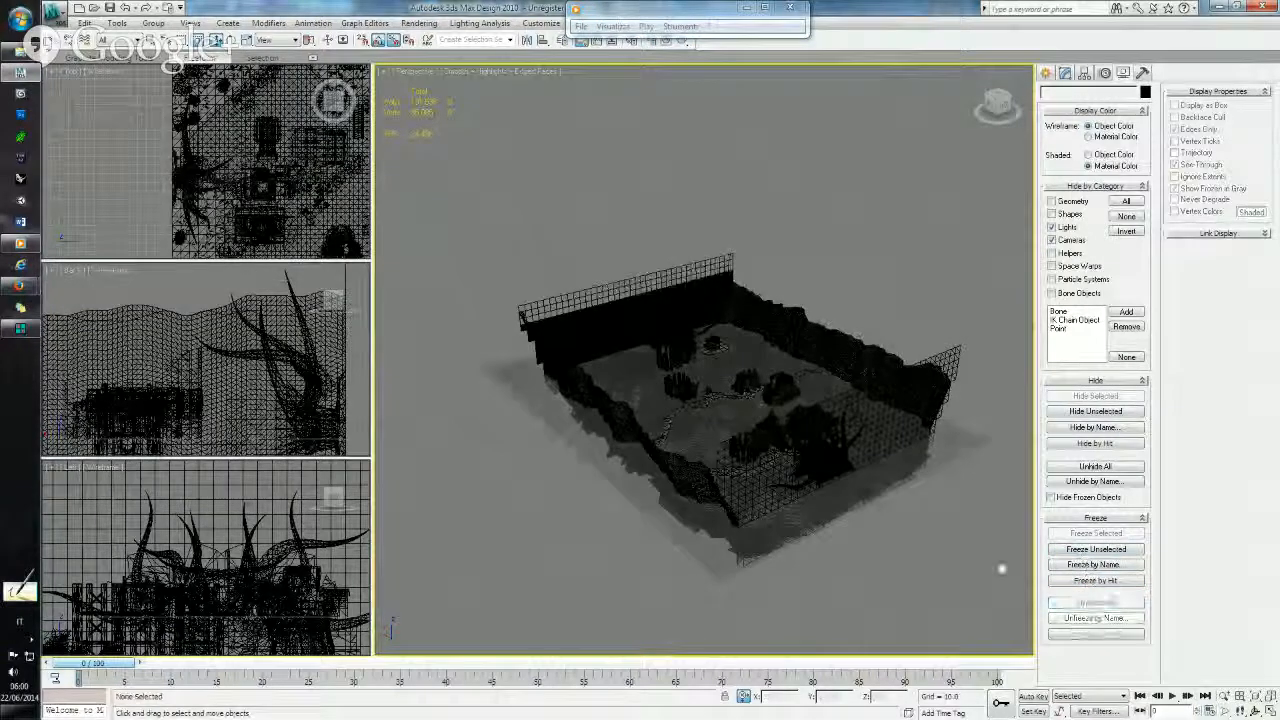
pyautogui.click(720, 544)
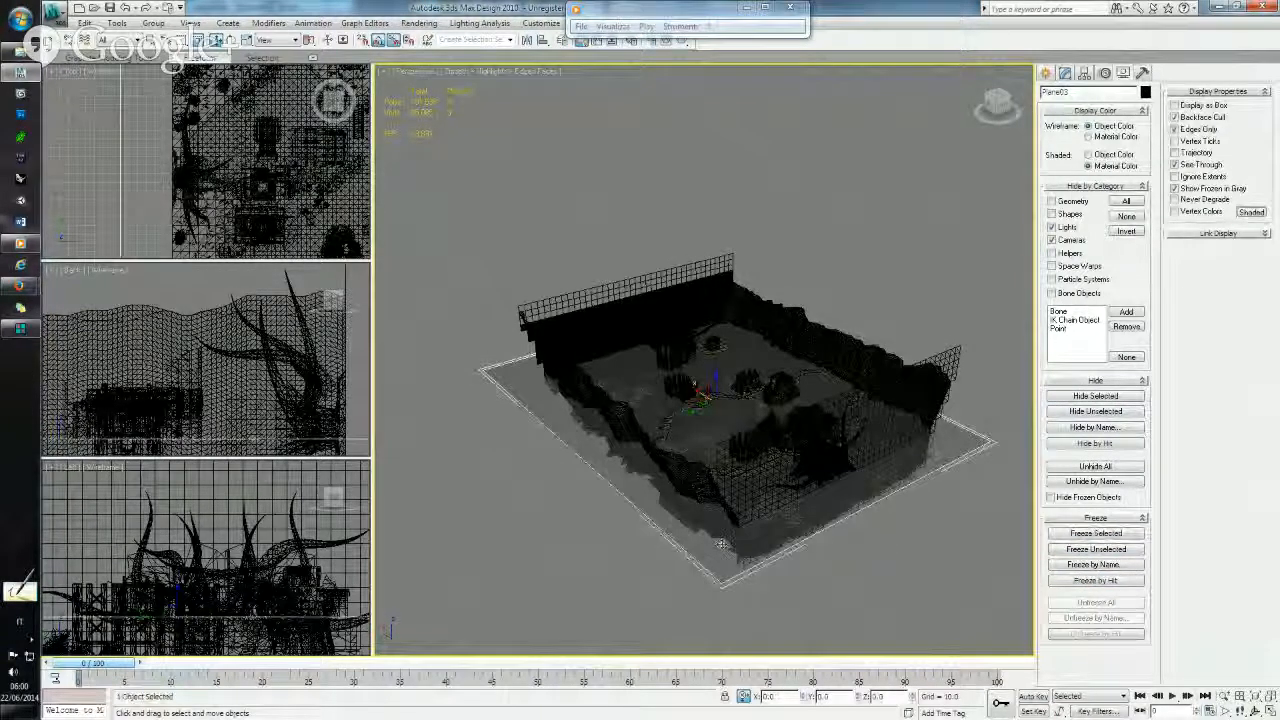
pyautogui.click(1097, 397)
pyautogui.keyDown('alt'); pyautogui.moveTo(849, 389); pyautogui.dragTo(834, 356, button='middle'); pyautogui.keyUp('alt')
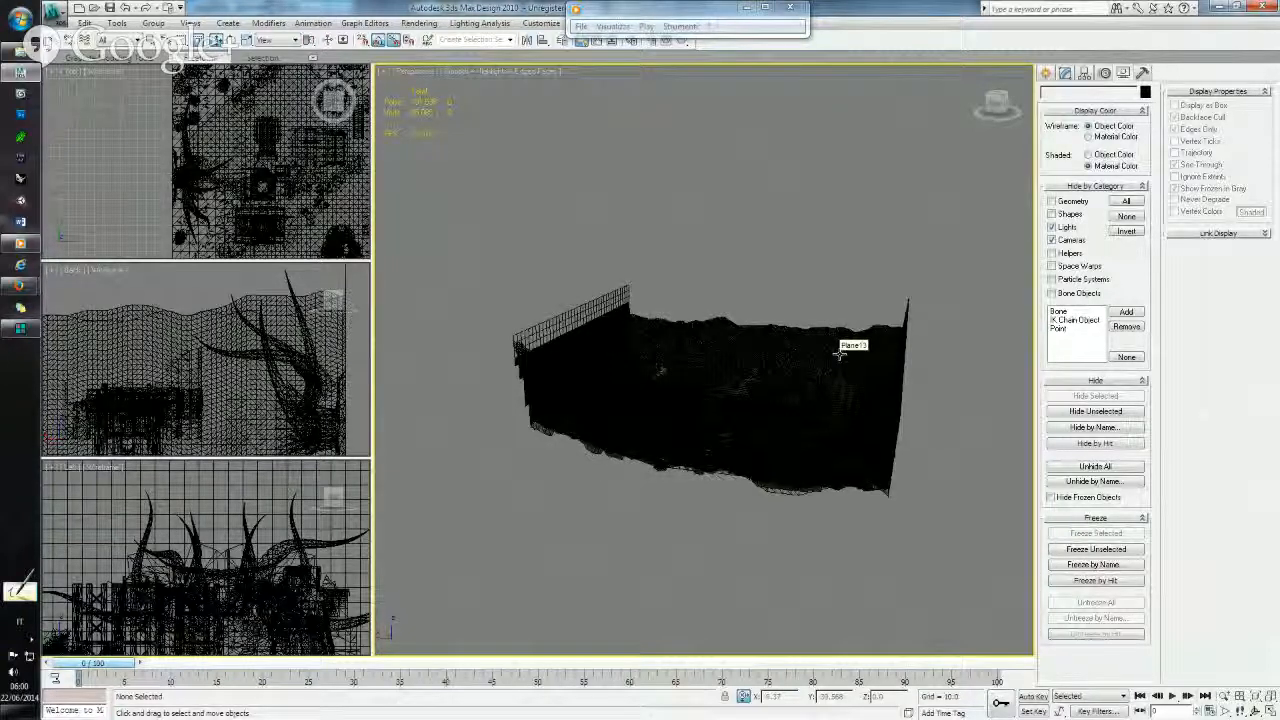
# - Isolate the divider and floor planes by unhiding them and hiding all the other level geometry, and select the floor plane
pyautogui.hotkey('ctrl', 'a')
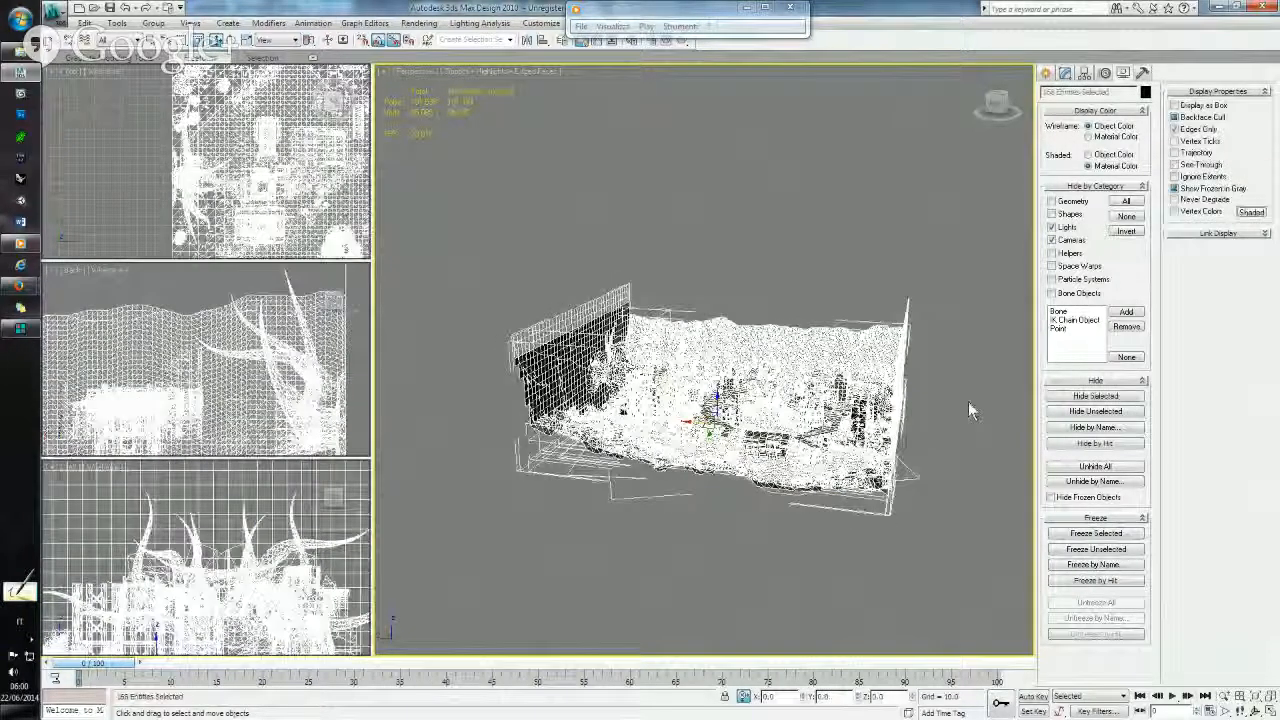
pyautogui.click(1104, 466)
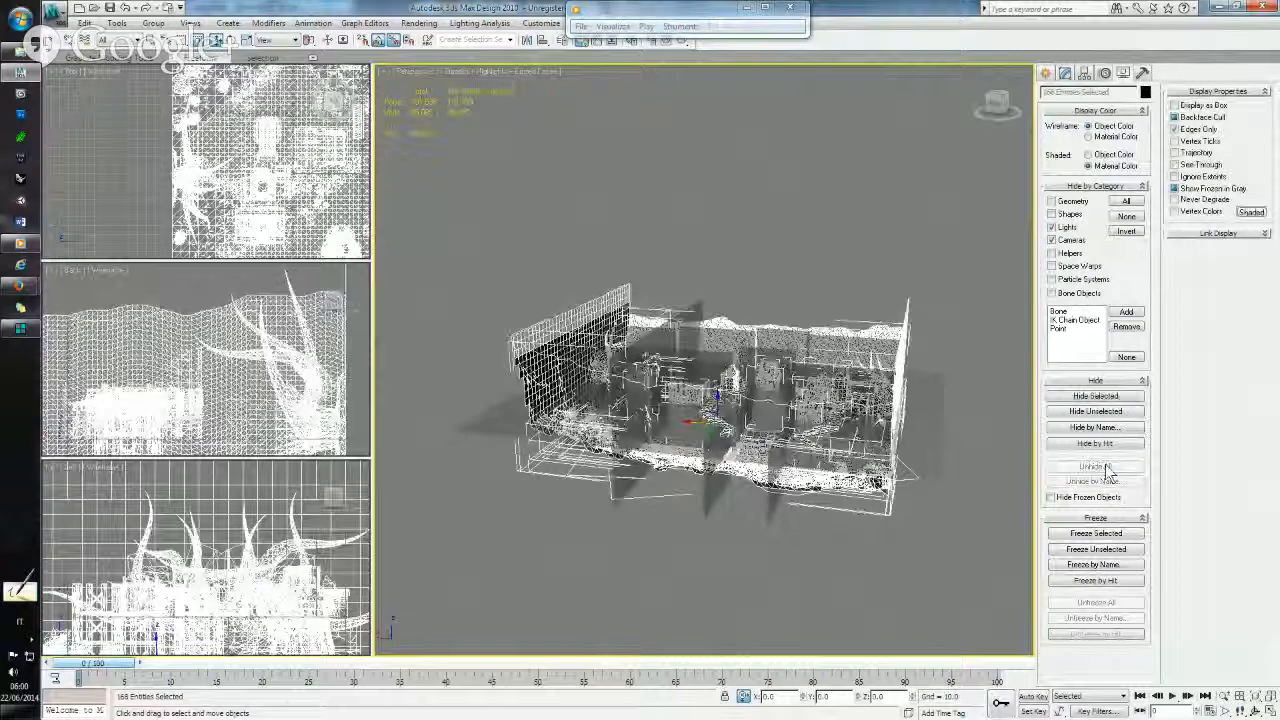
pyautogui.click(1096, 396)
pyautogui.keyDown('alt'); pyautogui.moveTo(793, 344); pyautogui.dragTo(748, 393, button='middle'); pyautogui.keyUp('alt')
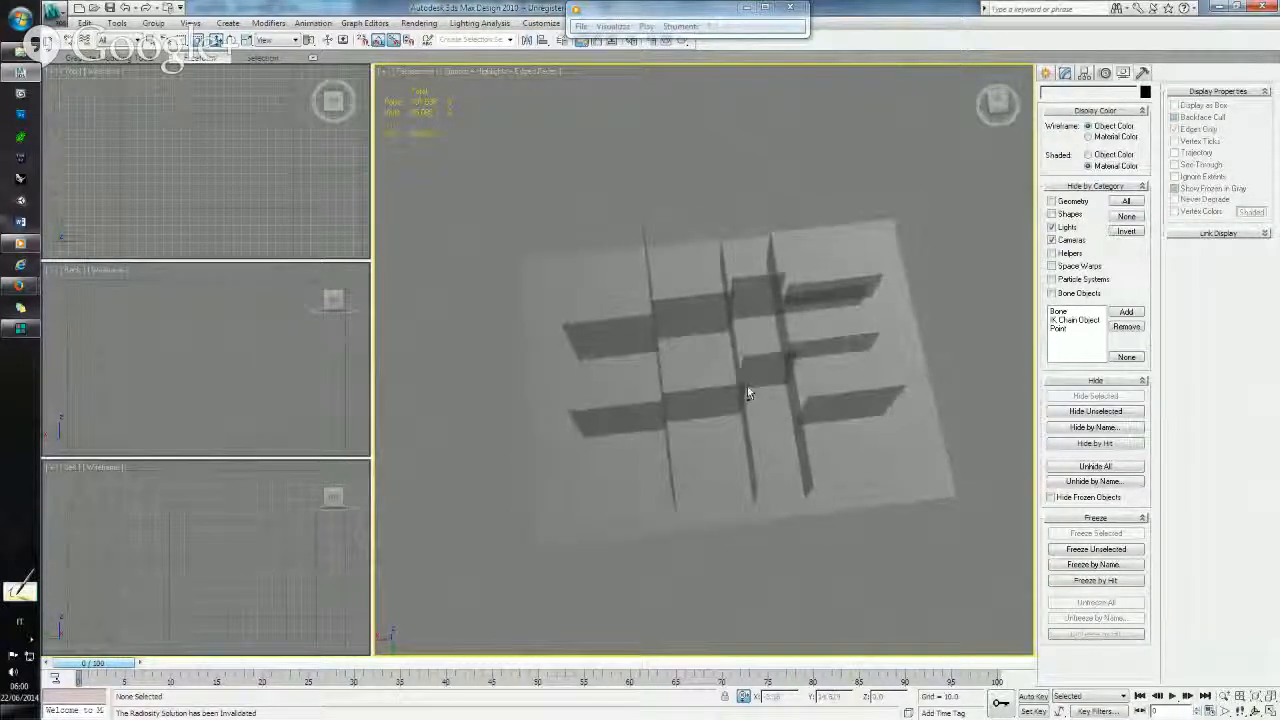
pyautogui.click(687, 470)
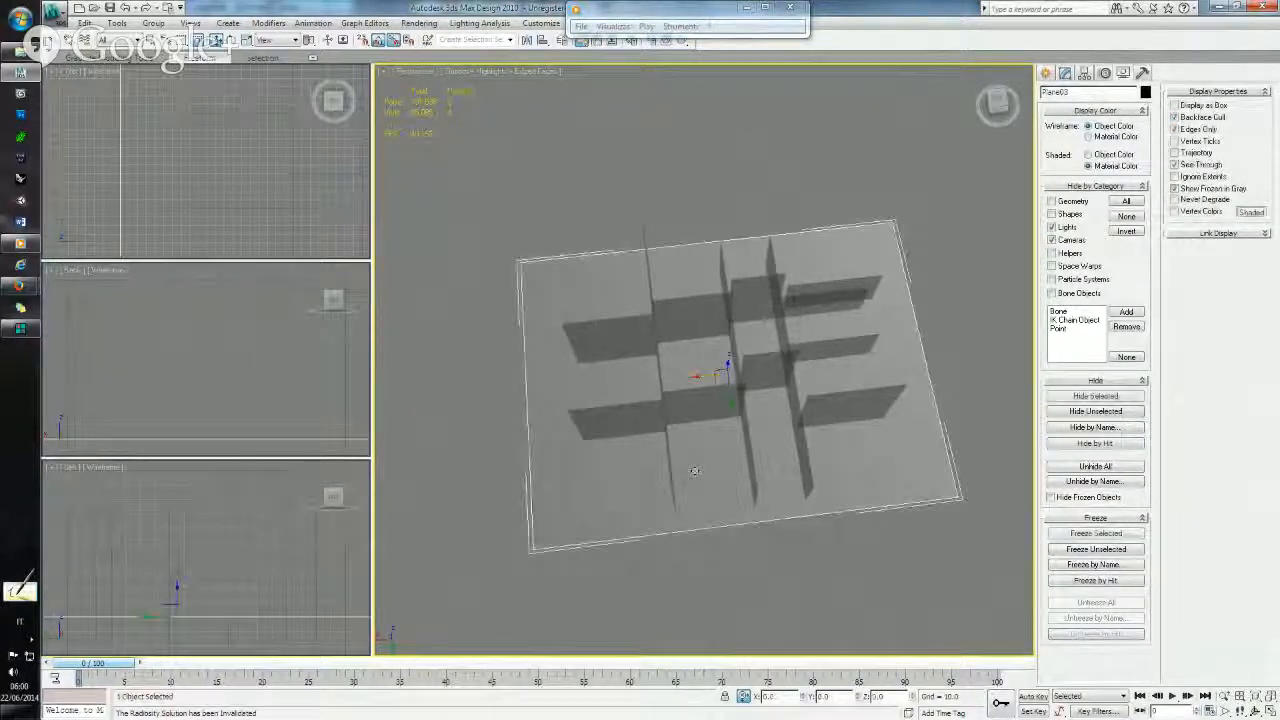
# - Add an Edit Mesh modifier to the floor plane and start editing its vertices in the top view
pyautogui.click(1065, 73)
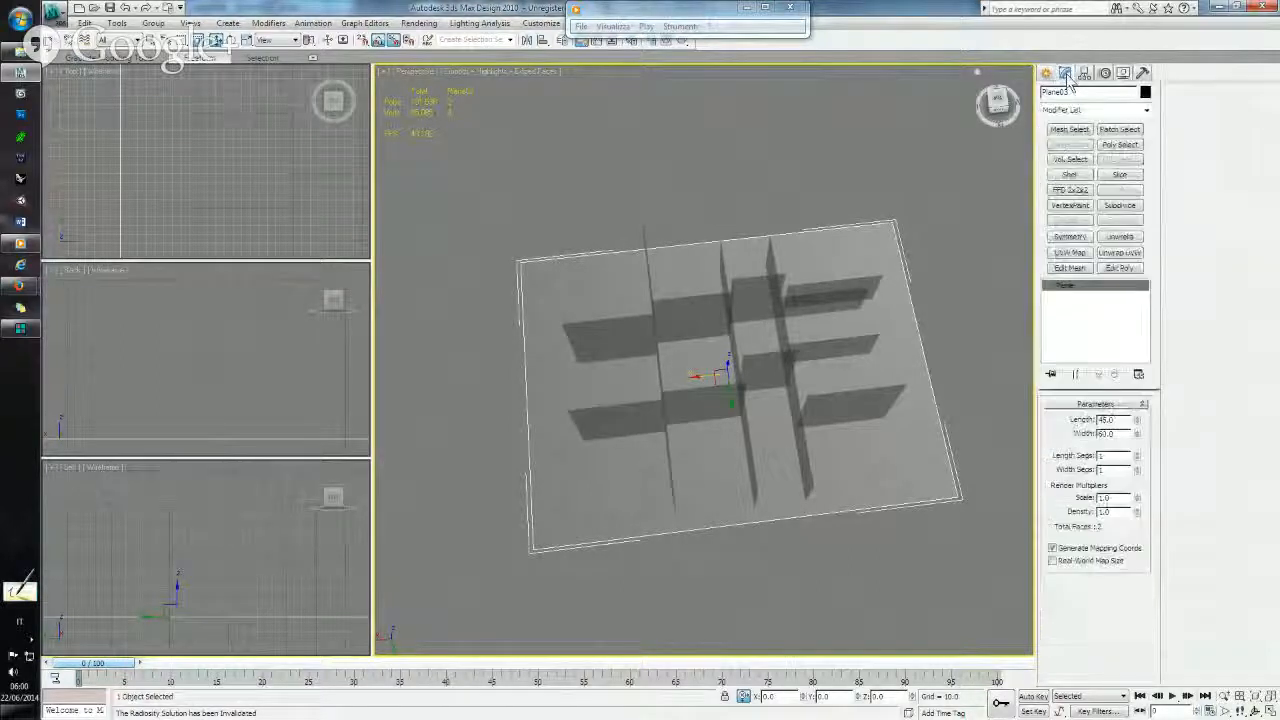
pyautogui.click(1069, 268)
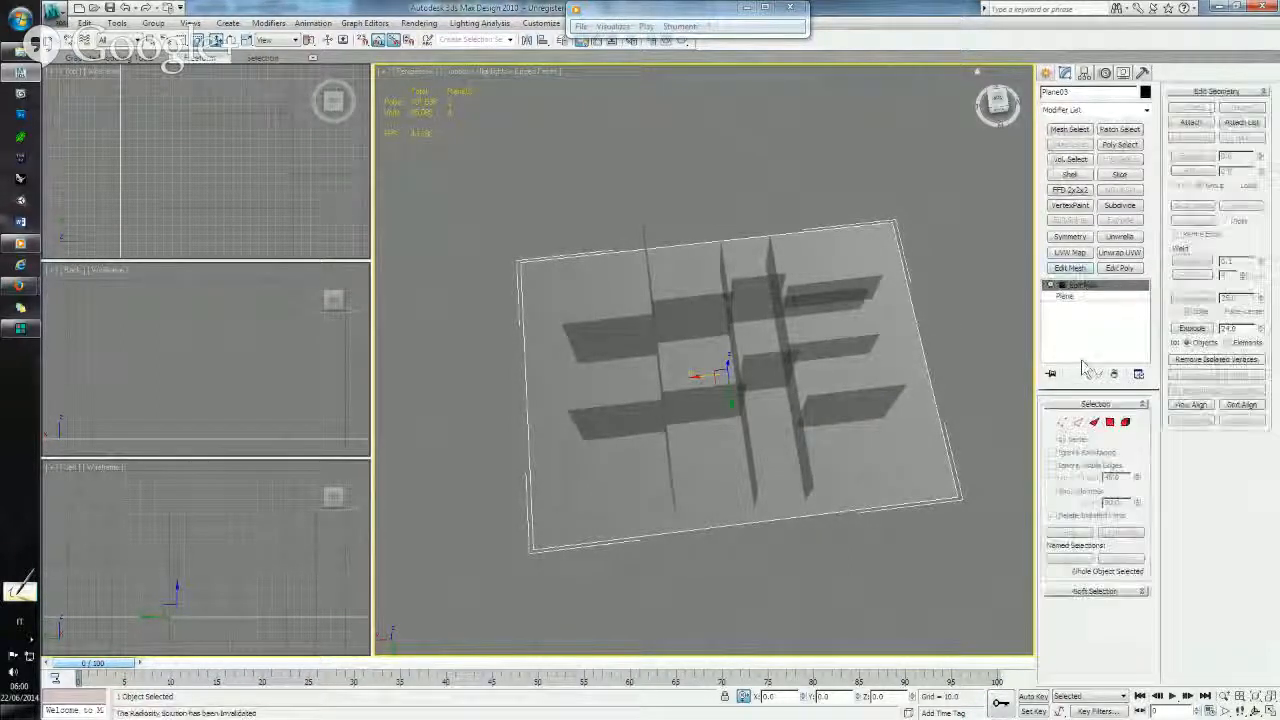
pyautogui.click(1061, 422)
pyautogui.click(212, 155)
pyautogui.press('z')
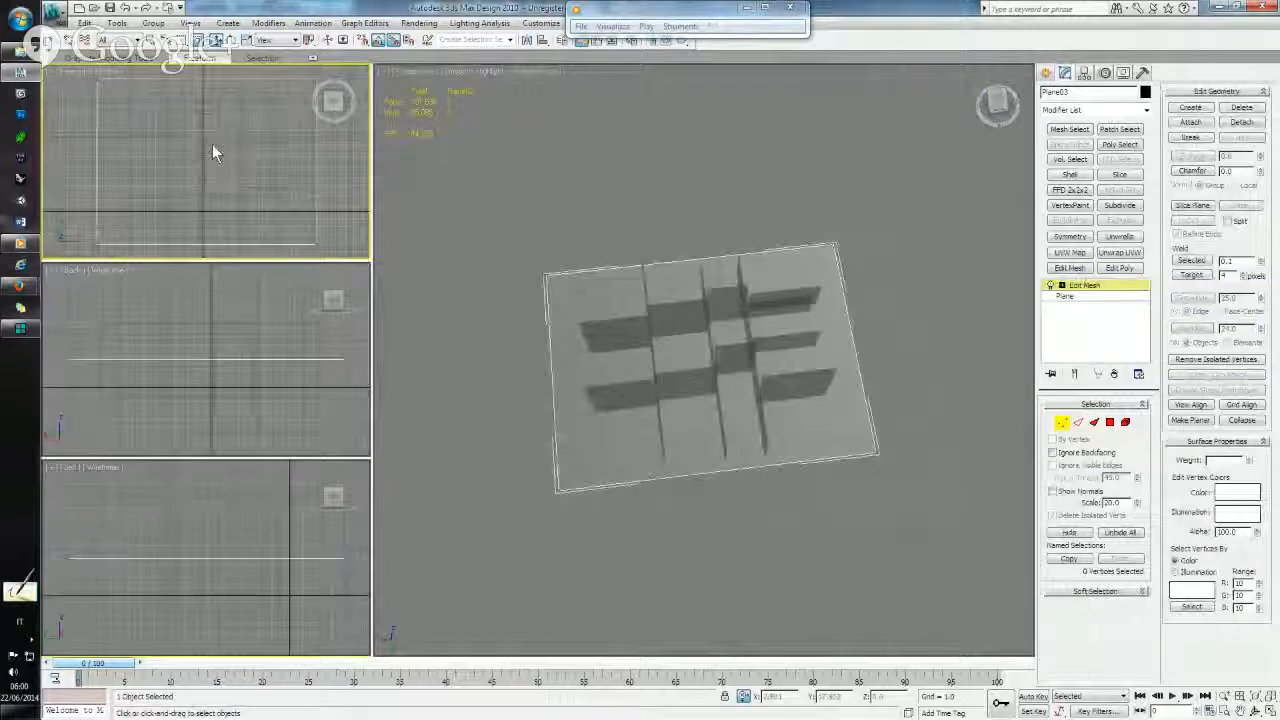
pyautogui.press('F3')
pyautogui.press('F3')
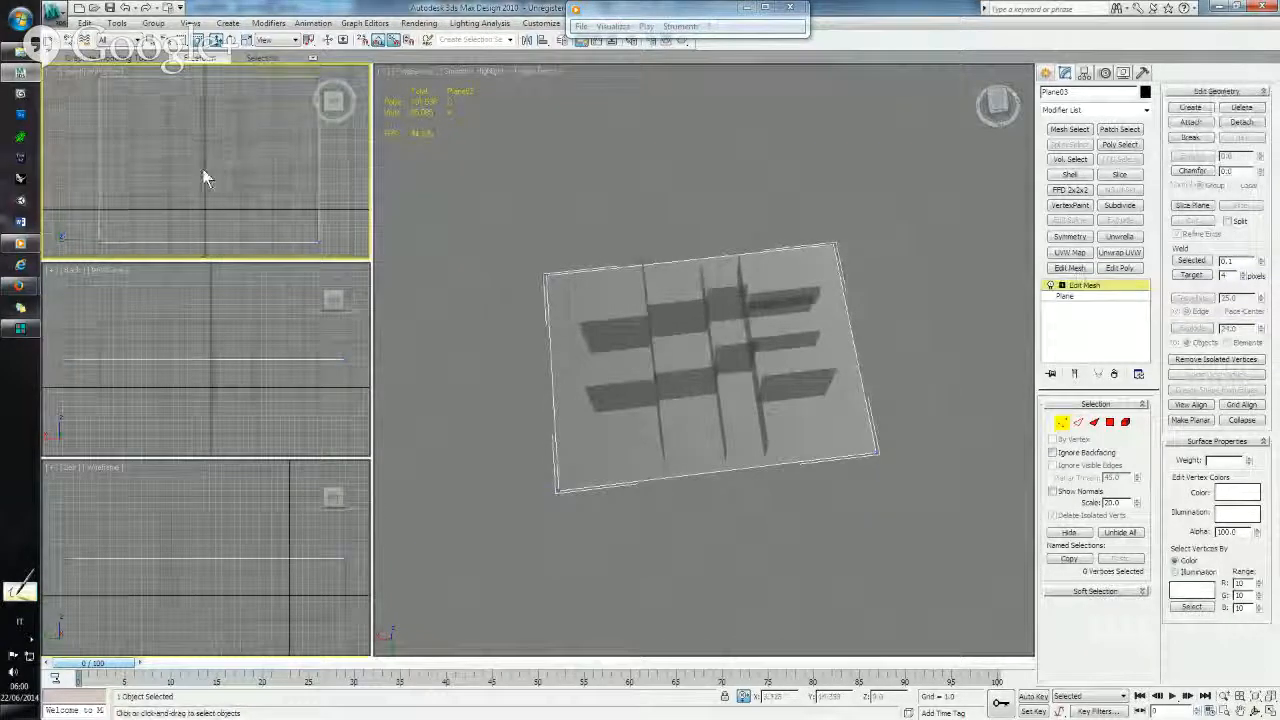
pyautogui.moveTo(89, 236); pyautogui.dragTo(120, 205)
pyautogui.moveTo(345, 236); pyautogui.dragTo(306, 212)
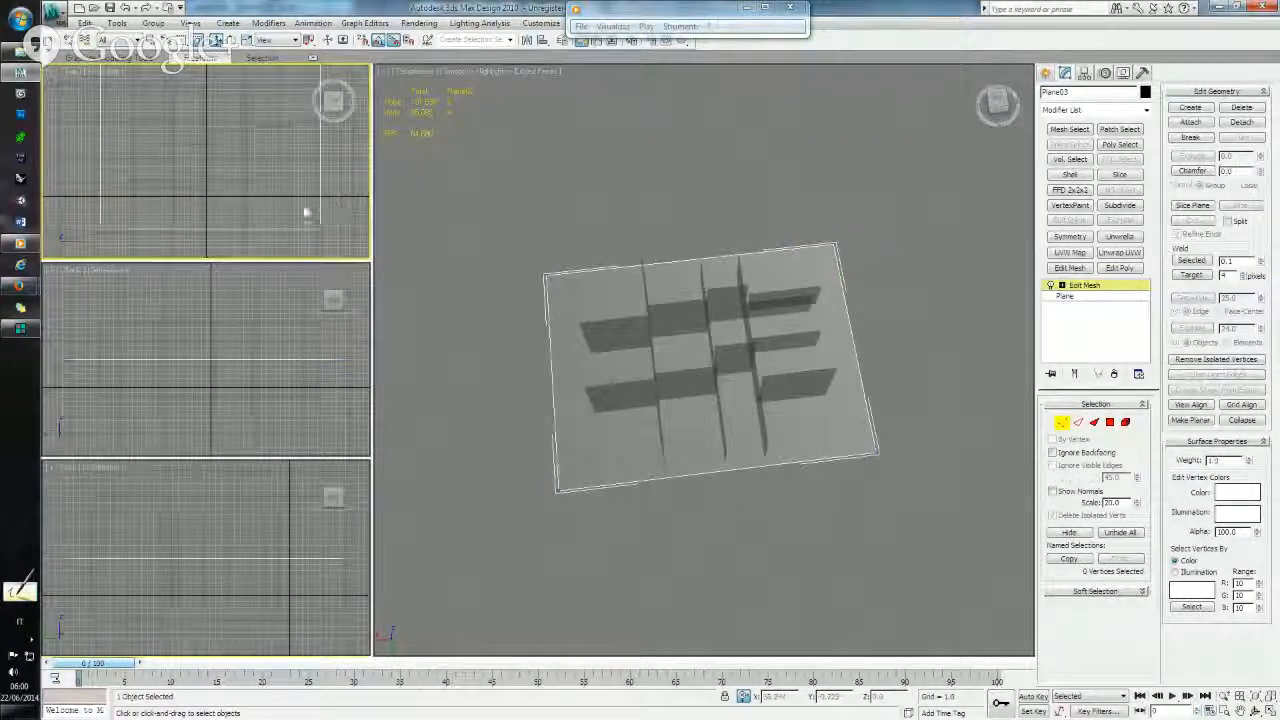
pyautogui.moveTo(118, 228); pyautogui.dragTo(352, 207)
pyautogui.scroll(4, 246, 205)
pyautogui.scroll(-2, 210, 198)
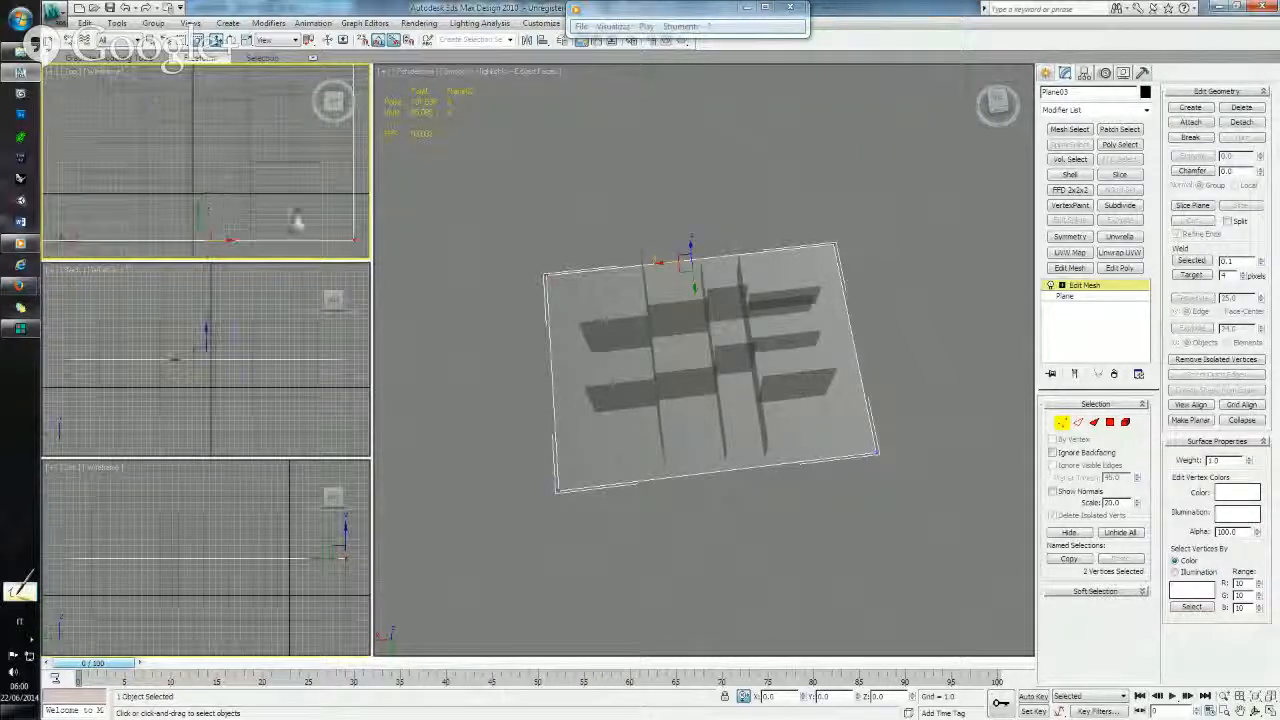
pyautogui.click(1062, 424)
# - Select all the divider planes together with the floor, give them one shared Edit Mesh modifier, and start editing their vertices
pyautogui.hotkey('ctrl', 'a')
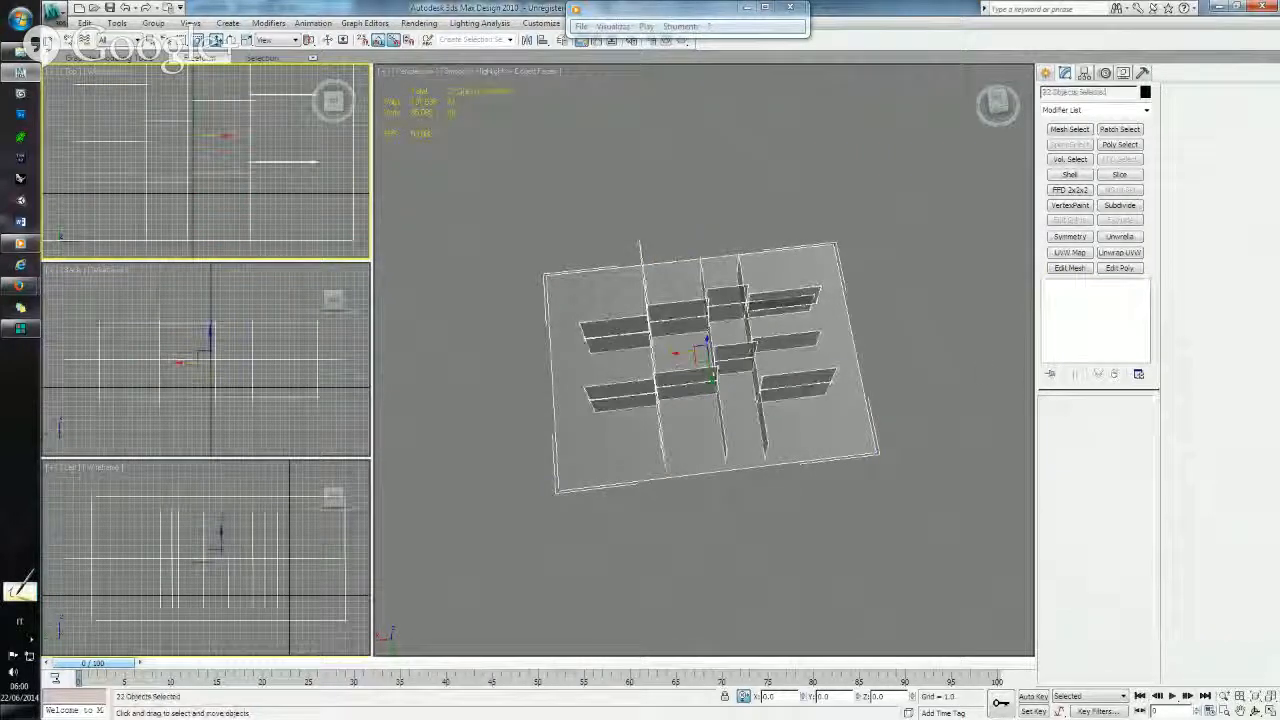
pyautogui.scroll(-4, 280, 190)
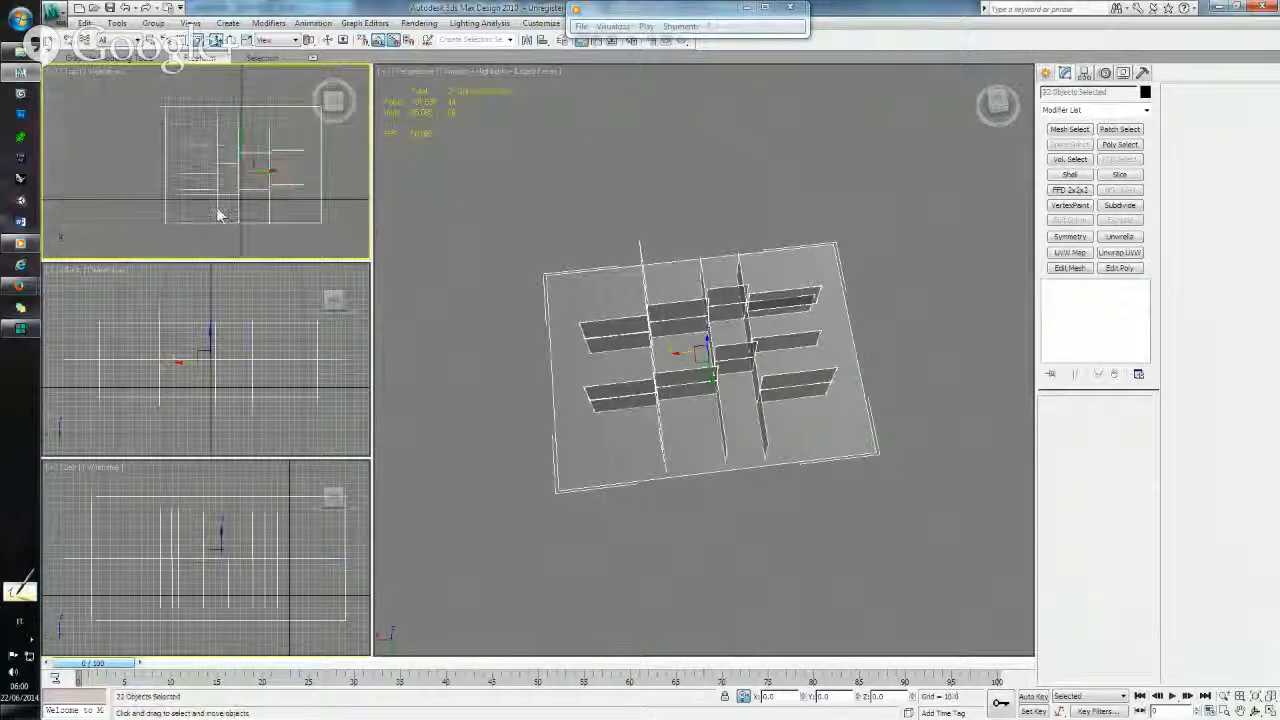
pyautogui.click(1069, 268)
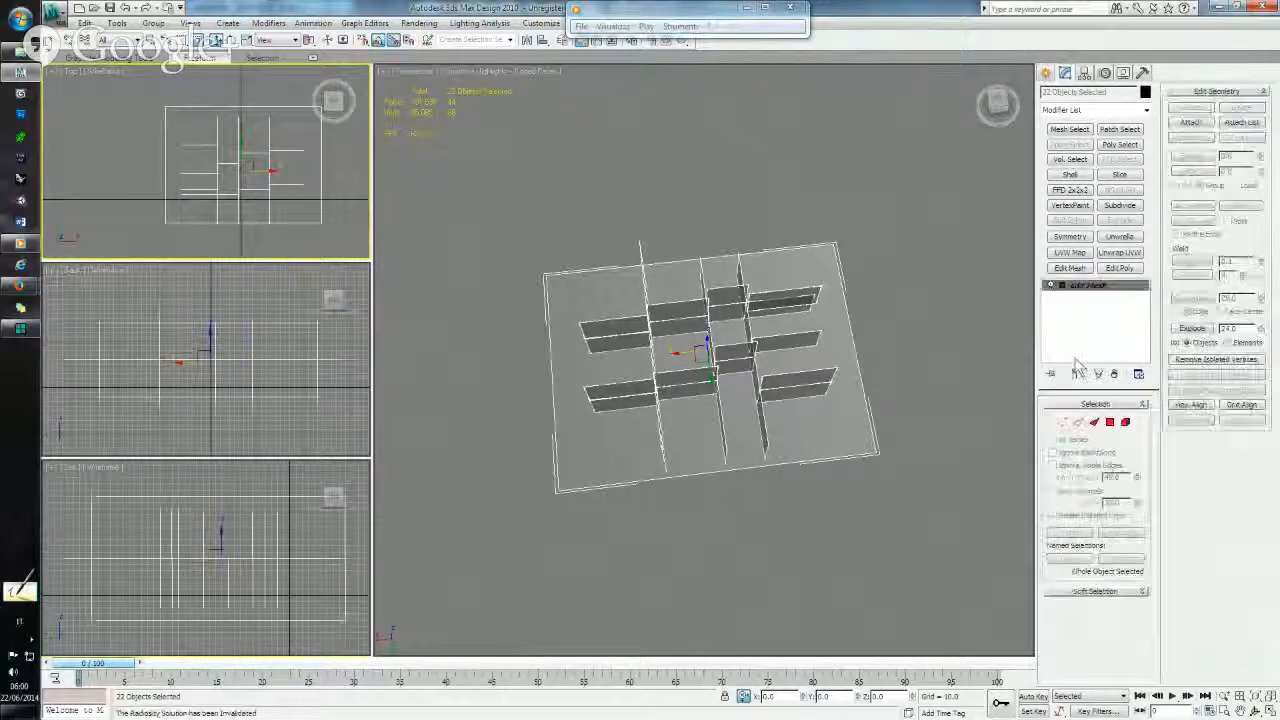
pyautogui.click(1062, 422)
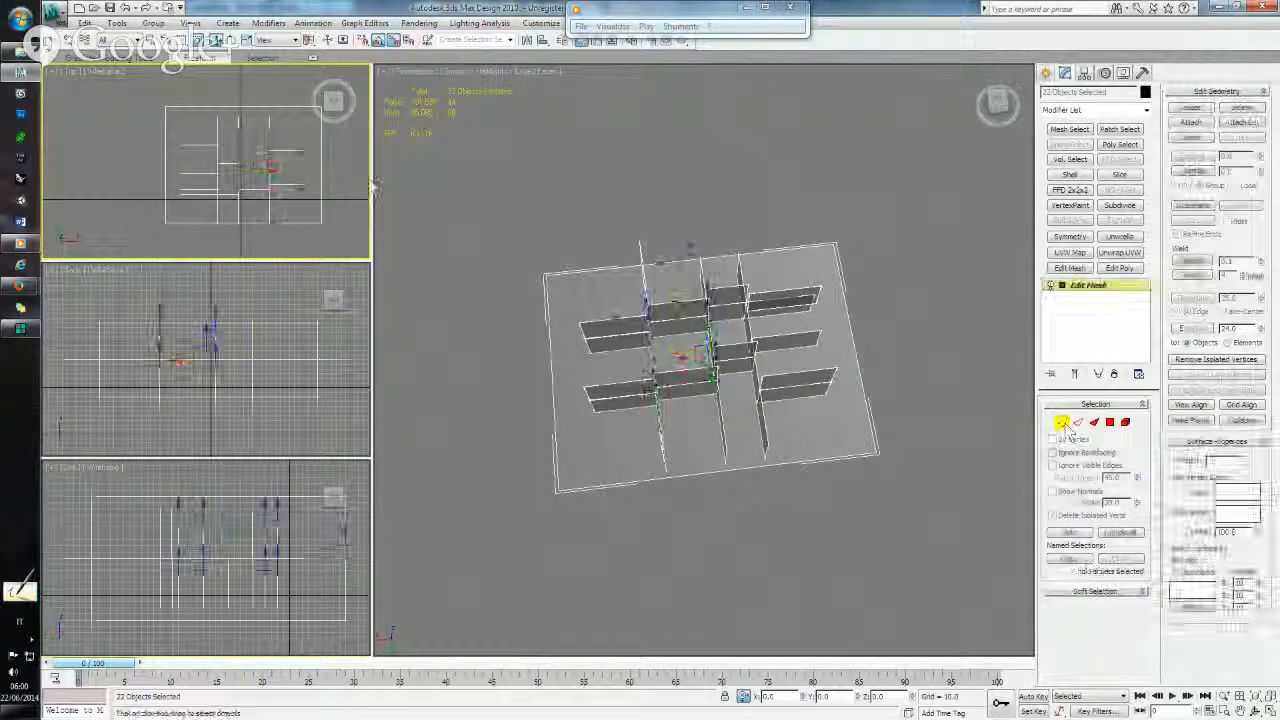
# - Undo the vertex selection made near the floor plane's corner and save the scene
pyautogui.click(158, 242)
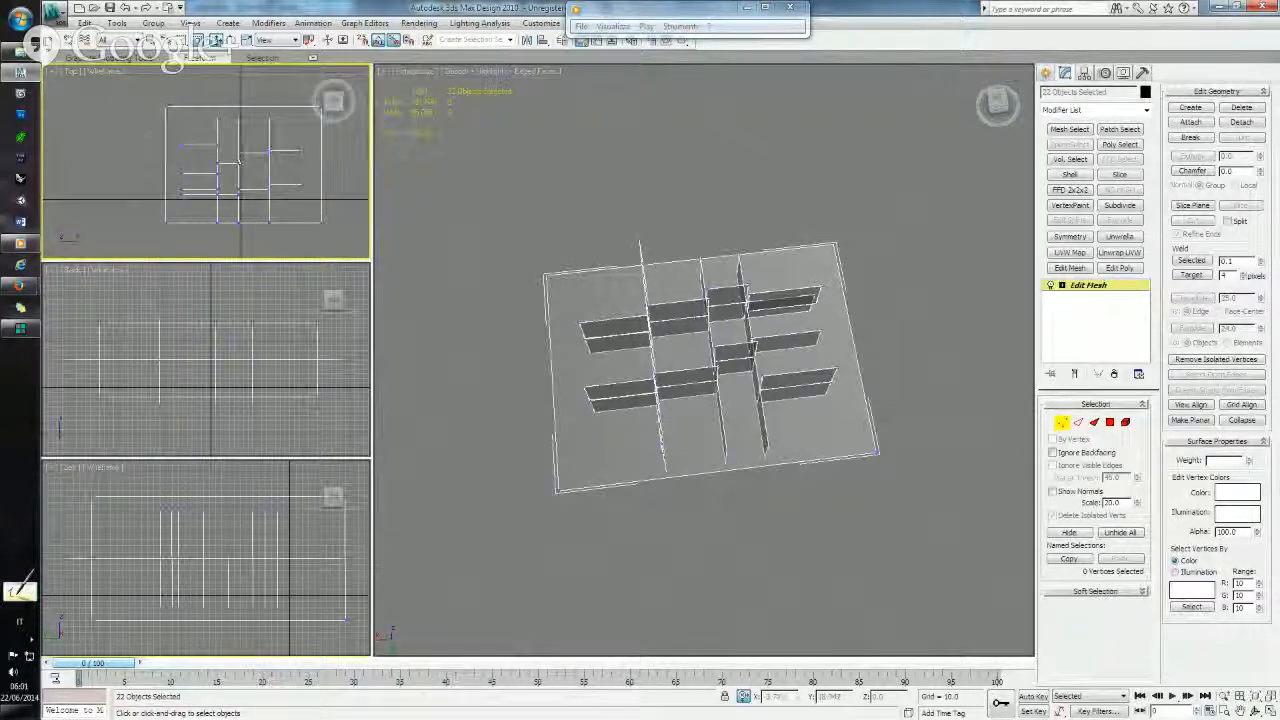
pyautogui.moveTo(166, 223); pyautogui.dragTo(176, 182)
pyautogui.hotkey('ctrl', 'z')
pyautogui.hotkey('ctrl', 'z')
pyautogui.hotkey('ctrl', 's')
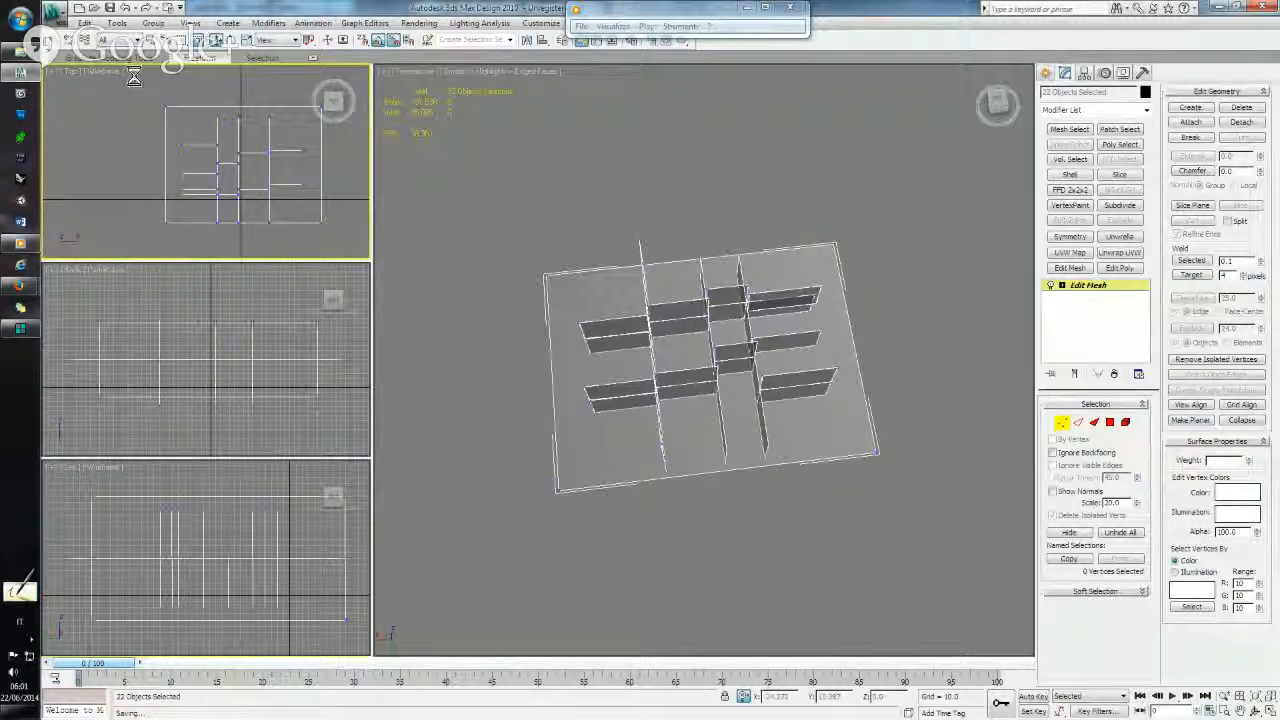
pyautogui.click(180, 146)
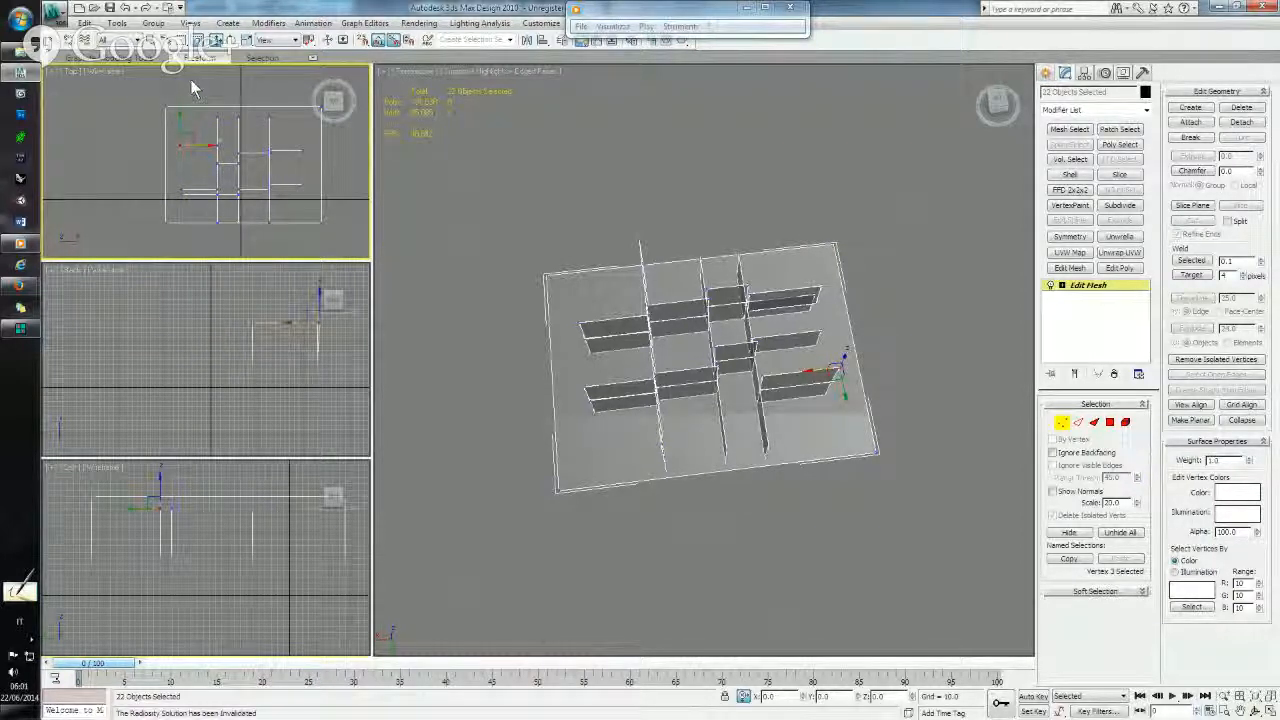
pyautogui.click(161, 87)
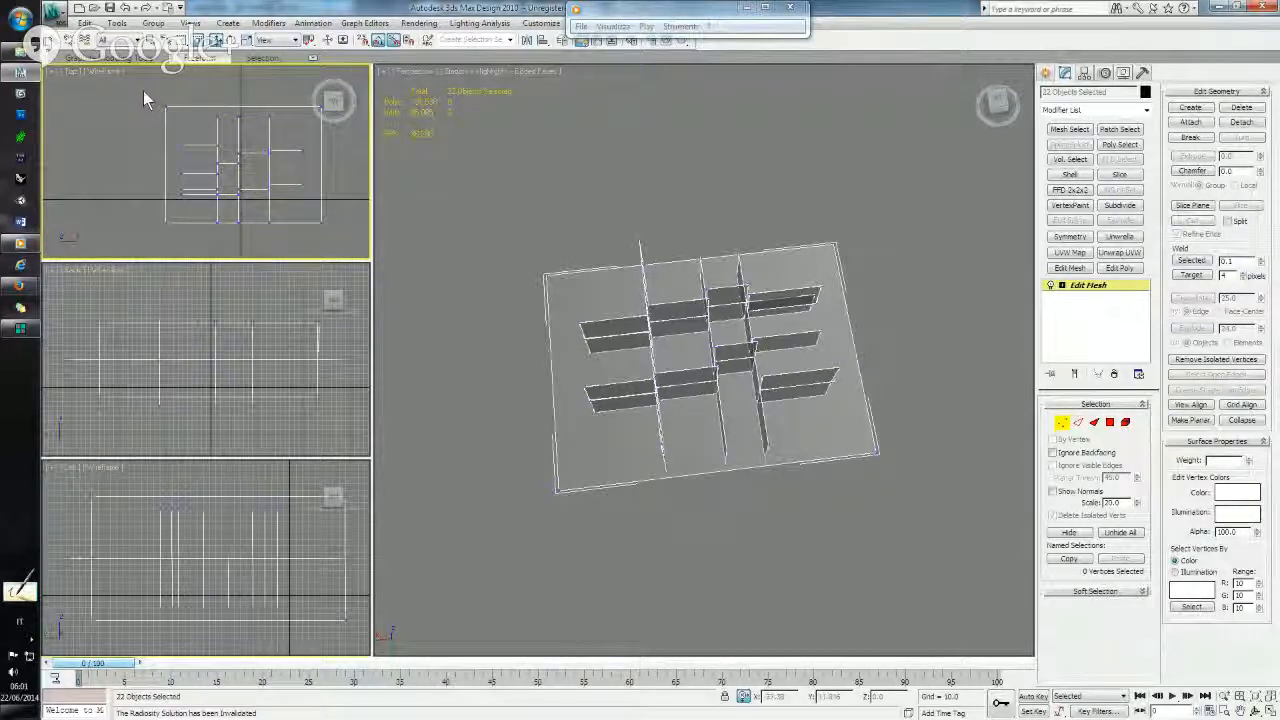
pyautogui.click(182, 188)
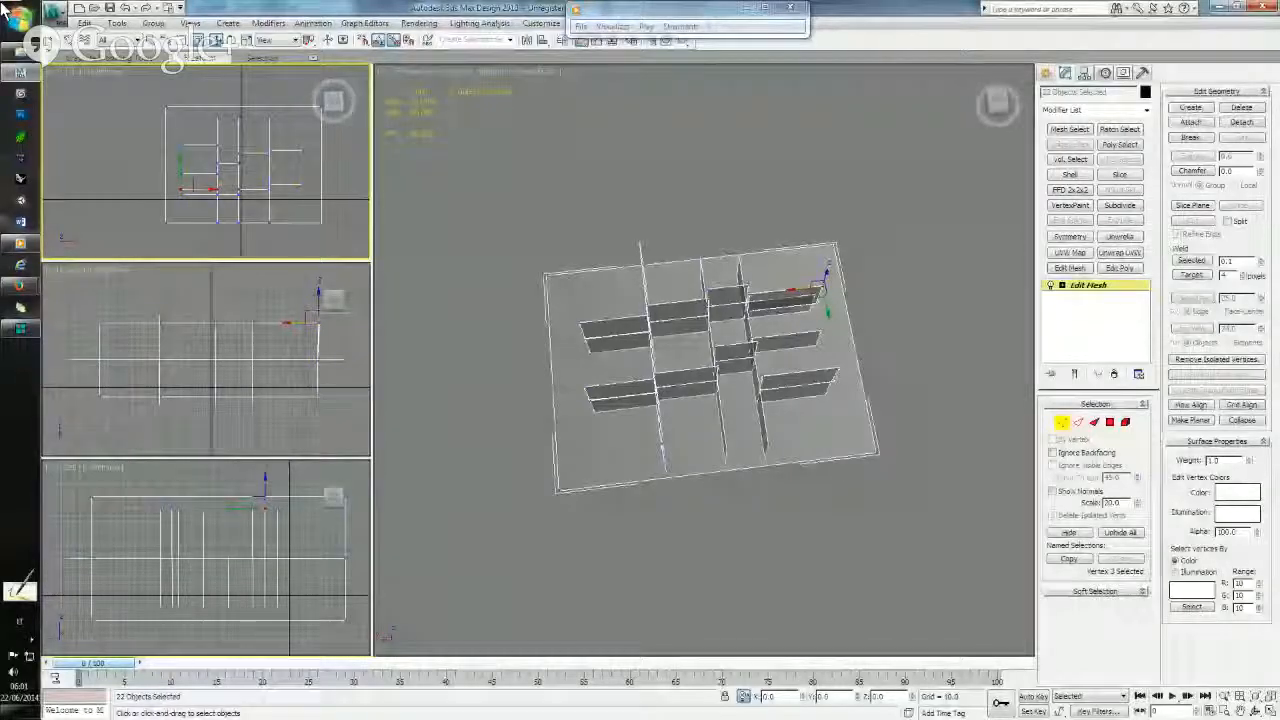
pyautogui.click(150, 239)
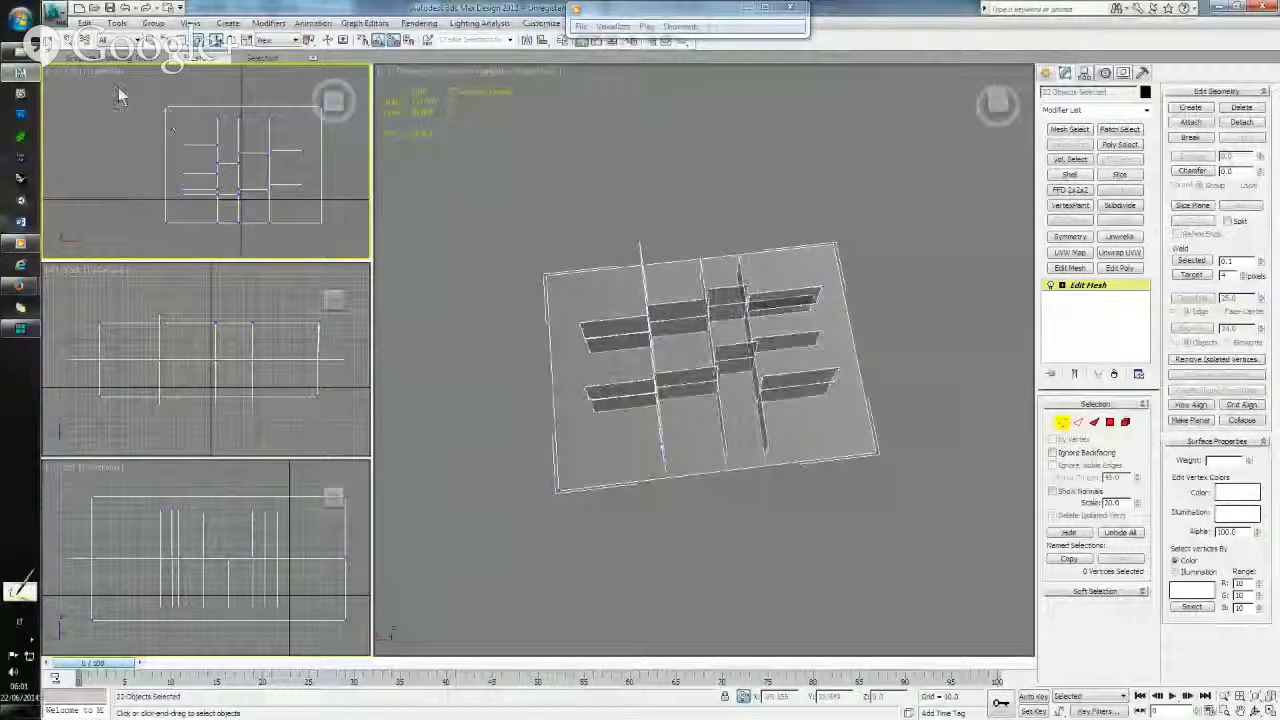
# - Select both vertices of the floor plane's negative-X edge, use World as reference coordinate system, and offset them inward along X
pyautogui.moveTo(158, 109); pyautogui.dragTo(174, 240)
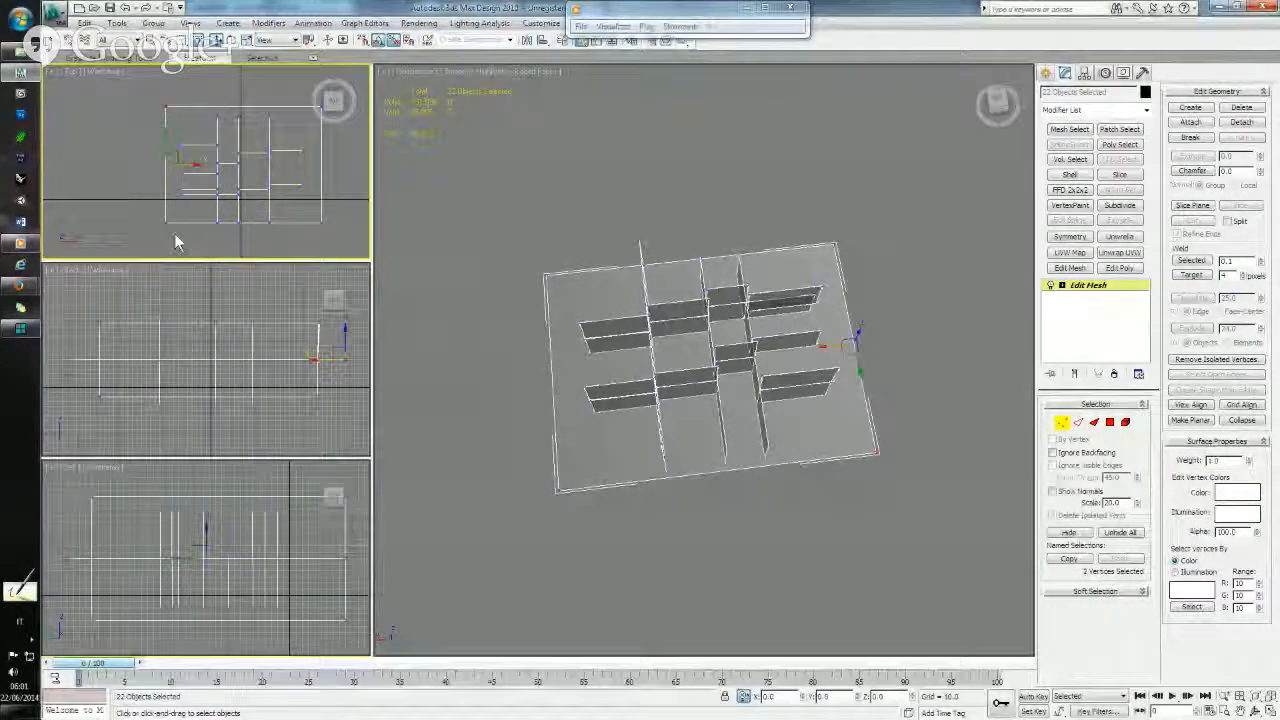
pyautogui.scroll(5, 208, 168)
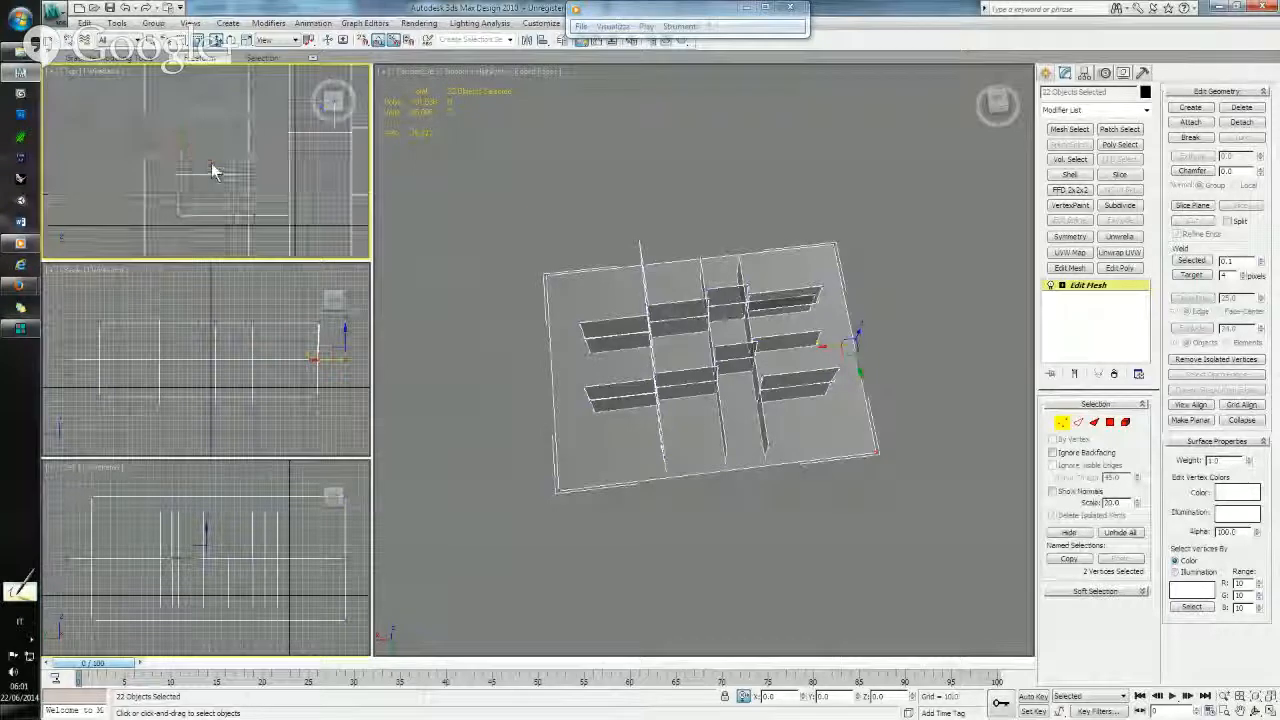
pyautogui.scroll(2, 193, 171)
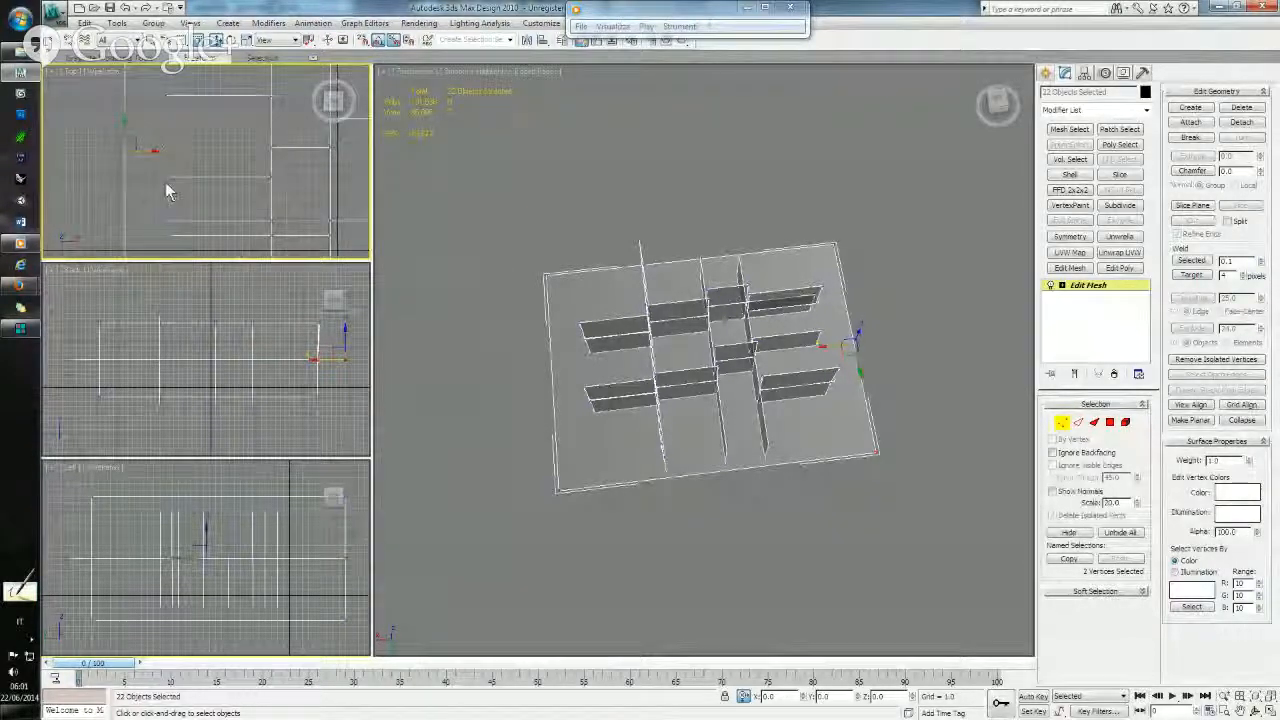
pyautogui.click(265, 40)
pyautogui.click(272, 52)
pyautogui.click(272, 44)
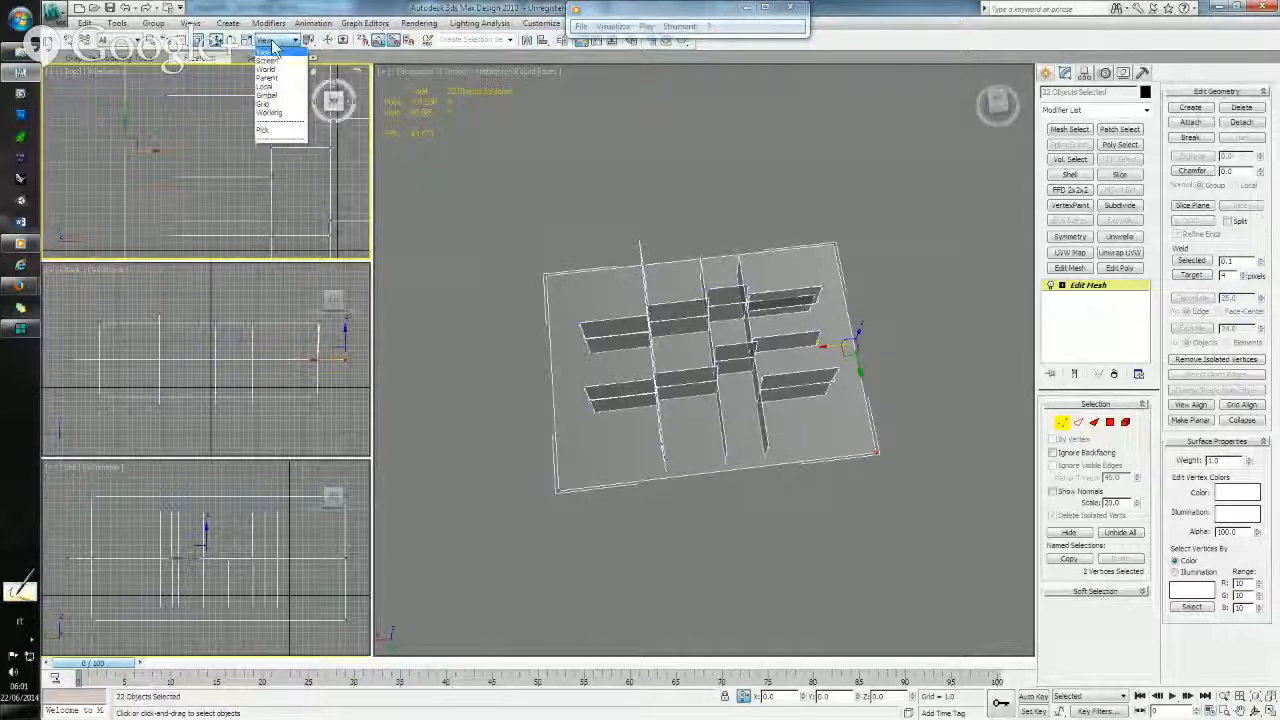
pyautogui.click(272, 69)
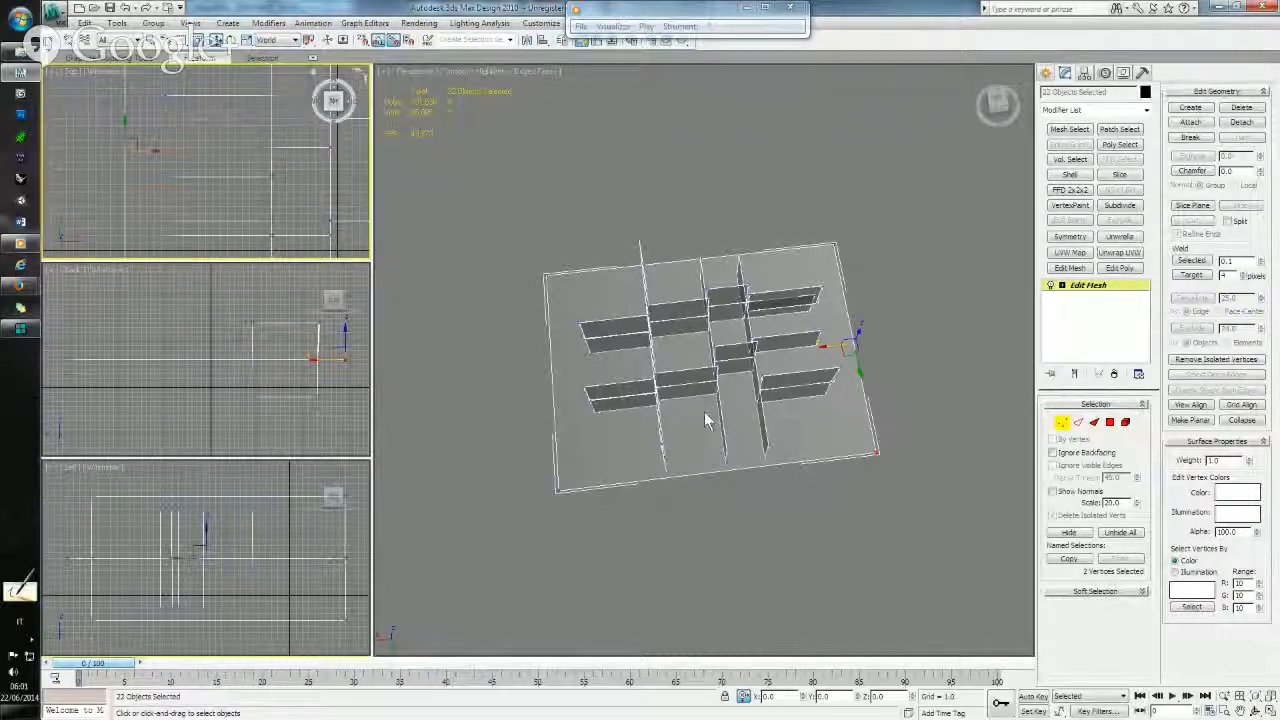
pyautogui.moveTo(686, 376)
pyautogui.keyDown('alt'); pyautogui.mouseDown(button='middle')
pyautogui.moveTo(714, 366)
pyautogui.moveTo(674, 368)
pyautogui.mouseUp(button='middle'); pyautogui.keyUp('alt')
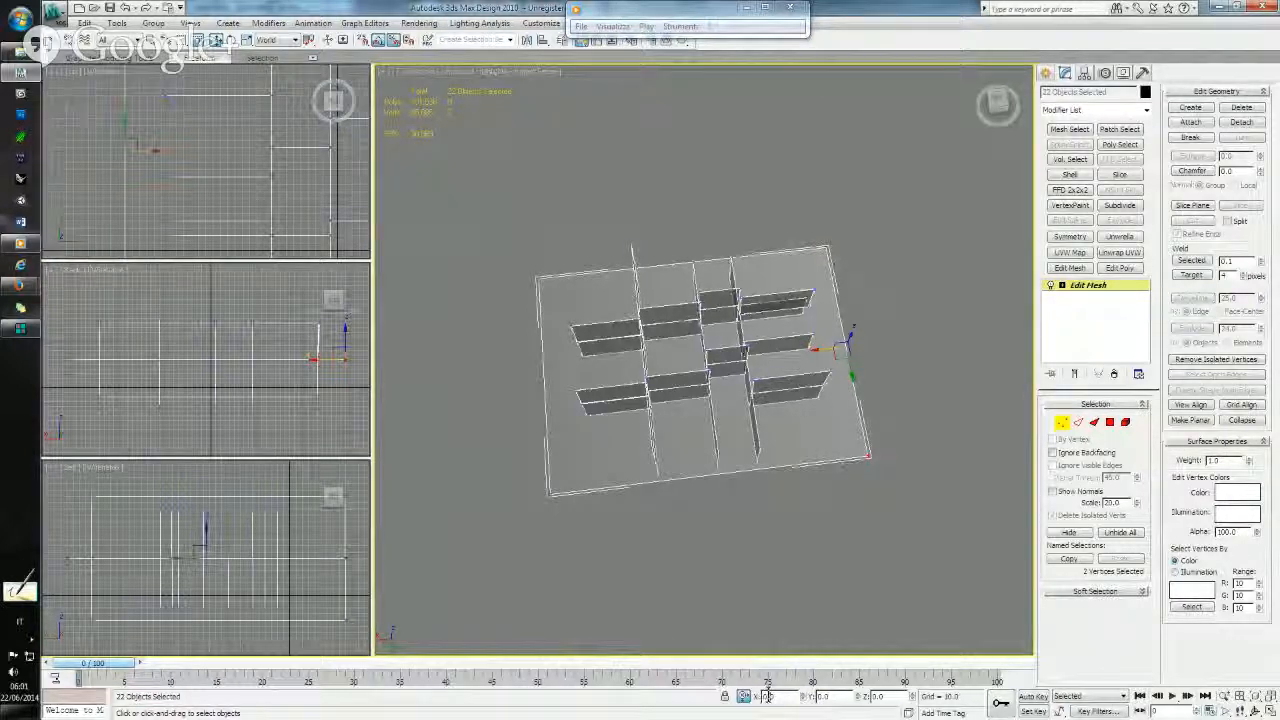
pyautogui.press('Return')
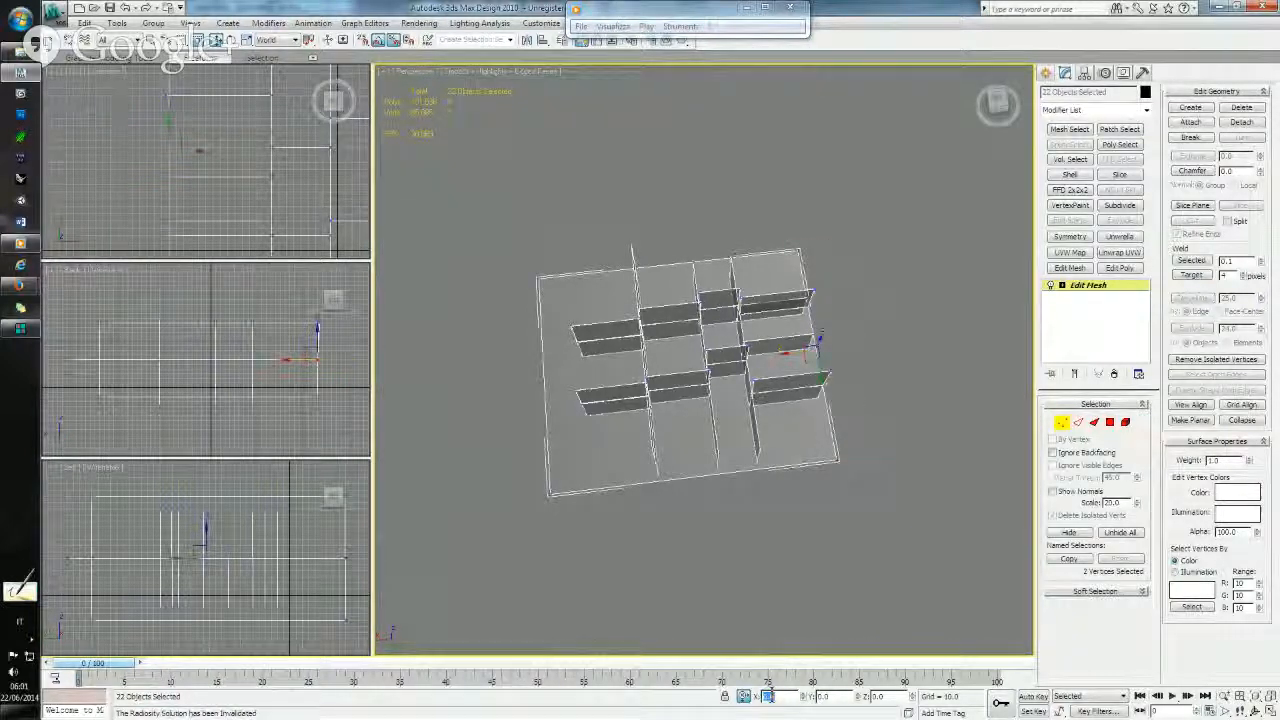
# - Select both vertices of the floor plane's positive-Y edge and offset them inward along Y
pyautogui.scroll(-5, 255, 178)
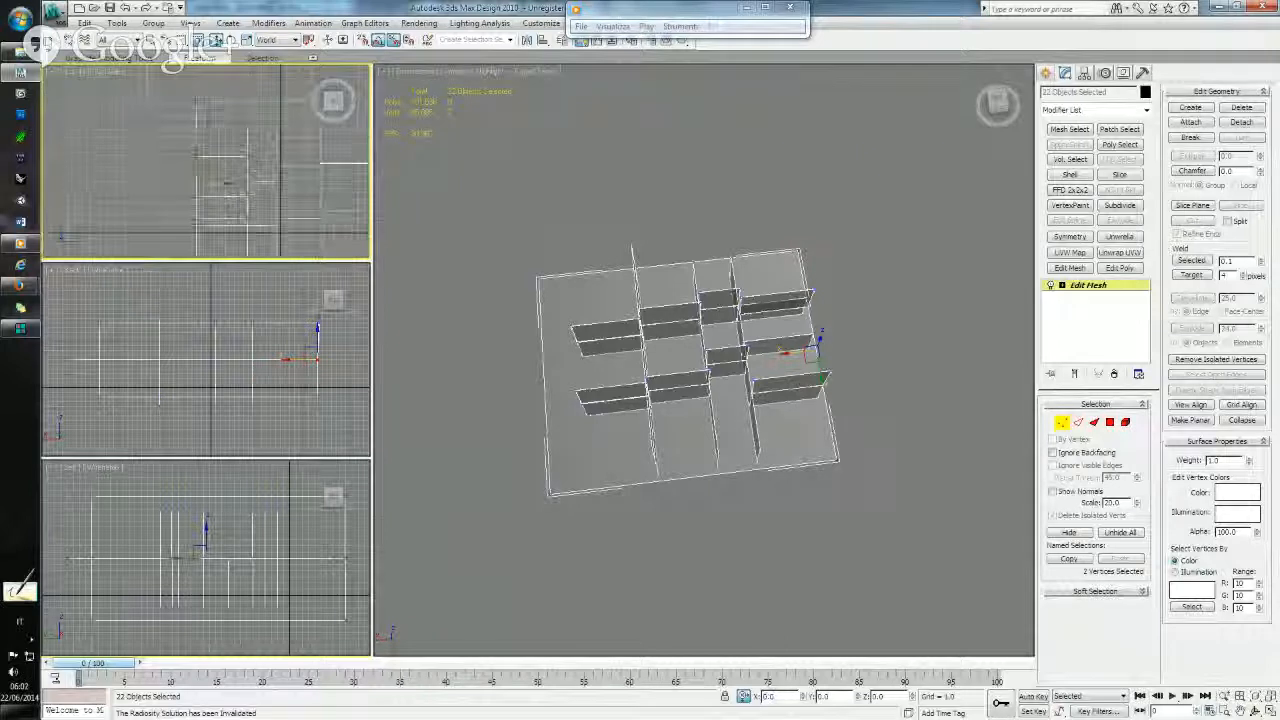
pyautogui.moveTo(200, 146); pyautogui.dragTo(137, 143, button='middle')
pyautogui.moveTo(130, 134); pyautogui.dragTo(194, 151)
pyautogui.scroll(3, 257, 163)
pyautogui.scroll(4, 193, 146)
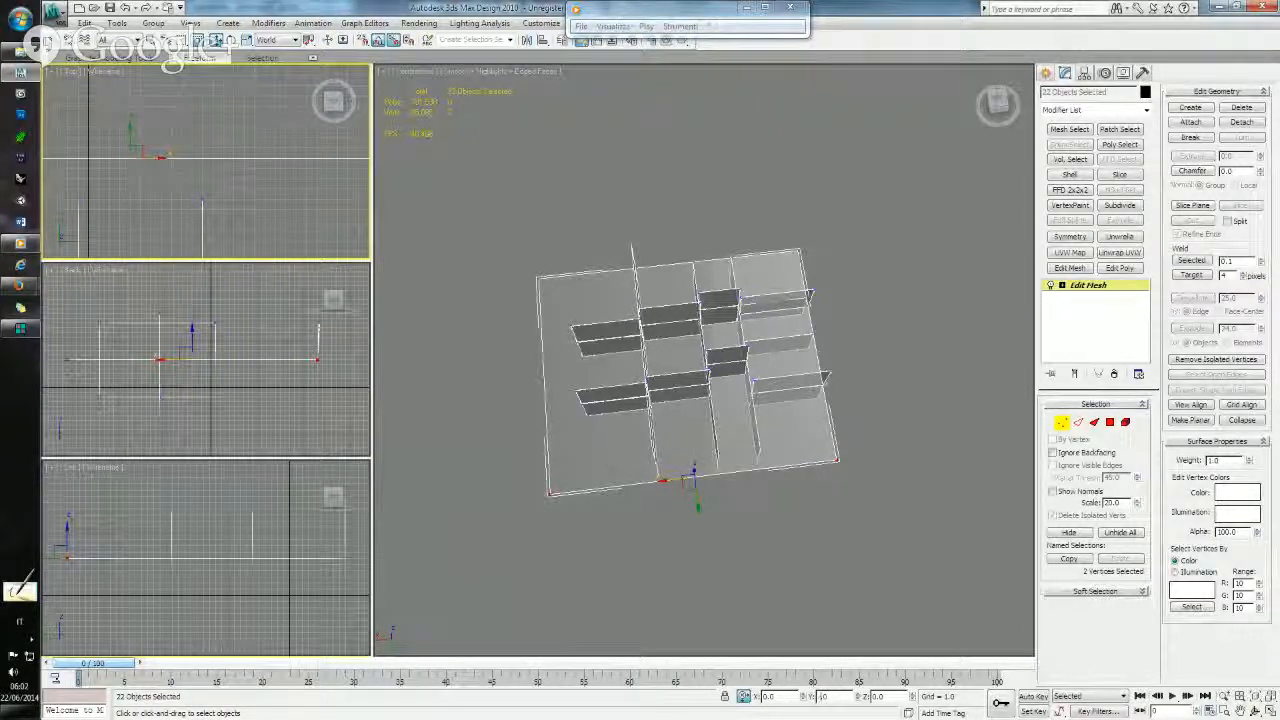
pyautogui.press('Return')
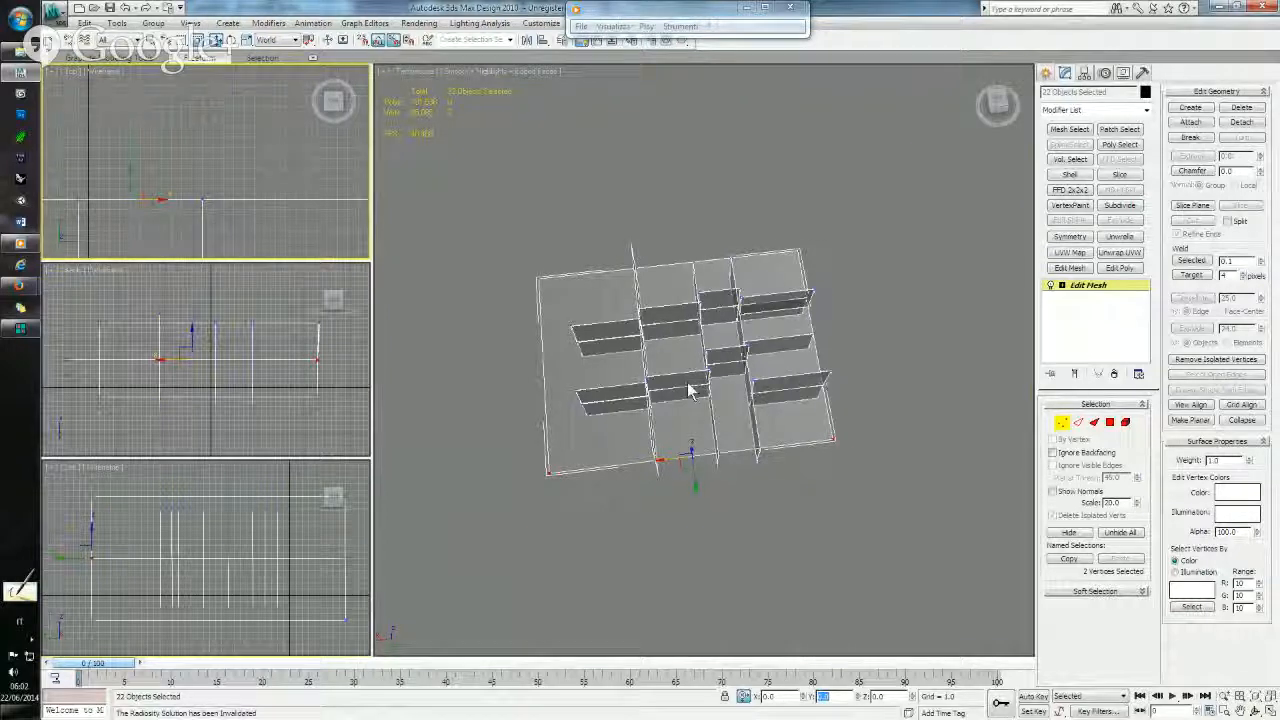
# - Select both corner vertices of the floor plane's positive-X edge and offset them by -5 along X
pyautogui.moveTo(689, 389); pyautogui.dragTo(760, 378, button='middle')
pyautogui.moveTo(625, 266); pyautogui.dragTo(652, 357)
pyautogui.hotkey('ctrl', 'z')
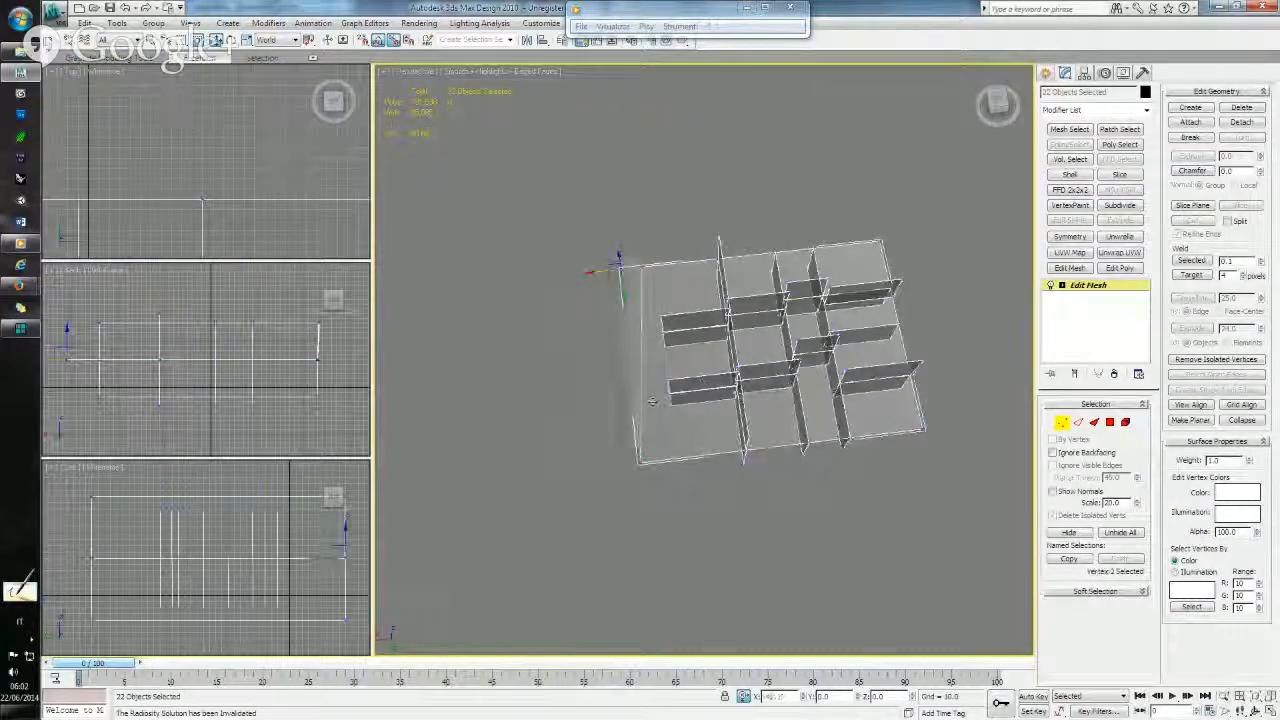
pyautogui.hotkey('ctrl', 'y')
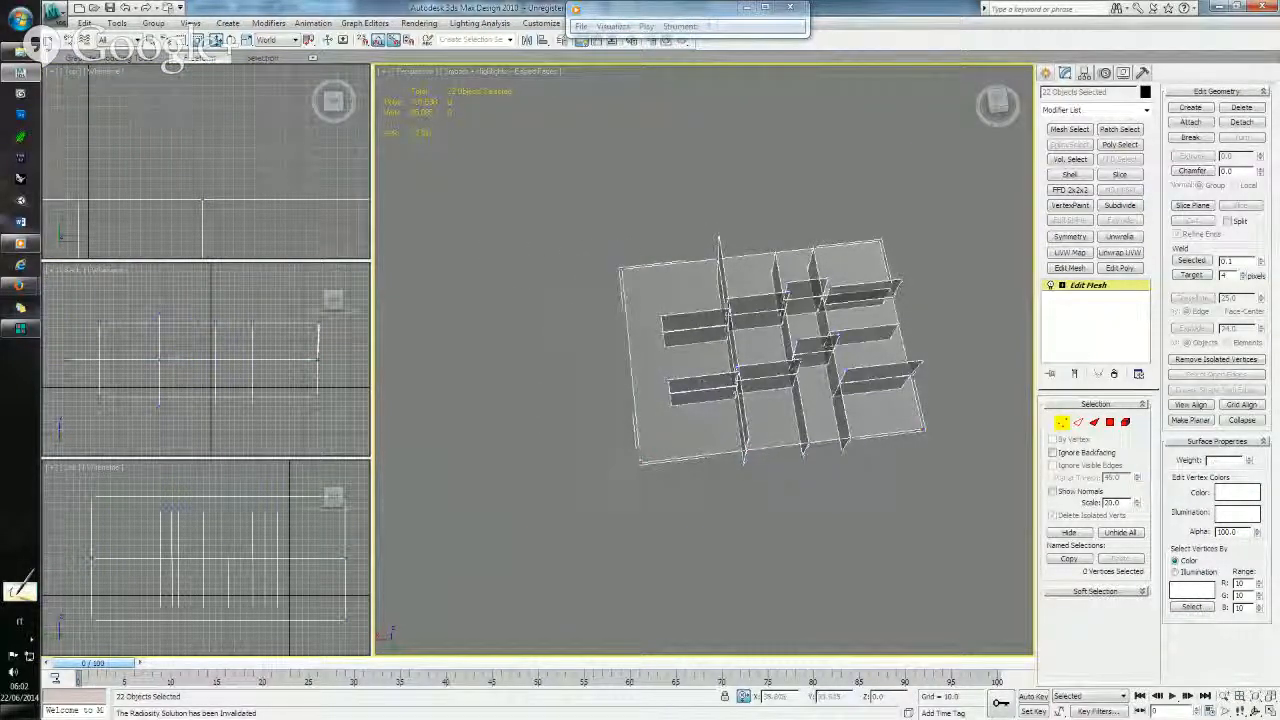
pyautogui.hotkey('ctrl', 'z')
pyautogui.keyDown('ctrl'); pyautogui.moveTo(614, 451); pyautogui.dragTo(655, 475); pyautogui.keyUp('ctrl')
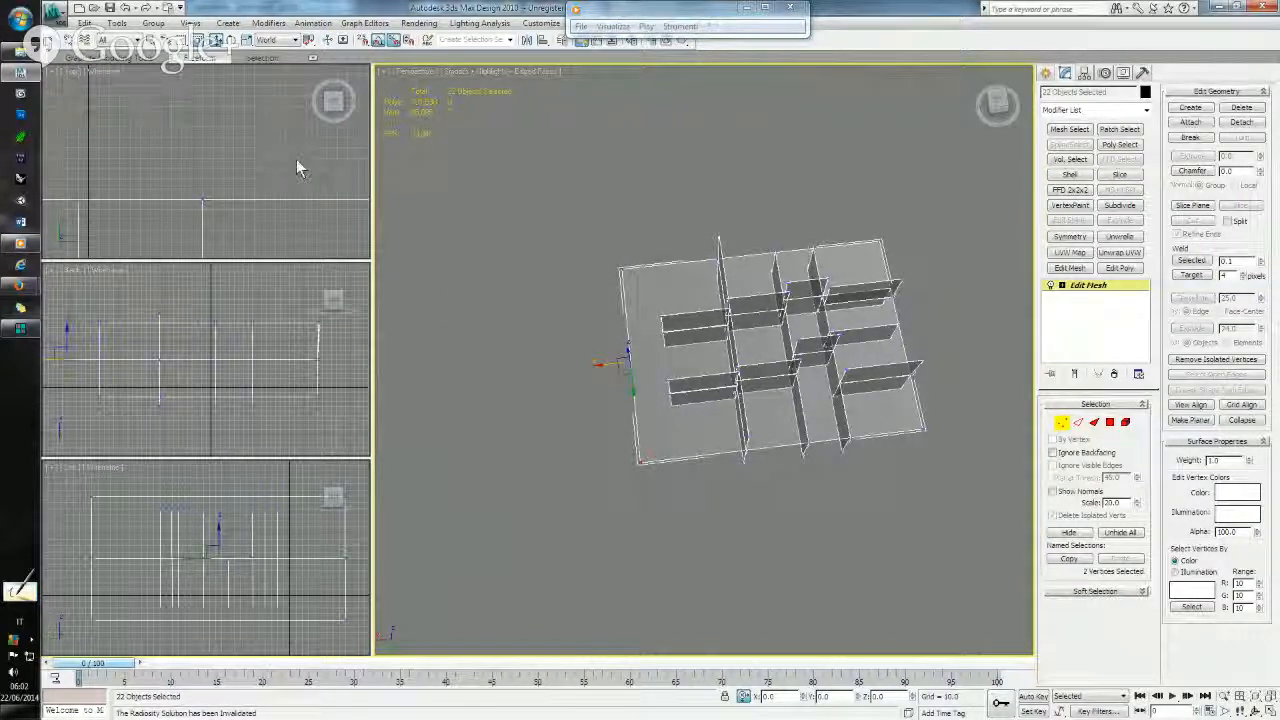
pyautogui.press('z')
pyautogui.scroll(-3, 265, 178)
pyautogui.scroll(4, 257, 184)
pyautogui.scroll(2, 256, 183)
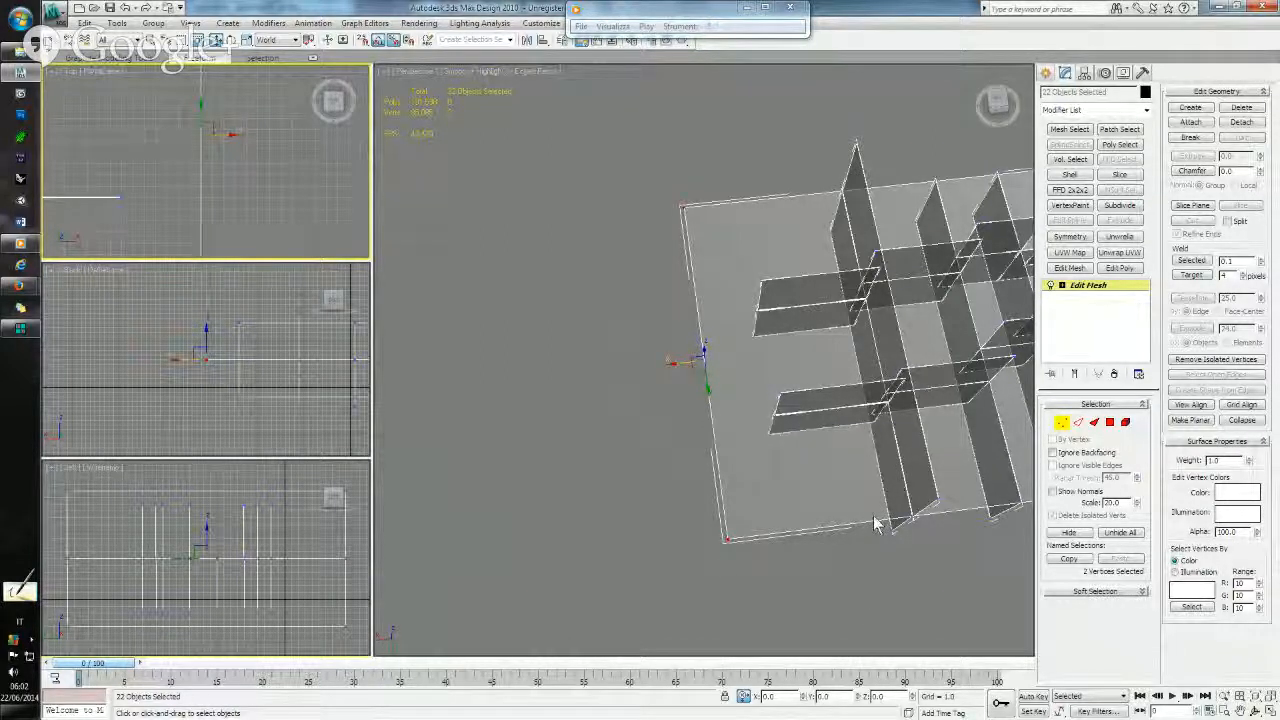
pyautogui.moveTo(877, 523); pyautogui.dragTo(784, 513, button='middle')
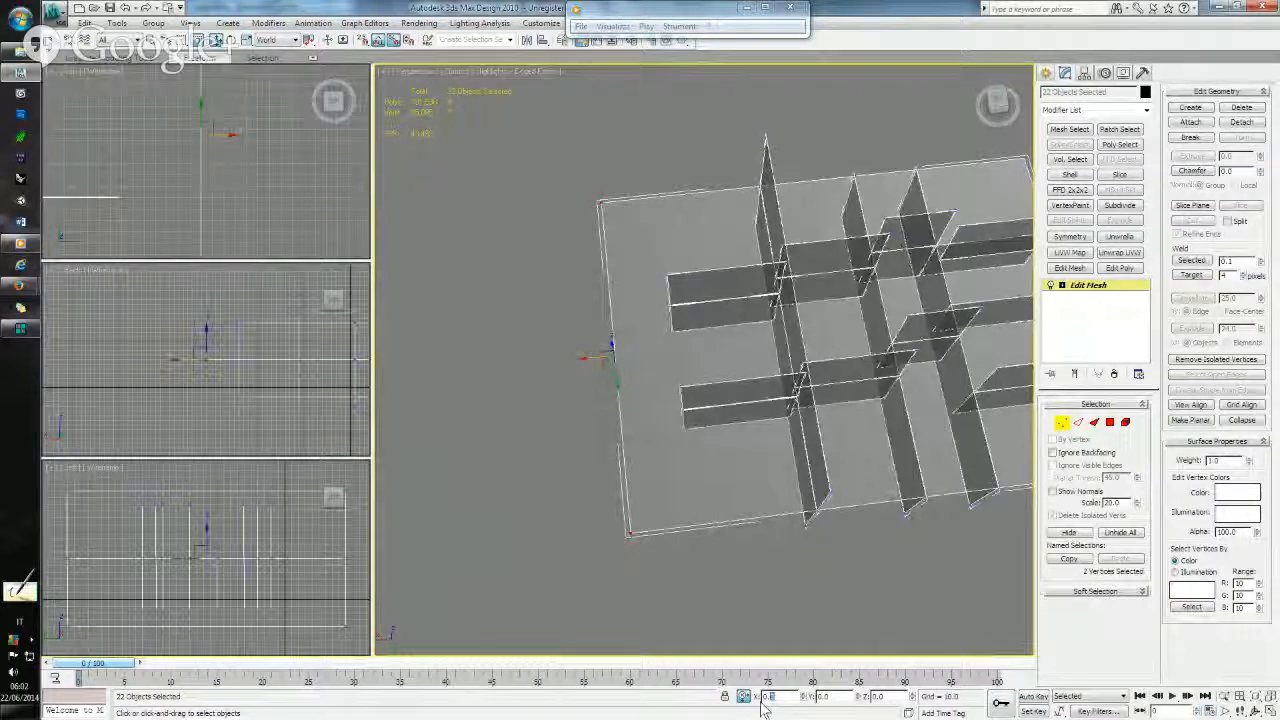
pyautogui.moveTo(766, 700); pyautogui.dragTo(758, 698)
pyautogui.write('-5')
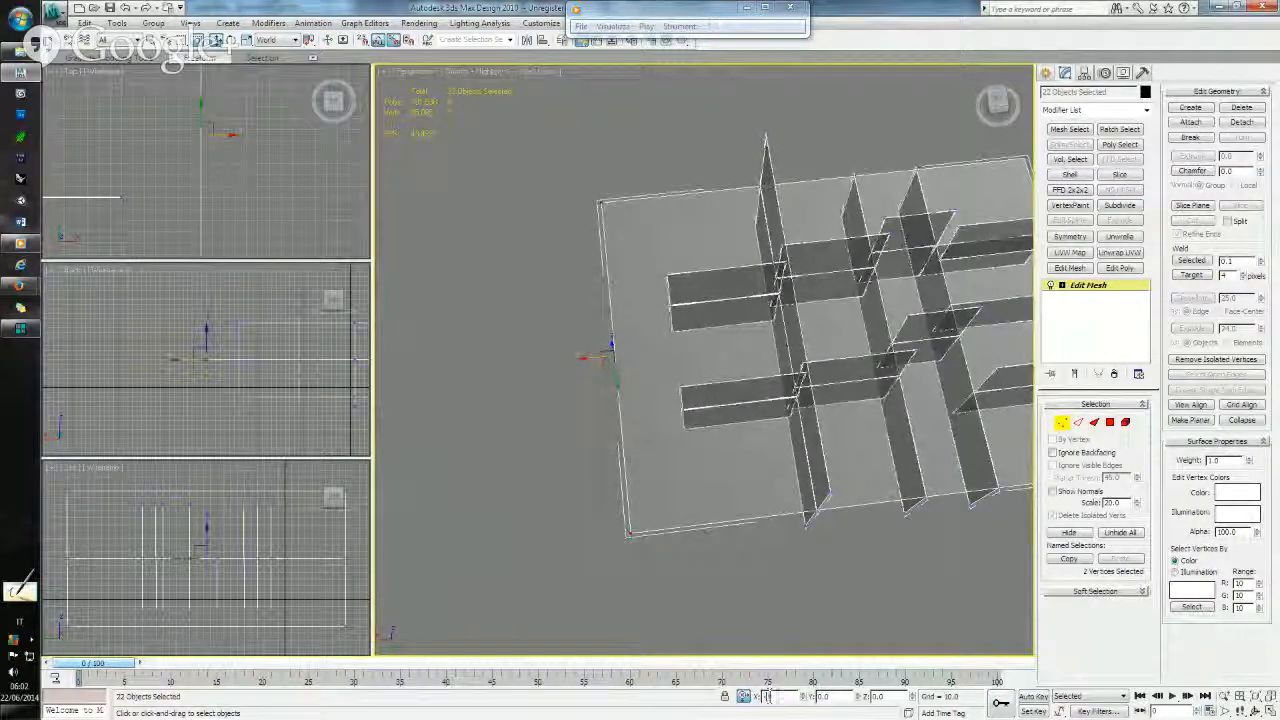
pyautogui.press('Return')
# - Clear the vertex selection, check the floor against the dividers from an angle, and leave vertex editing
pyautogui.click(544, 372)
pyautogui.moveTo(666, 326); pyautogui.dragTo(613, 343, button='middle')
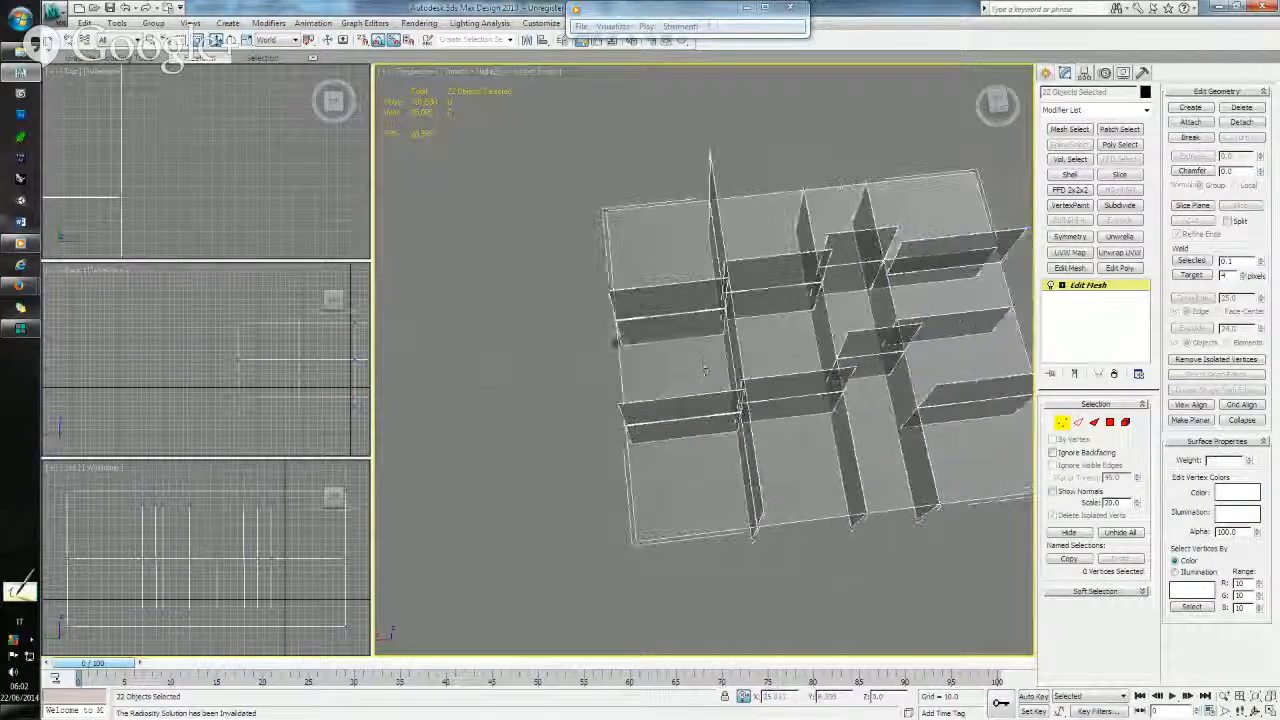
pyautogui.press('z')
pyautogui.keyDown('alt'); pyautogui.moveTo(755, 378); pyautogui.dragTo(772, 343, button='middle'); pyautogui.keyUp('alt')
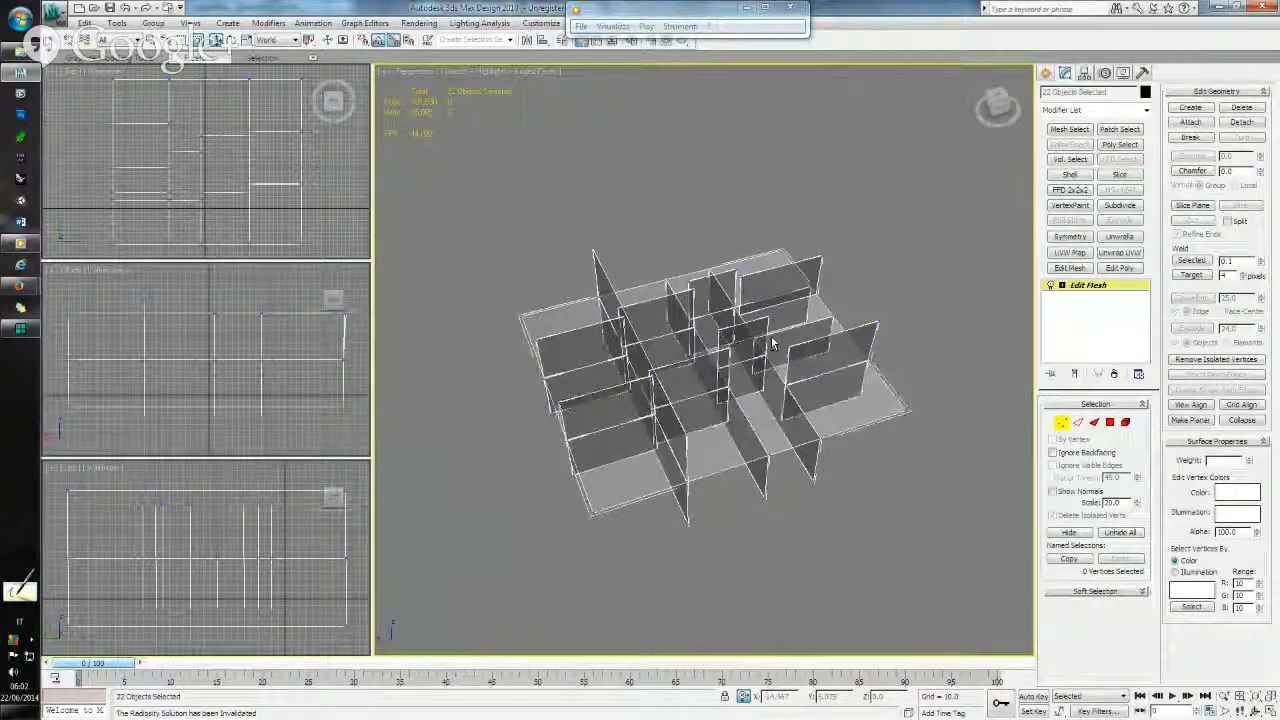
pyautogui.click(1062, 422)
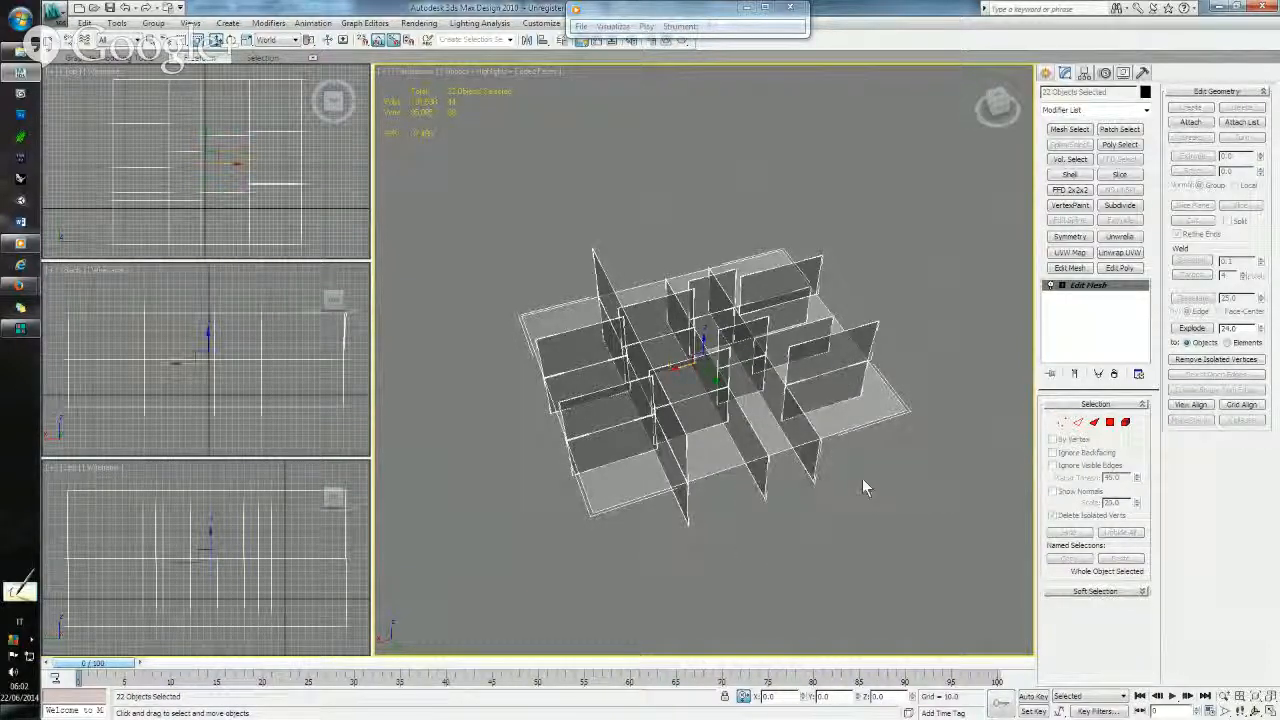
# - Undo the last change to the planes, then select all objects and check the complete section layout in an enlarged top view
pyautogui.hotkey('ctrl', 'z')
pyautogui.click(98, 147)
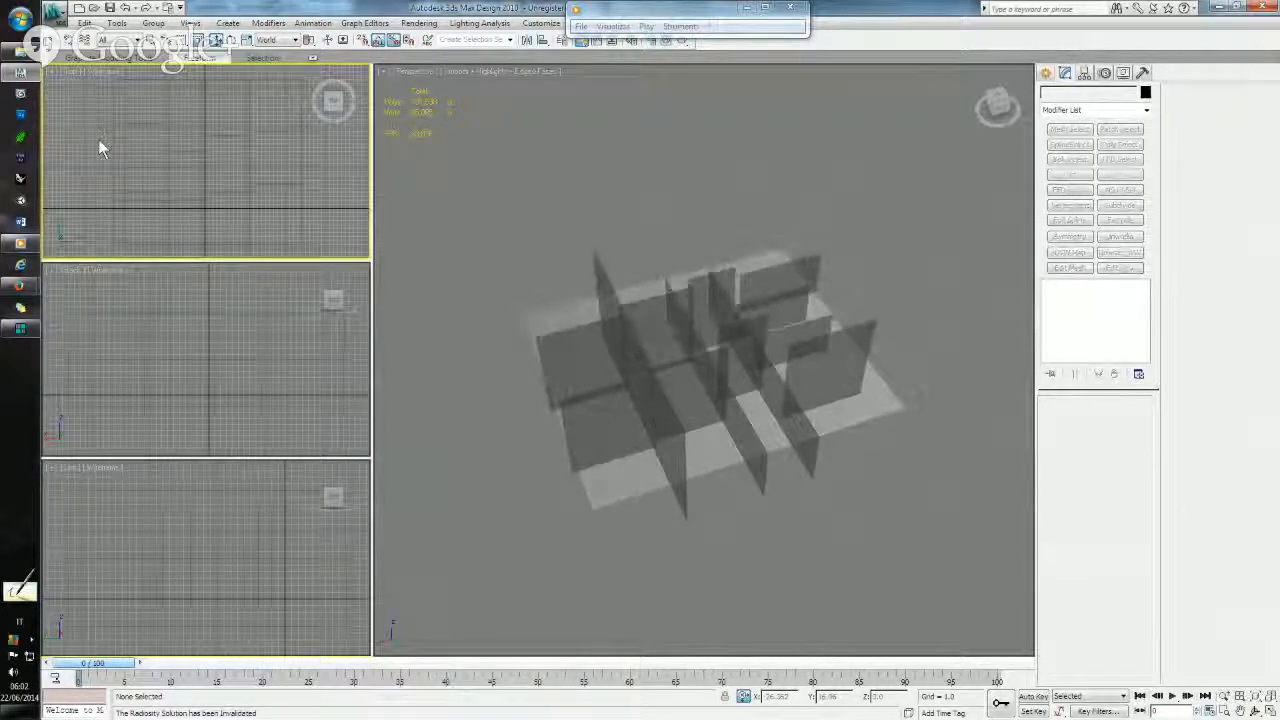
pyautogui.moveTo(119, 111); pyautogui.dragTo(149, 163, button='middle')
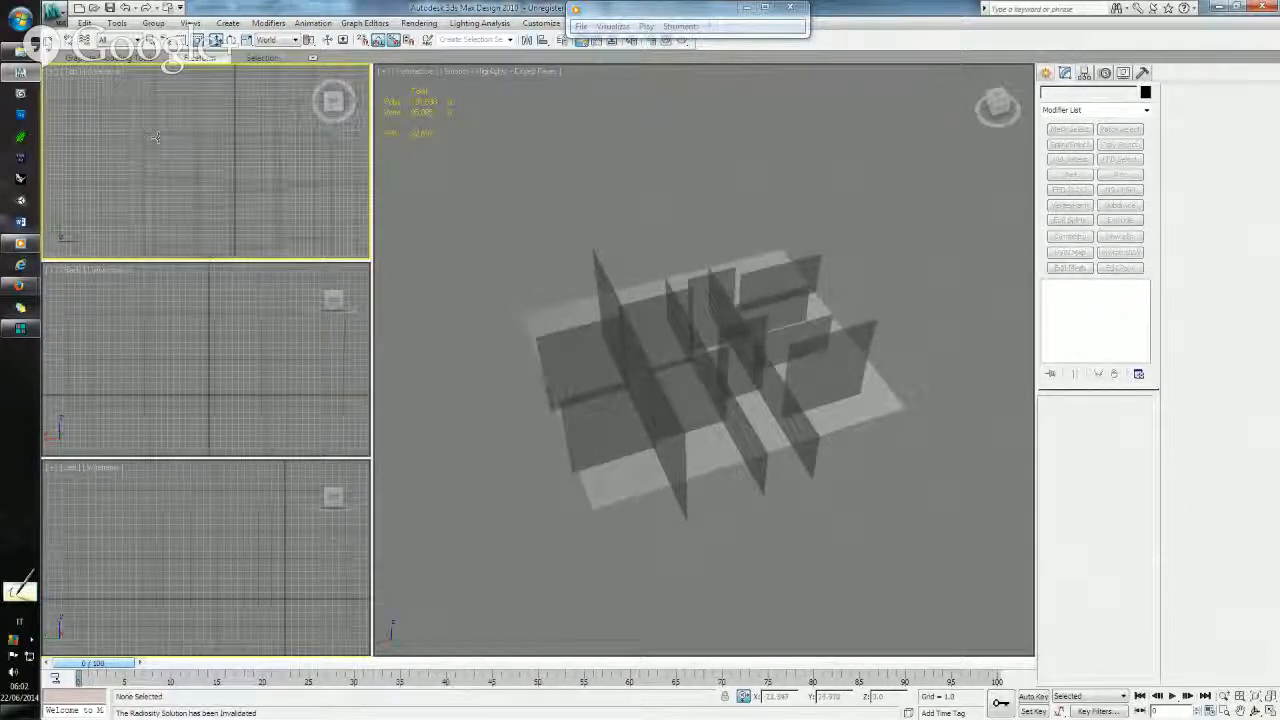
pyautogui.scroll(-3, 200, 135)
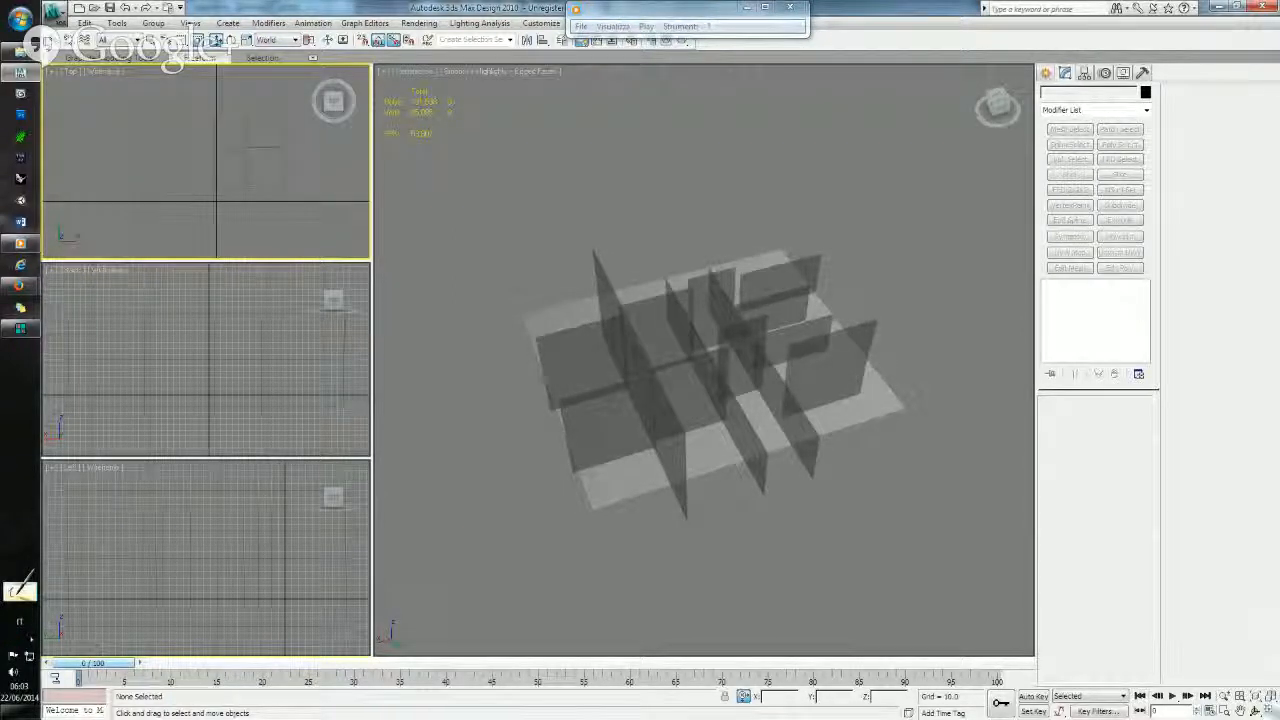
pyautogui.click(1270, 711)
pyautogui.scroll(-2, 432, 349)
pyautogui.hotkey('ctrl', 'a')
pyautogui.scroll(2, 444, 351)
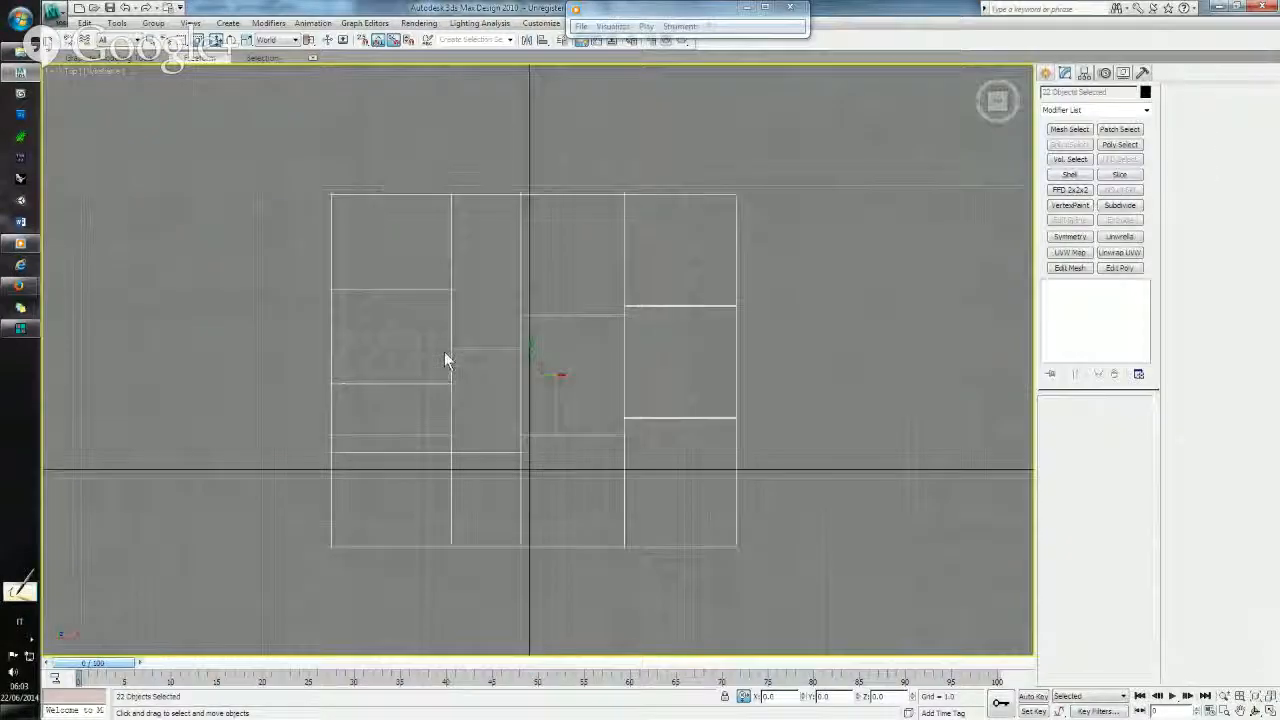
pyautogui.hotkey('alt', 'w')
# - Inspect the floor plane and individual divider planes from several angles to see how they bound the corner section
pyautogui.keyDown('alt'); pyautogui.moveTo(817, 447); pyautogui.dragTo(927, 407, button='middle'); pyautogui.keyUp('alt')
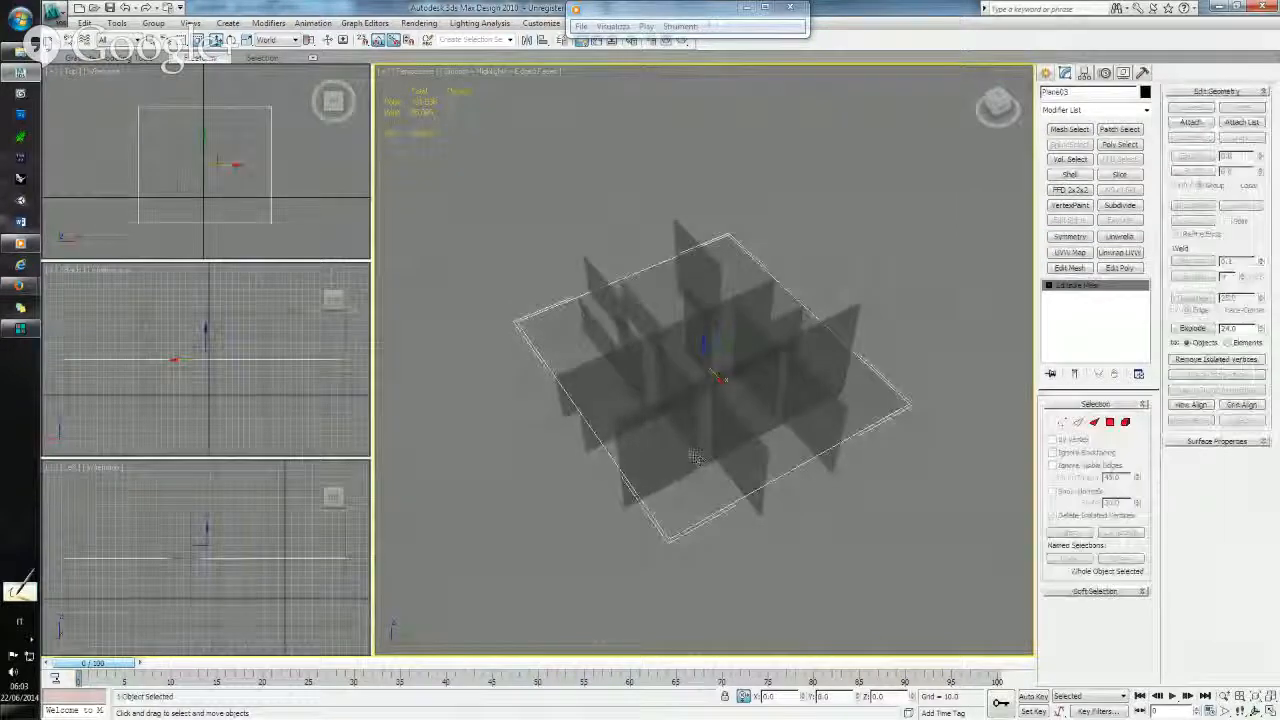
pyautogui.click(678, 420)
pyautogui.keyDown('alt'); pyautogui.moveTo(678, 420); pyautogui.dragTo(660, 480, button='middle'); pyautogui.keyUp('alt')
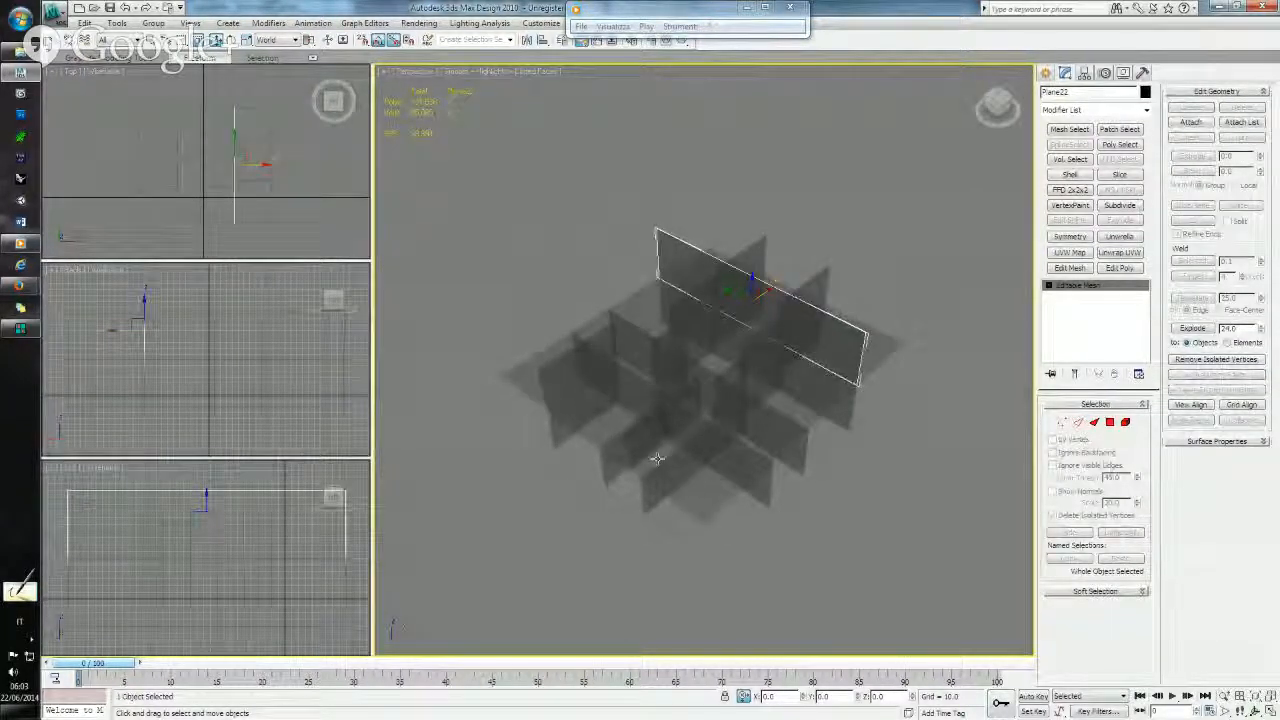
pyautogui.click(690, 482)
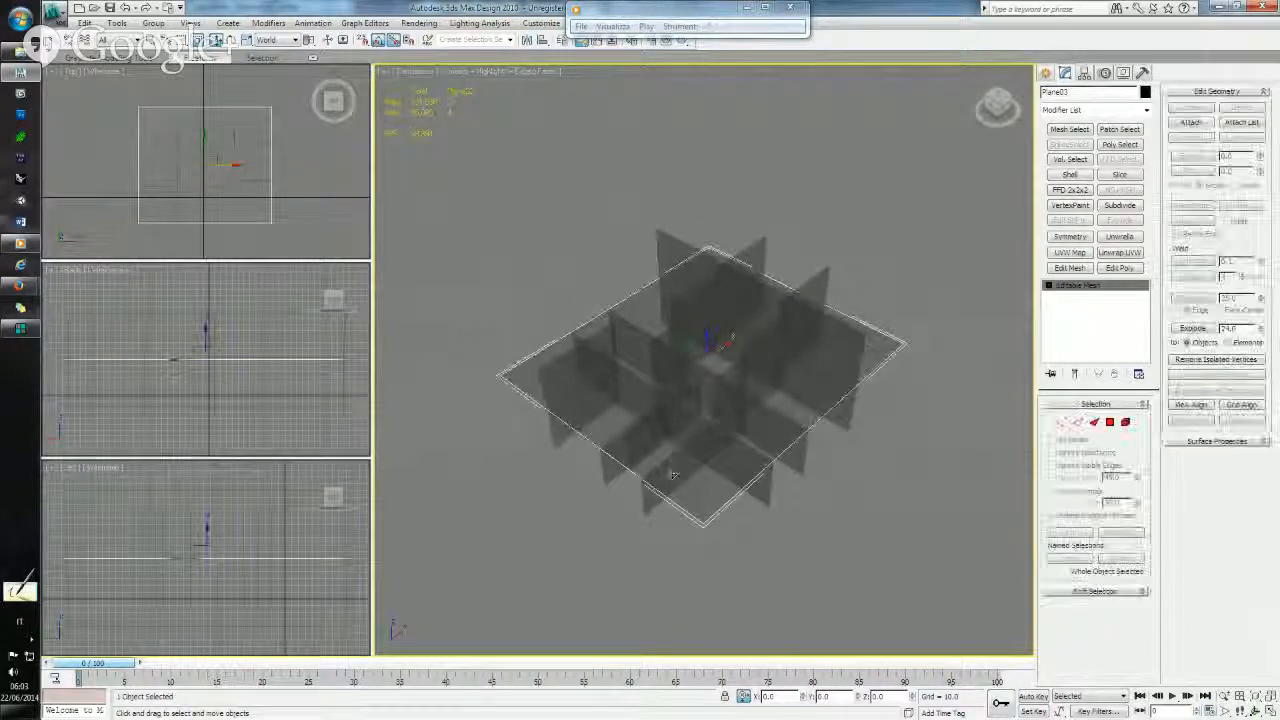
pyautogui.click(646, 498)
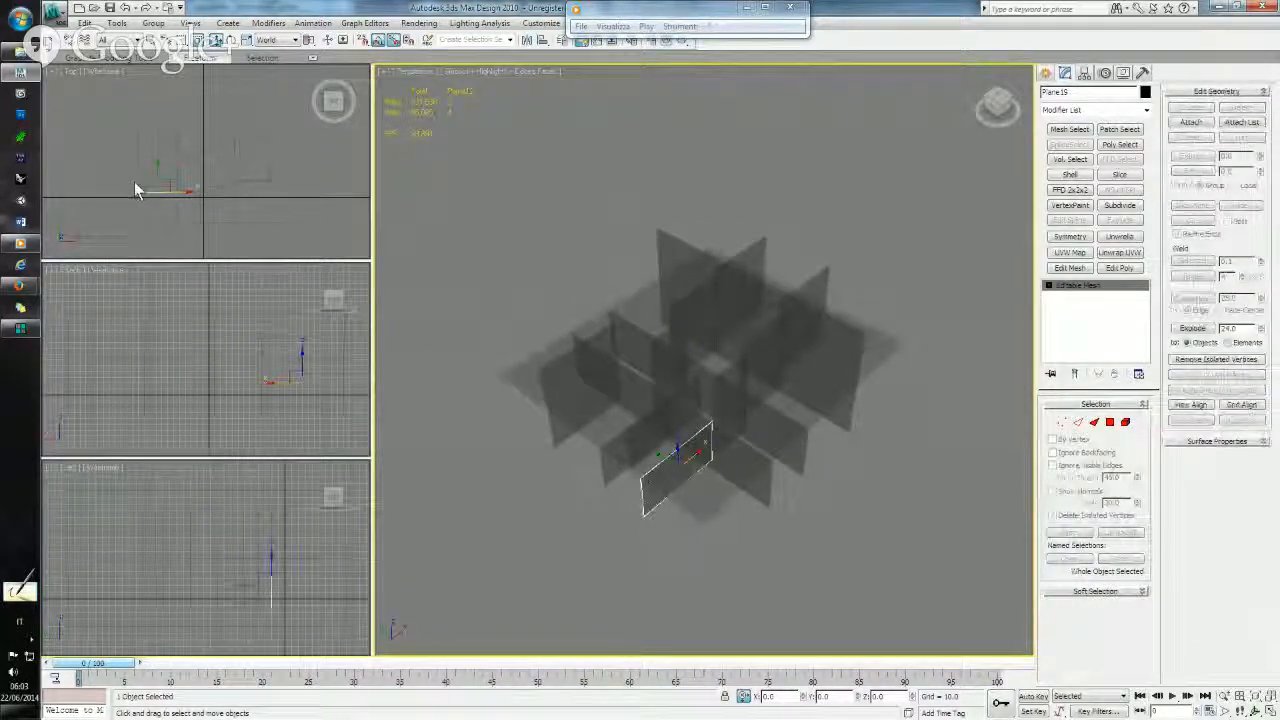
pyautogui.keyDown('alt'); pyautogui.moveTo(436, 279); pyautogui.dragTo(463, 254, button='middle'); pyautogui.keyUp('alt')
pyautogui.click(598, 428)
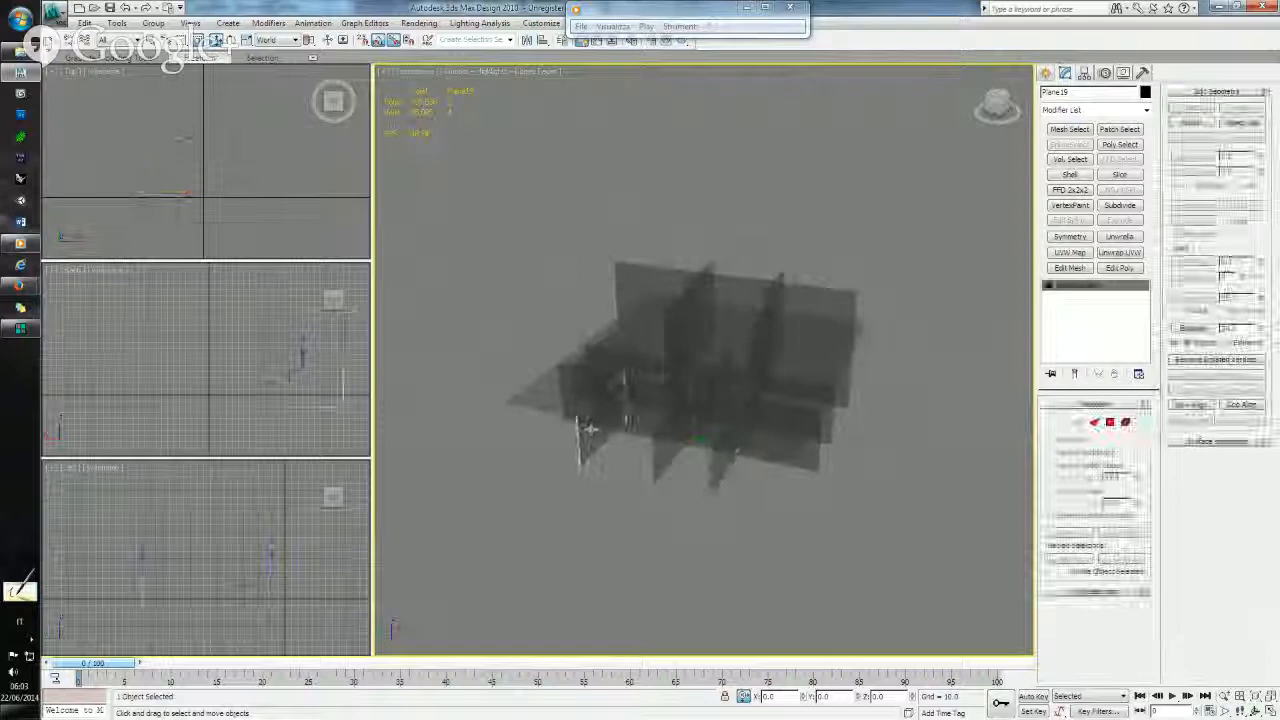
# - Select the two stacked wall planes of the corner section and examine their width against the grid in the top view
pyautogui.moveTo(116, 141); pyautogui.dragTo(181, 140)
pyautogui.scroll(3, 181, 145)
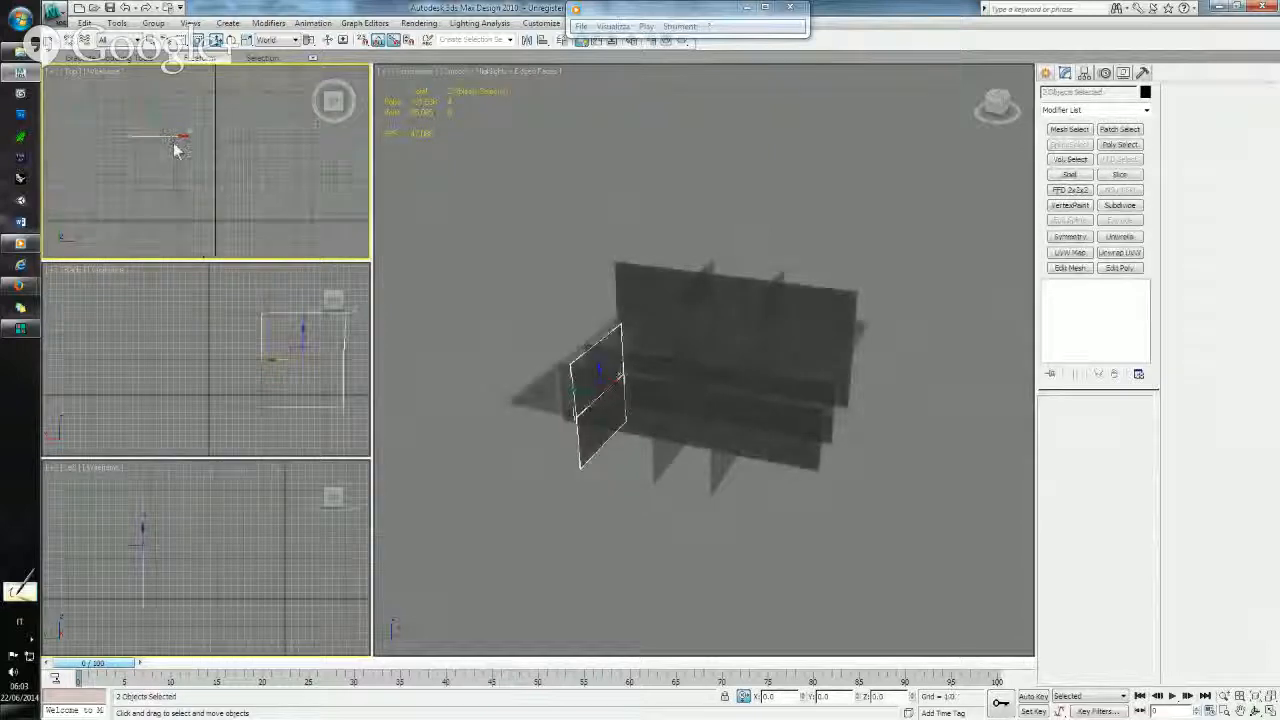
pyautogui.scroll(5, 184, 157)
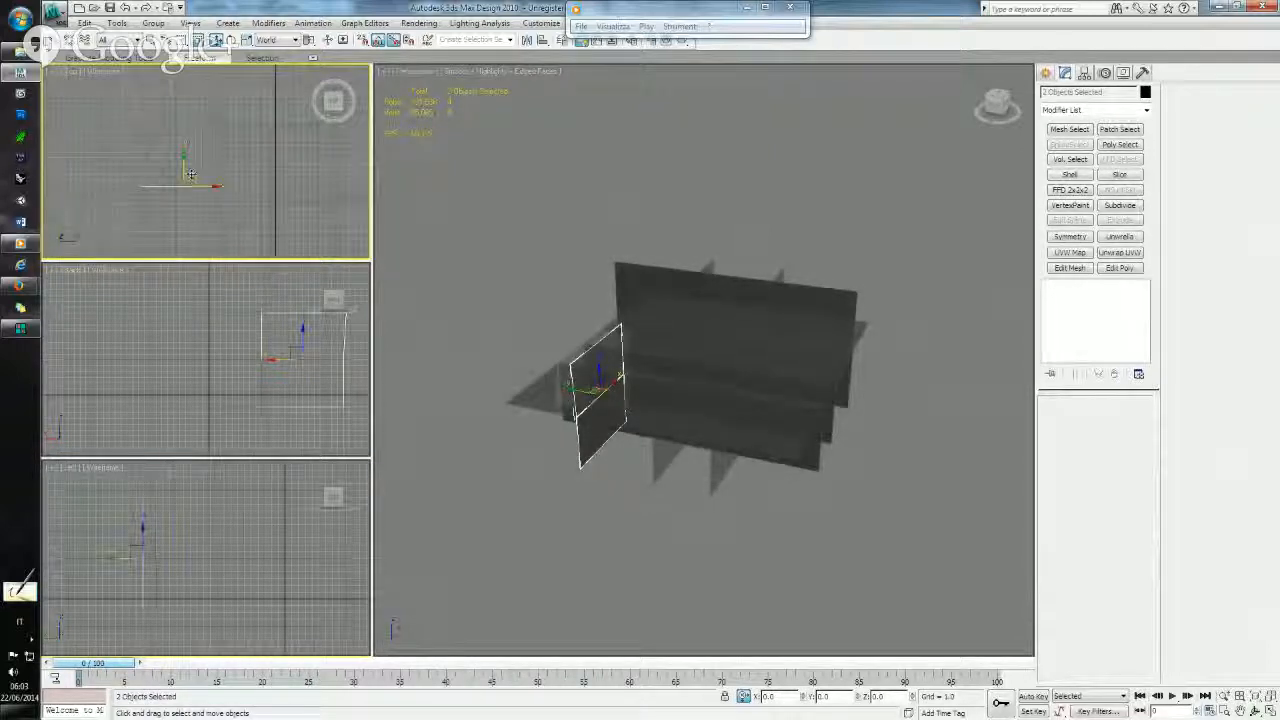
pyautogui.scroll(2, 160, 180)
pyautogui.moveTo(160, 180); pyautogui.dragTo(165, 193, button='middle')
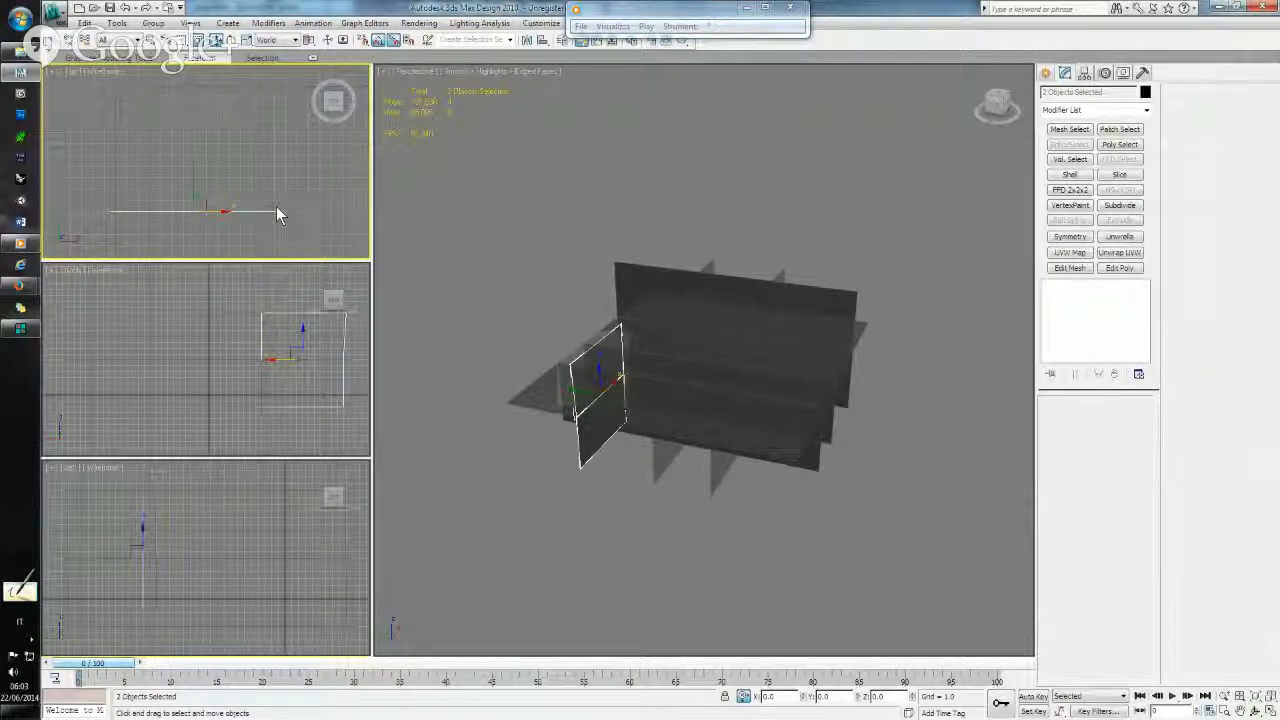
pyautogui.keyDown('alt'); pyautogui.moveTo(566, 271); pyautogui.dragTo(738, 340, button='middle'); pyautogui.keyUp('alt')
pyautogui.moveTo(211, 157); pyautogui.dragTo(189, 184, button='middle')
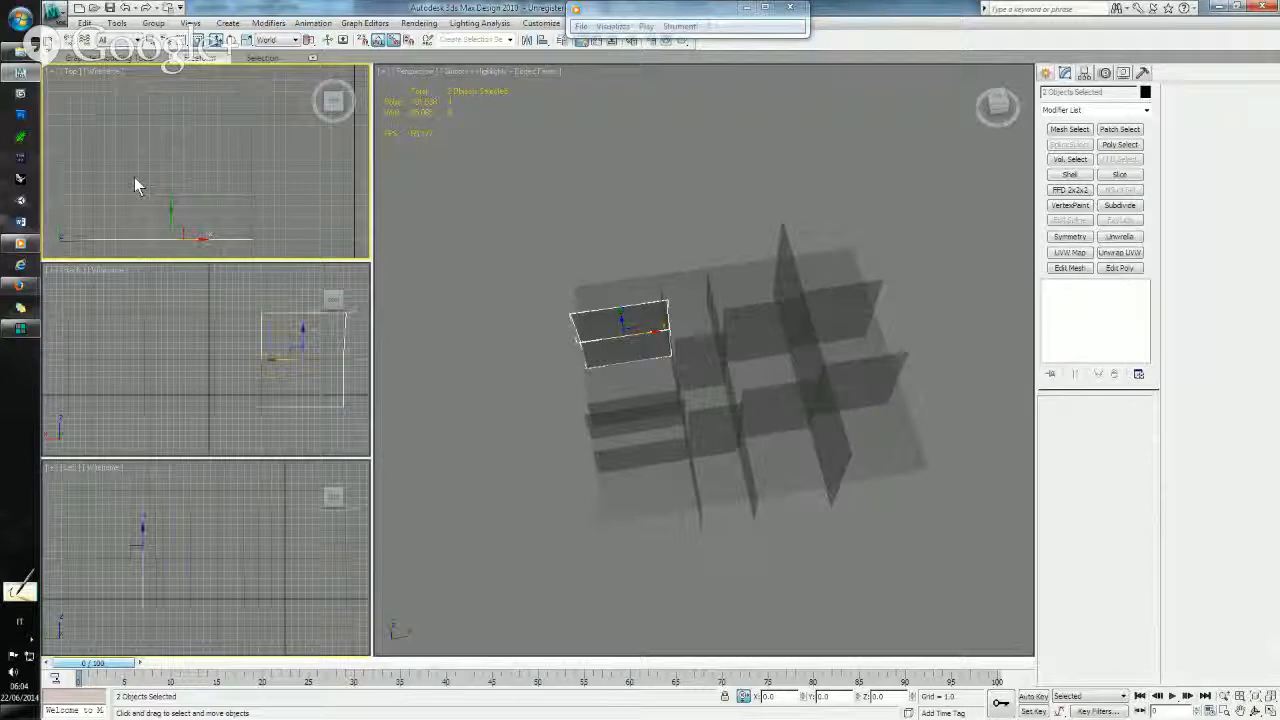
# - Switch to NG Room Edit and delete Room0 and Room2
pyautogui.click(22, 334)
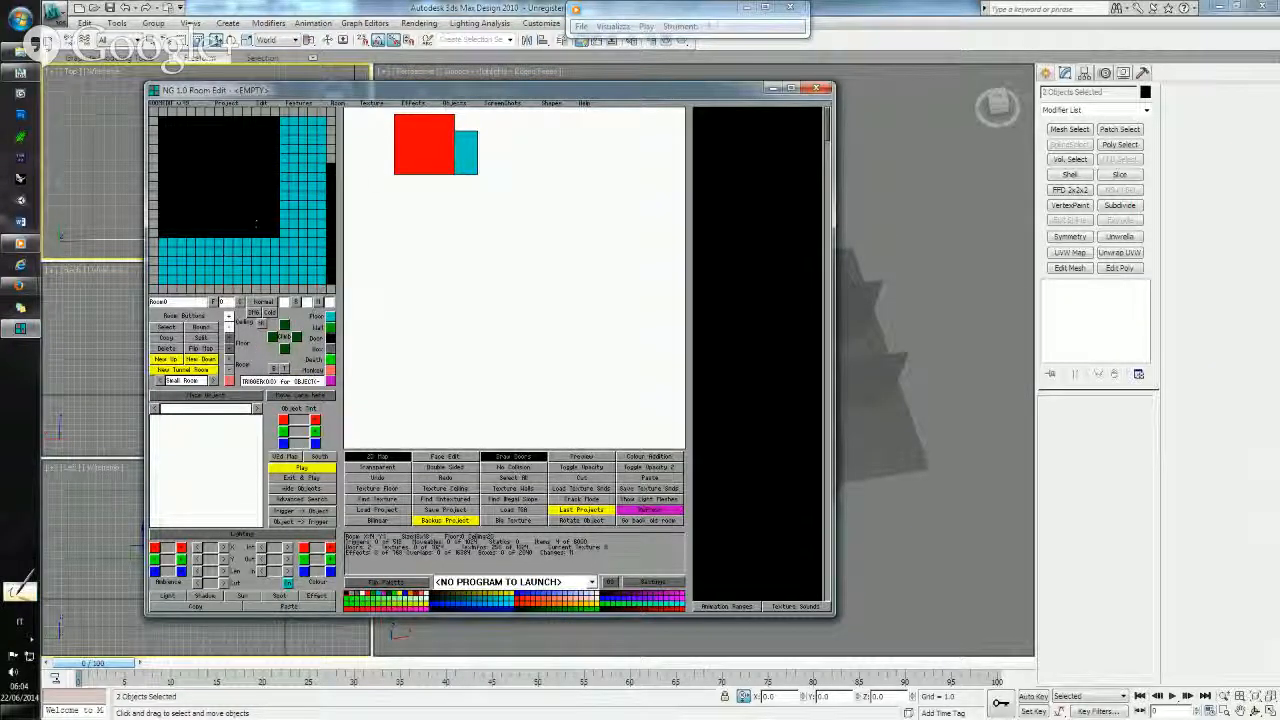
pyautogui.click(166, 348)
pyautogui.click(616, 408)
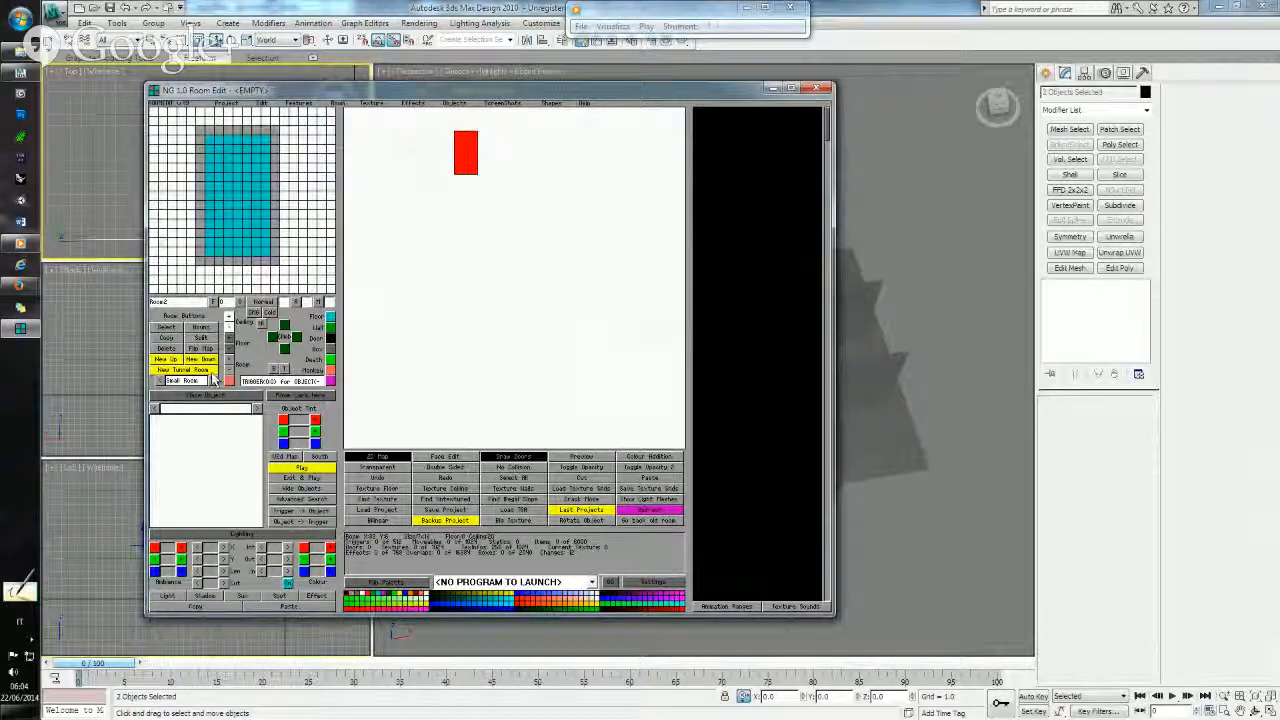
pyautogui.click(174, 349)
pyautogui.click(651, 403)
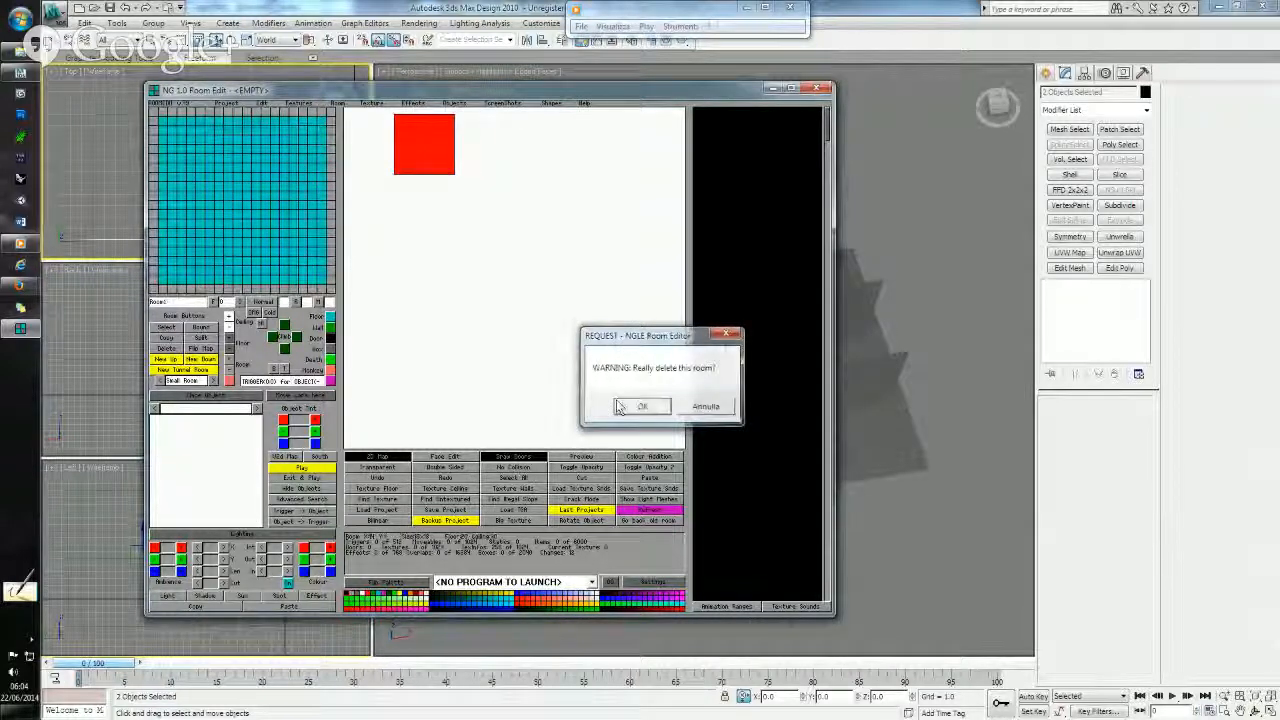
# - Create Room0 in the empty slot 0 of the room list and crop its bounds to 14 x 11 squares
pyautogui.click(167, 328)
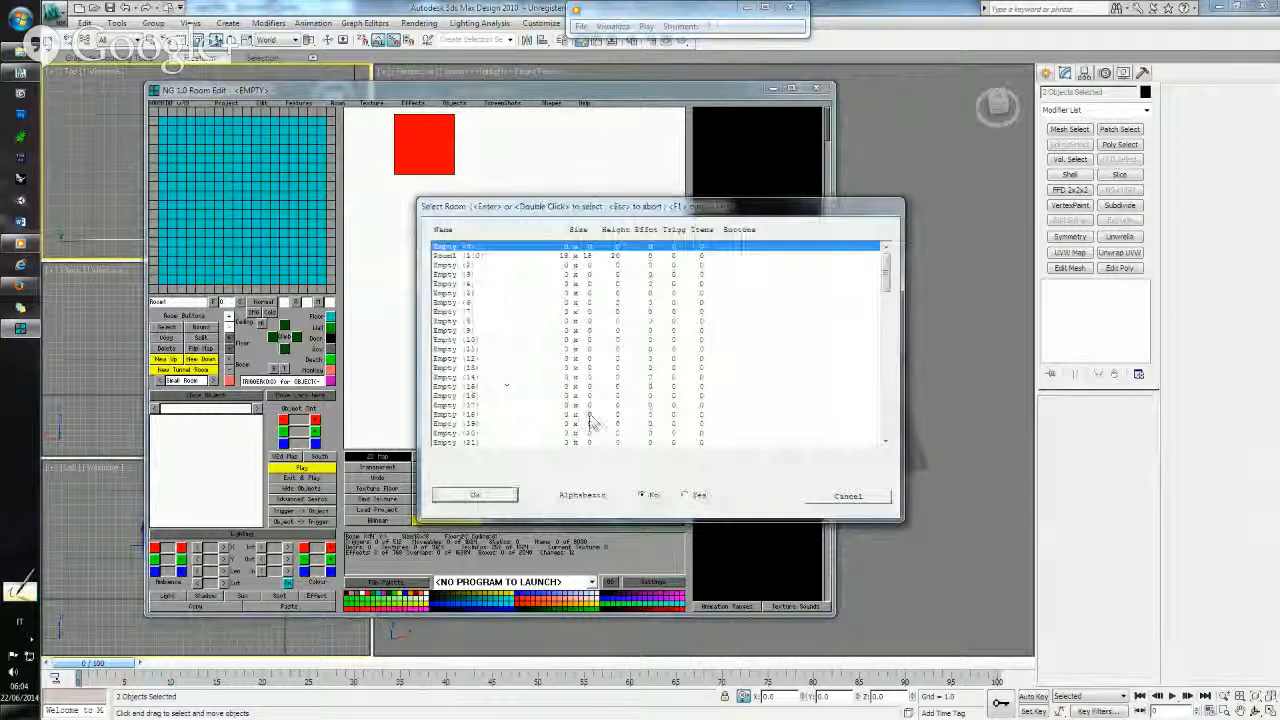
pyautogui.doubleClick(466, 256)
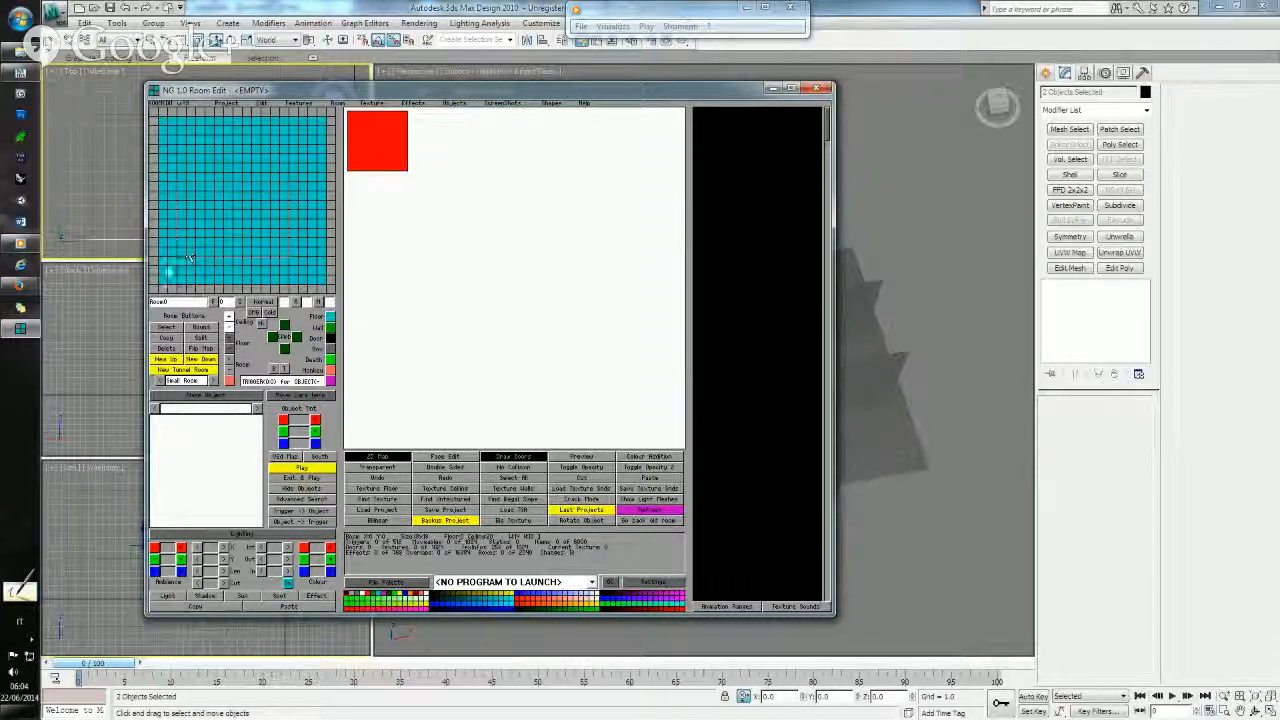
pyautogui.click(199, 327)
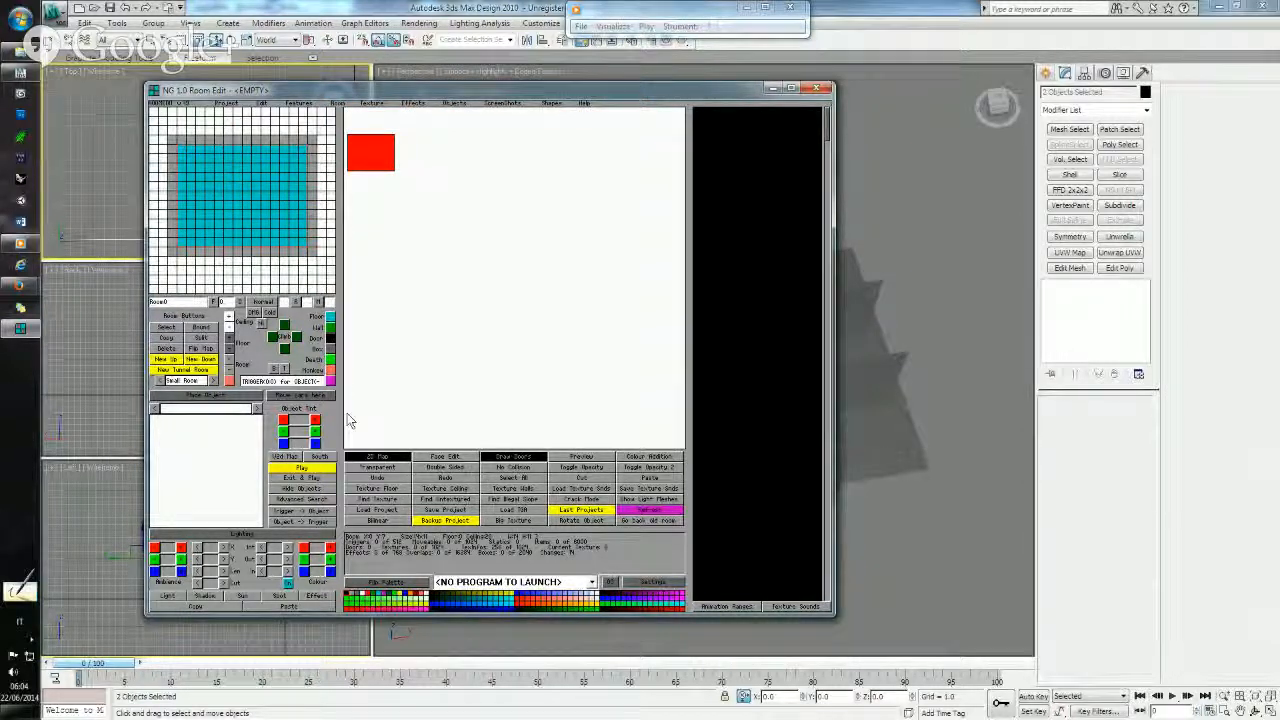
# - Return to 3ds Max and examine the height of the two stacked wall planes in the perspective and left views
pyautogui.click(439, 7)
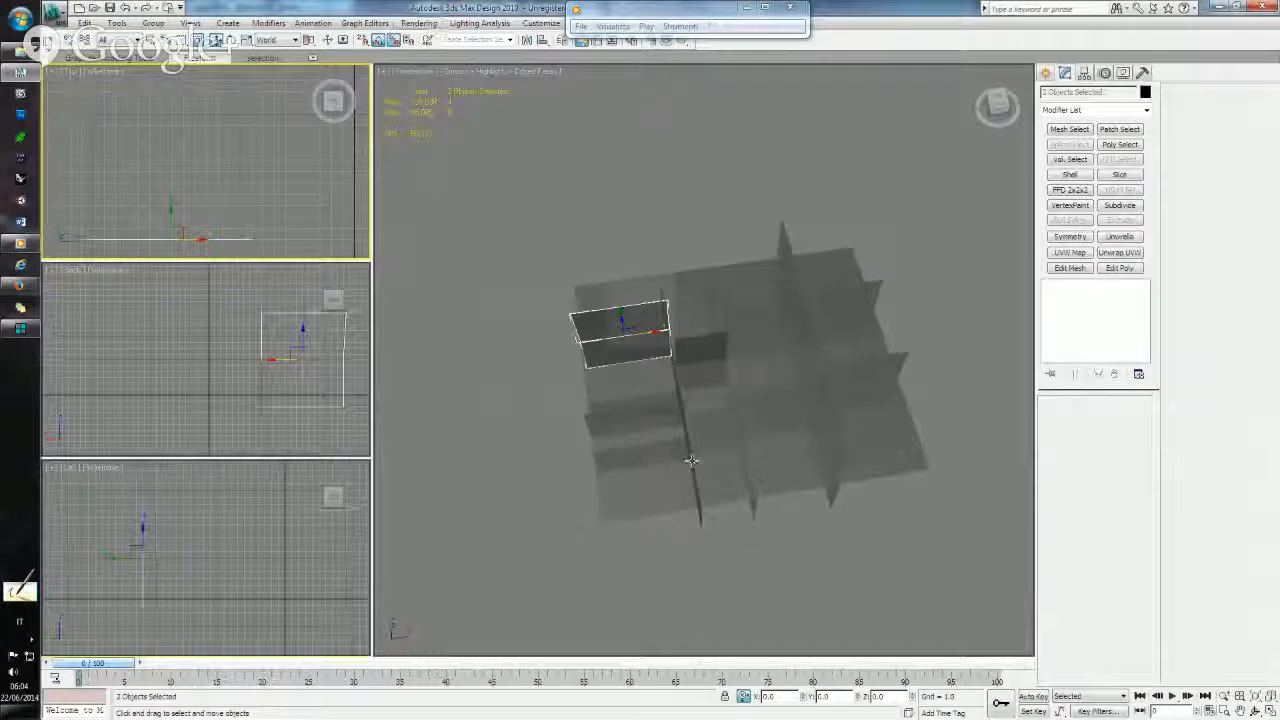
pyautogui.keyDown('alt'); pyautogui.moveTo(693, 444); pyautogui.dragTo(722, 387, button='middle'); pyautogui.keyUp('alt')
pyautogui.scroll(5, 728, 389)
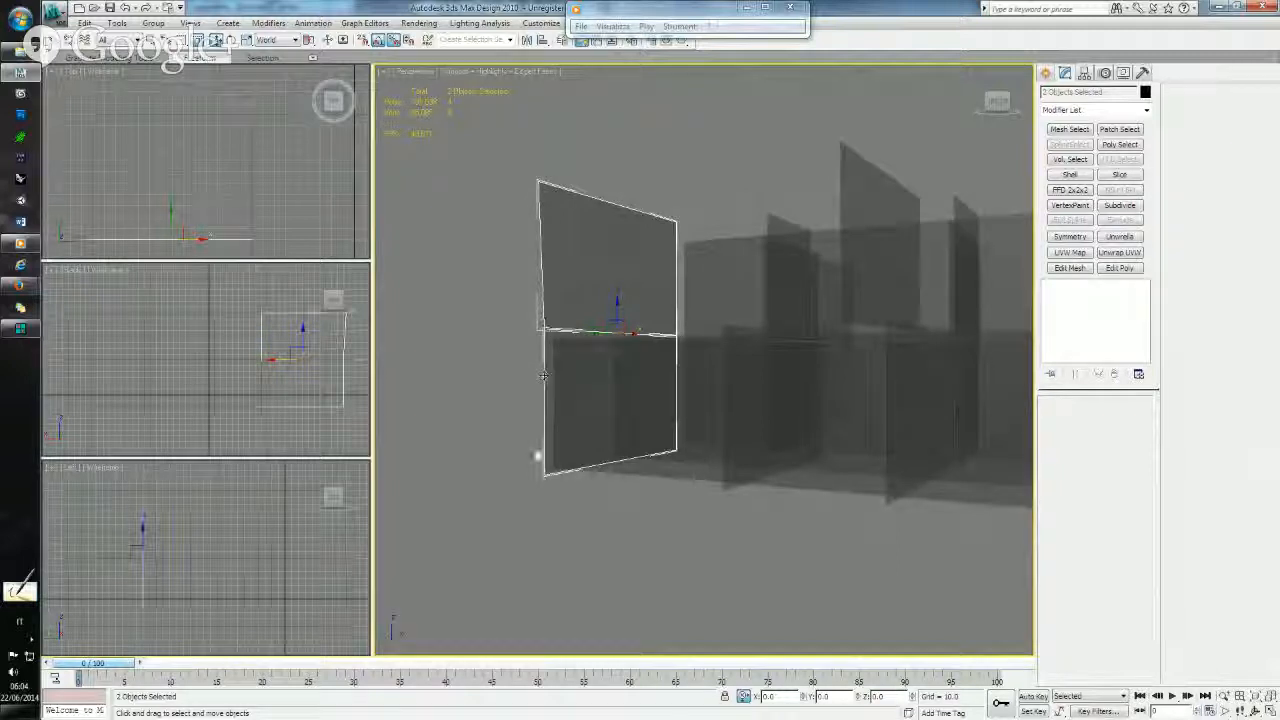
pyautogui.moveTo(188, 555); pyautogui.dragTo(208, 537, button='middle')
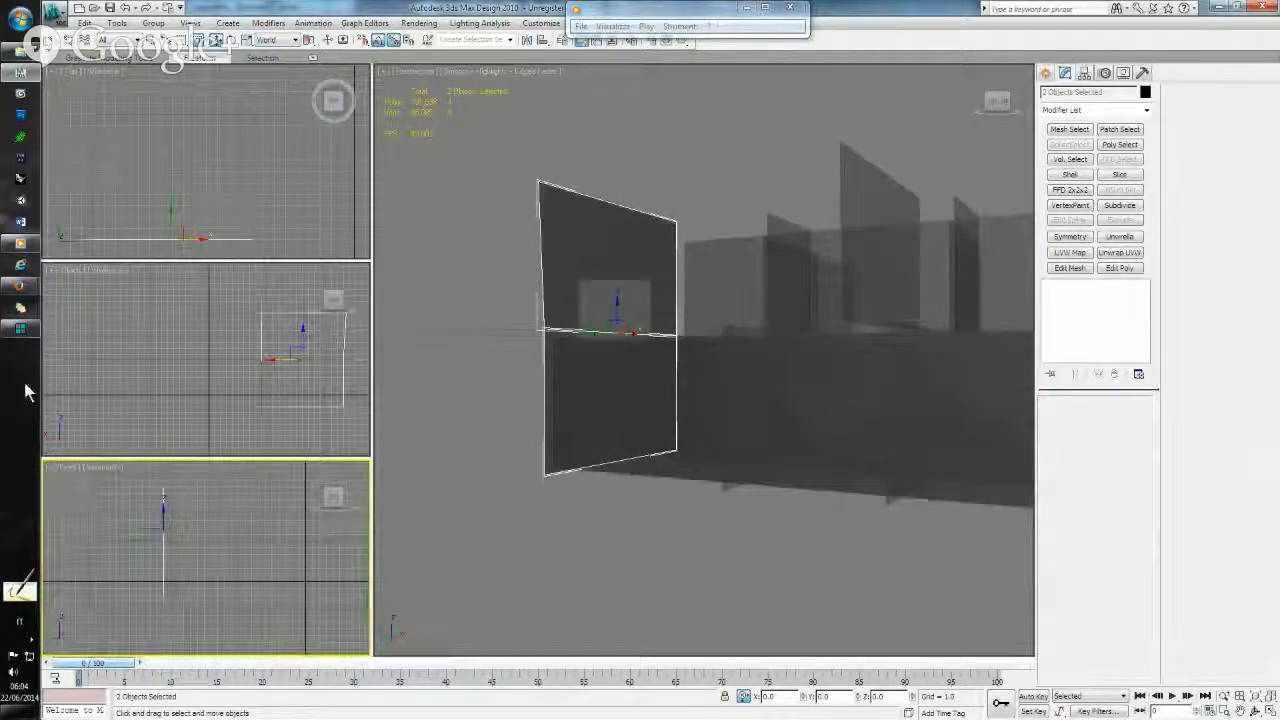
# - Switch to NG Room Edit, delete Room1, and move Room0 away from the map's edge
pyautogui.click(20, 328)
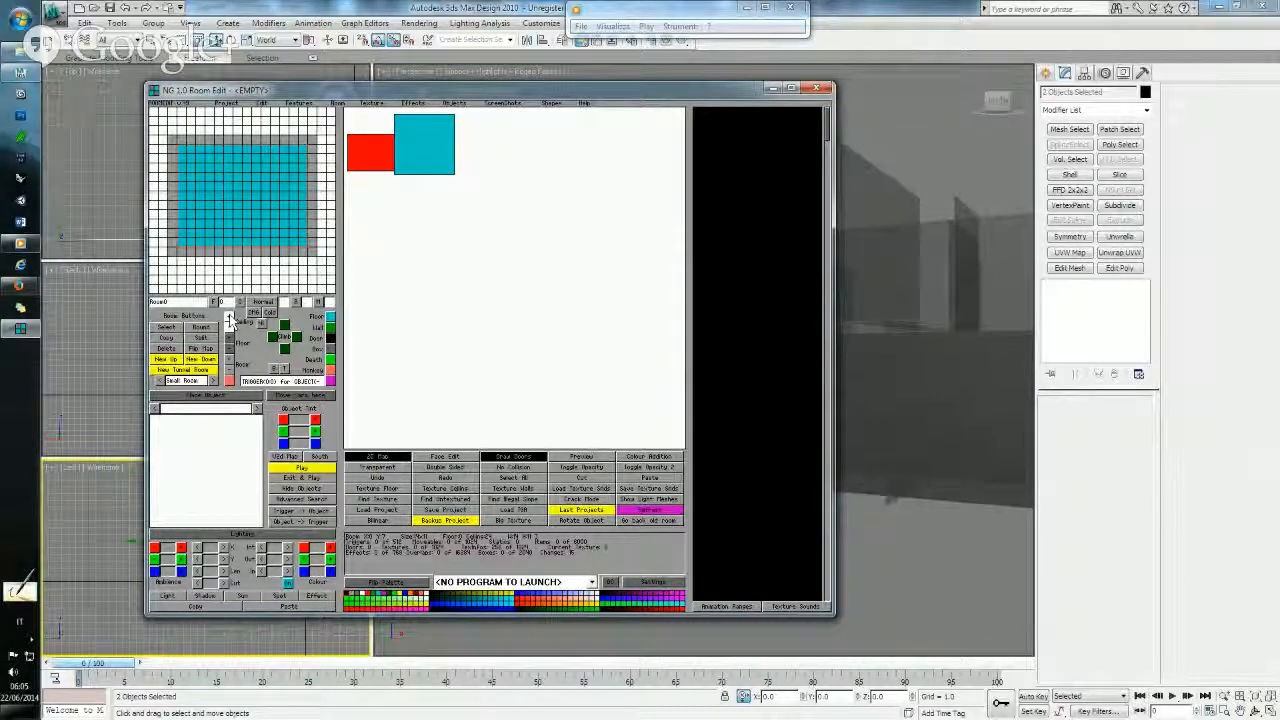
pyautogui.click(416, 157)
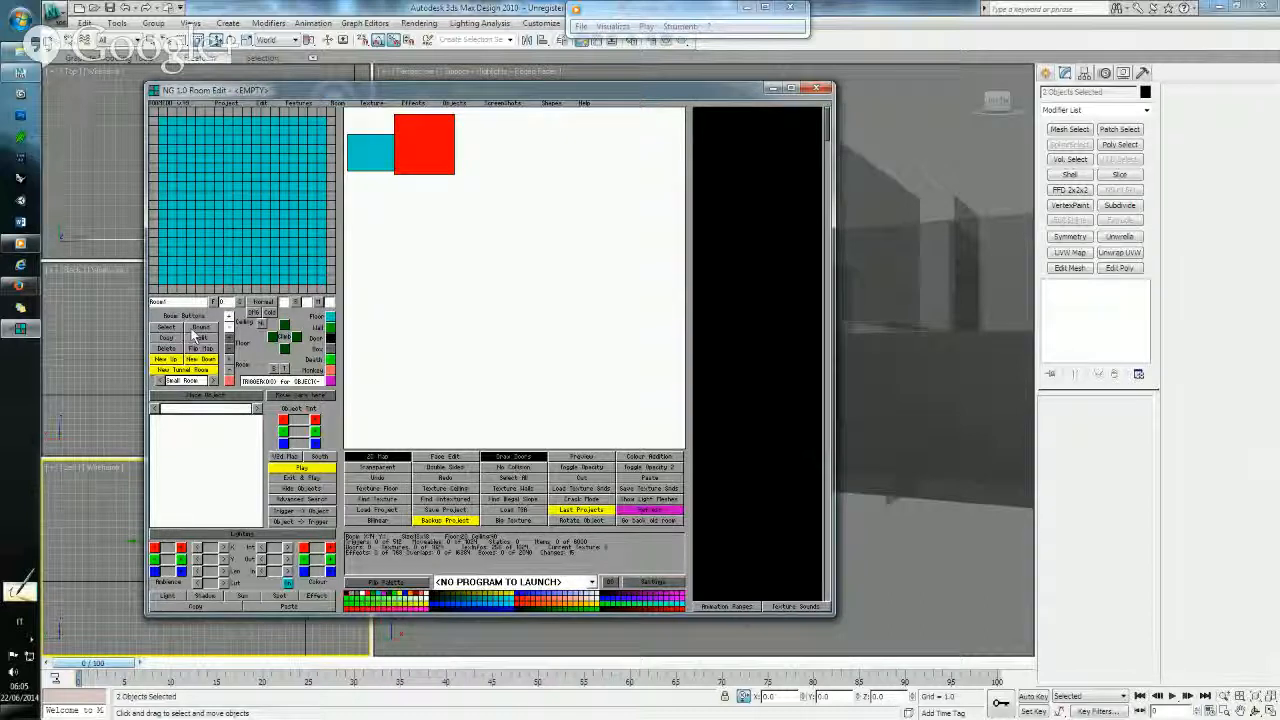
pyautogui.click(167, 348)
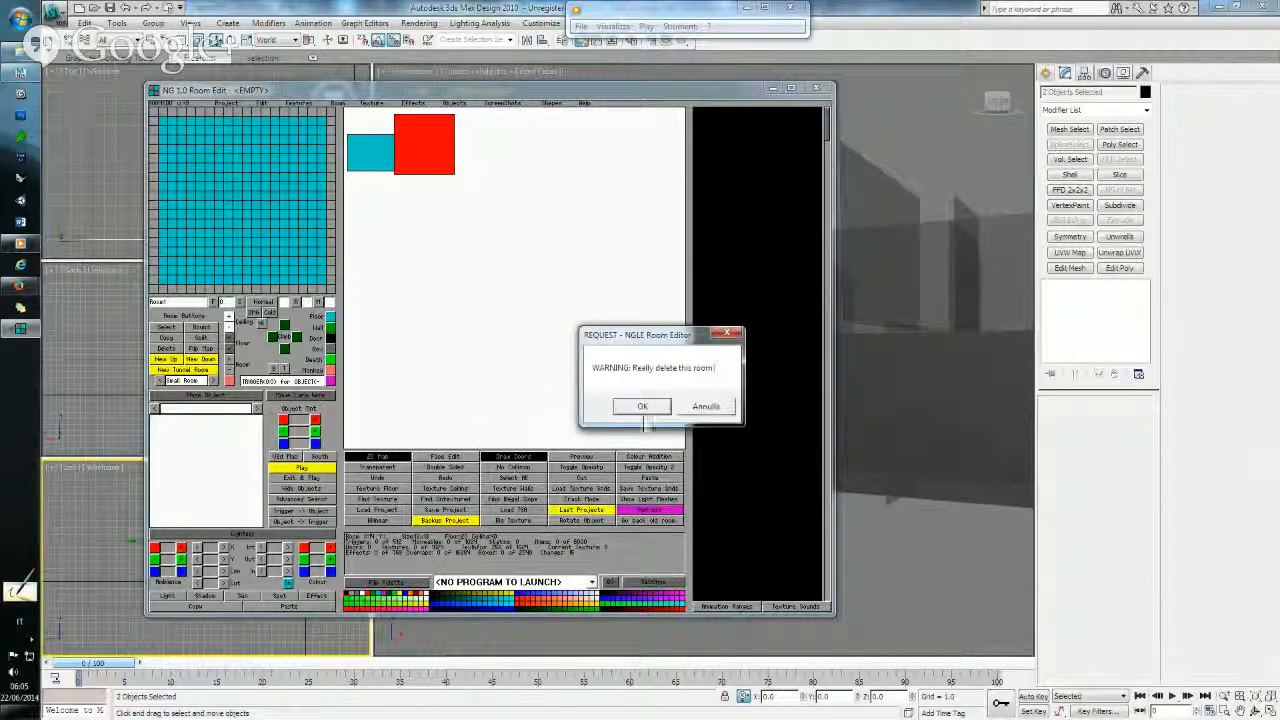
pyautogui.click(641, 407)
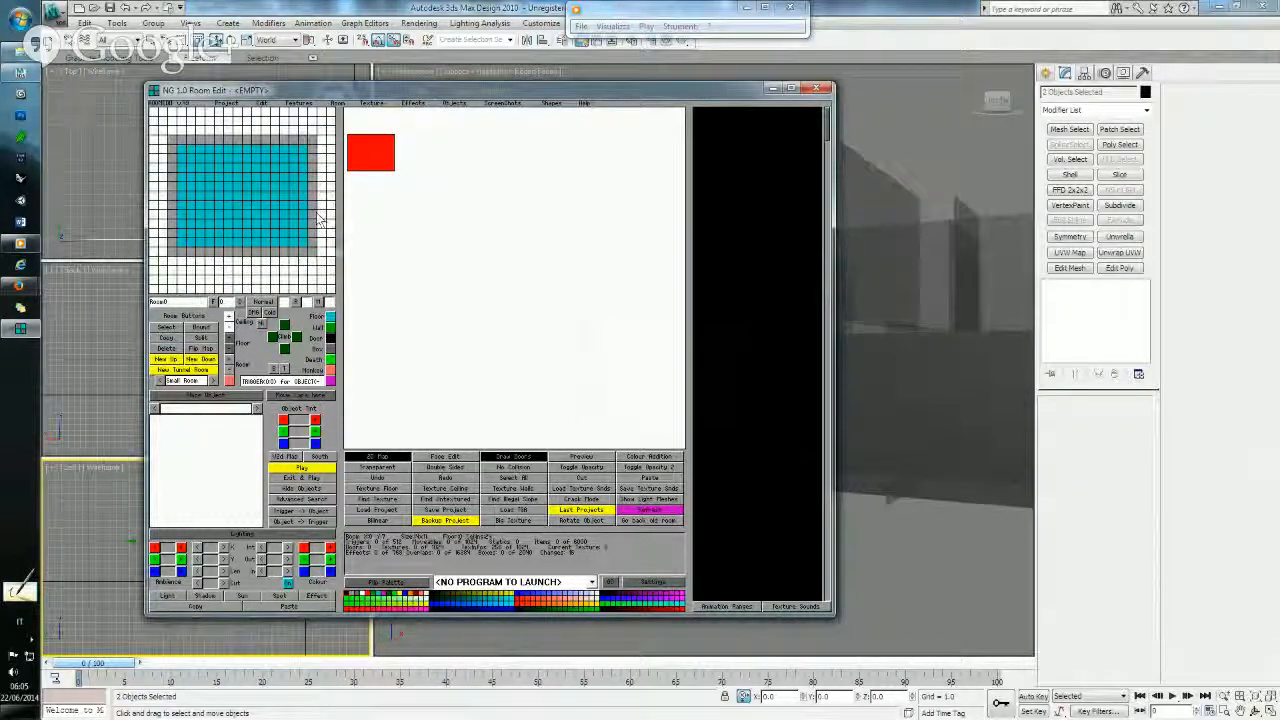
pyautogui.moveTo(358, 154); pyautogui.dragTo(430, 242)
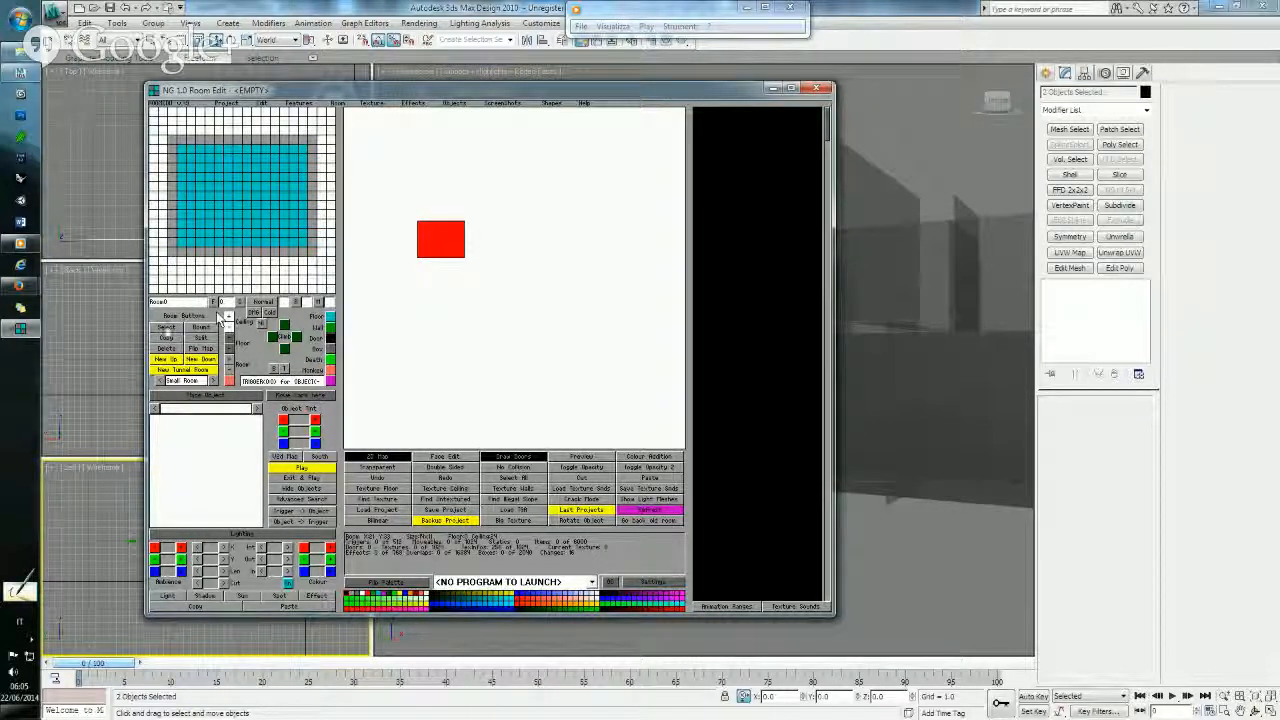
# - Create Room1 in the empty slot 1 of the room list
pyautogui.click(164, 328)
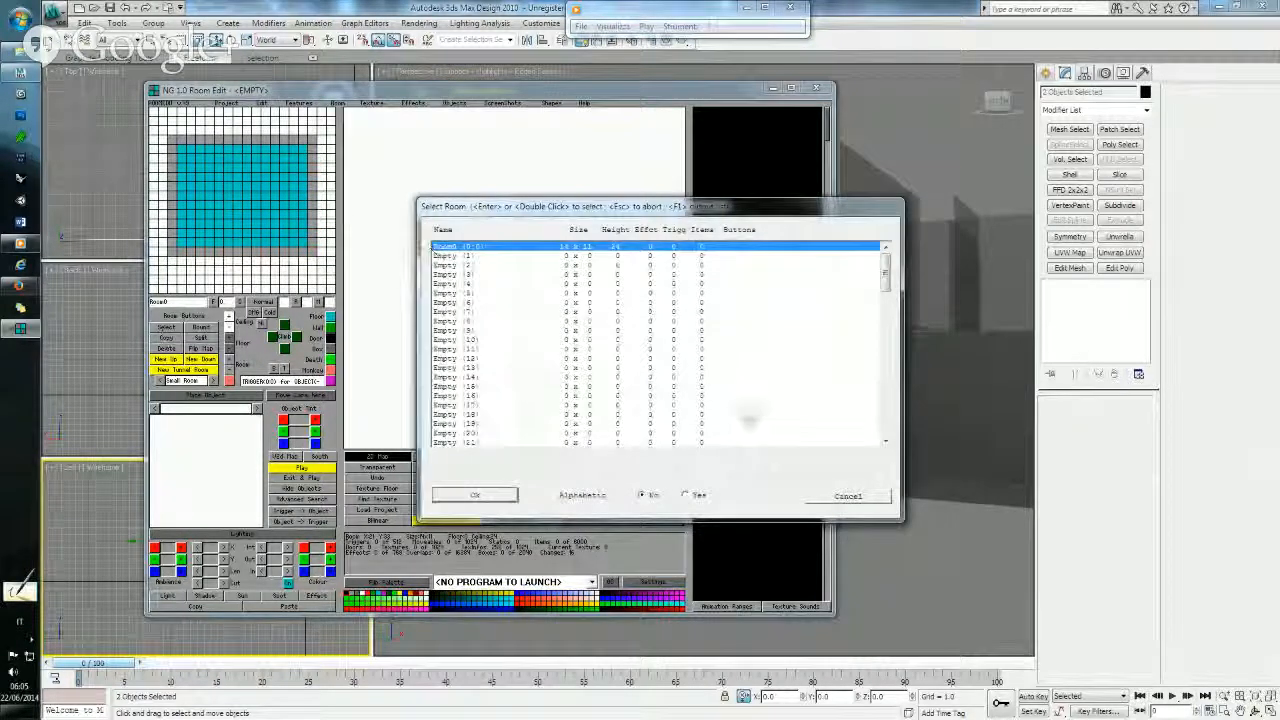
pyautogui.click(462, 258)
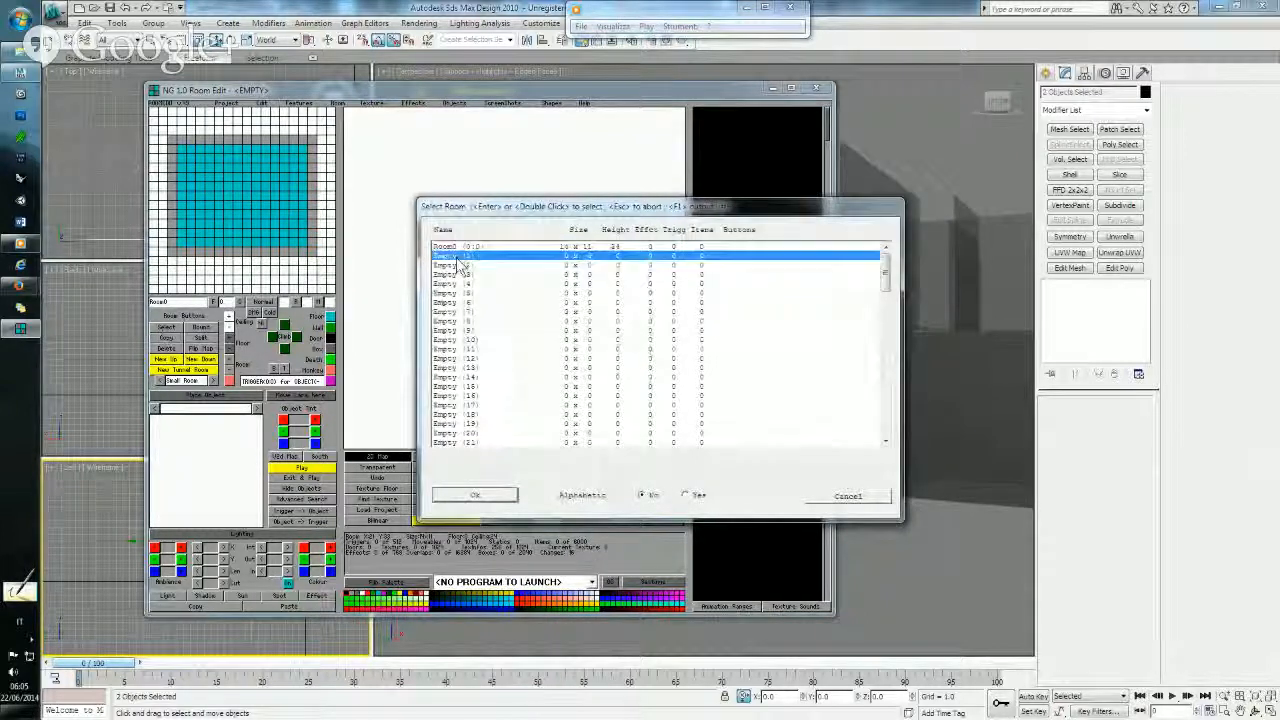
pyautogui.click(475, 496)
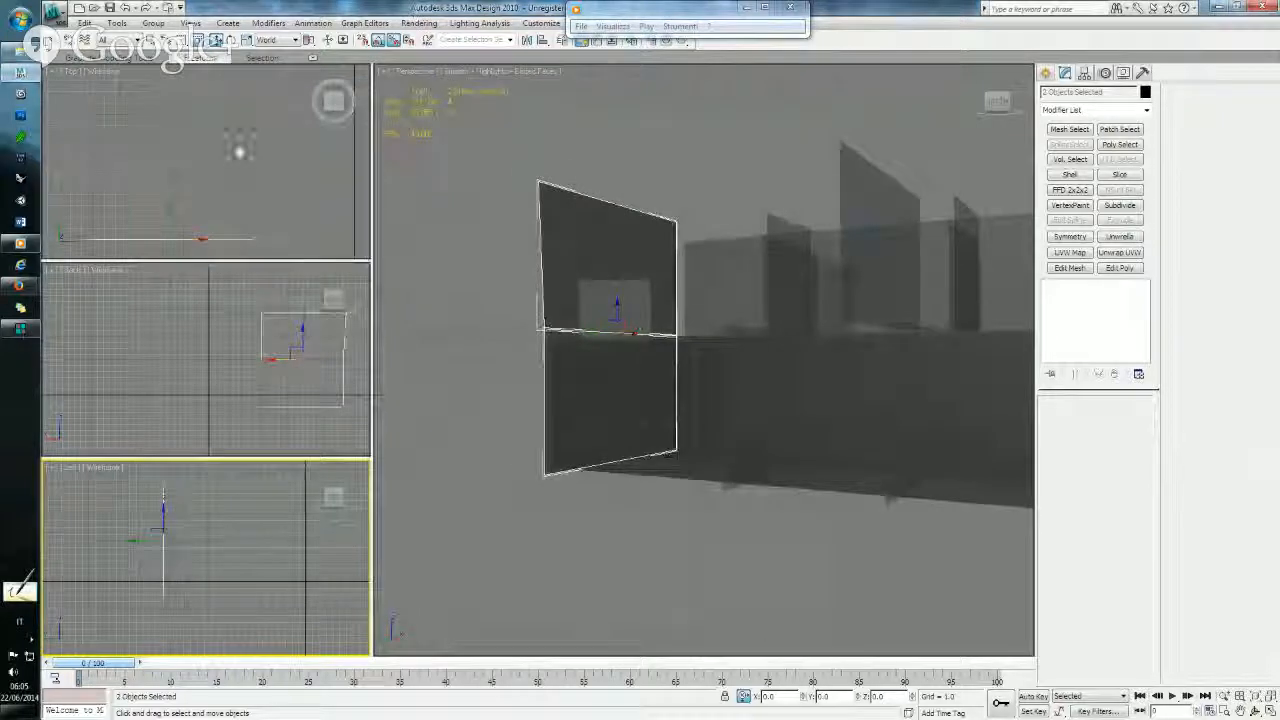
# - Return to 3ds Max, select the three wall planes bounding the next section, and examine its extents in the top view
pyautogui.rightClick(240, 122)
pyautogui.click(226, 151)
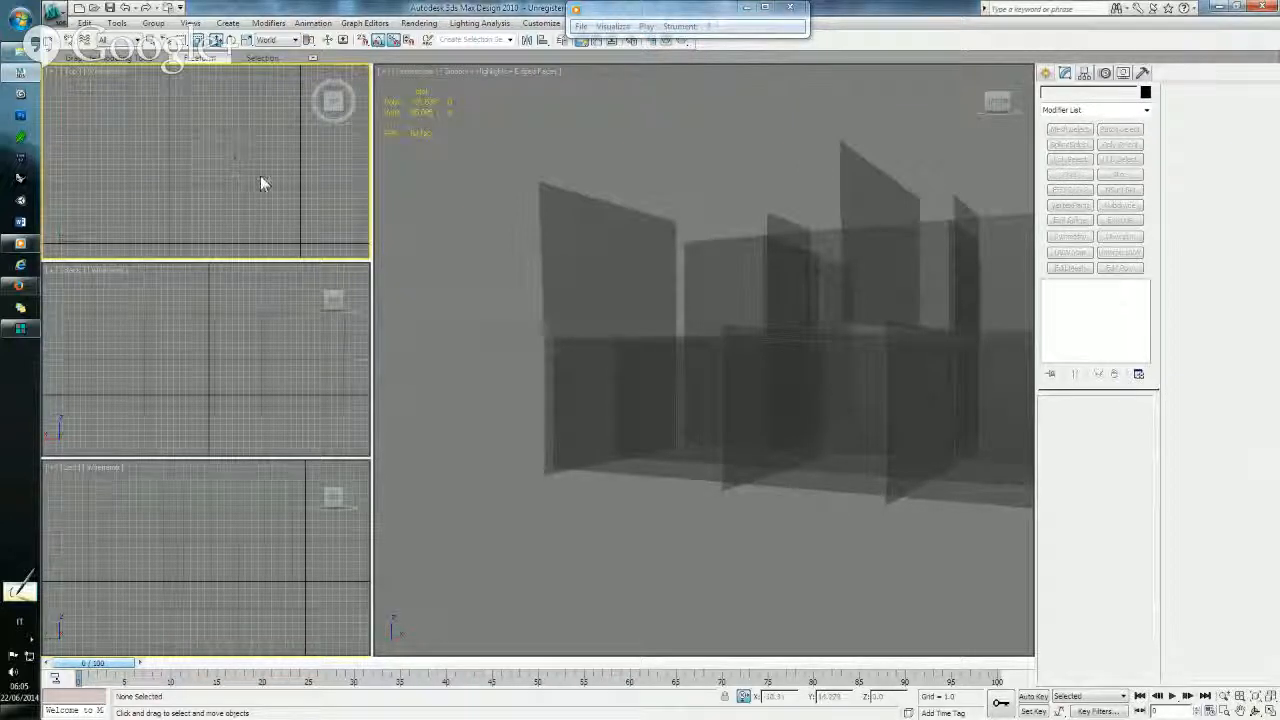
pyautogui.moveTo(141, 113); pyautogui.dragTo(278, 228)
pyautogui.scroll(2, 248, 198)
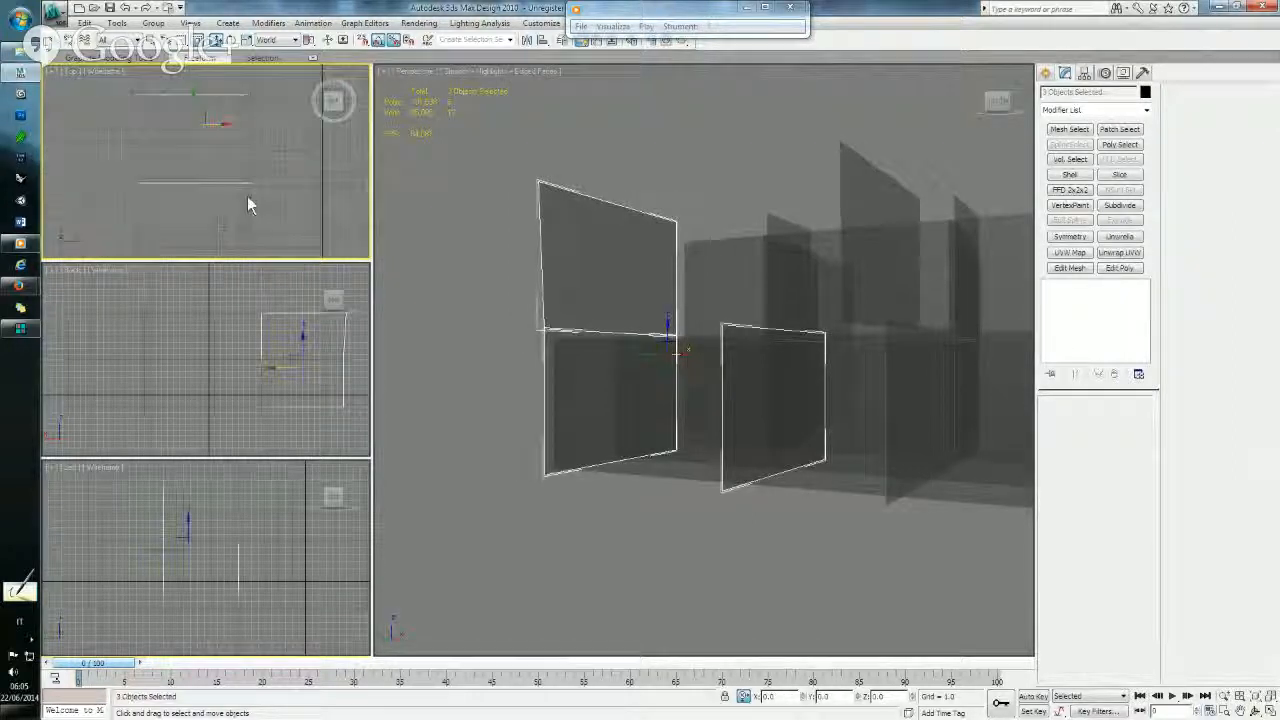
pyautogui.scroll(2, 184, 186)
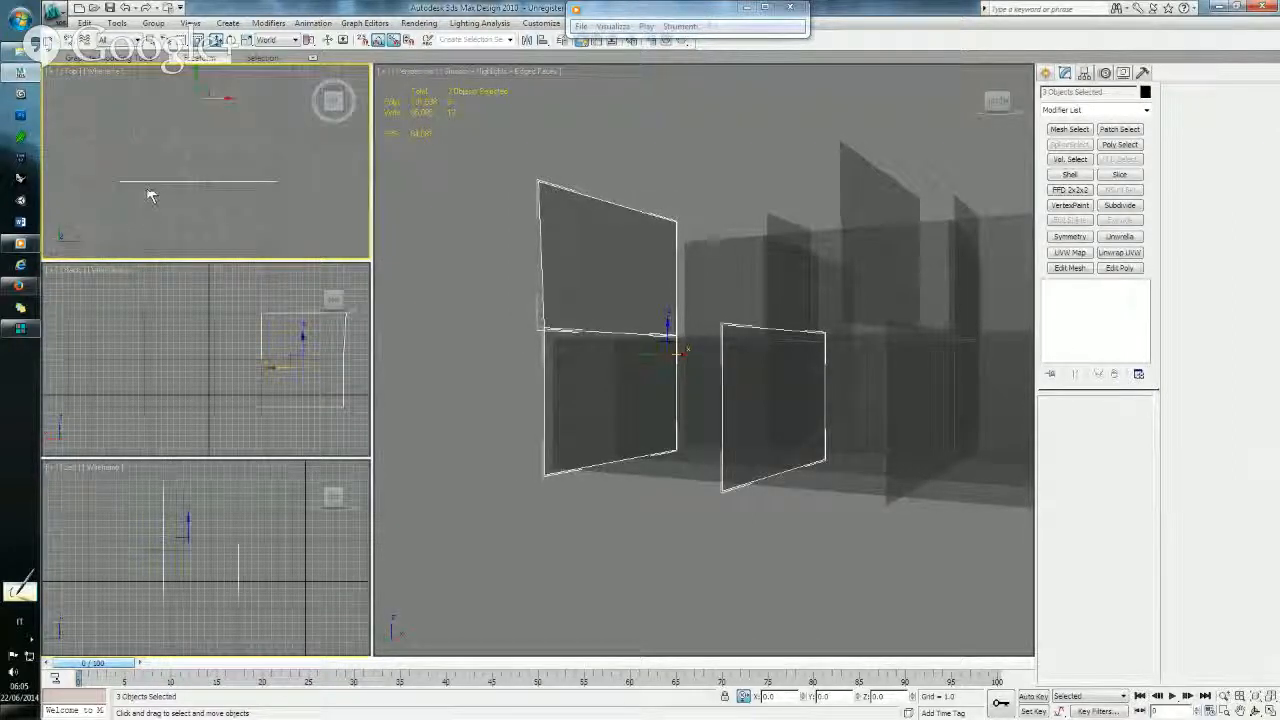
pyautogui.moveTo(134, 150); pyautogui.dragTo(132, 189, button='middle')
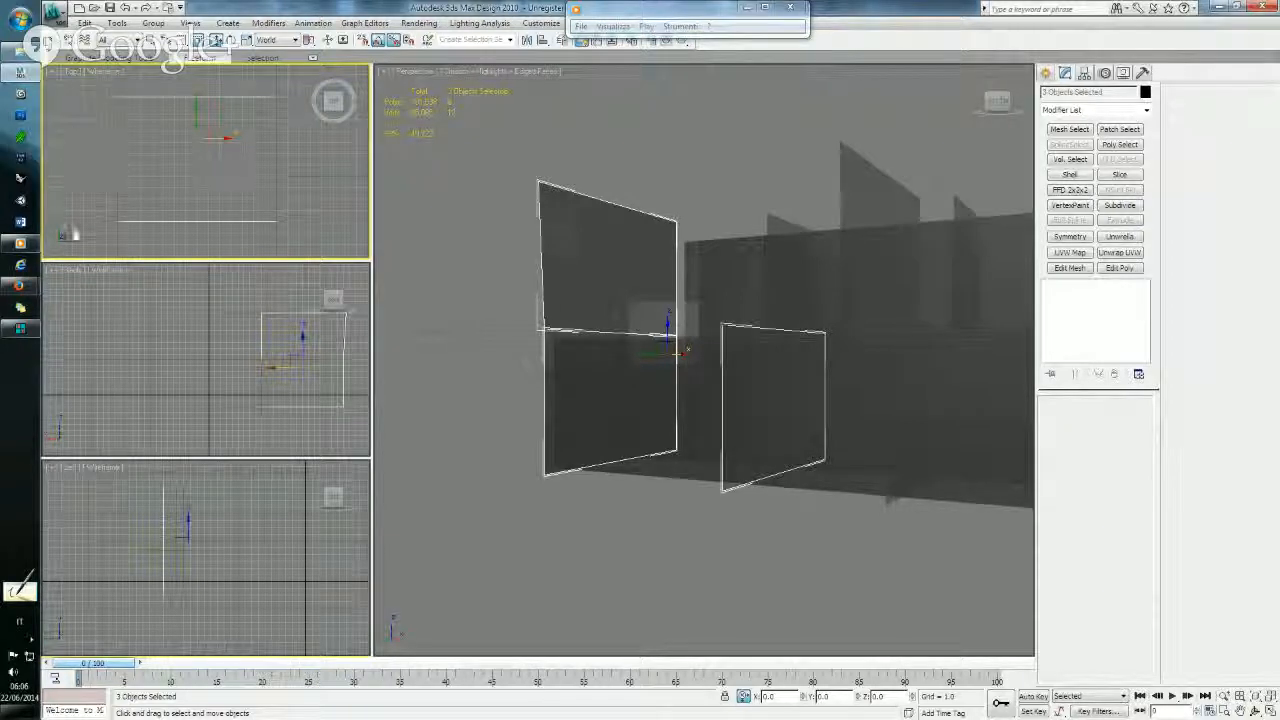
# - Switch to NG Room Edit, resize Room1 to 14 by 11 squares, place it directly below Room0, and join them with a full-width door
pyautogui.click(20, 328)
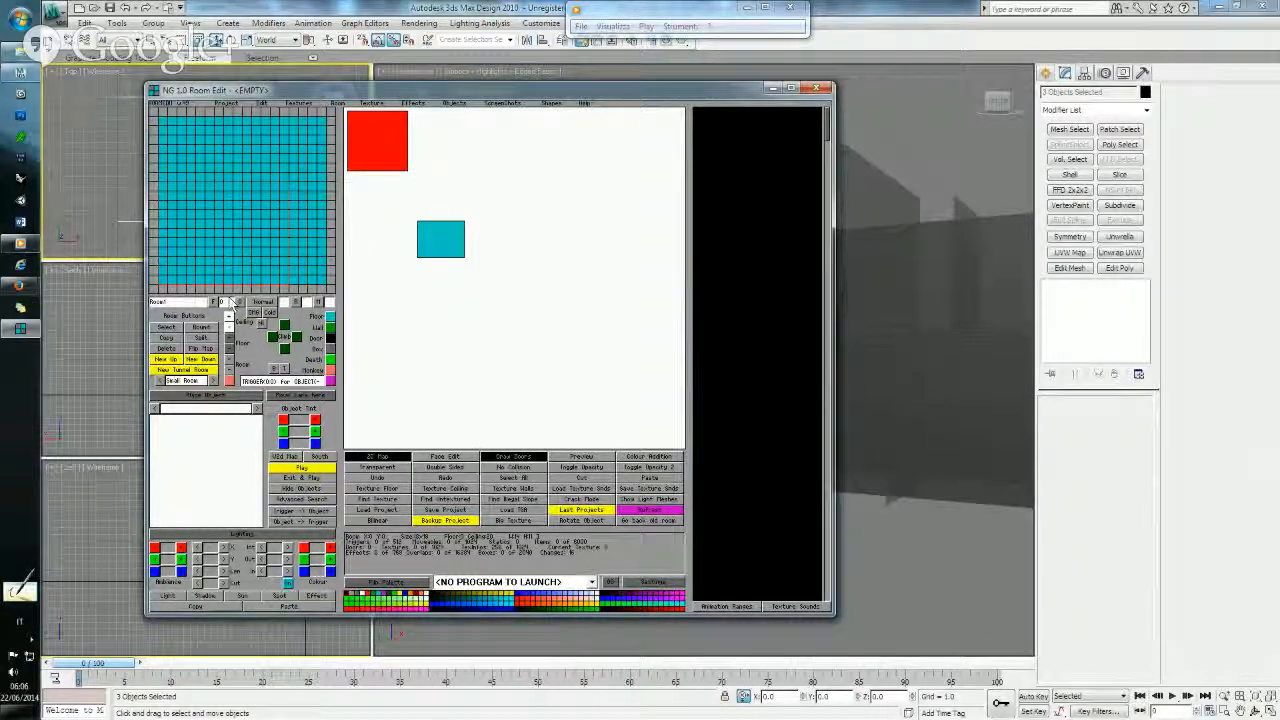
pyautogui.moveTo(355, 140); pyautogui.dragTo(424, 287)
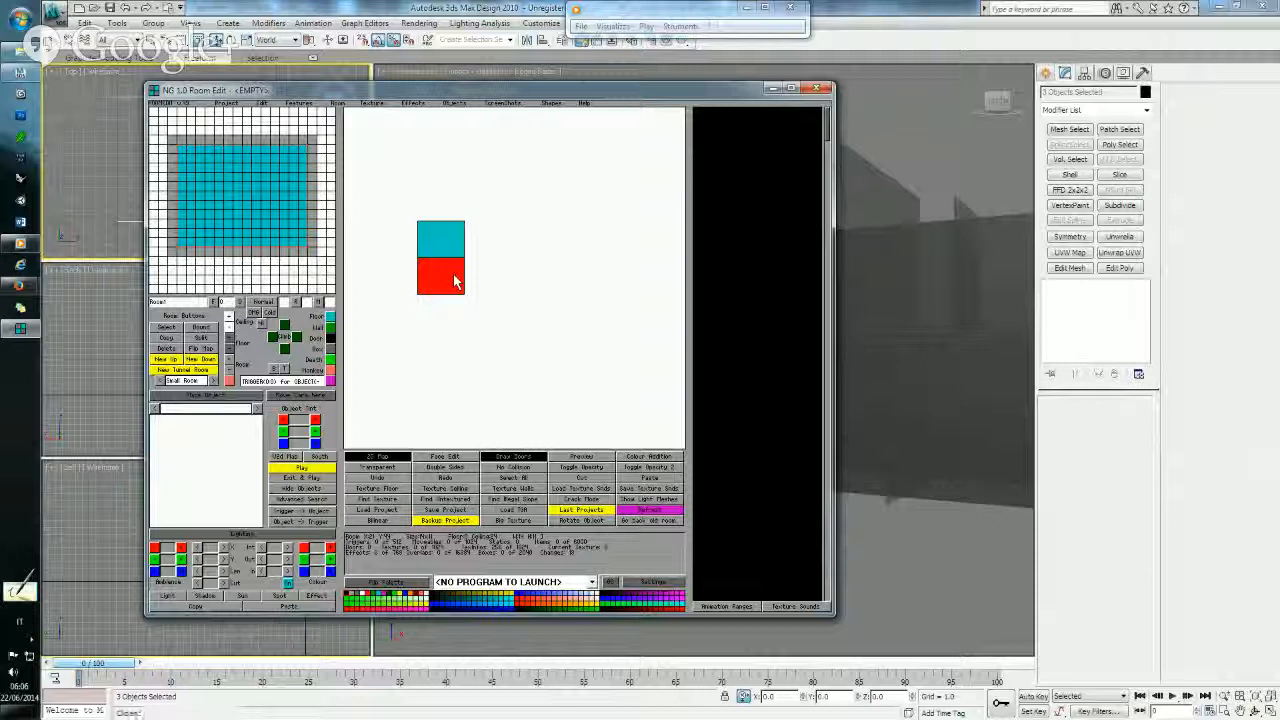
pyautogui.moveTo(182, 141); pyautogui.dragTo(290, 147)
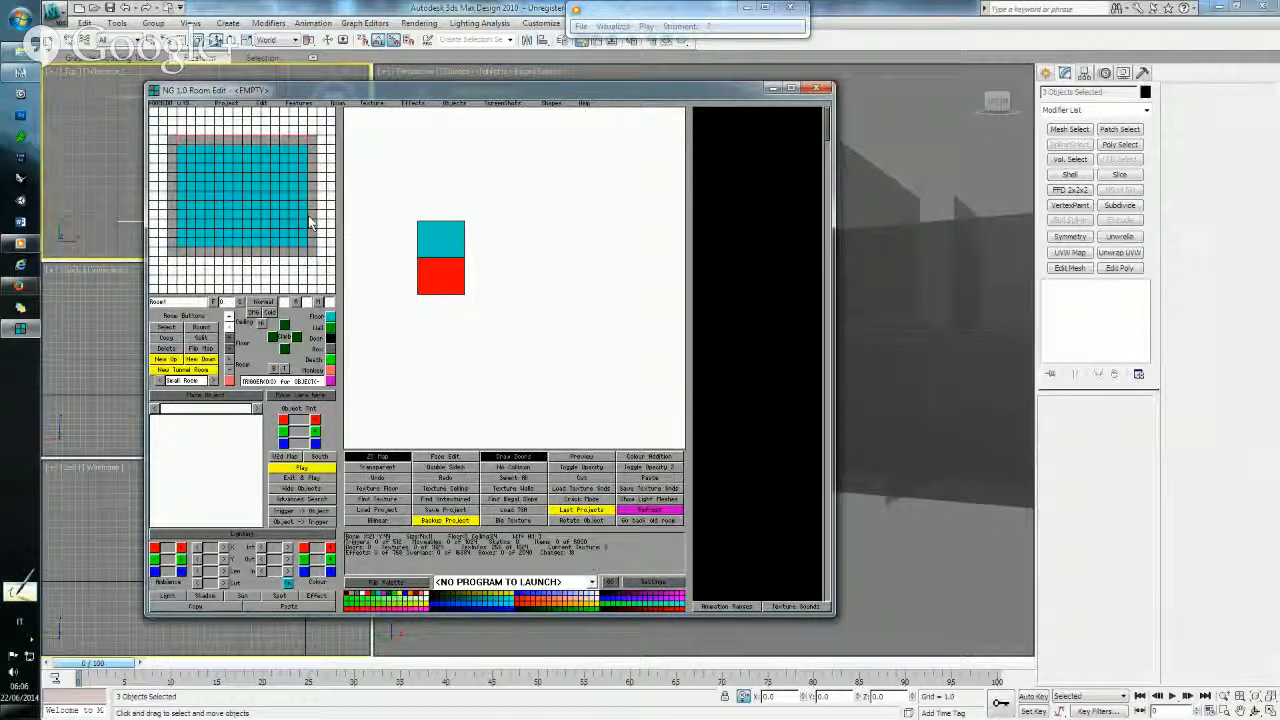
pyautogui.click(336, 343)
pyautogui.click(441, 279)
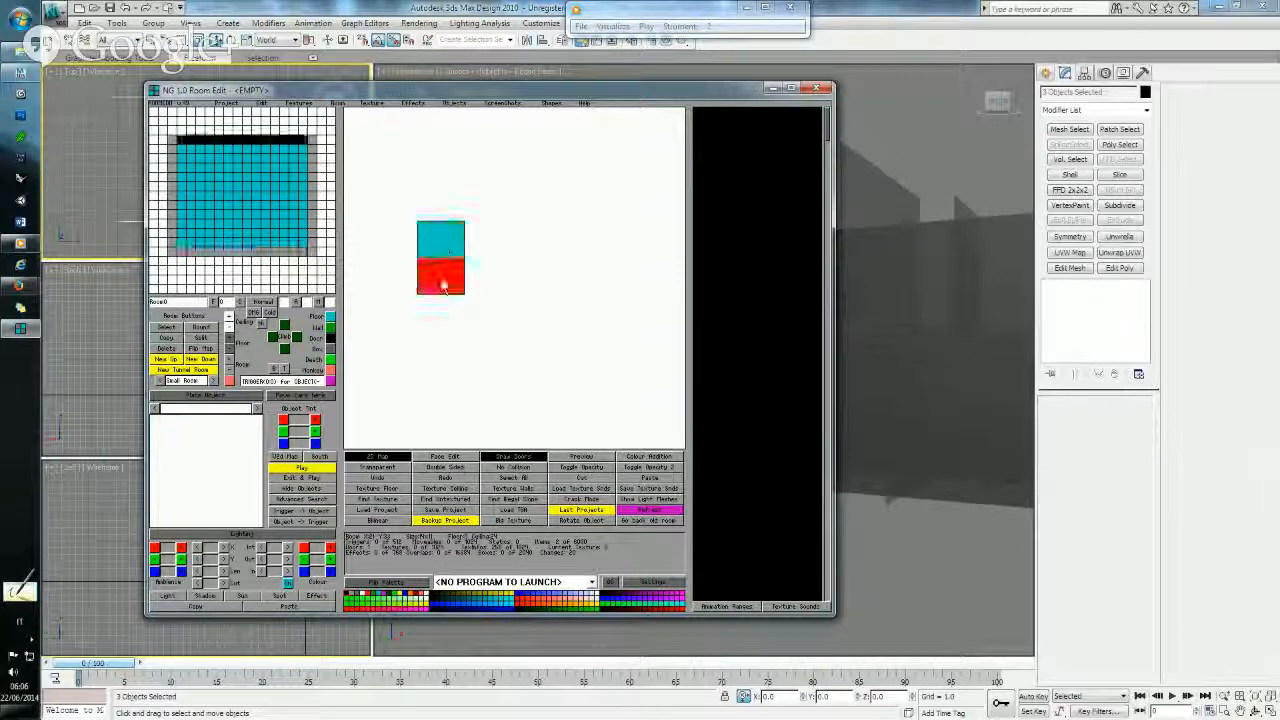
# - Return to 3ds Max and examine the selected wall planes and the neighbouring section in the top and perspective views
pyautogui.click(320, 5)
pyautogui.moveTo(210, 205); pyautogui.dragTo(200, 120, button='middle')
pyautogui.scroll(-3, 200, 120)
pyautogui.keyDown('alt'); pyautogui.moveTo(777, 317); pyautogui.dragTo(788, 363, button='middle'); pyautogui.keyUp('alt')
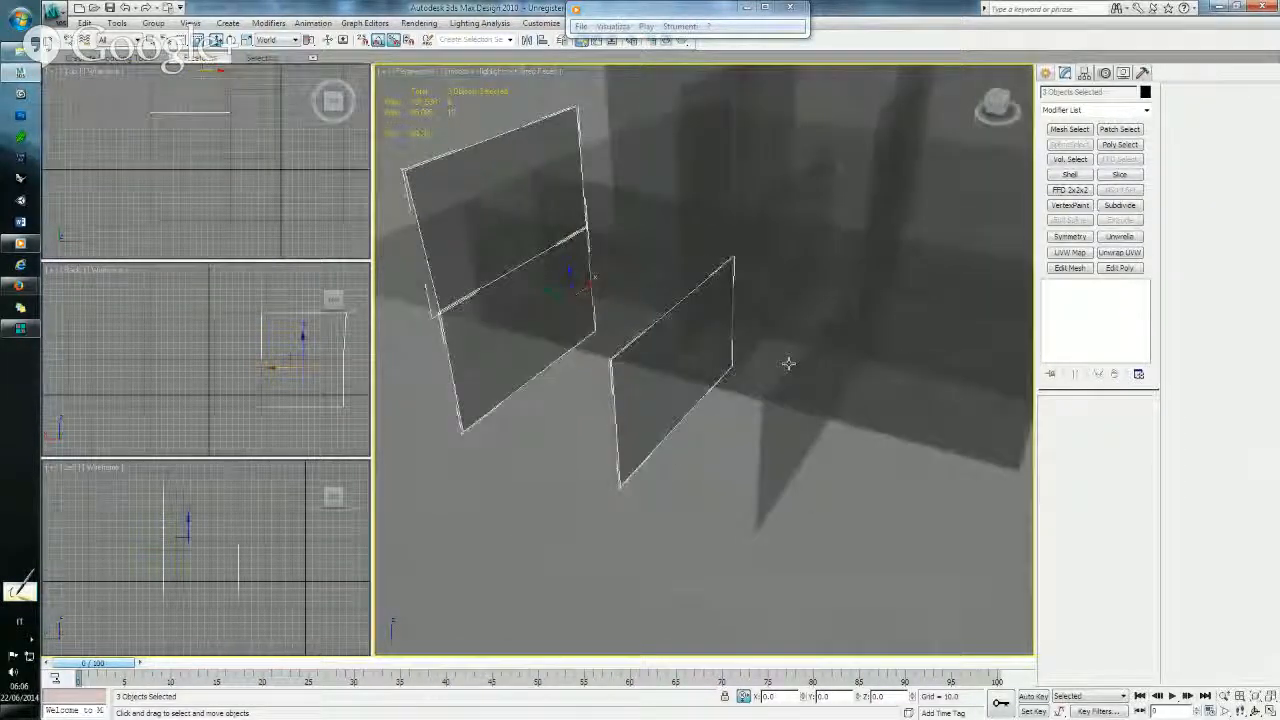
pyautogui.keyDown('alt'); pyautogui.moveTo(683, 337); pyautogui.dragTo(731, 346, button='middle'); pyautogui.keyUp('alt')
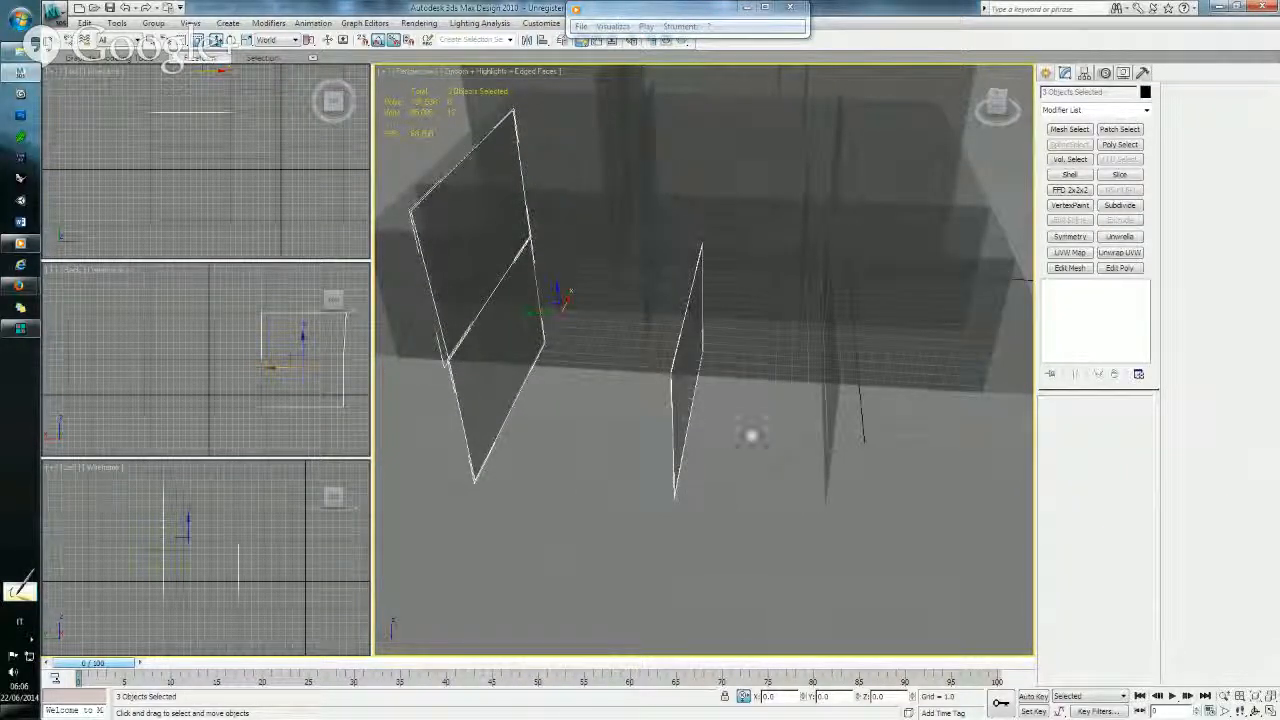
pyautogui.keyDown('alt'); pyautogui.moveTo(798, 443); pyautogui.dragTo(598, 430, button='middle'); pyautogui.keyUp('alt')
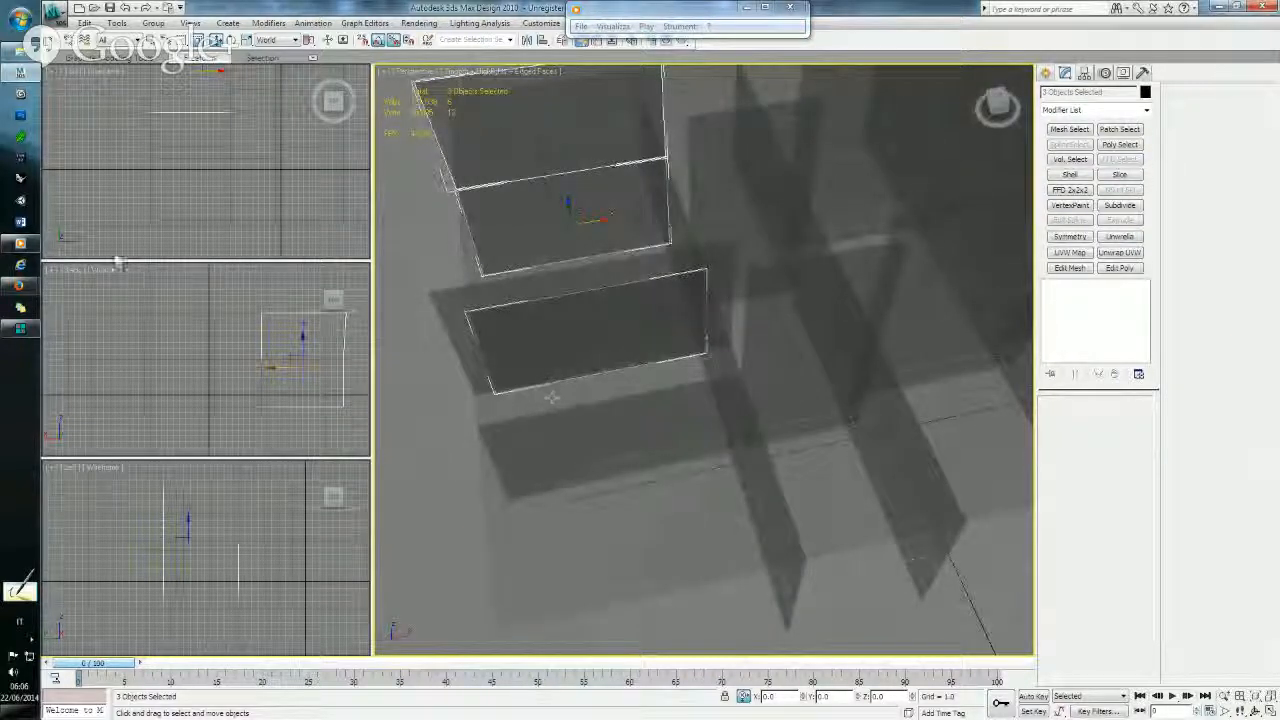
# - In NG Room Edit, create Room2 at 14 by 8 squares, place it directly below Room1, and join them with a full-width door
pyautogui.click(20, 328)
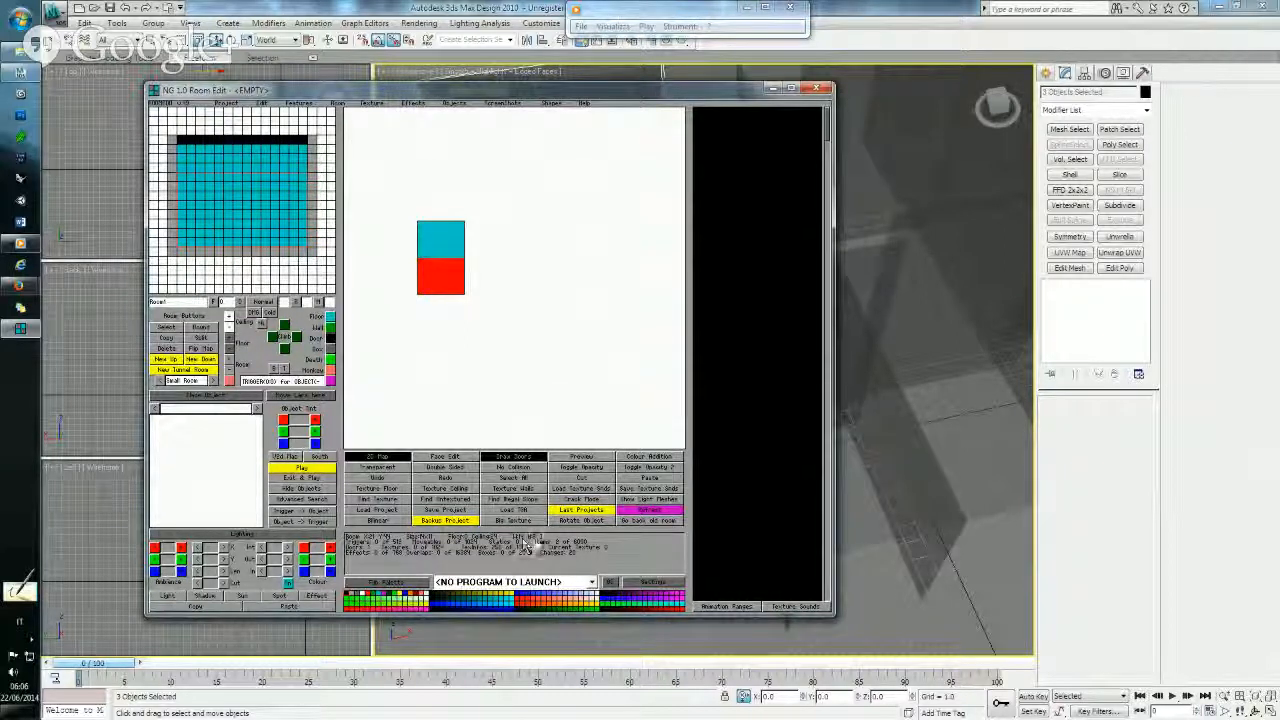
pyautogui.click(180, 340)
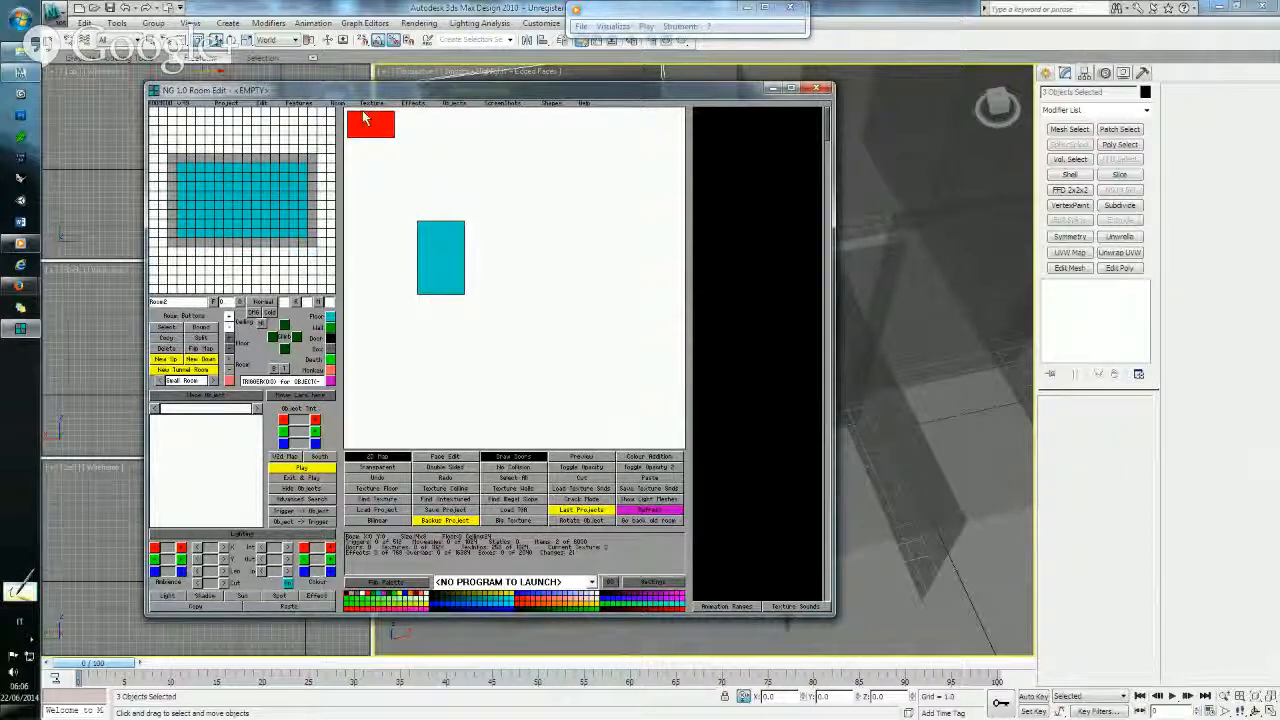
pyautogui.moveTo(366, 118); pyautogui.dragTo(436, 303)
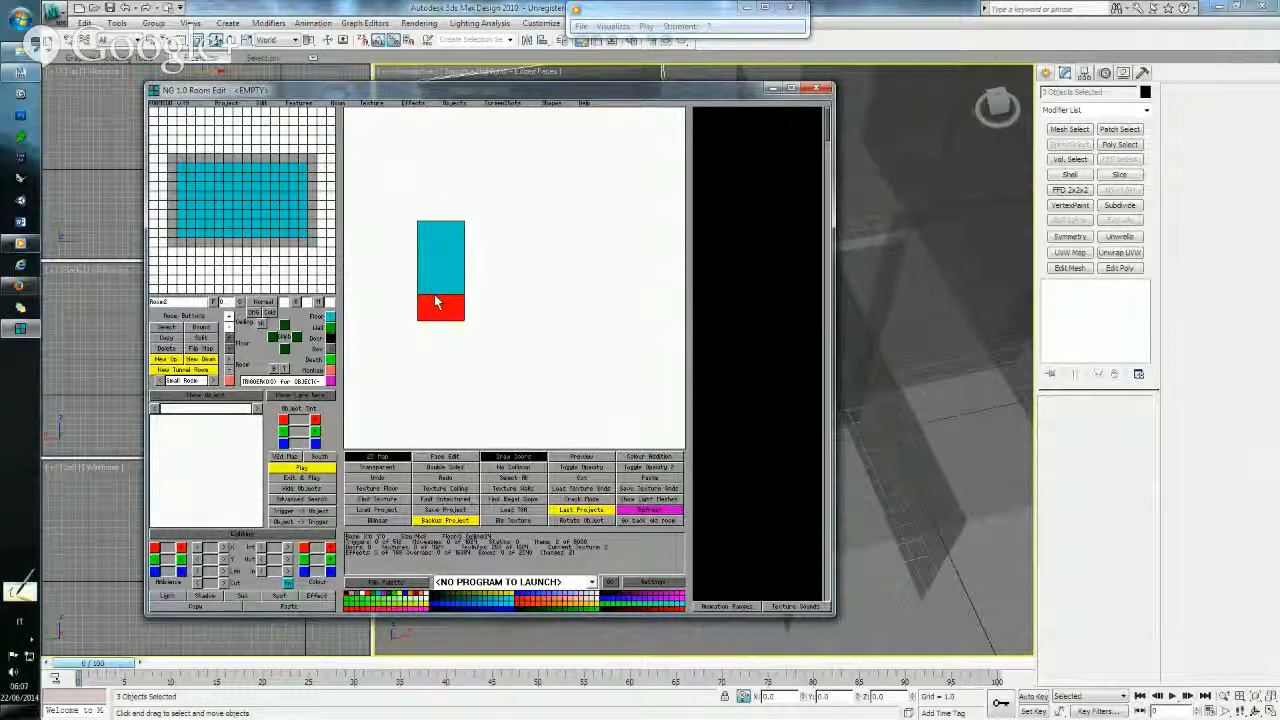
pyautogui.moveTo(181, 157); pyautogui.dragTo(303, 161)
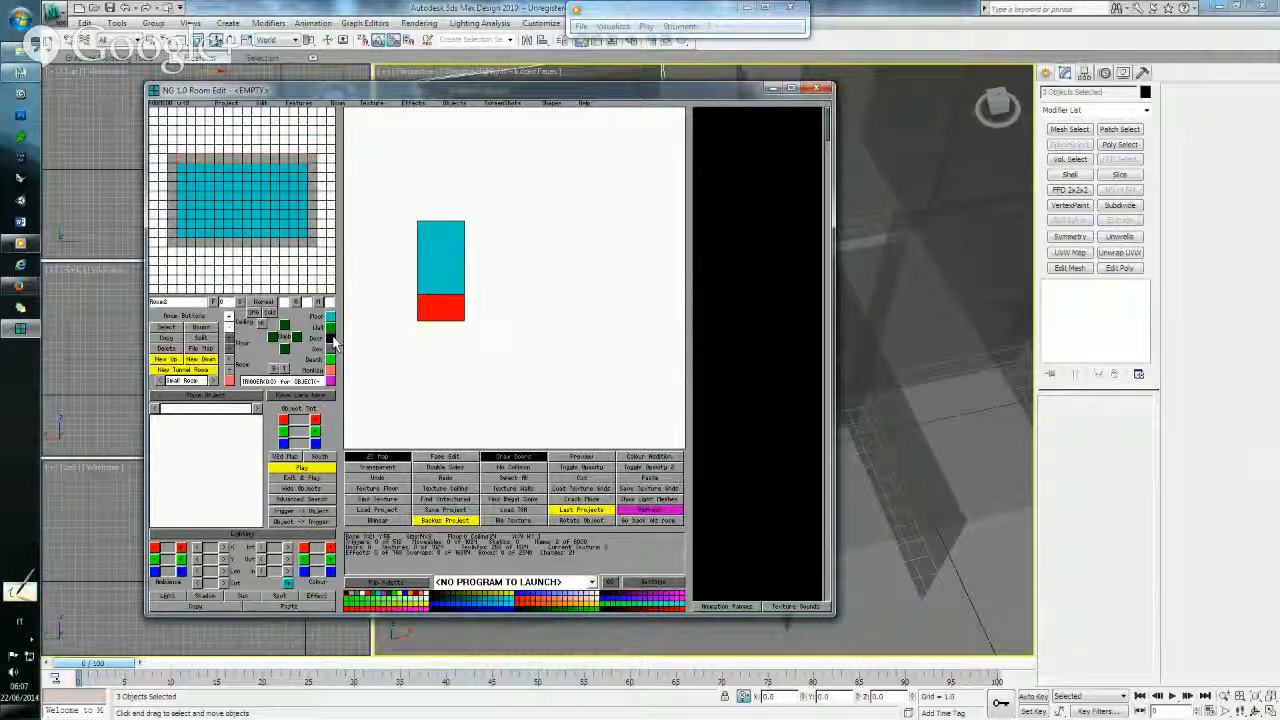
pyautogui.click(330, 339)
pyautogui.click(434, 312)
# - Return to 3ds Max and examine the wall planes bounding the following section in the perspective view
pyautogui.hotkey('alt', 'Tab')
pyautogui.moveTo(697, 458); pyautogui.dragTo(669, 461, button='middle')
pyautogui.moveTo(829, 451)
pyautogui.keyDown('alt'); pyautogui.mouseDown(button='middle')
pyautogui.moveTo(837, 430)
pyautogui.moveTo(757, 437)
pyautogui.mouseUp(button='middle'); pyautogui.keyUp('alt')
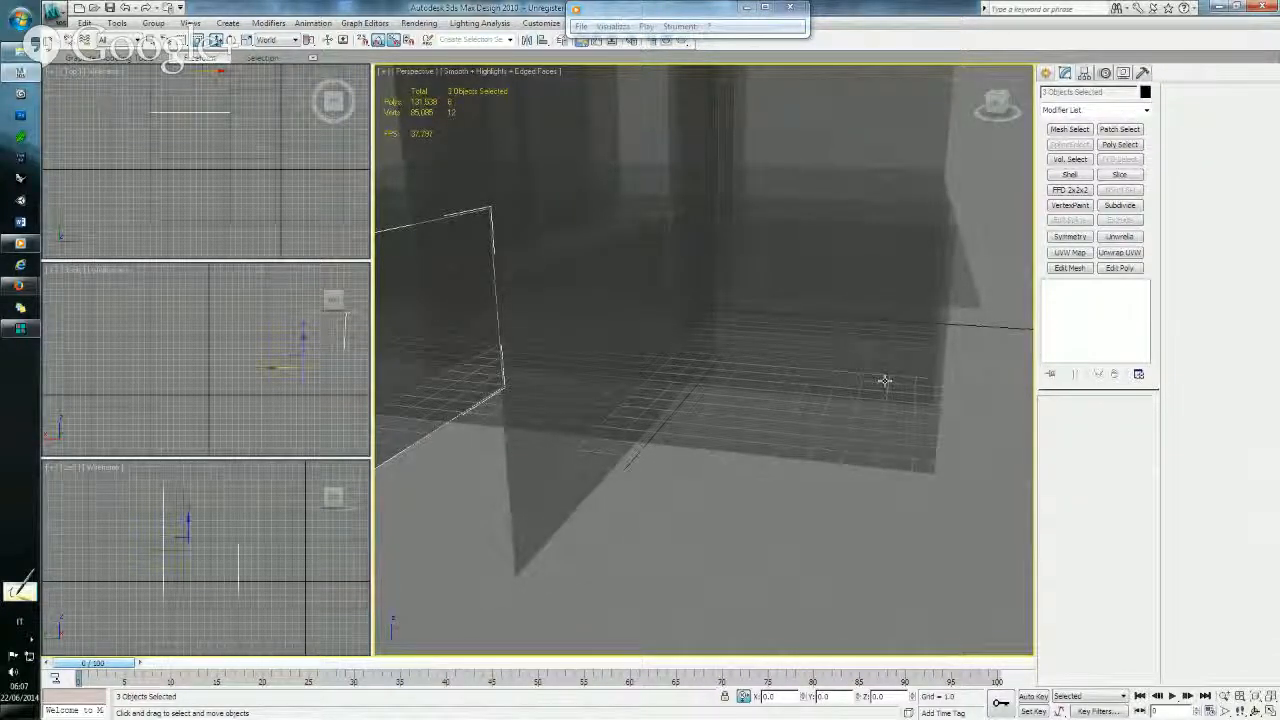
pyautogui.keyDown('alt'); pyautogui.moveTo(937, 381); pyautogui.dragTo(907, 384, button='middle'); pyautogui.keyUp('alt')
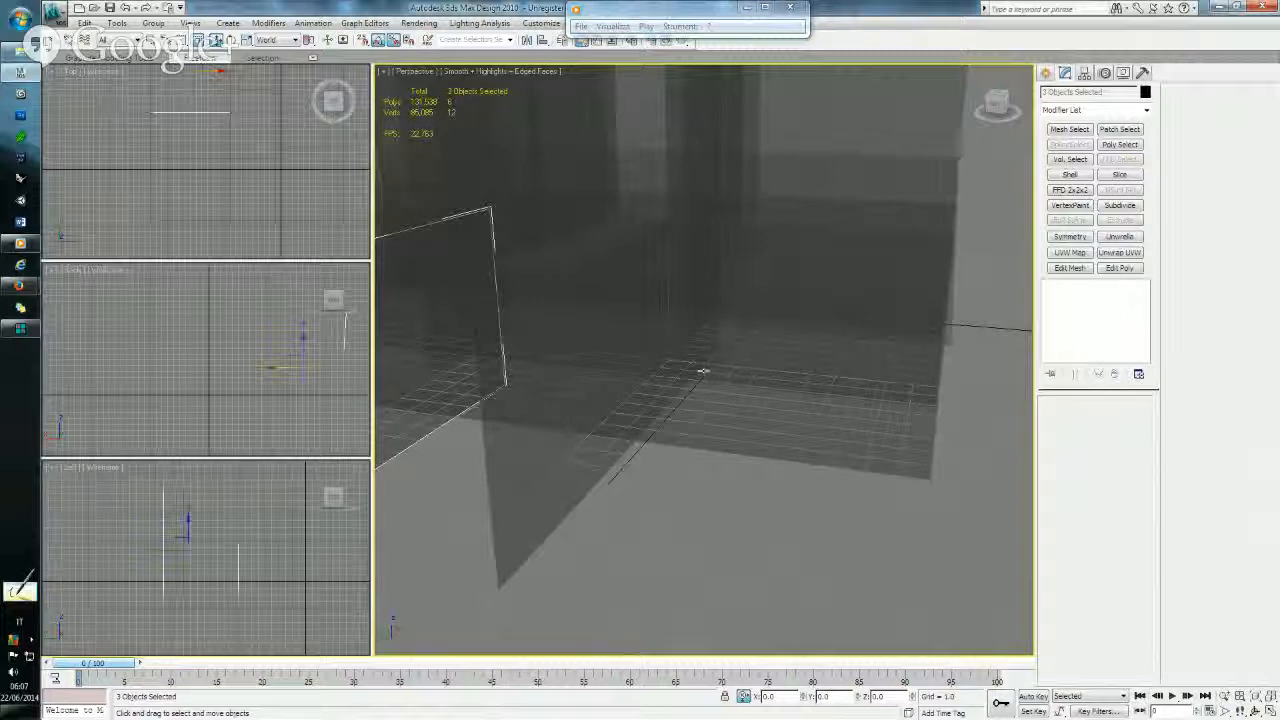
# - In NG Room Edit, create Room3 at Room1's size, place it directly below Room2, and join them with a full-width door
pyautogui.click(20, 328)
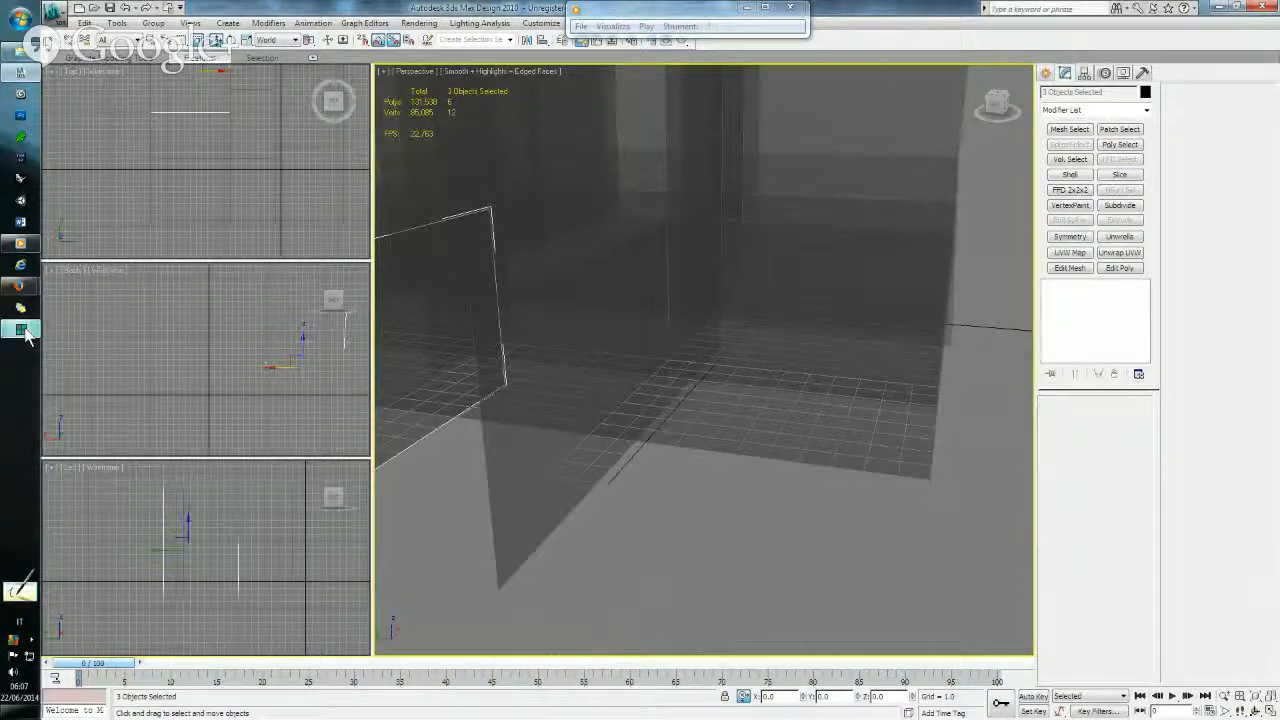
pyautogui.click(424, 283)
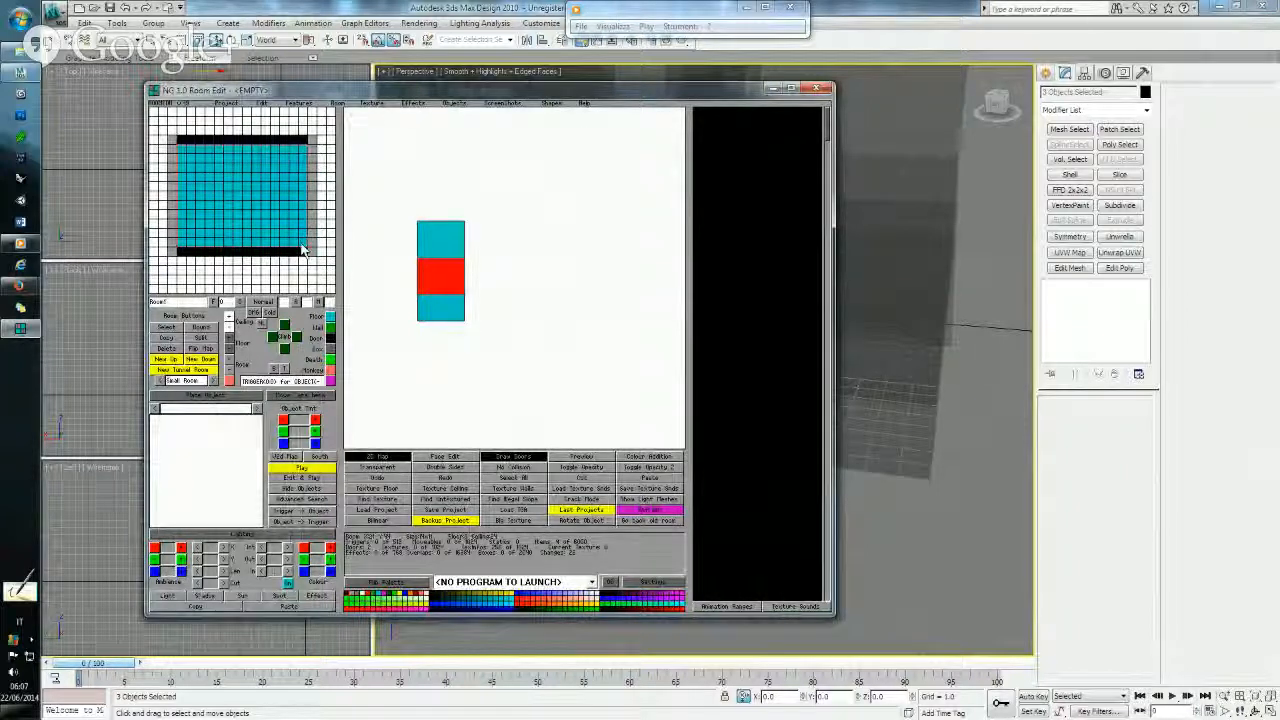
pyautogui.click(186, 381)
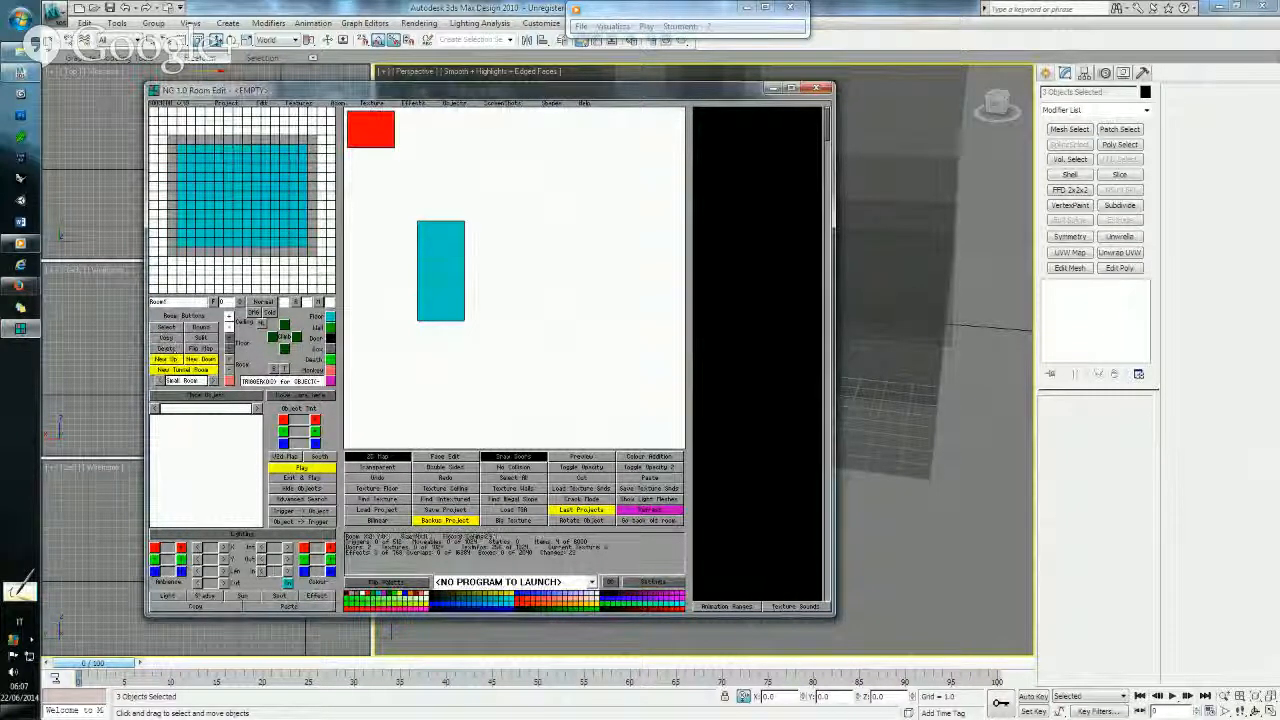
pyautogui.moveTo(384, 130); pyautogui.dragTo(454, 339)
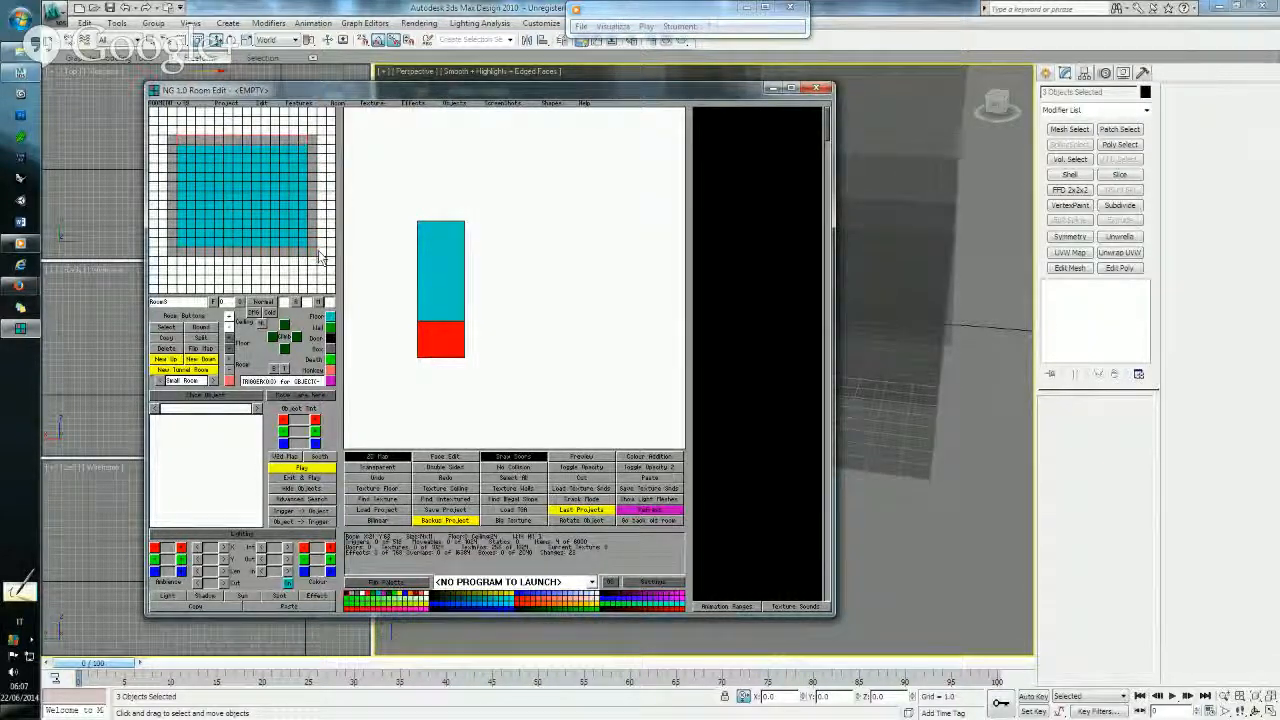
pyautogui.click(330, 339)
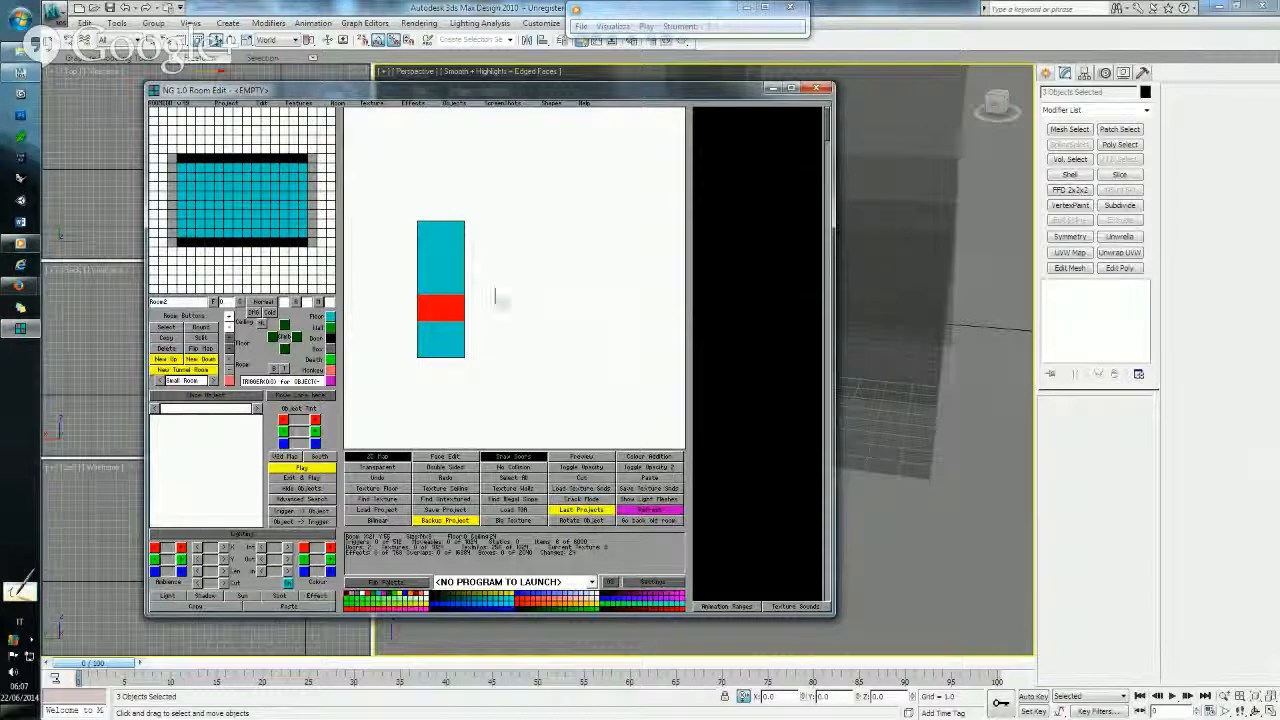
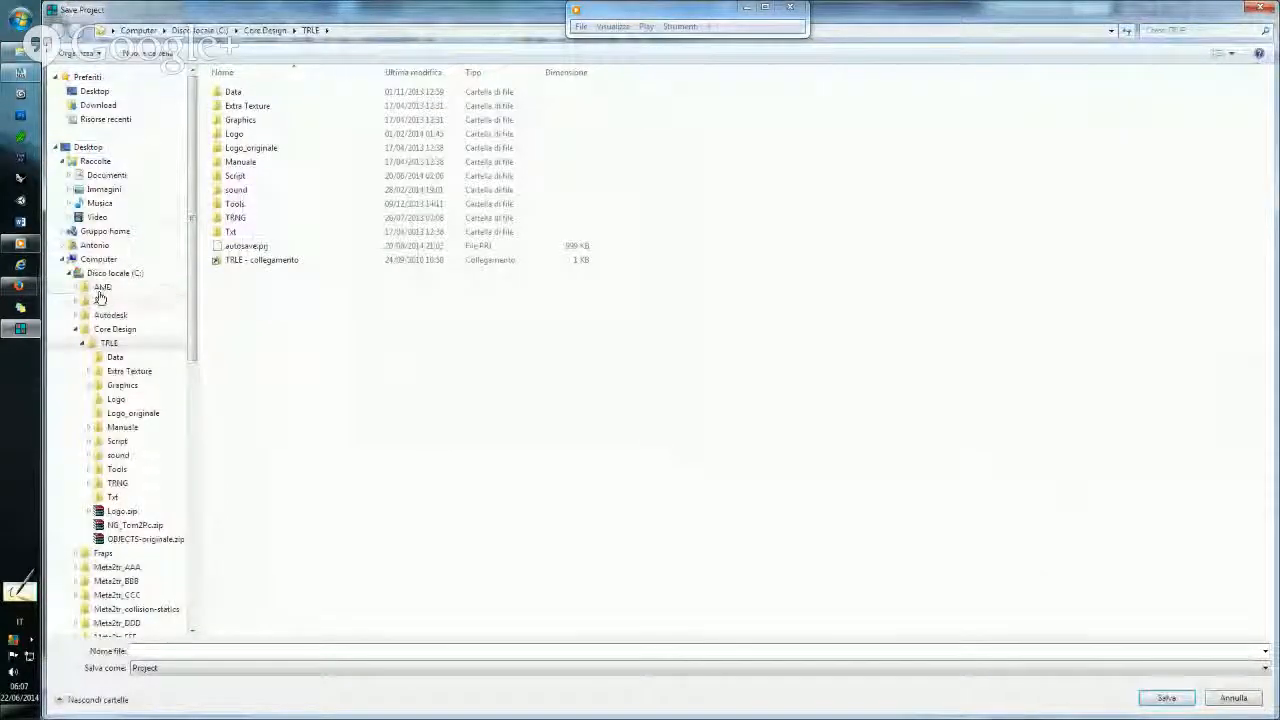
# - For saving the project, browse to Ant > Liv di TR > PRJ > HyperSquare-PRJ and create and open a new folder named OOO
pyautogui.click(74, 301)
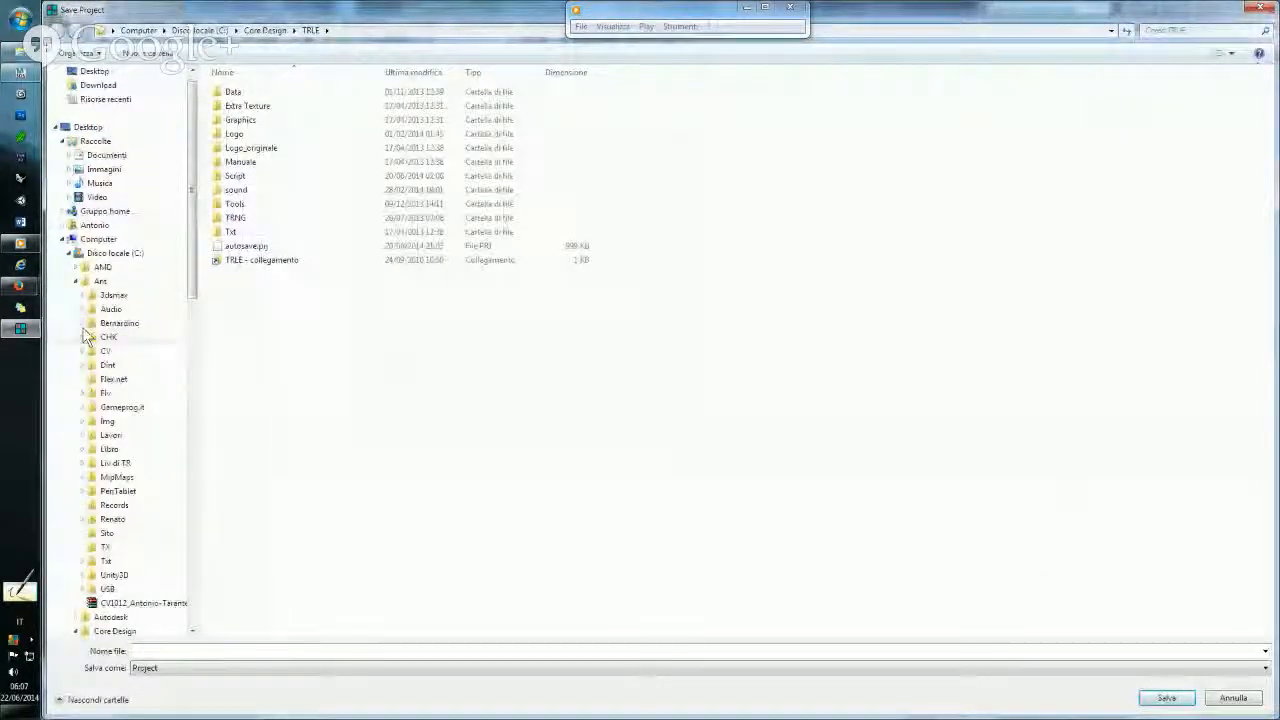
pyautogui.click(83, 462)
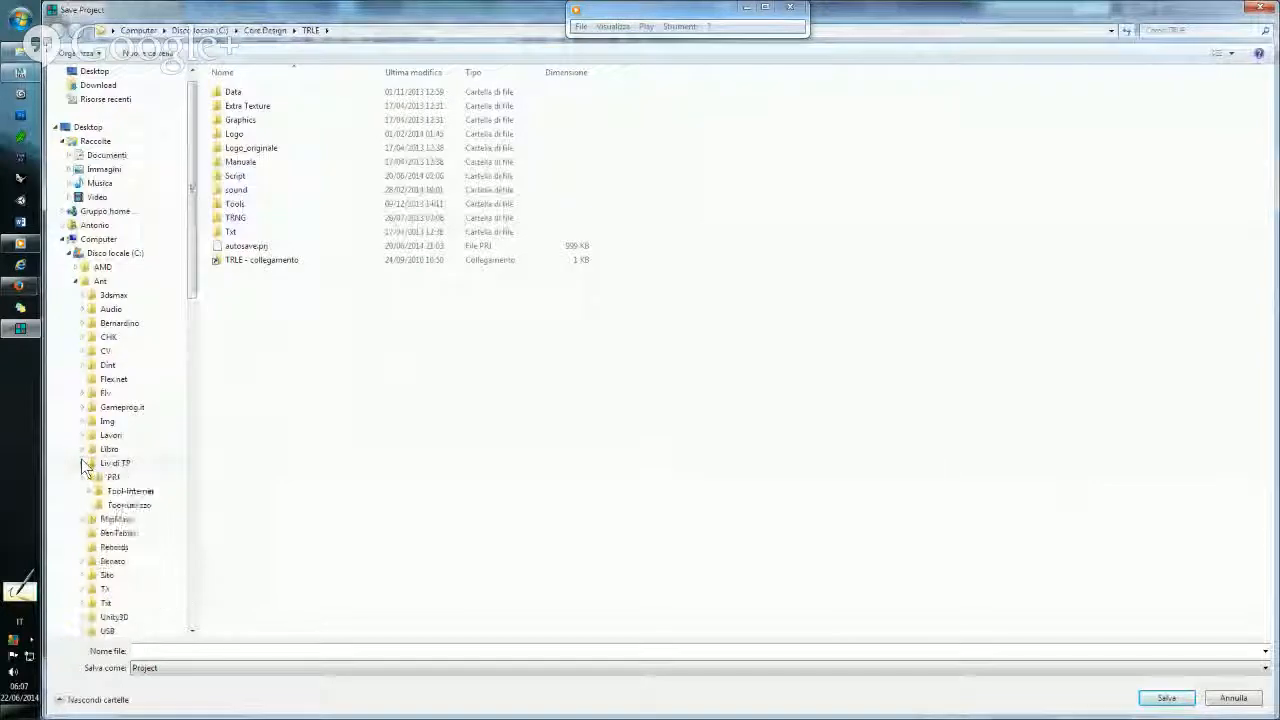
pyautogui.click(89, 477)
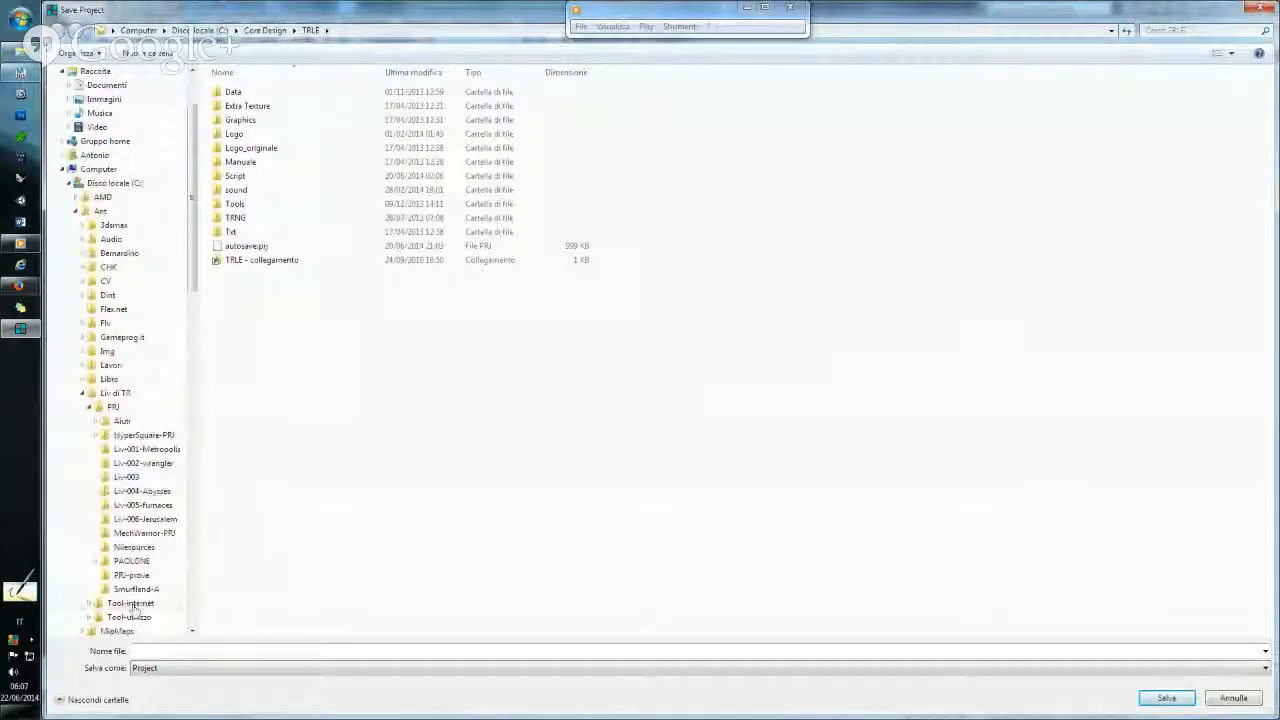
pyautogui.click(97, 436)
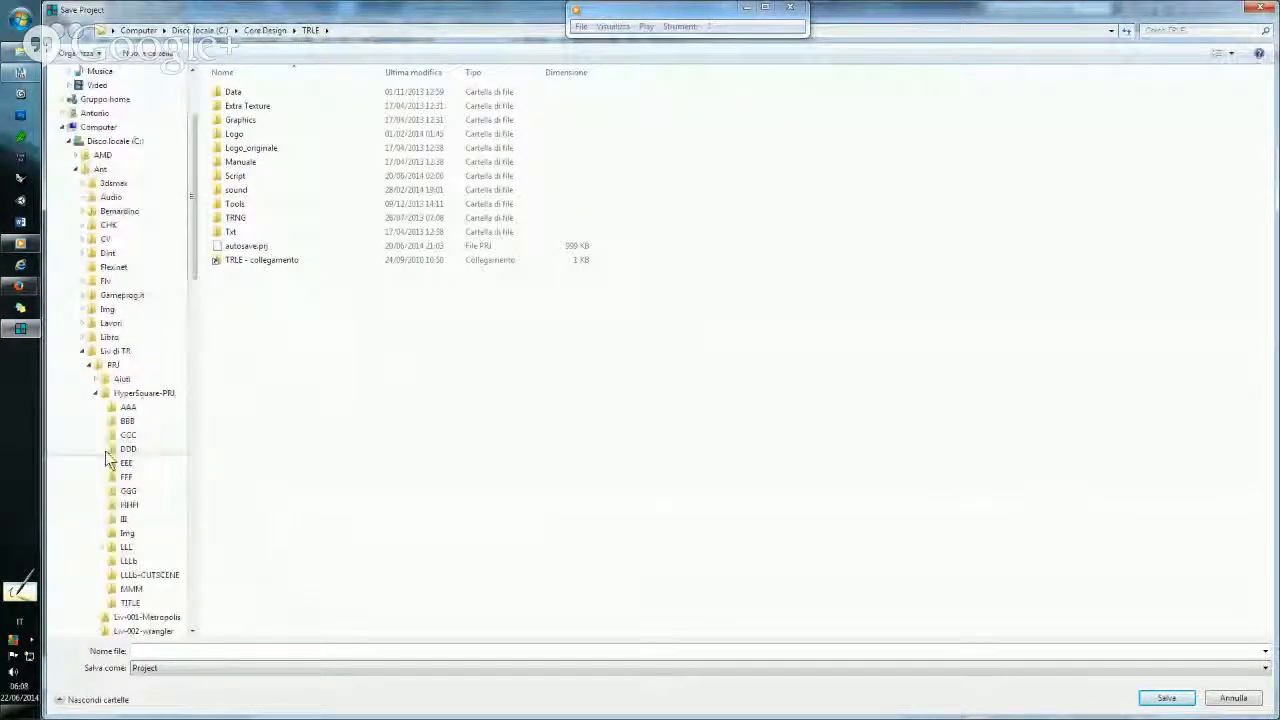
pyautogui.click(138, 394)
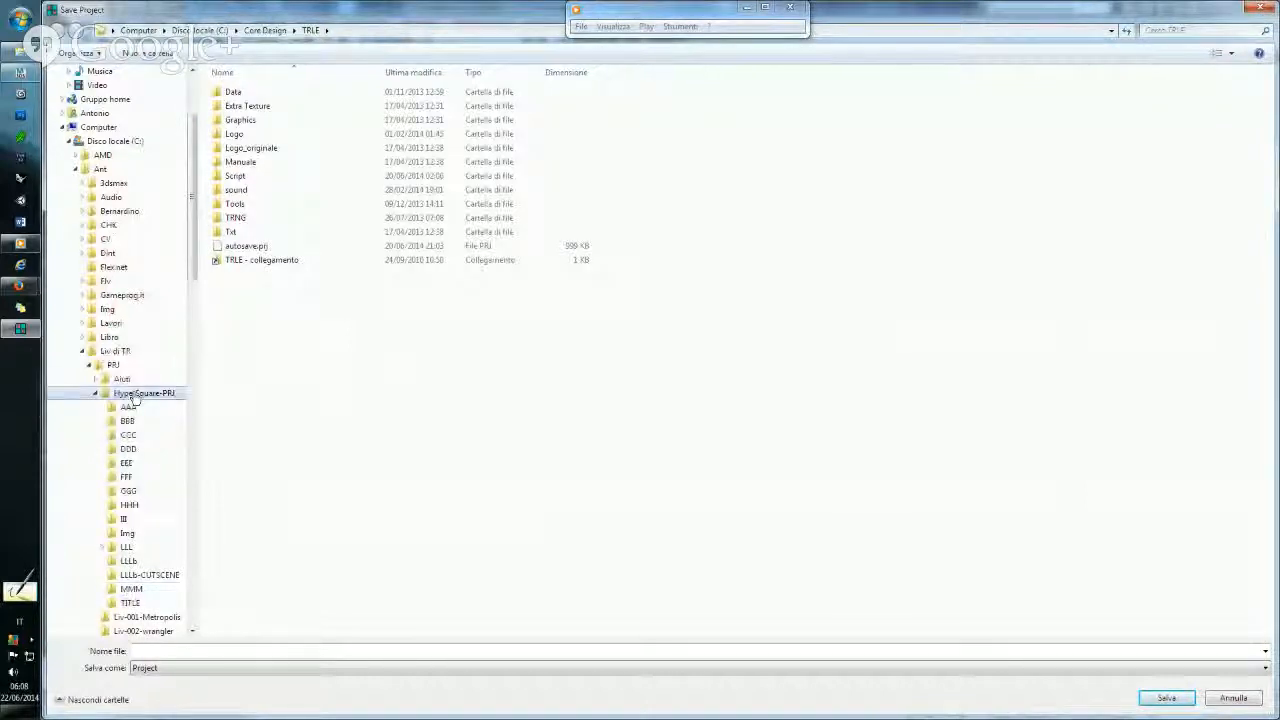
pyautogui.click(148, 53)
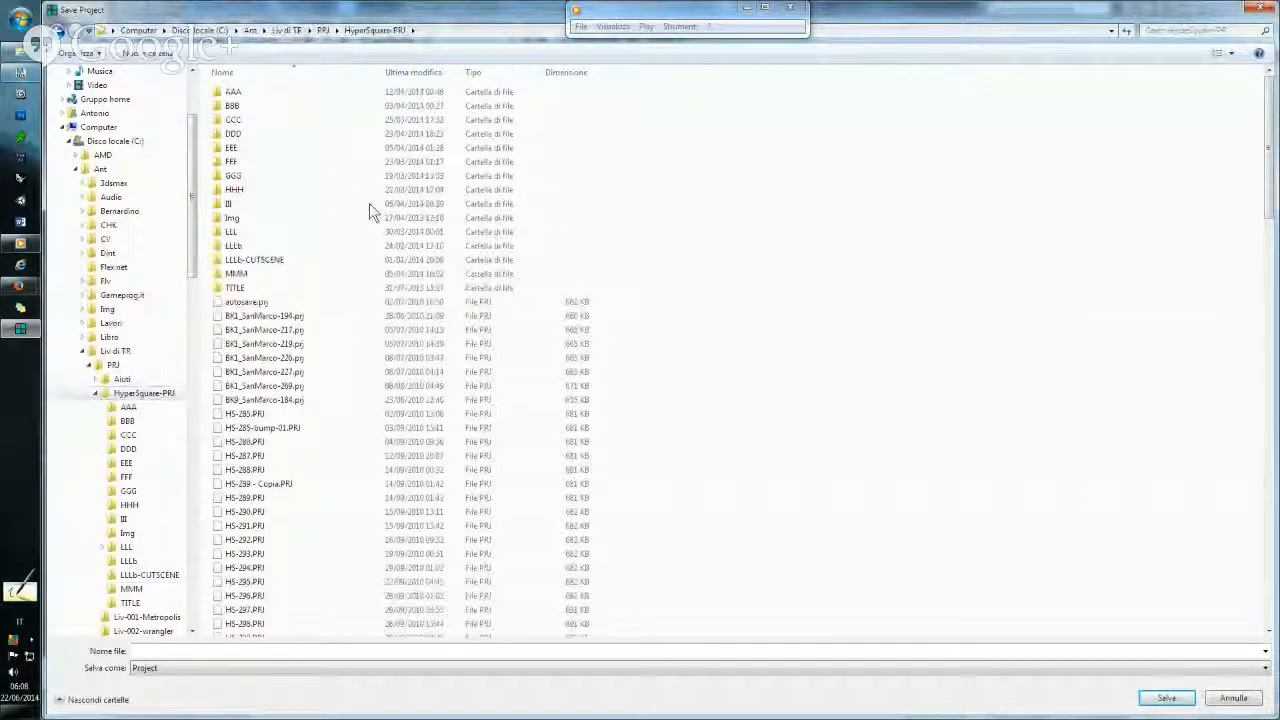
pyautogui.write('OOO')
pyautogui.press('Return')
pyautogui.press('Return')
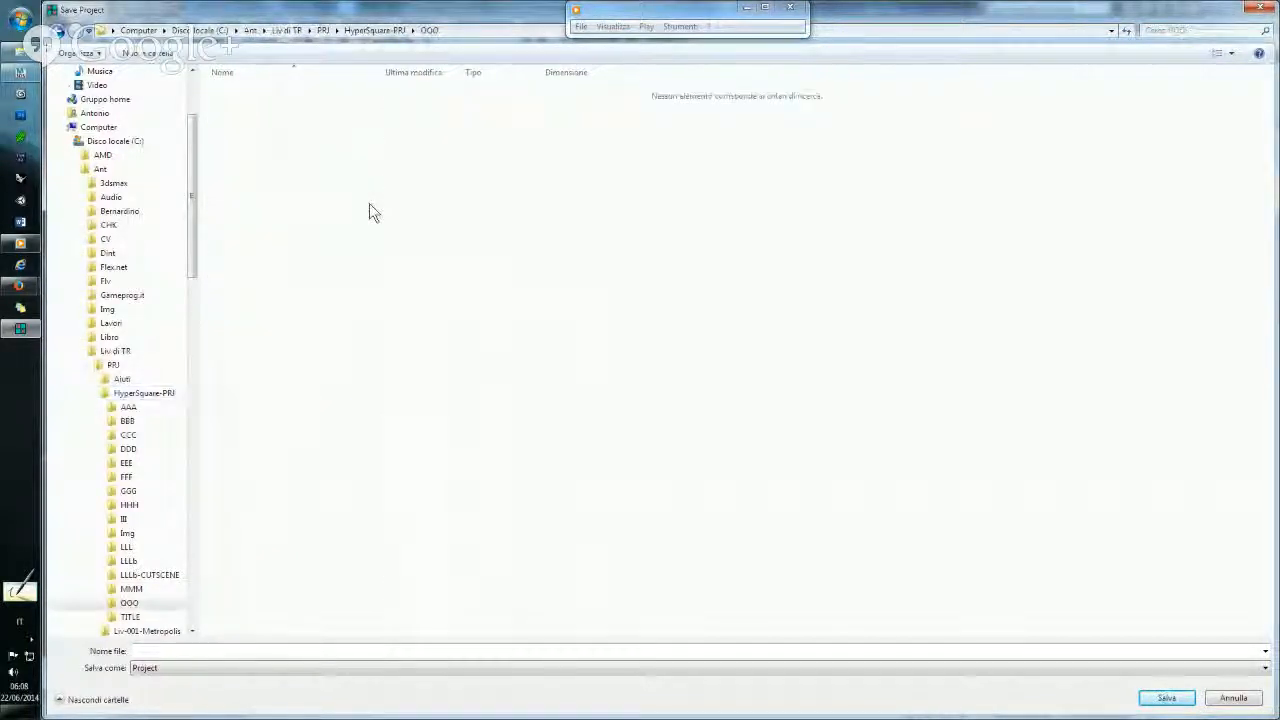
# - Name the project OOO_001 and save it in the OOO folder
pyautogui.write('===')
pyautogui.press('BackSpace')
pyautogui.press('BackSpace')
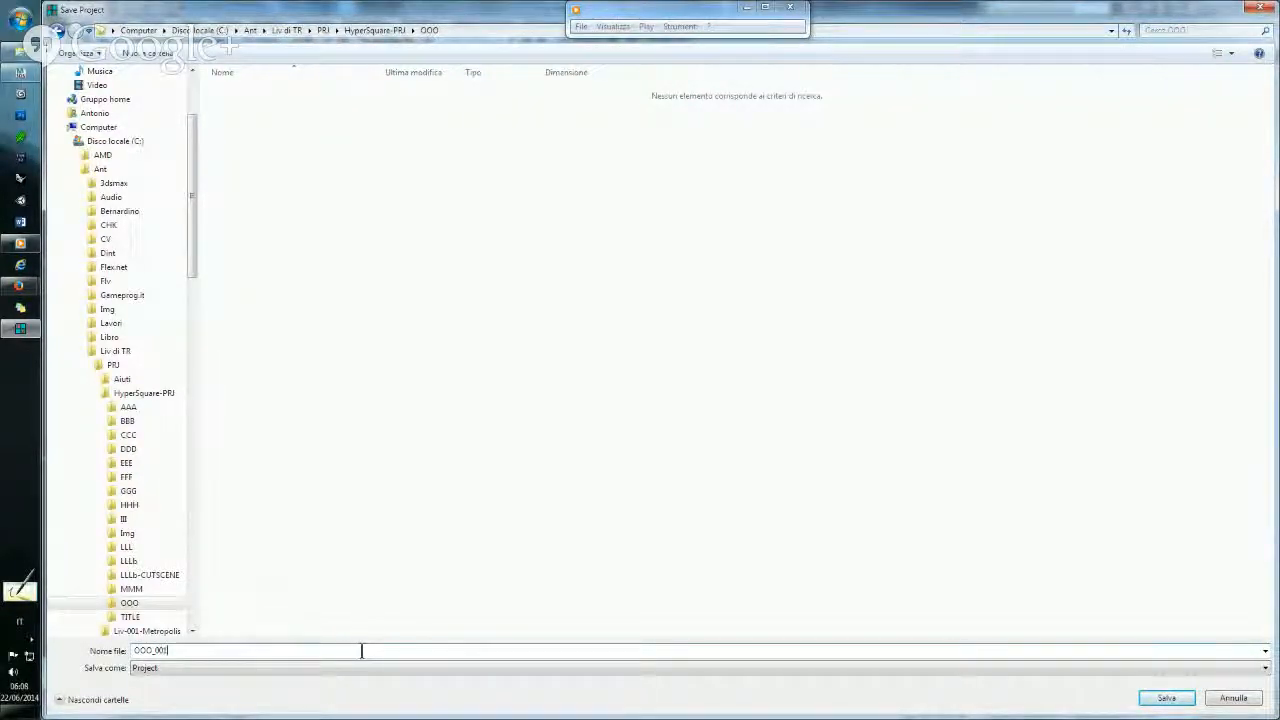
pyautogui.press('Return')
pyautogui.press('Return')
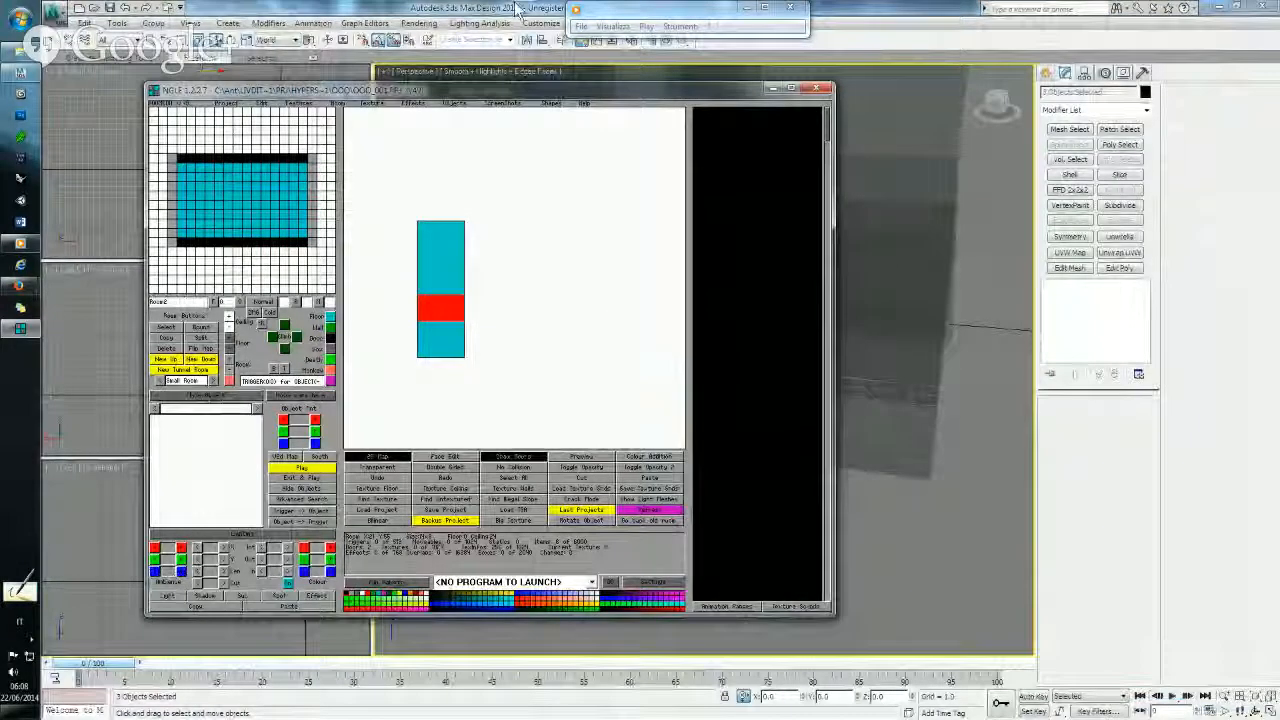
# - Return to 3ds Max, clear the selection, and examine the overall arrangement of the level's wall planes from several angles
pyautogui.click(540, 9)
pyautogui.keyDown('alt'); pyautogui.moveTo(820, 303); pyautogui.dragTo(791, 340, button='middle'); pyautogui.keyUp('alt')
pyautogui.scroll(-5, 791, 340)
pyautogui.scroll(2, 860, 262)
pyautogui.keyDown('alt'); pyautogui.moveTo(846, 274); pyautogui.dragTo(732, 314, button='middle'); pyautogui.keyUp('alt')
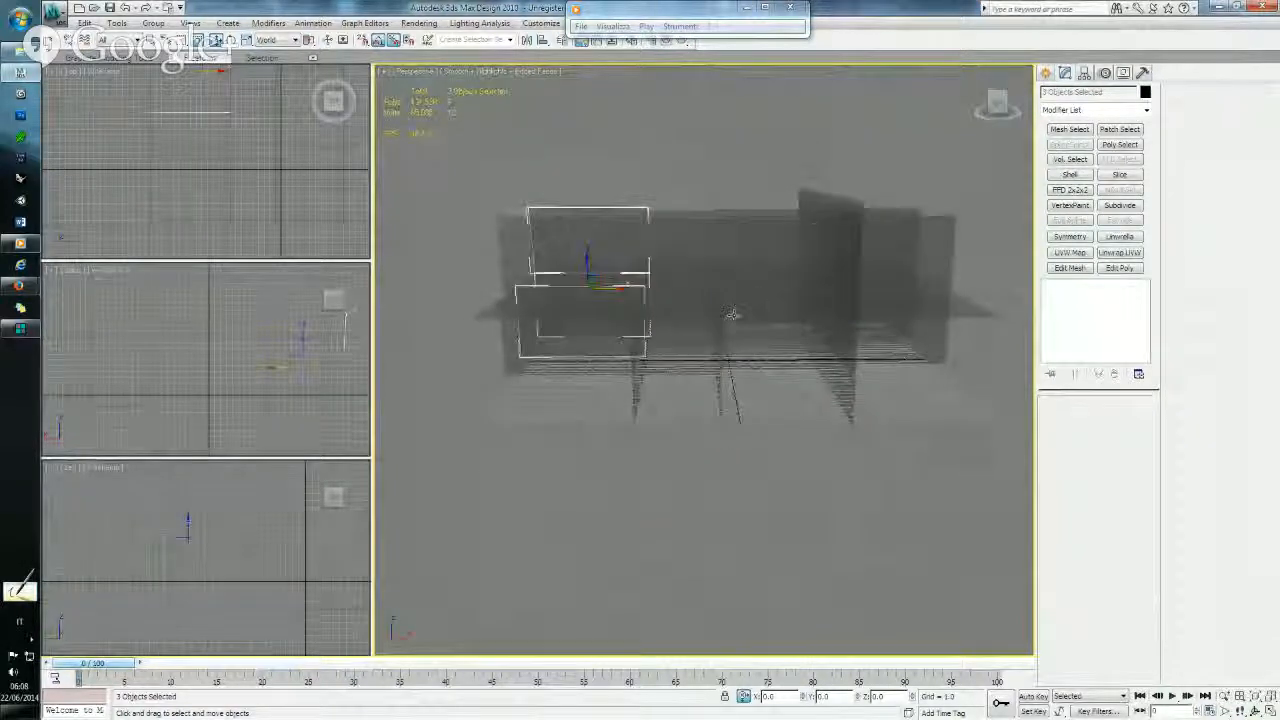
pyautogui.keyDown('alt'); pyautogui.moveTo(655, 352); pyautogui.dragTo(571, 335, button='middle'); pyautogui.keyUp('alt')
pyautogui.click(512, 500)
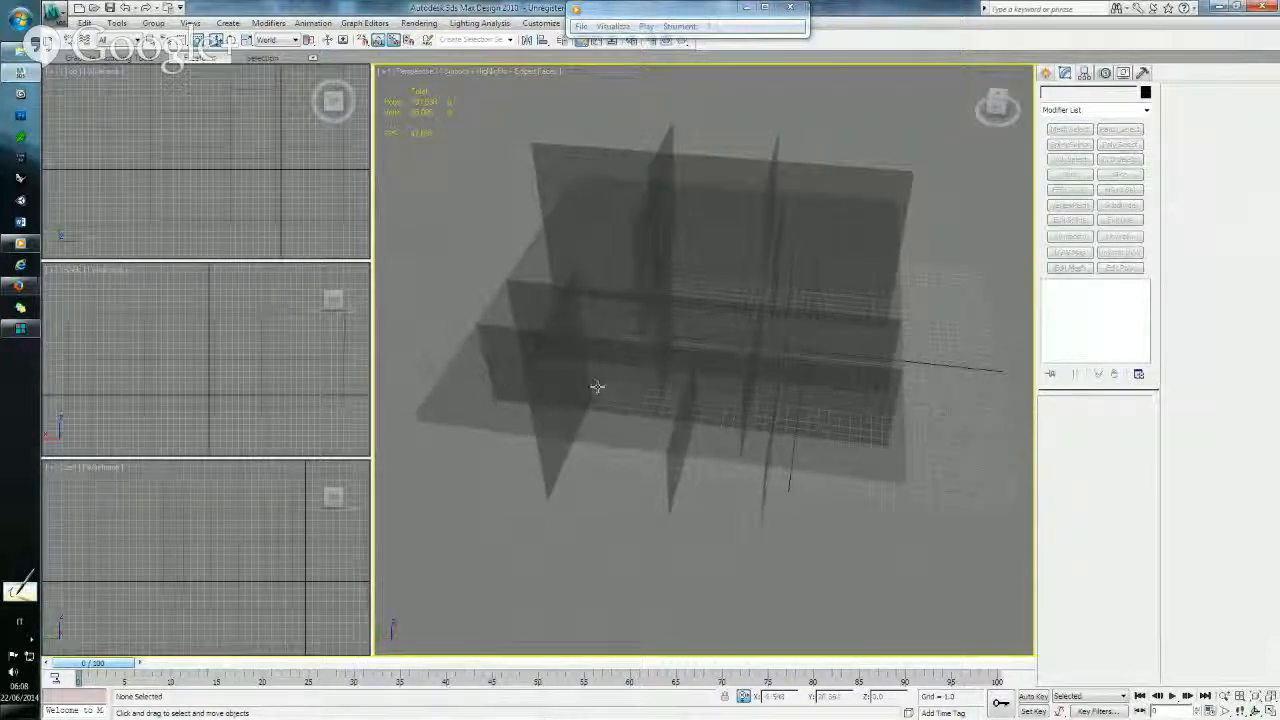
pyautogui.moveTo(597, 387)
pyautogui.keyDown('alt'); pyautogui.mouseDown(button='middle')
pyautogui.moveTo(631, 366)
pyautogui.moveTo(614, 394)
pyautogui.mouseUp(button='middle'); pyautogui.keyUp('alt')
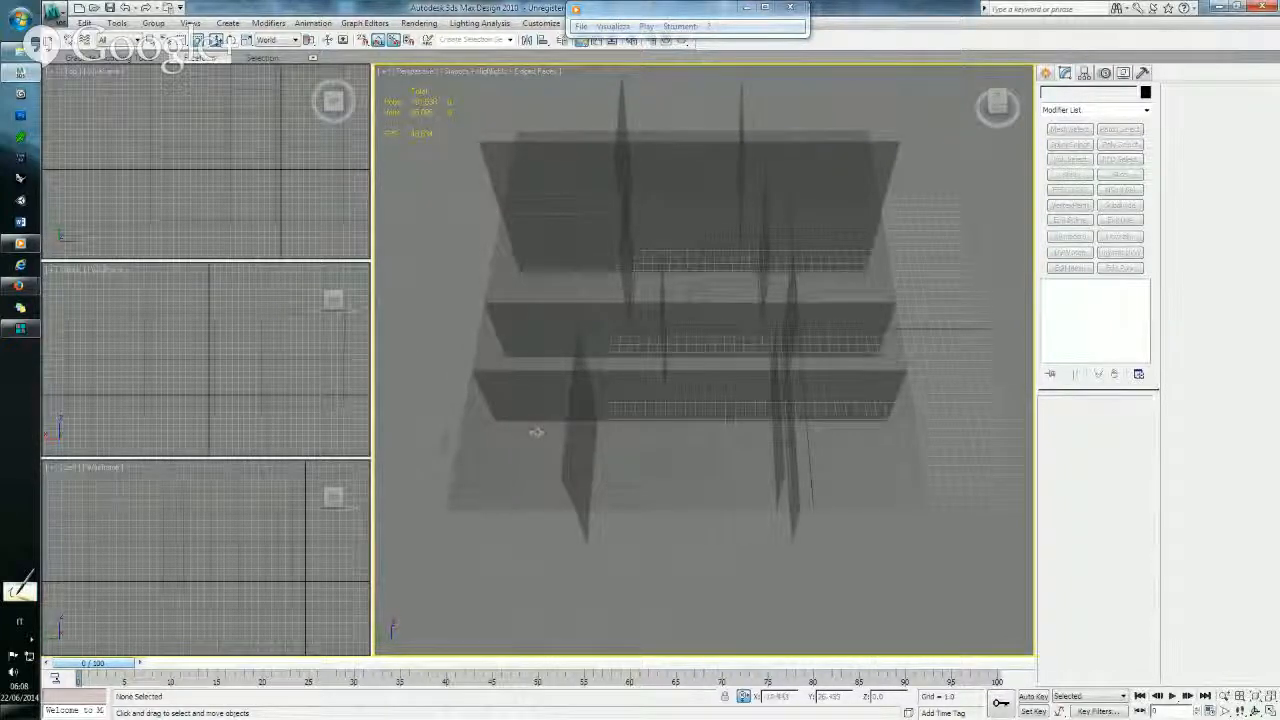
pyautogui.keyDown('alt'); pyautogui.moveTo(536, 432); pyautogui.dragTo(589, 409, button='middle'); pyautogui.keyUp('alt')
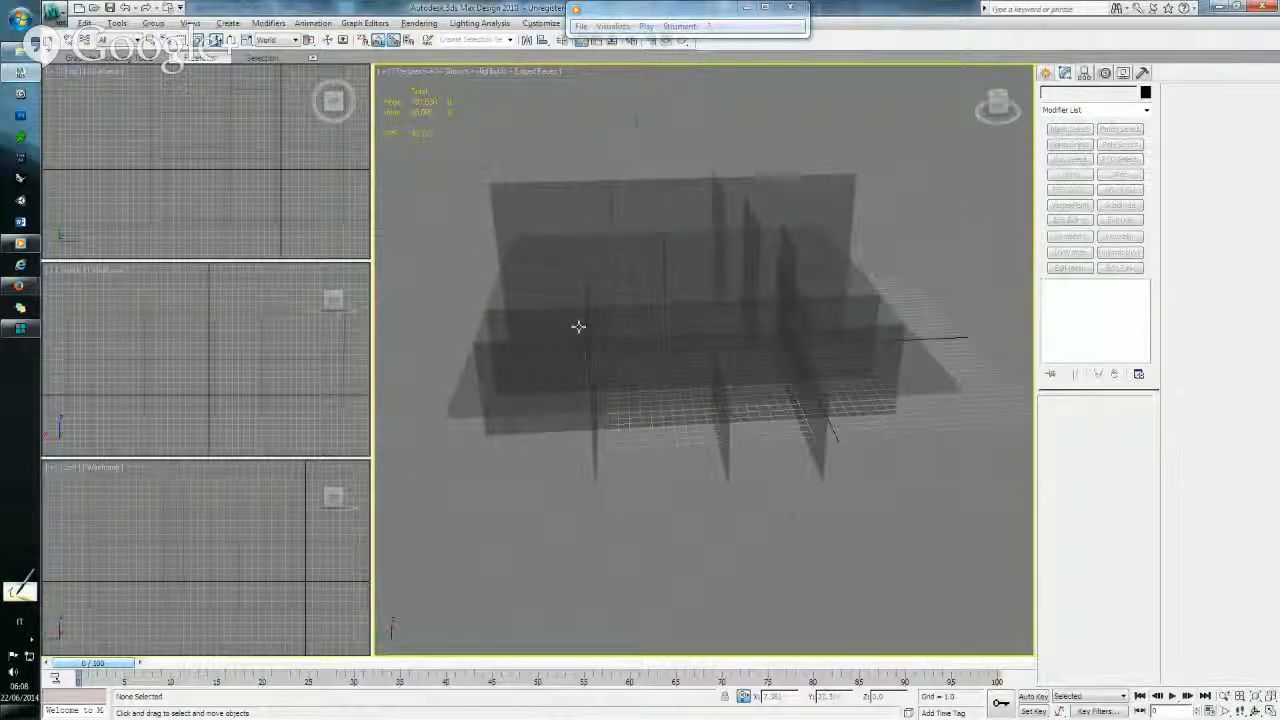
pyautogui.keyDown('alt'); pyautogui.moveTo(577, 326); pyautogui.dragTo(583, 302, button='middle'); pyautogui.keyUp('alt')
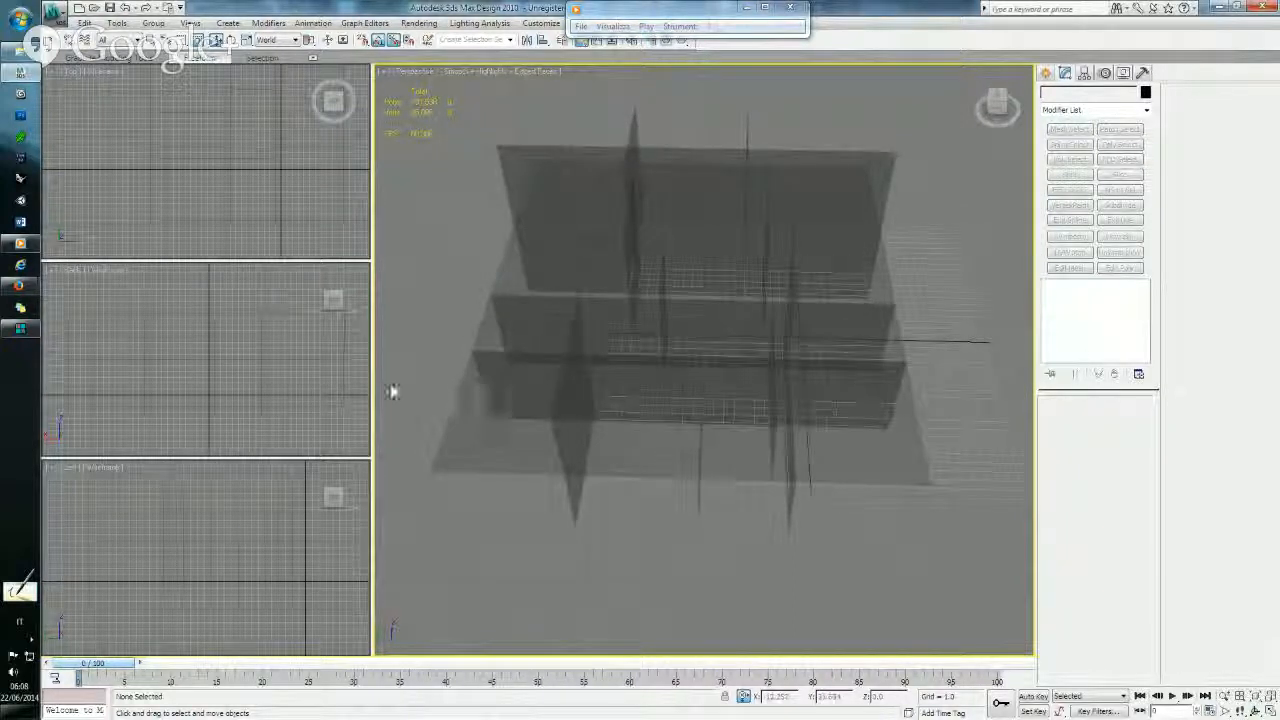
# - In NG Room Edit, create Room4 at 14 × 11, stack it directly over Room0, and open their entire shared floor as a vertical door
pyautogui.click(20, 328)
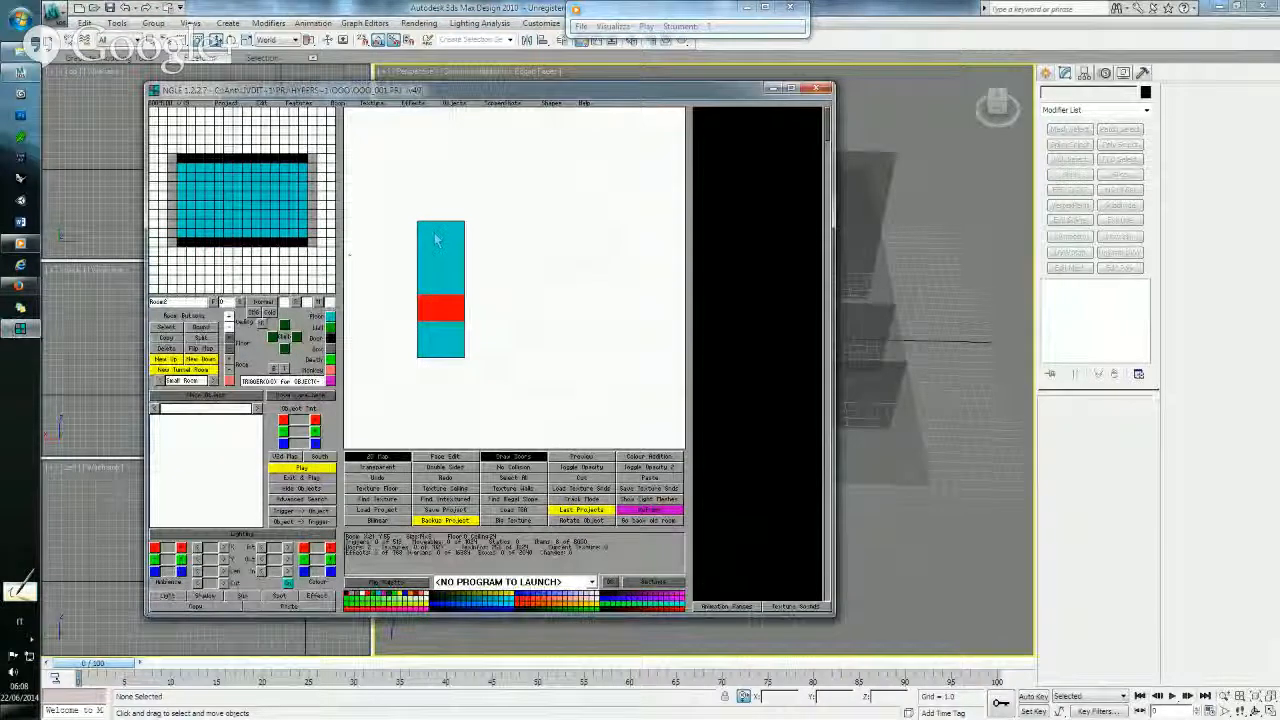
pyautogui.click(240, 214)
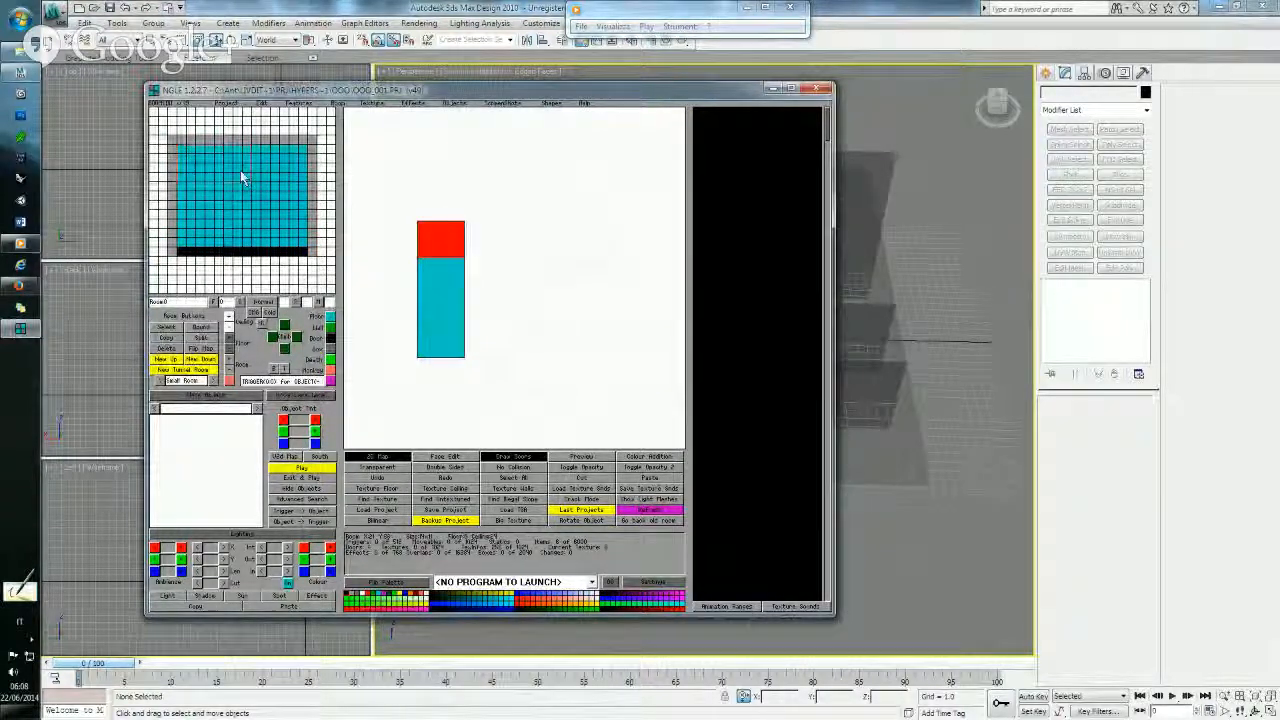
pyautogui.click(186, 370)
pyautogui.moveTo(372, 122); pyautogui.dragTo(414, 205)
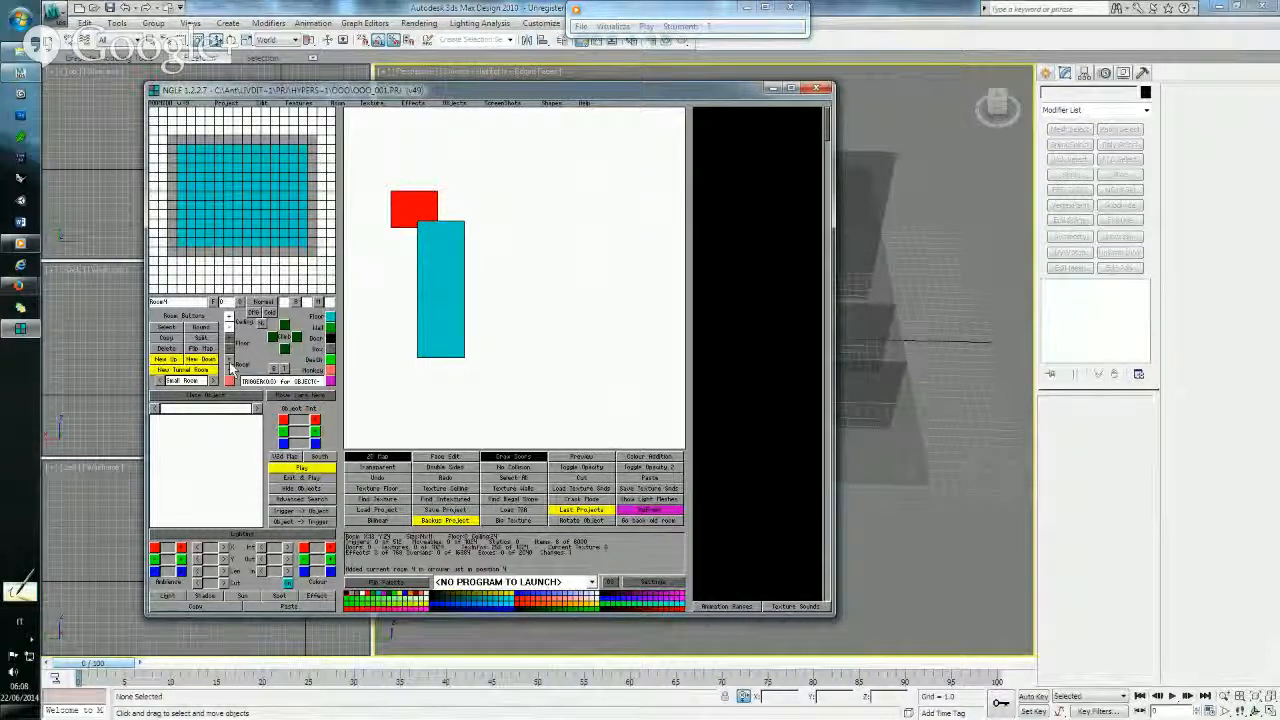
pyautogui.moveTo(414, 206); pyautogui.dragTo(446, 246)
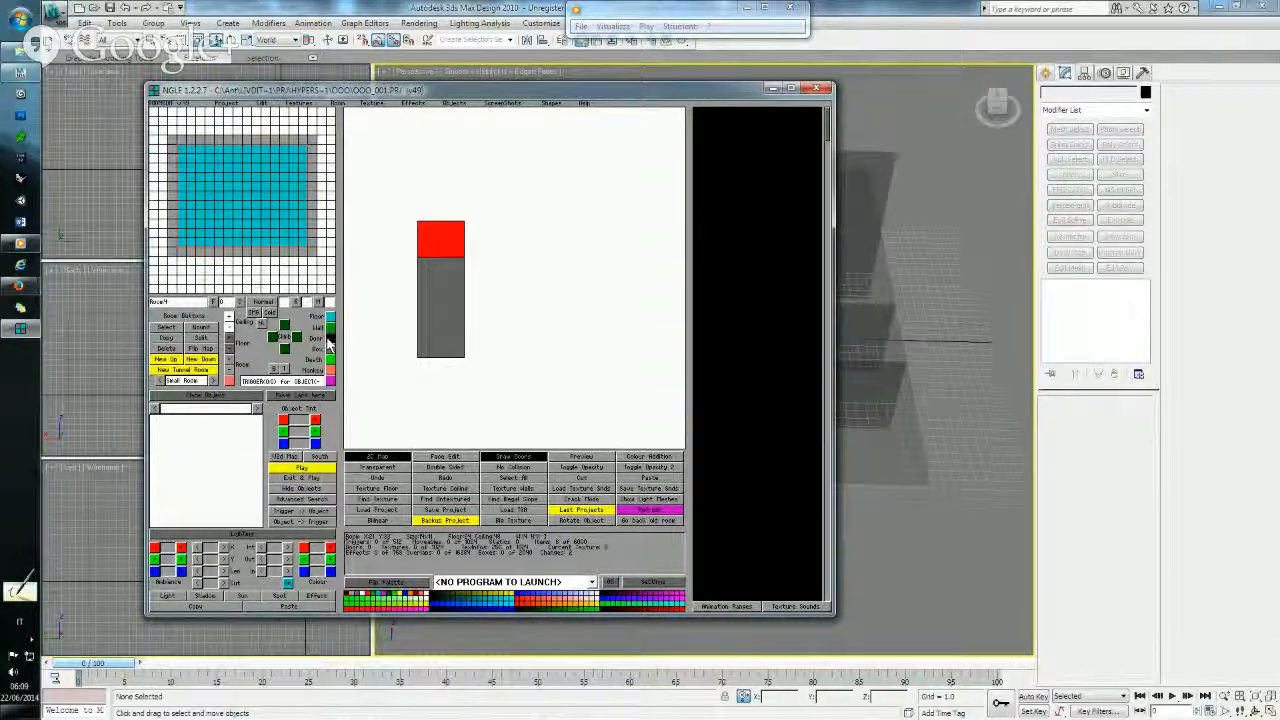
pyautogui.click(448, 288)
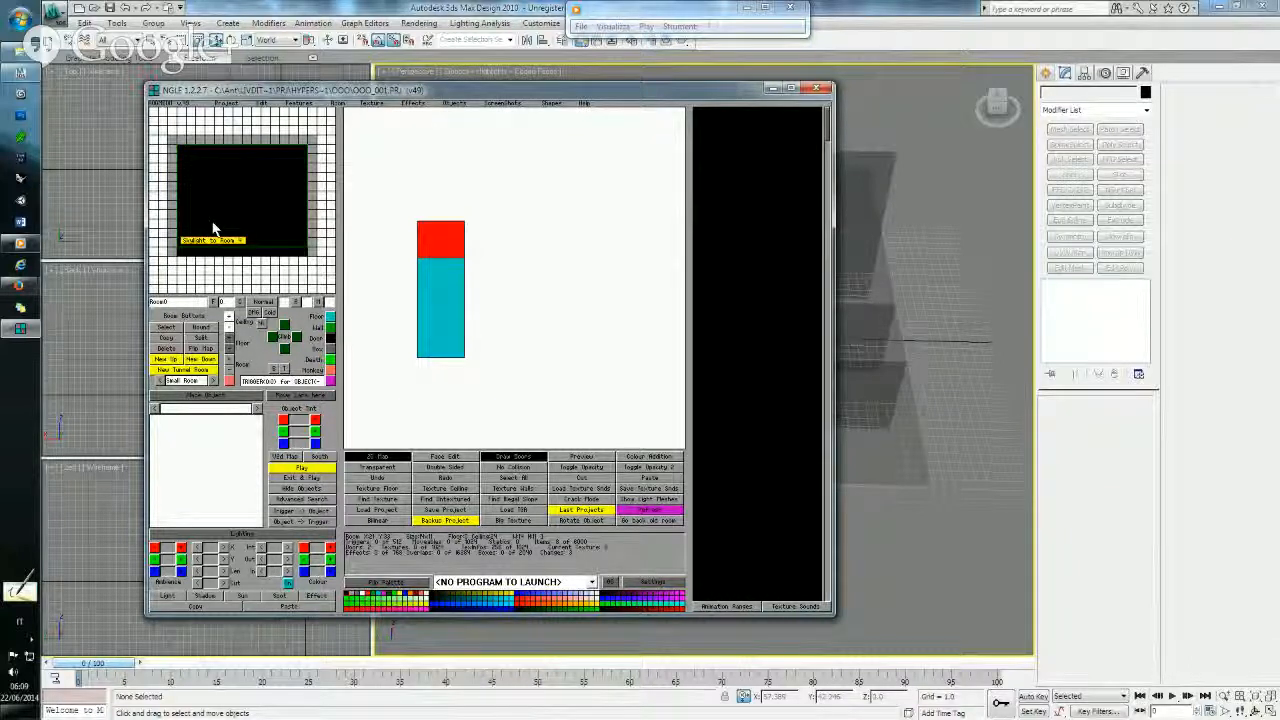
# - After checking the wall planes in 3ds Max, create Room5 in NG Room Edit at 14 × 17 and place it against Room4 on the upper level
pyautogui.click(400, 12)
pyautogui.keyDown('alt'); pyautogui.moveTo(620, 583); pyautogui.dragTo(734, 463, button='middle'); pyautogui.keyUp('alt')
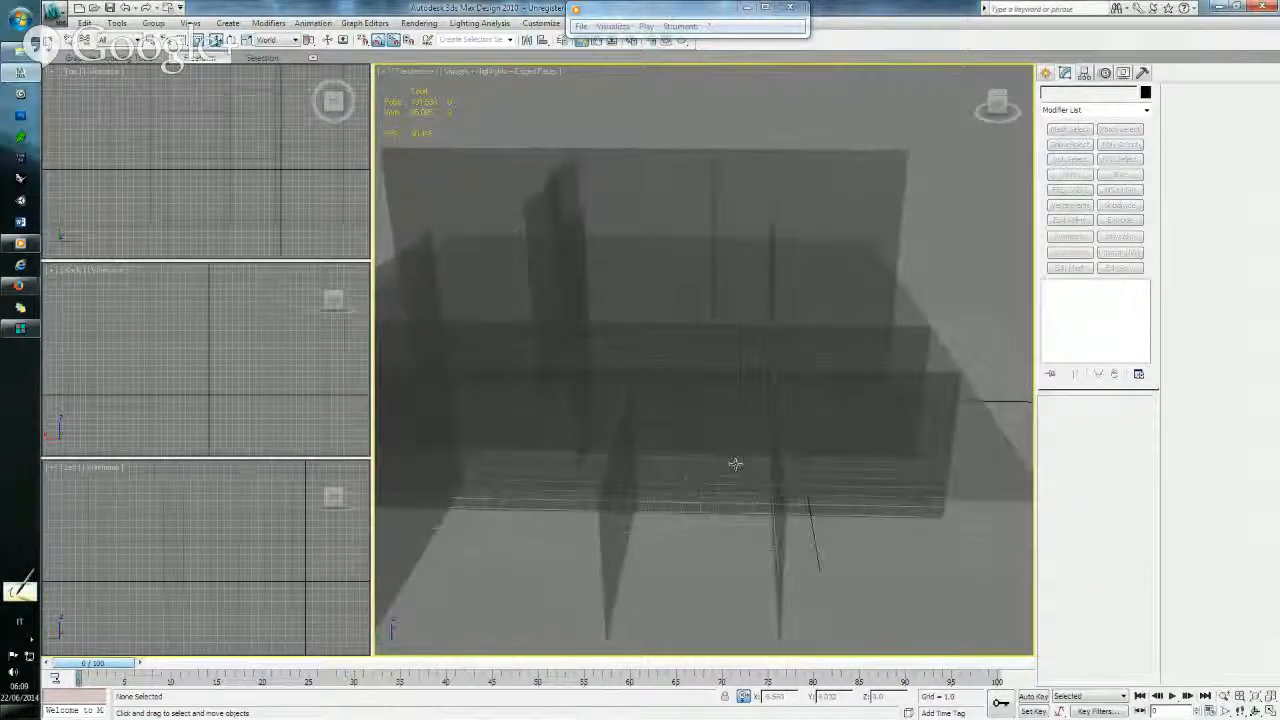
pyautogui.click(21, 328)
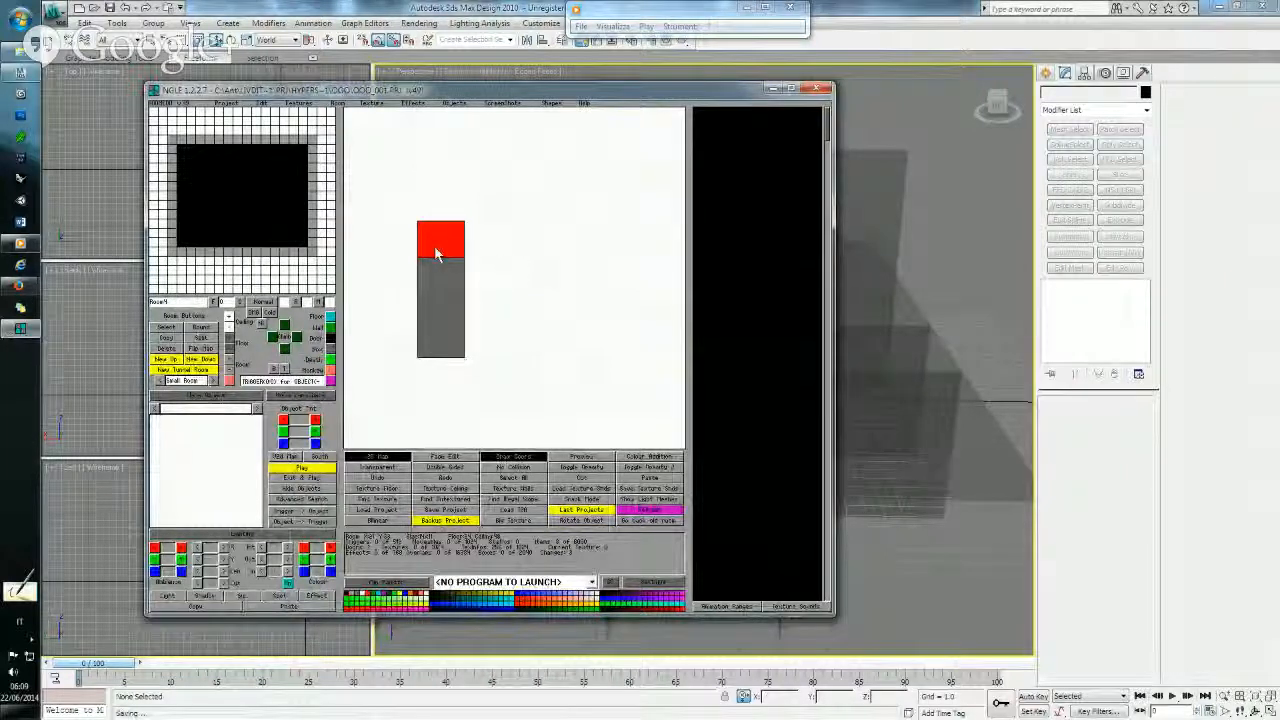
pyautogui.click(168, 327)
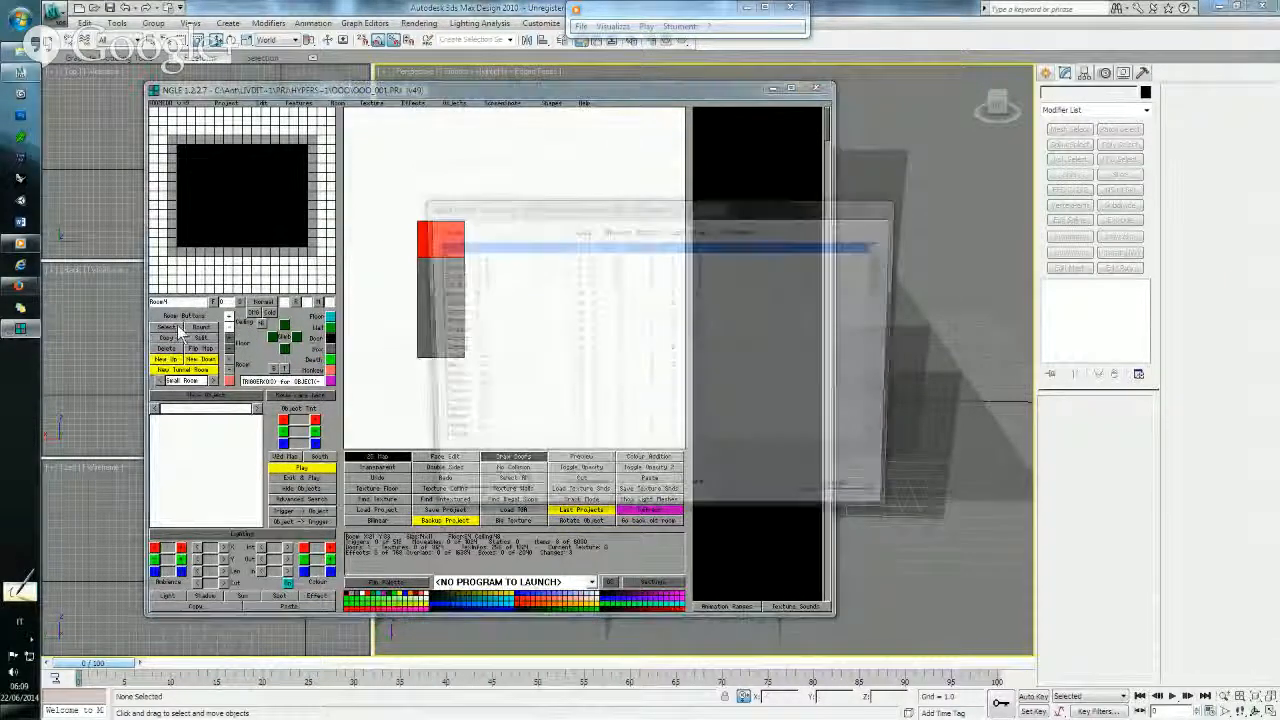
pyautogui.click(473, 293)
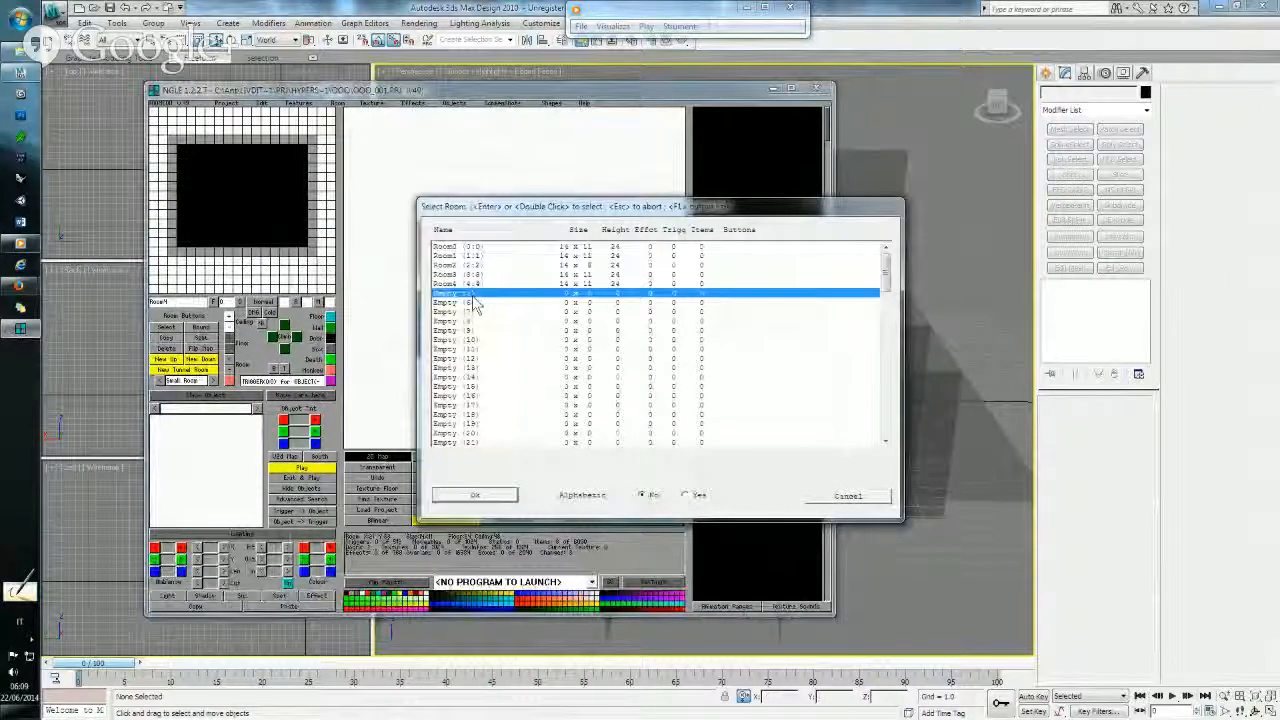
pyautogui.click(482, 495)
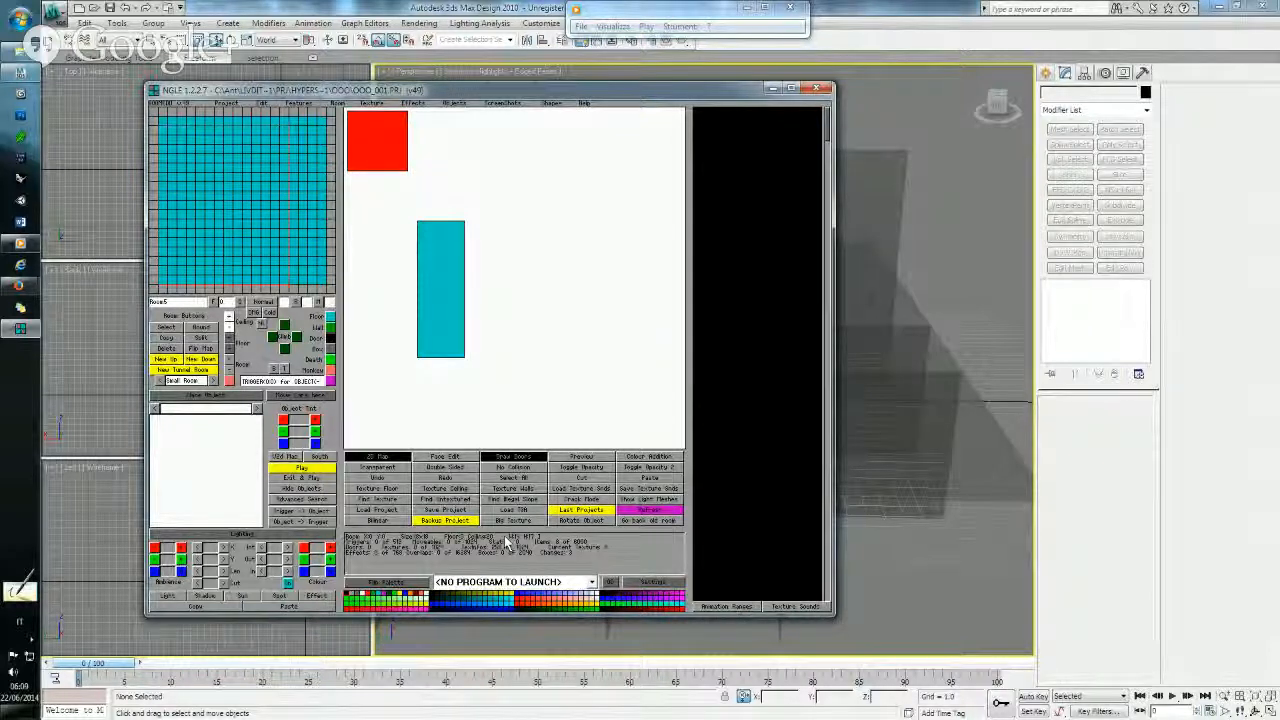
pyautogui.click(173, 341)
pyautogui.moveTo(388, 158); pyautogui.dragTo(416, 350)
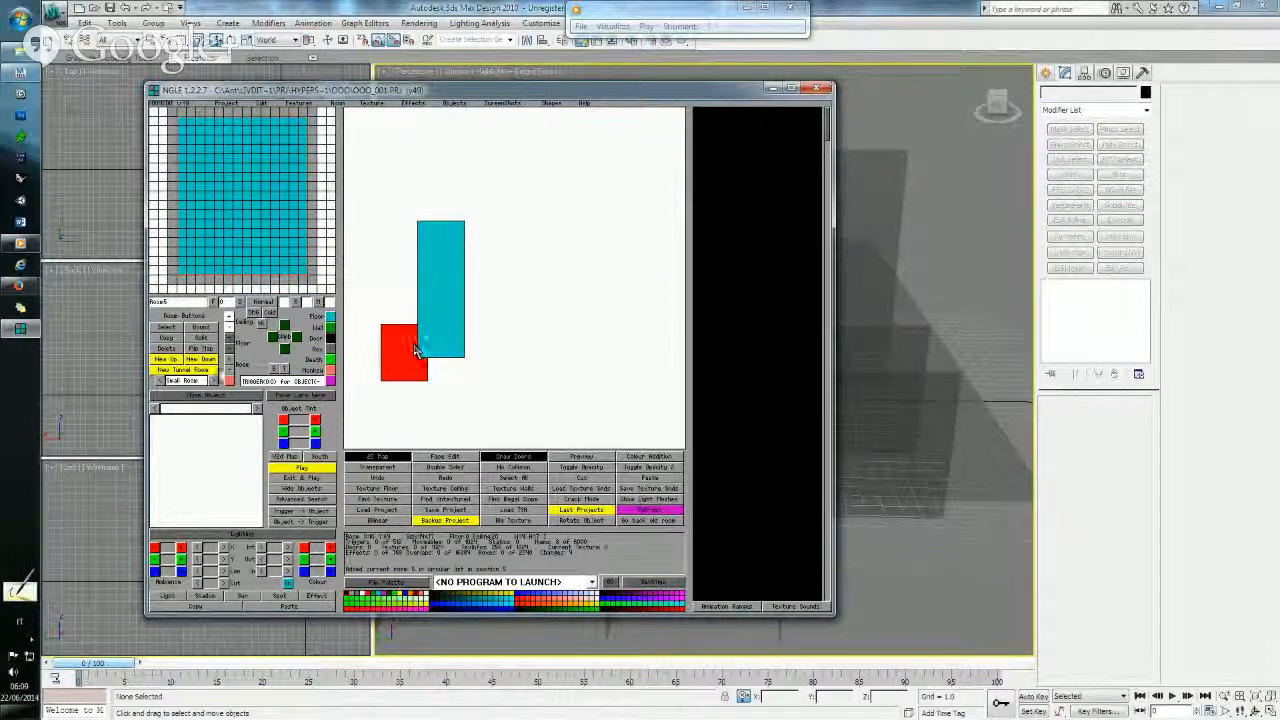
pyautogui.click(230, 367)
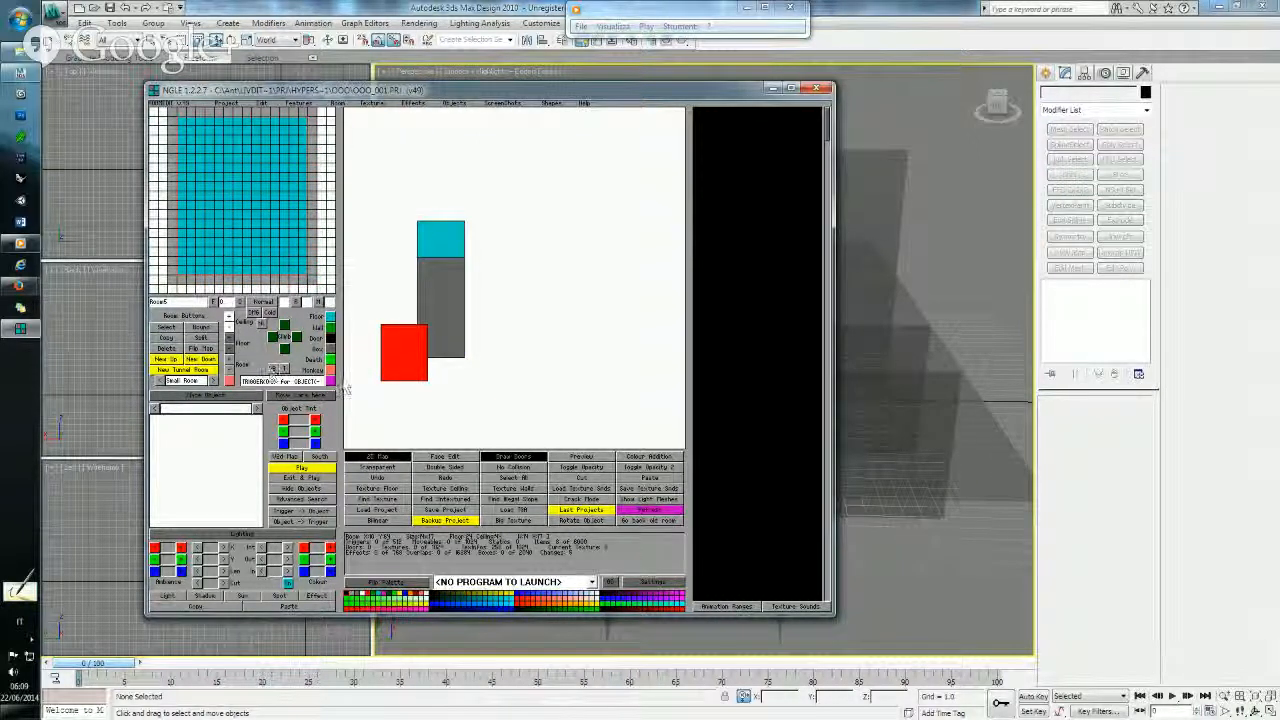
pyautogui.moveTo(406, 368); pyautogui.dragTo(443, 257)
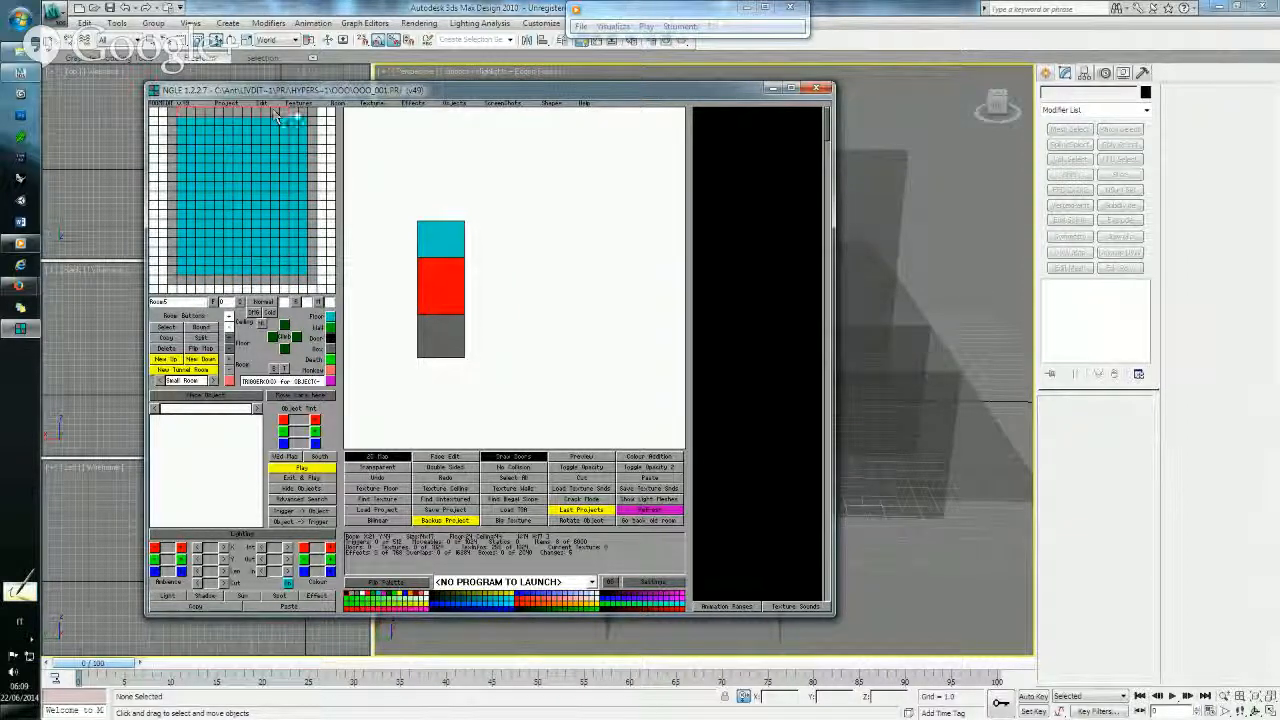
# - Join Room5 to Room4 with a full-width door along their shared wall
pyautogui.click(330, 339)
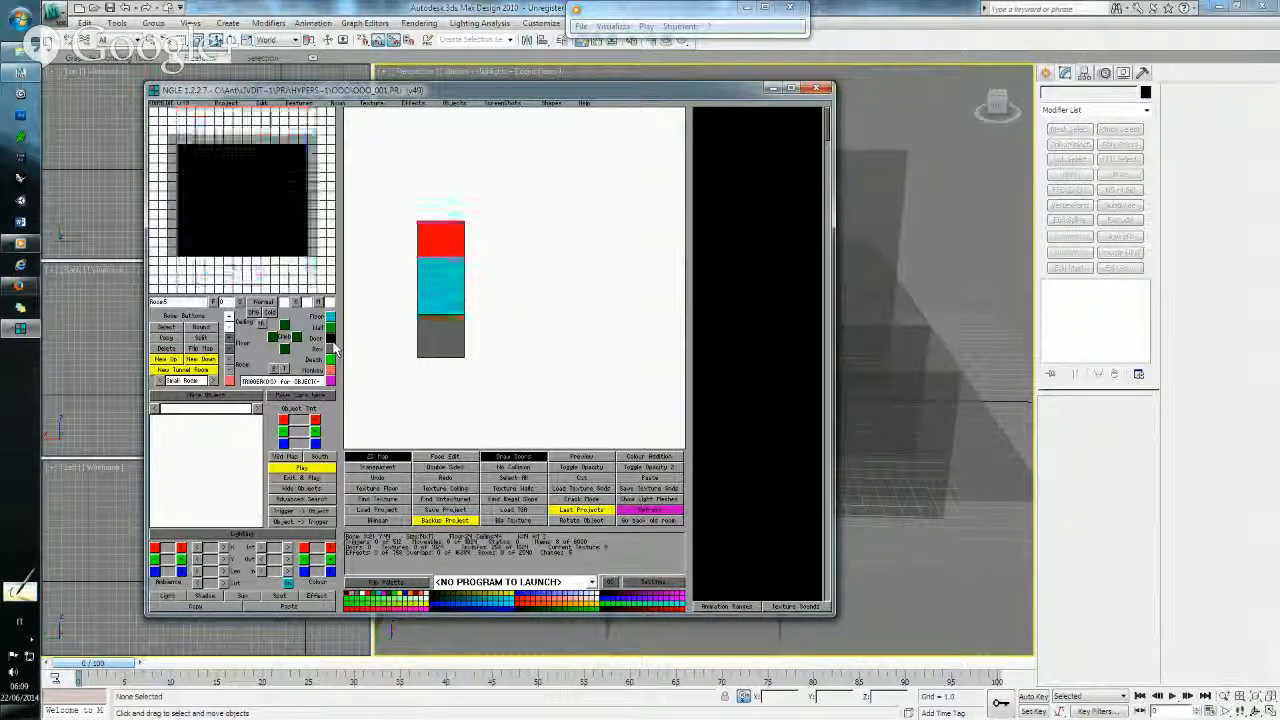
pyautogui.rightClick(265, 231)
pyautogui.rightClick(267, 252)
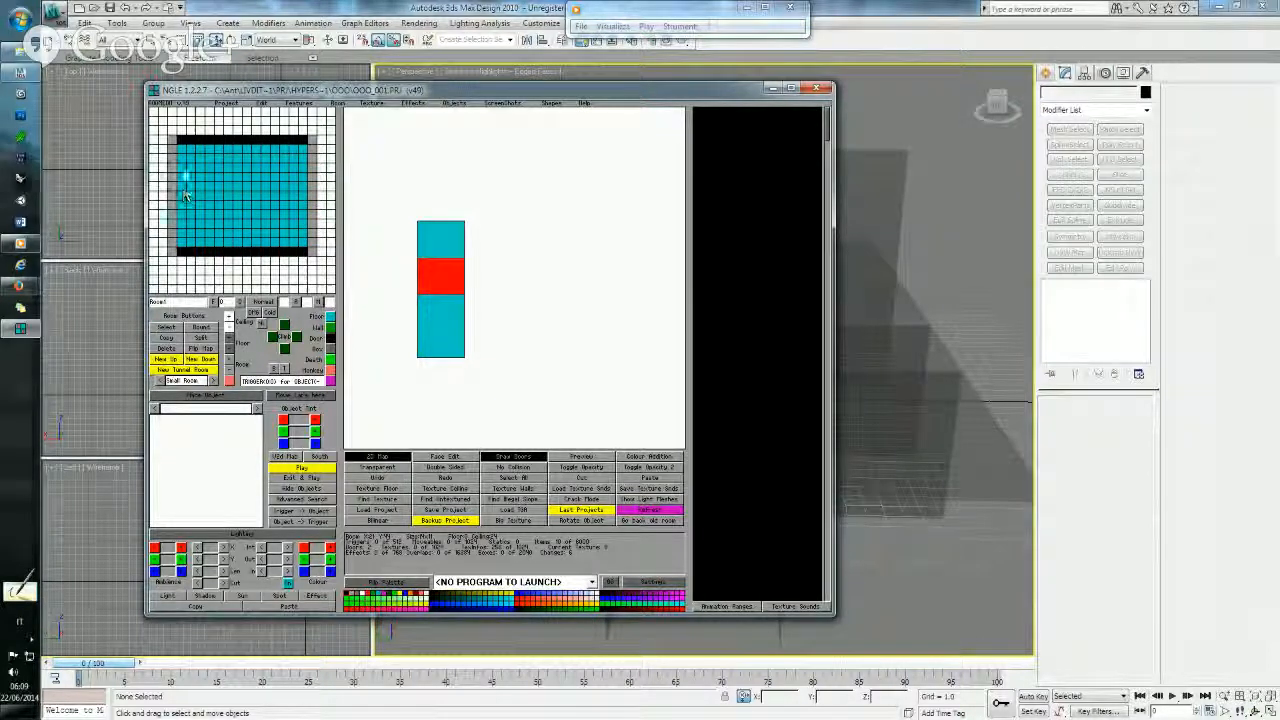
pyautogui.click(277, 141)
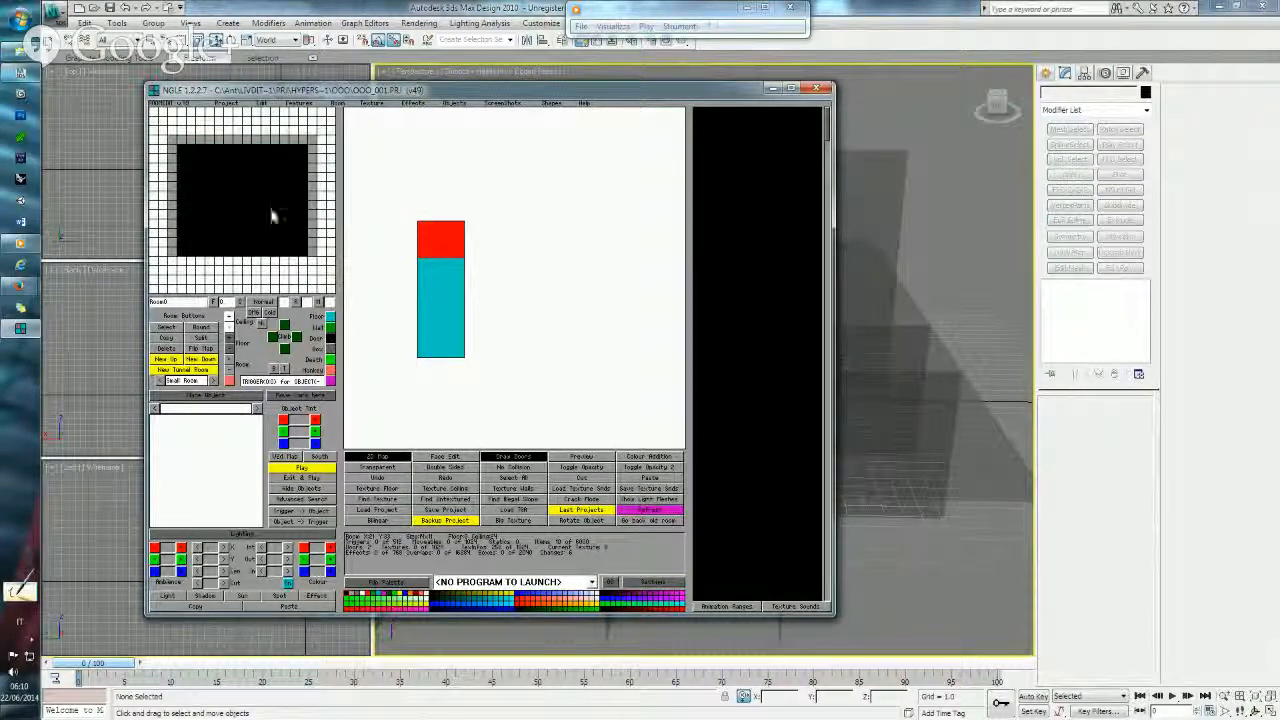
pyautogui.click(462, 282)
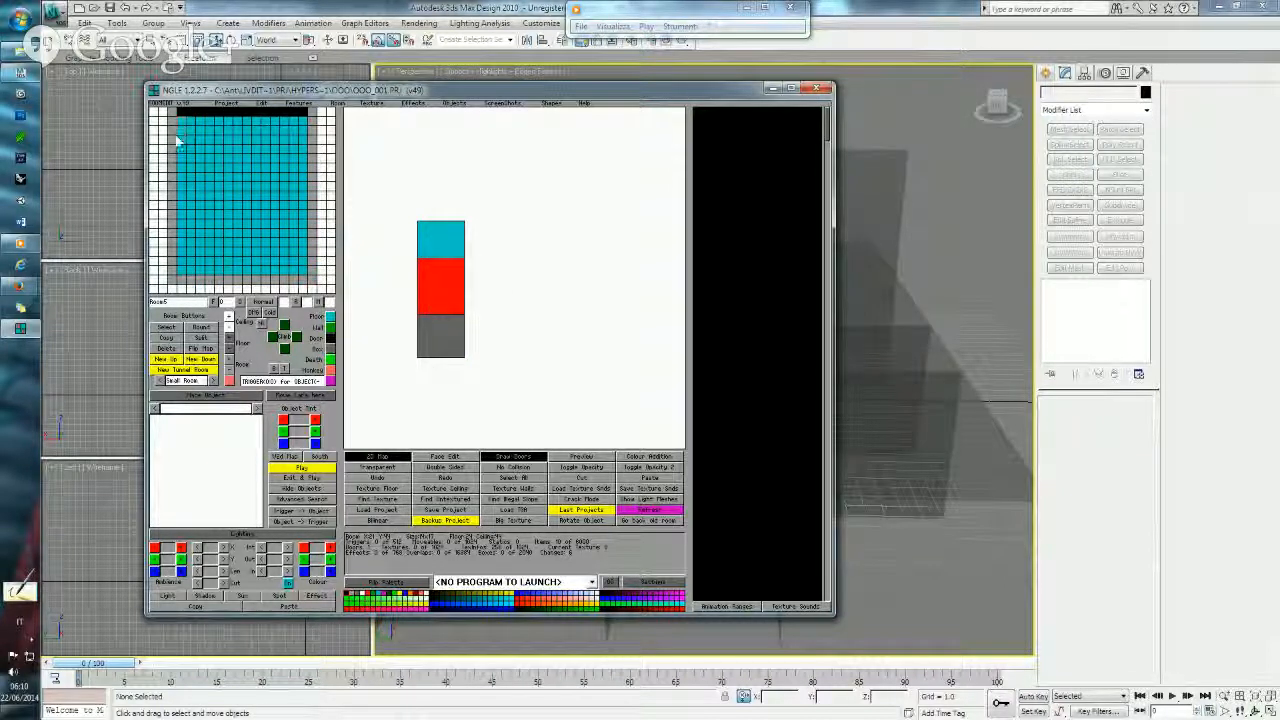
# - Open a vertical door between Room5 and Room1 across their whole overlapping area, and check the rooms below
pyautogui.click(331, 339)
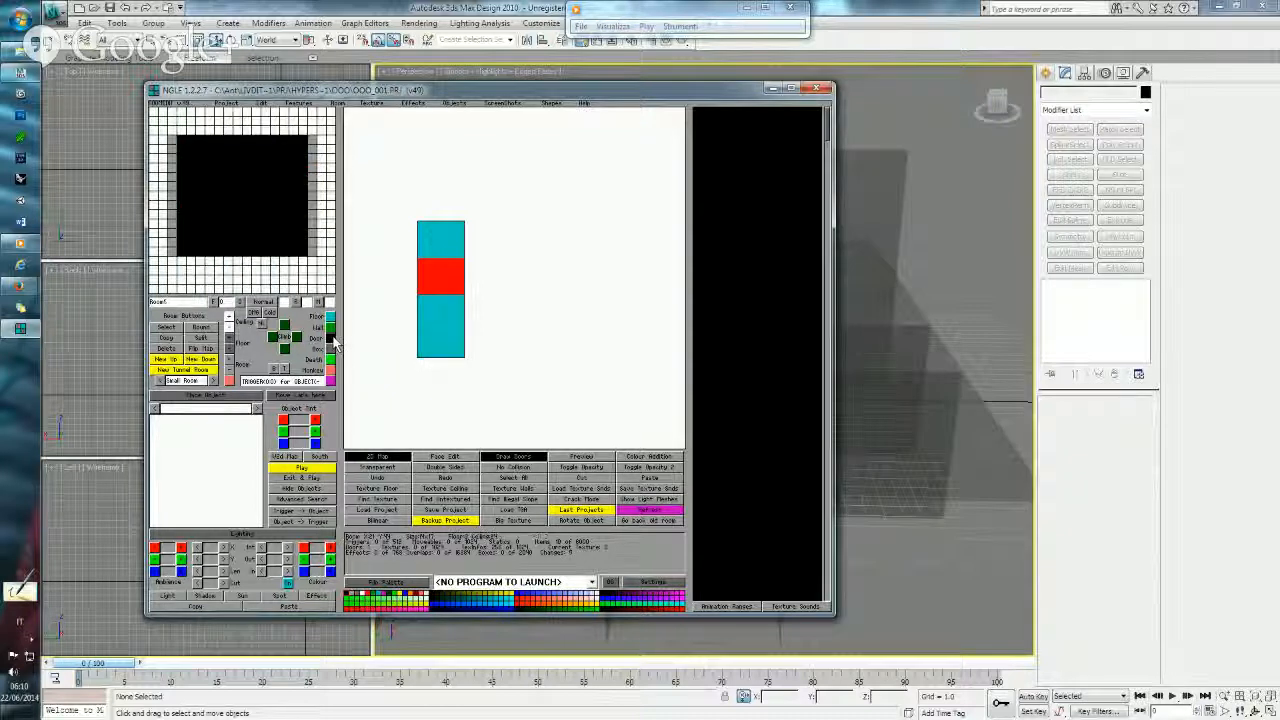
pyautogui.click(249, 195)
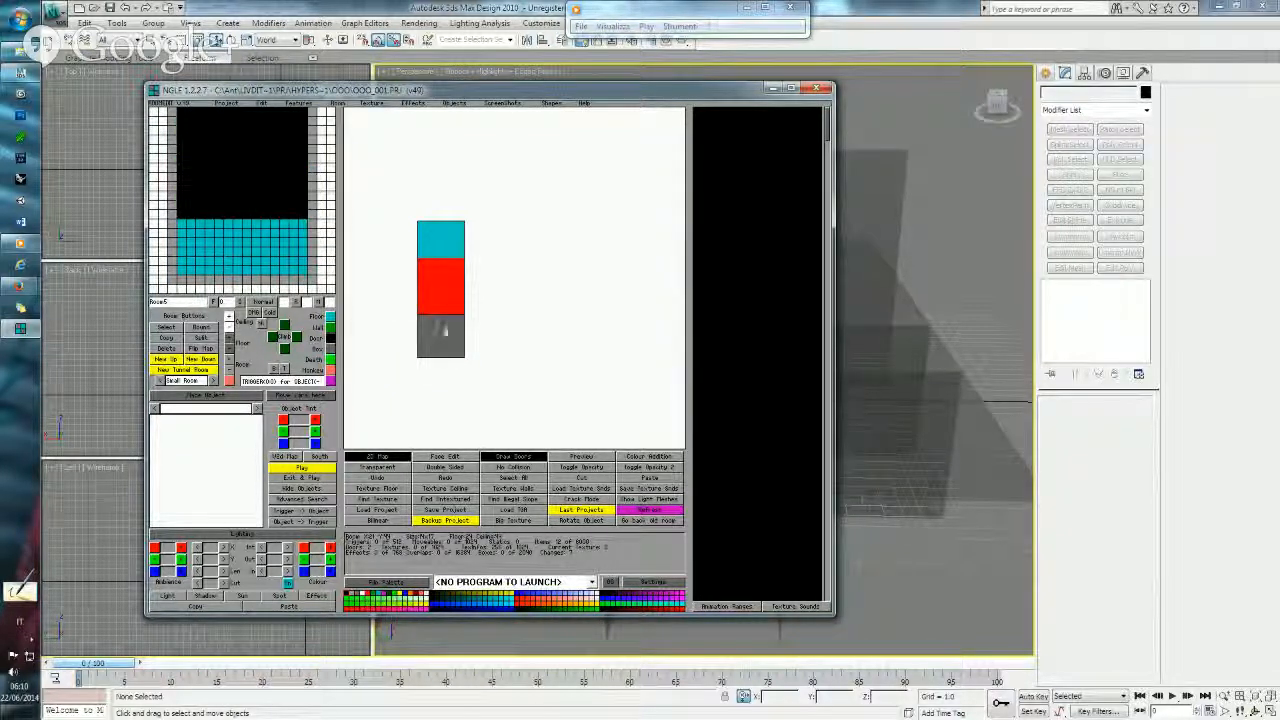
pyautogui.click(452, 333)
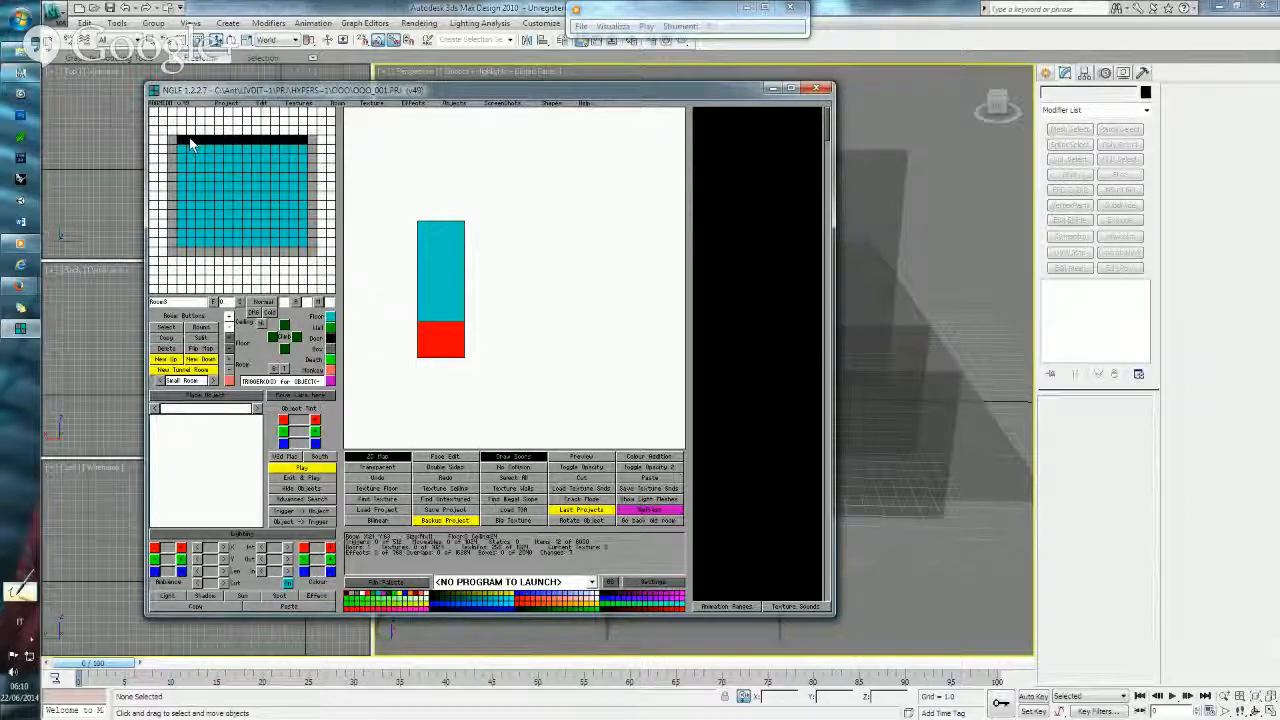
pyautogui.click(262, 142)
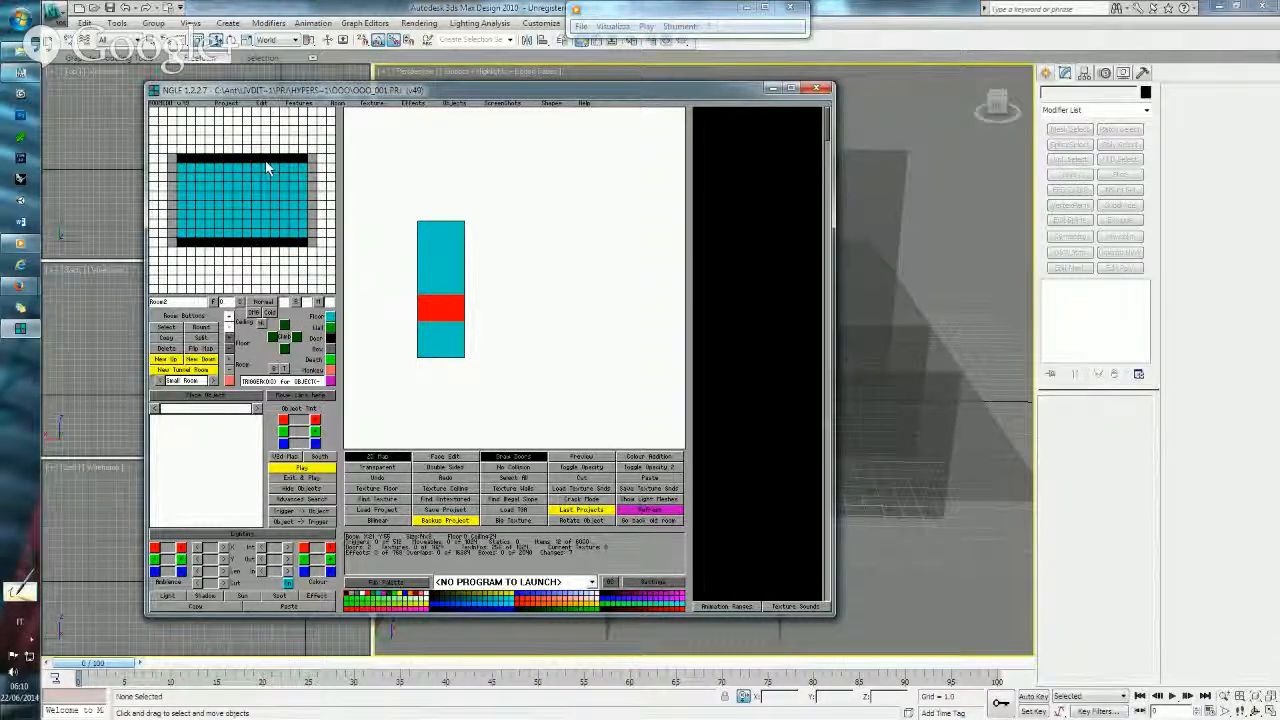
pyautogui.click(266, 163)
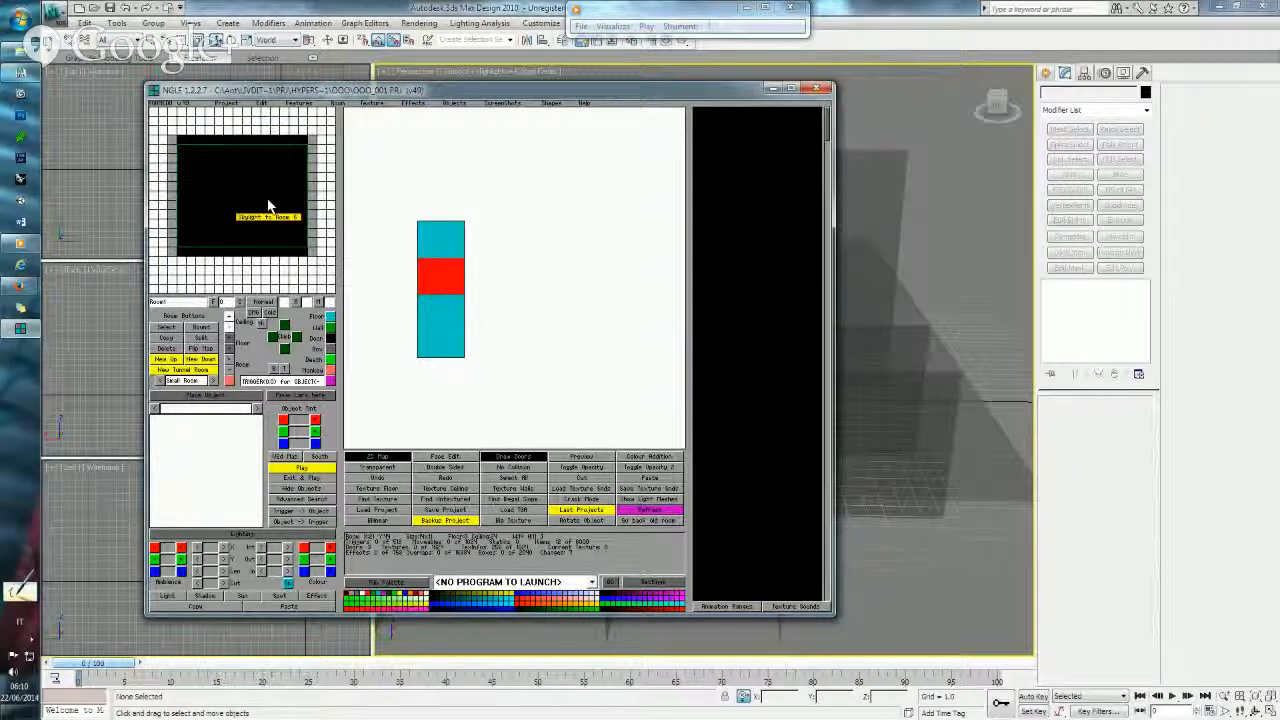
# - Open the rest of Room5's floor into Room2 with a vertical door across their overlap
pyautogui.click(437, 346)
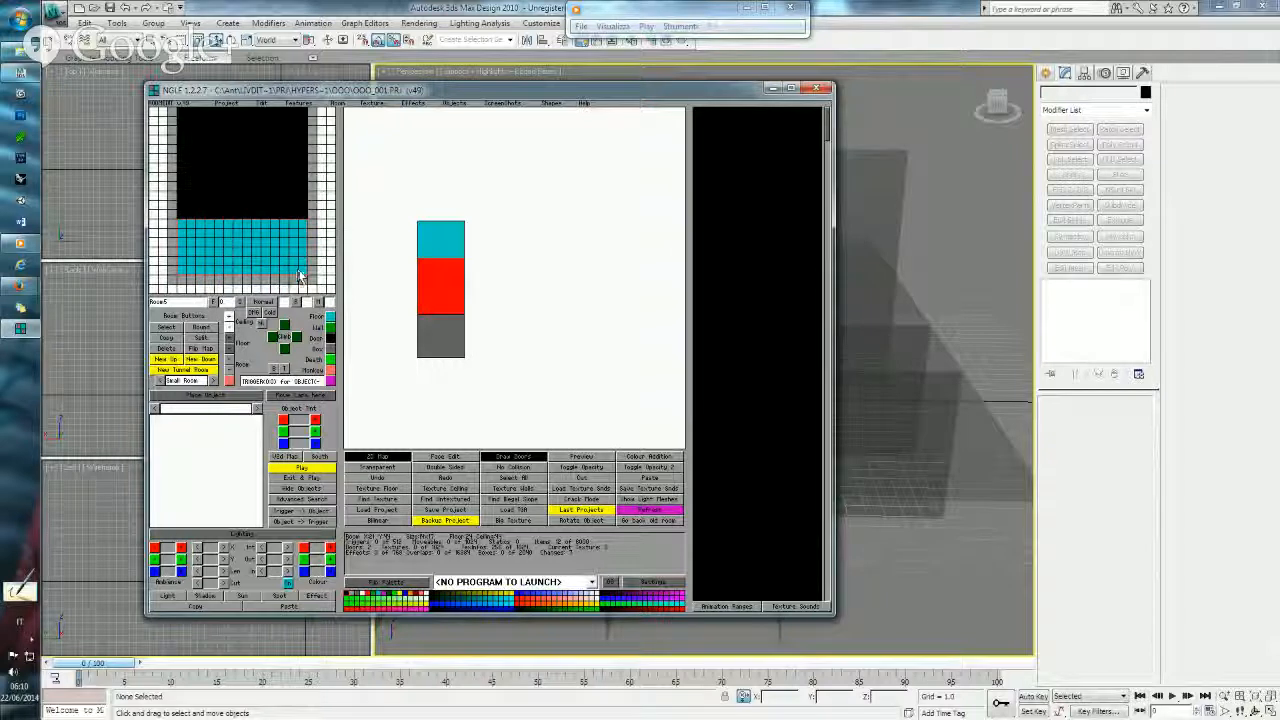
pyautogui.rightClick(269, 210)
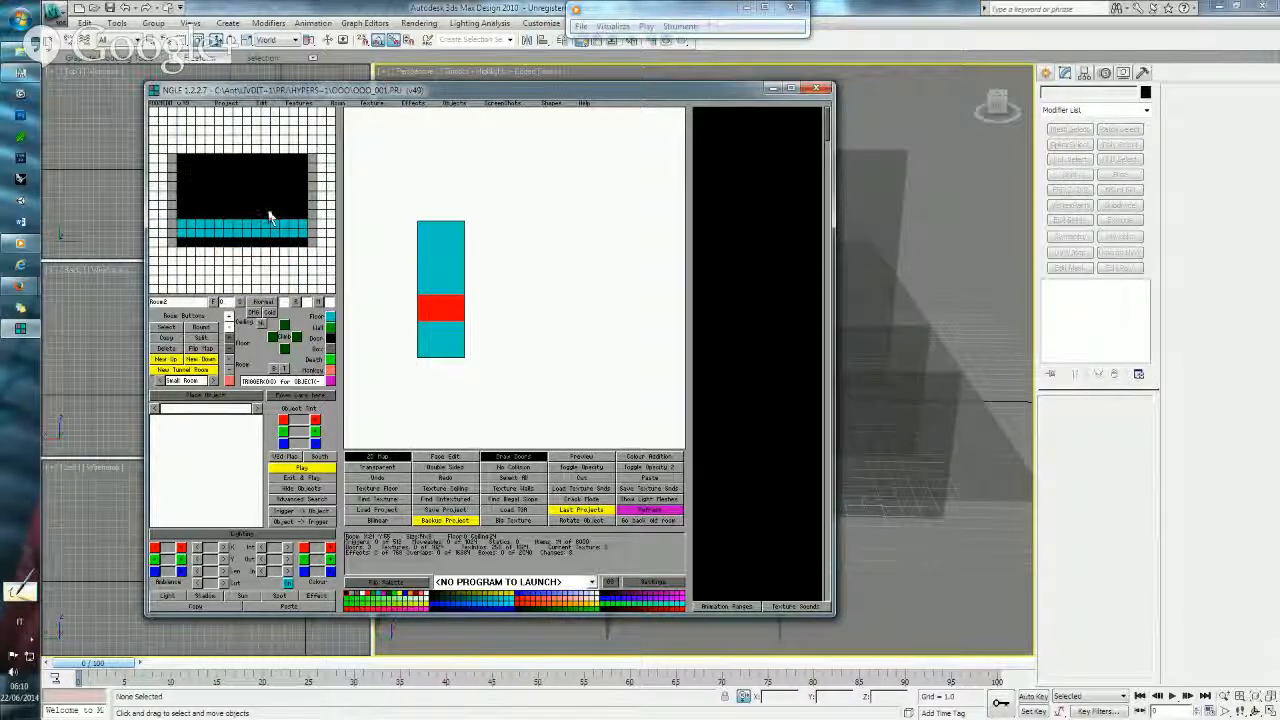
pyautogui.rightClick(269, 202)
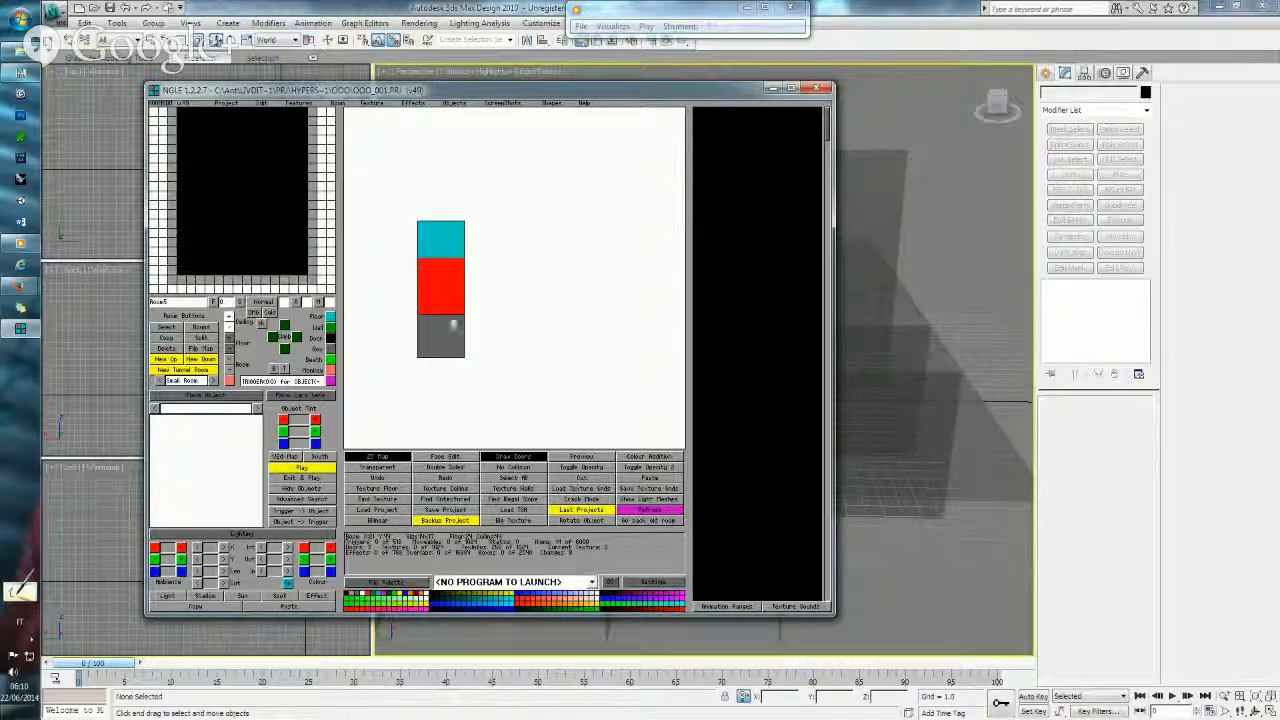
pyautogui.click(450, 314)
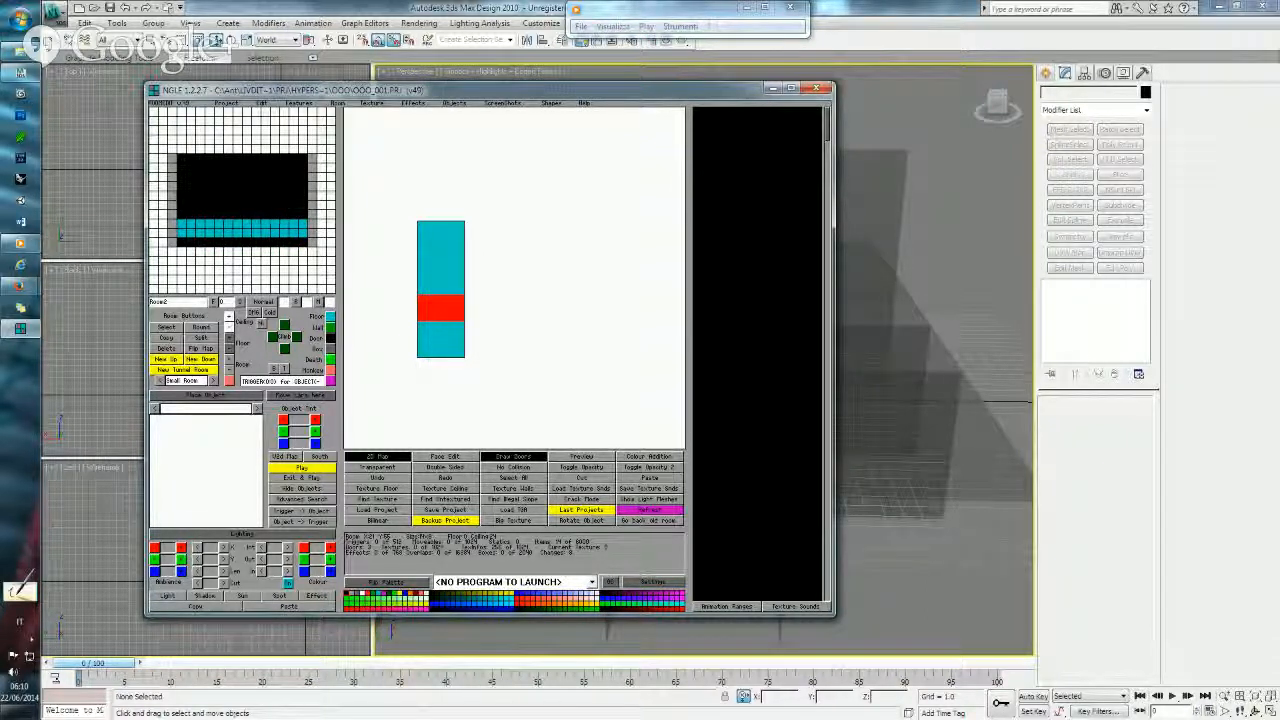
# - Return to 3ds Max, select the two short parallel wall planes at the front, and examine their offset from several angles
pyautogui.click(773, 89)
pyautogui.moveTo(778, 346); pyautogui.dragTo(720, 349, button='middle')
pyautogui.click(636, 473)
pyautogui.keyDown('alt'); pyautogui.moveTo(636, 470); pyautogui.dragTo(700, 491, button='middle'); pyautogui.keyUp('alt')
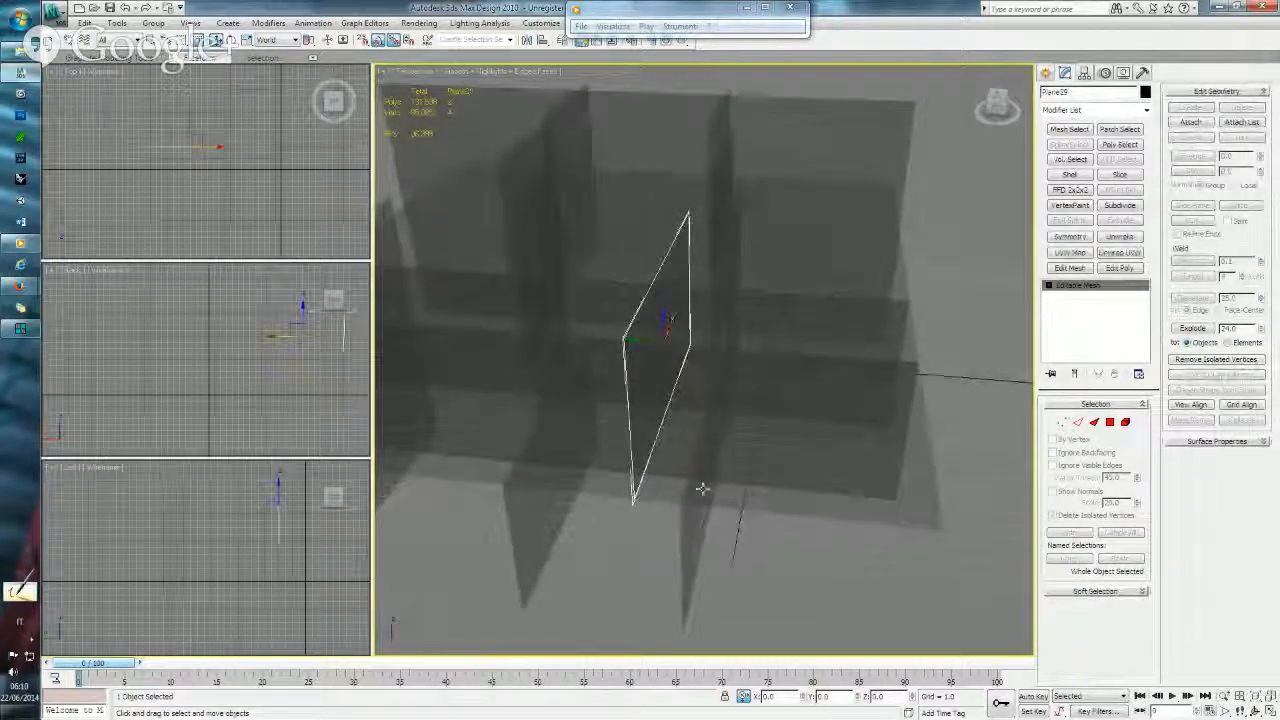
pyautogui.keyDown('ctrl'); pyautogui.click(683, 516); pyautogui.keyUp('ctrl')
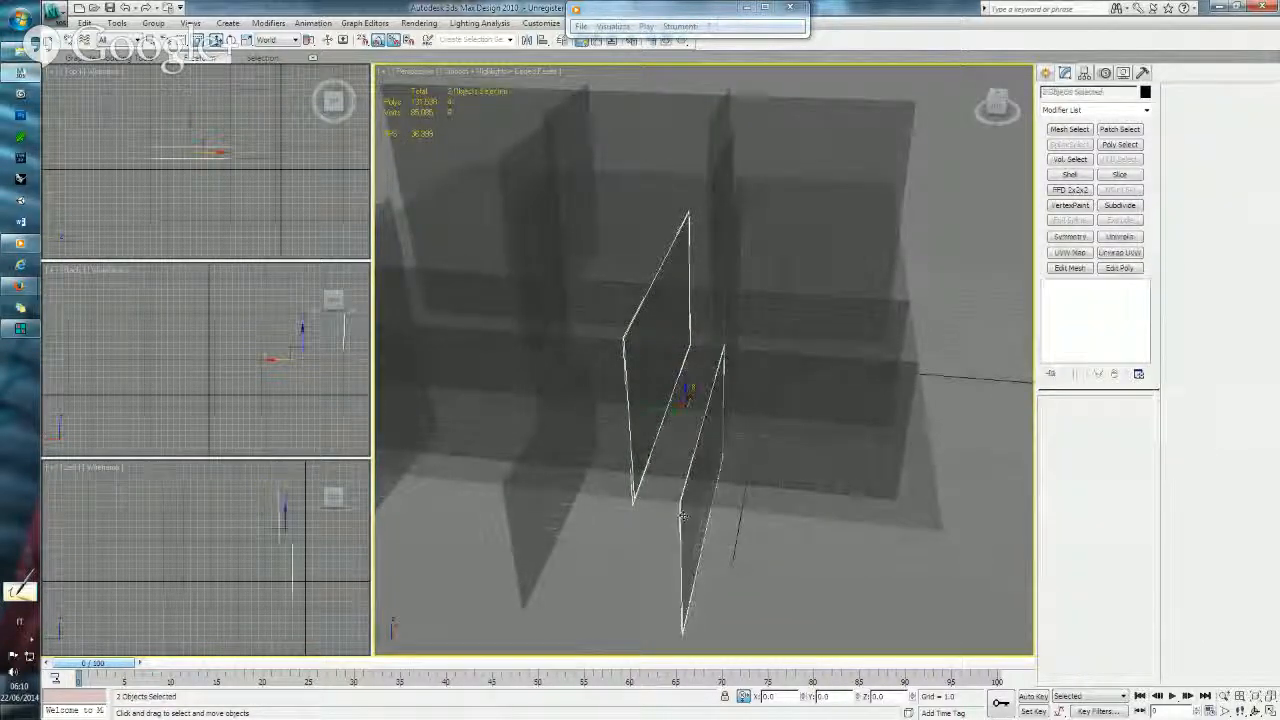
pyautogui.keyDown('alt'); pyautogui.moveTo(722, 434); pyautogui.dragTo(728, 357, button='middle'); pyautogui.keyUp('alt')
pyautogui.keyDown('alt'); pyautogui.moveTo(834, 379); pyautogui.dragTo(734, 423, button='middle'); pyautogui.keyUp('alt')
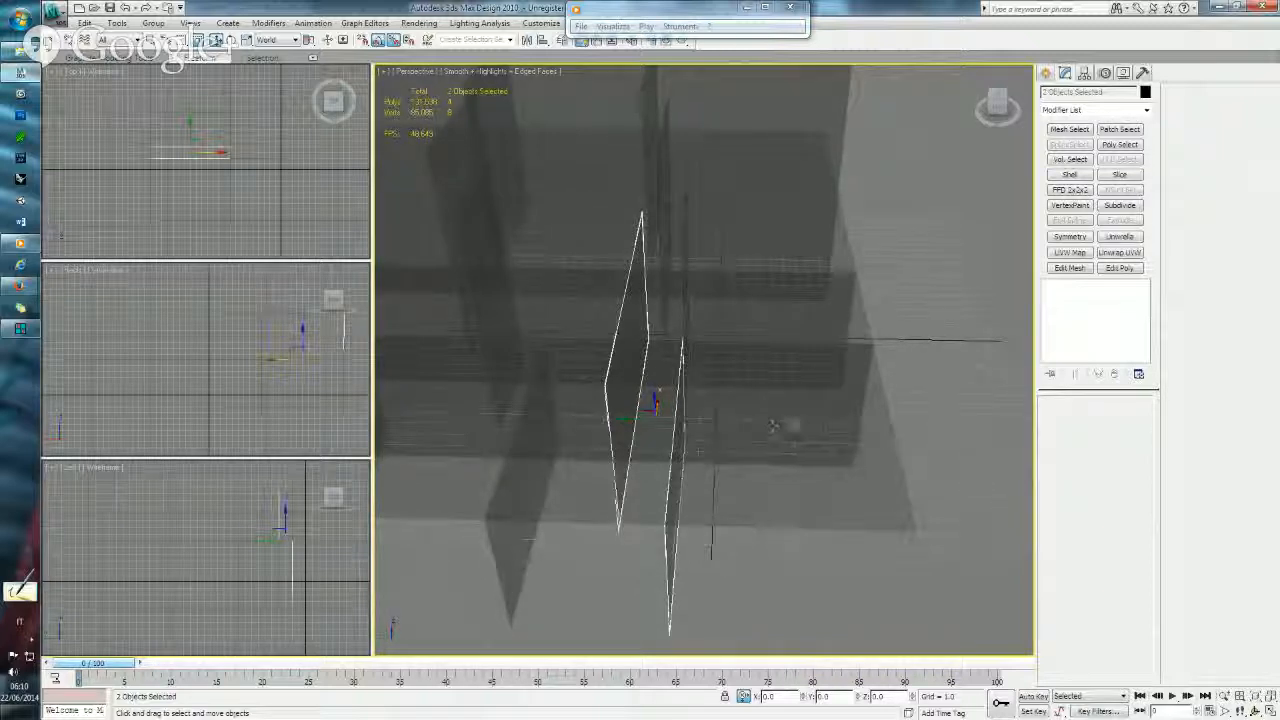
pyautogui.keyDown('alt'); pyautogui.moveTo(851, 427); pyautogui.dragTo(575, 543, button='middle'); pyautogui.keyUp('alt')
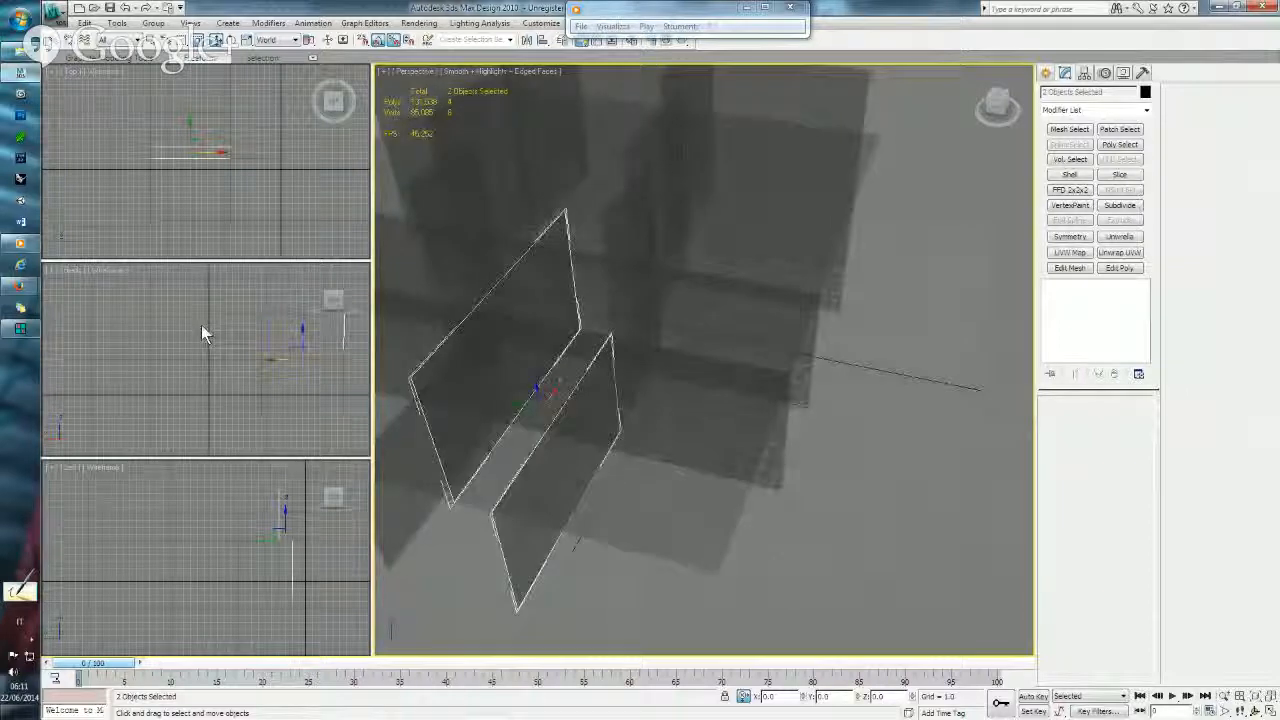
# - Switch to the NG Room Edit project, create Room6 in the first empty slot, crop it to the selected area, and move it beside the room column
pyautogui.click(20, 328)
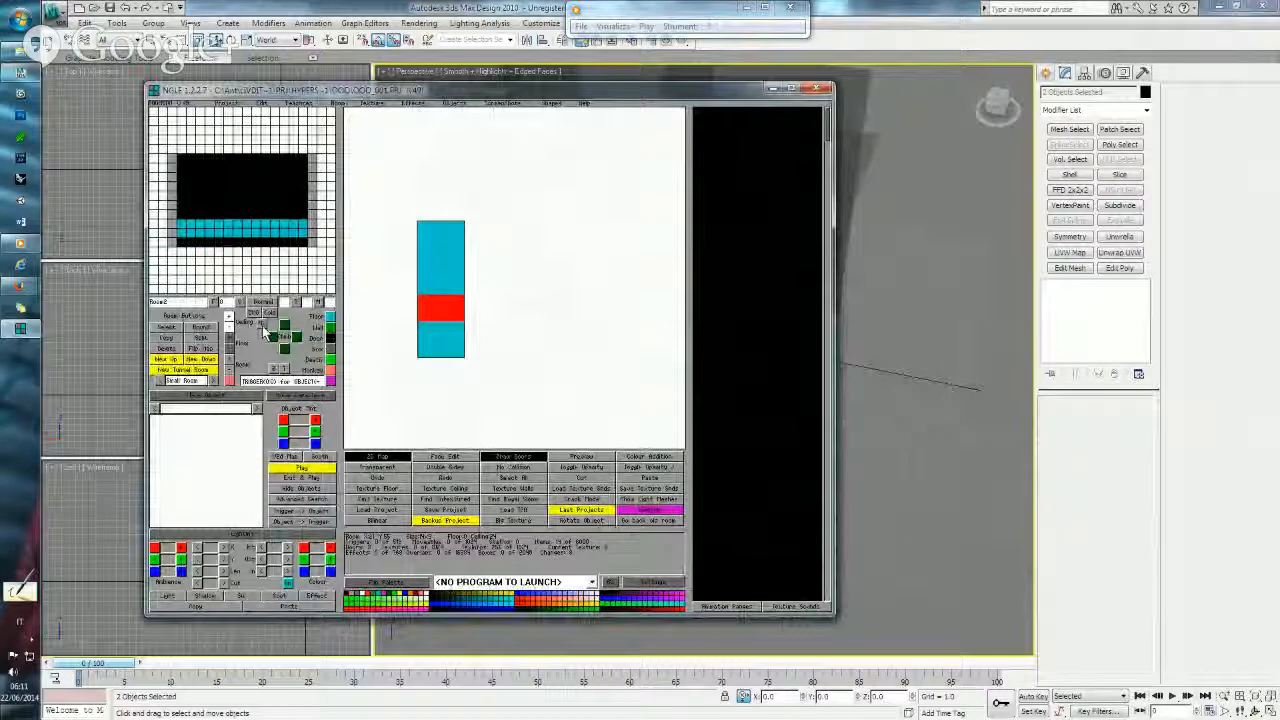
pyautogui.click(170, 327)
pyautogui.click(466, 303)
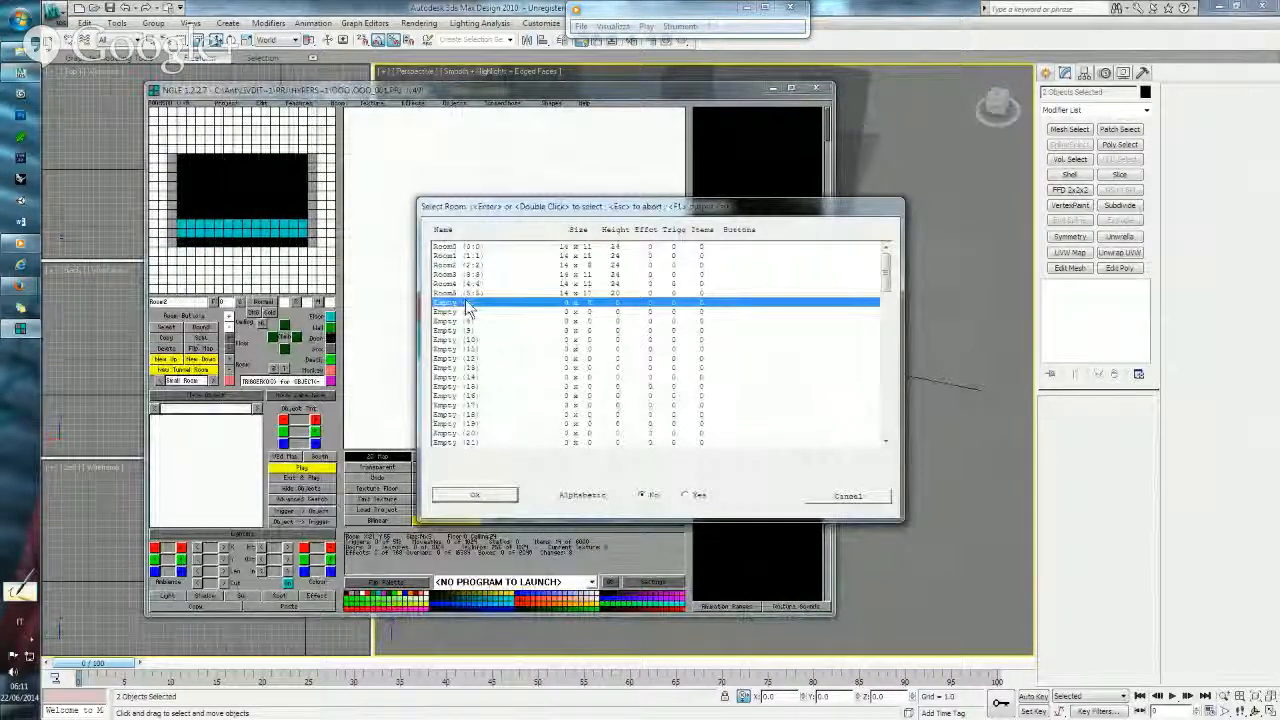
pyautogui.click(491, 494)
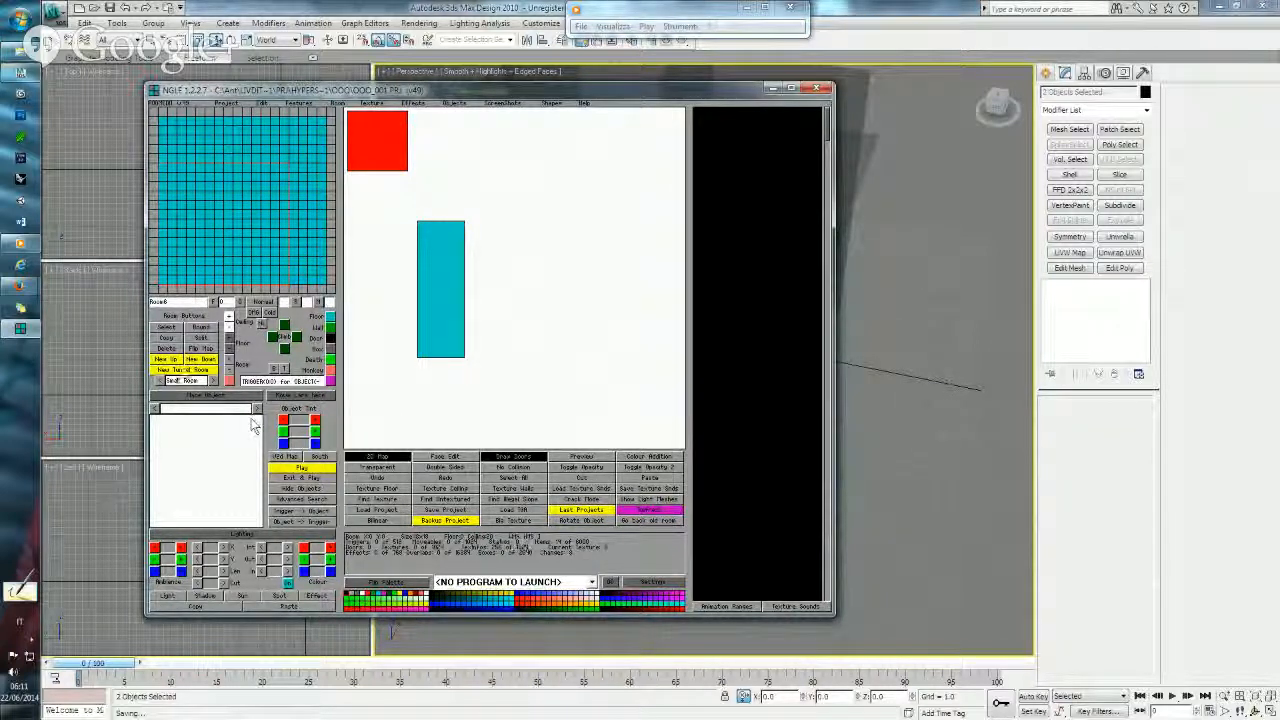
pyautogui.click(191, 328)
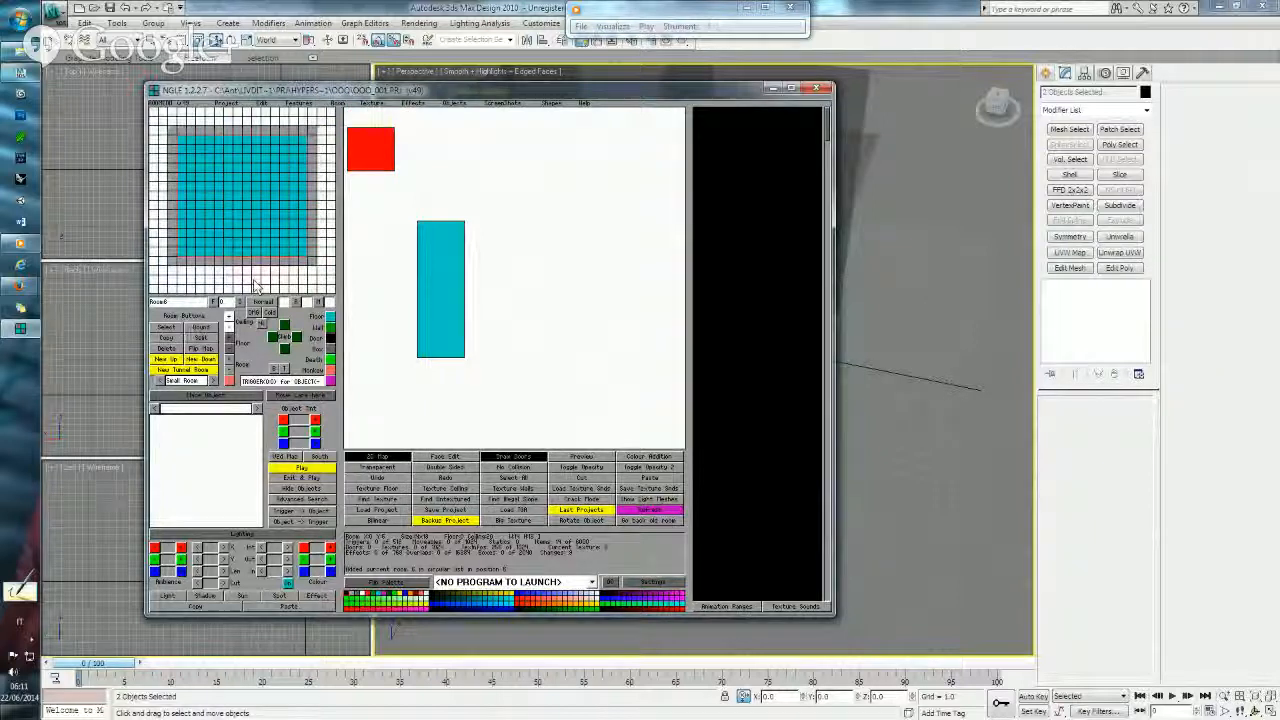
pyautogui.moveTo(364, 177); pyautogui.dragTo(512, 330)
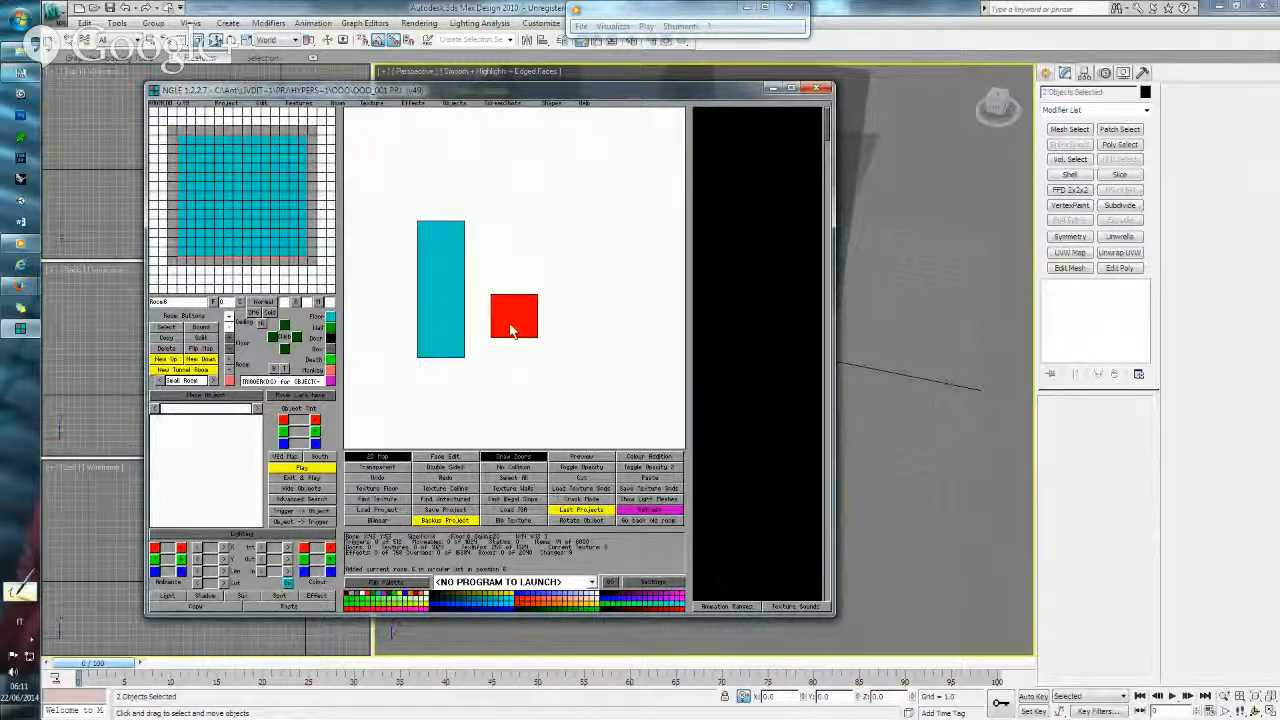
# - Raise Room6 to Room5's level and place it against Room5's end, over the rooms below
pyautogui.click(230, 362)
pyautogui.click(230, 362)
pyautogui.click(230, 362)
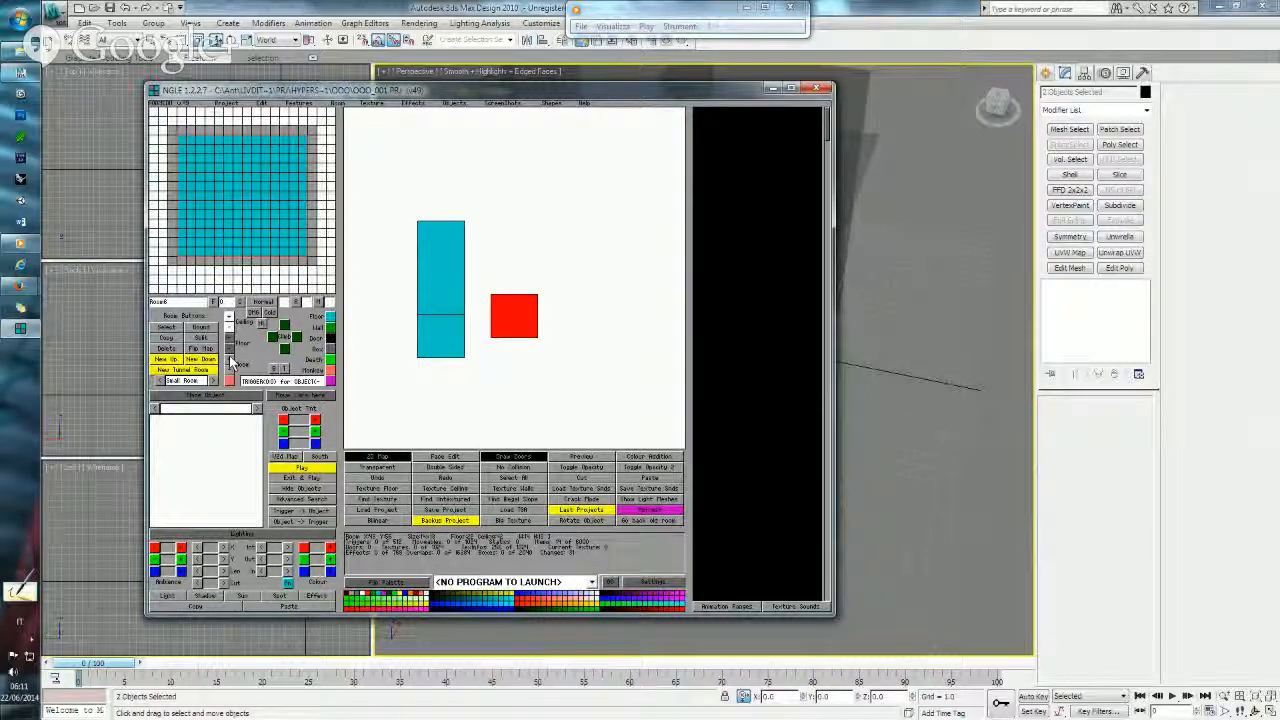
pyautogui.click(230, 362)
pyautogui.moveTo(531, 331); pyautogui.dragTo(459, 339)
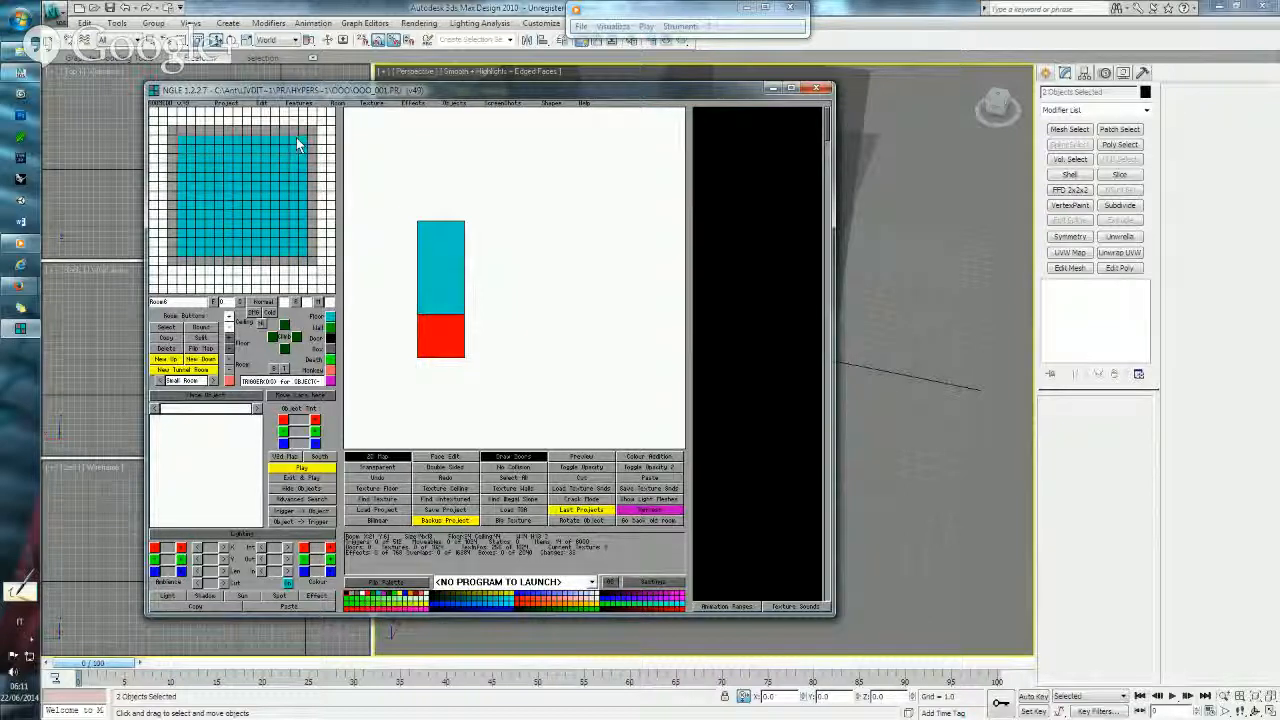
# - Open Room6's whole floor with vertical doors, first into Room2 across their overlap, and the rest into the other room below
pyautogui.click(331, 339)
pyautogui.rightClick(285, 237)
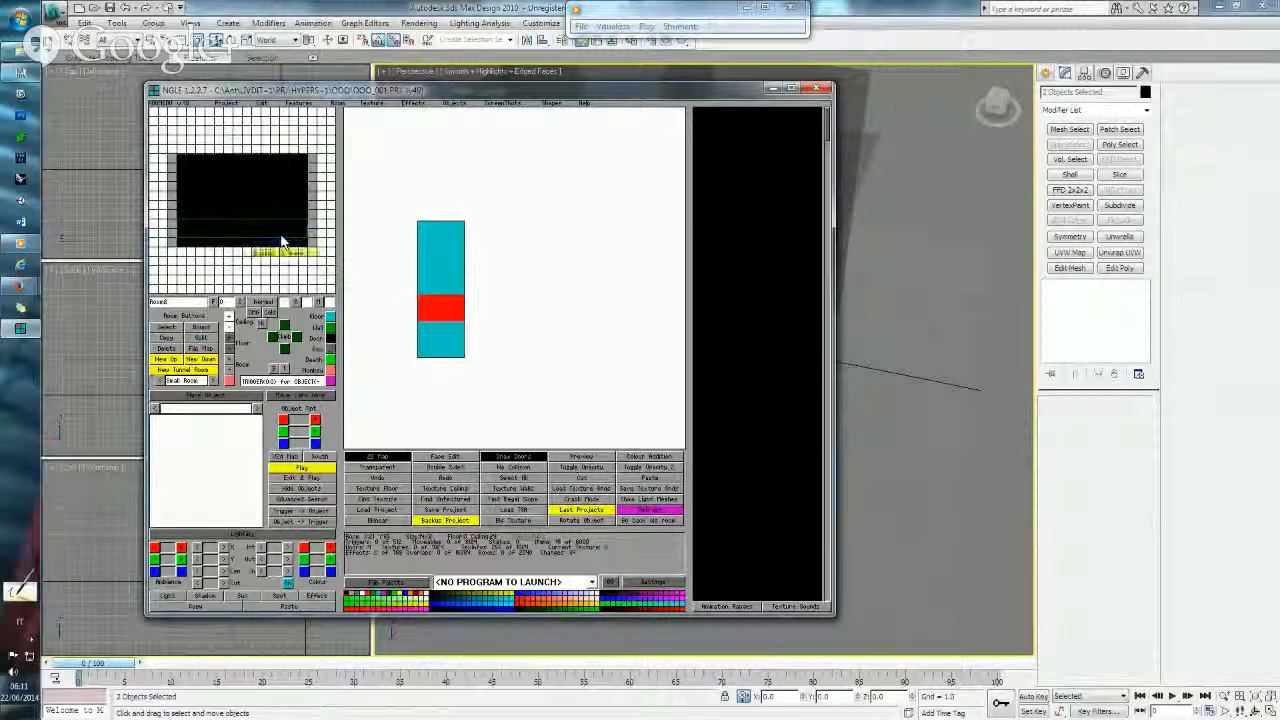
pyautogui.click(283, 236)
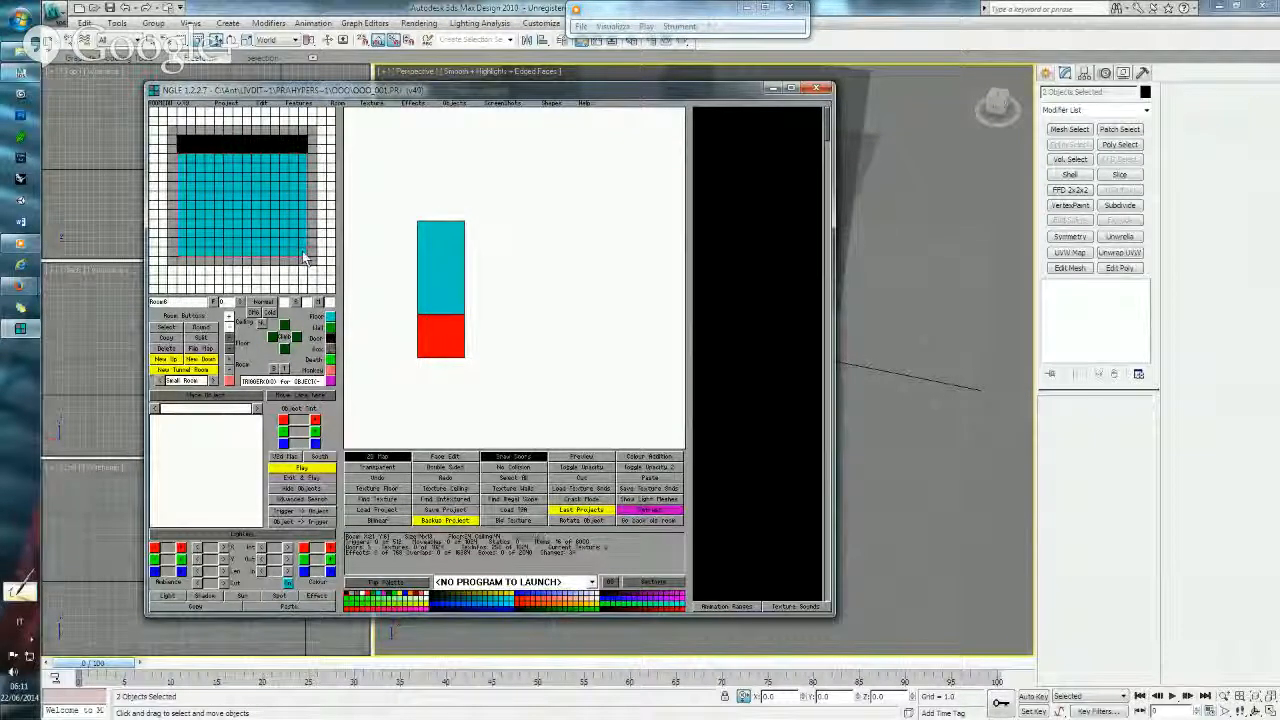
pyautogui.click(333, 346)
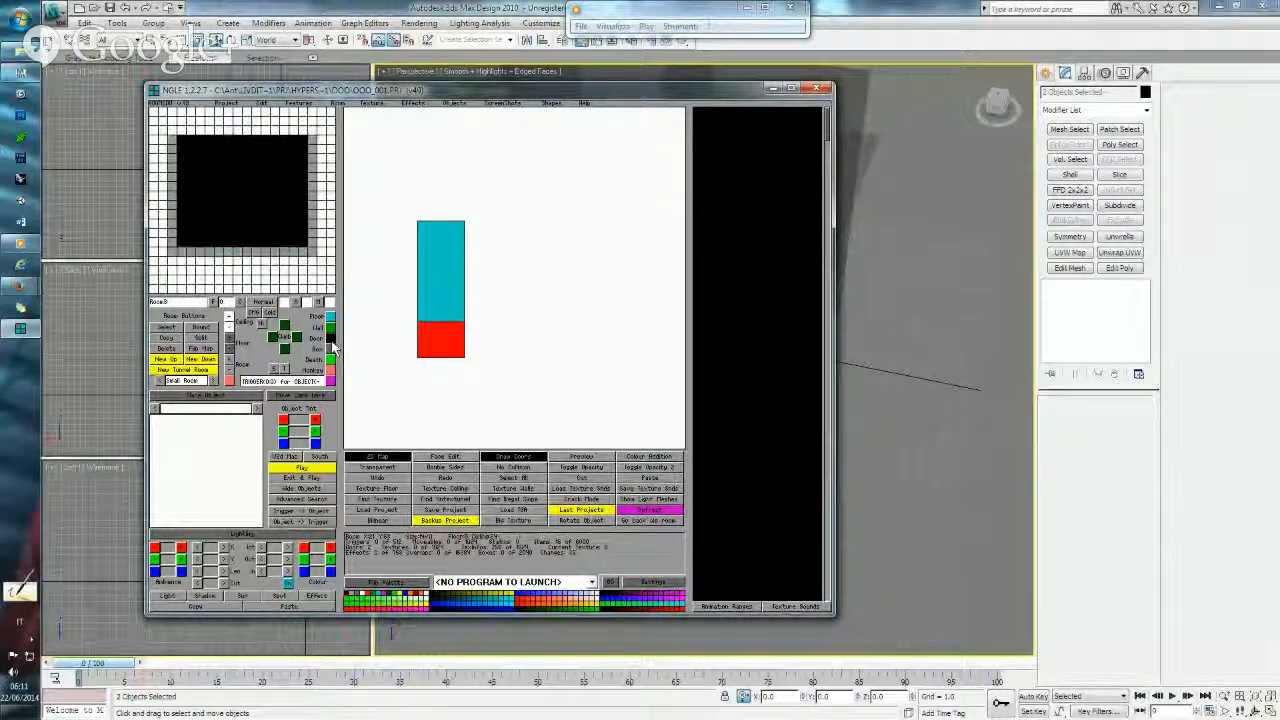
# - Show the rooms in 3D and join Room6 to Room5 with a full-width door along their shared wall
pyautogui.click(376, 456)
pyautogui.press('Left')
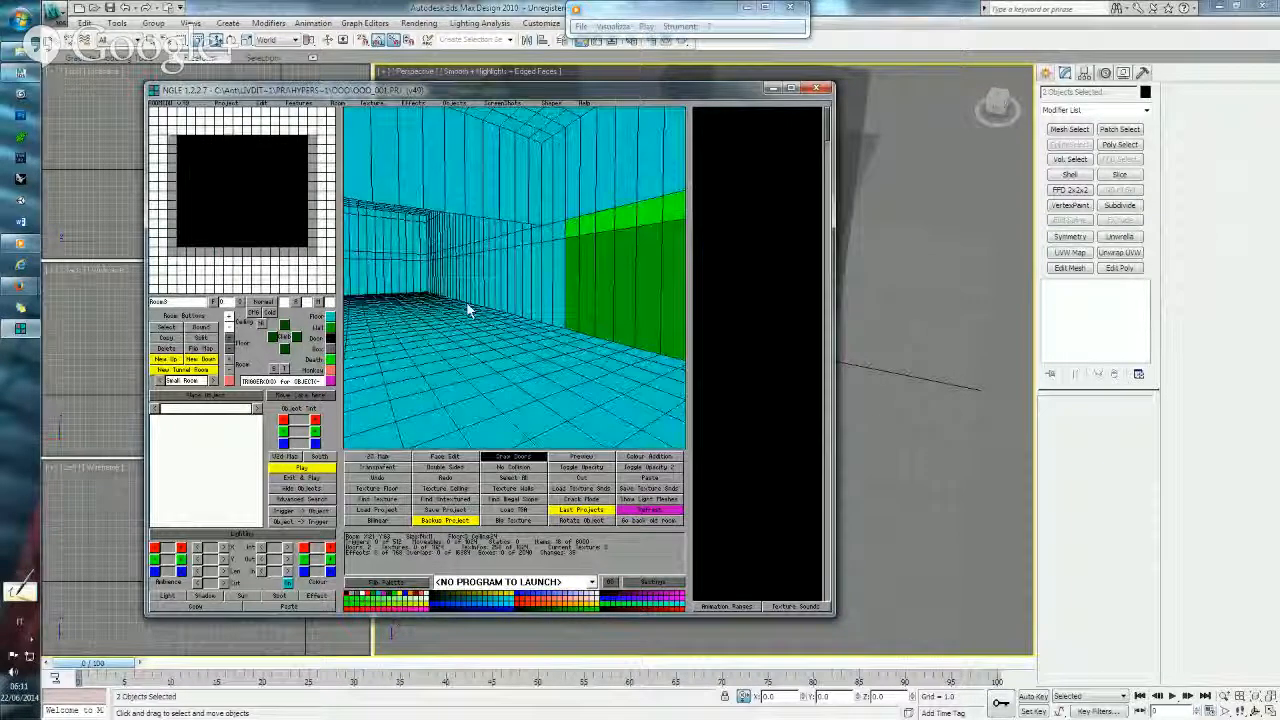
pyautogui.click(226, 186)
pyautogui.click(225, 184)
pyautogui.moveTo(182, 131); pyautogui.dragTo(300, 131)
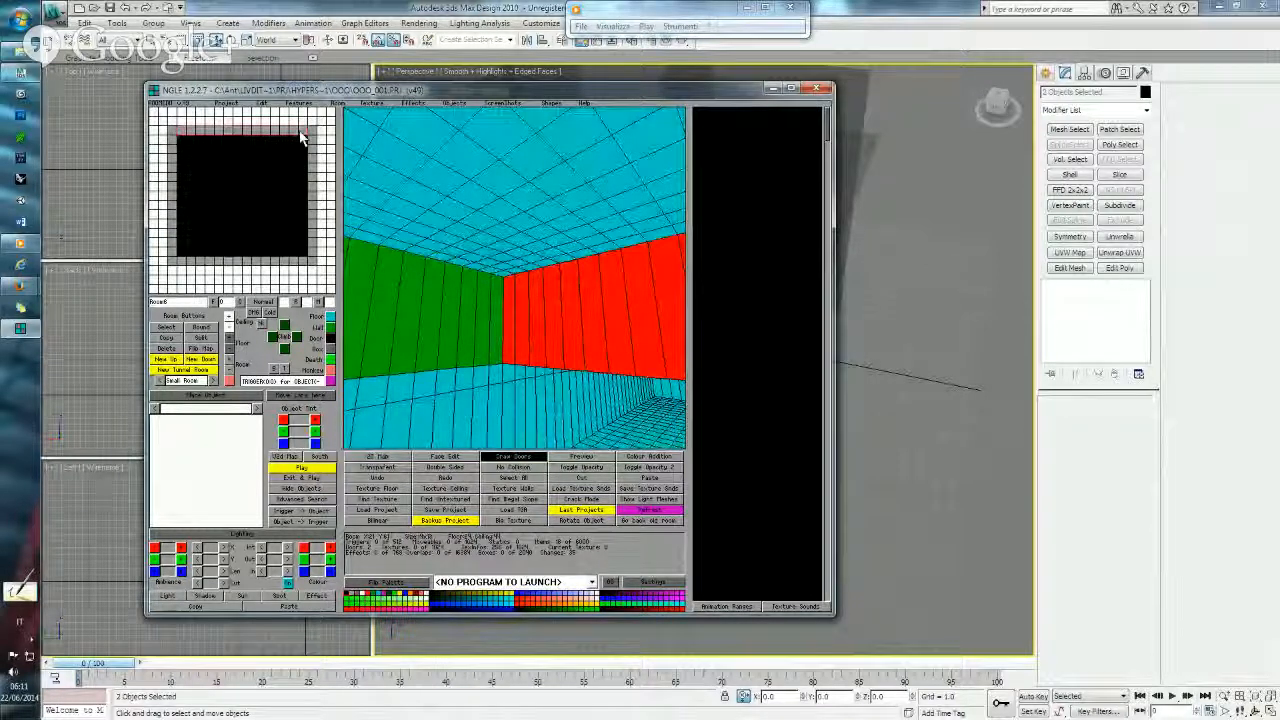
pyautogui.click(330, 339)
# - Examine the connected interior from Room5 in 3D and turn off the drawing of rooms seen through doors
pyautogui.moveTo(469, 360)
pyautogui.mouseDown(button='right')
pyautogui.moveTo(317, 349)
pyautogui.moveTo(449, 371)
pyautogui.mouseUp(button='right')
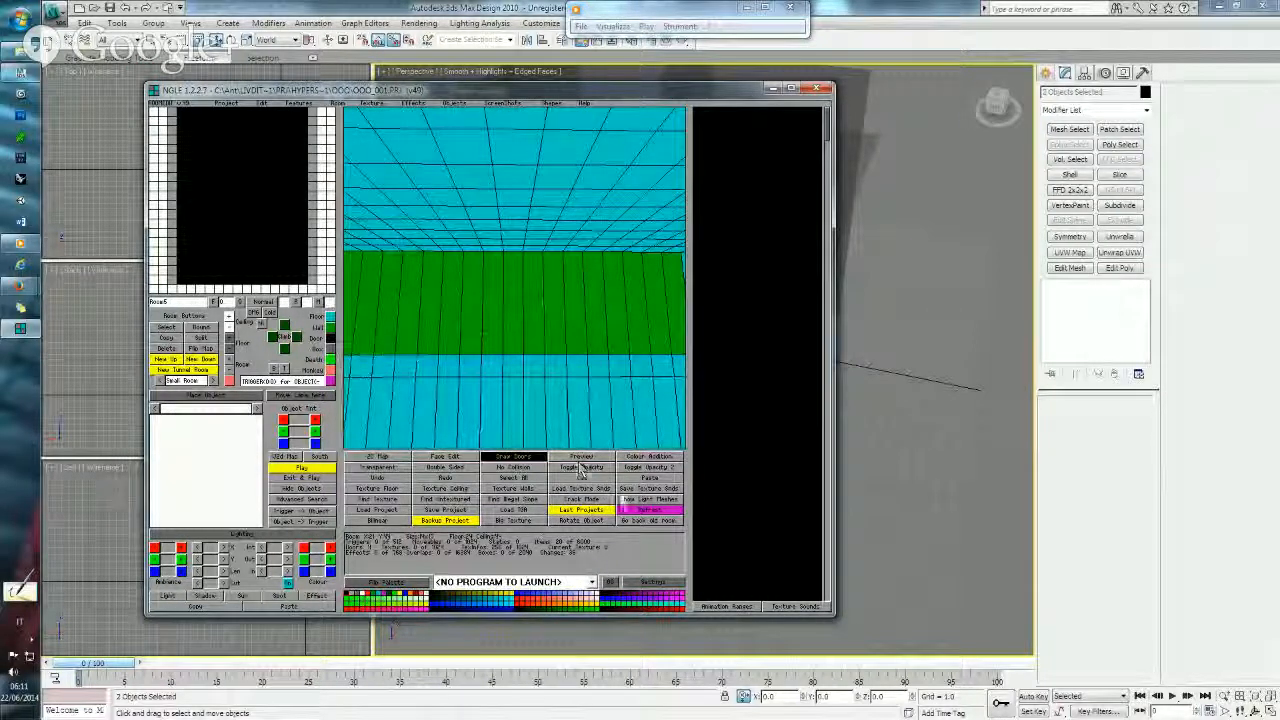
pyautogui.click(642, 511)
pyautogui.moveTo(467, 323); pyautogui.dragTo(405, 343, button='right')
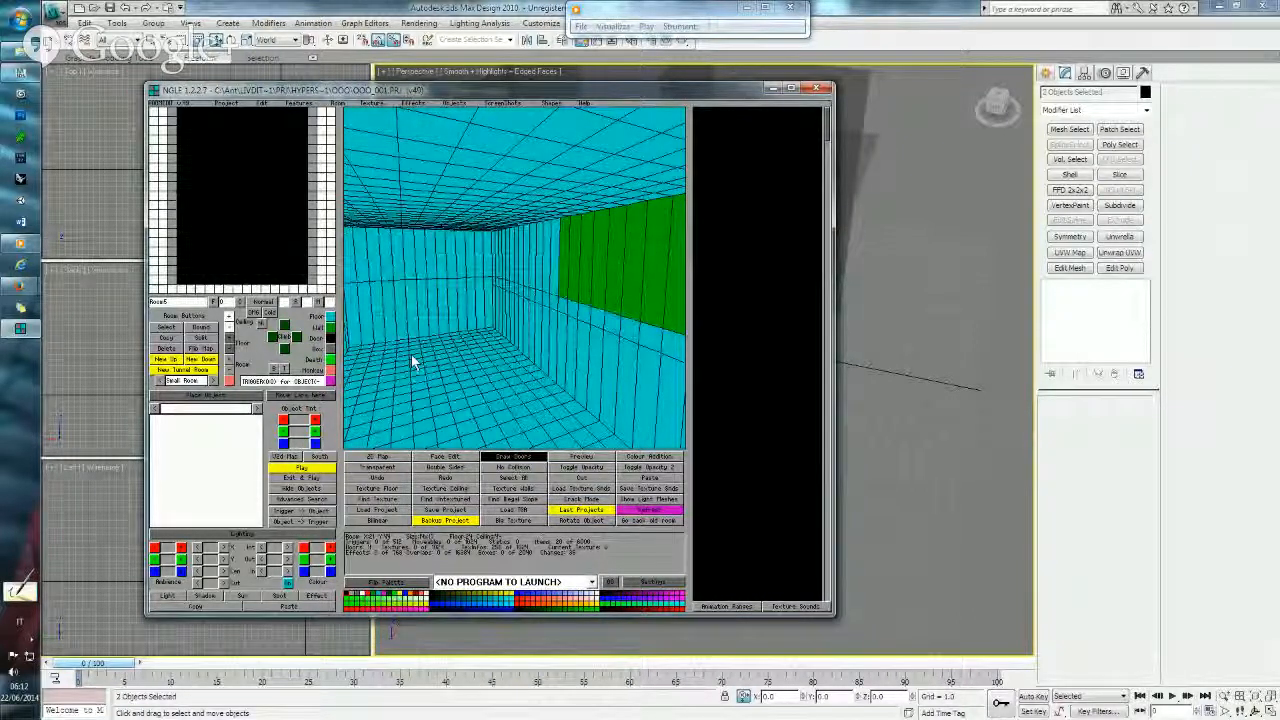
pyautogui.click(529, 457)
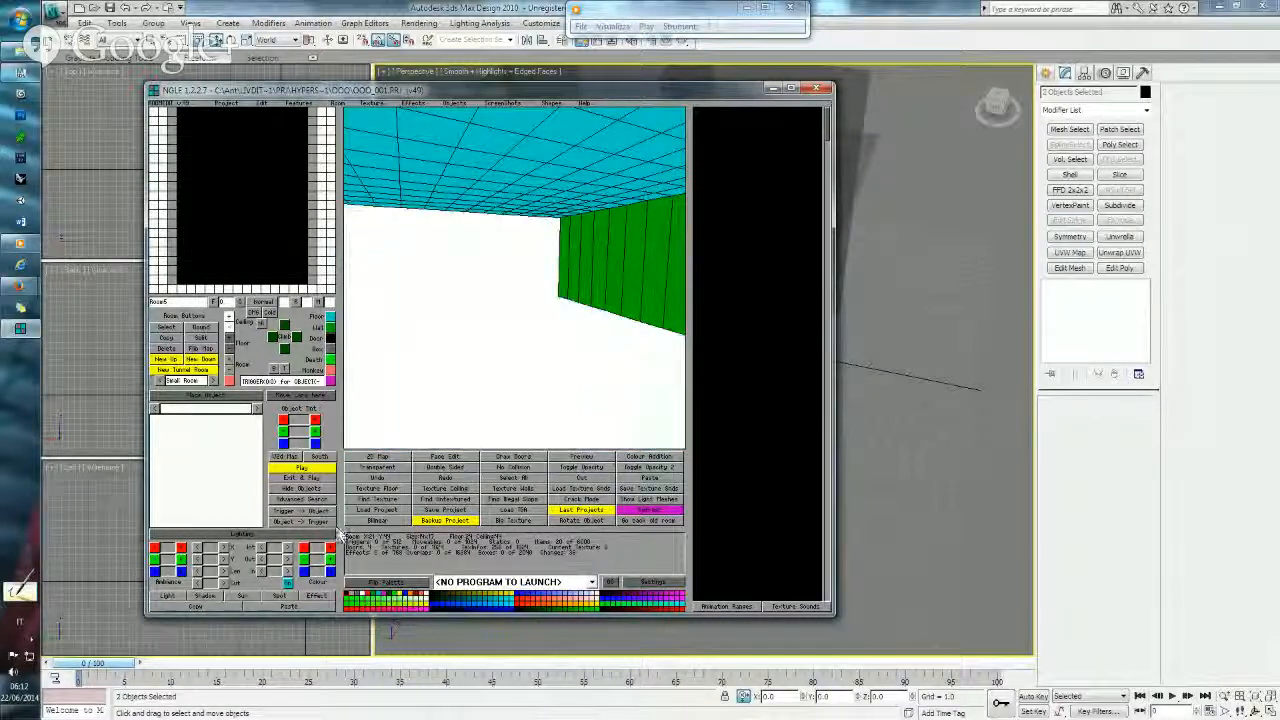
# - Save the project over the existing OOO_001.PRJ and return to the 2D map
pyautogui.click(436, 510)
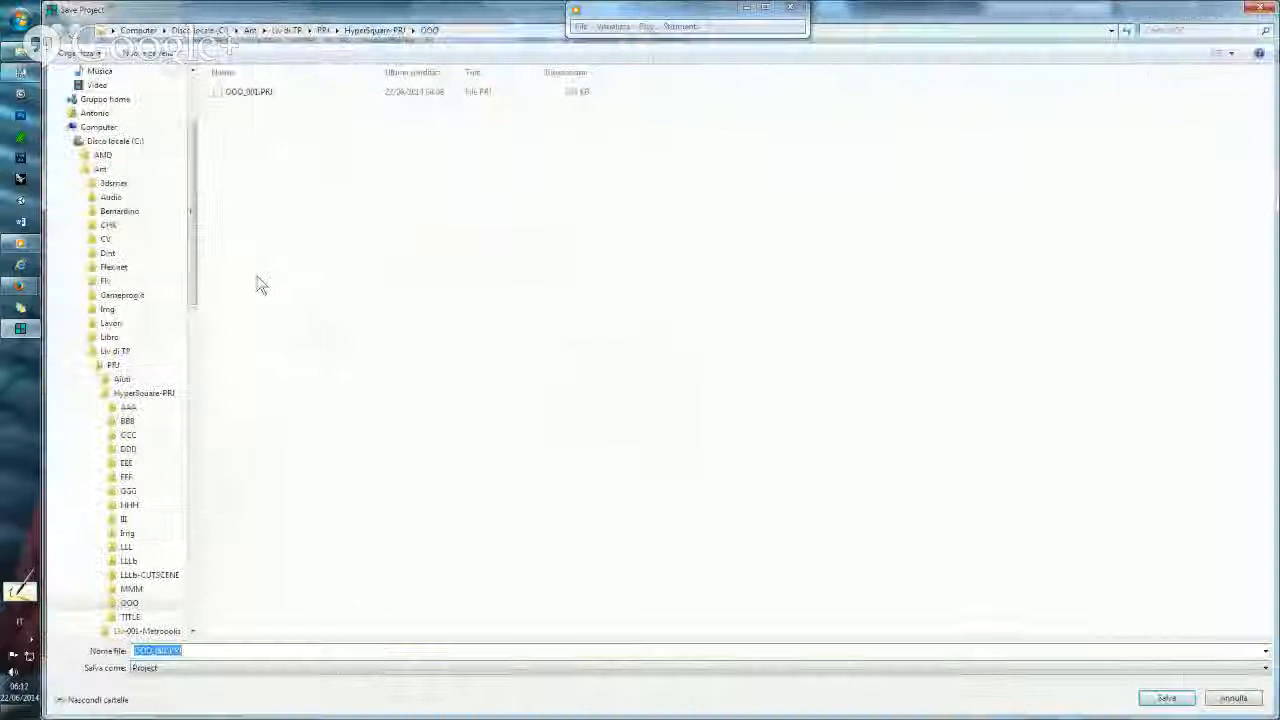
pyautogui.doubleClick(248, 91)
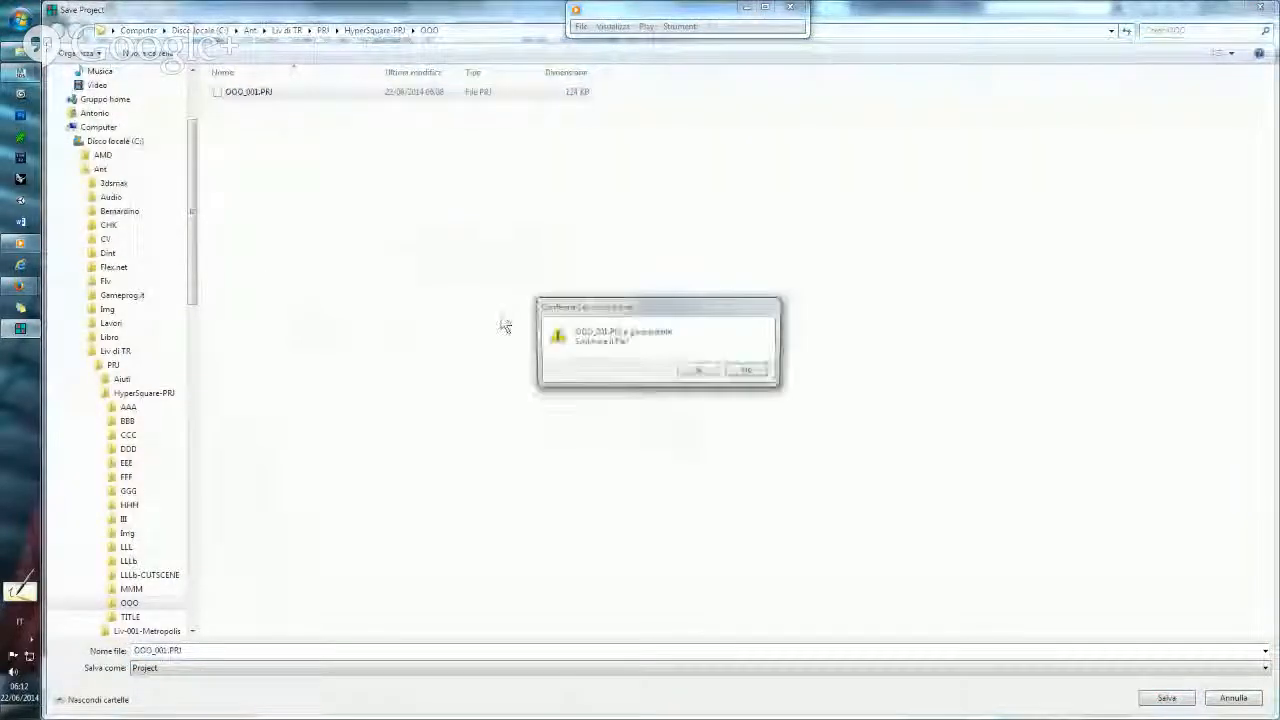
pyautogui.click(699, 371)
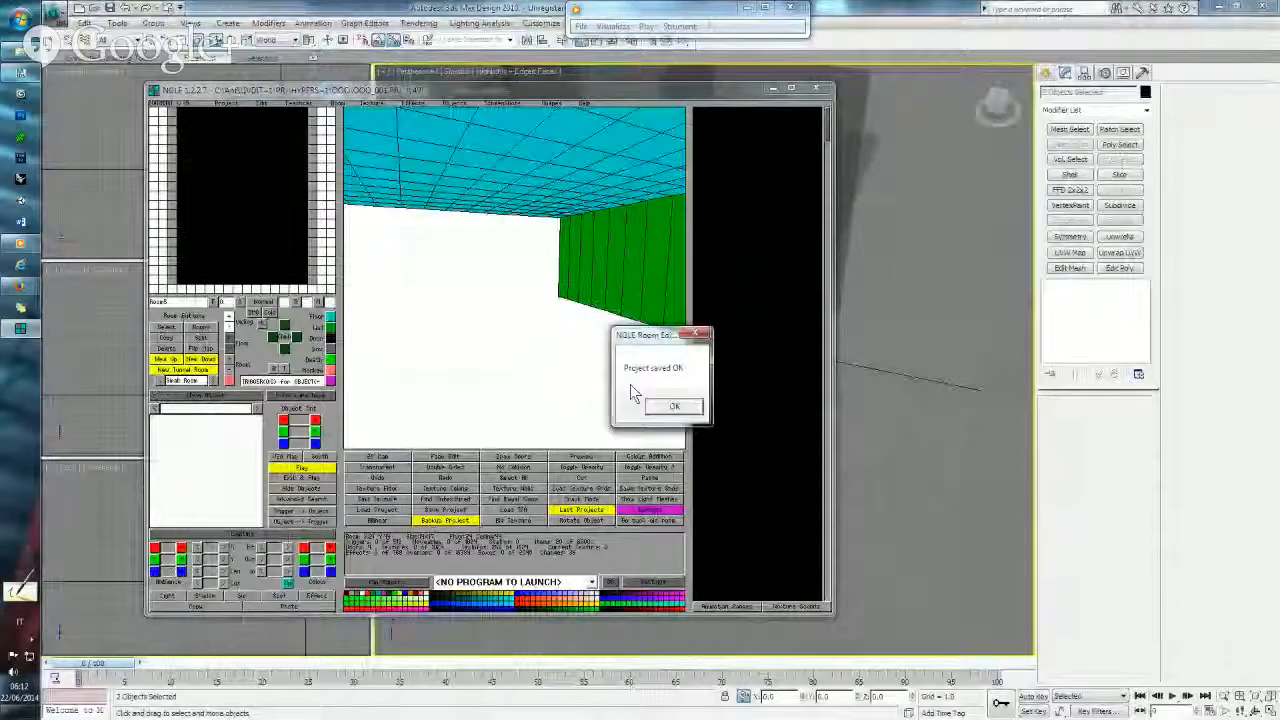
pyautogui.click(658, 405)
pyautogui.click(377, 456)
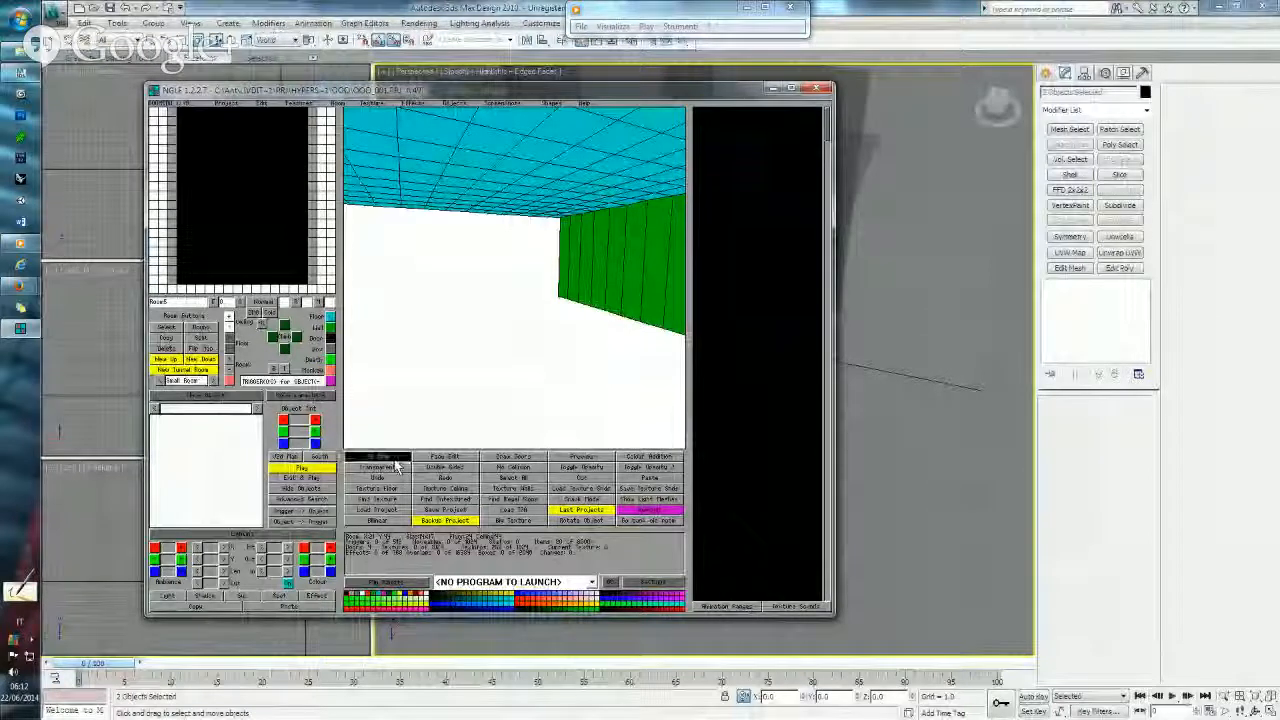
# - Return to 3ds Max, clear the selection, and examine the whole arrangement of wall planes from above and from the front
pyautogui.click(477, 8)
pyautogui.keyDown('alt'); pyautogui.moveTo(751, 263); pyautogui.dragTo(655, 352, button='middle'); pyautogui.keyUp('alt')
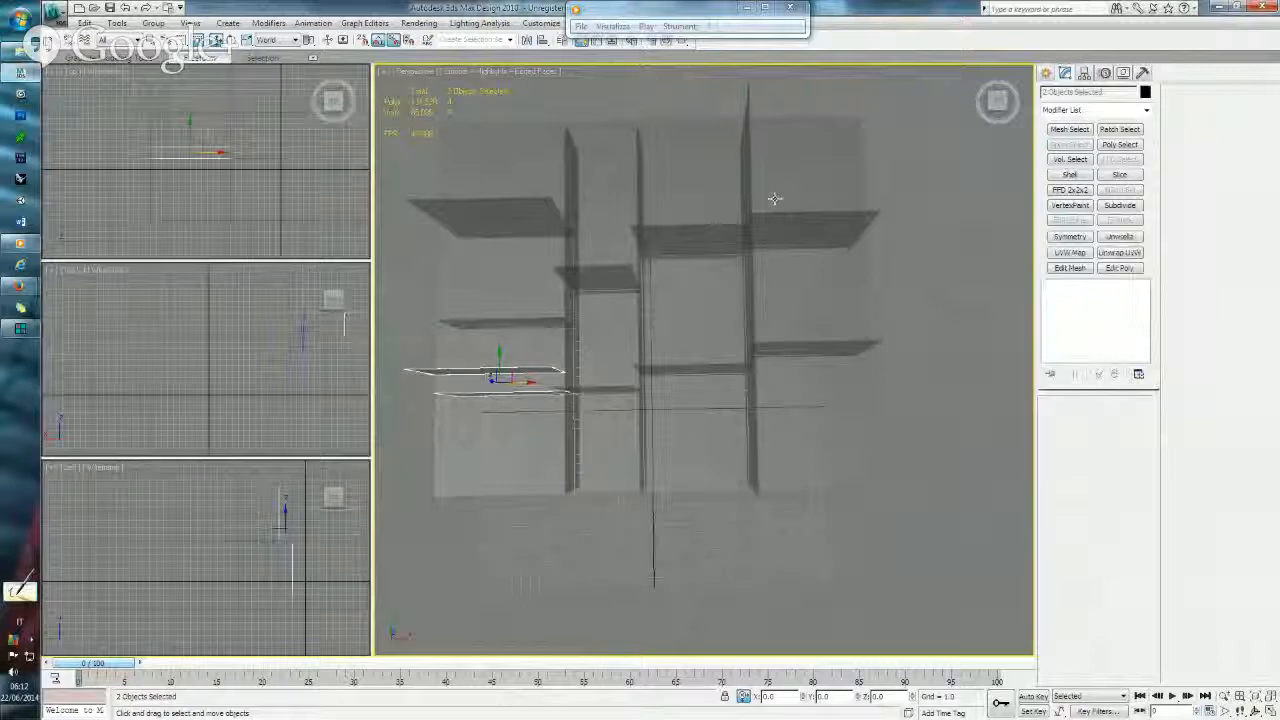
pyautogui.keyDown('alt'); pyautogui.moveTo(782, 377); pyautogui.dragTo(773, 372, button='middle'); pyautogui.keyUp('alt')
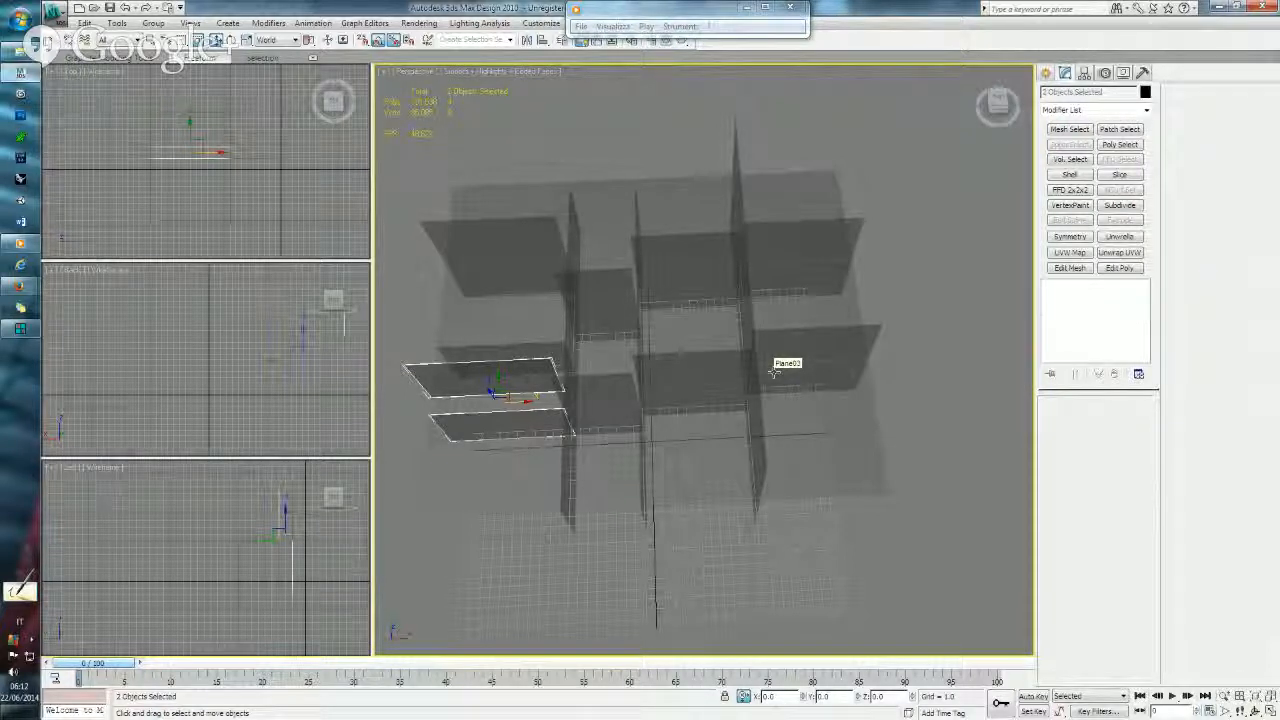
pyautogui.keyDown('alt'); pyautogui.moveTo(763, 363); pyautogui.dragTo(757, 410, button='middle'); pyautogui.keyUp('alt')
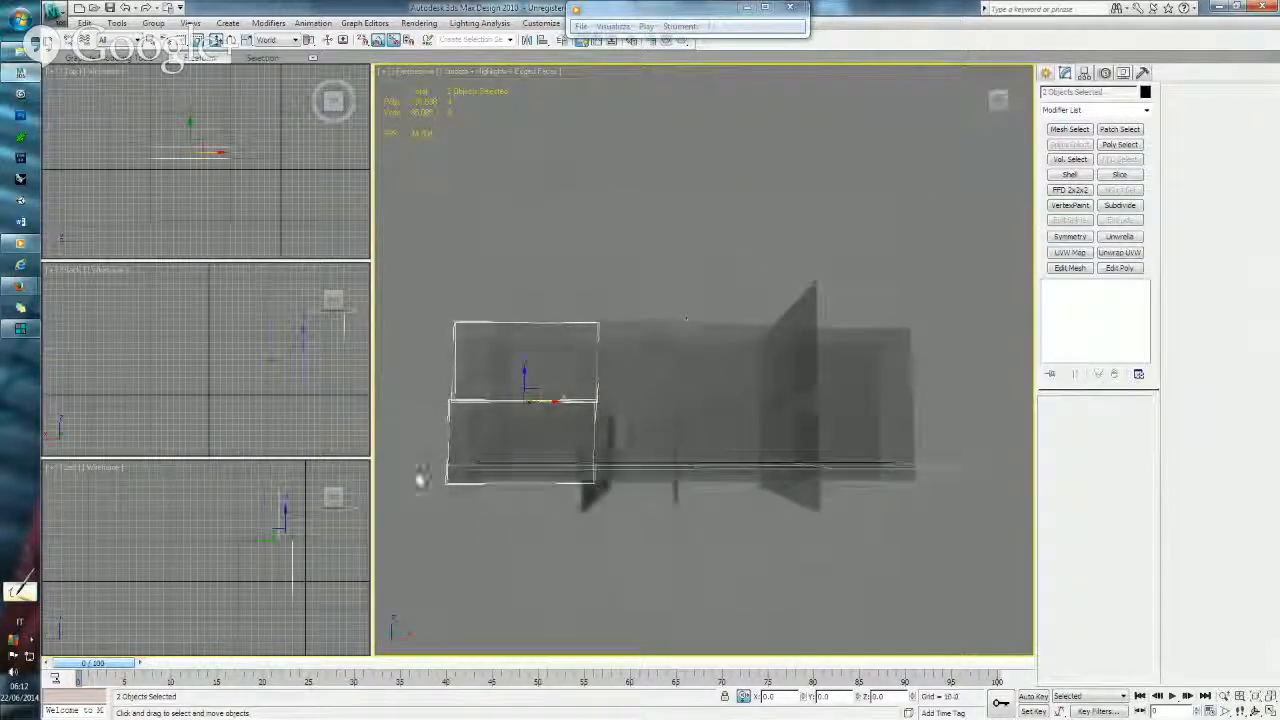
pyautogui.click(420, 522)
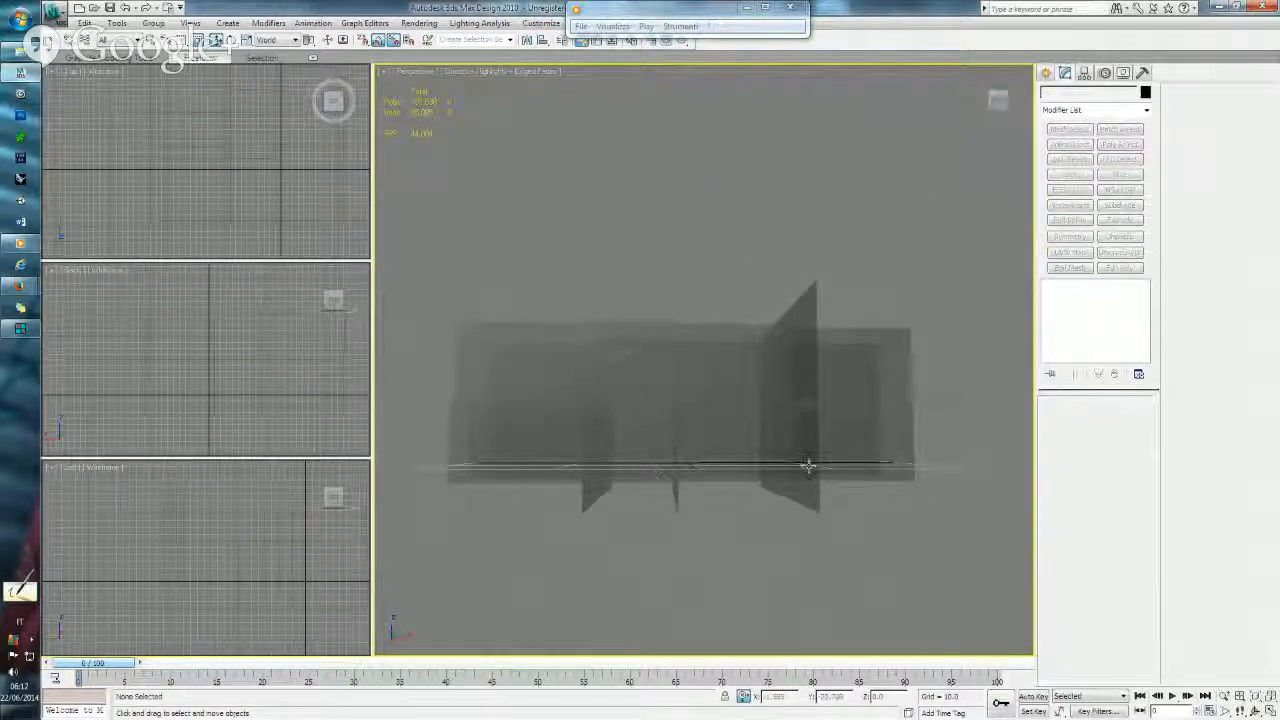
pyautogui.click(889, 464)
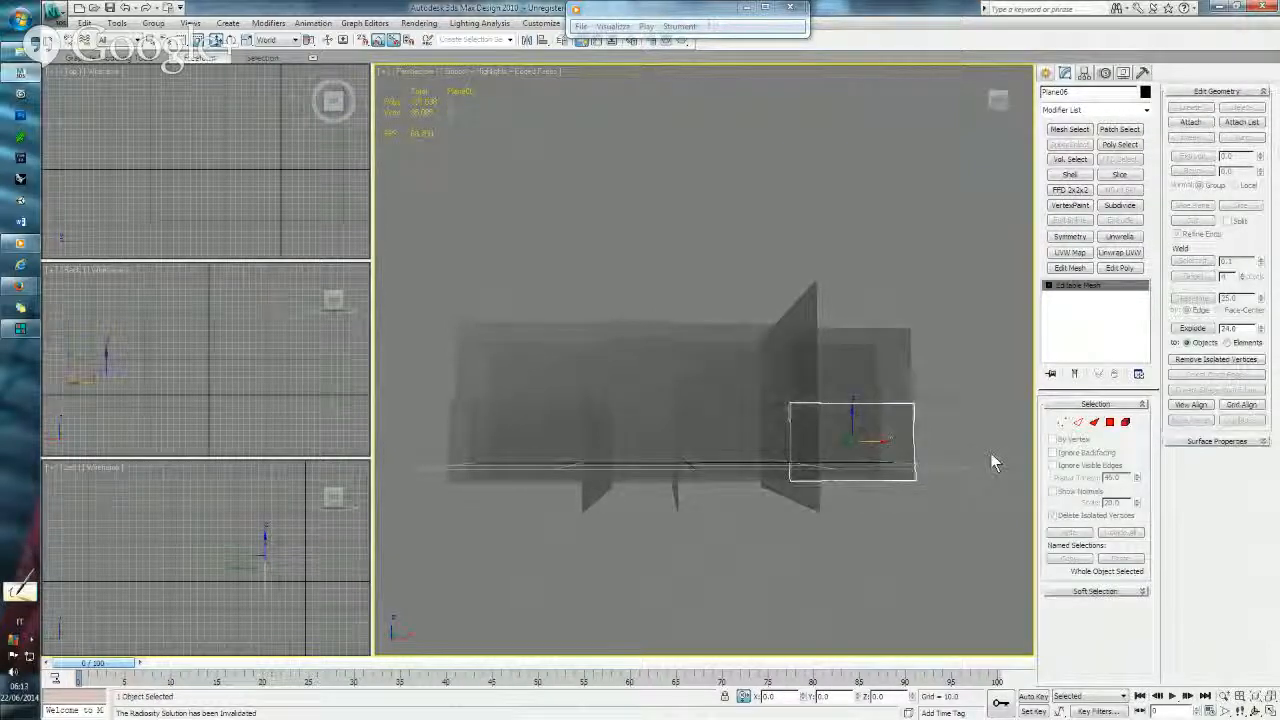
pyautogui.moveTo(983, 457); pyautogui.dragTo(451, 547)
pyautogui.keyDown('alt'); pyautogui.moveTo(688, 464); pyautogui.dragTo(684, 519, button='middle'); pyautogui.keyUp('alt')
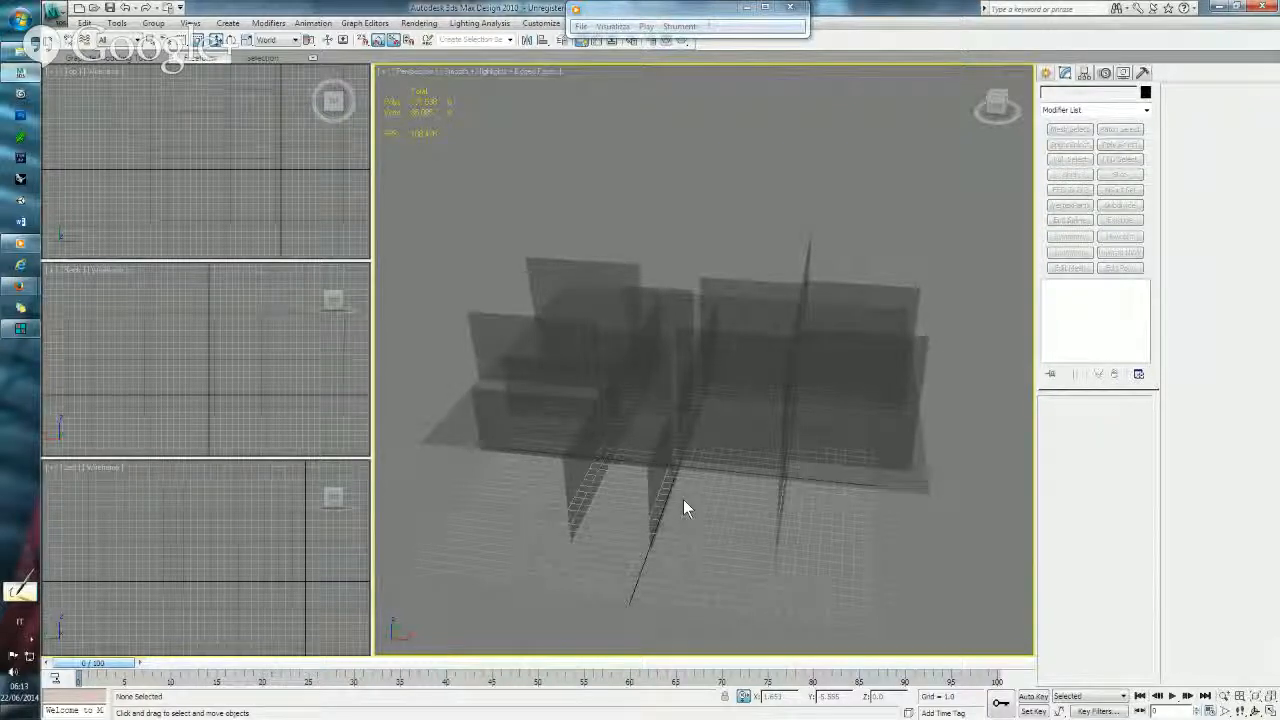
pyautogui.keyDown('alt'); pyautogui.moveTo(711, 443); pyautogui.dragTo(743, 429, button='middle'); pyautogui.keyUp('alt')
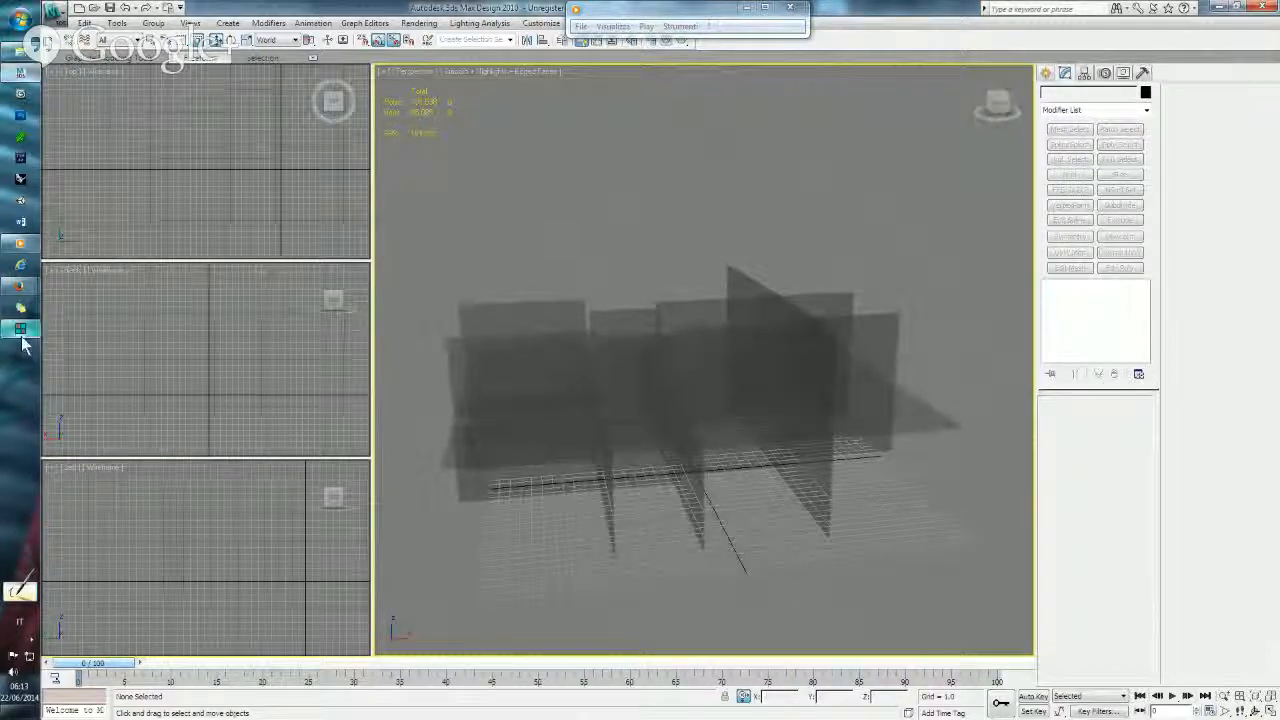
# - Switch to the Google+ Hangout window in Firefox and stop the live broadcast
pyautogui.moveTo(27, 340)
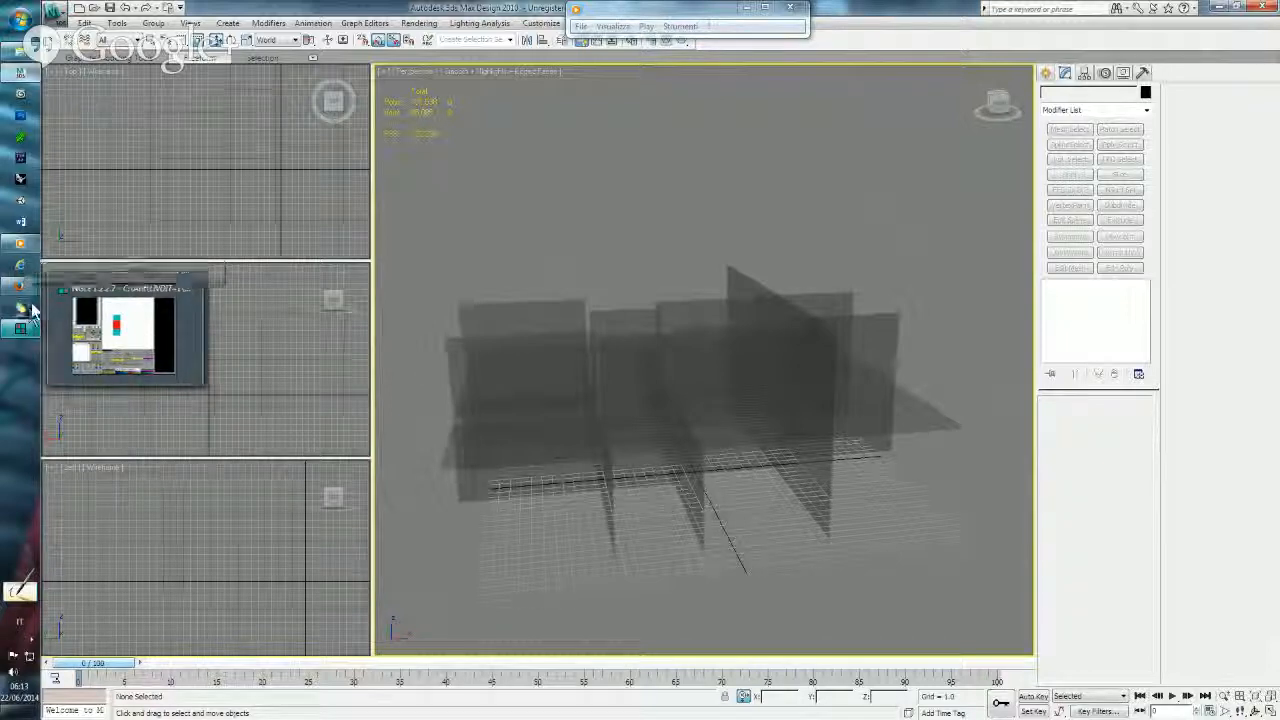
pyautogui.moveTo(20, 285)
pyautogui.click(131, 344)
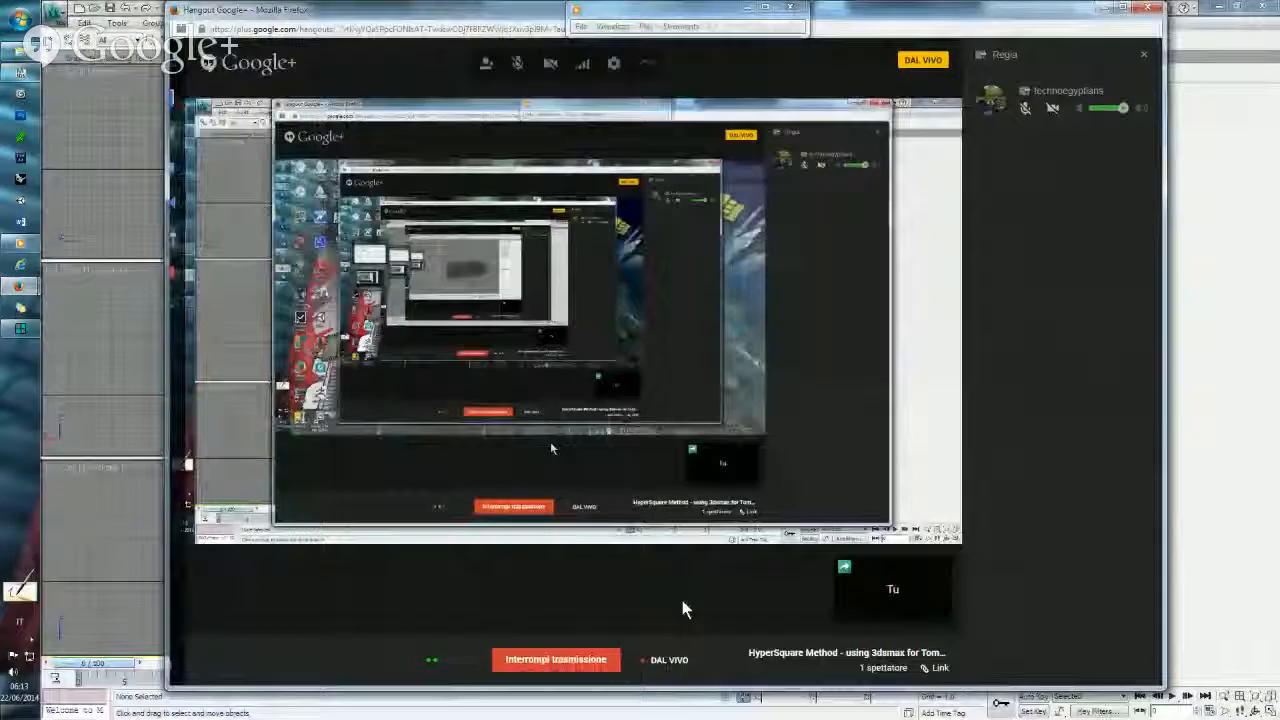
pyautogui.click(556, 660)
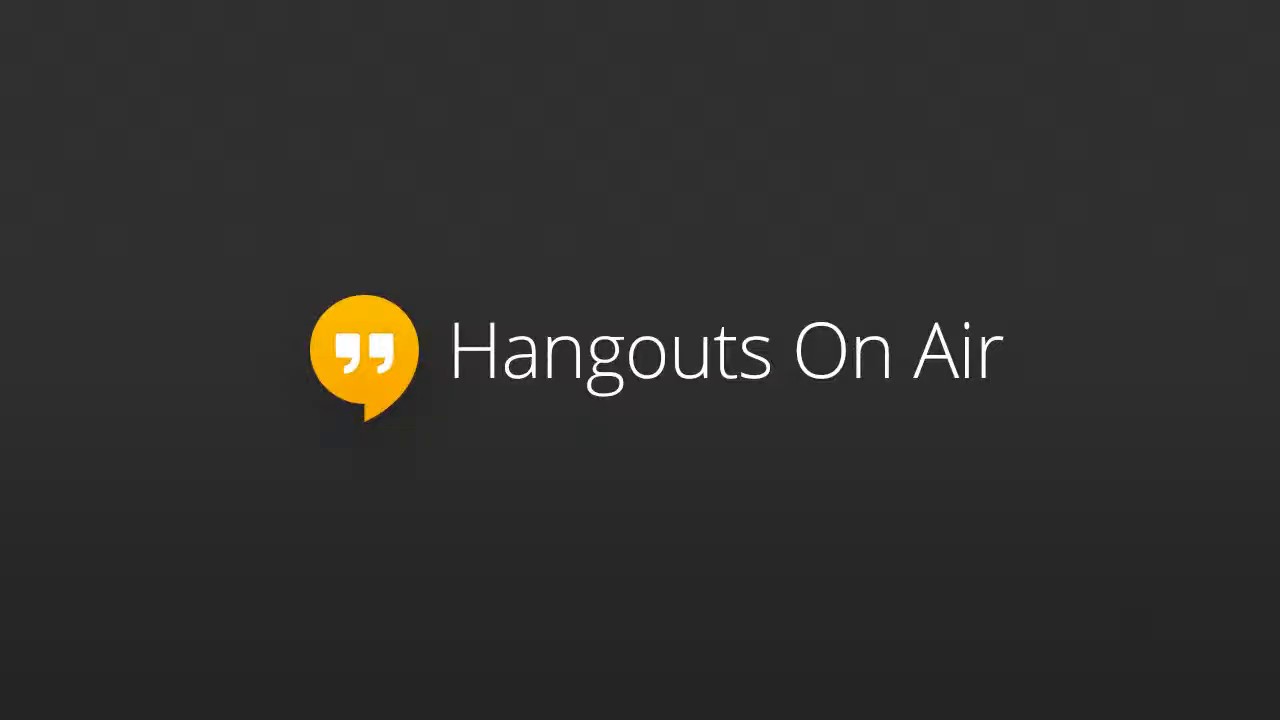